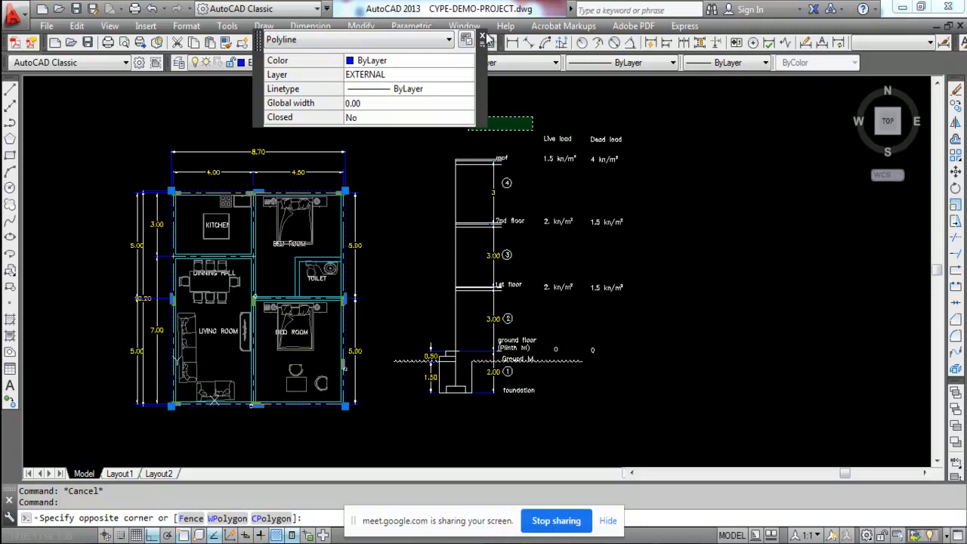
# - Examine the building section's level labels and storey heights from the foundation and plinth level up to the roof
pyautogui.press('Escape')
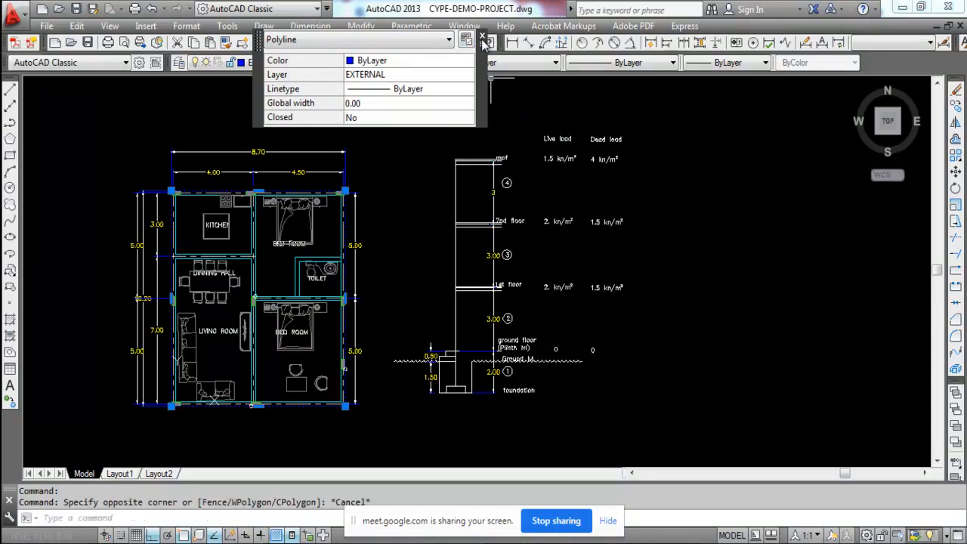
pyautogui.click(517, 144)
pyautogui.scroll(2, 517, 238)
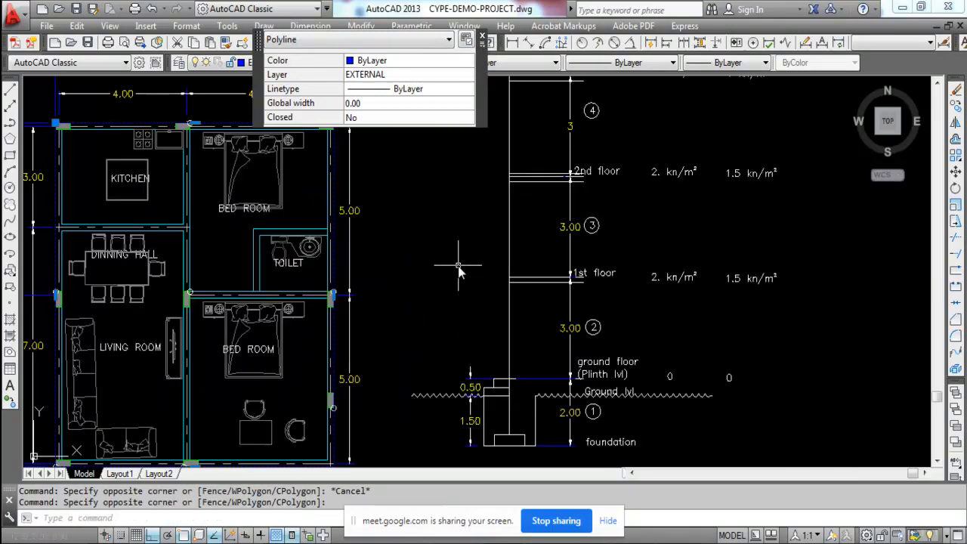
pyautogui.scroll(3, 573, 403)
pyautogui.scroll(-3, 641, 387)
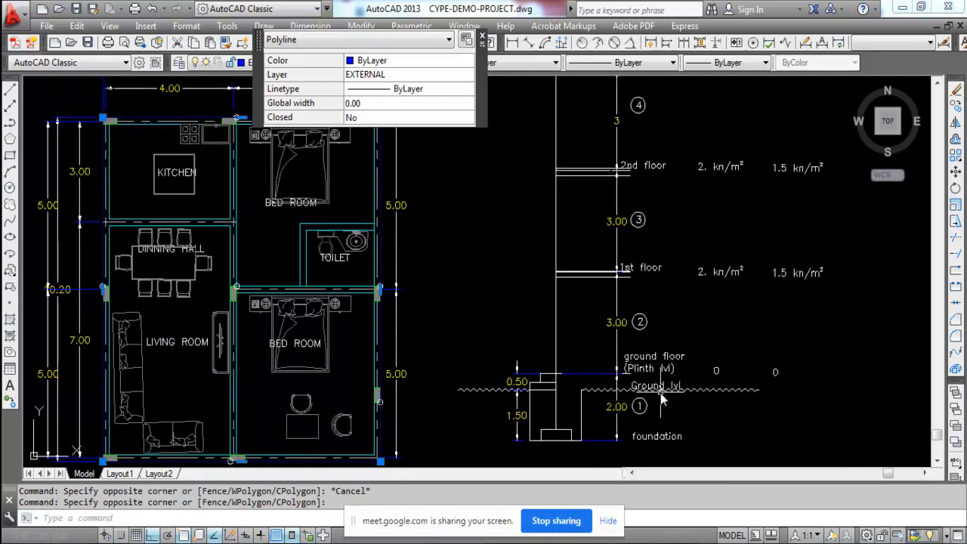
pyautogui.scroll(2, 640, 386)
pyautogui.scroll(-2, 612, 321)
pyautogui.scroll(2, 615, 370)
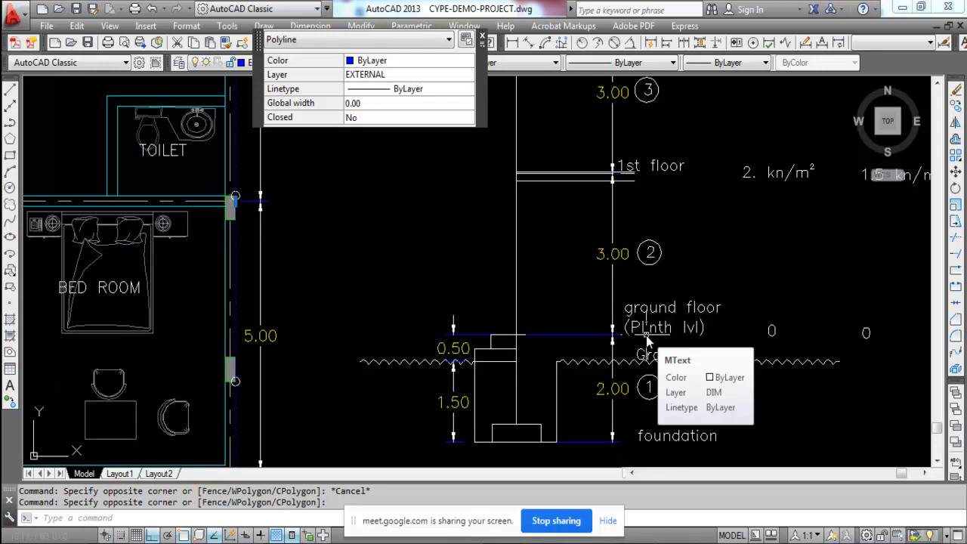
pyautogui.scroll(-4, 627, 343)
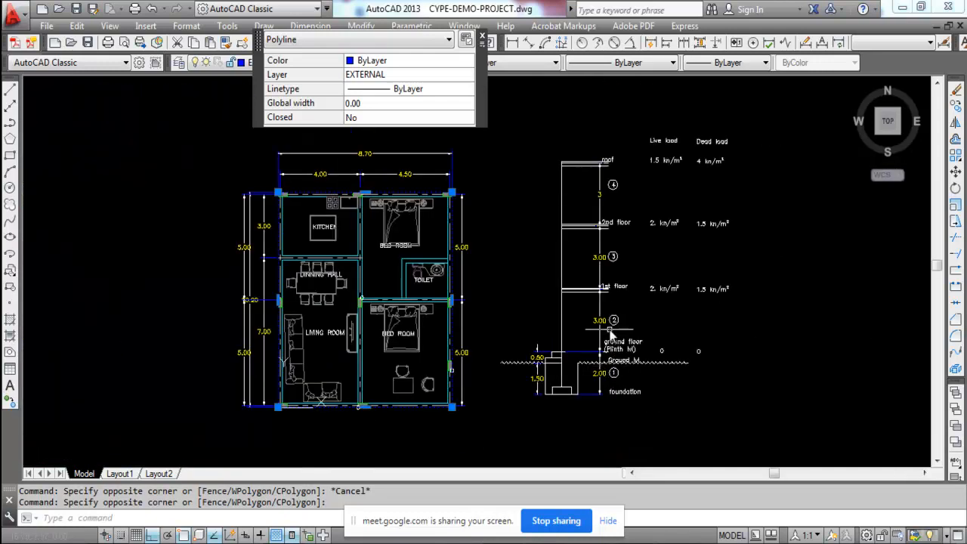
pyautogui.scroll(2, 630, 202)
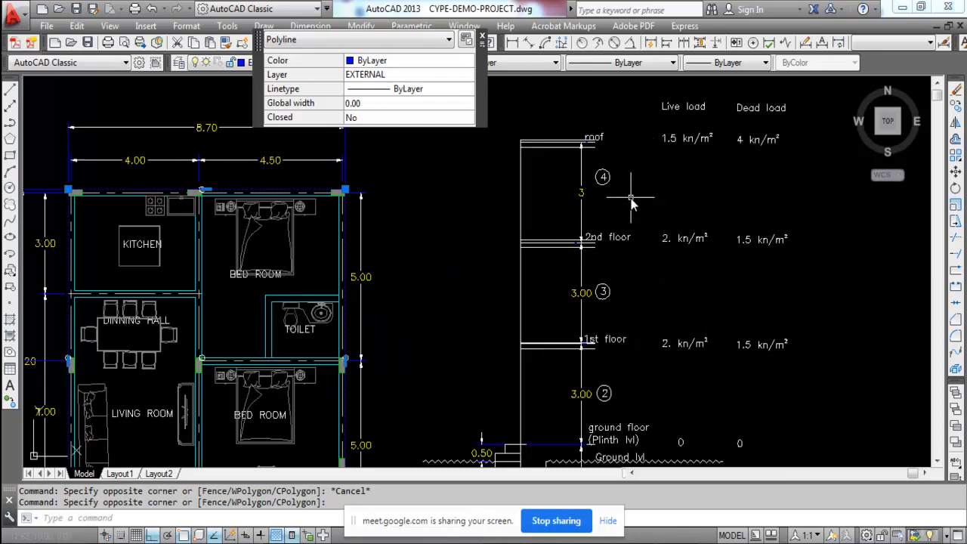
pyautogui.scroll(-2, 630, 202)
pyautogui.scroll(4, 524, 389)
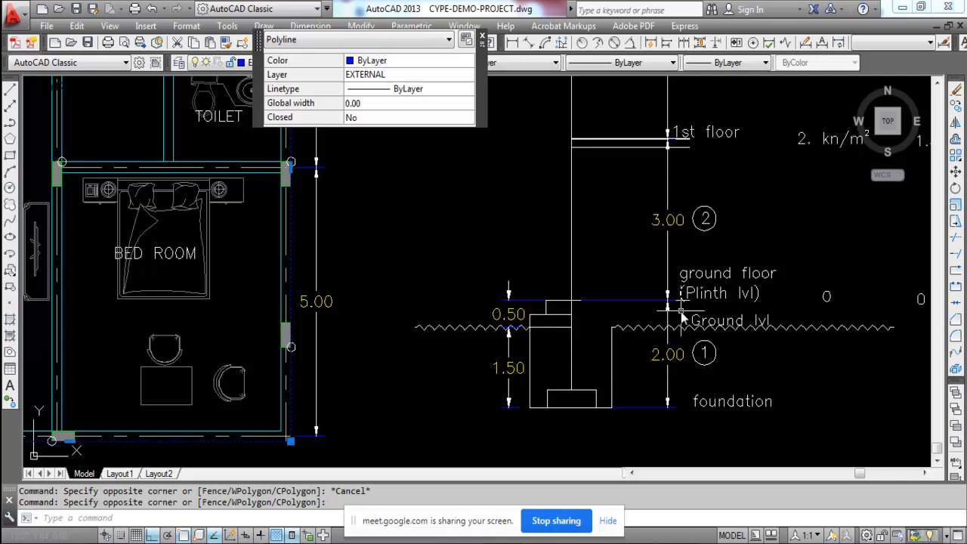
pyautogui.scroll(-2, 682, 315)
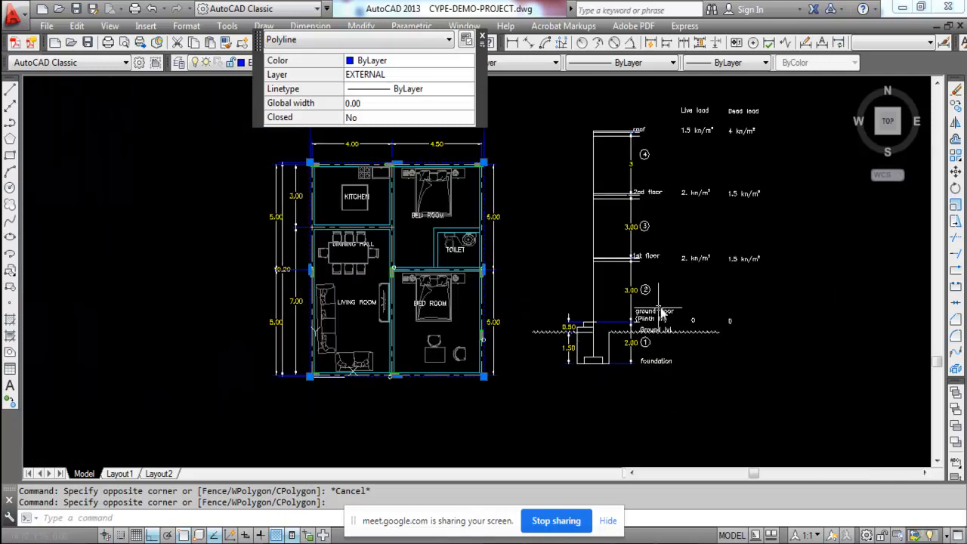
# - Examine the live load and dead load values listed beside the section for the roof and the upper floors
pyautogui.scroll(4, 774, 111)
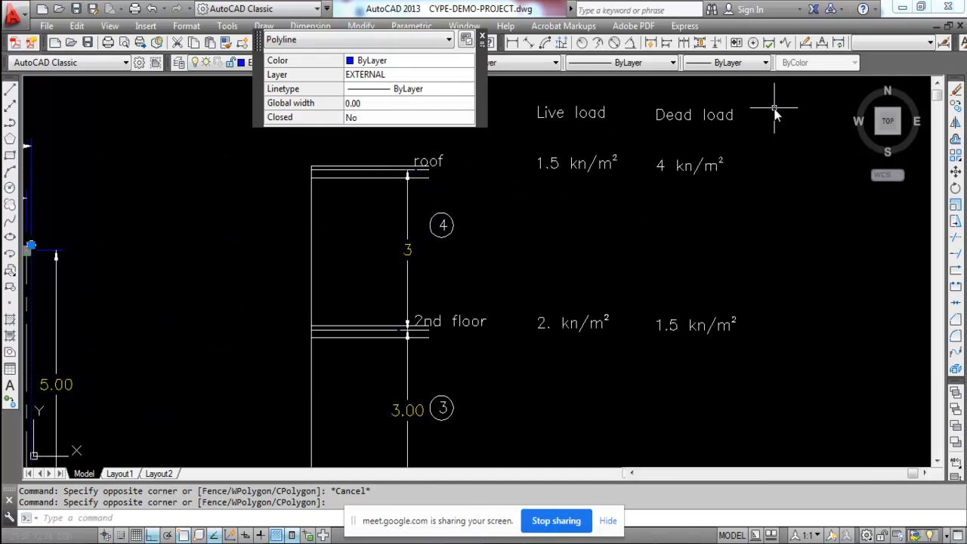
pyautogui.scroll(-2, 784, 107)
pyautogui.scroll(2, 784, 107)
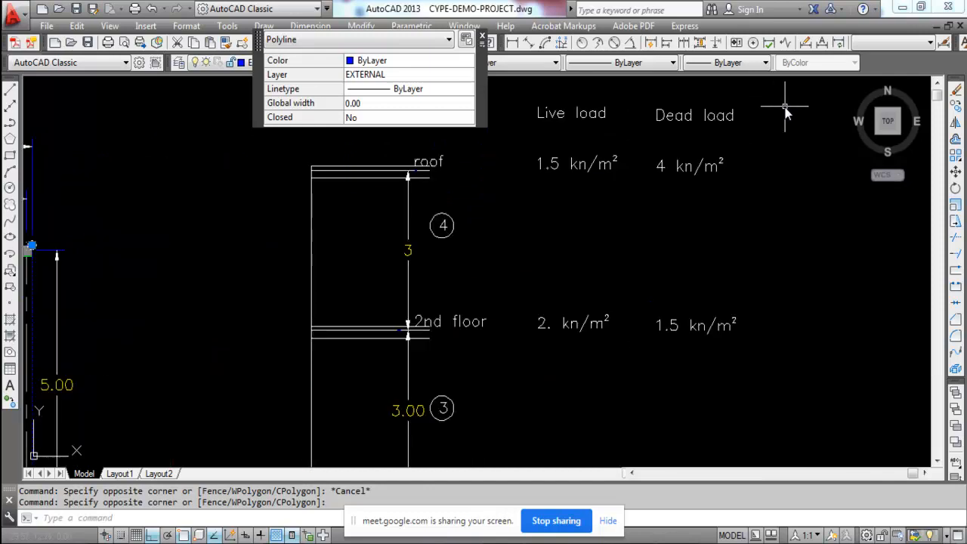
pyautogui.scroll(-2, 785, 112)
pyautogui.scroll(2, 659, 135)
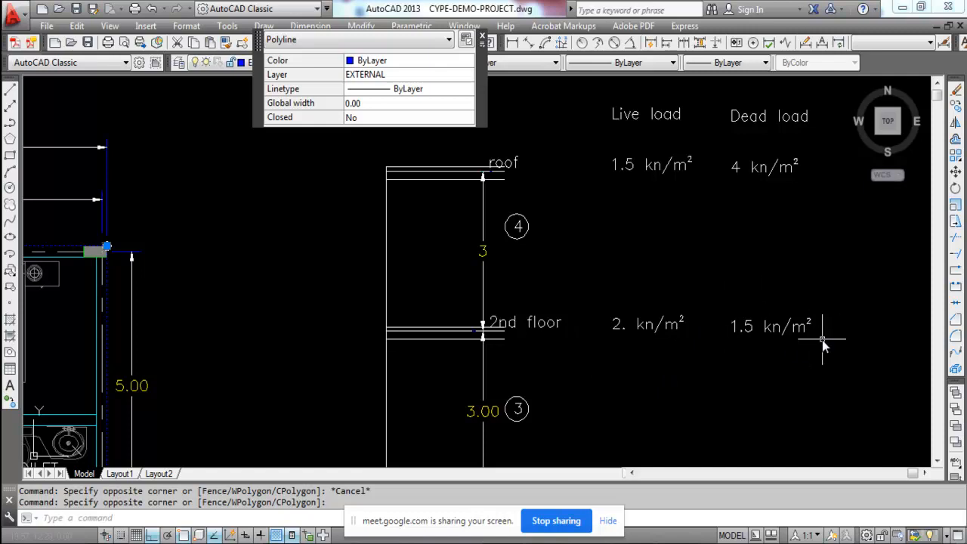
pyautogui.scroll(-2, 524, 261)
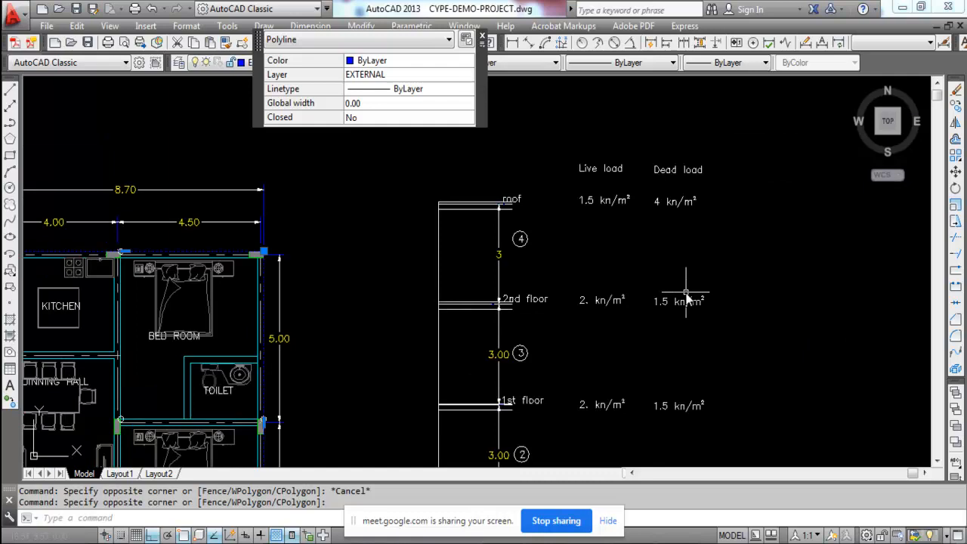
pyautogui.scroll(2, 650, 155)
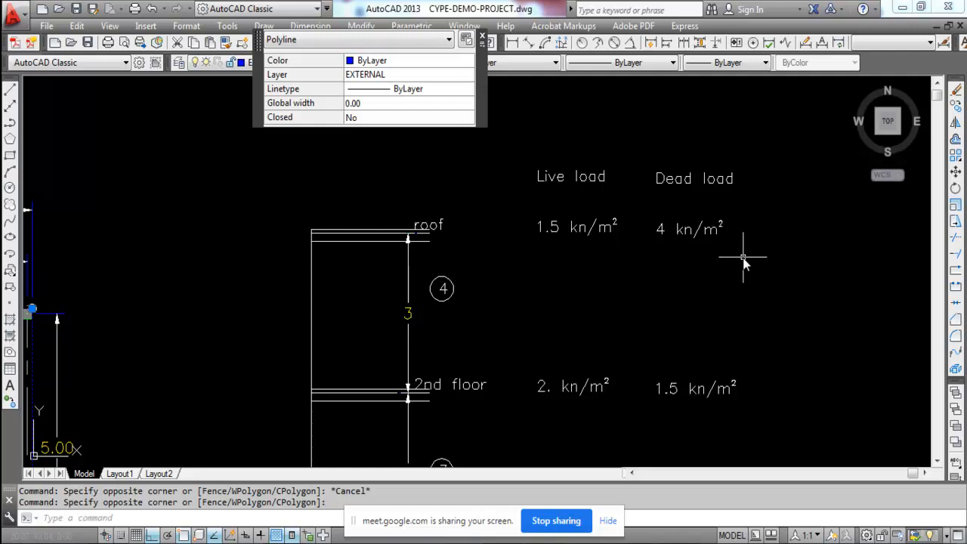
# - Review the section's floor and foundation levels alongside the floor plan, and clear the polyline selection
pyautogui.scroll(-3, 528, 151)
pyautogui.scroll(-4, 632, 184)
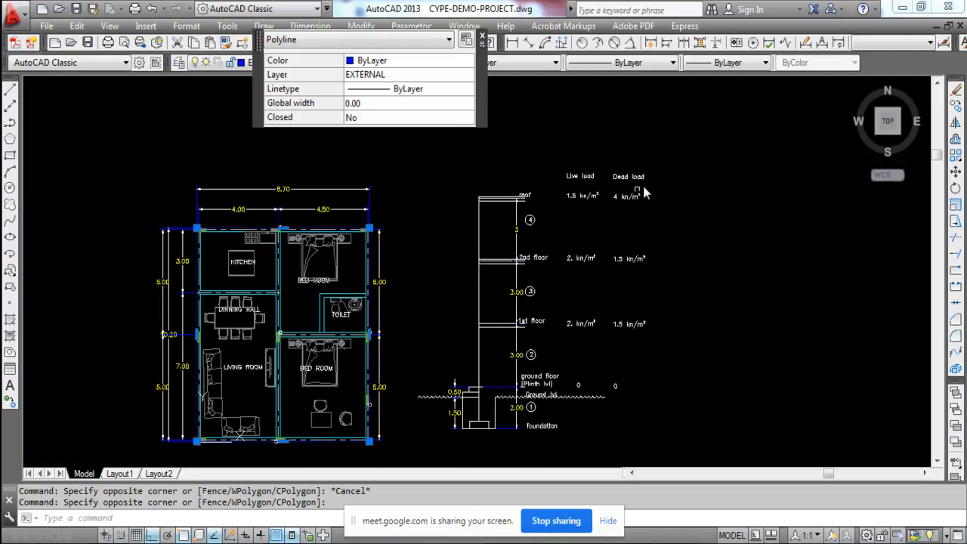
pyautogui.scroll(4, 507, 364)
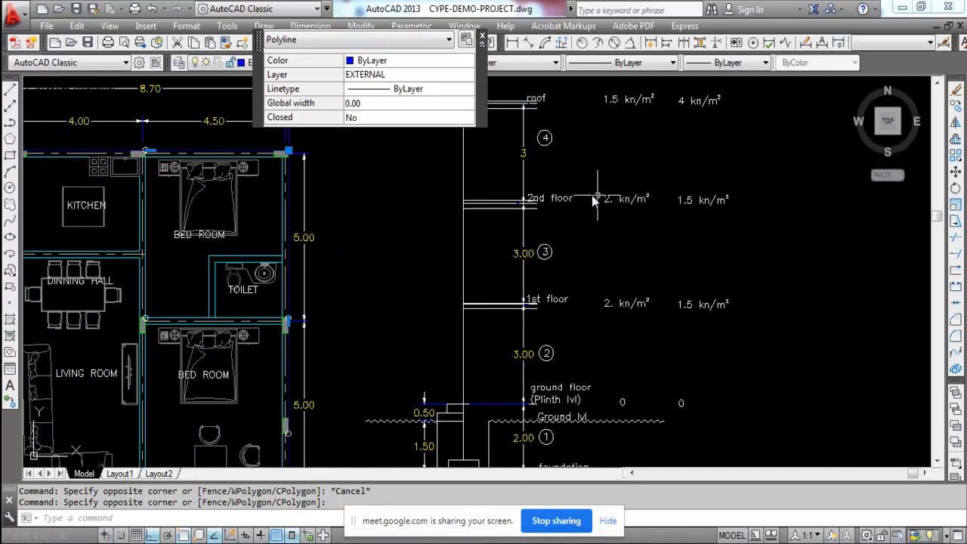
pyautogui.scroll(-2, 562, 180)
pyautogui.scroll(5, 572, 341)
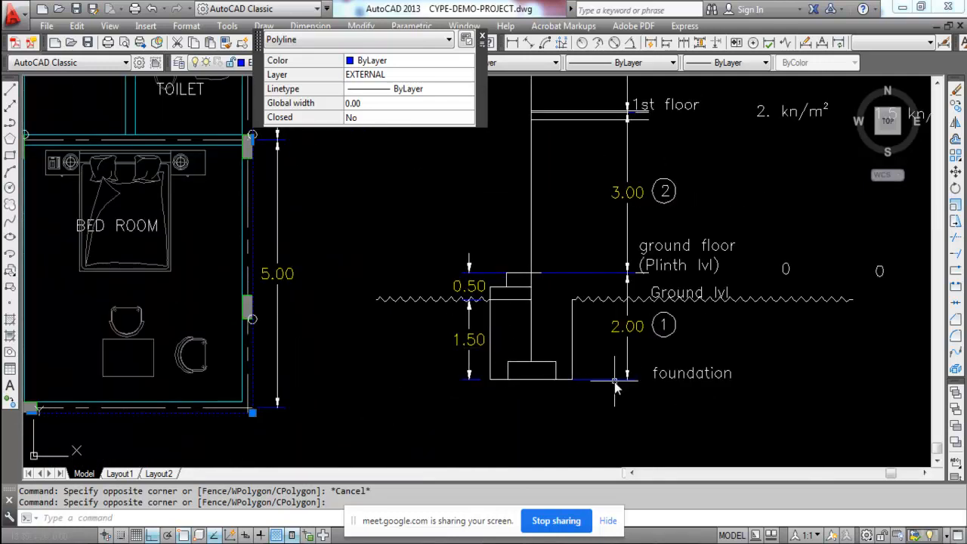
pyautogui.scroll(-2, 680, 384)
pyautogui.scroll(-2, 712, 381)
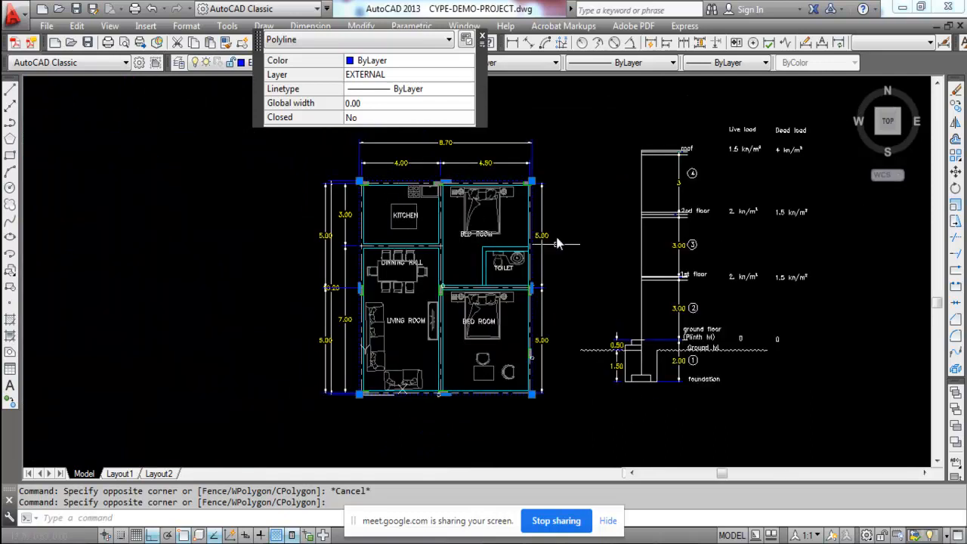
pyautogui.press('Escape')
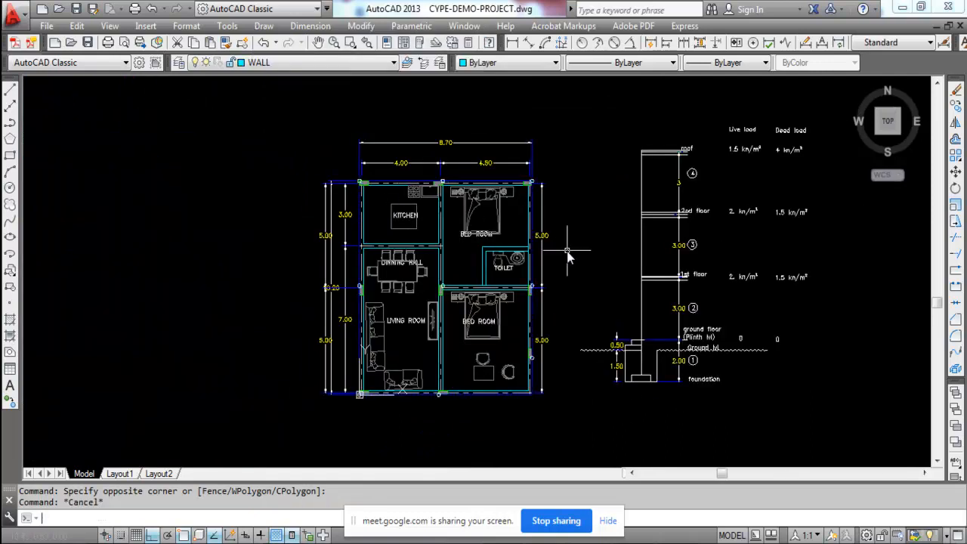
pyautogui.scroll(2, 559, 256)
pyautogui.scroll(-2, 539, 257)
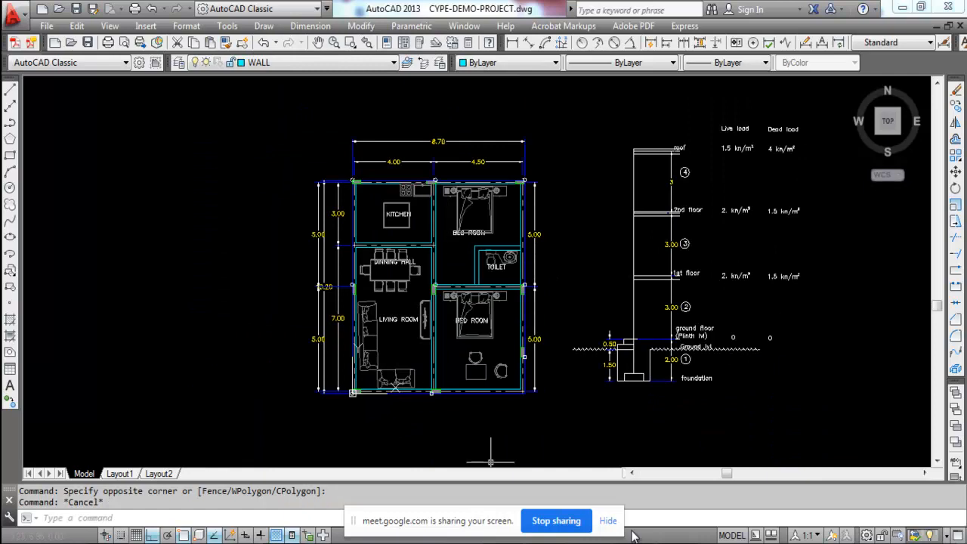
# - Switch to the CYPE 2021 launcher, start CYPECAD and create a new job with the file name demo-08.07
pyautogui.click(633, 484)
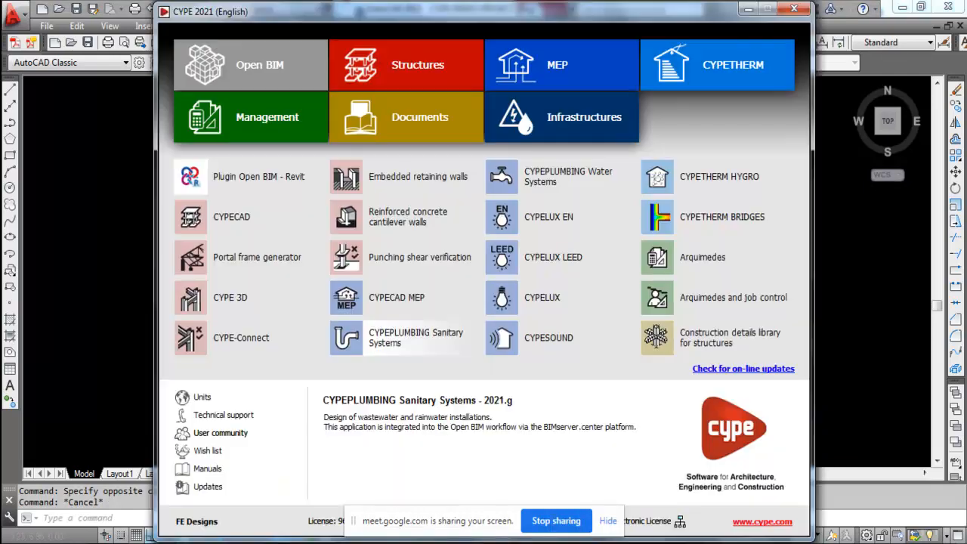
pyautogui.moveTo(201, 217)
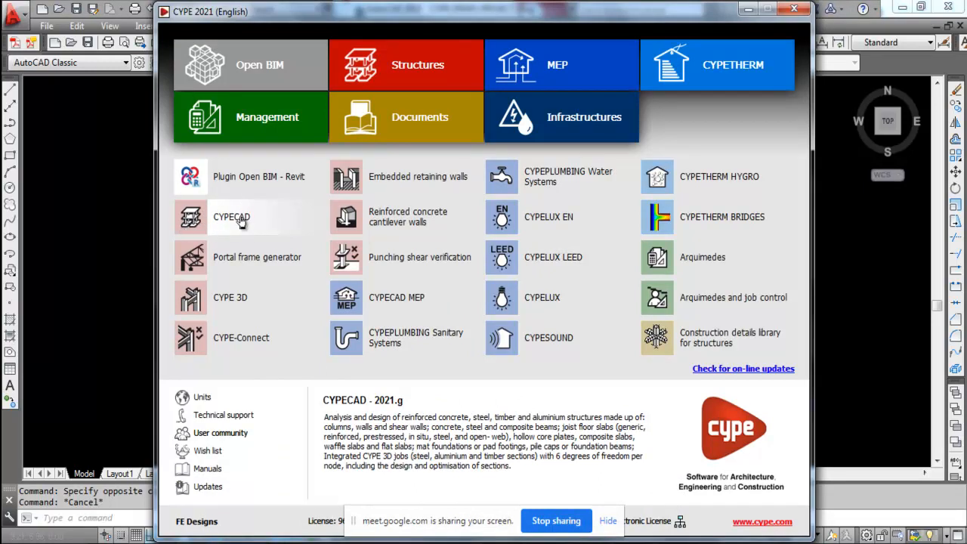
pyautogui.click(241, 219)
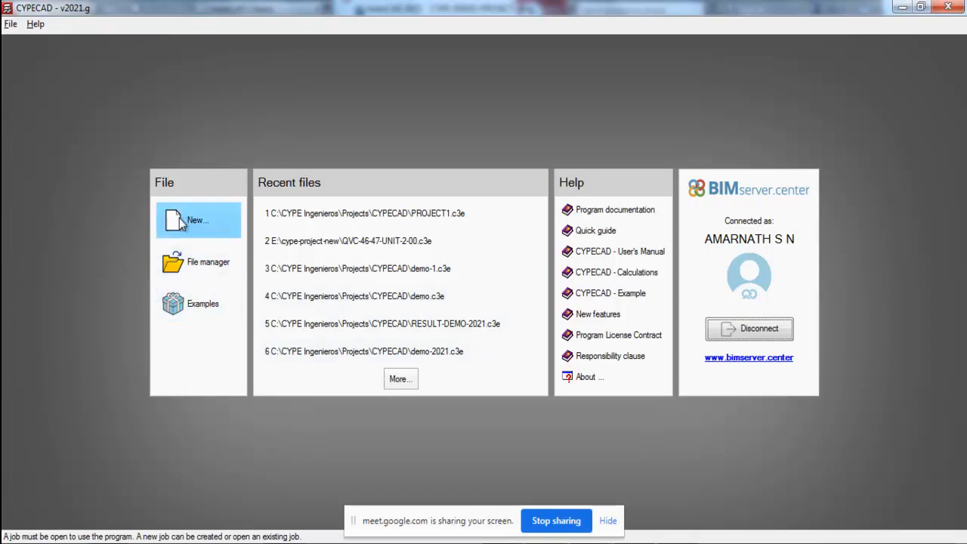
pyautogui.click(181, 219)
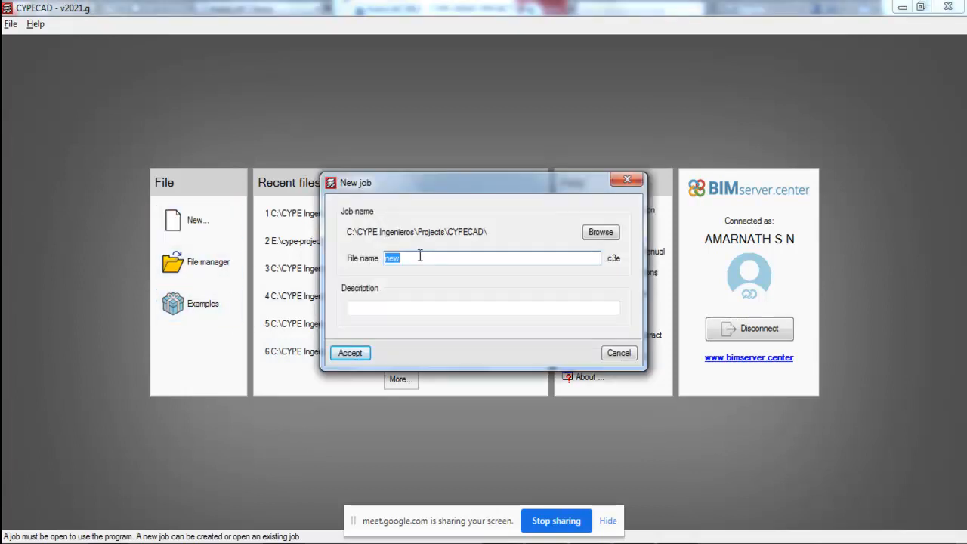
pyautogui.write('demo-08.07')
pyautogui.click(349, 353)
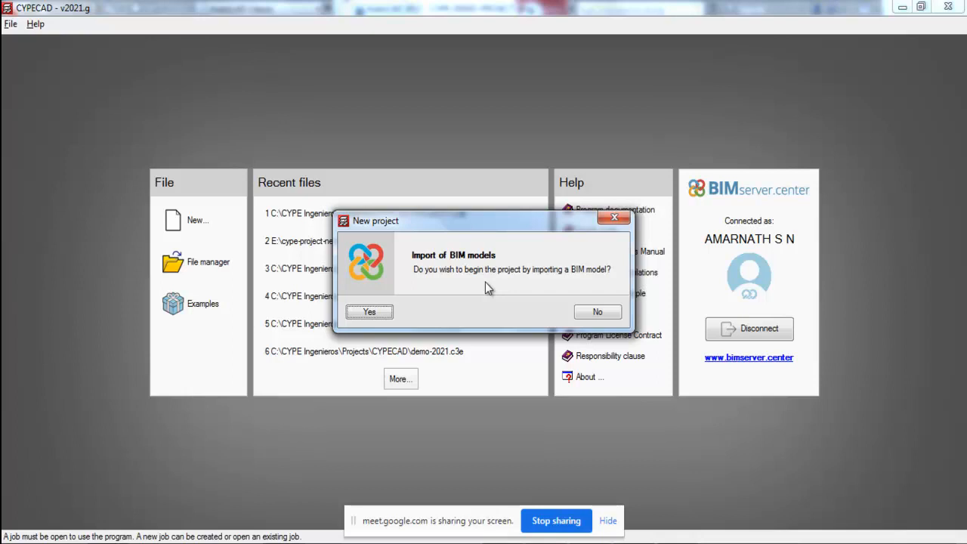
# - Decline the BIM model import and set up the new job with Automatic introduction DXF/DWG
pyautogui.click(610, 313)
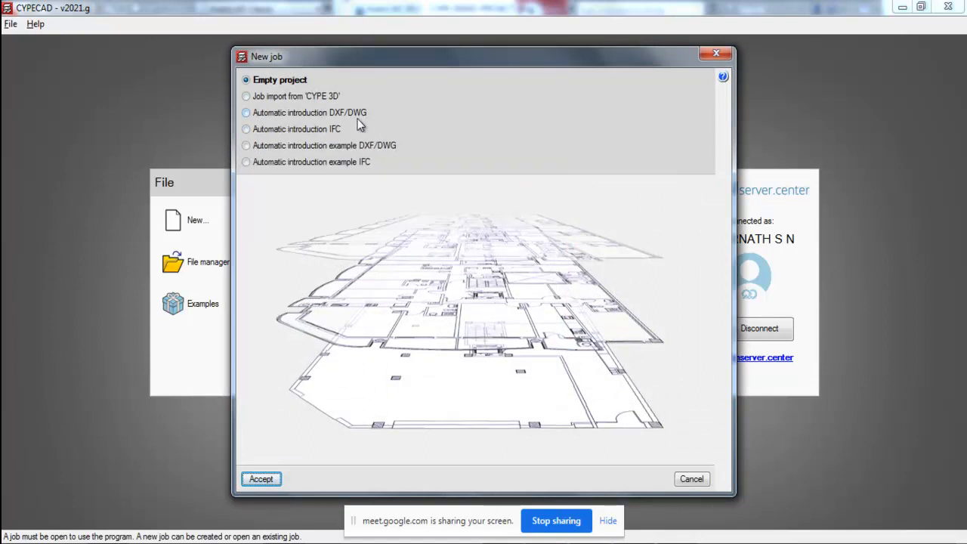
pyautogui.click(287, 112)
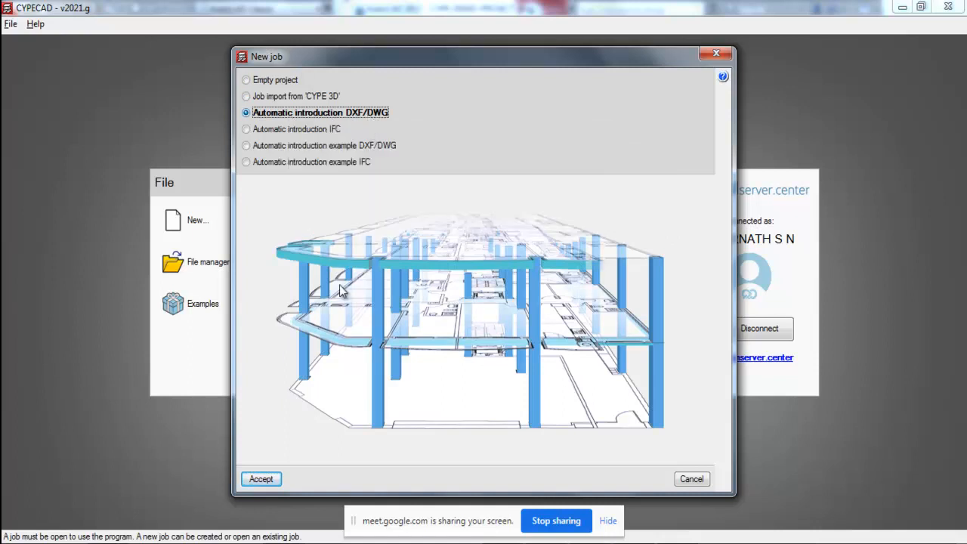
pyautogui.click(261, 479)
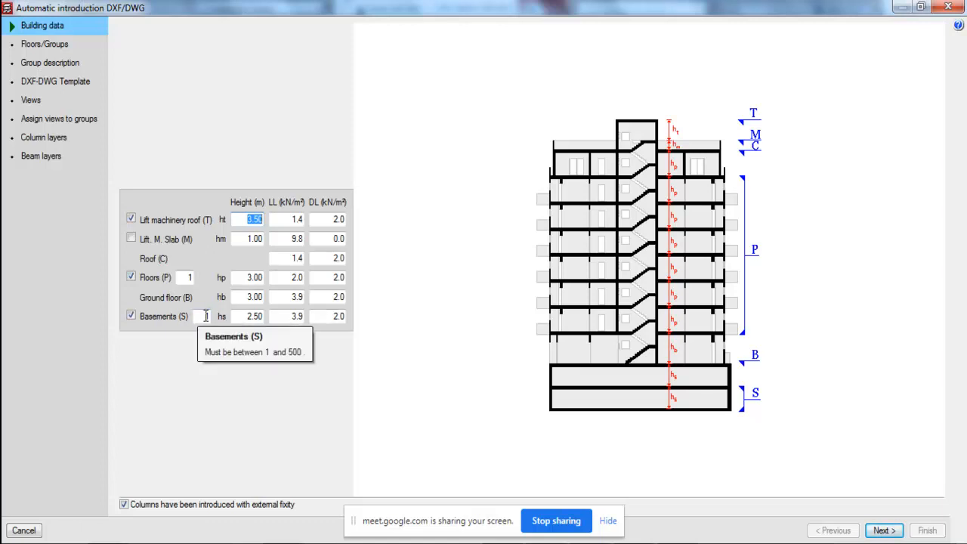
# - Set the basement height to 2 m and its live and dead loads to 0, checking the foundation level in the AutoCAD section
pyautogui.moveTo(245, 317); pyautogui.dragTo(321, 318)
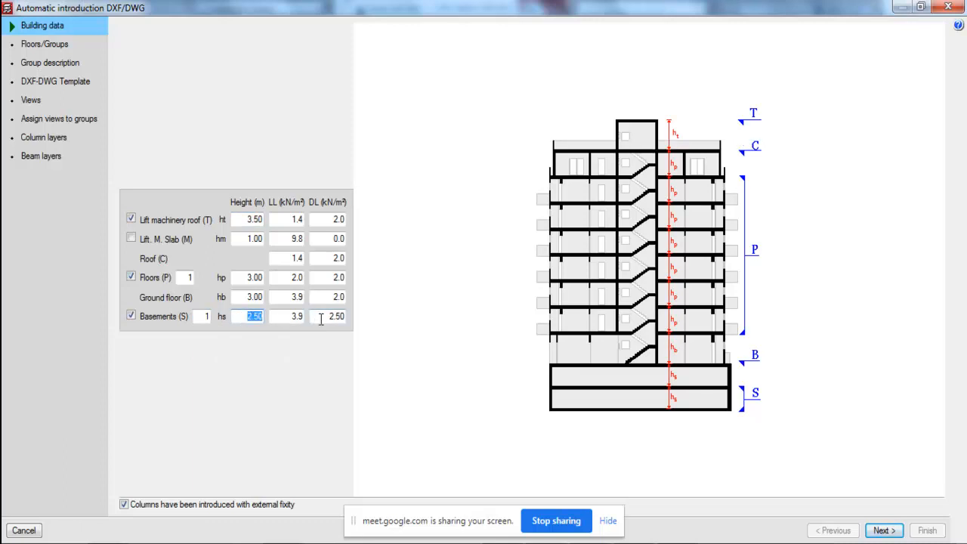
pyautogui.write('2')
pyautogui.press('Tab')
pyautogui.click(518, 540)
pyautogui.scroll(4, 694, 375)
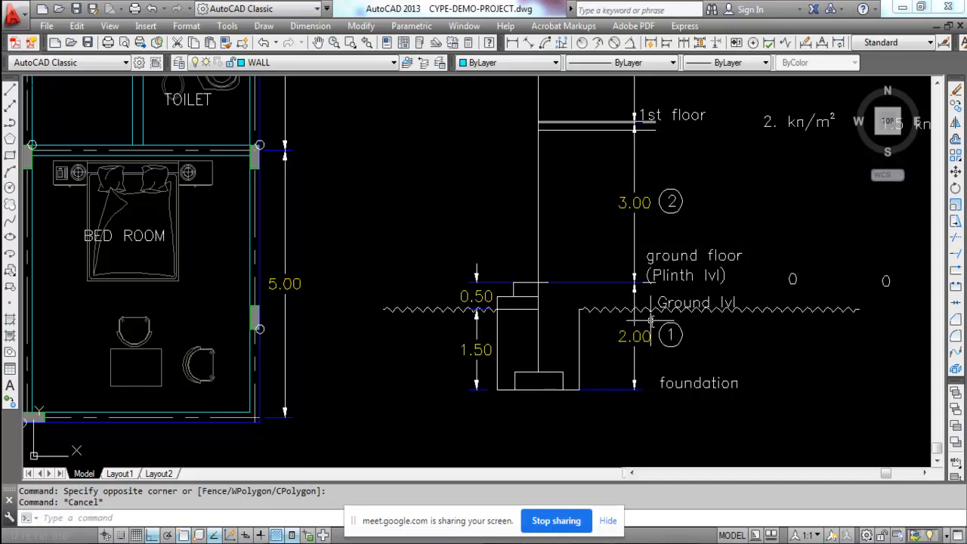
pyautogui.hotkey('alt', 'Tab')
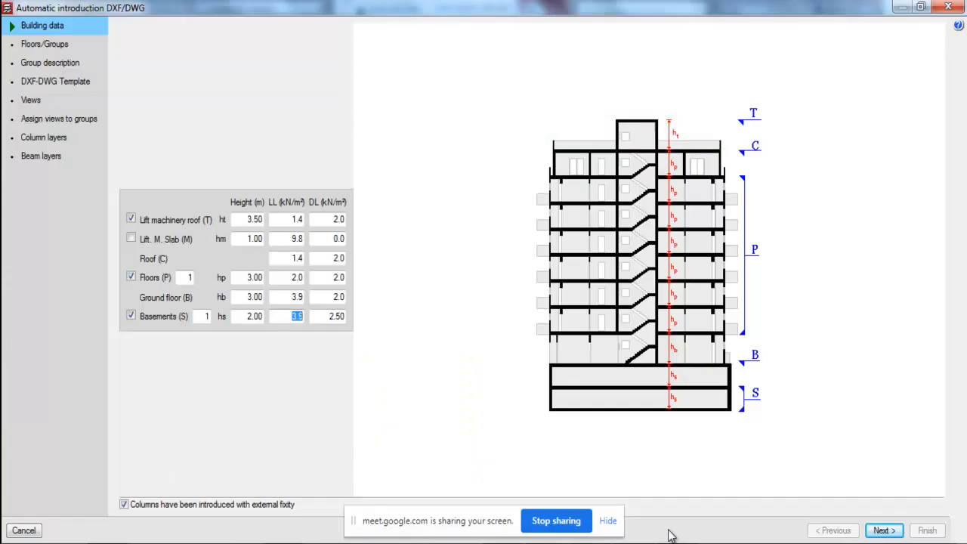
pyautogui.write('0')
pyautogui.click(340, 315)
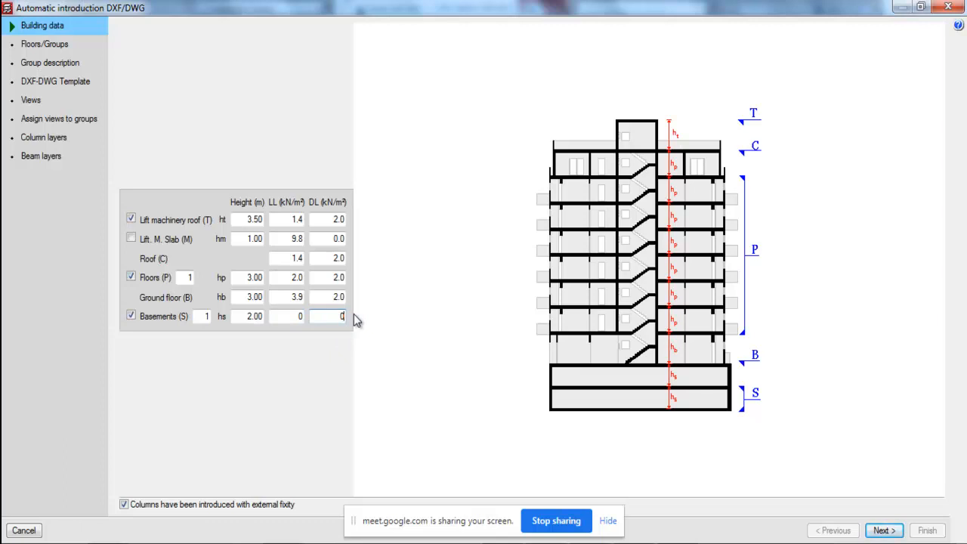
# - Set the ground floor height to 3 m, its live load to 2 kN/m² and its dead load to 1.5 kN/m²
pyautogui.moveTo(234, 296); pyautogui.dragTo(276, 294)
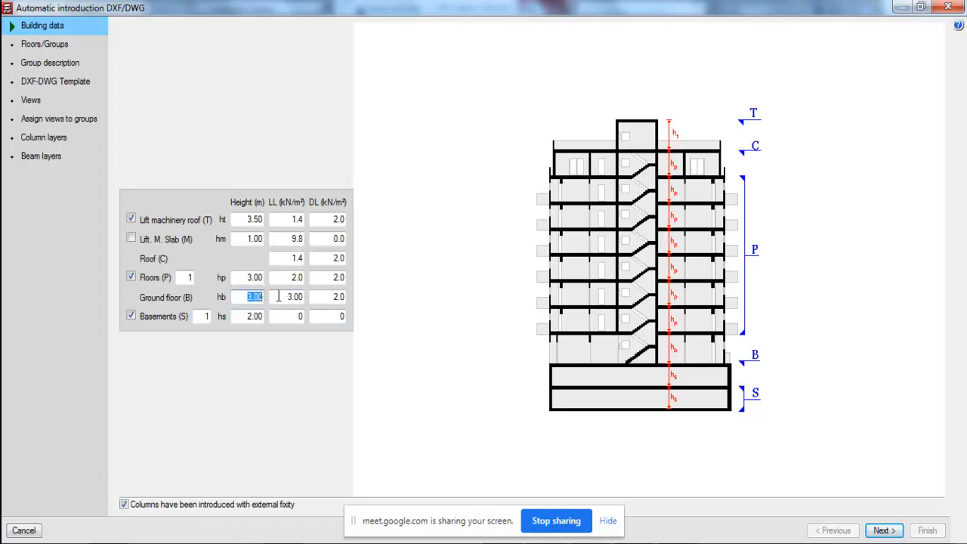
pyautogui.write('3')
pyautogui.press('Tab')
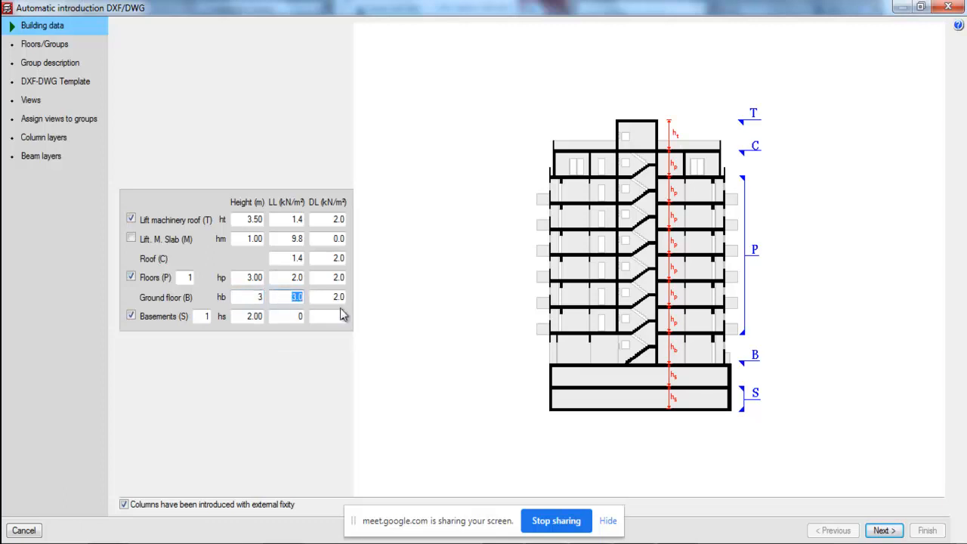
pyautogui.write('2')
pyautogui.press('Tab')
pyautogui.write('1.5')
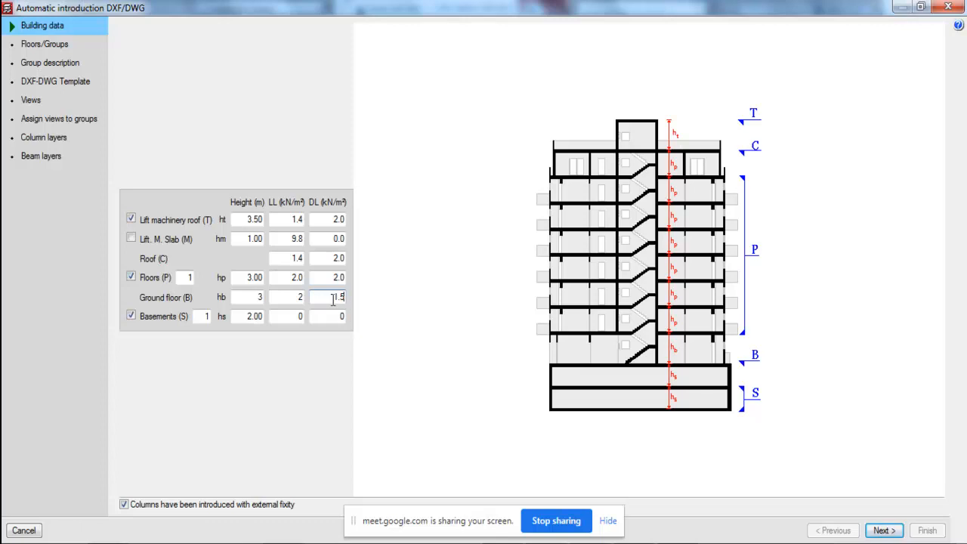
# - Set the number of typical floors to 2, checking the storeys in the AutoCAD section
pyautogui.click(188, 277)
pyautogui.hotkey('alt', 'Tab')
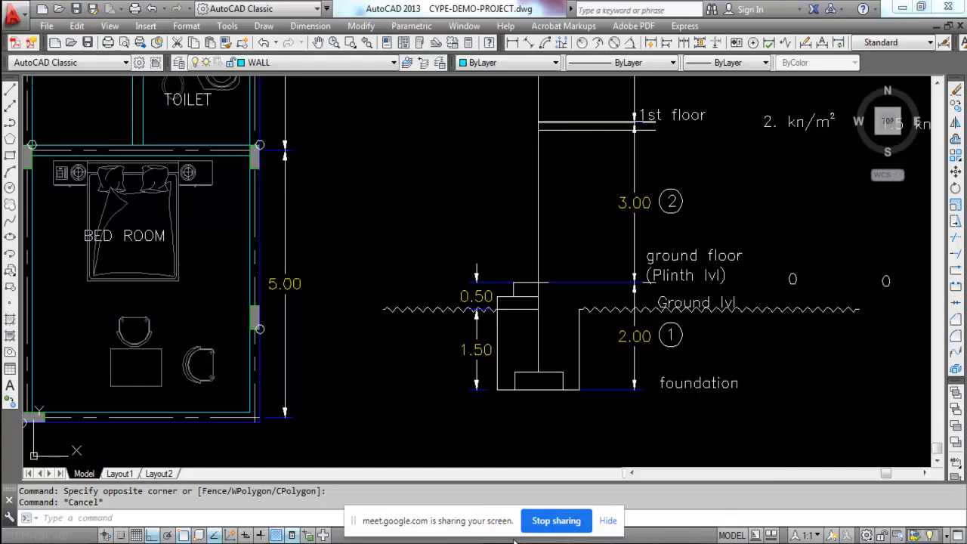
pyautogui.scroll(-1, 607, 336)
pyautogui.scroll(-1, 678, 297)
pyautogui.scroll(1, 729, 182)
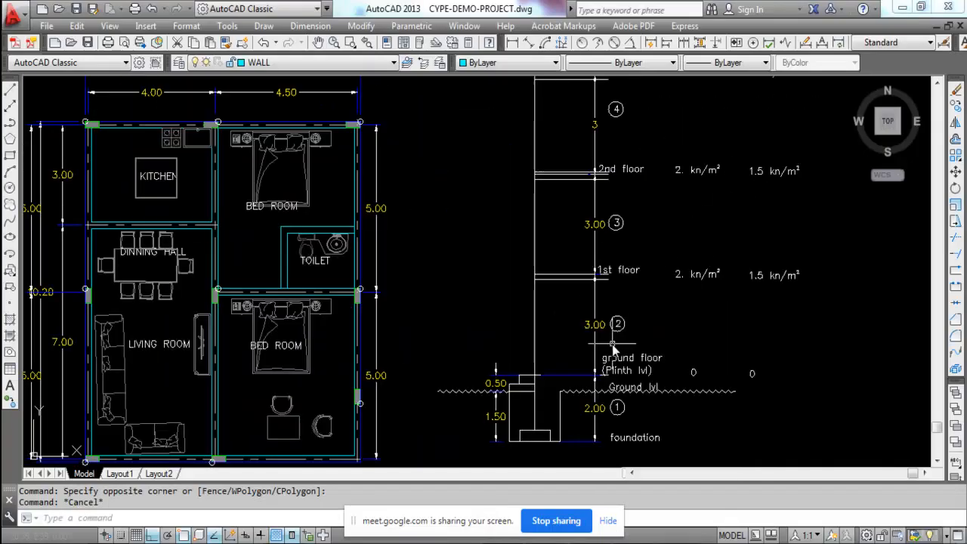
pyautogui.click(626, 364)
pyautogui.hotkey('alt', 'Tab')
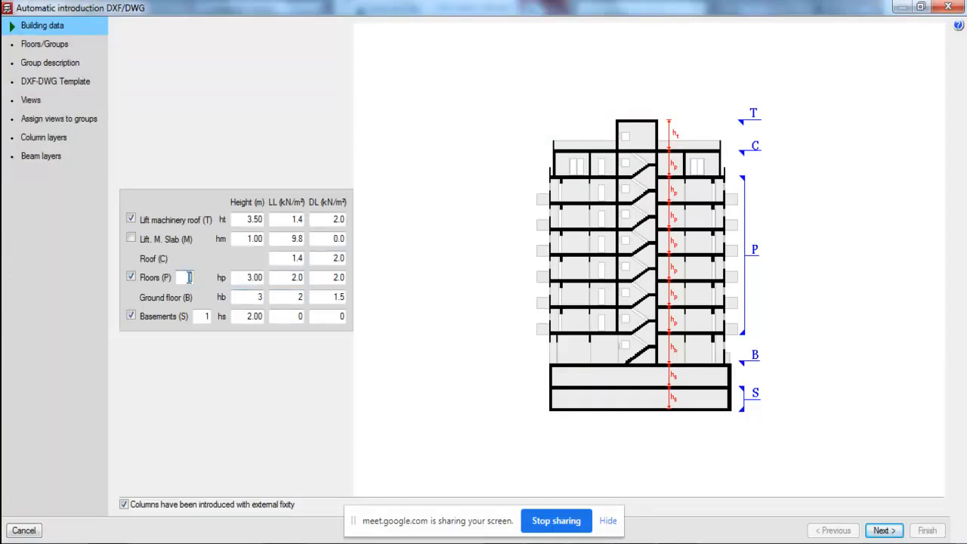
pyautogui.press('BackSpace')
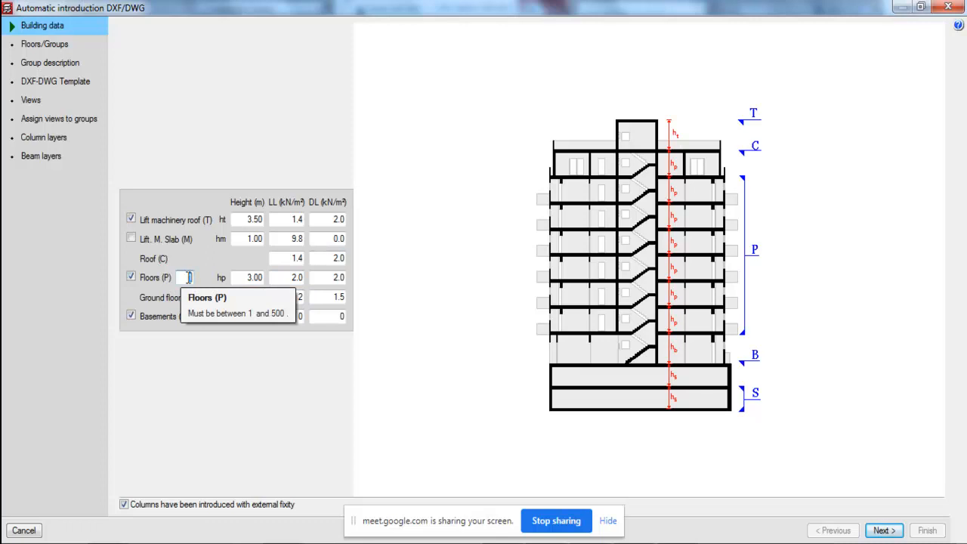
pyautogui.write('2')
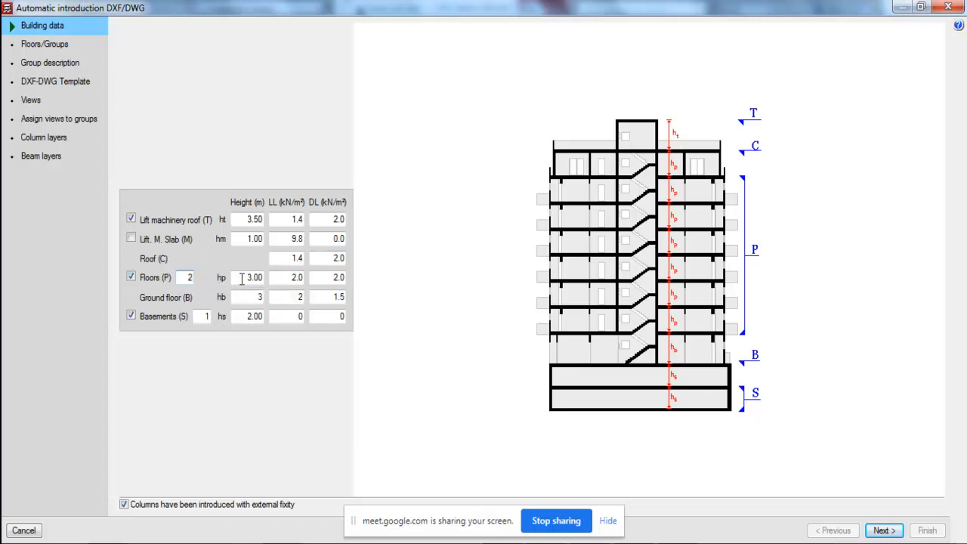
# - Set the typical floors' height to 3 m, live load to 2 kN/m² and dead load to 1.5 kN/m²
pyautogui.click(244, 277)
pyautogui.moveTo(312, 276); pyautogui.dragTo(368, 278)
pyautogui.write('3')
pyautogui.write('2')
pyautogui.write('1.5')
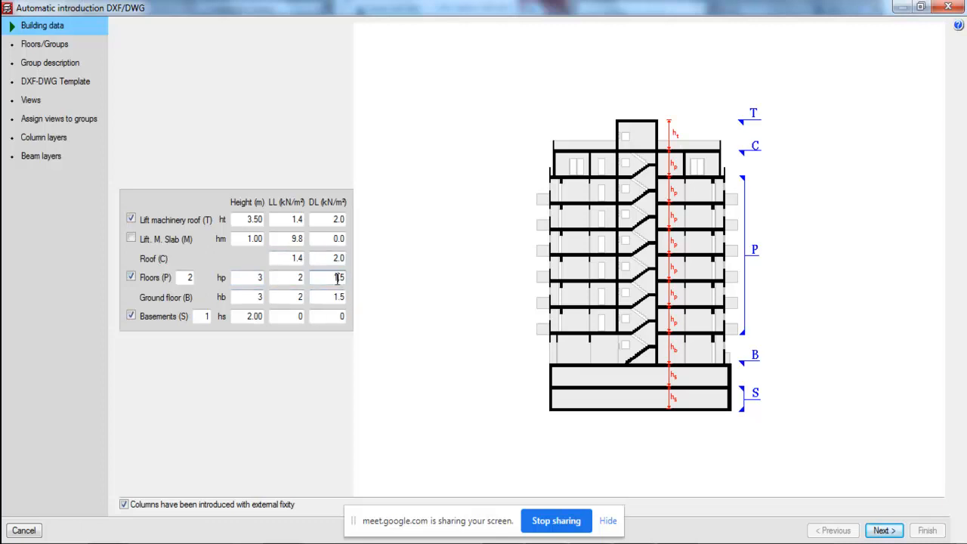
# - Set the roof's live load to 1.5 kN/m² and its dead load to 4 kN/m²
pyautogui.doubleClick(297, 259)
pyautogui.write('1')
pyautogui.click(337, 258)
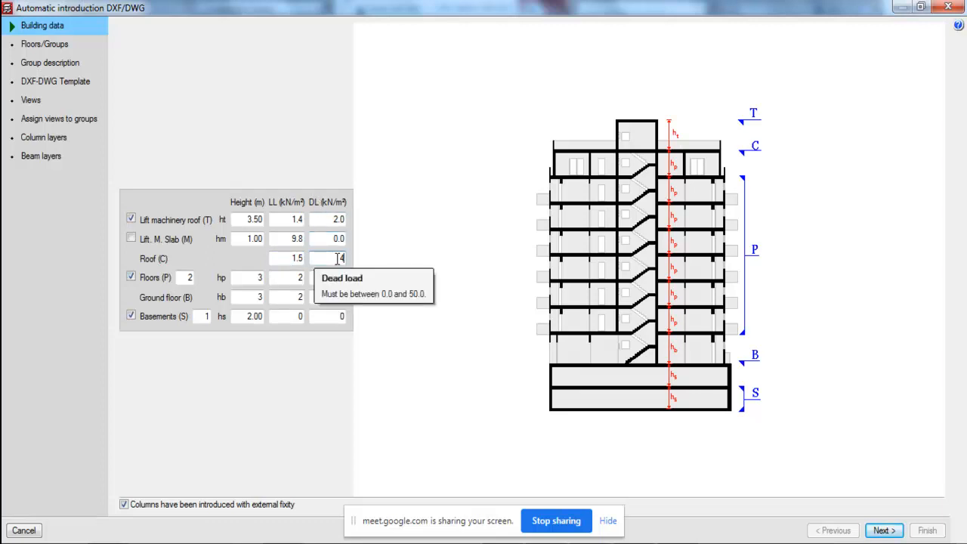
# - Exclude the lift machinery roof from the building data and continue to the floors and groups
pyautogui.click(131, 218)
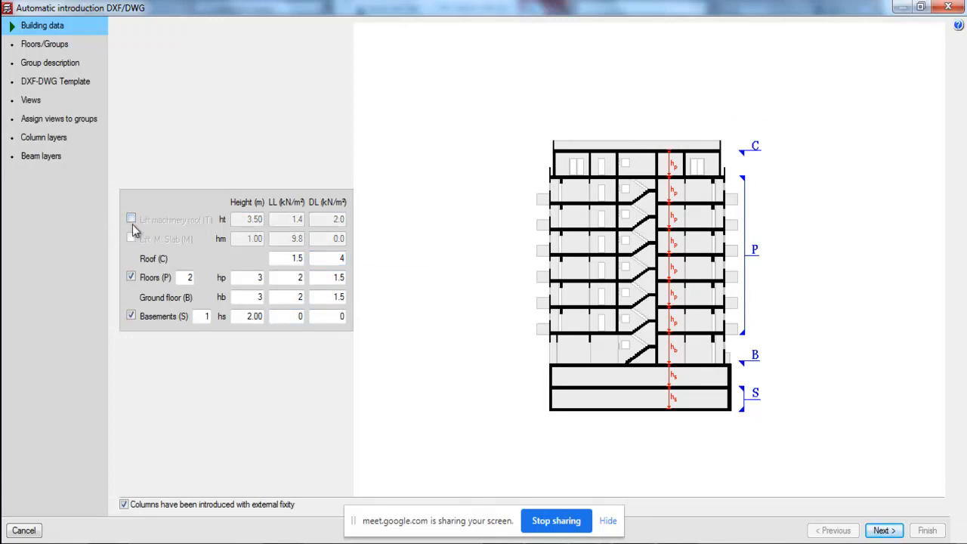
pyautogui.click(131, 219)
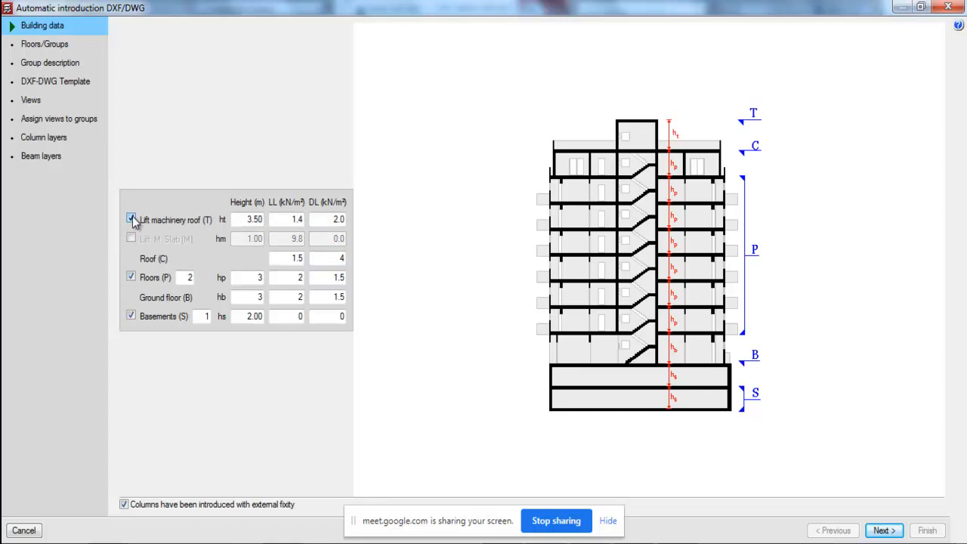
pyautogui.click(131, 238)
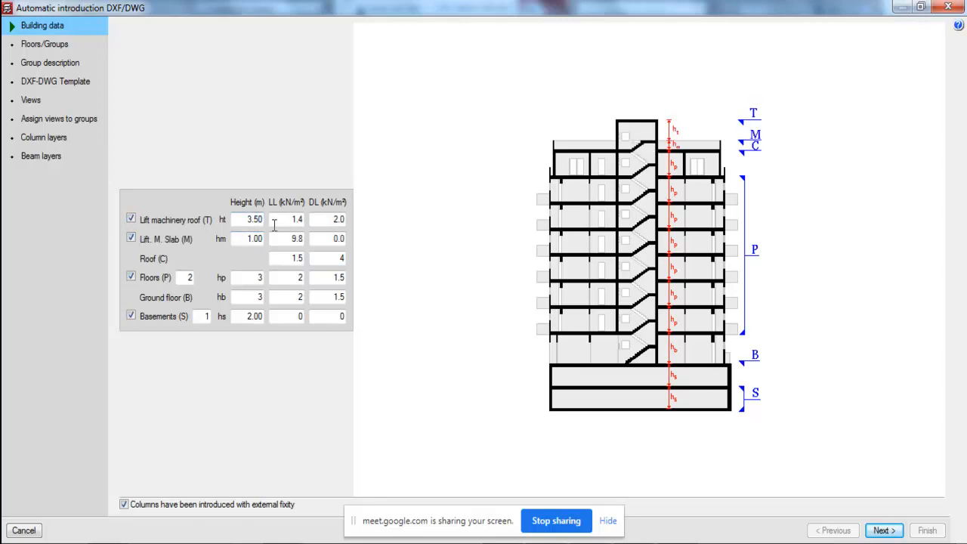
pyautogui.click(131, 219)
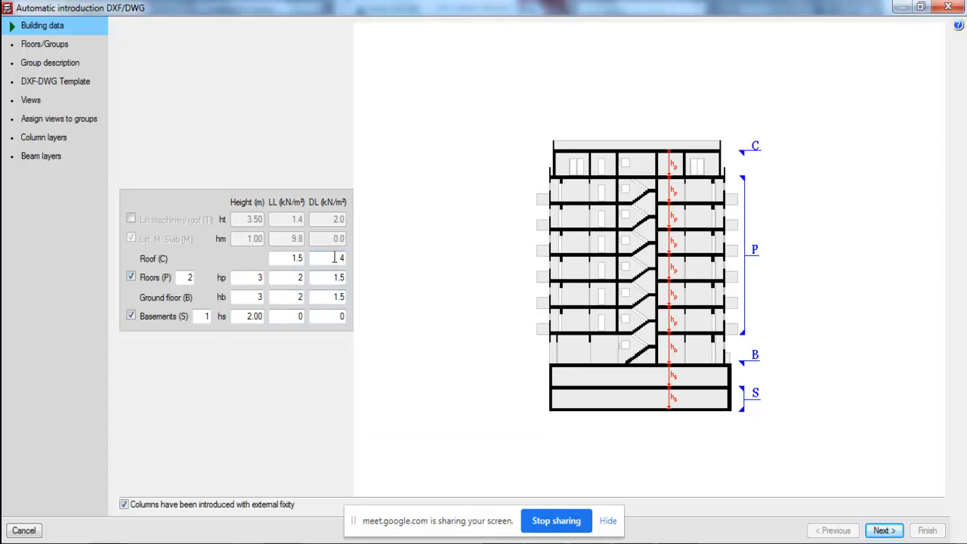
pyautogui.click(882, 530)
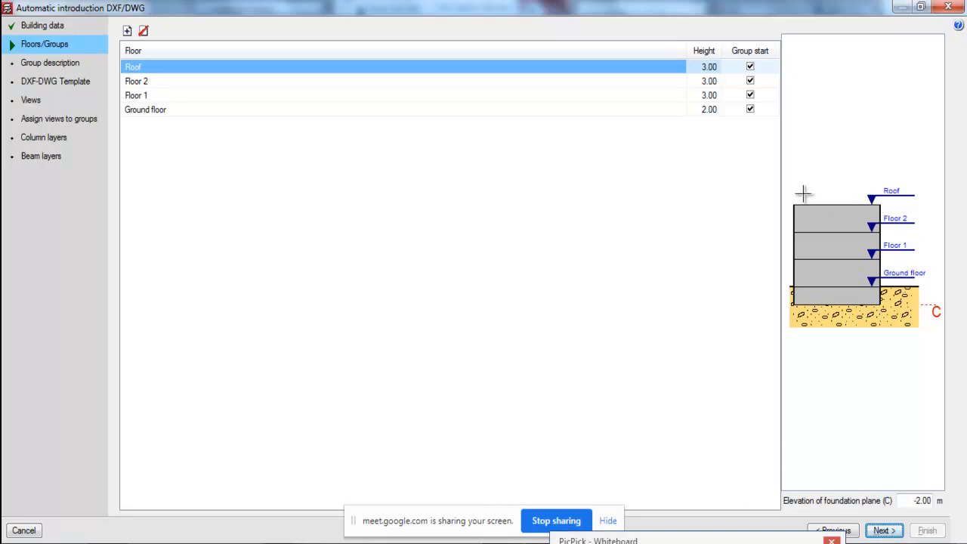
pyautogui.moveTo(738, 294); pyautogui.dragTo(796, 295)
pyautogui.moveTo(749, 288); pyautogui.dragTo(814, 296)
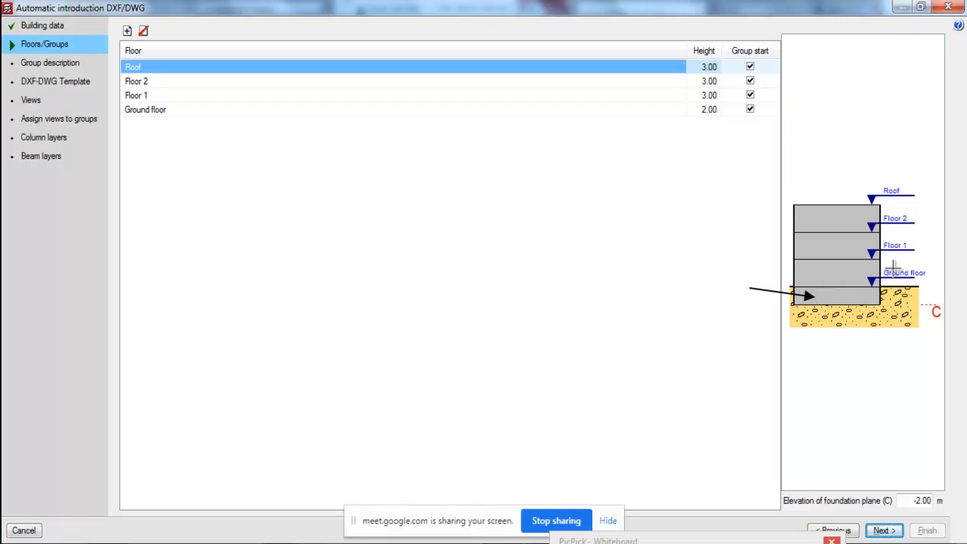
pyautogui.moveTo(911, 259); pyautogui.dragTo(878, 258)
pyautogui.moveTo(854, 179); pyautogui.dragTo(840, 203)
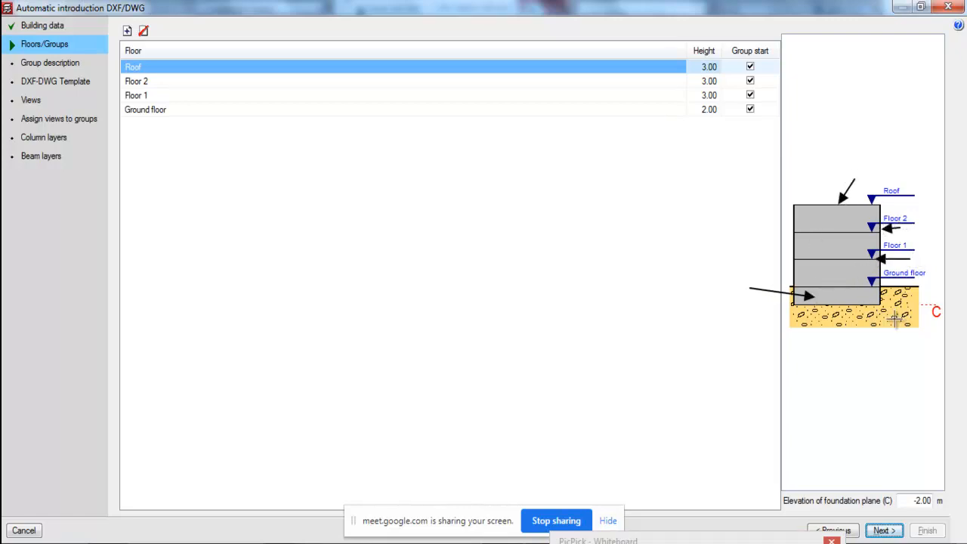
pyautogui.press('Escape')
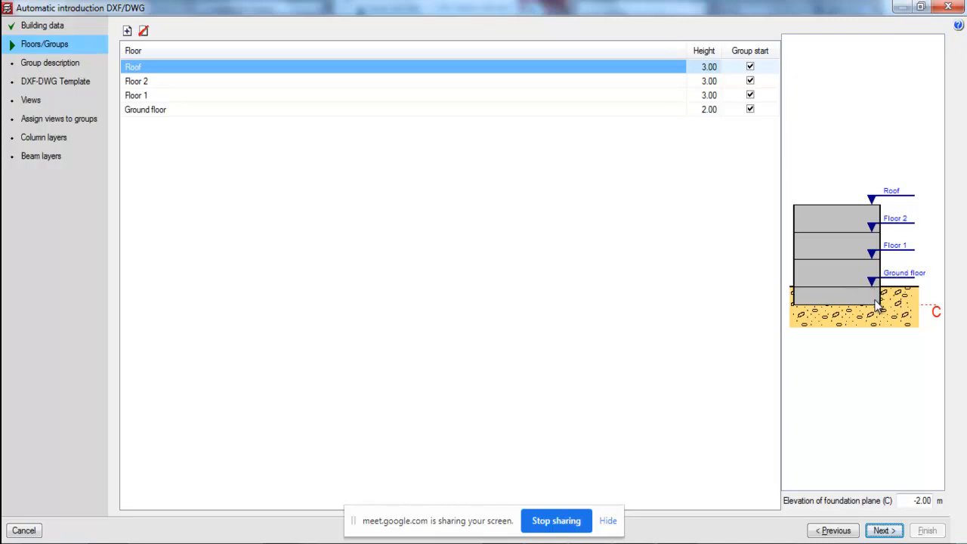
# - Set the elevation of the foundation plane to -1.5 m, checking the foundation depth in the AutoCAD section
pyautogui.click(534, 542)
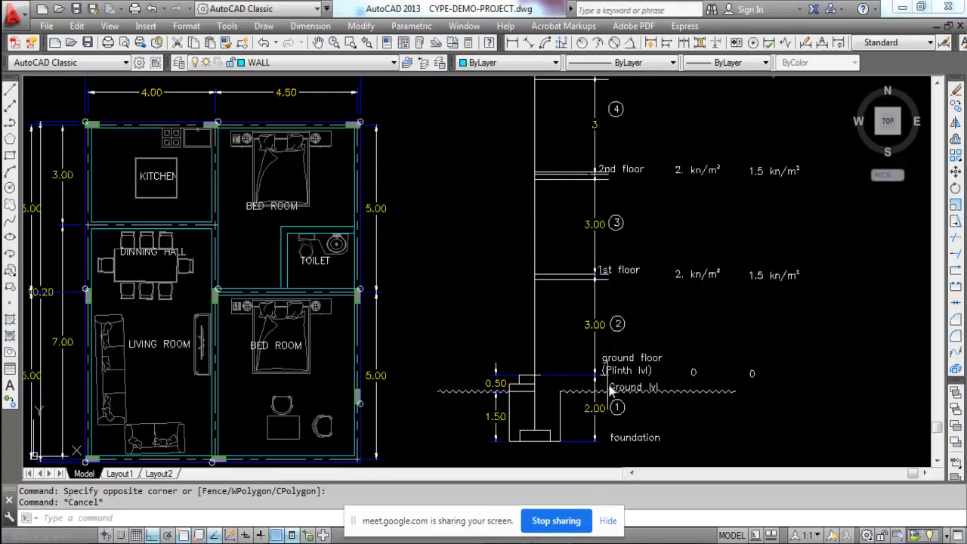
pyautogui.scroll(4, 517, 438)
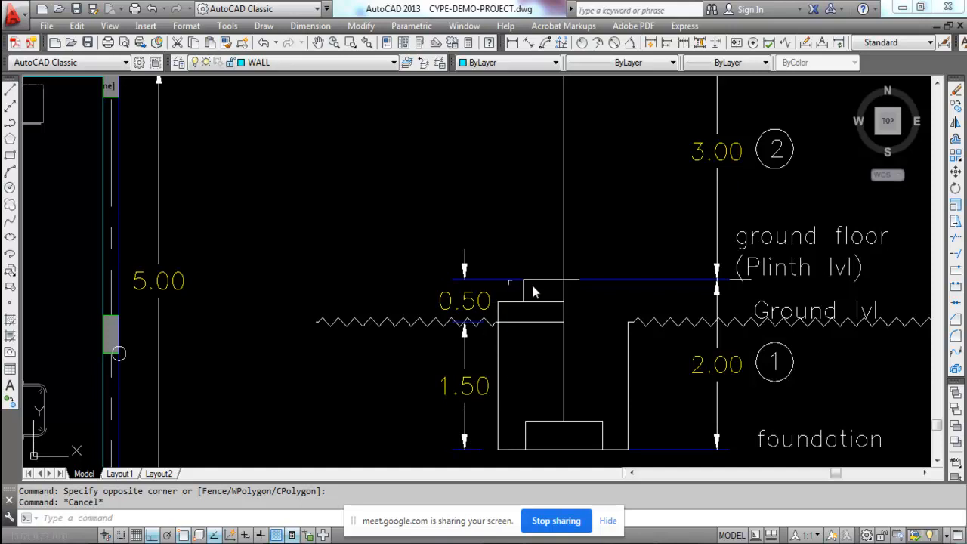
pyautogui.click(653, 541)
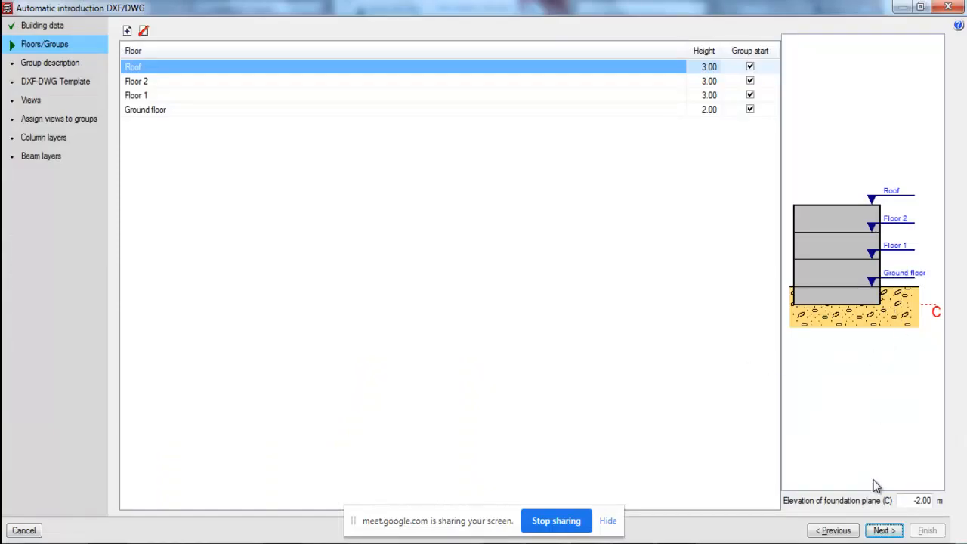
pyautogui.moveTo(848, 458); pyautogui.dragTo(884, 487)
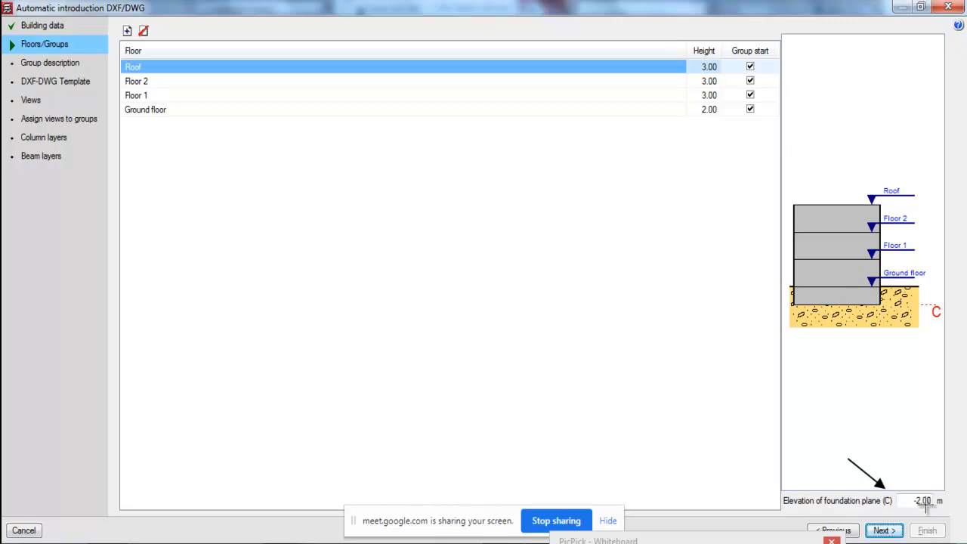
pyautogui.press('Escape')
pyautogui.moveTo(912, 501); pyautogui.dragTo(945, 500)
pyautogui.press('BackSpace')
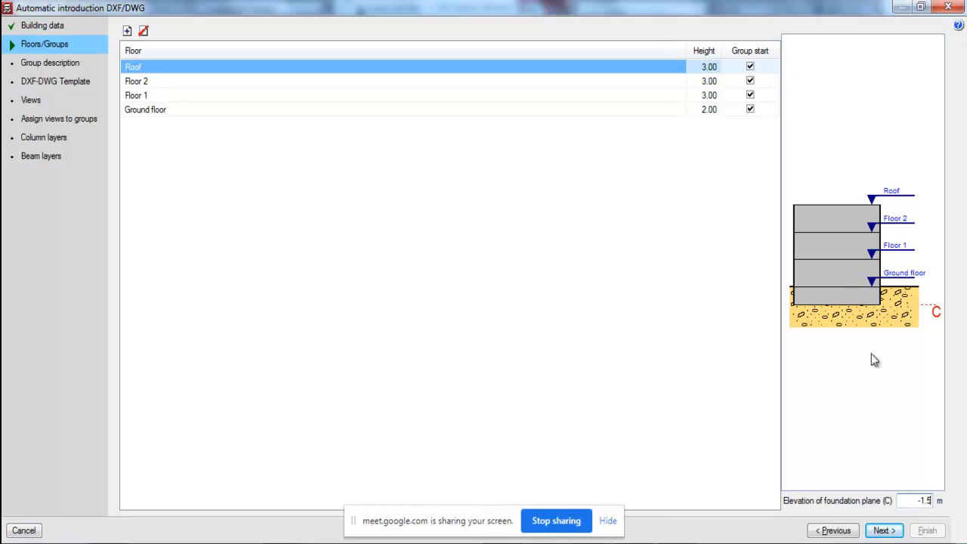
pyautogui.click(729, 202)
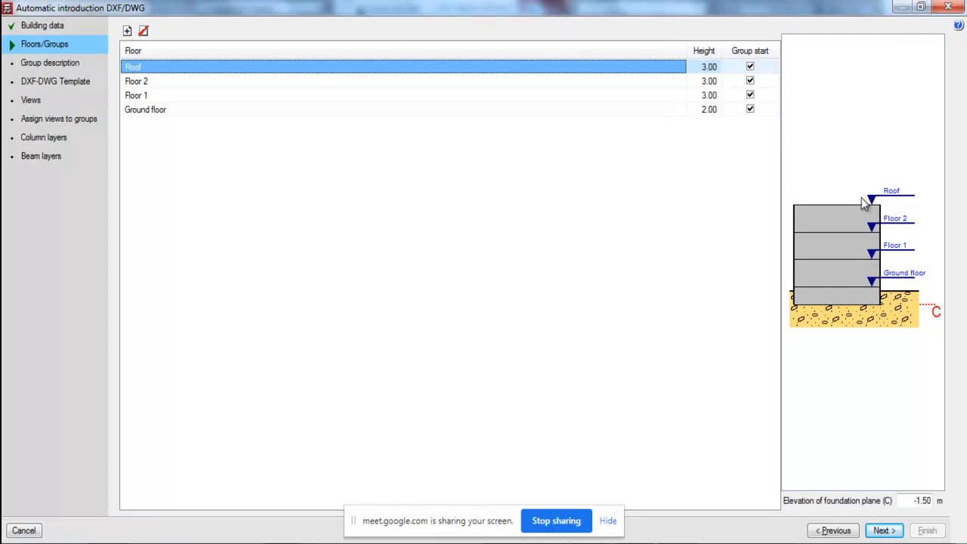
# - Continue to the group description and rename the Basement group as Foundation
pyautogui.click(885, 530)
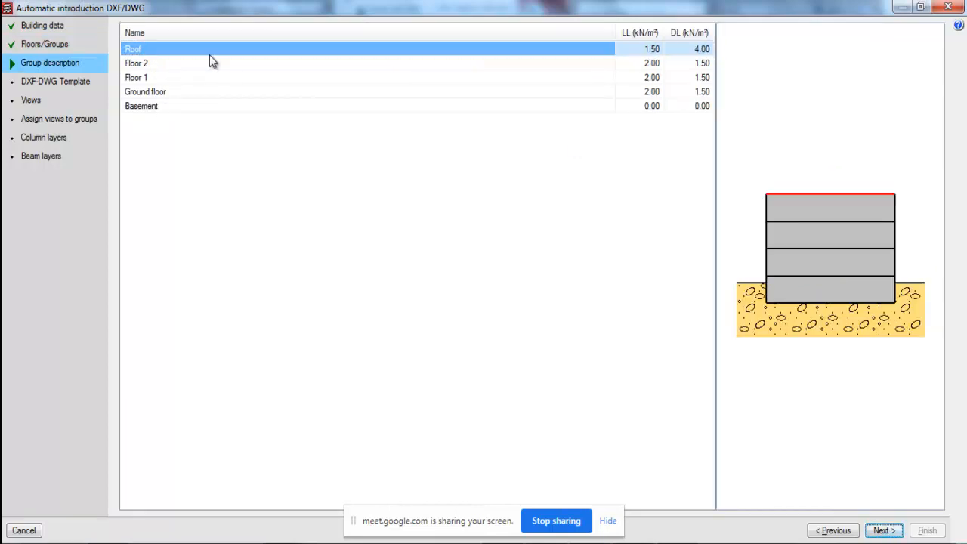
pyautogui.click(140, 109)
pyautogui.click(143, 105)
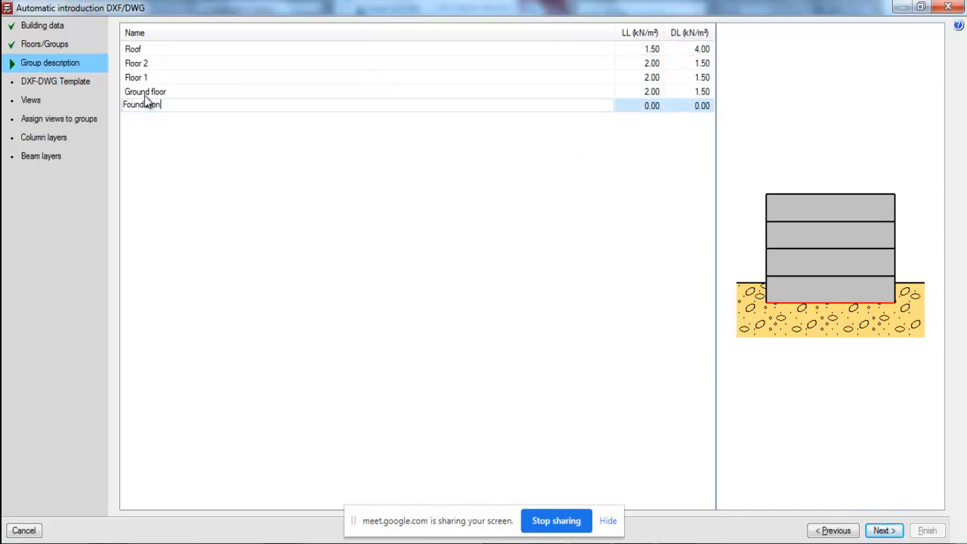
pyautogui.click(178, 95)
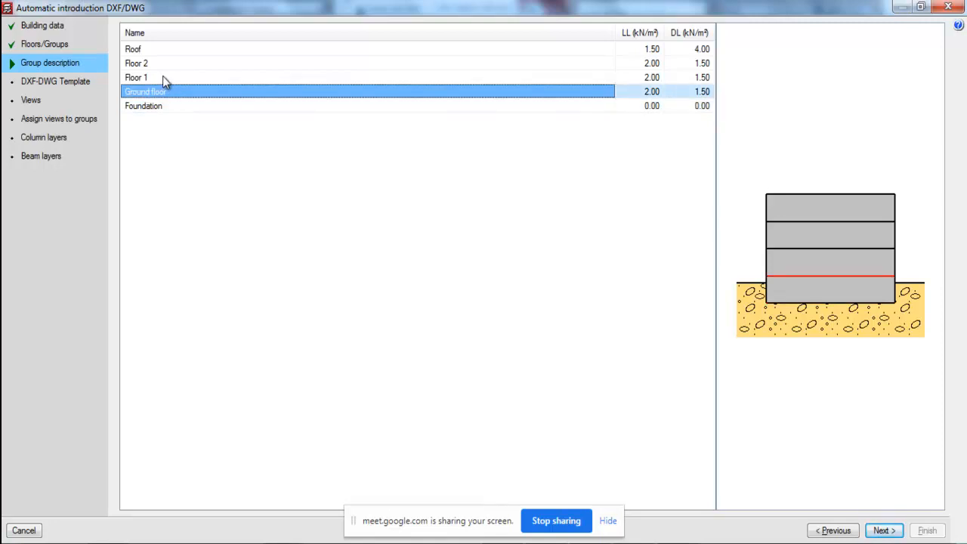
# - Review the names, live loads and dead loads of the floor groups
pyautogui.click(162, 76)
pyautogui.click(160, 63)
pyautogui.click(159, 51)
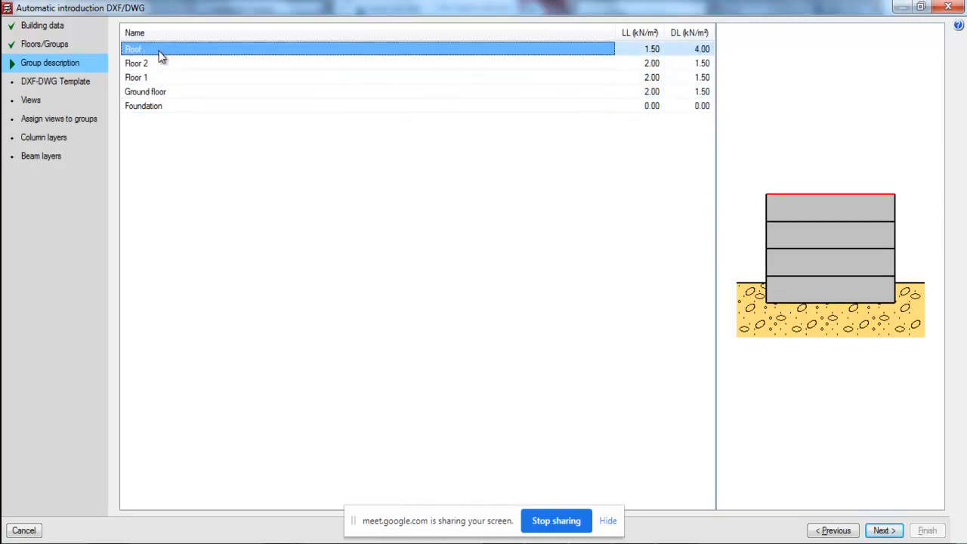
pyautogui.click(651, 65)
pyautogui.click(649, 91)
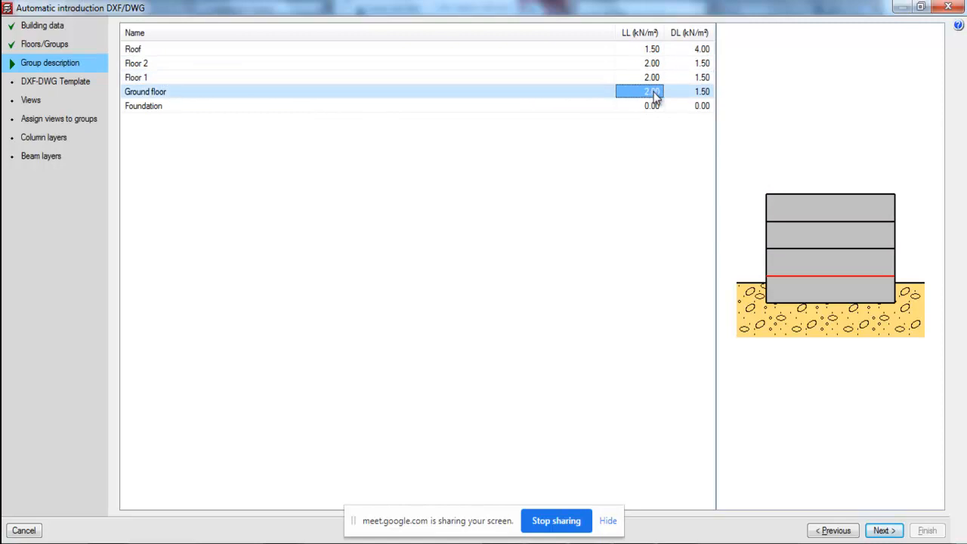
pyautogui.click(692, 92)
pyautogui.click(691, 78)
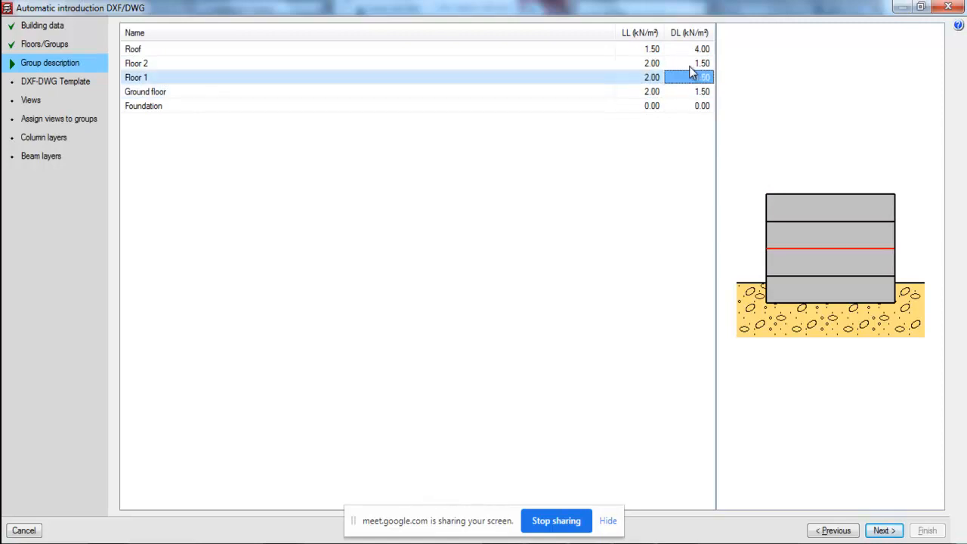
pyautogui.click(689, 65)
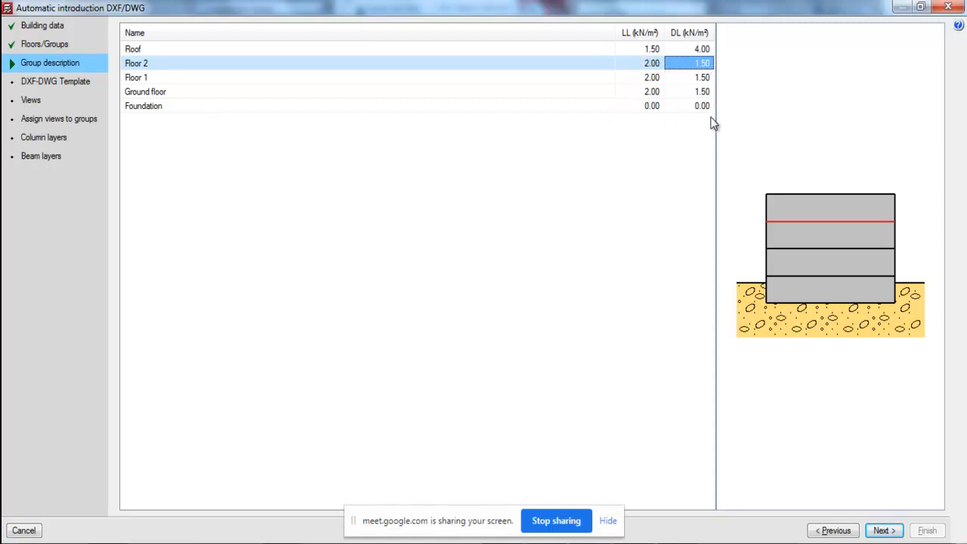
# - Continue to the DXF-DWG templates and add the CYPE-DEMO-PROJECT drawing from the cype-demo-model folder
pyautogui.click(881, 530)
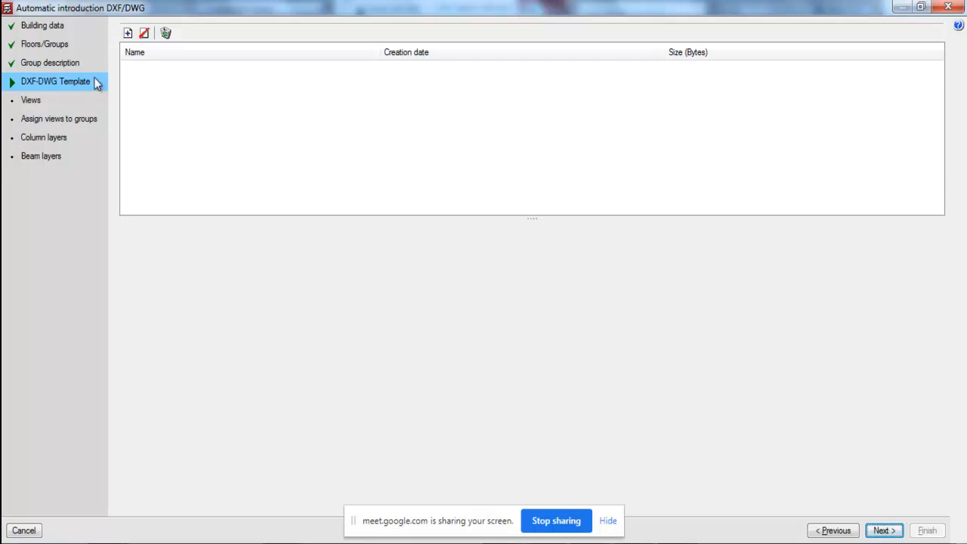
pyautogui.click(127, 34)
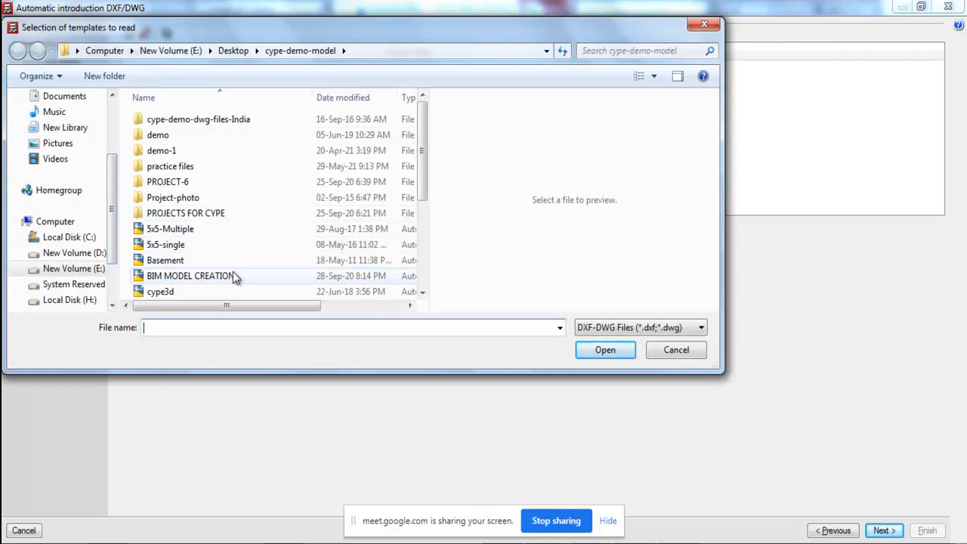
pyautogui.moveTo(425, 153); pyautogui.dragTo(425, 198)
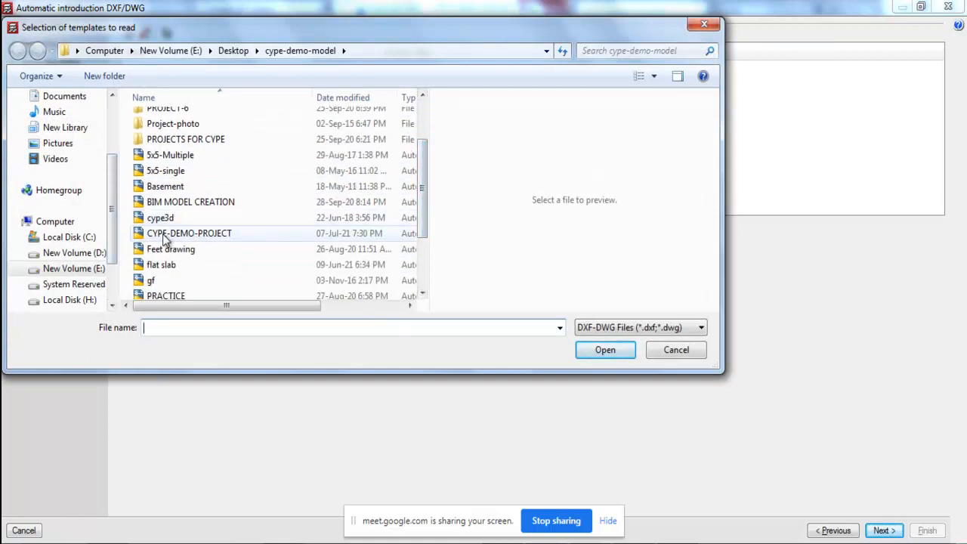
pyautogui.click(163, 234)
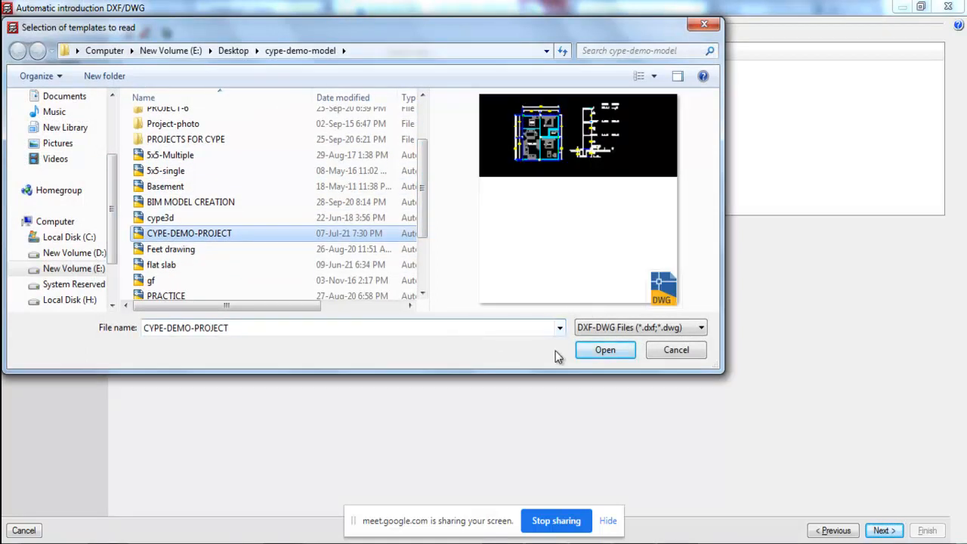
pyautogui.click(605, 350)
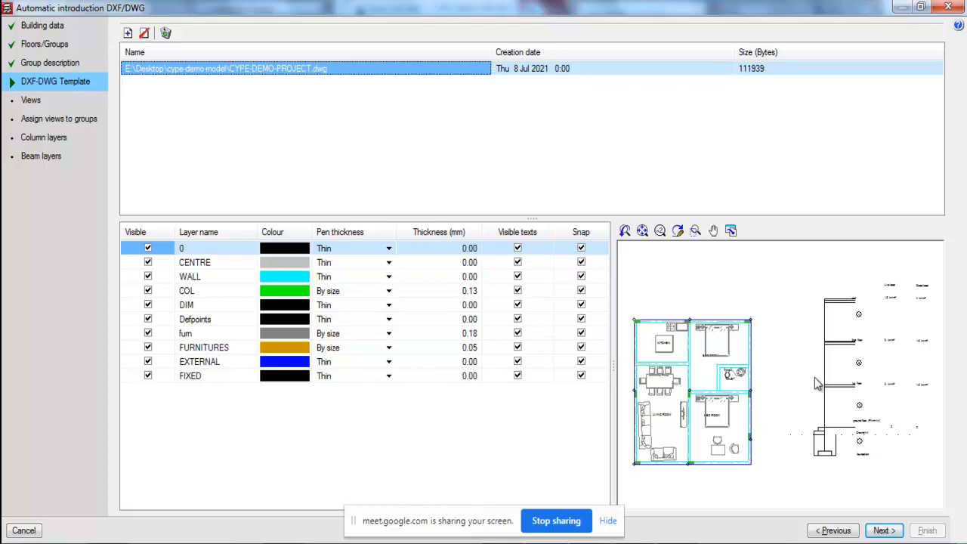
# - Continue to the views and make all drawing layers visible in the Roof and Floor 2 views
pyautogui.click(885, 531)
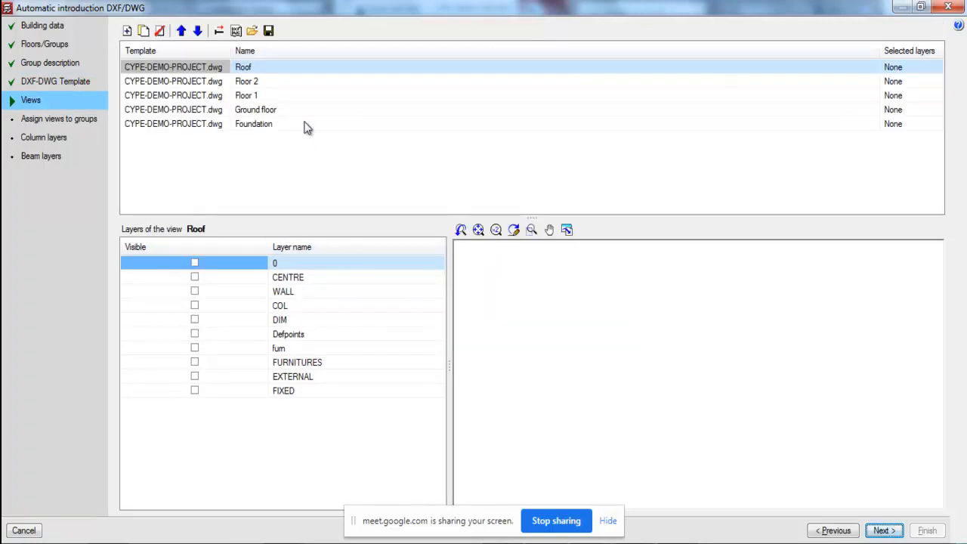
pyautogui.click(258, 71)
pyautogui.click(207, 245)
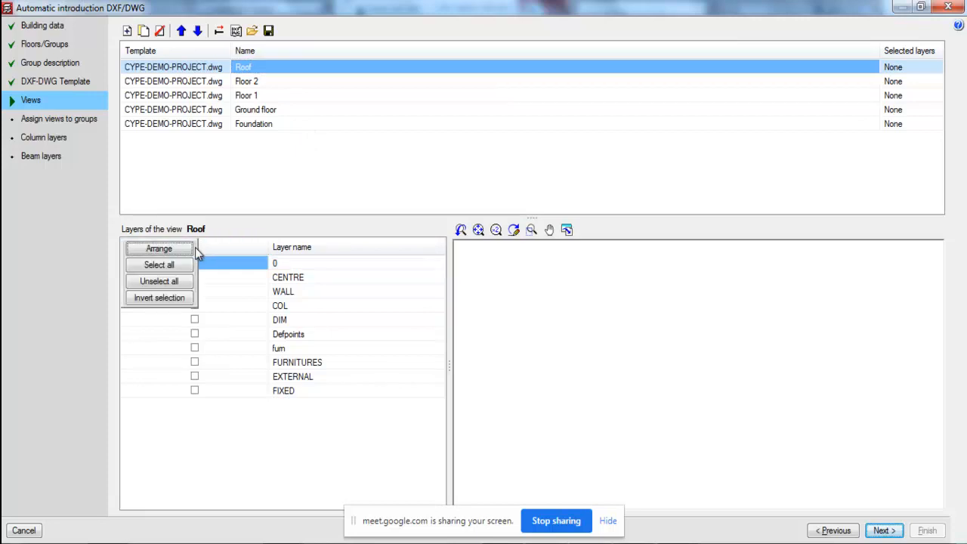
pyautogui.click(178, 268)
pyautogui.click(249, 81)
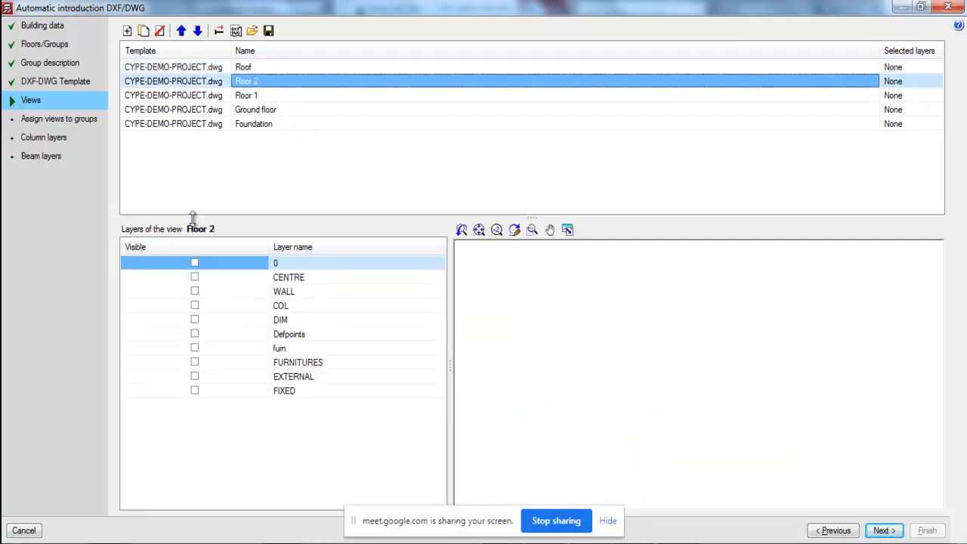
pyautogui.click(179, 248)
pyautogui.click(185, 265)
# - Make all drawing layers visible in the Floor 1 and Ground floor views
pyautogui.click(249, 96)
pyautogui.click(194, 247)
pyautogui.click(186, 269)
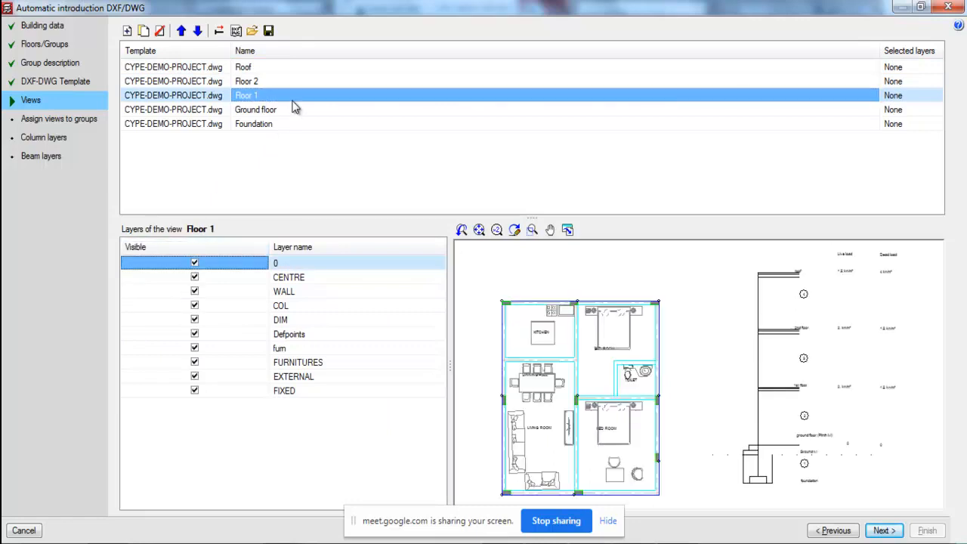
pyautogui.click(295, 109)
pyautogui.click(201, 243)
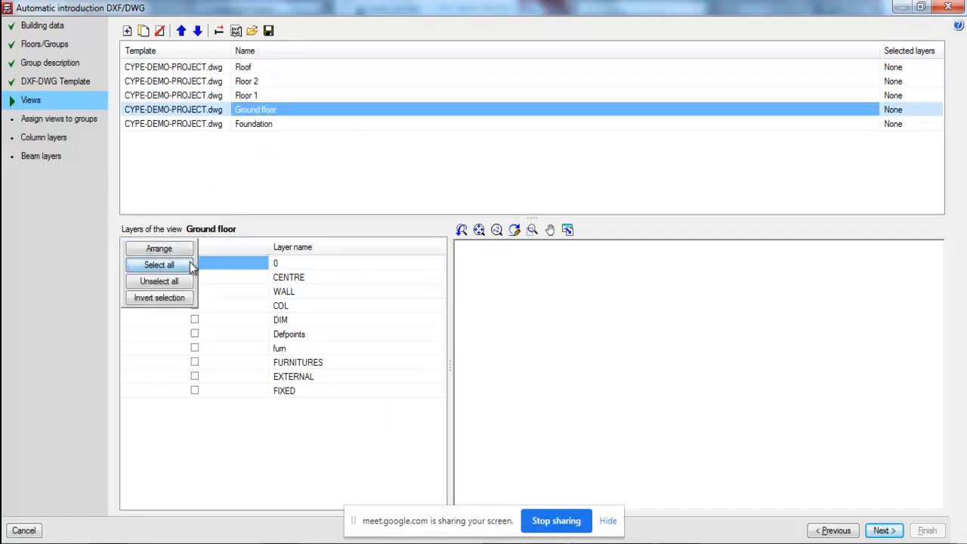
pyautogui.click(187, 266)
# - Make only the COL layer visible in the Foundation view and continue to the assignment of views to groups
pyautogui.click(243, 125)
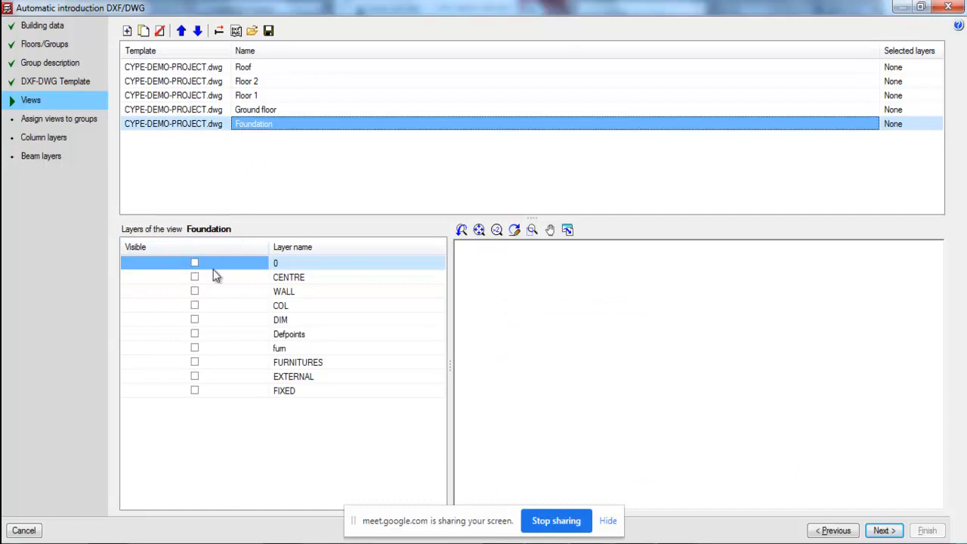
pyautogui.click(198, 306)
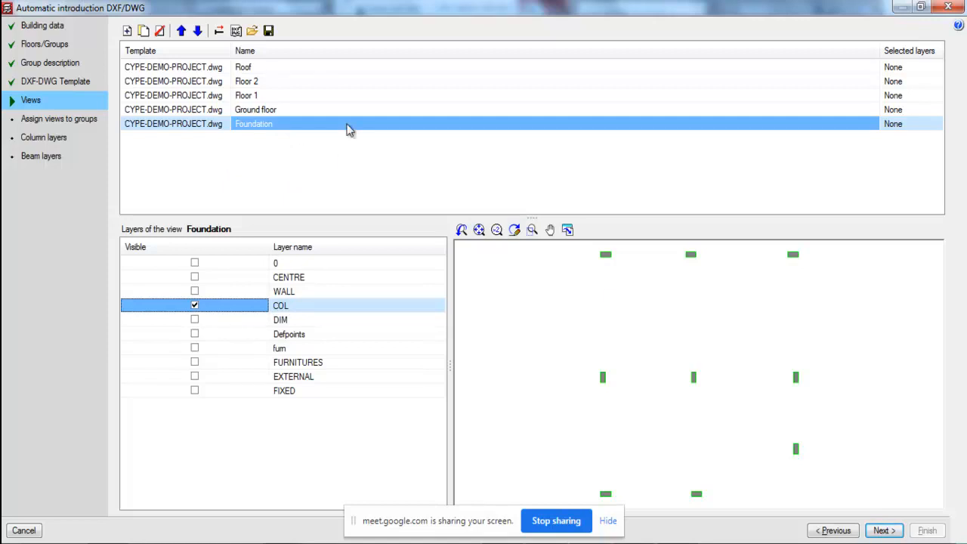
pyautogui.click(882, 530)
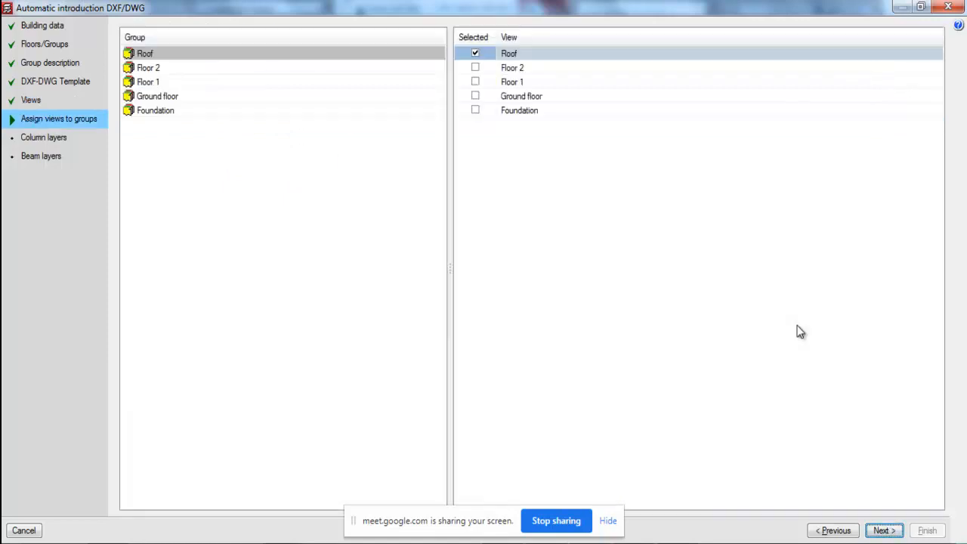
# - Accept the view assignment, use COL as the column layer for all groups, and continue to the beam layers
pyautogui.click(882, 529)
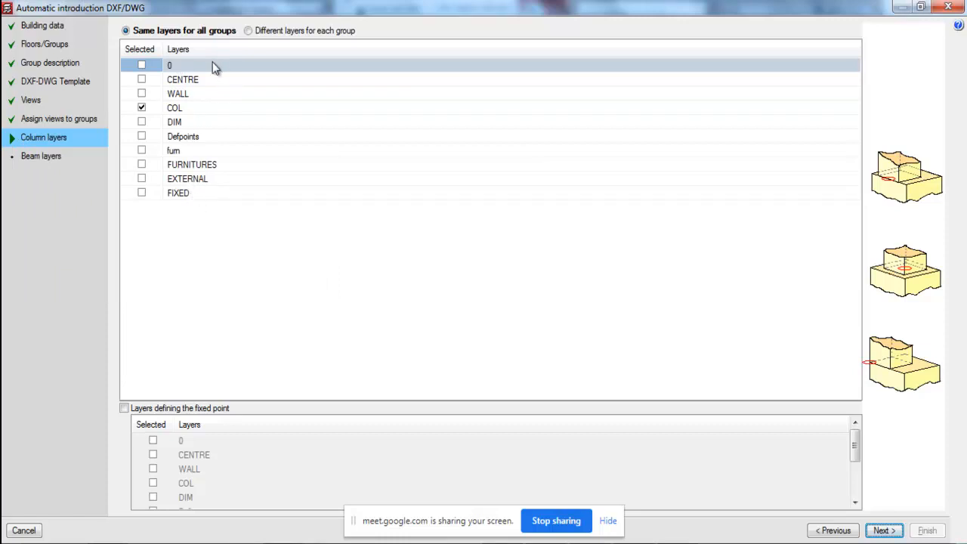
pyautogui.click(175, 110)
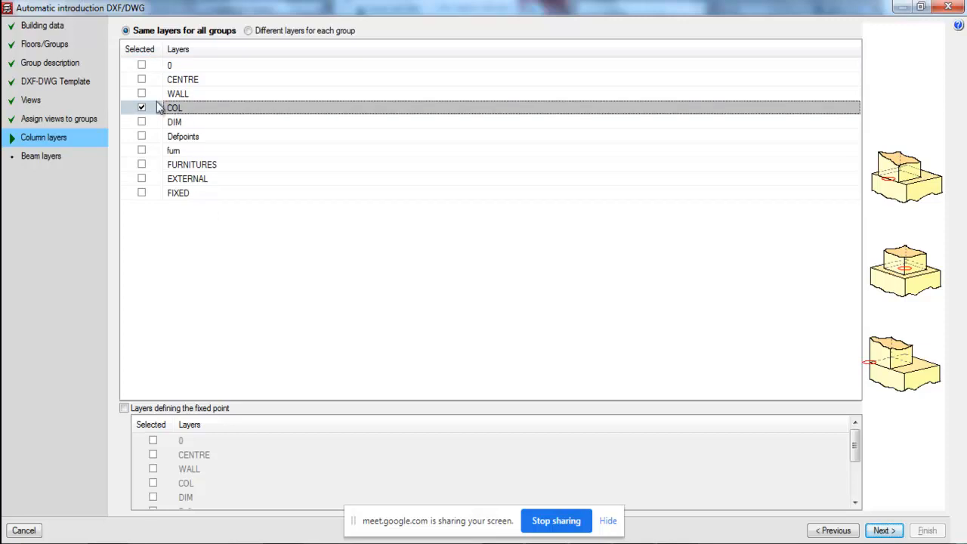
pyautogui.click(141, 107)
pyautogui.click(141, 108)
pyautogui.click(882, 530)
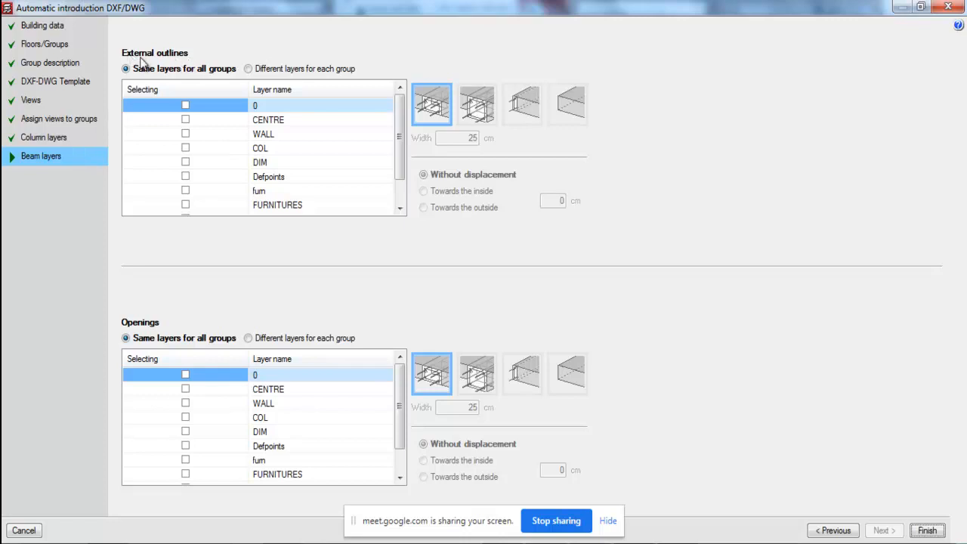
# - Select the EXTERNAL layer for the external outlines, checking in AutoCAD which layer the plan's outer boundary polyline is on
pyautogui.moveTo(398, 123); pyautogui.dragTo(398, 145)
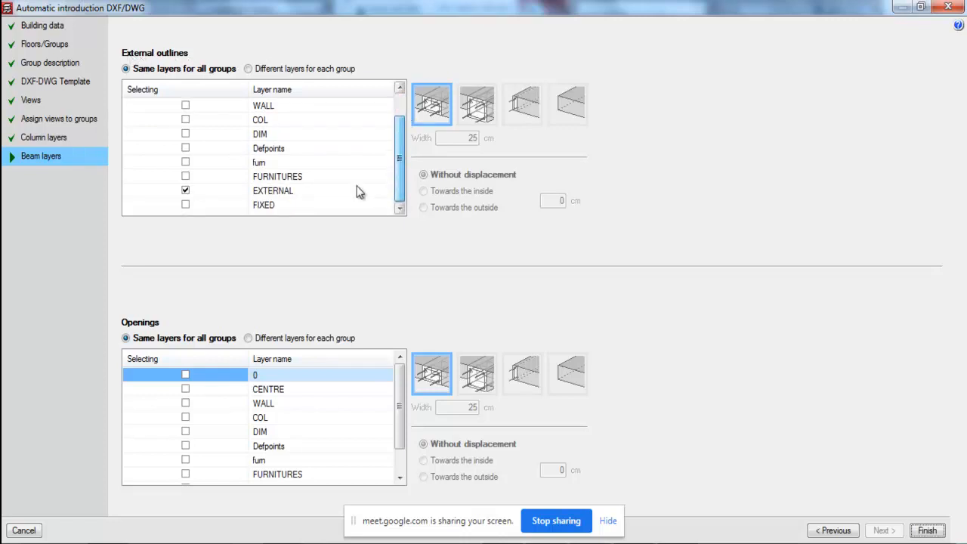
pyautogui.click(277, 197)
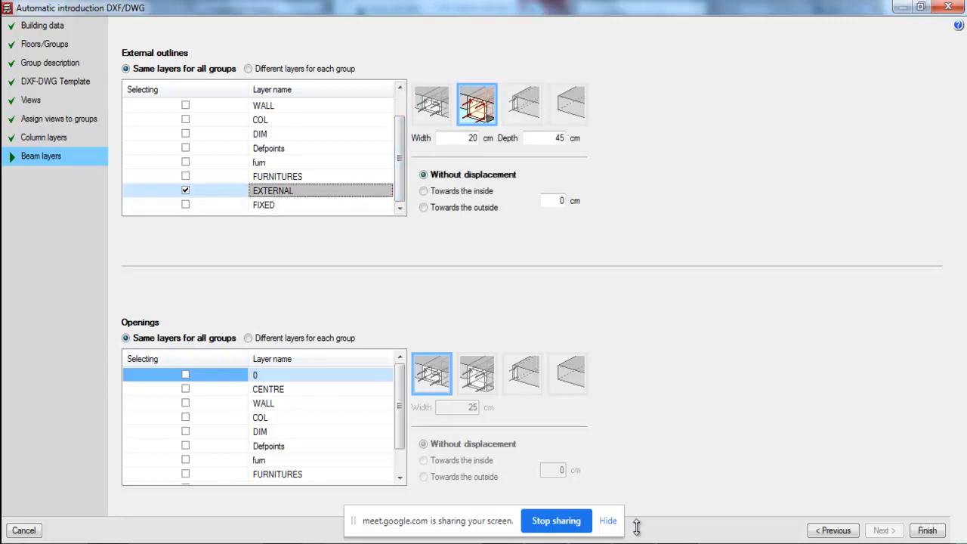
pyautogui.click(488, 540)
pyautogui.scroll(-3, 451, 235)
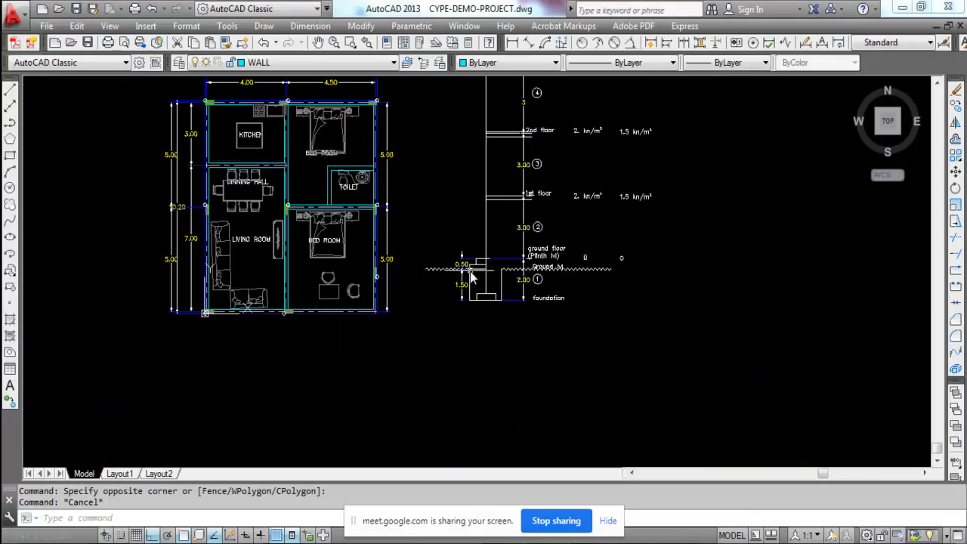
pyautogui.scroll(4, 363, 136)
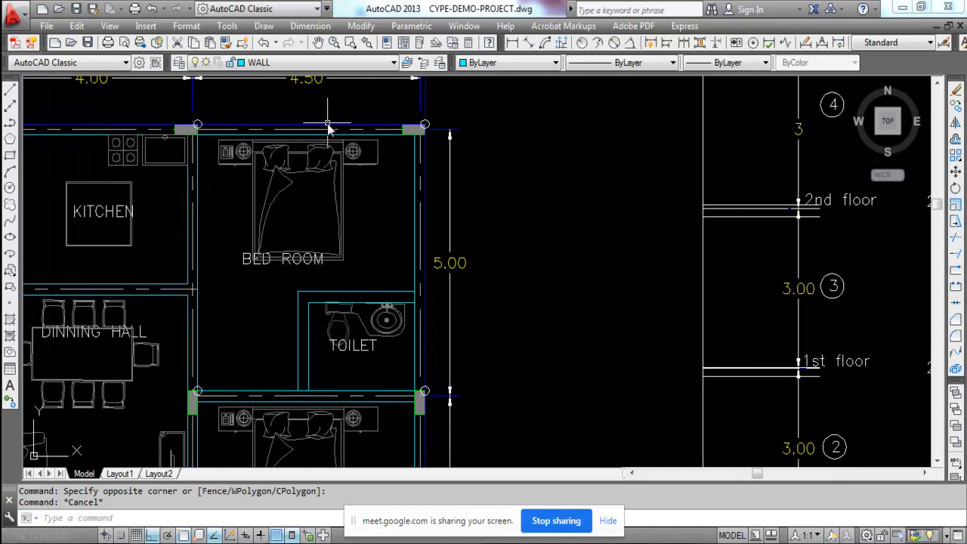
pyautogui.click(328, 127)
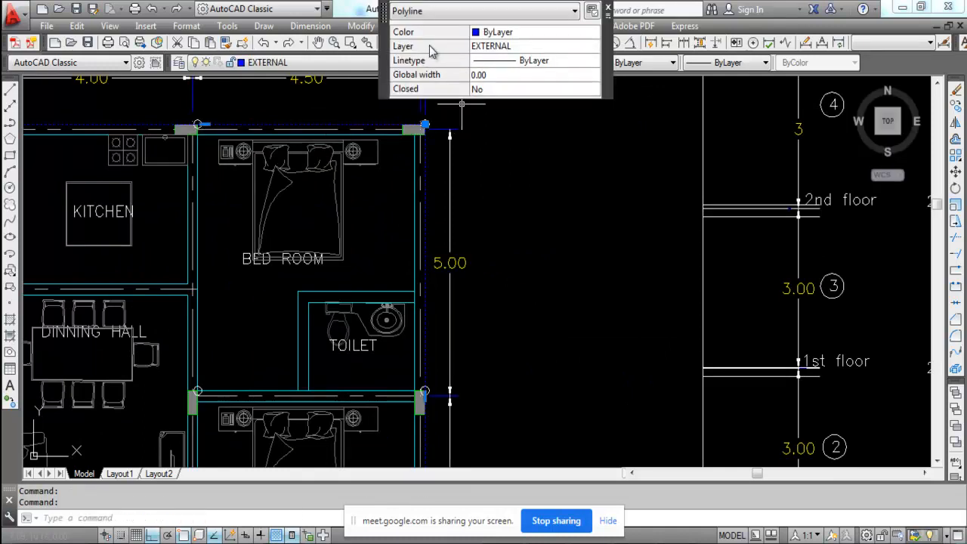
pyautogui.scroll(-2, 524, 158)
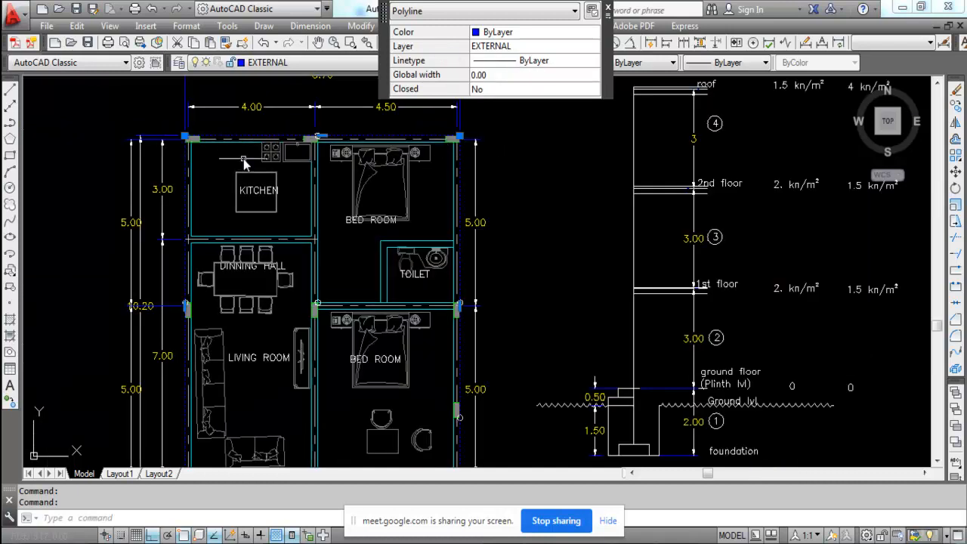
pyautogui.scroll(-1, 224, 185)
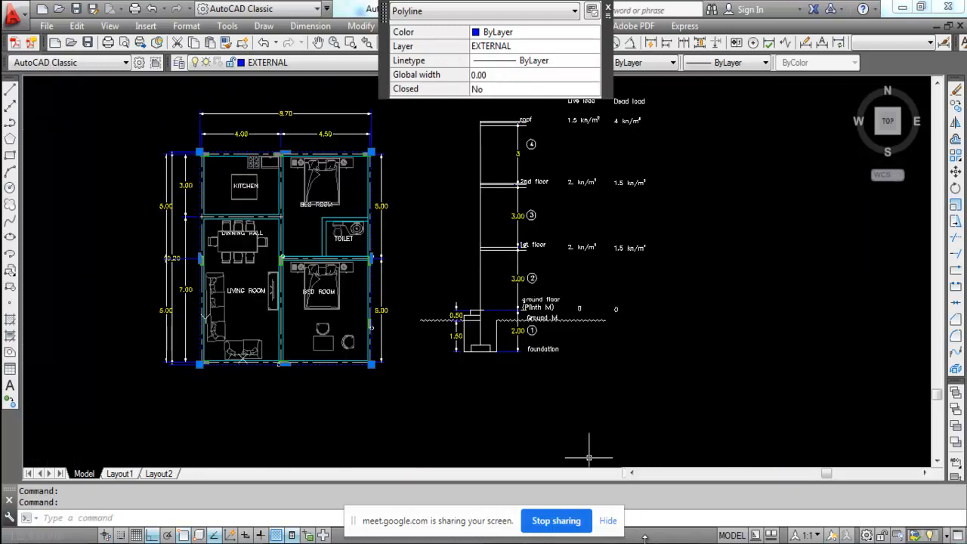
pyautogui.hotkey('alt', 'Tab')
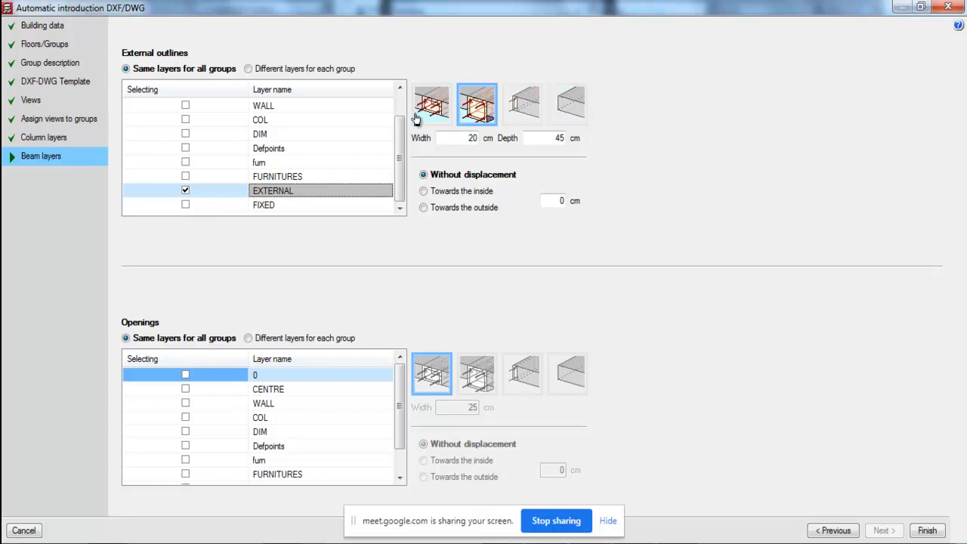
# - Use a dropped beam 20 cm wide and 45 cm deep for the external outlines and finish the automatic introduction
pyautogui.click(470, 121)
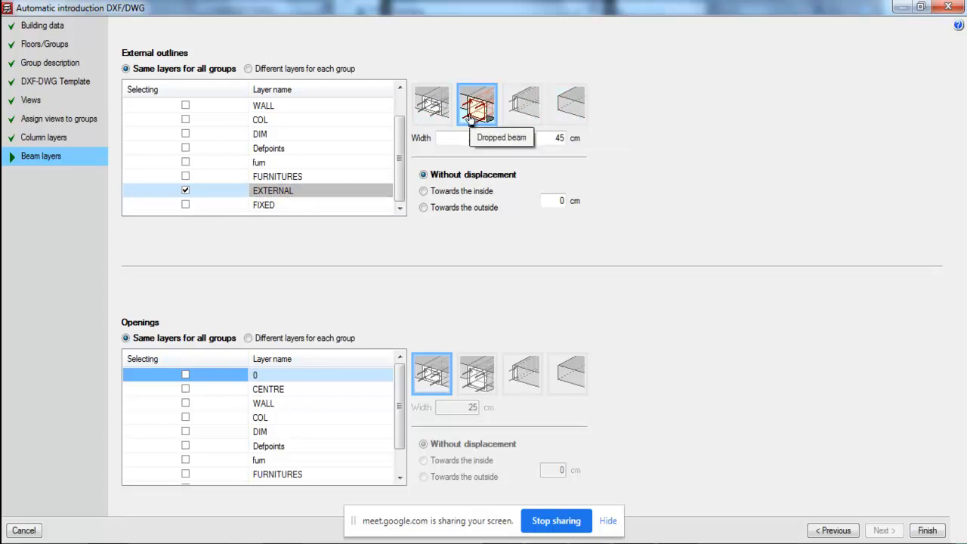
pyautogui.moveTo(462, 138); pyautogui.dragTo(487, 148)
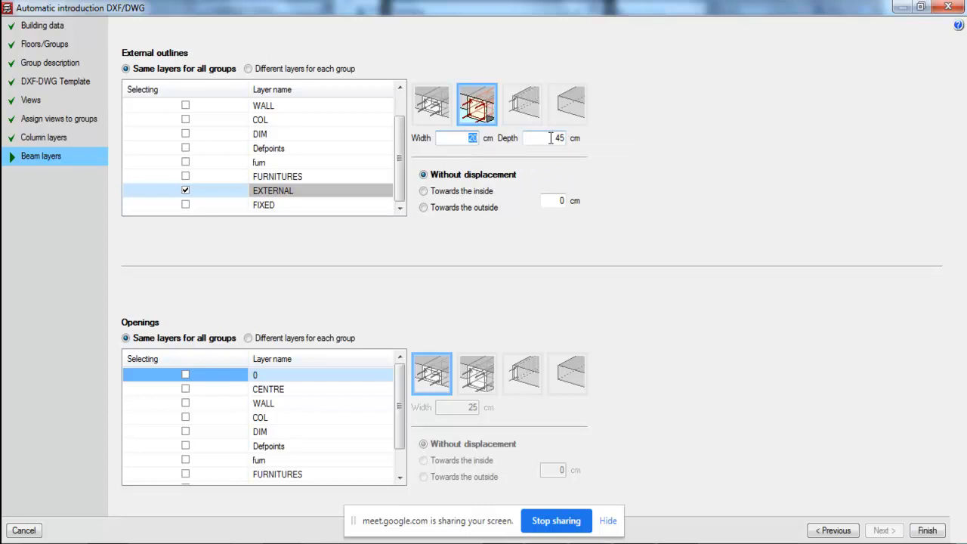
pyautogui.click(926, 530)
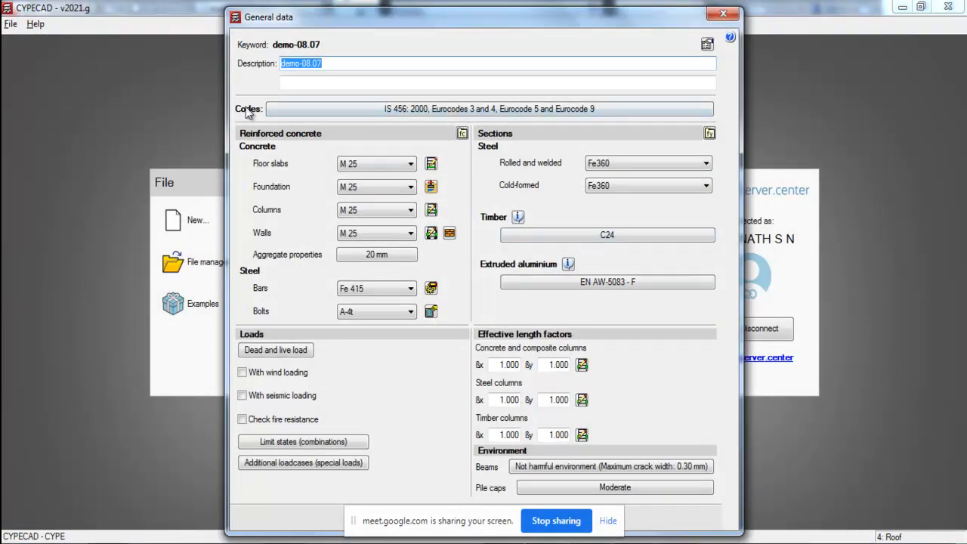
# - Open the code selection and accept IS 456: 2000 (India) as the concrete code
pyautogui.click(405, 107)
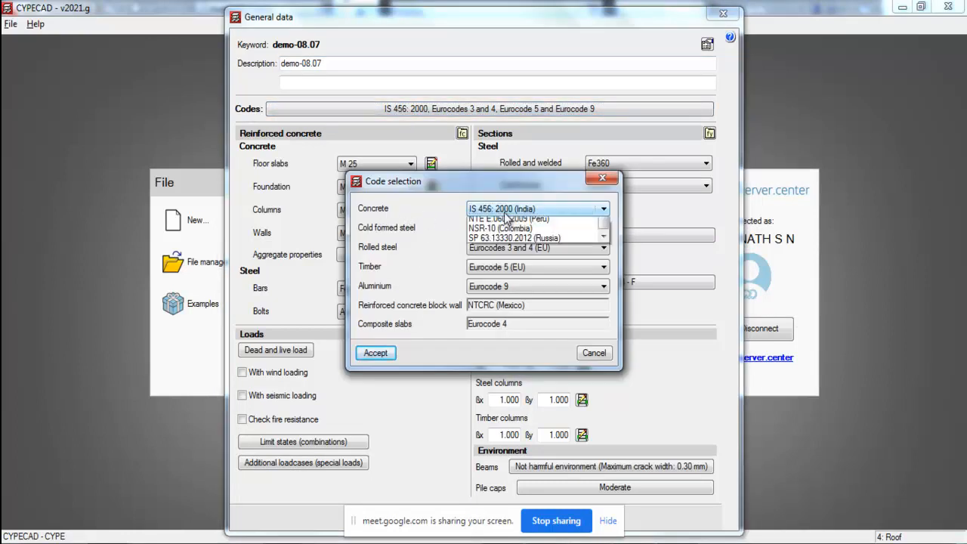
pyautogui.click(504, 214)
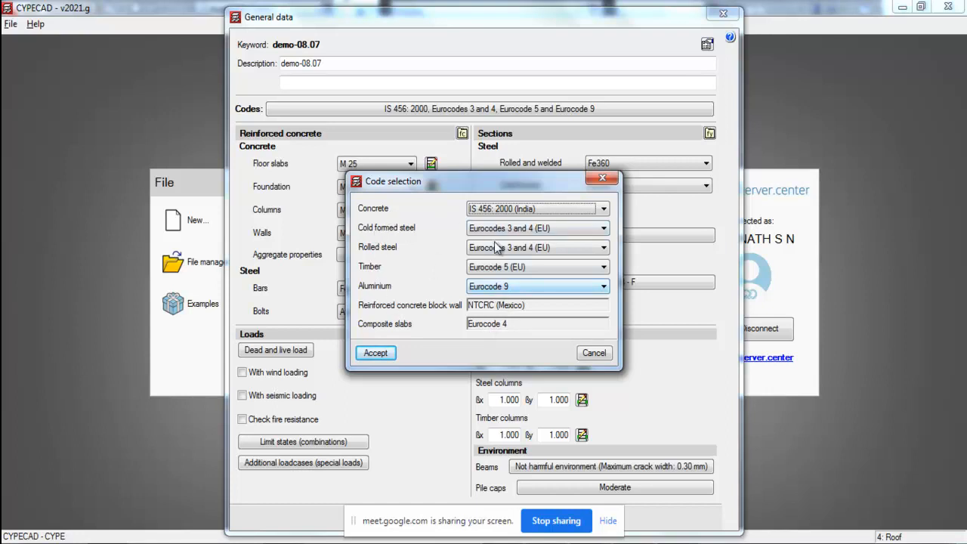
pyautogui.click(374, 353)
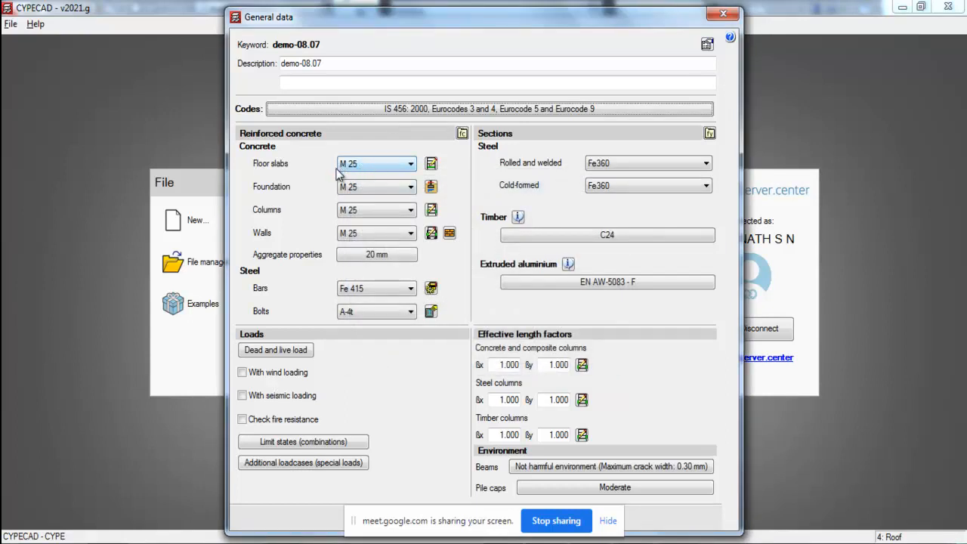
# - Set the floor slab concrete to M 25 and accept a maximum aggregate size of 20 mm for all elements
pyautogui.click(379, 165)
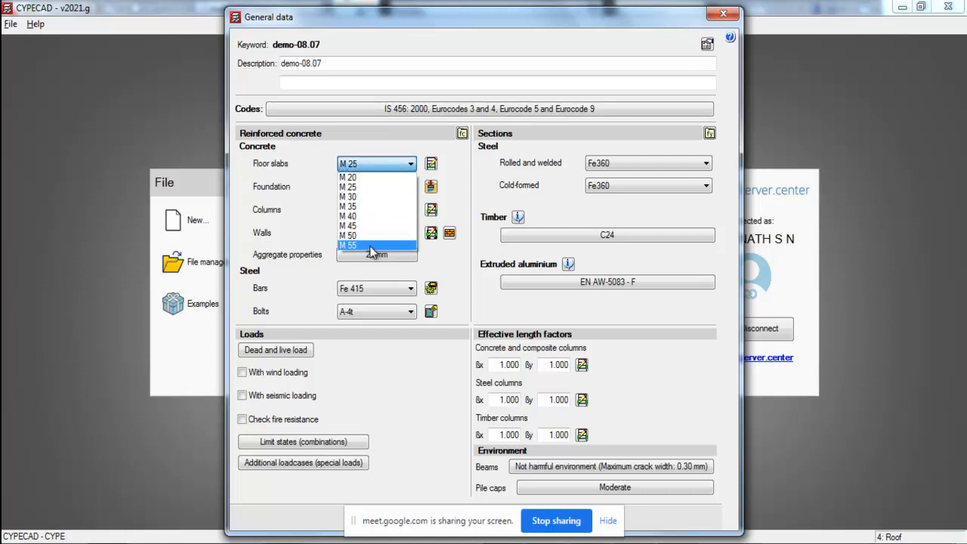
pyautogui.click(366, 191)
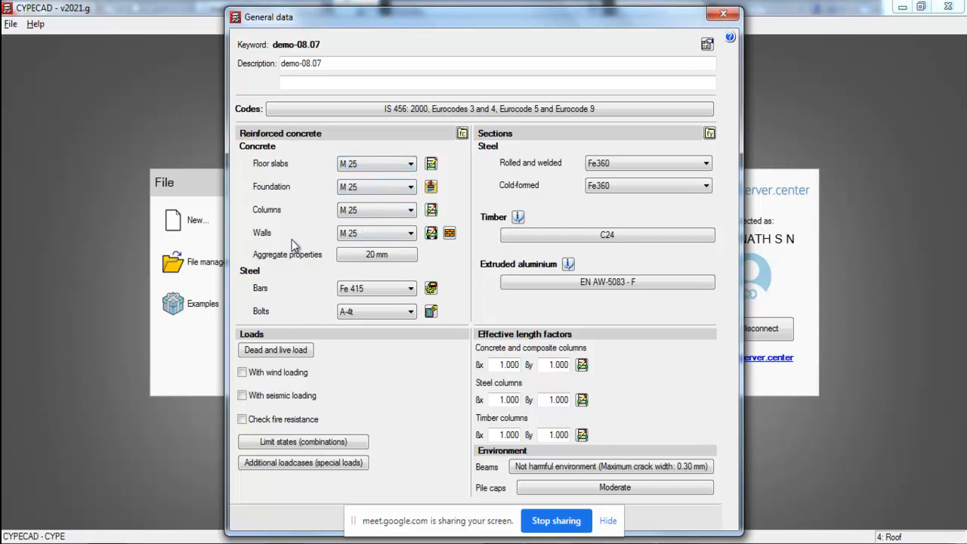
pyautogui.click(385, 258)
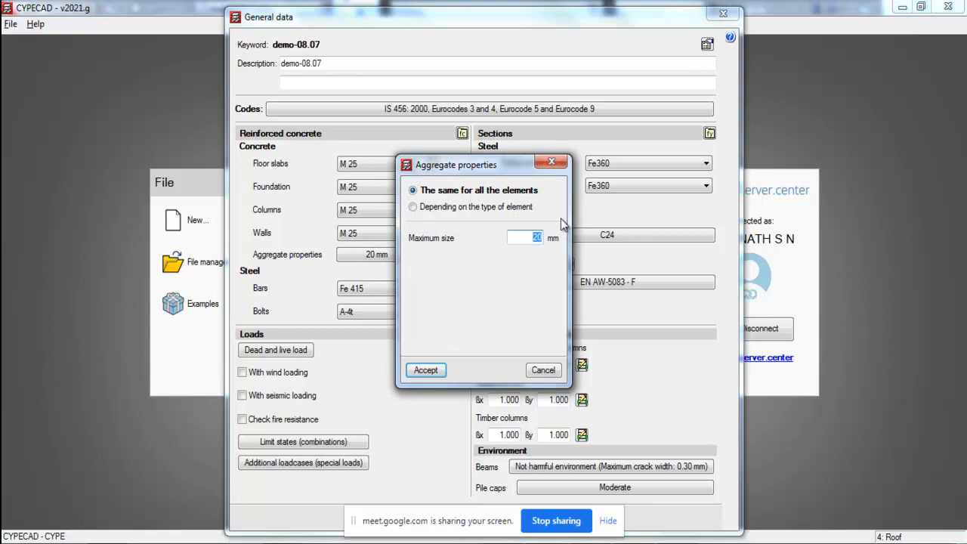
pyautogui.click(426, 369)
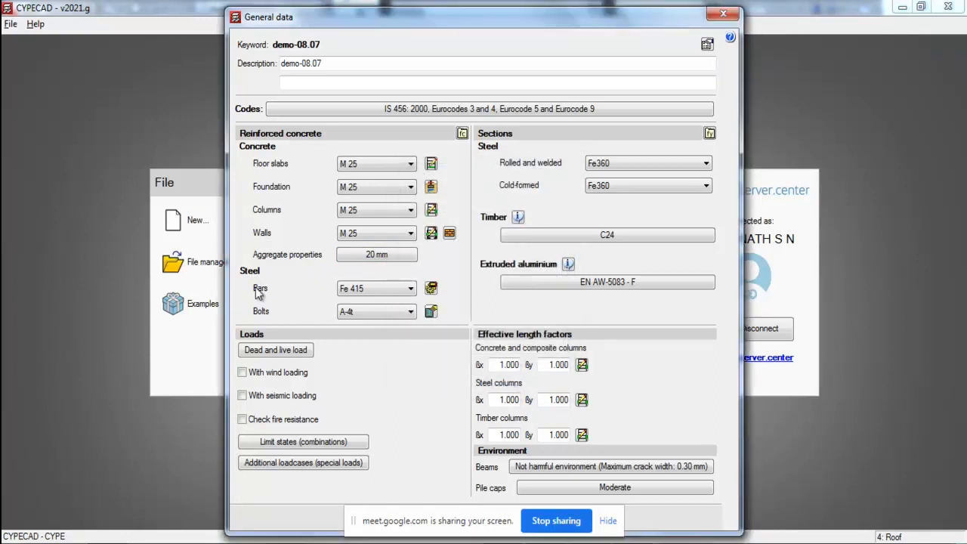
# - Review the available reinforcement bar steel grades and the live and dead loads of the floor groups
pyautogui.click(375, 291)
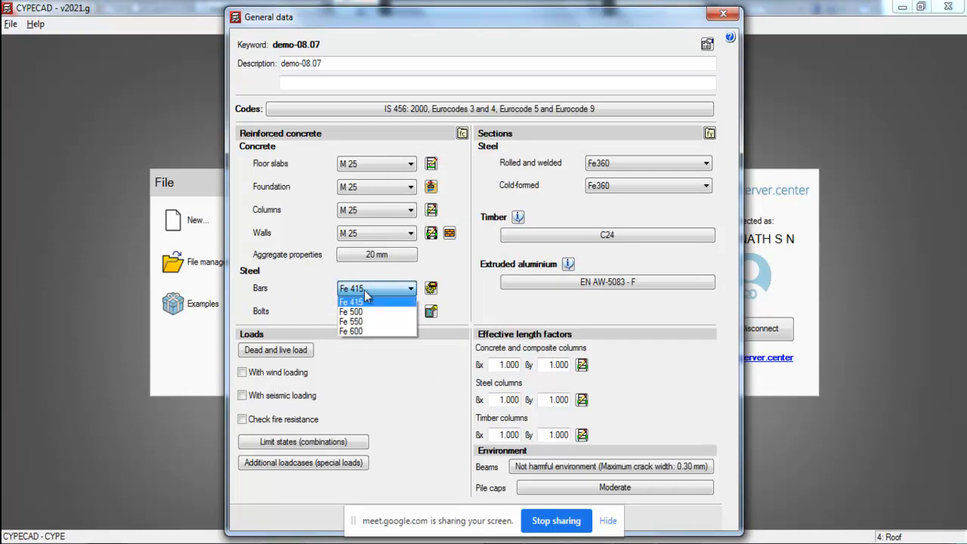
pyautogui.click(364, 290)
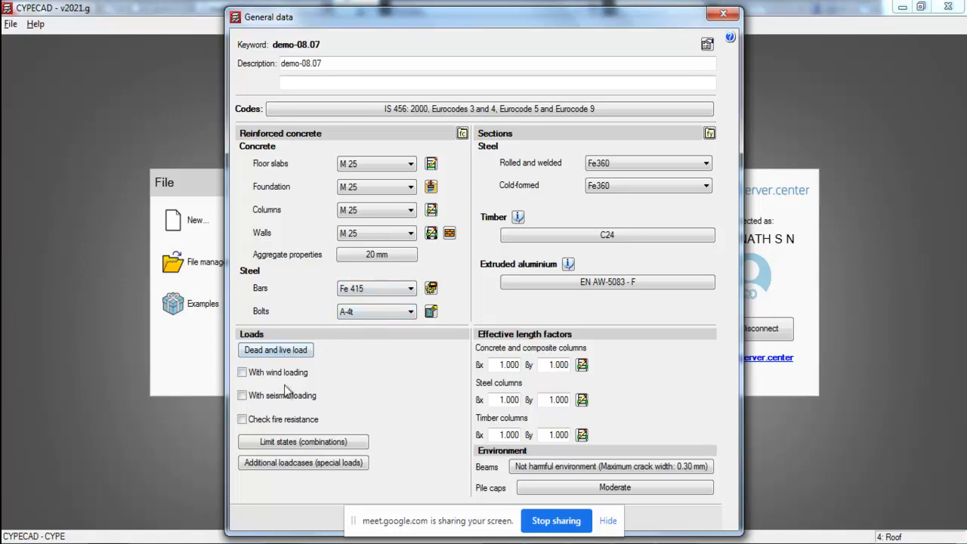
pyautogui.click(298, 349)
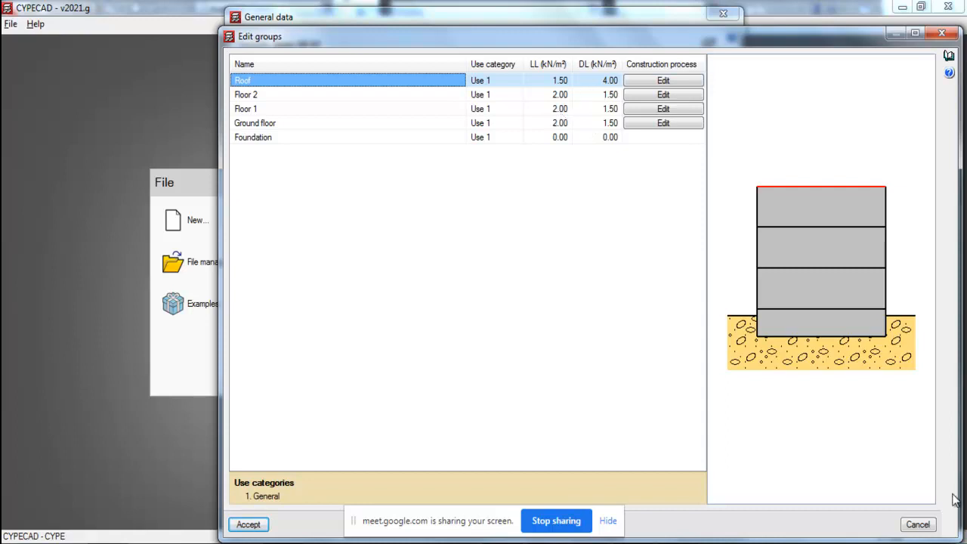
pyautogui.click(920, 529)
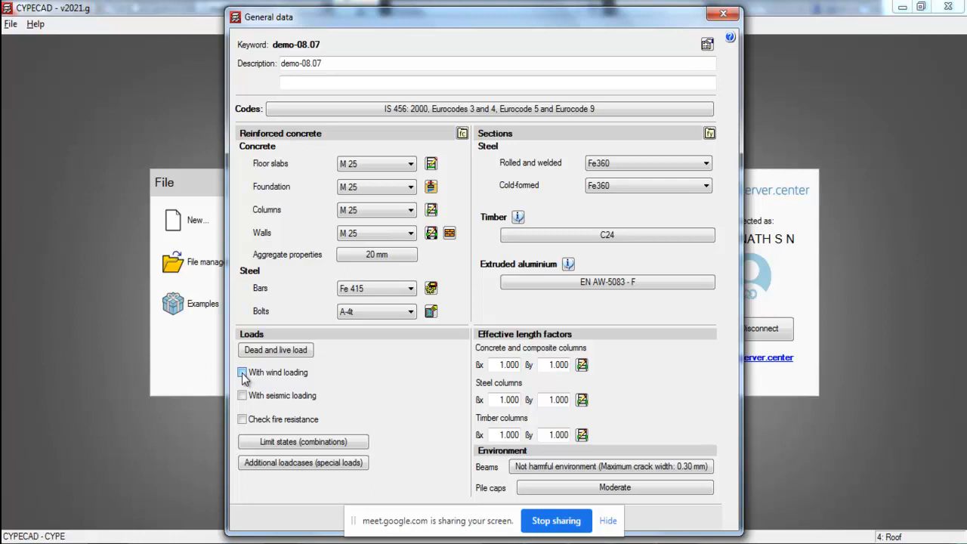
# - Enable wind loading with India's IS: 875 (Part 3) - 2015 code and consult the basic wind speed map
pyautogui.click(241, 372)
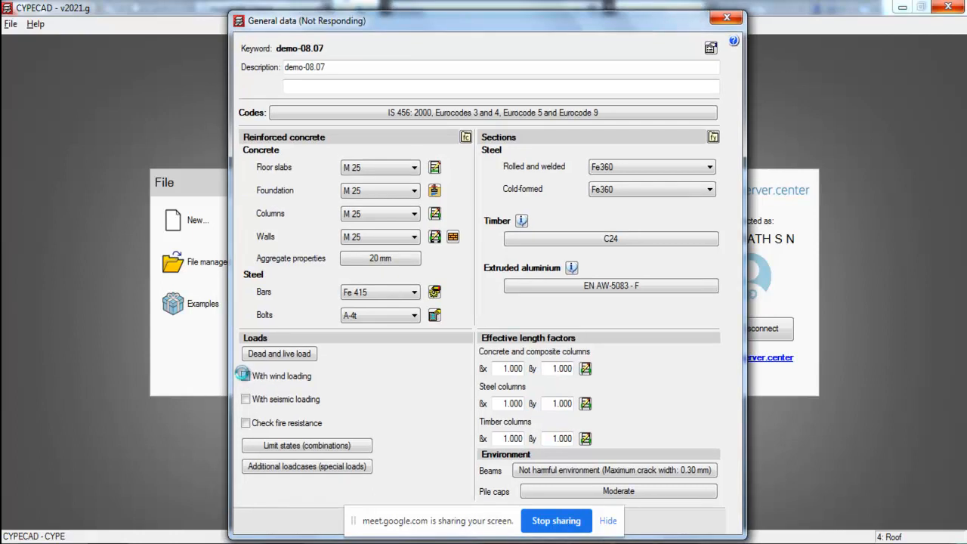
pyautogui.click(323, 372)
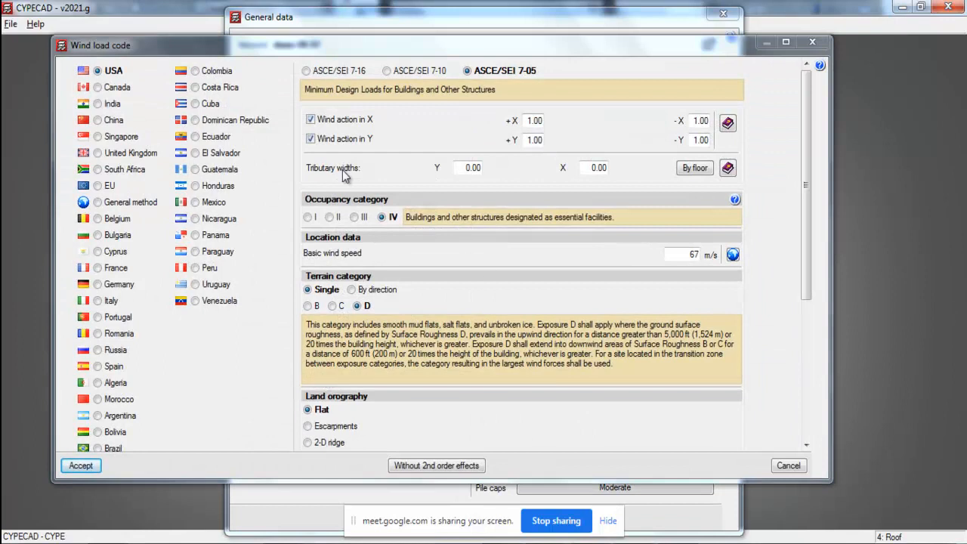
pyautogui.click(110, 102)
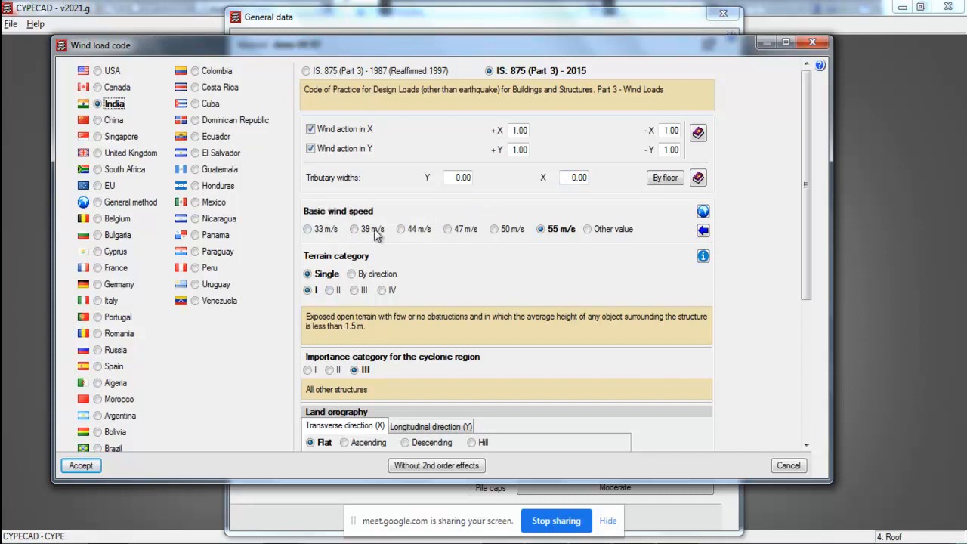
pyautogui.click(702, 212)
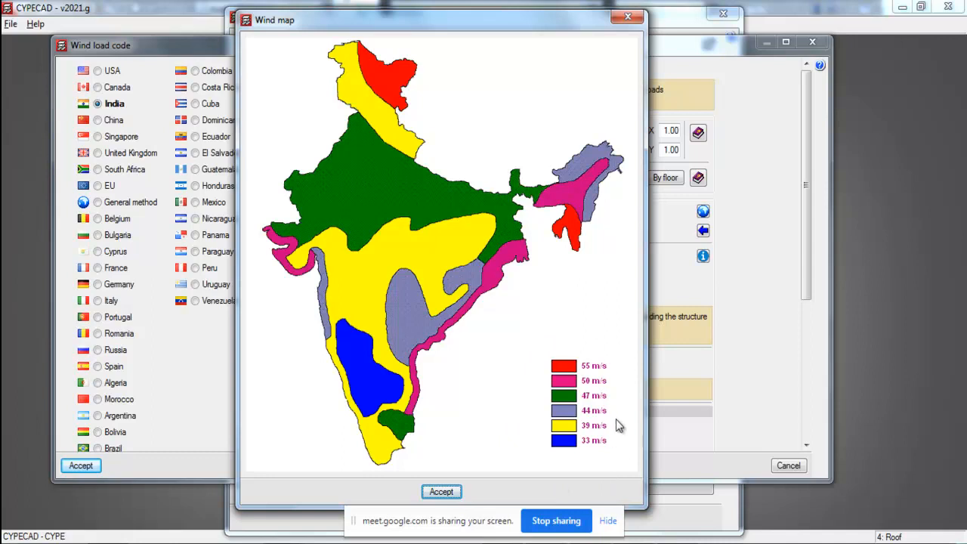
pyautogui.click(441, 491)
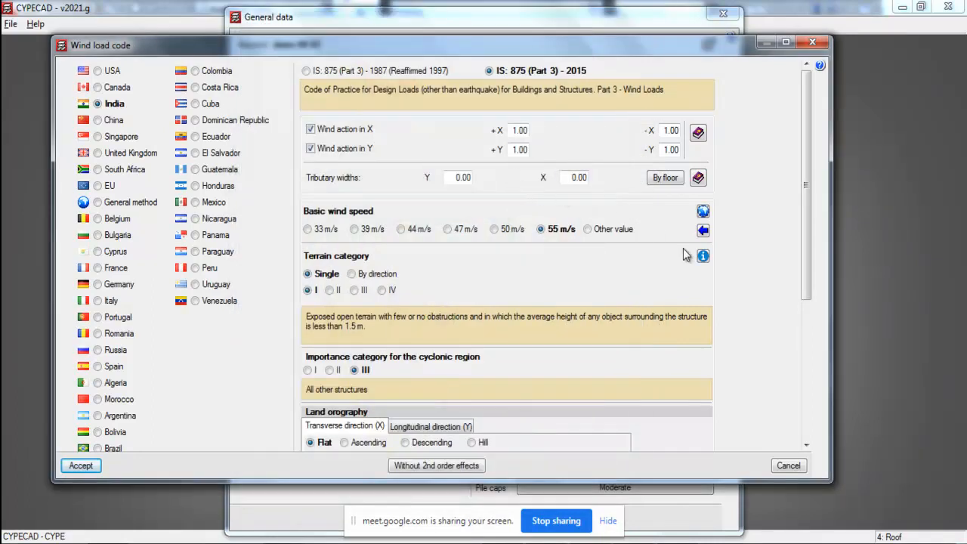
# - Set the basic wind speed to 33 m/s by selecting the city Bengaluru (Bangalore)
pyautogui.click(701, 231)
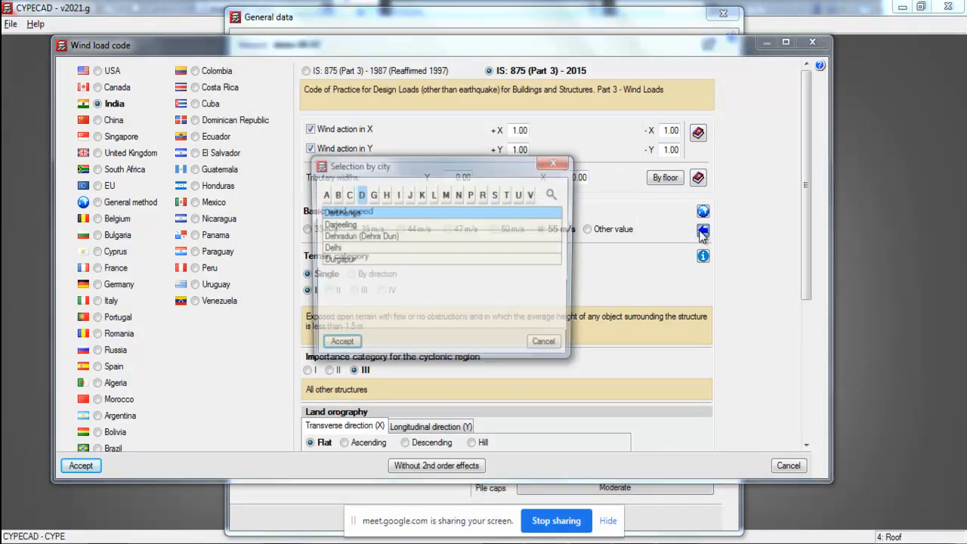
pyautogui.click(335, 195)
pyautogui.click(344, 226)
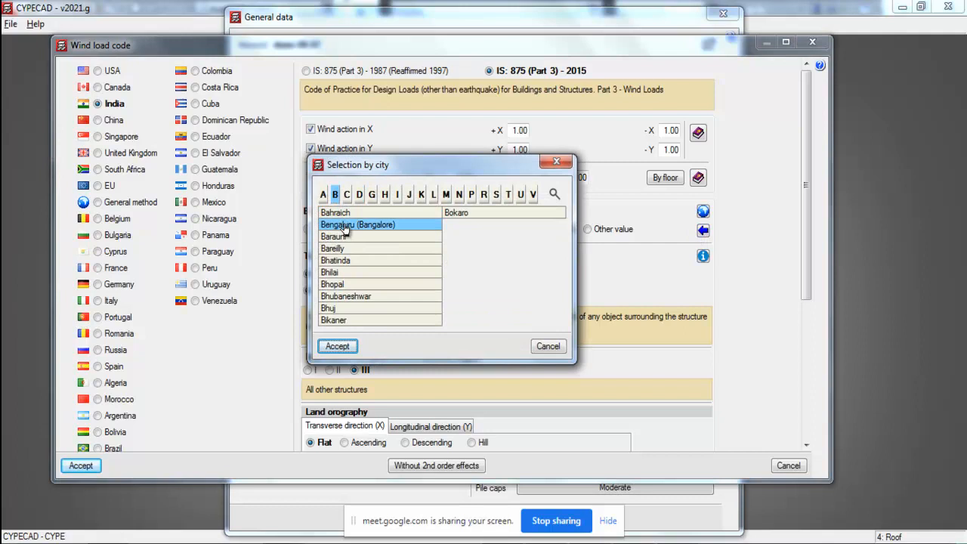
pyautogui.click(337, 346)
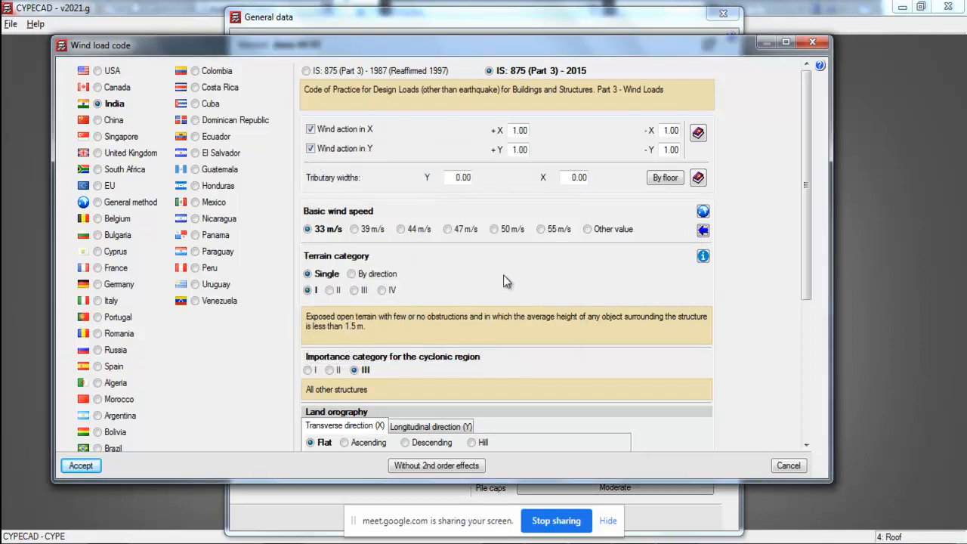
pyautogui.click(307, 229)
pyautogui.moveTo(317, 233)
# - Try the ascending, descending and hill land orography options for the transverse direction (X), and discard the wind load definition
pyautogui.scroll(-1, 520, 285)
pyautogui.scroll(-3, 480, 257)
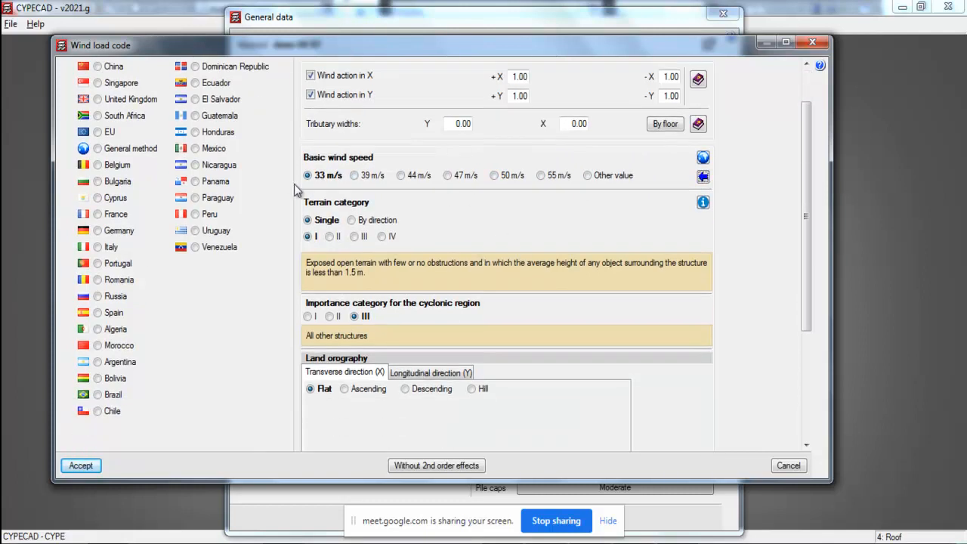
pyautogui.scroll(-4, 344, 300)
pyautogui.scroll(6, 648, 202)
pyautogui.scroll(-5, 528, 227)
pyautogui.scroll(-1, 324, 321)
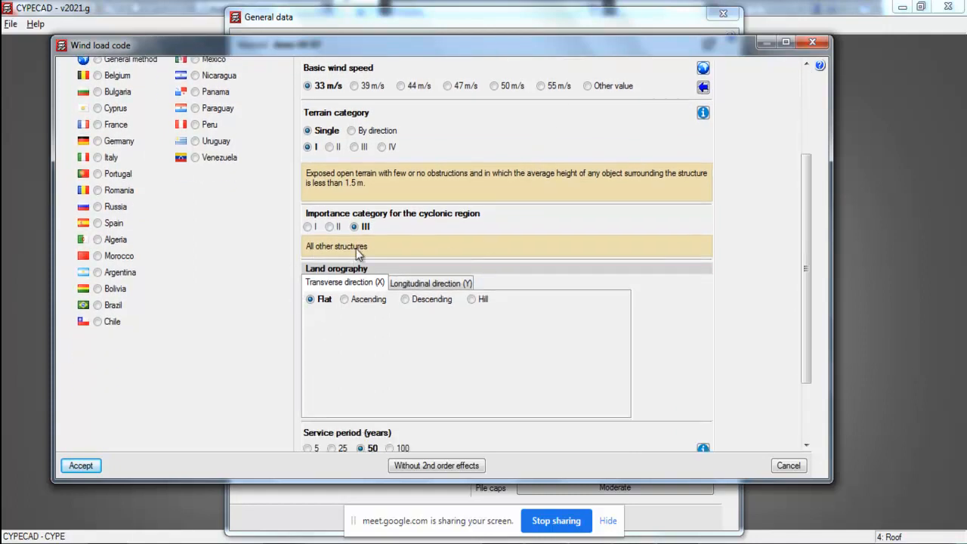
pyautogui.click(344, 300)
pyautogui.scroll(-1, 344, 302)
pyautogui.click(412, 282)
pyautogui.click(482, 280)
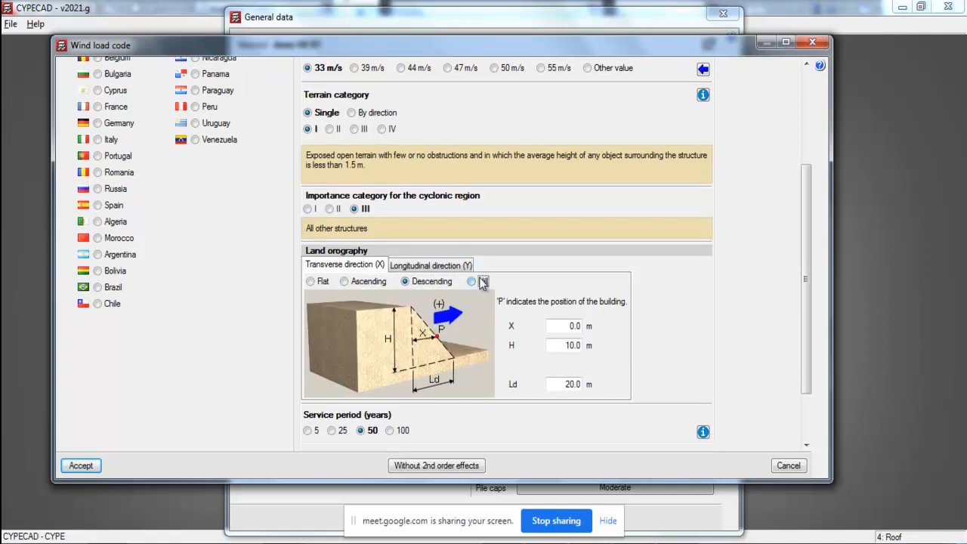
pyautogui.scroll(5, 681, 239)
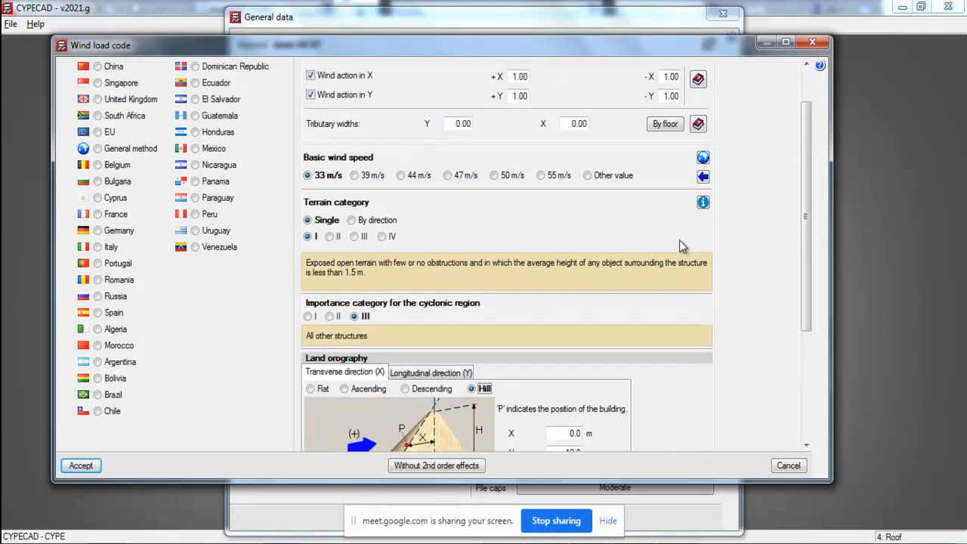
pyautogui.scroll(3, 679, 240)
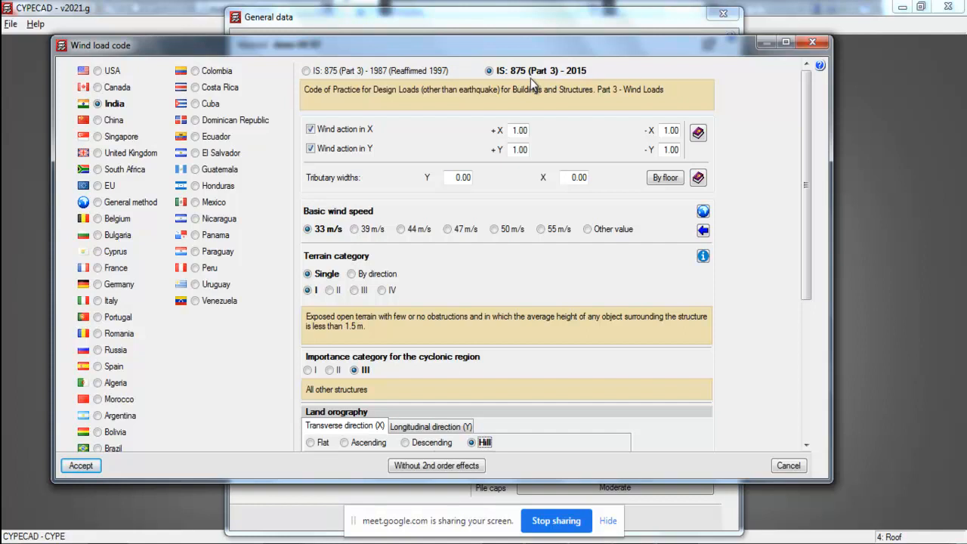
pyautogui.click(785, 465)
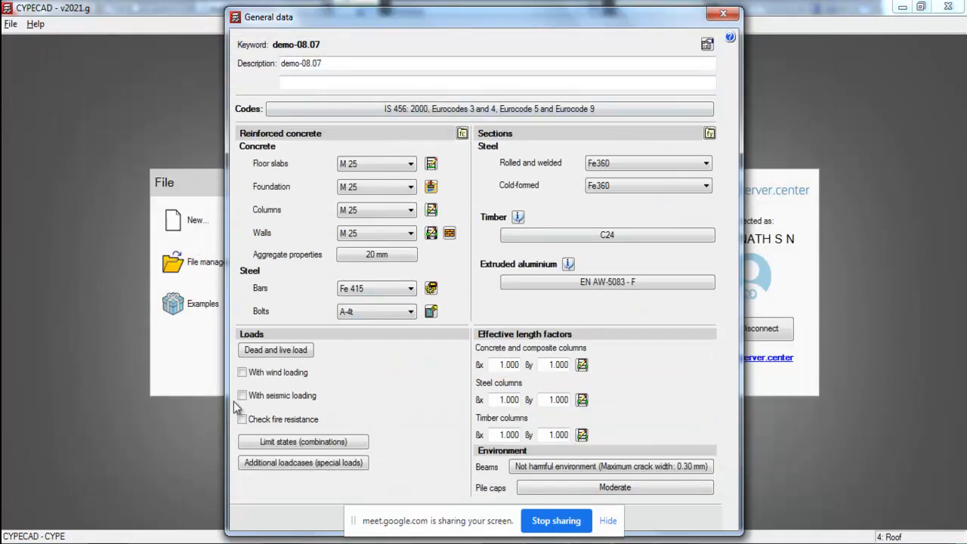
# - Enable seismic loading with India's IS 1893 (Part 1): 2016 code and the static (equivalent lateral force) analysis method
pyautogui.click(241, 396)
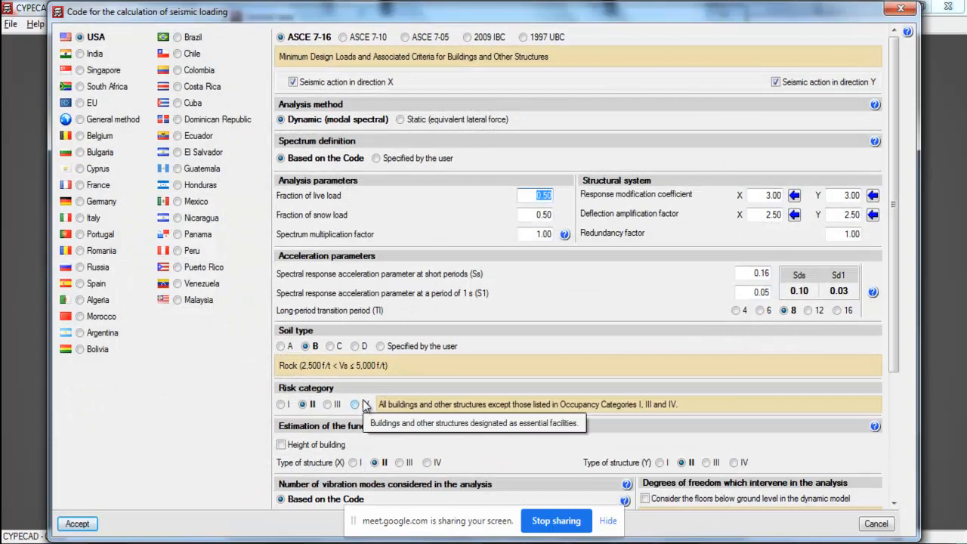
pyautogui.click(81, 54)
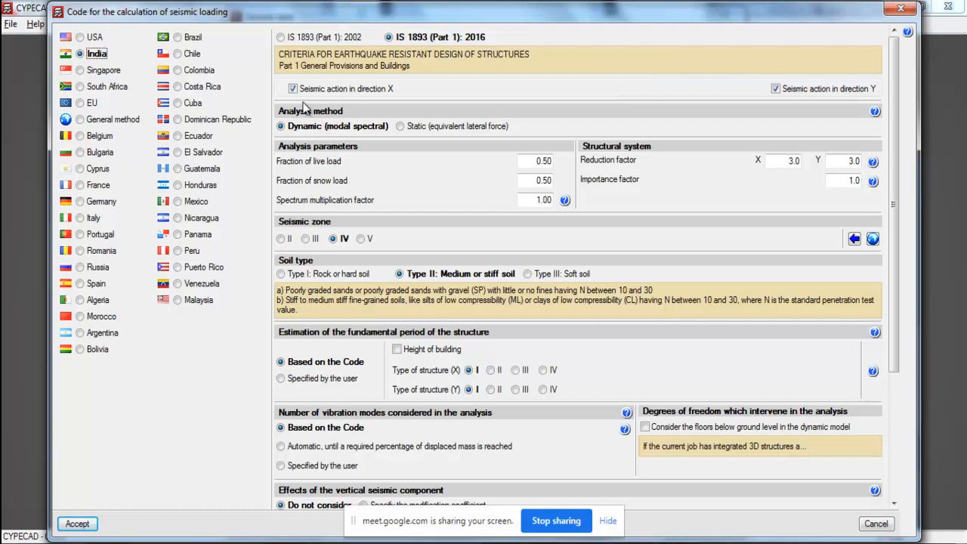
pyautogui.click(400, 126)
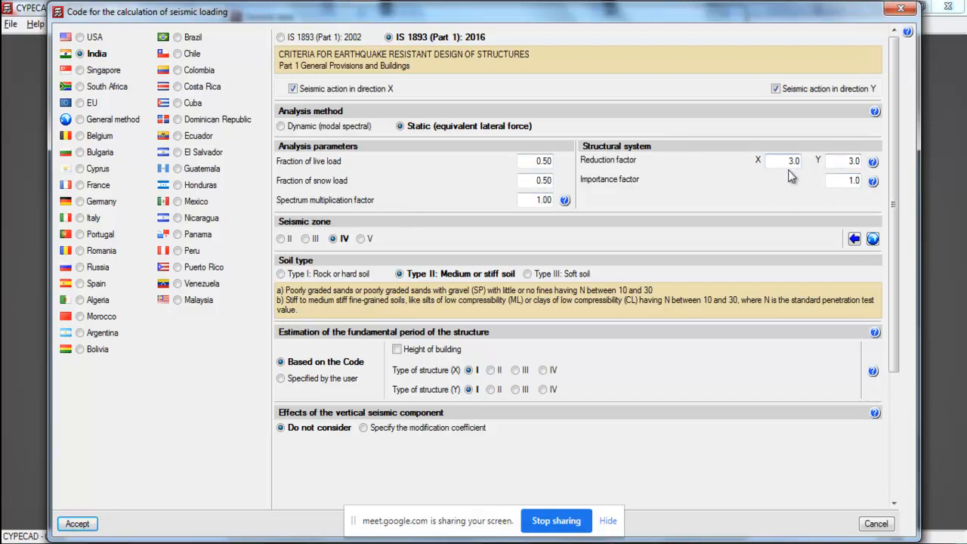
# - Consult the table of reduction coefficients for the lateral load resisting systems
pyautogui.click(872, 161)
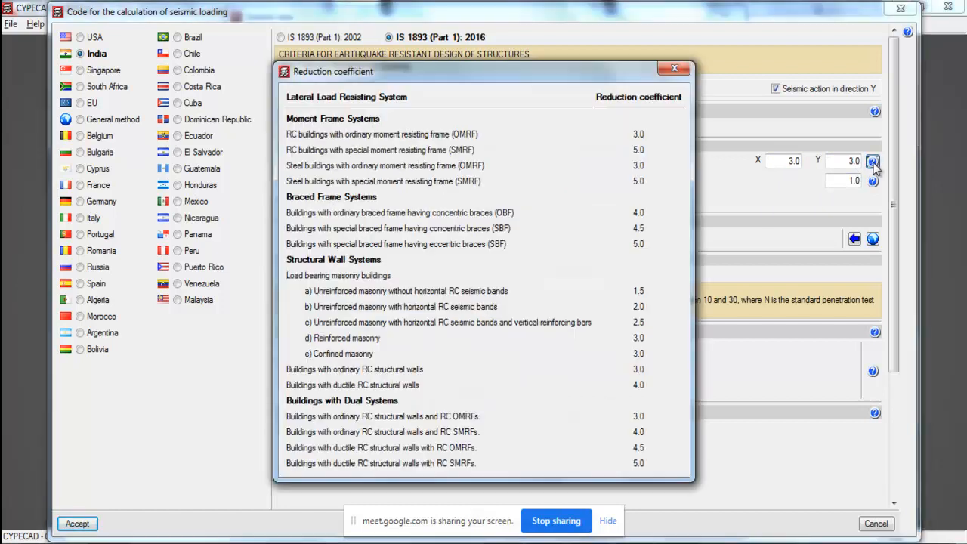
pyautogui.moveTo(532, 77); pyautogui.dragTo(469, 71)
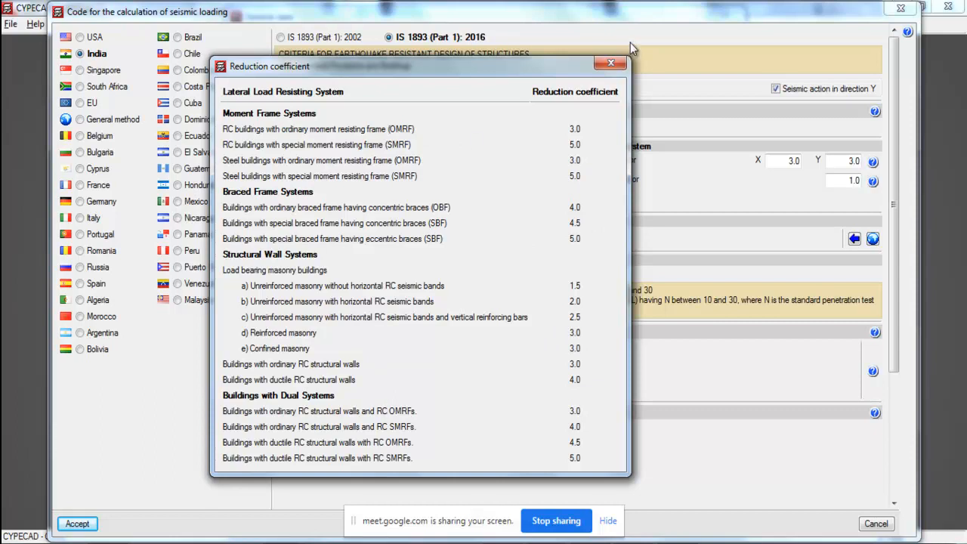
pyautogui.click(611, 63)
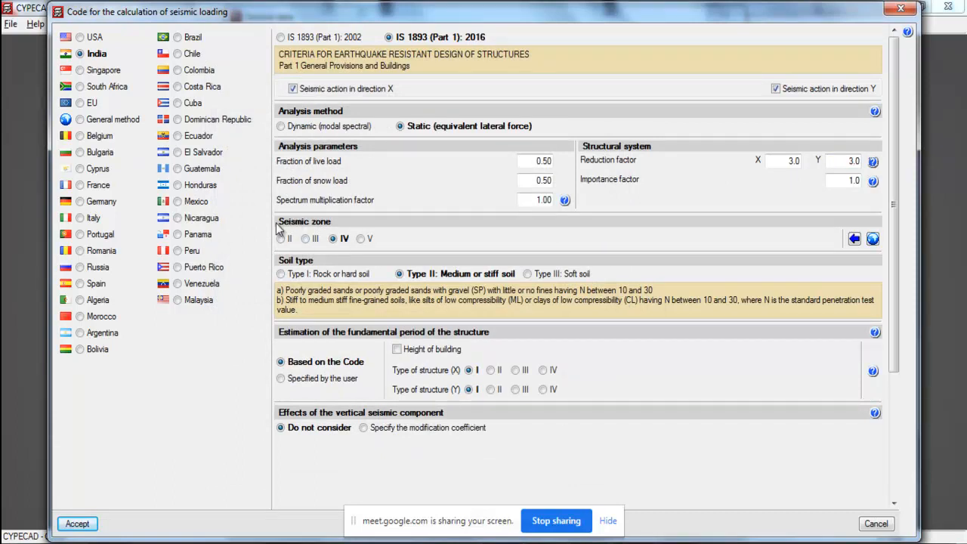
# - Consult the seismic zone map of India and the list of seismic zones by city
pyautogui.click(872, 239)
pyautogui.scroll(-2, 559, 188)
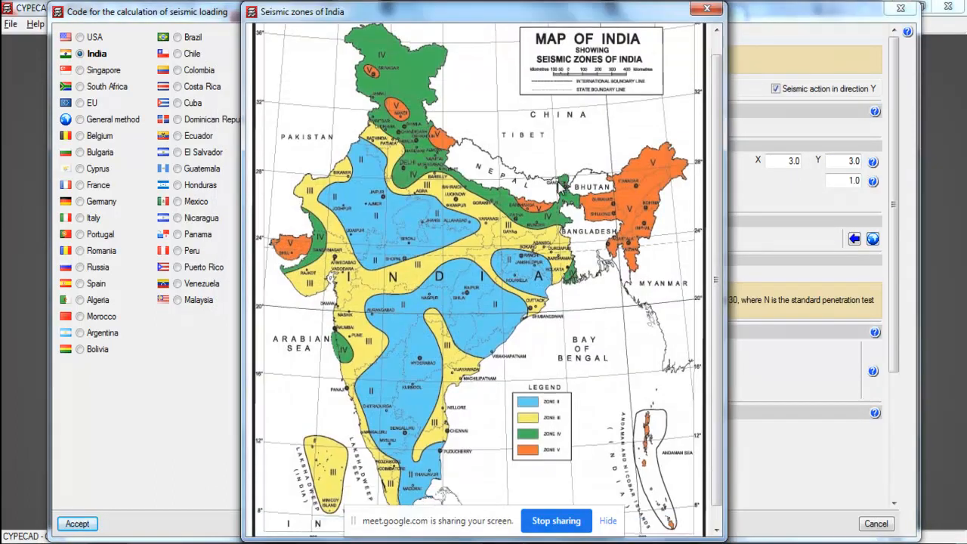
pyautogui.click(704, 10)
pyautogui.click(854, 239)
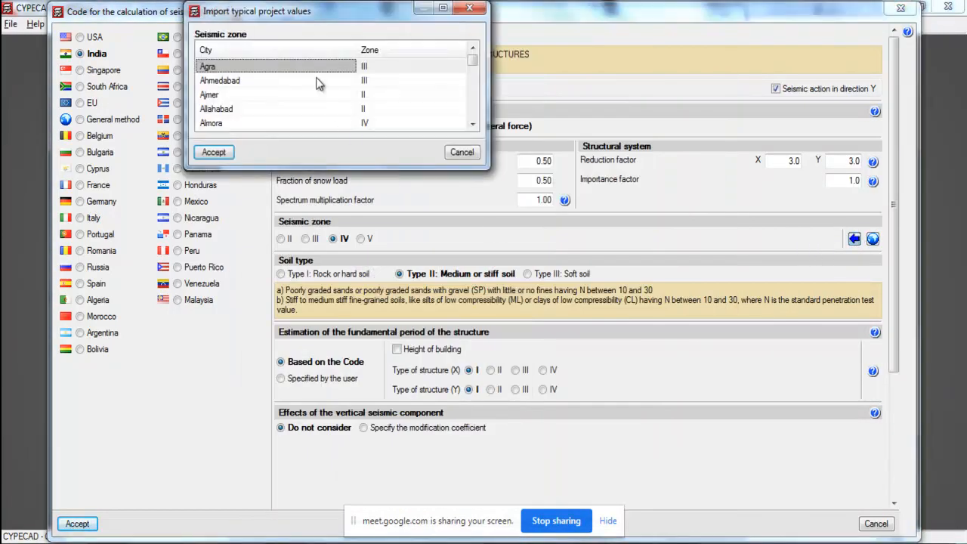
pyautogui.click(461, 152)
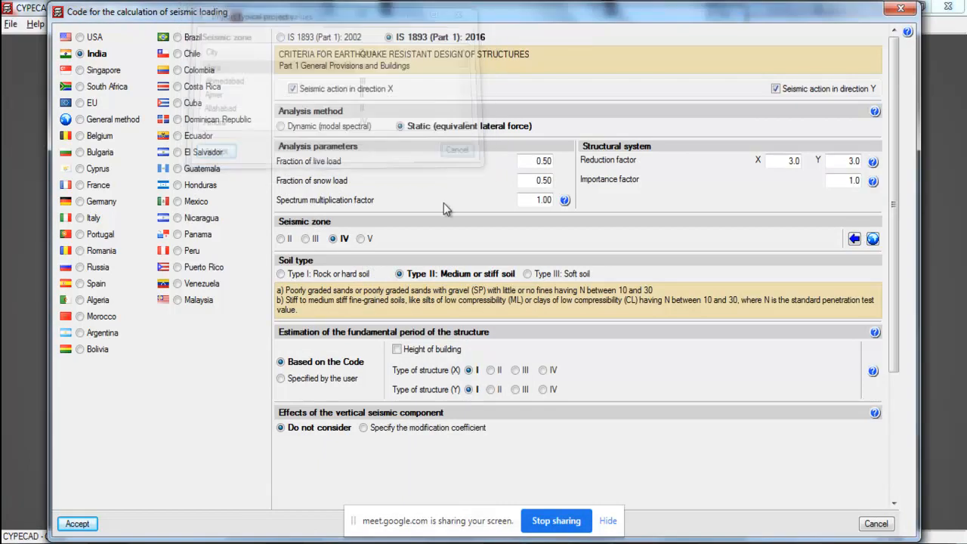
# - Try seismic zones II, III and V, review the remaining seismic parameters and discard the seismic loading definition
pyautogui.click(281, 239)
pyautogui.click(305, 239)
pyautogui.click(361, 239)
pyautogui.scroll(-3, 620, 232)
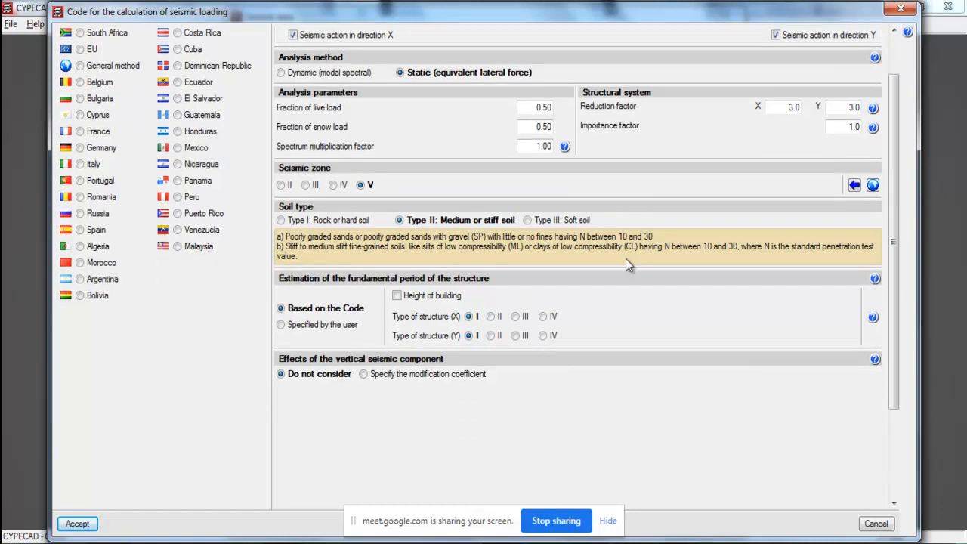
pyautogui.scroll(3, 620, 305)
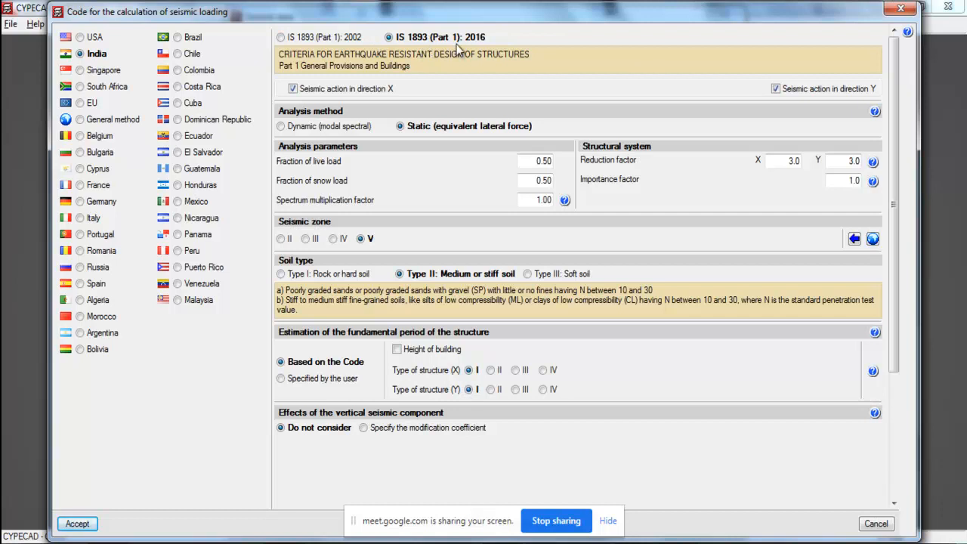
pyautogui.click(874, 523)
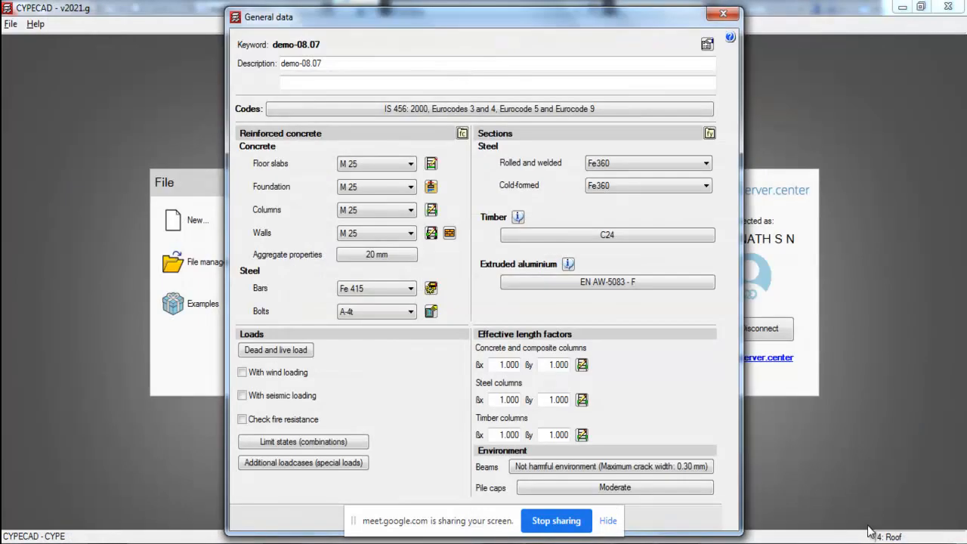
# - Accept the general data and the limit states, and close the report of import incidences
pyautogui.moveTo(462, 24); pyautogui.dragTo(594, 25)
pyautogui.moveTo(455, 527); pyautogui.dragTo(414, 543)
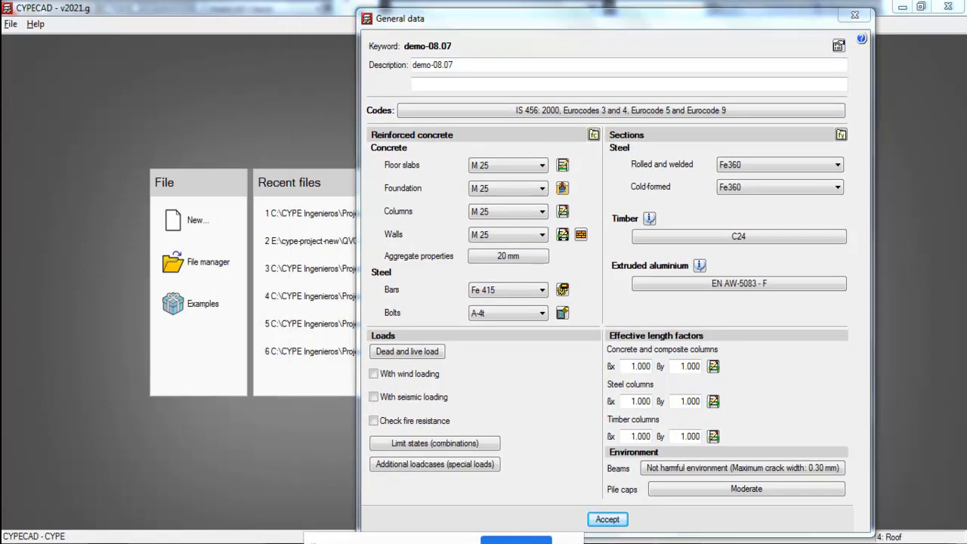
pyautogui.click(607, 519)
pyautogui.click(611, 323)
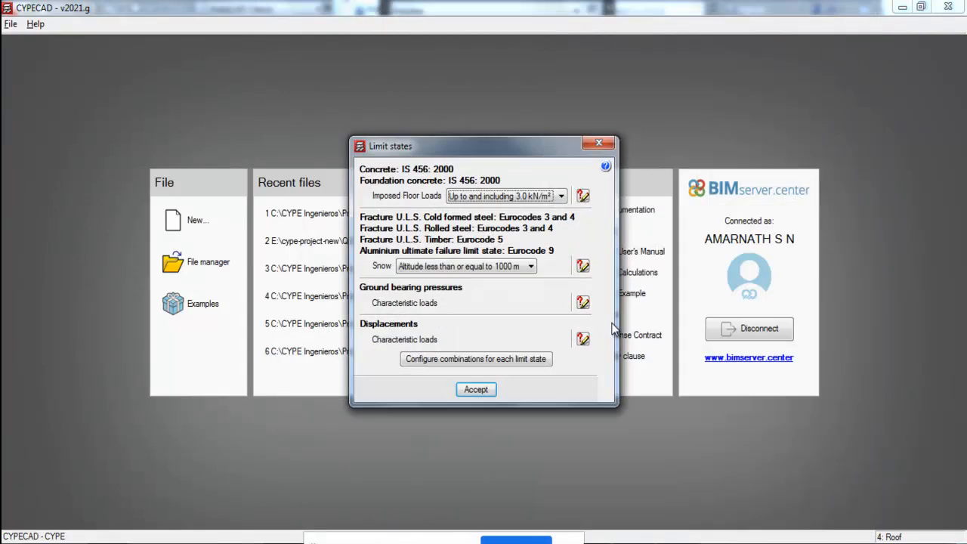
pyautogui.click(484, 389)
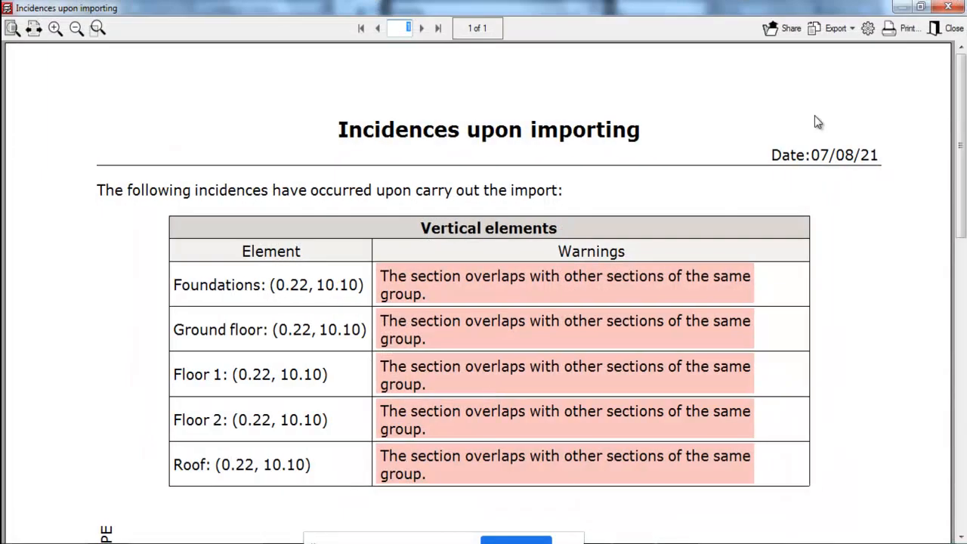
pyautogui.click(948, 28)
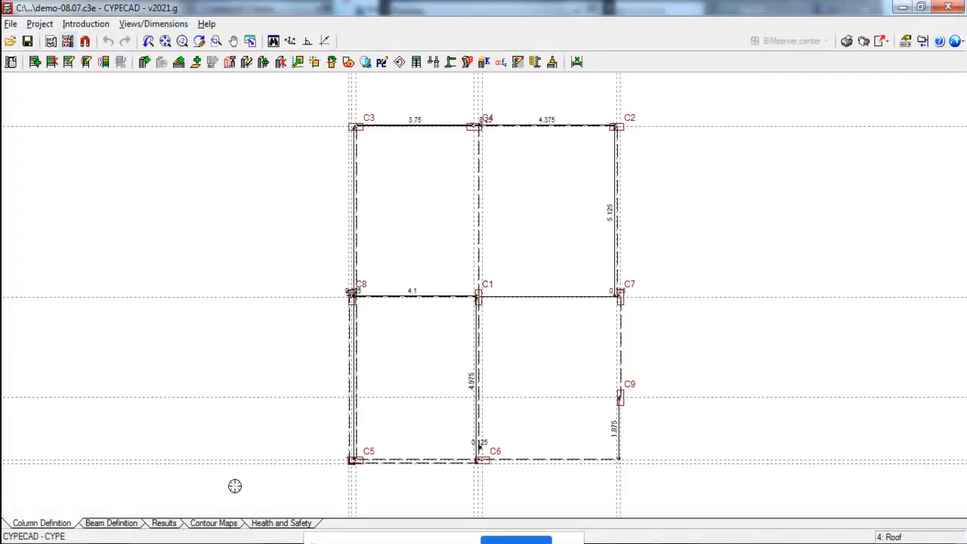
# - Switch to the beam definition and inspect the 3D view of the whole building from the side and from above
pyautogui.click(111, 523)
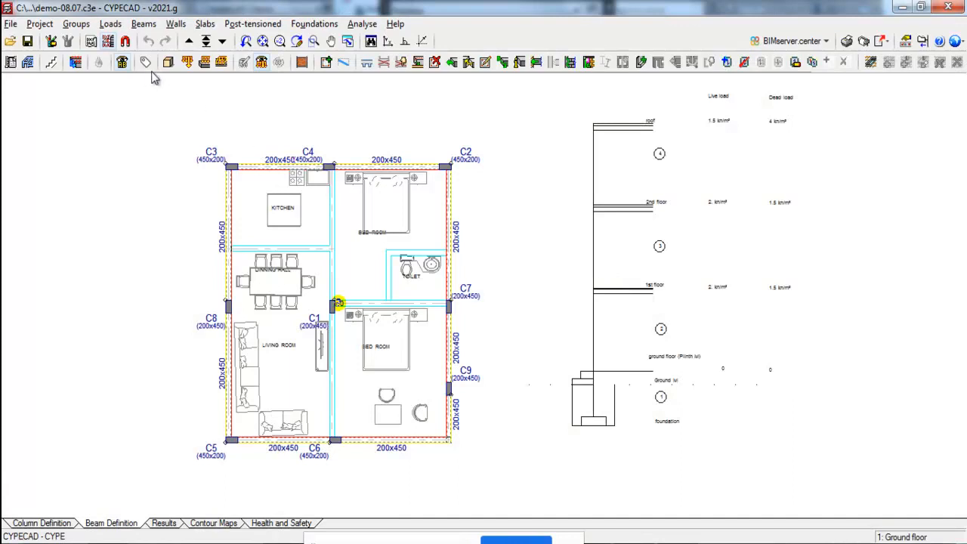
pyautogui.click(168, 62)
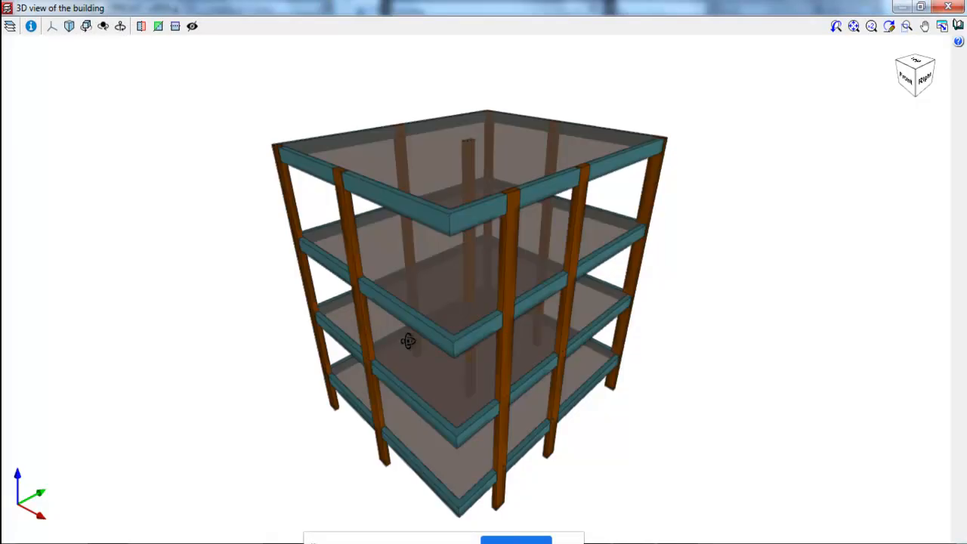
pyautogui.moveTo(408, 340); pyautogui.dragTo(419, 309)
pyautogui.scroll(-2, 531, 287)
pyautogui.moveTo(534, 292); pyautogui.dragTo(649, 438)
# - Examine the rectangular corner column and its beam junction at roof level from above in the 3D view
pyautogui.scroll(5, 306, 160)
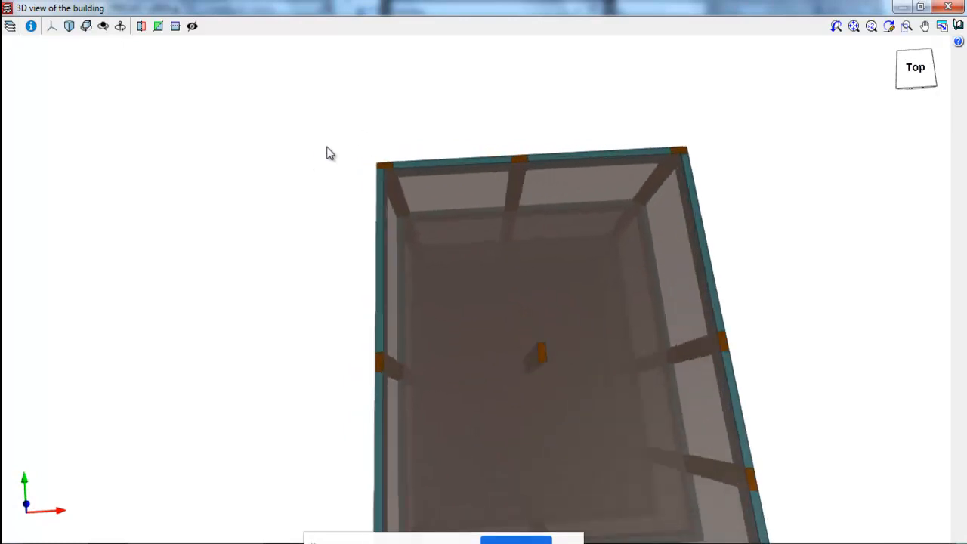
pyautogui.scroll(4, 354, 138)
pyautogui.scroll(3, 647, 177)
pyautogui.scroll(-4, 616, 202)
pyautogui.moveTo(547, 283); pyautogui.dragTo(577, 191)
pyautogui.scroll(3, 575, 188)
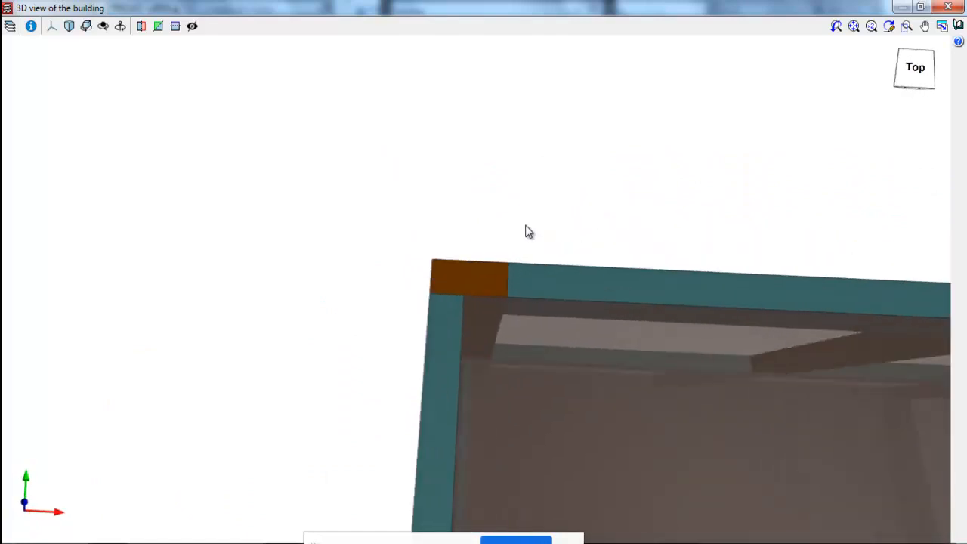
# - Mark the two outer faces of the corner column with black lines, arrows and a green highlight on the screen whiteboard, and close it
pyautogui.hotkey('ctrl', 'shift', 'w')
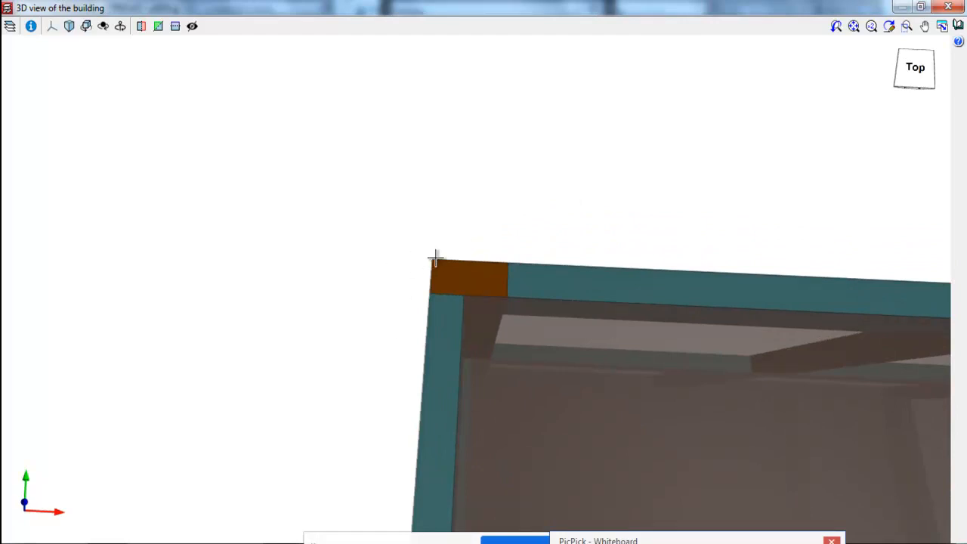
pyautogui.moveTo(432, 259); pyautogui.dragTo(578, 268)
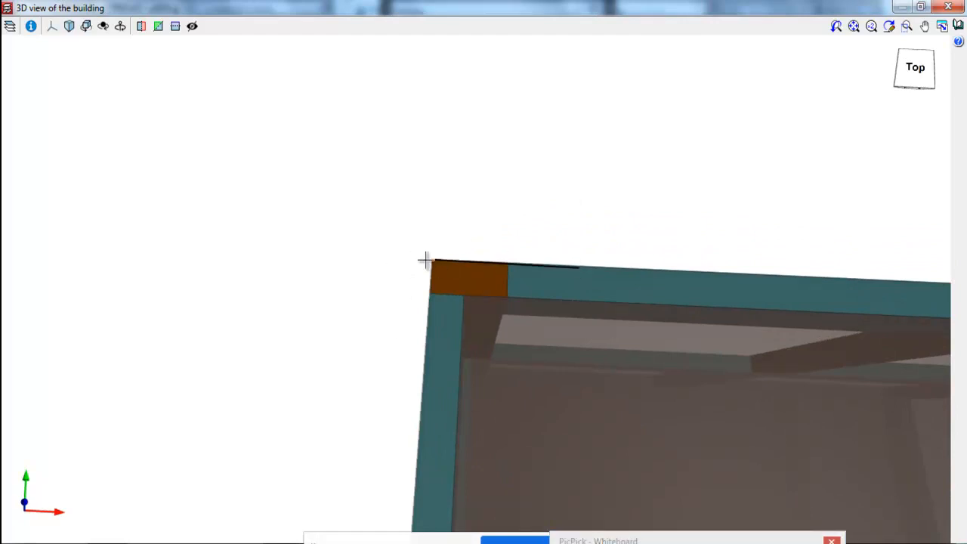
pyautogui.moveTo(431, 258); pyautogui.dragTo(424, 386)
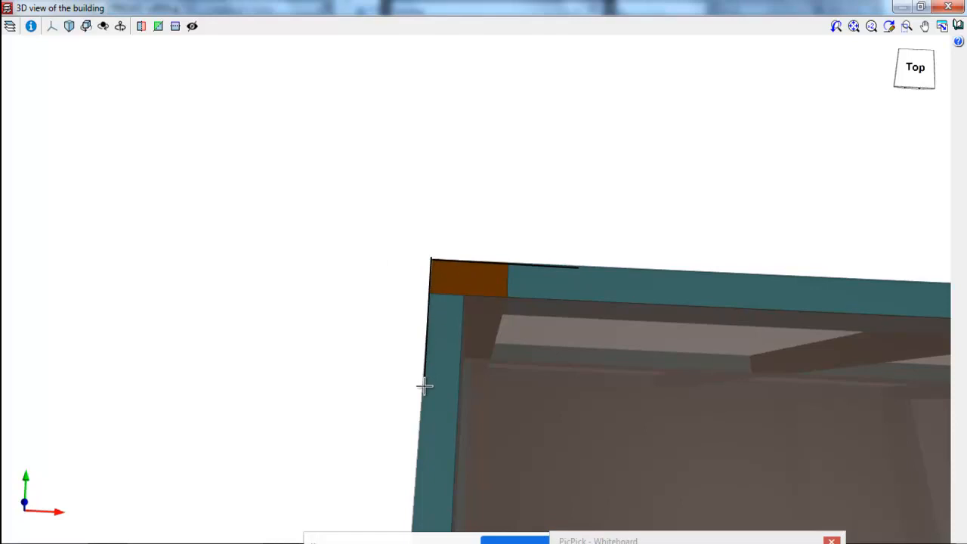
pyautogui.moveTo(465, 188); pyautogui.dragTo(458, 254)
pyautogui.moveTo(366, 285); pyautogui.dragTo(427, 283)
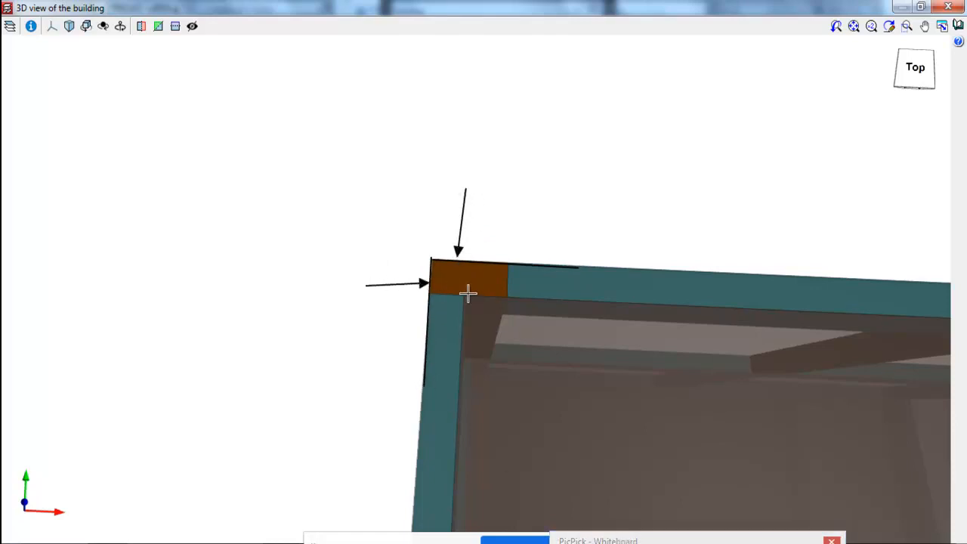
pyautogui.click(721, 540)
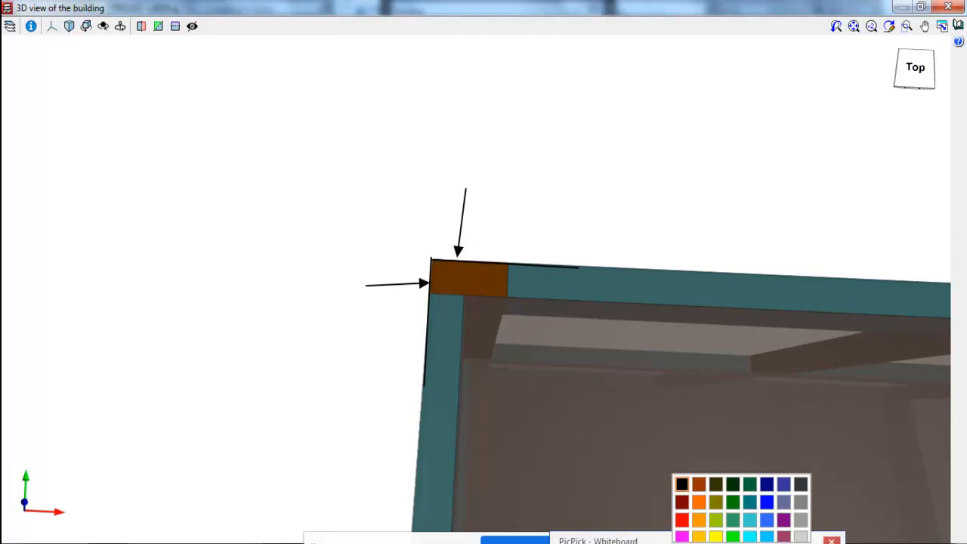
pyautogui.click(731, 536)
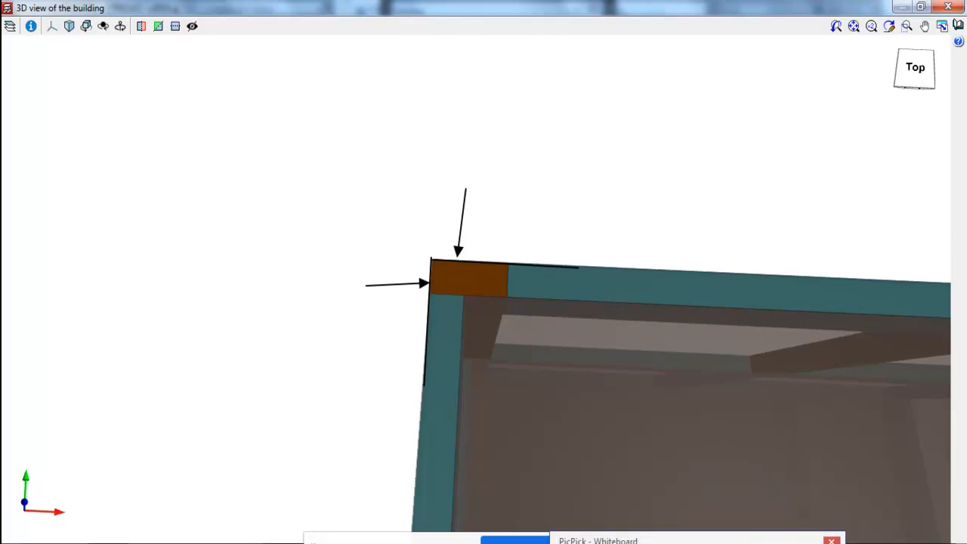
pyautogui.moveTo(398, 251)
pyautogui.mouseDown()
pyautogui.moveTo(475, 287)
pyautogui.moveTo(479, 300)
pyautogui.mouseUp()
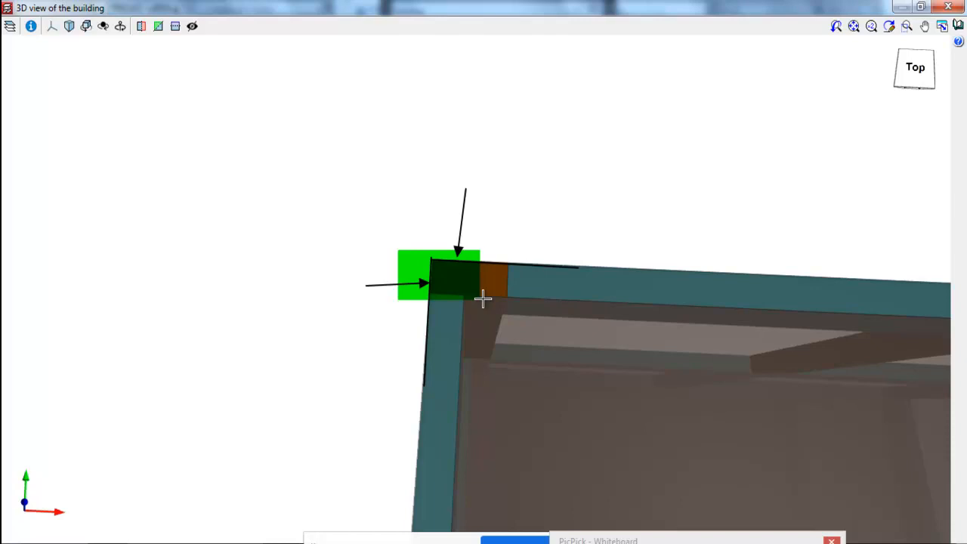
pyautogui.press('Escape')
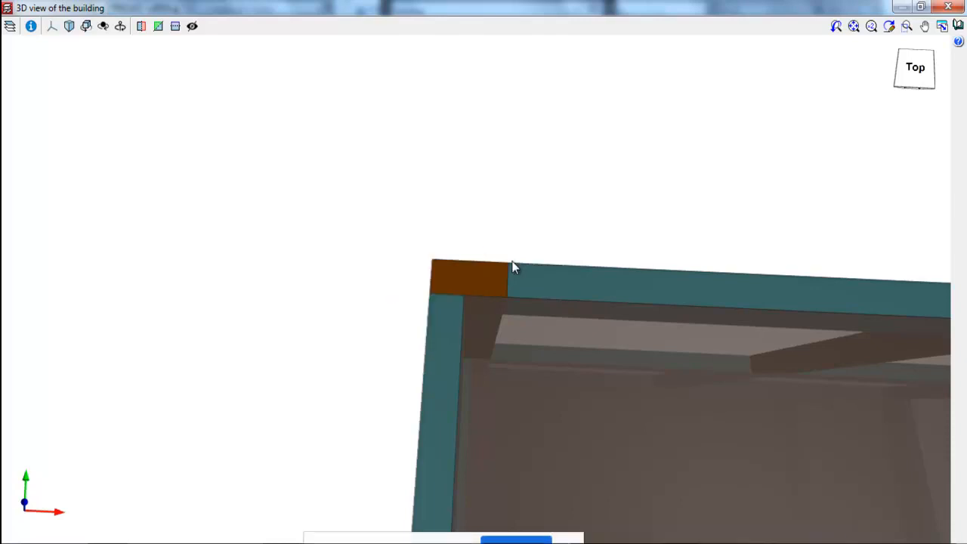
# - Examine the columns, perimeter beams and floors of the whole building from above the front side
pyautogui.scroll(-3, 364, 222)
pyautogui.scroll(-2, 207, 218)
pyautogui.moveTo(500, 358); pyautogui.dragTo(519, 221)
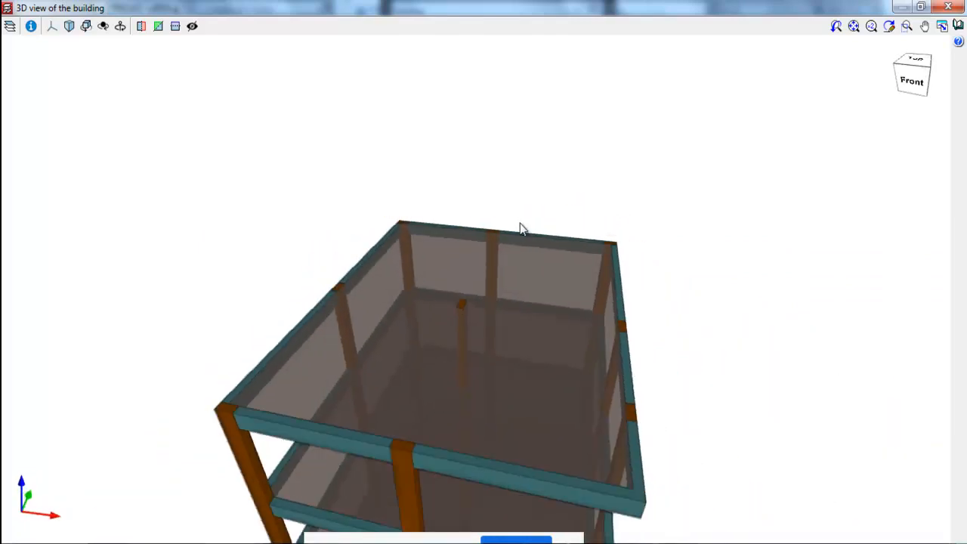
pyautogui.scroll(-3, 520, 230)
pyautogui.scroll(-2, 411, 275)
pyautogui.scroll(2, 526, 516)
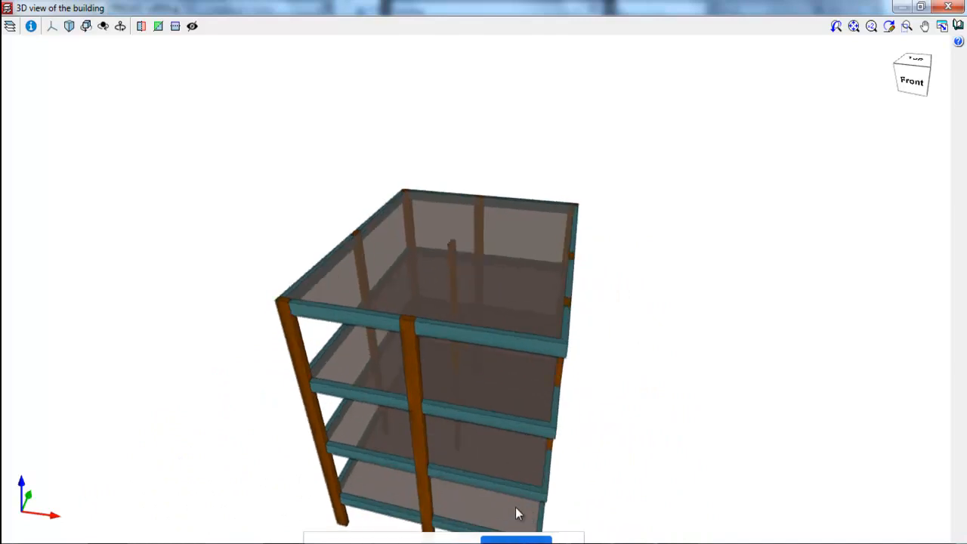
pyautogui.scroll(2, 521, 506)
pyautogui.scroll(-2, 544, 428)
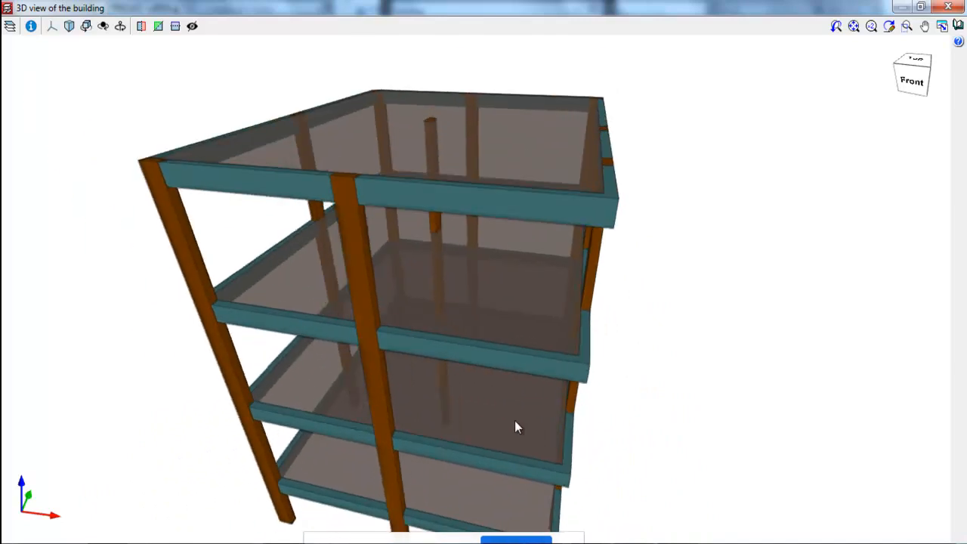
pyautogui.scroll(-1, 496, 350)
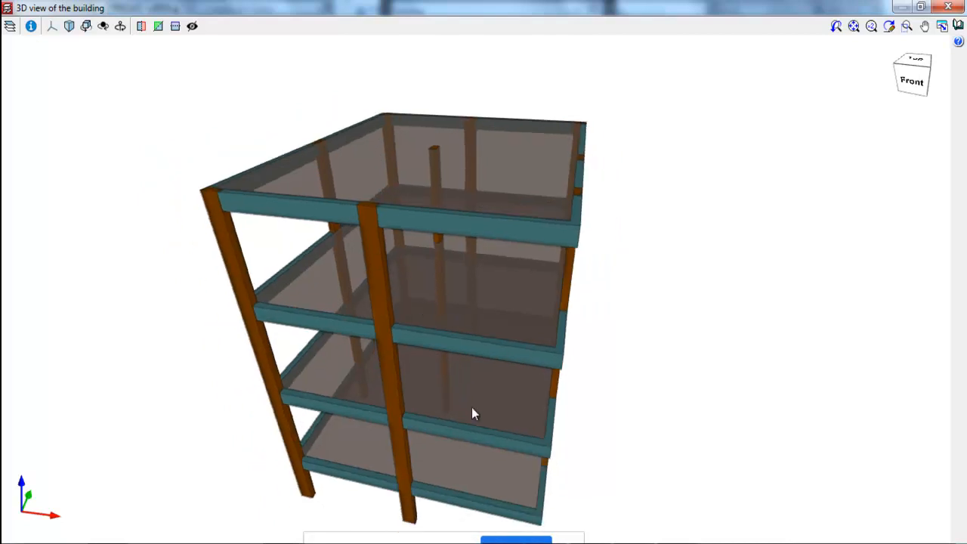
# - Inspect the frame from the front, the roof columns from above and the building's sides, and close the 3D view
pyautogui.moveTo(471, 413); pyautogui.dragTo(531, 387, button='middle')
pyautogui.scroll(-3, 488, 245)
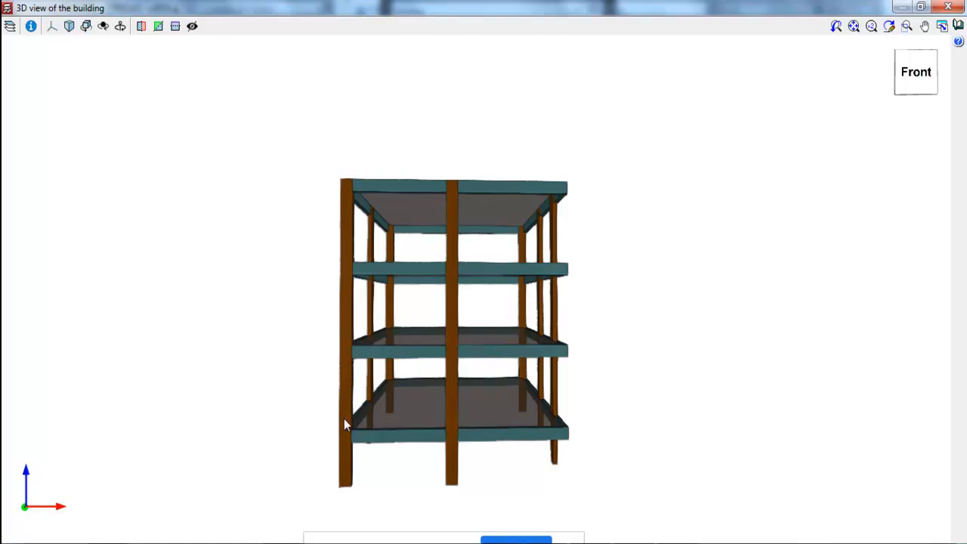
pyautogui.moveTo(475, 399); pyautogui.dragTo(378, 345, button='middle')
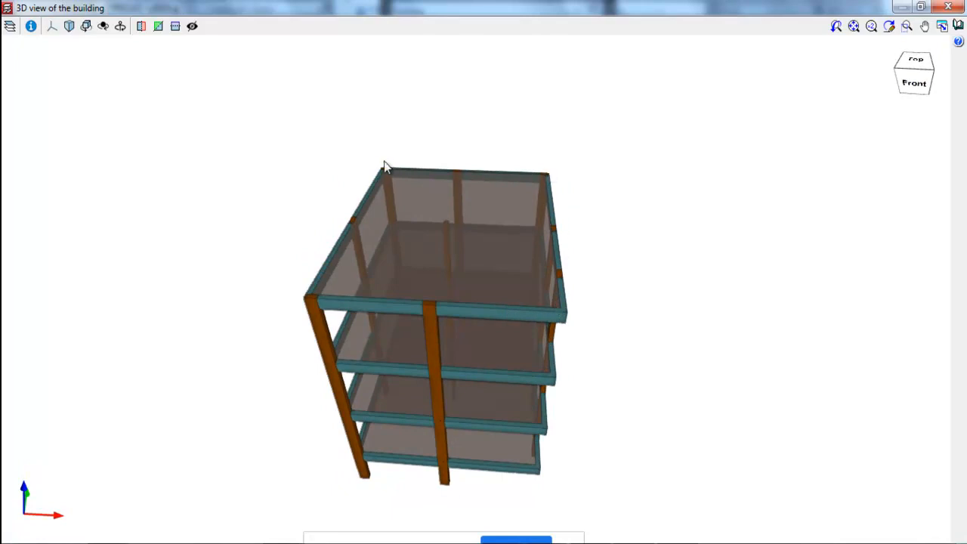
pyautogui.moveTo(542, 314); pyautogui.dragTo(533, 333, button='middle')
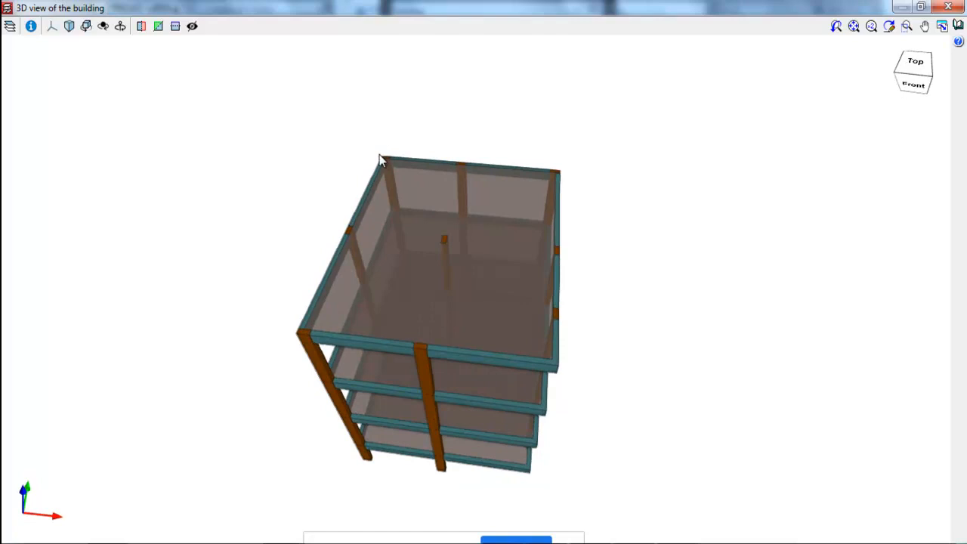
pyautogui.scroll(6, 393, 151)
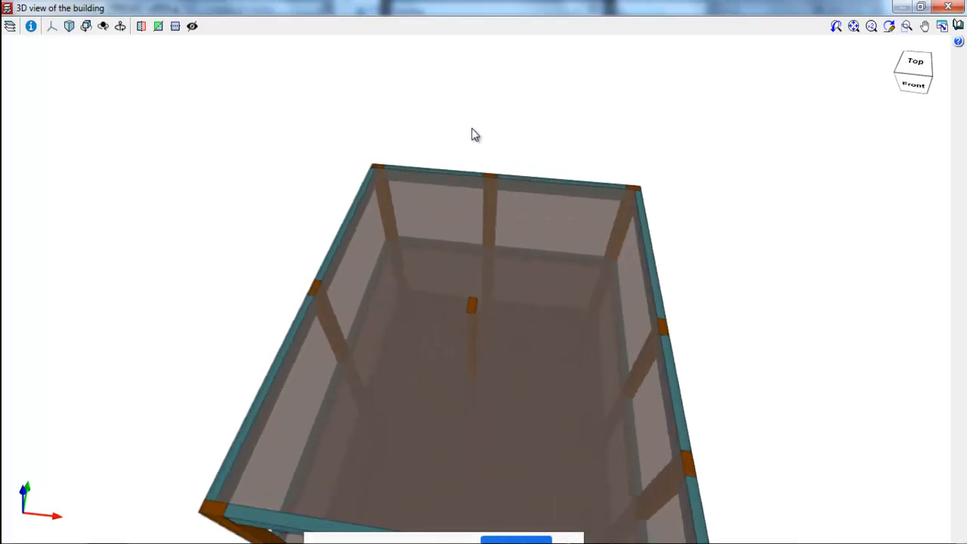
pyautogui.scroll(1, 471, 142)
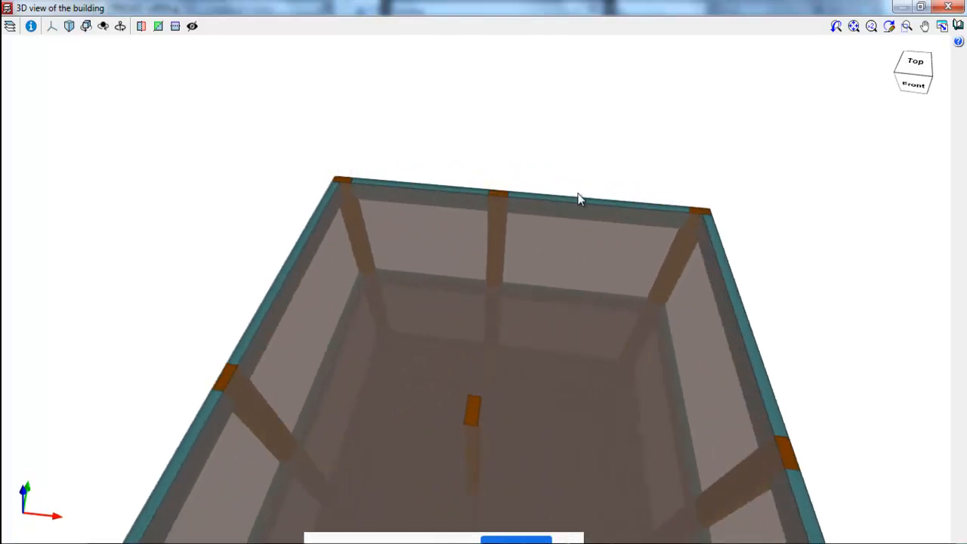
pyautogui.scroll(-6, 449, 121)
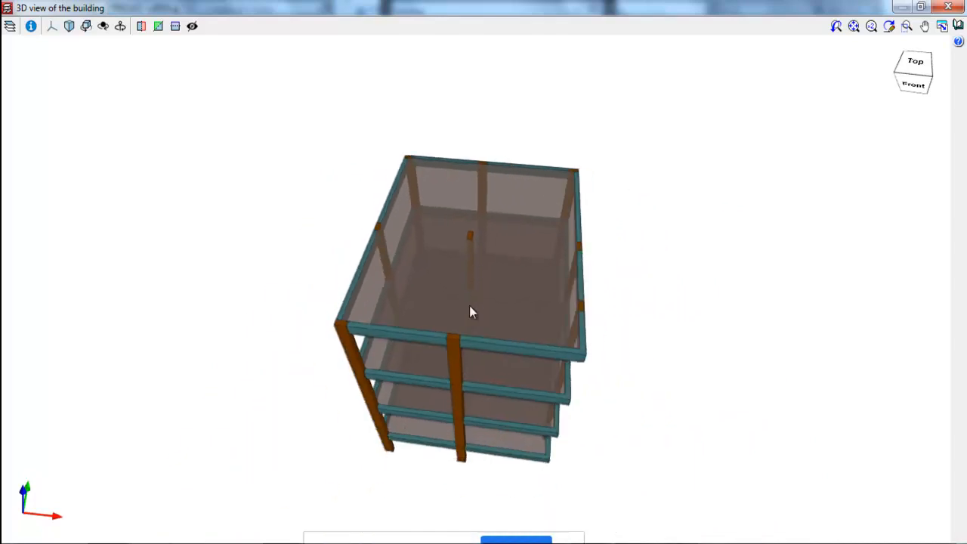
pyautogui.moveTo(474, 338); pyautogui.dragTo(591, 307, button='middle')
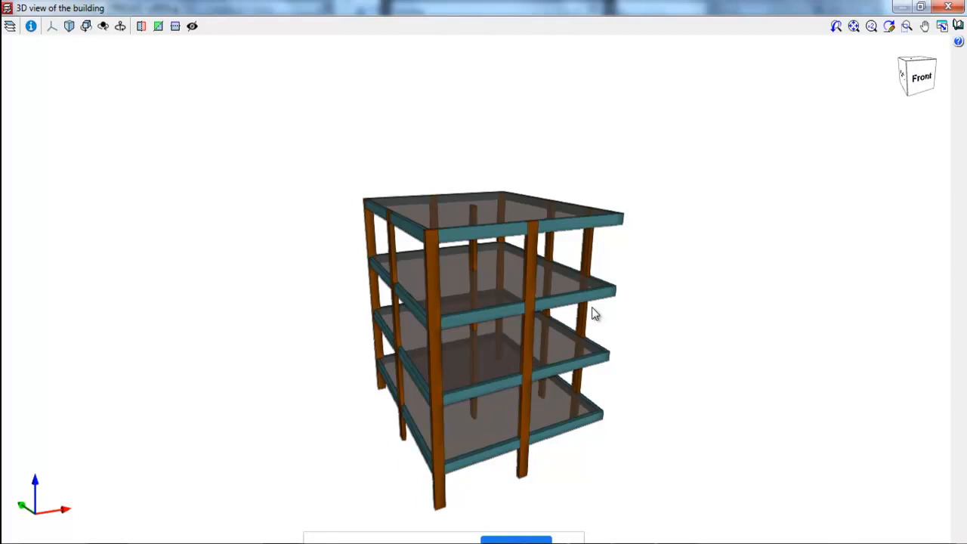
pyautogui.moveTo(585, 341); pyautogui.dragTo(415, 323, button='middle')
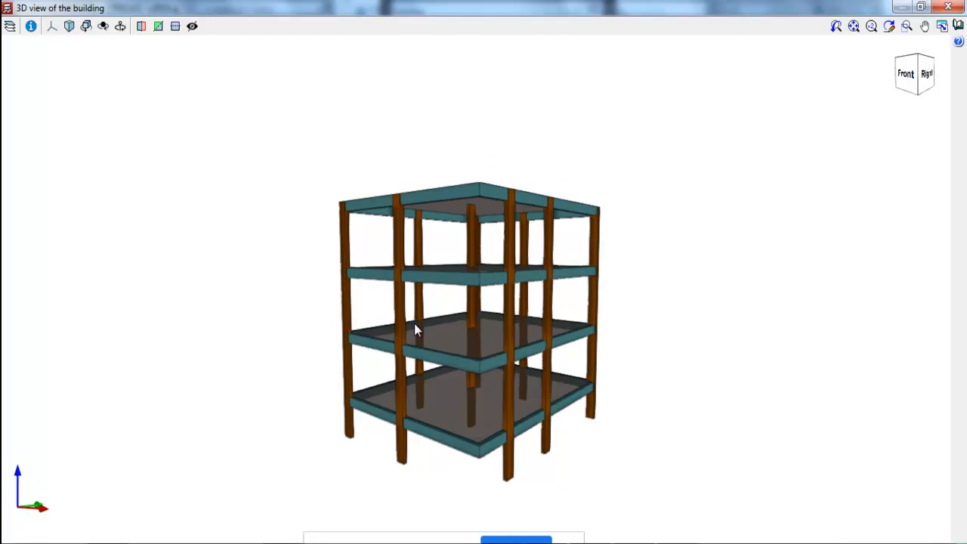
pyautogui.click(949, 8)
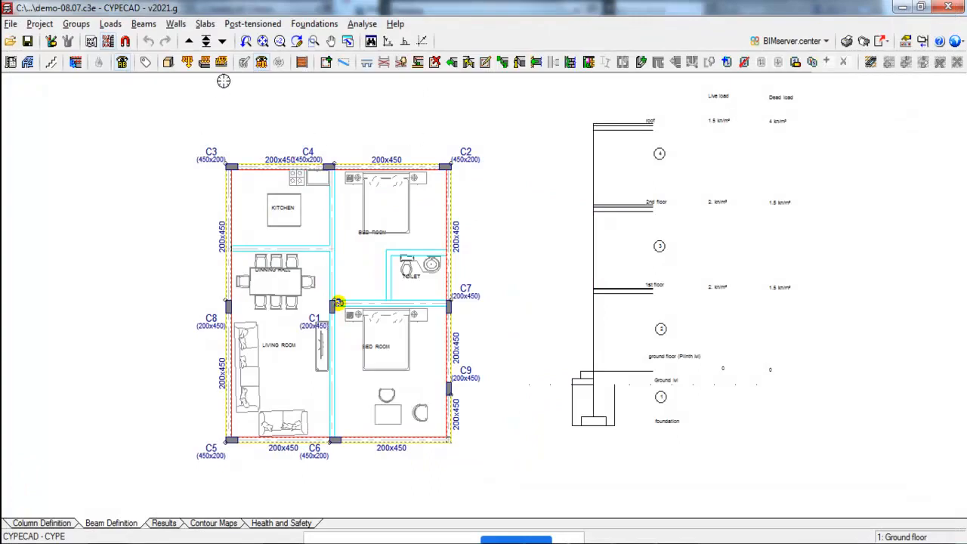
# - Go to the ground floor group and mark the current group's name in black on the screen whiteboard
pyautogui.click(205, 41)
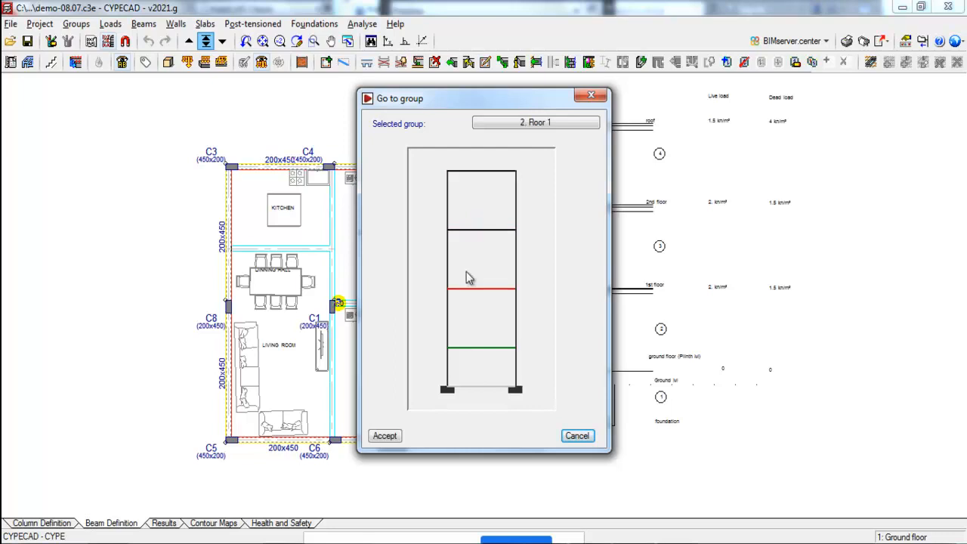
pyautogui.click(482, 348)
pyautogui.hotkey('ctrl', 'alt', 'w')
pyautogui.click(702, 542)
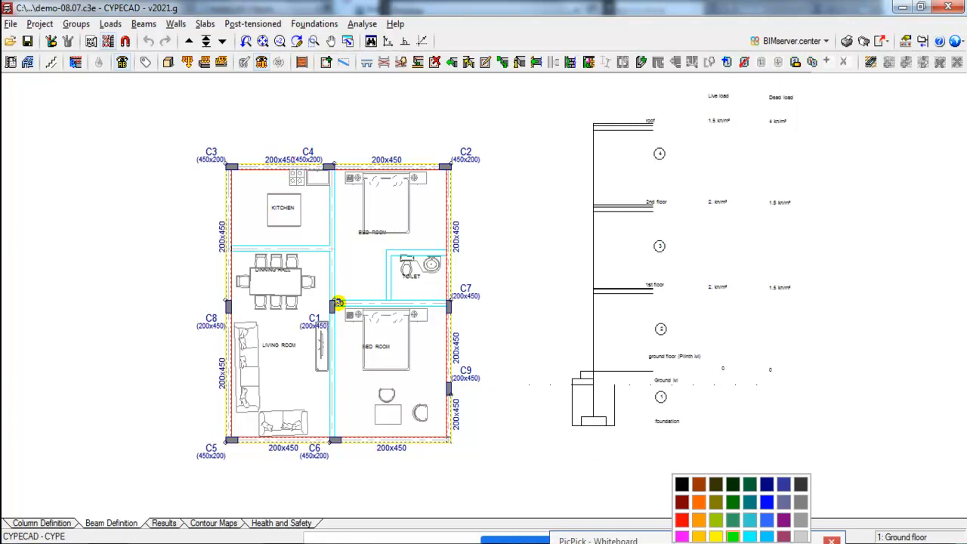
pyautogui.click(678, 483)
pyautogui.moveTo(885, 461); pyautogui.dragTo(897, 532)
pyautogui.moveTo(769, 542); pyautogui.dragTo(739, 541)
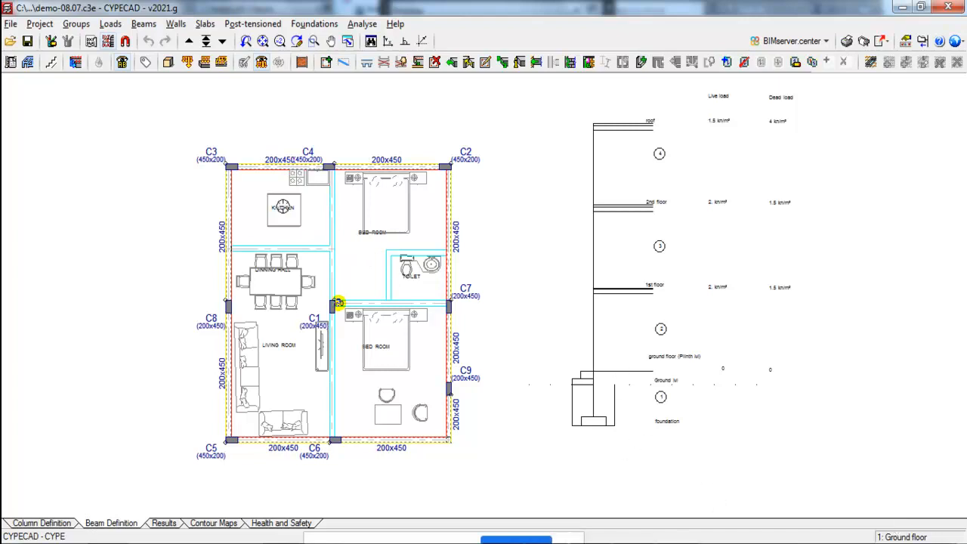
# - Set the CYPE-DEMO-PROJECT.dwg template views of Roof, Floor 2, Floor 1, Ground floor and Foundation to light display
pyautogui.scroll(5, 316, 216)
pyautogui.scroll(1, 366, 238)
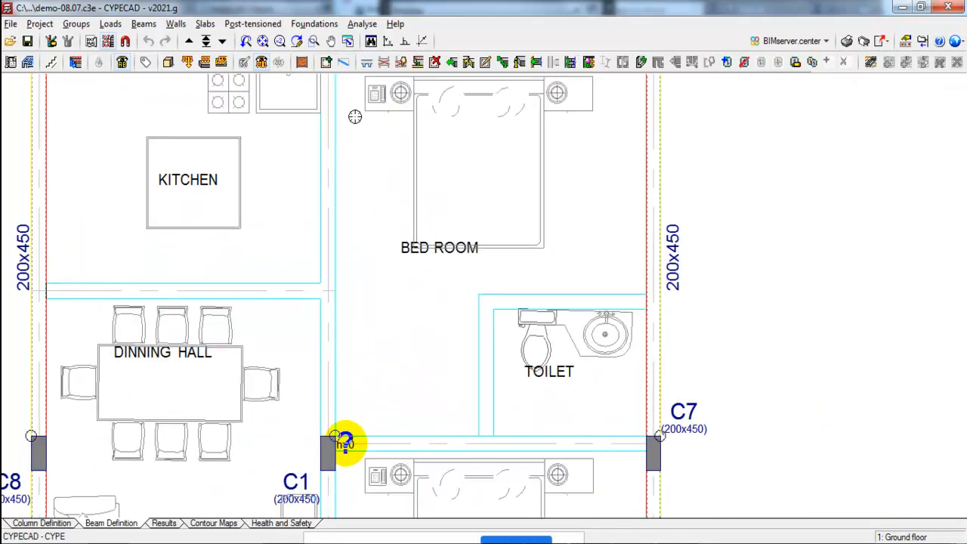
pyautogui.click(91, 41)
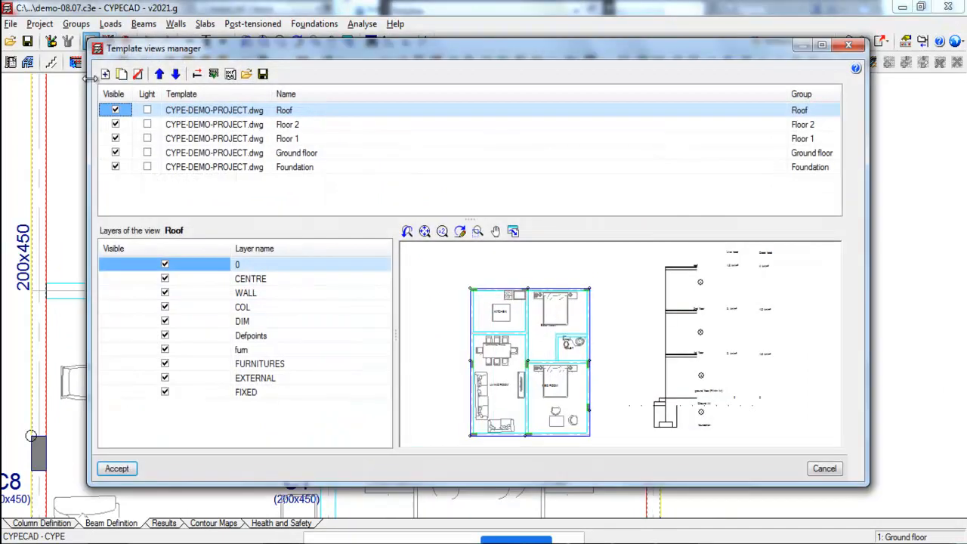
pyautogui.click(147, 109)
pyautogui.click(147, 124)
pyautogui.click(146, 138)
pyautogui.click(147, 152)
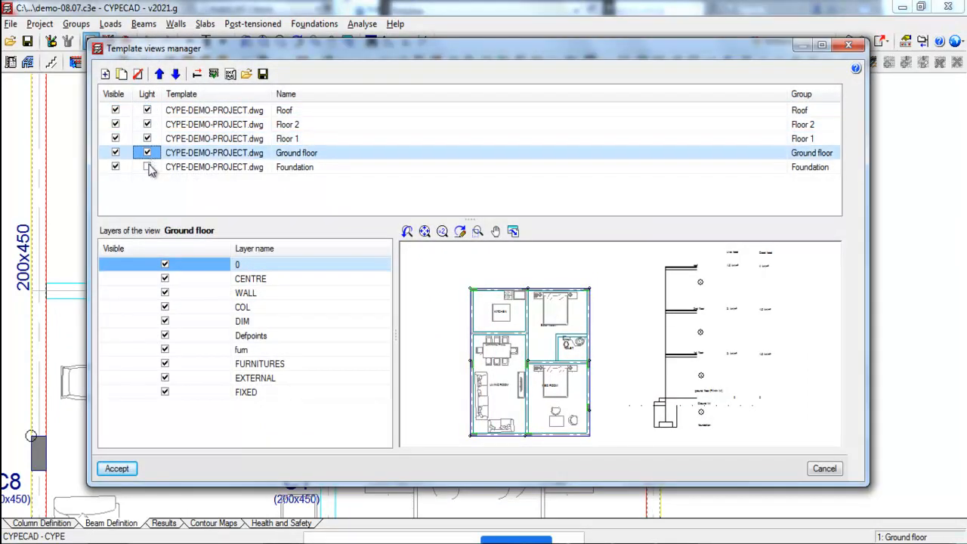
pyautogui.click(147, 167)
pyautogui.click(117, 468)
# - Examine the ground floor plan's columns, perimeter beams and room layout over the lightened template
pyautogui.scroll(-3, 371, 371)
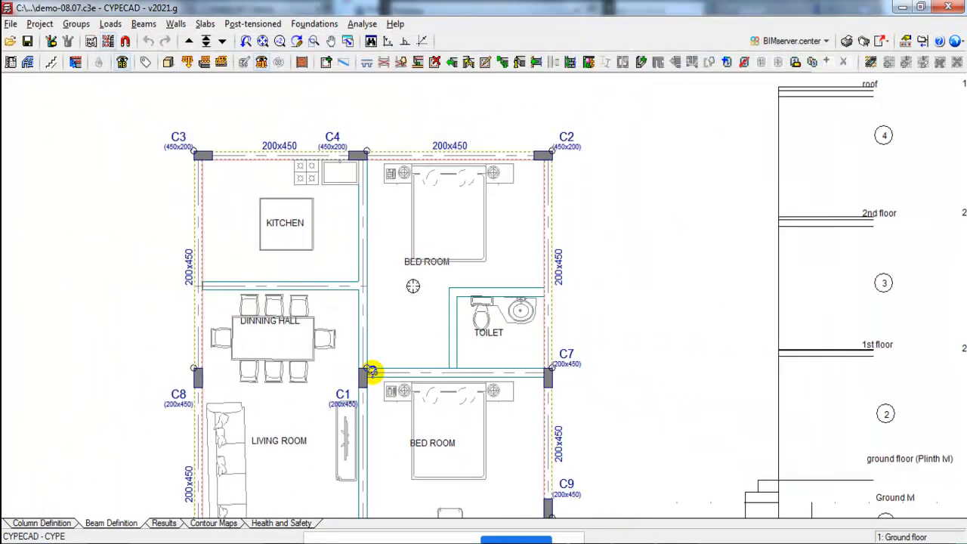
pyautogui.scroll(1, 381, 398)
pyautogui.scroll(4, 205, 92)
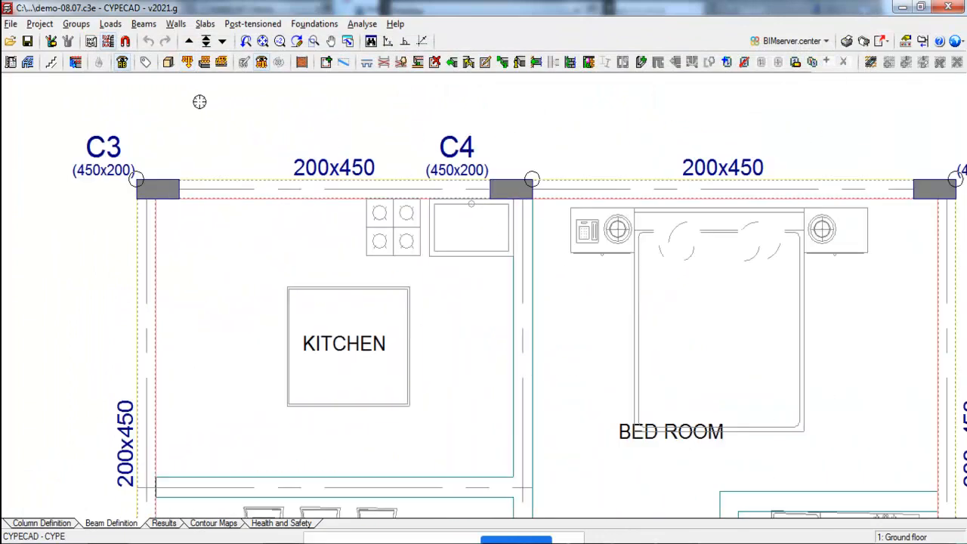
pyautogui.scroll(1, 267, 118)
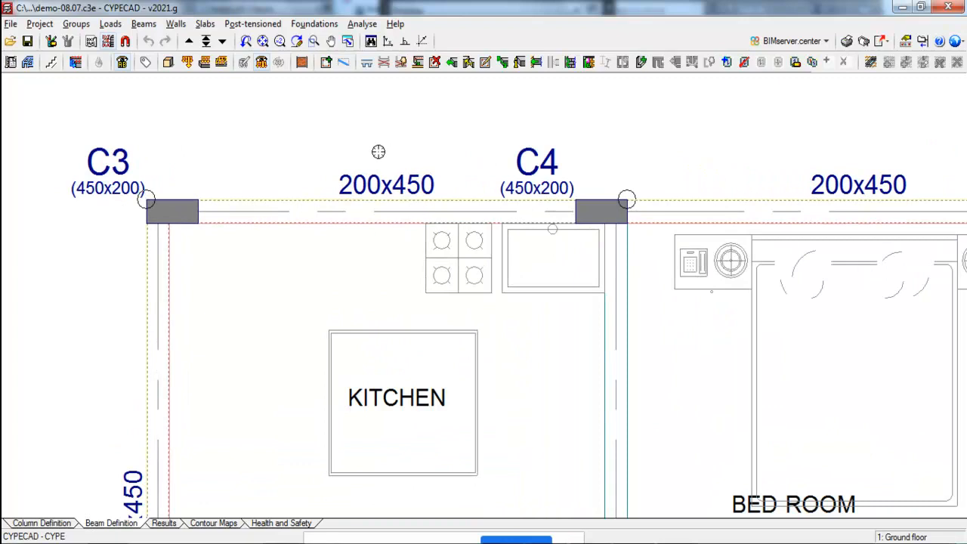
pyautogui.scroll(-3, 435, 185)
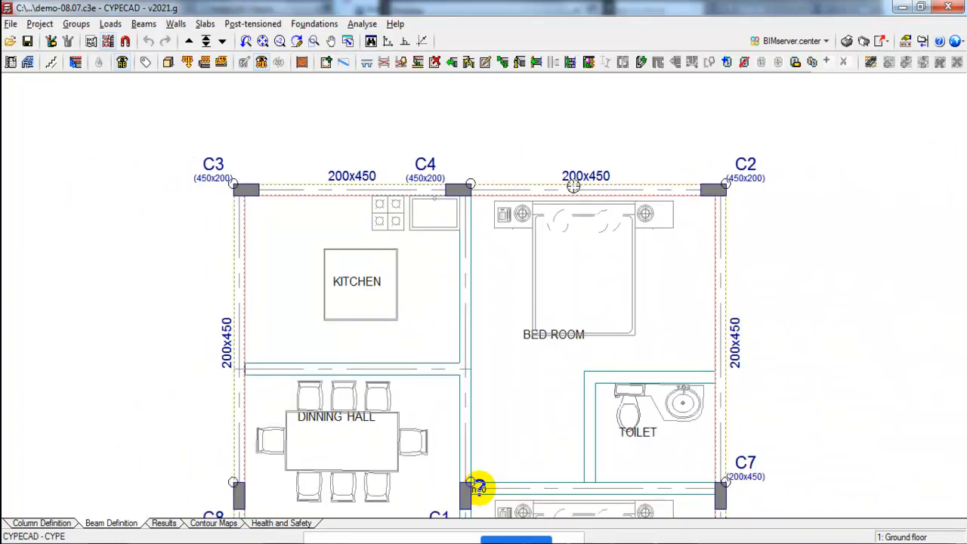
pyautogui.scroll(-2, 449, 348)
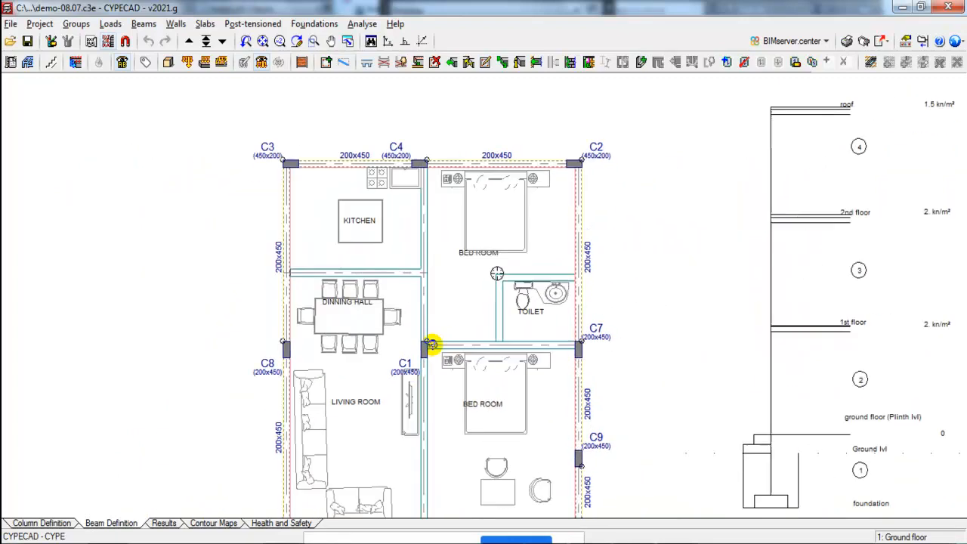
pyautogui.scroll(1, 416, 359)
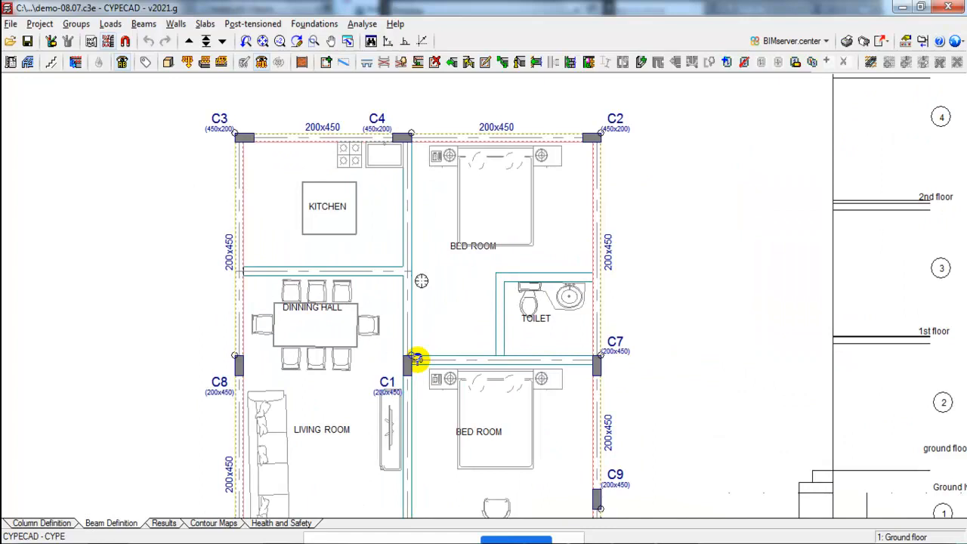
pyautogui.scroll(-2, 312, 244)
pyautogui.scroll(2, 380, 303)
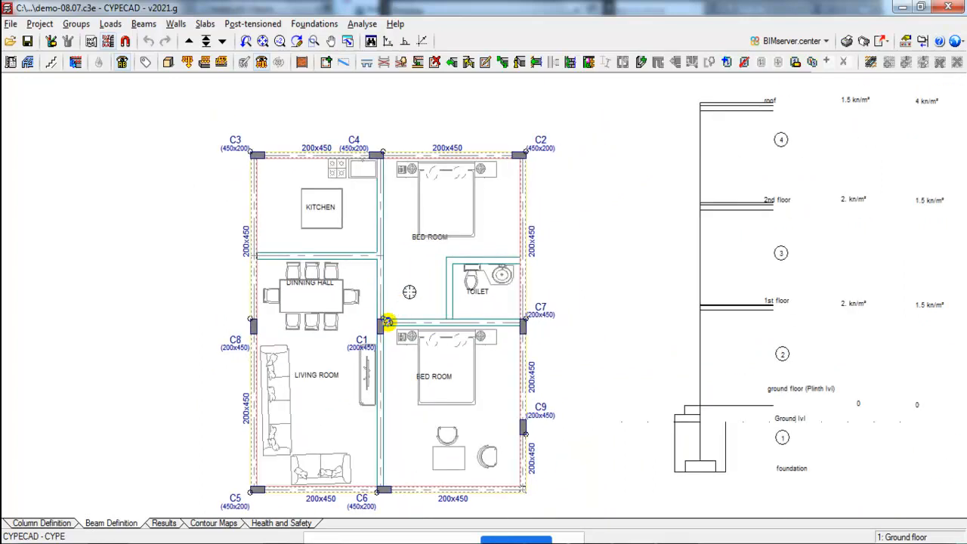
pyautogui.scroll(-2, 380, 283)
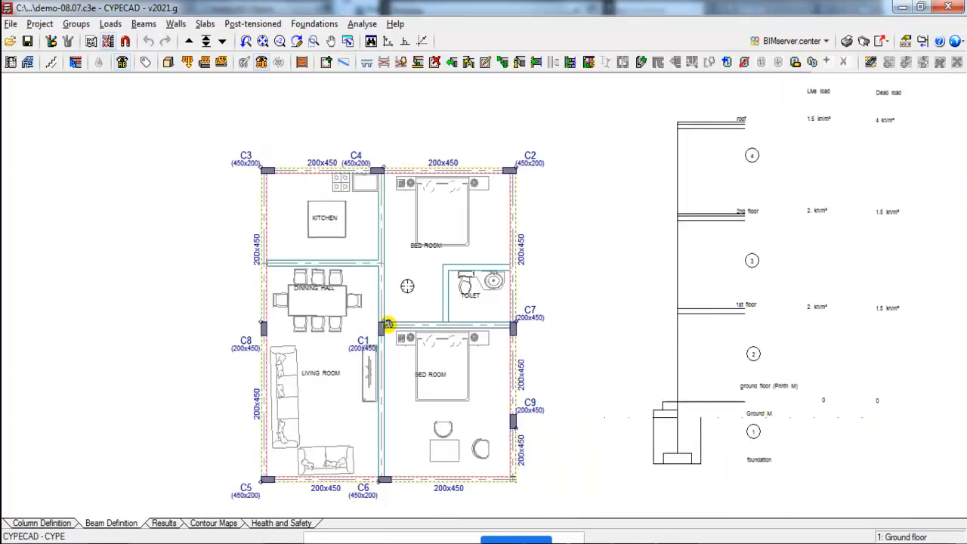
pyautogui.scroll(3, 351, 255)
pyautogui.scroll(1, 388, 188)
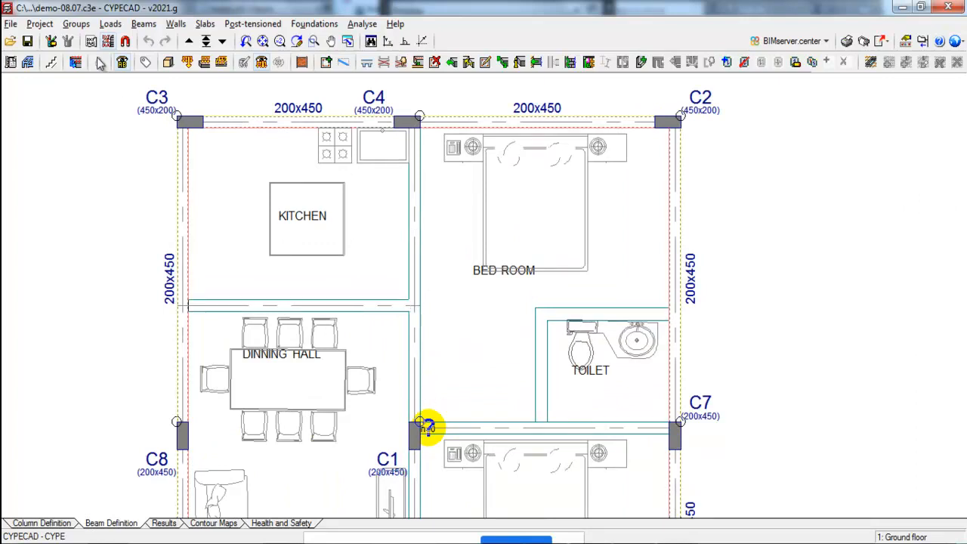
# - Start defining a beam and compare the flat, dropped and edge beam families and their cross-section types
pyautogui.click(145, 24)
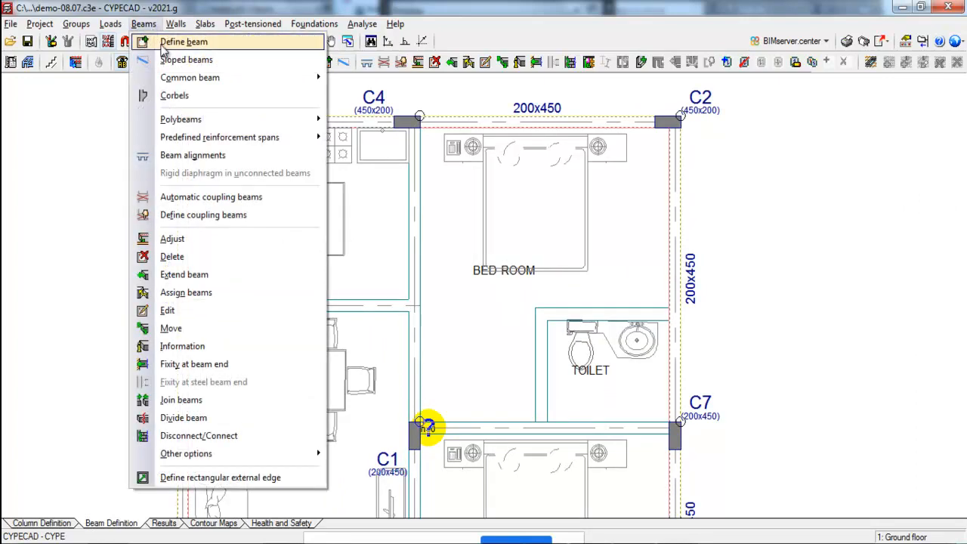
pyautogui.click(189, 42)
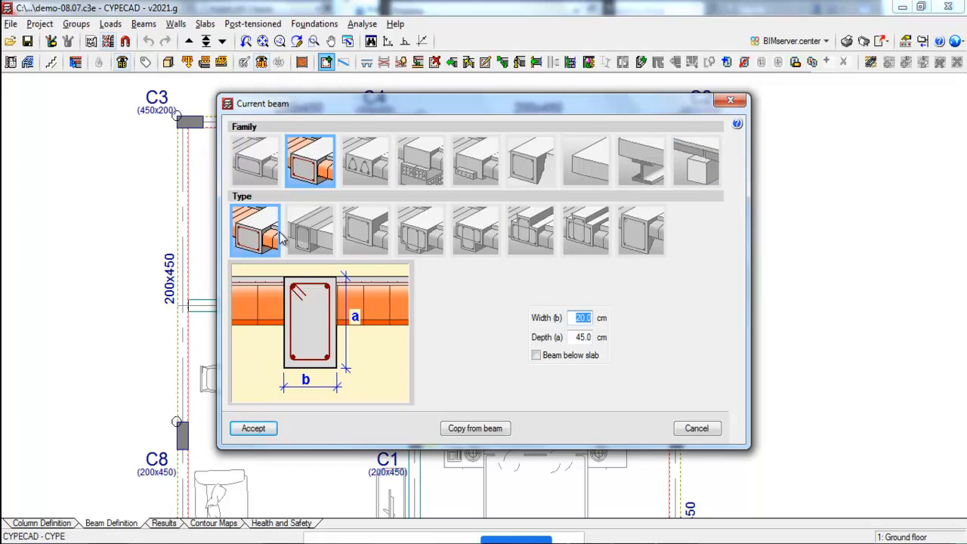
pyautogui.click(264, 171)
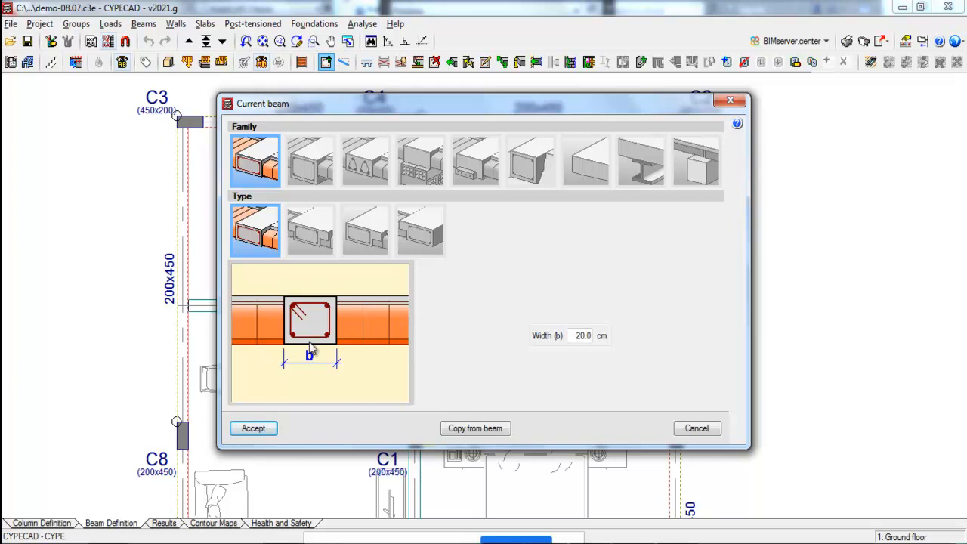
pyautogui.click(308, 172)
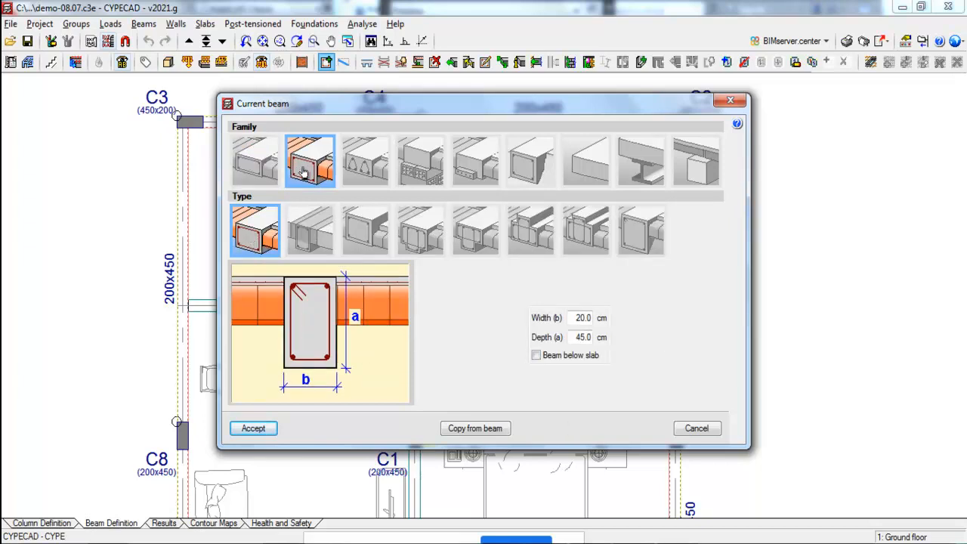
pyautogui.click(370, 248)
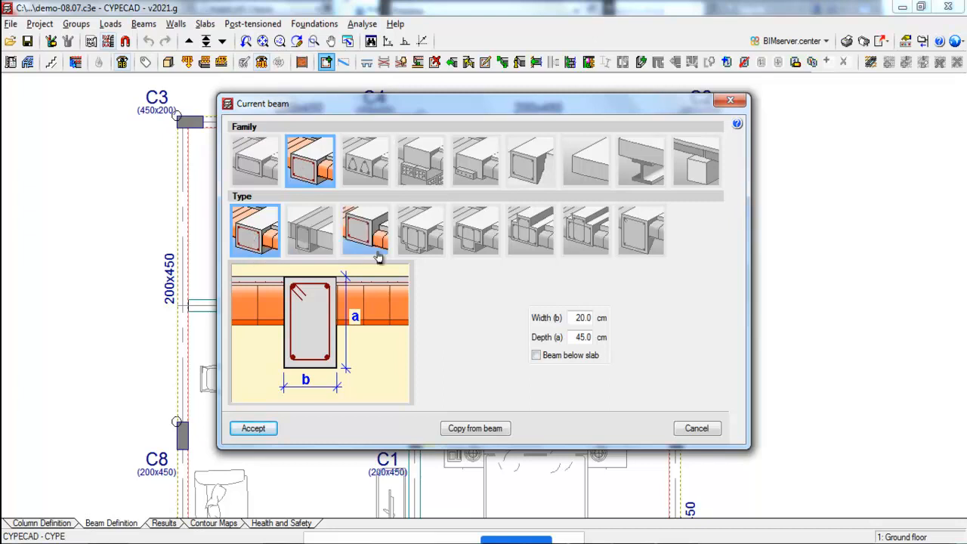
pyautogui.click(425, 254)
pyautogui.click(530, 236)
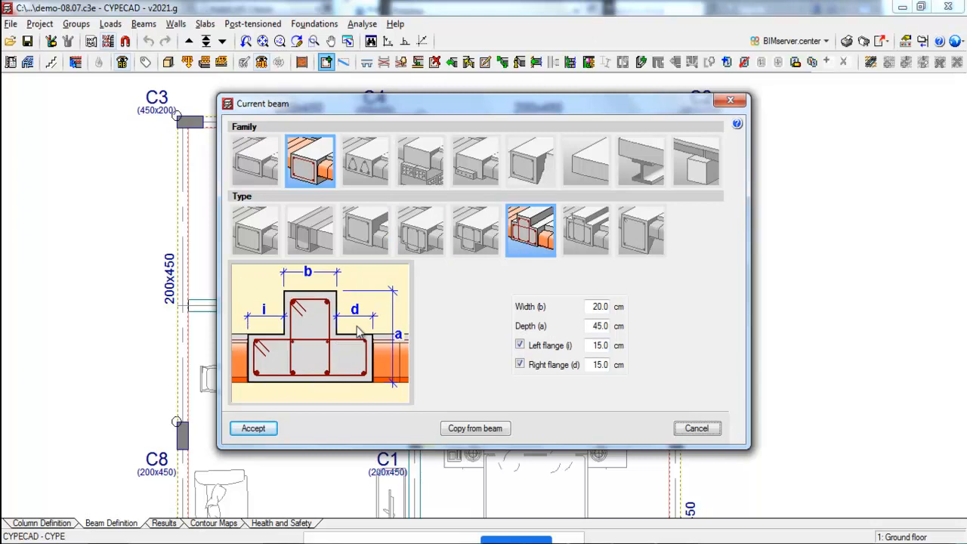
pyautogui.click(579, 173)
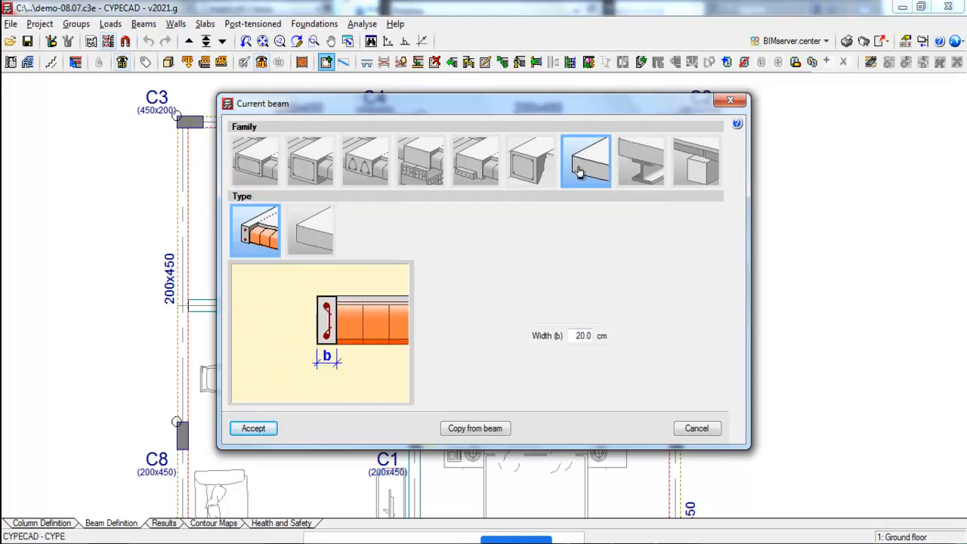
pyautogui.click(308, 261)
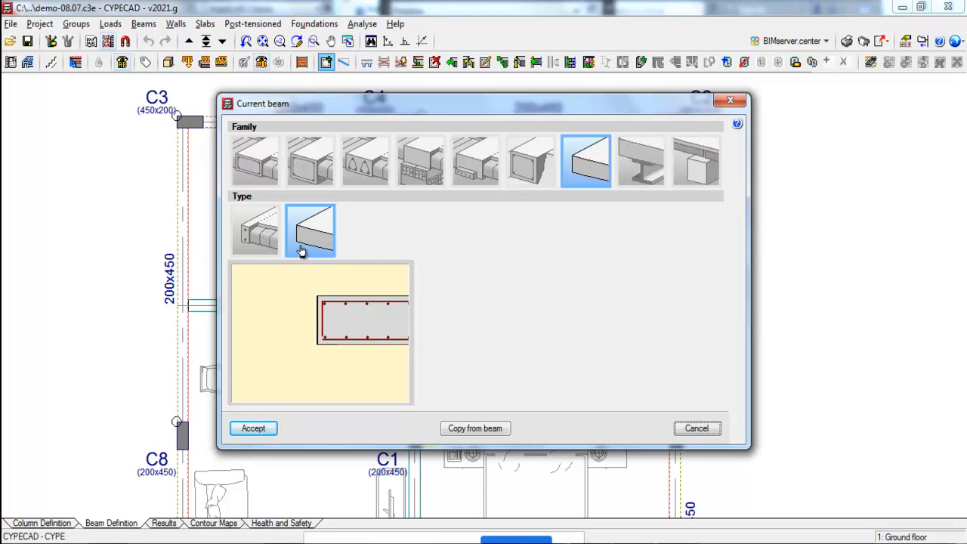
# - Set the current beam to the rectangular dropped type, 20 cm wide and 45 cm deep, not below the slab
pyautogui.click(317, 175)
pyautogui.click(269, 241)
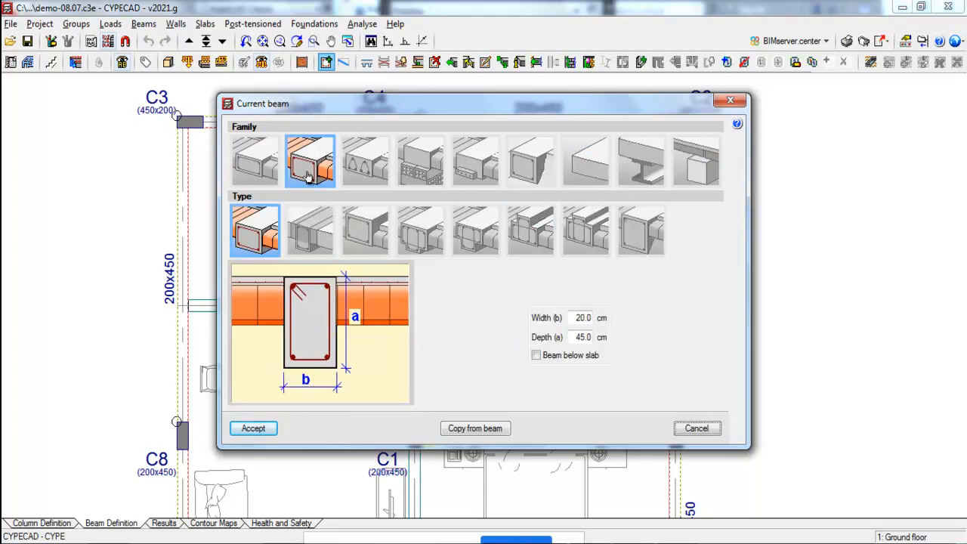
pyautogui.doubleClick(574, 318)
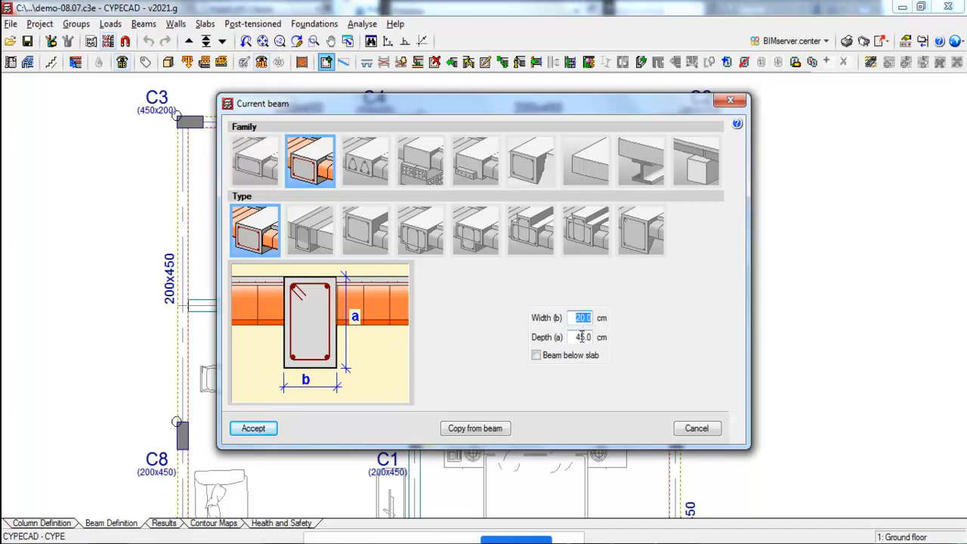
pyautogui.click(242, 427)
pyautogui.scroll(-1, 276, 276)
pyautogui.scroll(3, 276, 280)
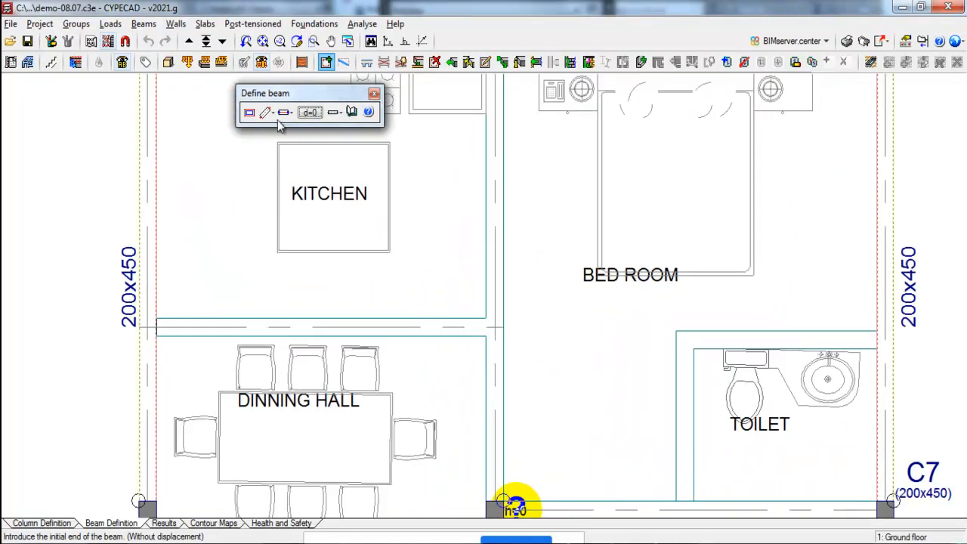
# - Set the beam to be inserted along its edge and activate template object snaps with Nearest
pyautogui.click(284, 112)
pyautogui.click(313, 132)
pyautogui.click(125, 40)
pyautogui.click(399, 219)
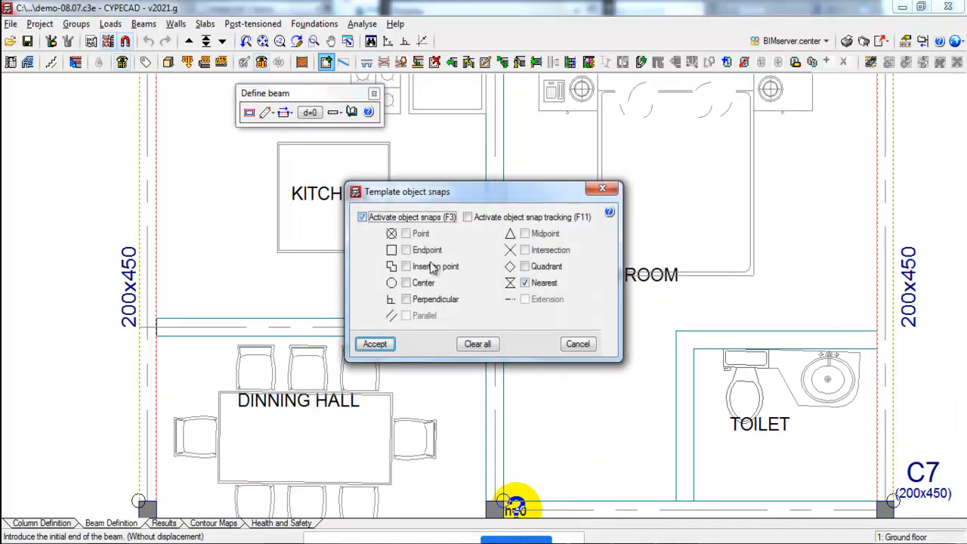
pyautogui.click(370, 343)
# - Draw a 200x450 beam segment on the kitchen–dining hall wall and another on the kitchen–bedroom wall
pyautogui.click(244, 319)
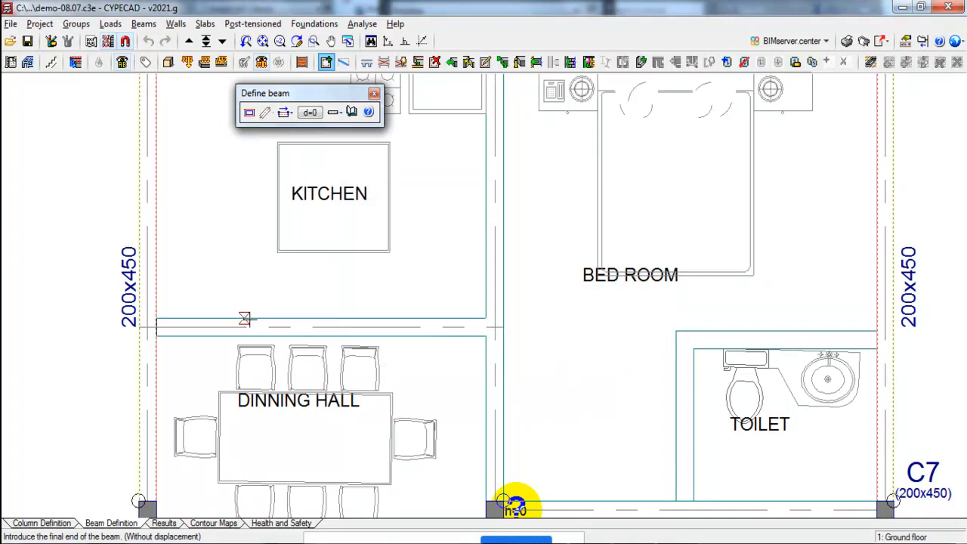
pyautogui.click(364, 320)
pyautogui.click(486, 261)
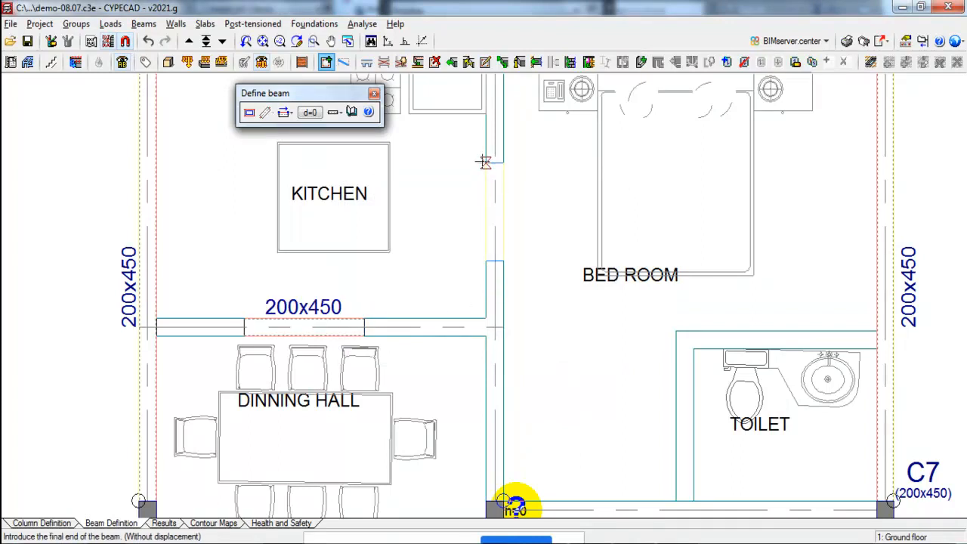
# - Draw 200x450 beam segments on the wall between the bedrooms, both inner toilet walls and the living room–bedroom wall
pyautogui.scroll(-3, 498, 438)
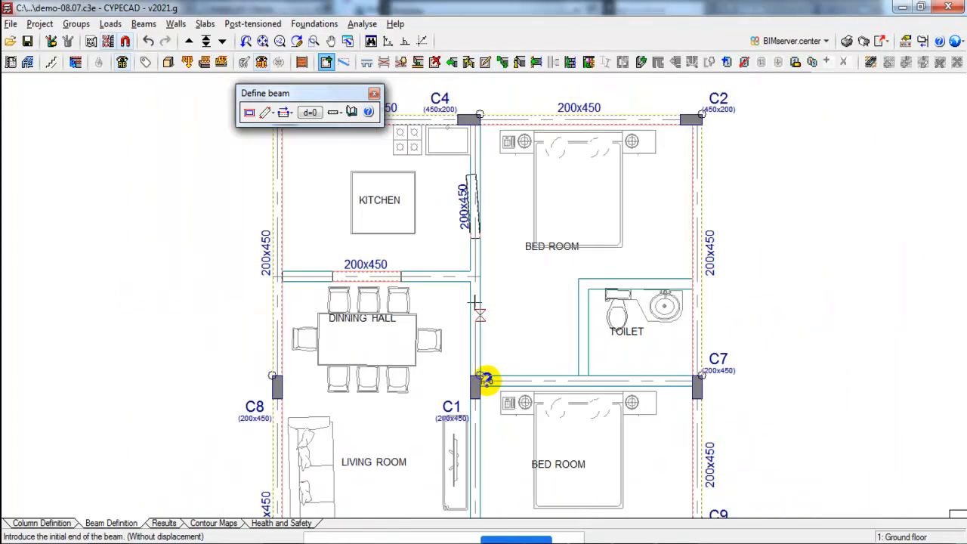
pyautogui.click(541, 376)
pyautogui.click(651, 376)
pyautogui.click(619, 278)
pyautogui.click(658, 279)
pyautogui.click(588, 312)
pyautogui.click(588, 347)
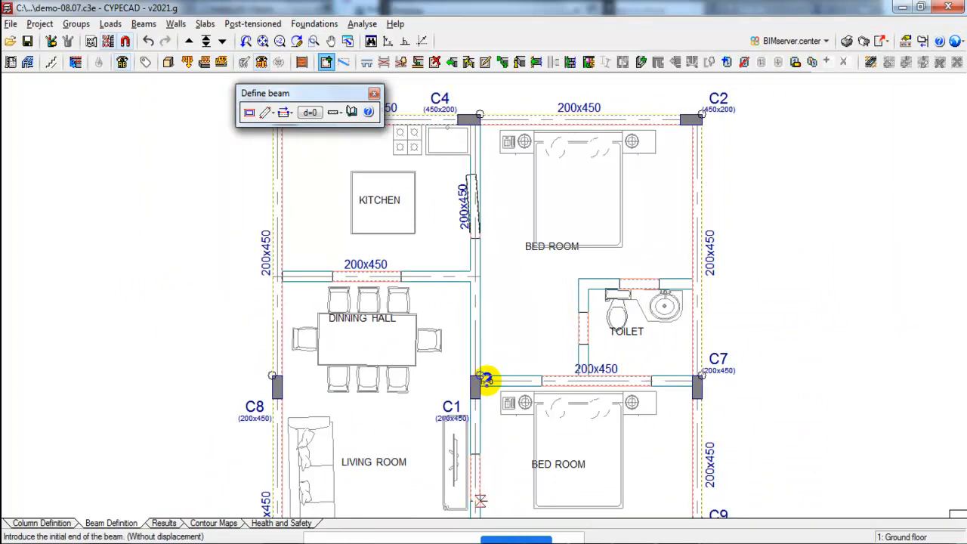
# - Delete the skewed beam segment on the kitchen–bedroom wall
pyautogui.click(434, 62)
pyautogui.click(472, 199)
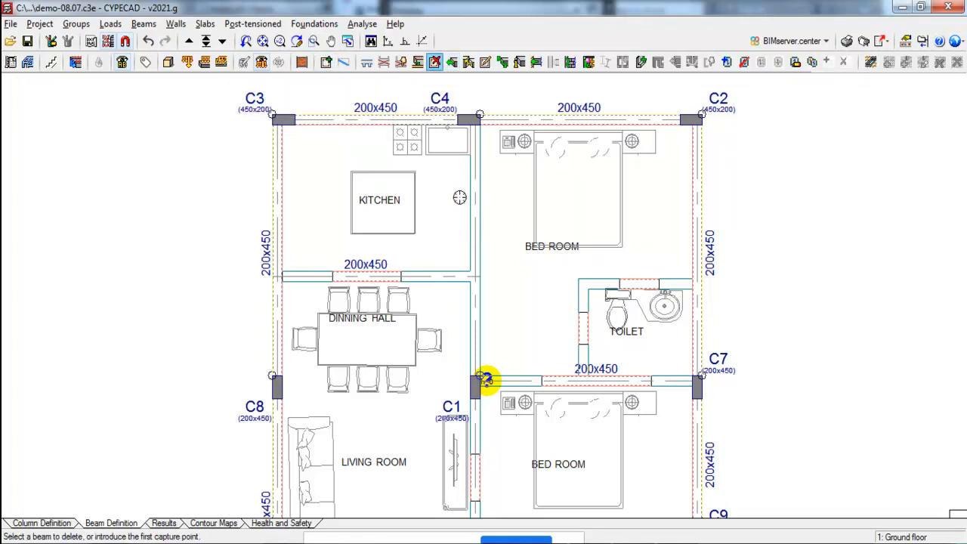
pyautogui.scroll(-3, 373, 178)
pyautogui.scroll(3, 484, 372)
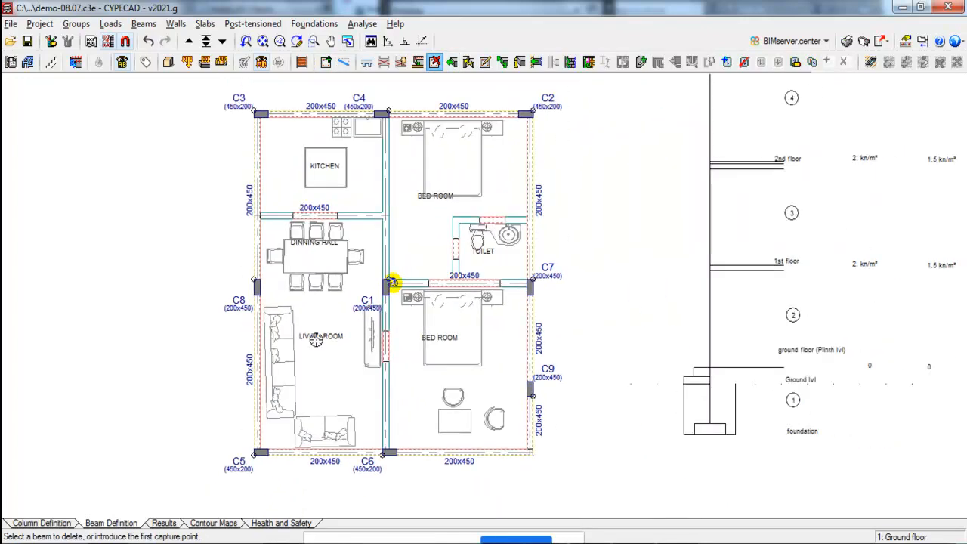
# - Extend the living room–bedroom wall beam in both directions past C4 and C6, keeping the type of the beam that is extended
pyautogui.scroll(-1, 369, 253)
pyautogui.click(143, 24)
pyautogui.click(183, 274)
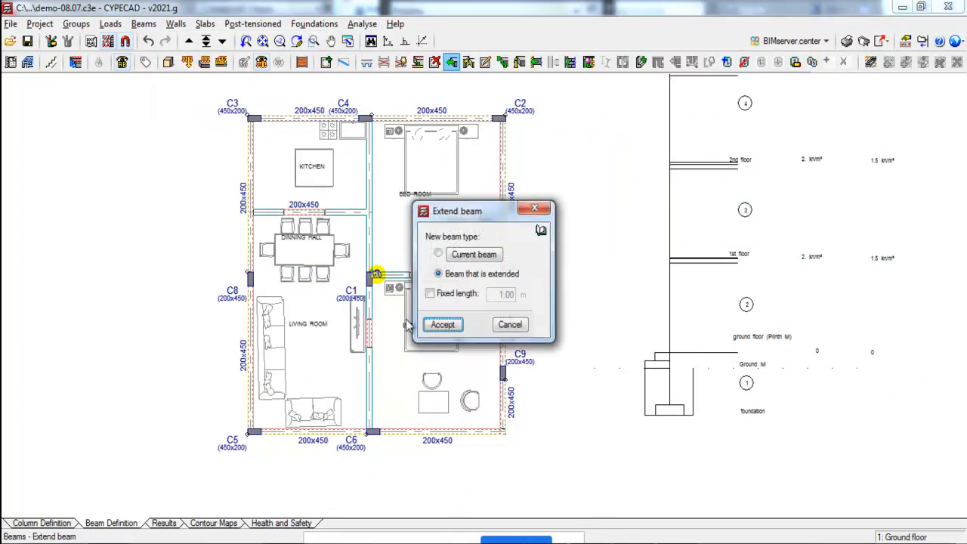
pyautogui.click(446, 327)
pyautogui.click(369, 316)
pyautogui.click(371, 94)
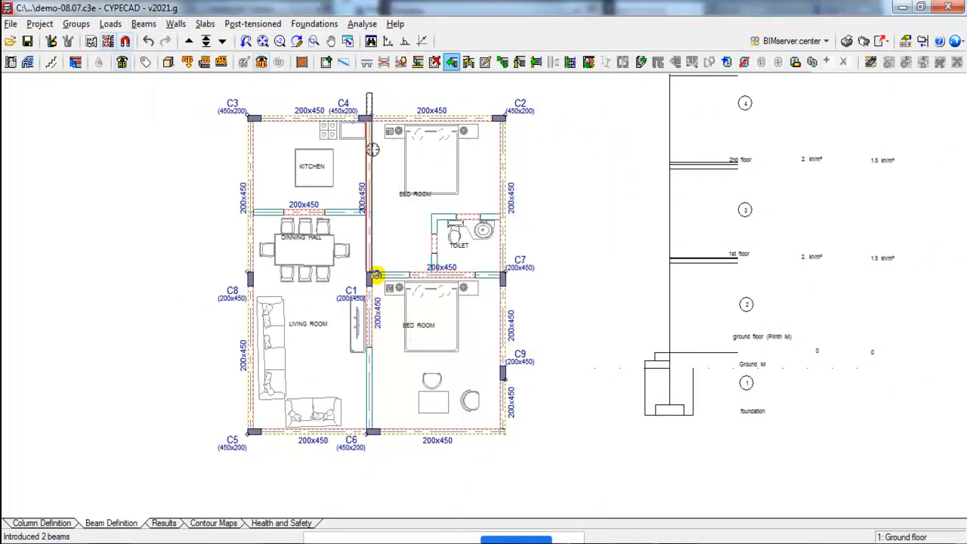
pyautogui.click(368, 344)
pyautogui.click(375, 469)
# - Extend the kitchen–dining hall beam past the outer wall on one end and into the bedroom on the other
pyautogui.click(289, 214)
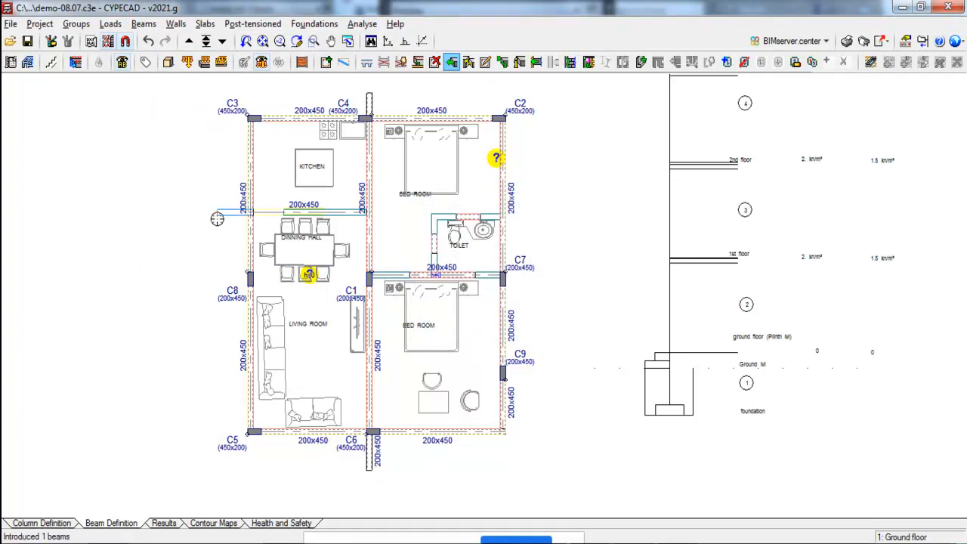
pyautogui.click(217, 216)
pyautogui.click(340, 214)
pyautogui.click(404, 215)
# - Extend the beam between the two bedrooms past C1 on one end and past C7 on the other
pyautogui.click(411, 275)
pyautogui.click(333, 278)
pyautogui.click(438, 280)
pyautogui.click(530, 282)
# - Delete the overhanging beam stubs at both ends of the kitchen–dining hall beam and beyond C1 and C7
pyautogui.scroll(1, 491, 214)
pyautogui.scroll(3, 492, 214)
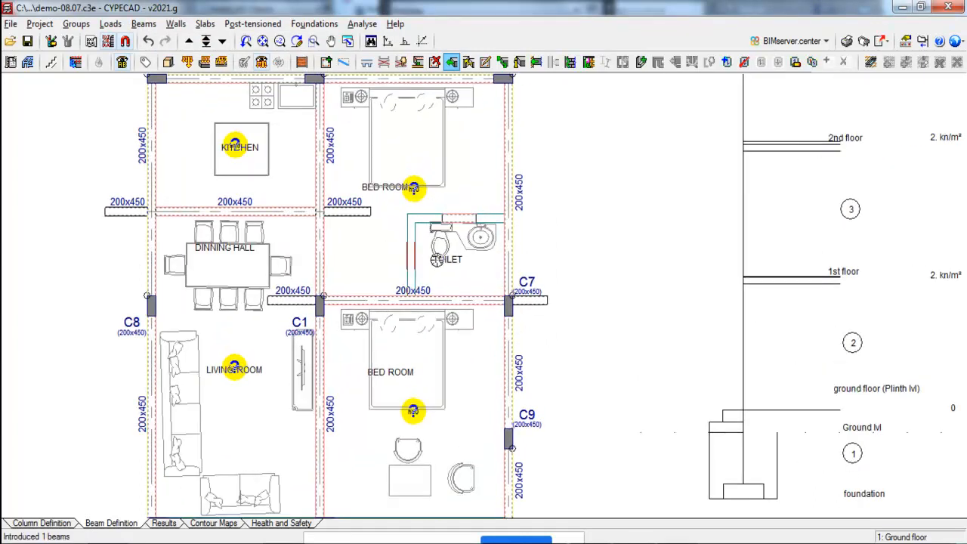
pyautogui.scroll(1, 410, 174)
pyautogui.click(435, 63)
pyautogui.click(360, 215)
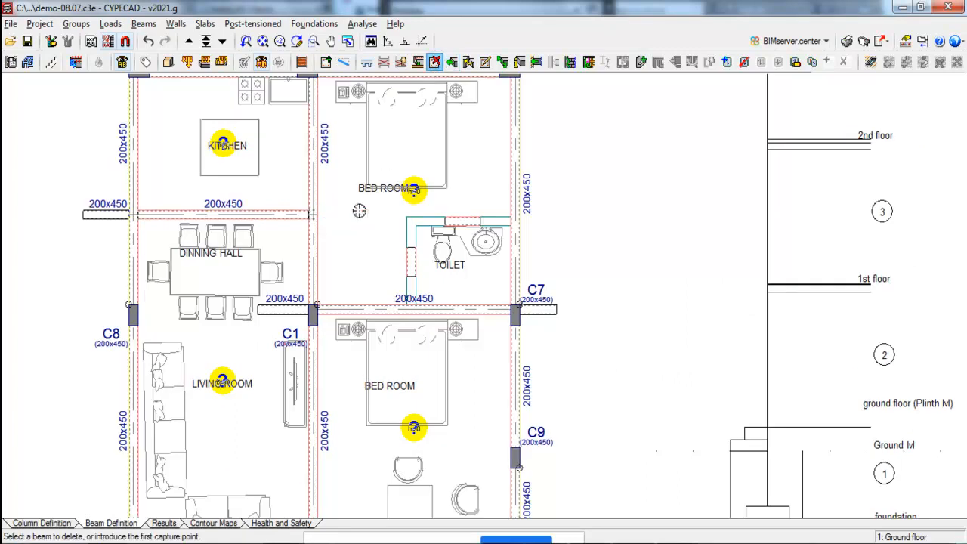
pyautogui.click(109, 215)
pyautogui.click(283, 315)
pyautogui.click(536, 310)
# - Delete the overhanging beam stubs of the central beam beyond C4 and C6
pyautogui.scroll(-2, 450, 310)
pyautogui.click(351, 113)
pyautogui.scroll(-1, 350, 121)
pyautogui.click(357, 428)
# - Extend the beam on the toilet–bedroom wall to the central beam and to the outer perimeter beam
pyautogui.scroll(1, 394, 217)
pyautogui.scroll(1, 406, 211)
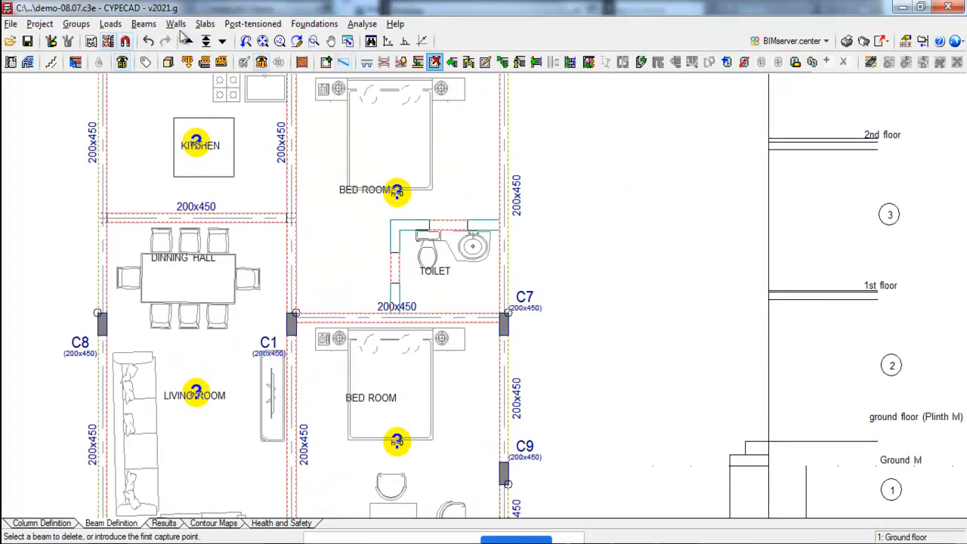
pyautogui.click(143, 23)
pyautogui.click(181, 274)
pyautogui.scroll(1, 438, 204)
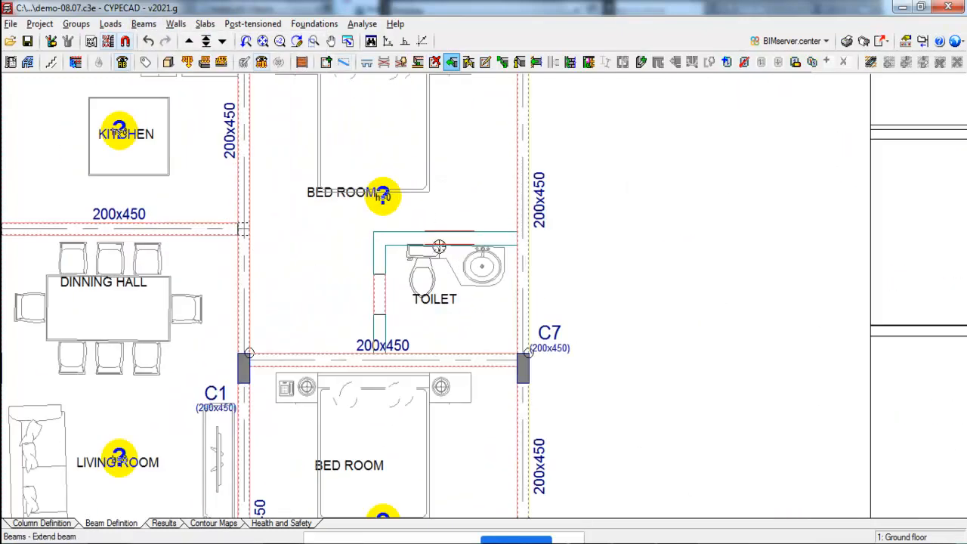
pyautogui.click(243, 237)
pyautogui.click(442, 237)
pyautogui.click(522, 237)
# - Extend the toilet's side wall beam to the toilet–bedroom beam and to the beam between the bedrooms
pyautogui.click(384, 289)
pyautogui.click(379, 238)
pyautogui.click(384, 273)
pyautogui.click(375, 358)
# - Examine the ground floor beam layout, its connections to the columns and the panels enclosed by the beams
pyautogui.scroll(-2, 654, 213)
pyautogui.scroll(-3, 420, 258)
pyautogui.scroll(3, 586, 244)
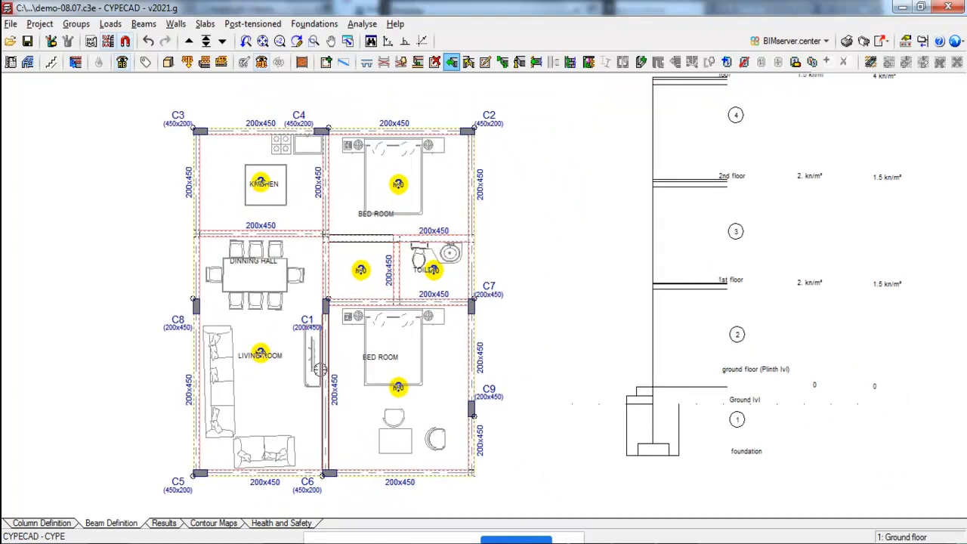
pyautogui.scroll(2, 243, 228)
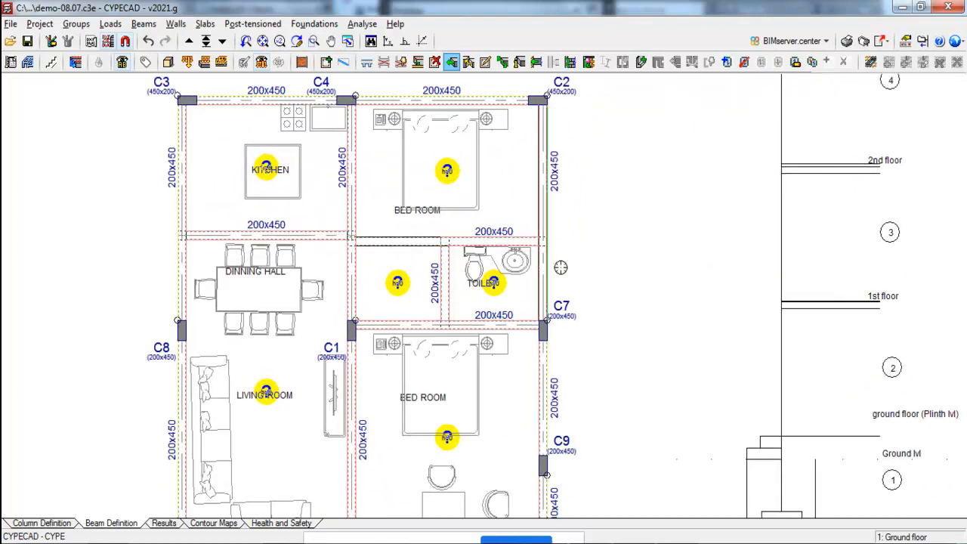
pyautogui.scroll(-1, 560, 268)
pyautogui.scroll(2, 504, 190)
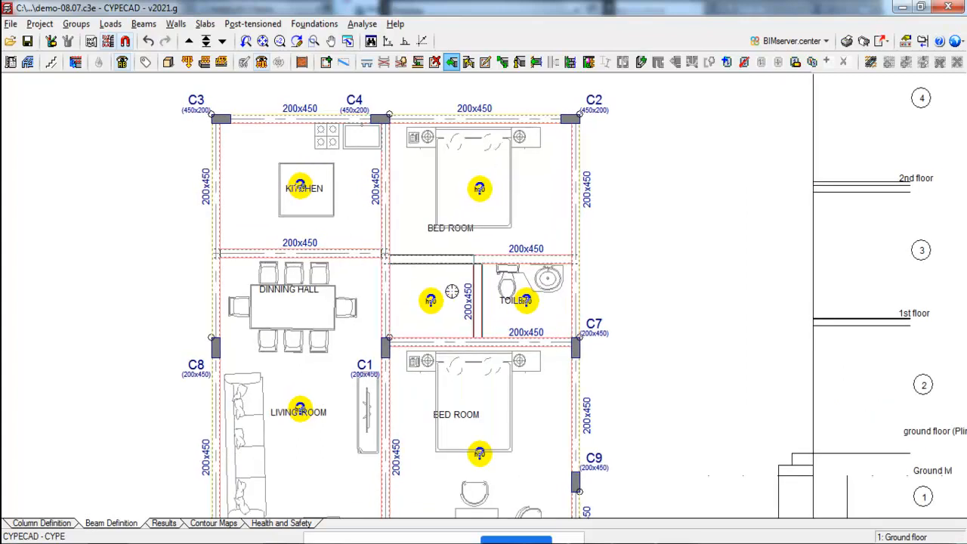
pyautogui.scroll(-1, 505, 183)
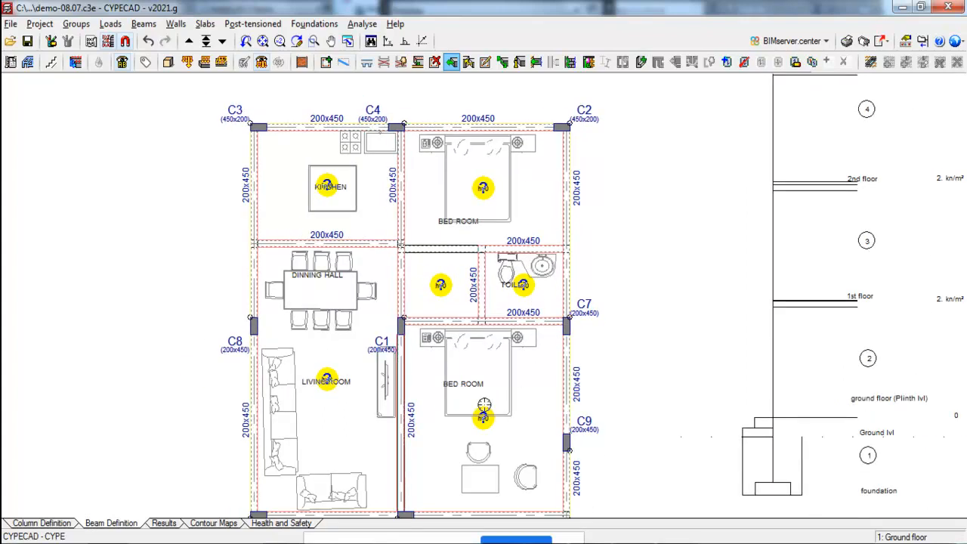
pyautogui.scroll(1, 438, 224)
pyautogui.scroll(1, 438, 224)
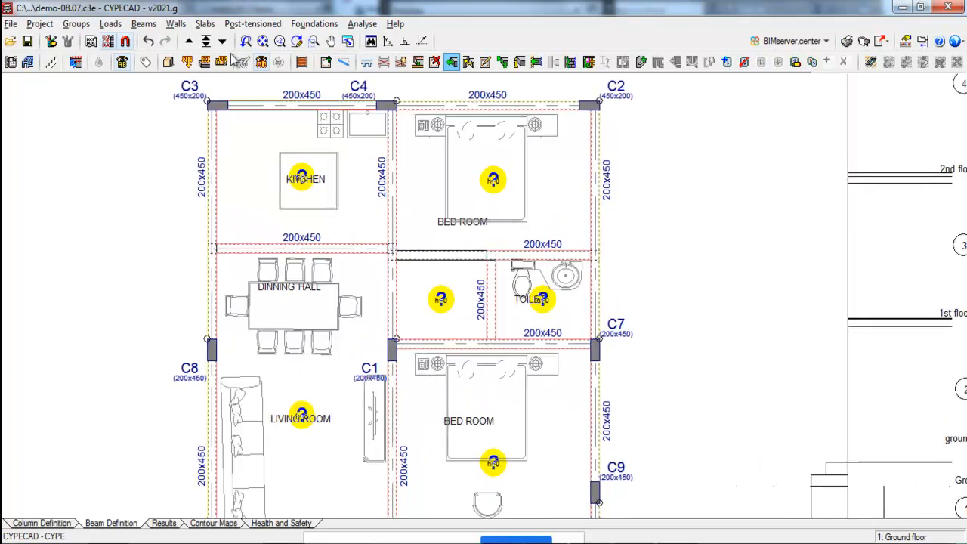
# - Open panel definition and review the joist floor and hollow core slab options, including the example plate C-20+ 5-120
pyautogui.click(206, 26)
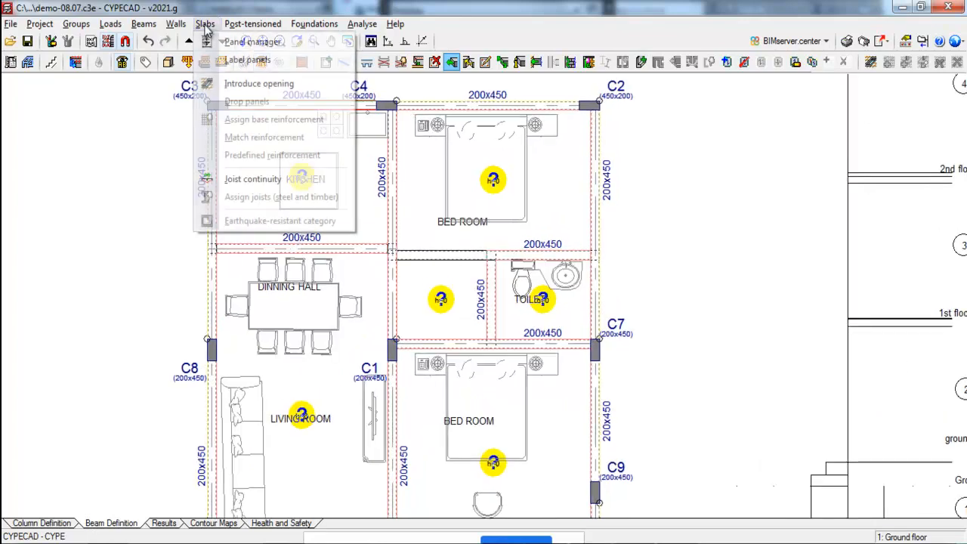
pyautogui.click(251, 44)
pyautogui.click(51, 99)
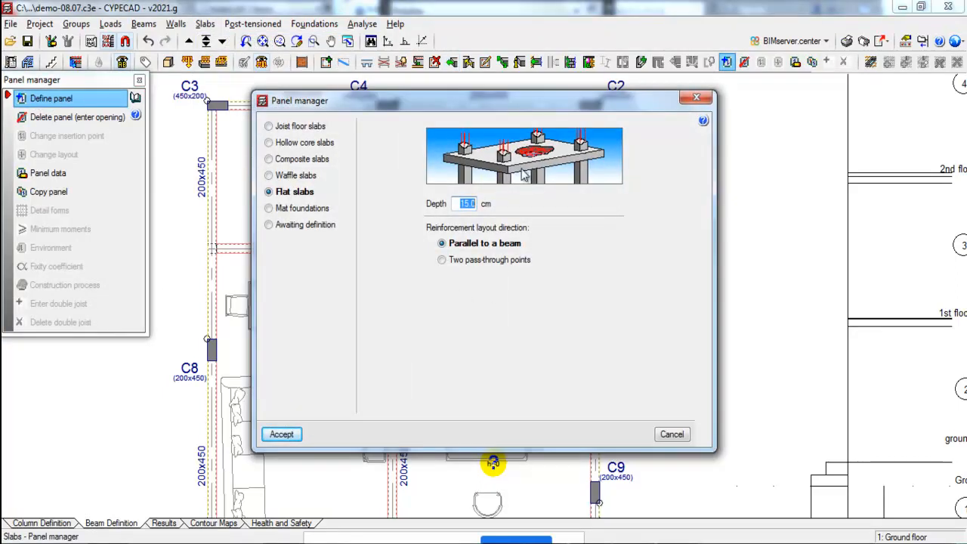
pyautogui.click(294, 128)
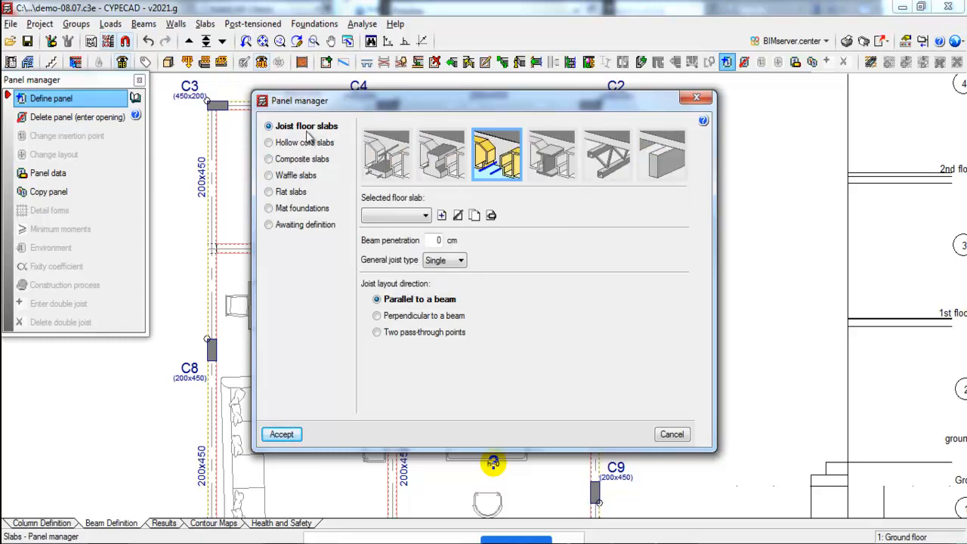
pyautogui.click(274, 148)
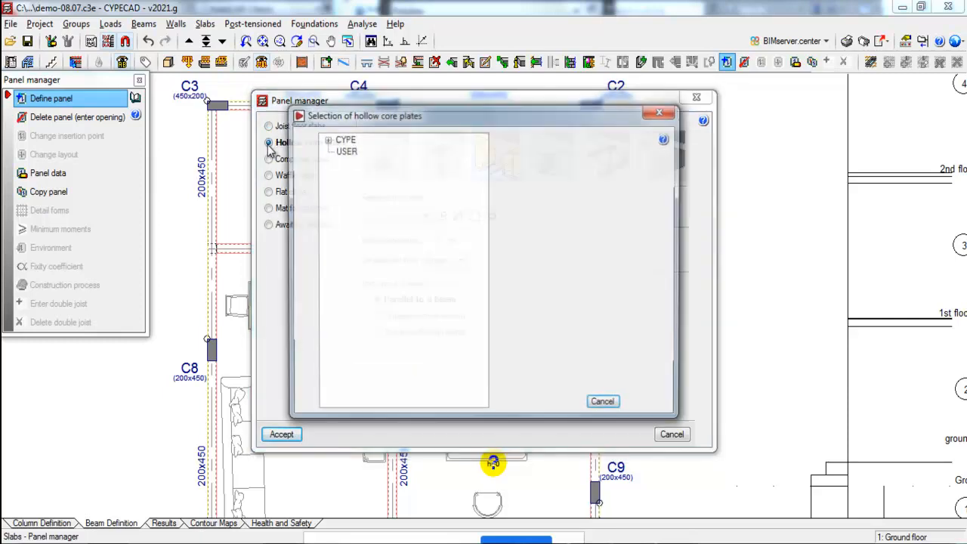
pyautogui.click(326, 140)
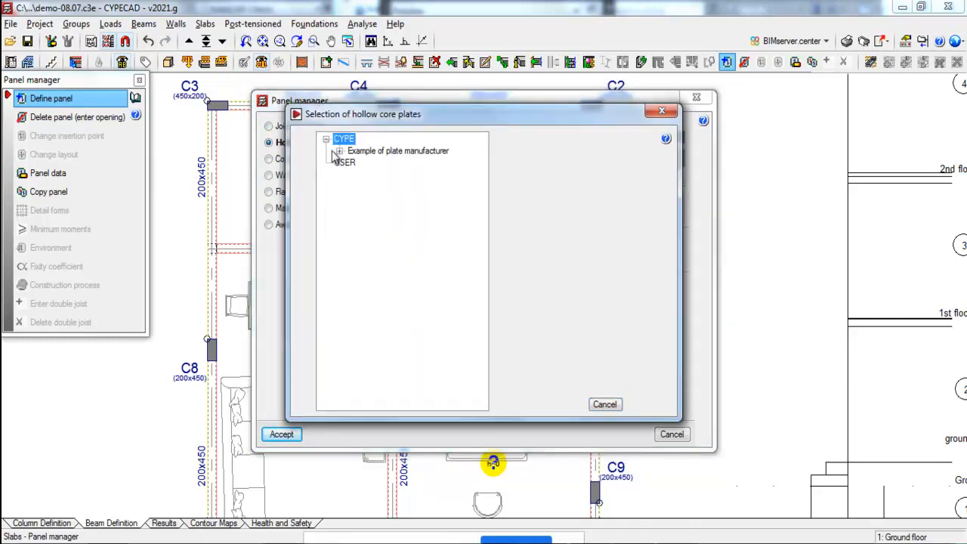
pyautogui.click(339, 151)
pyautogui.click(396, 163)
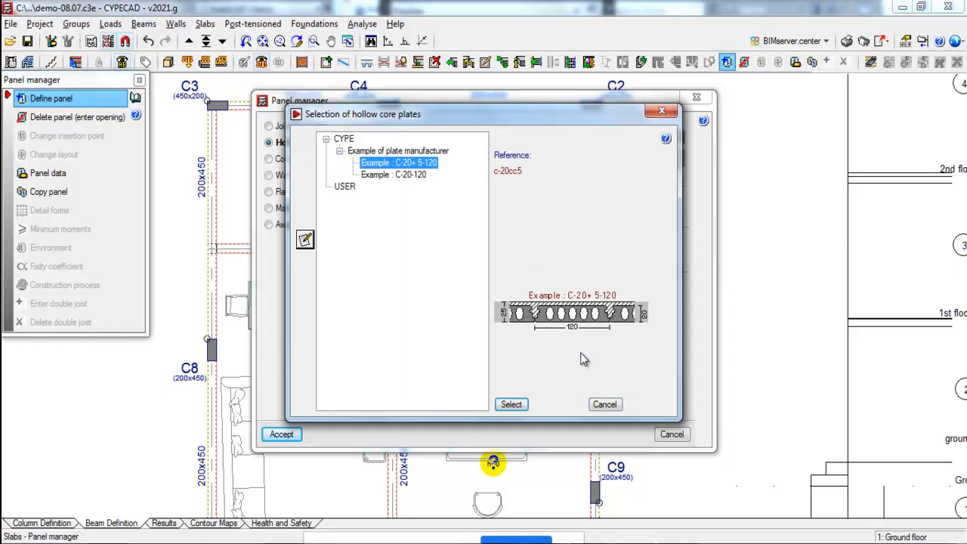
pyautogui.click(604, 405)
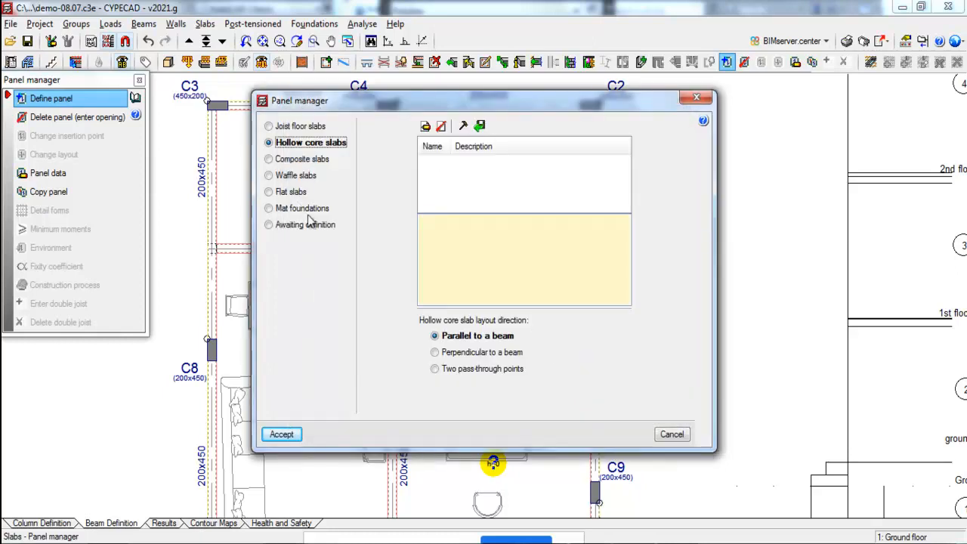
# - Review the composite, waffle and flat slab options, browsing the polystyrene forms in the waffle slab library
pyautogui.click(270, 160)
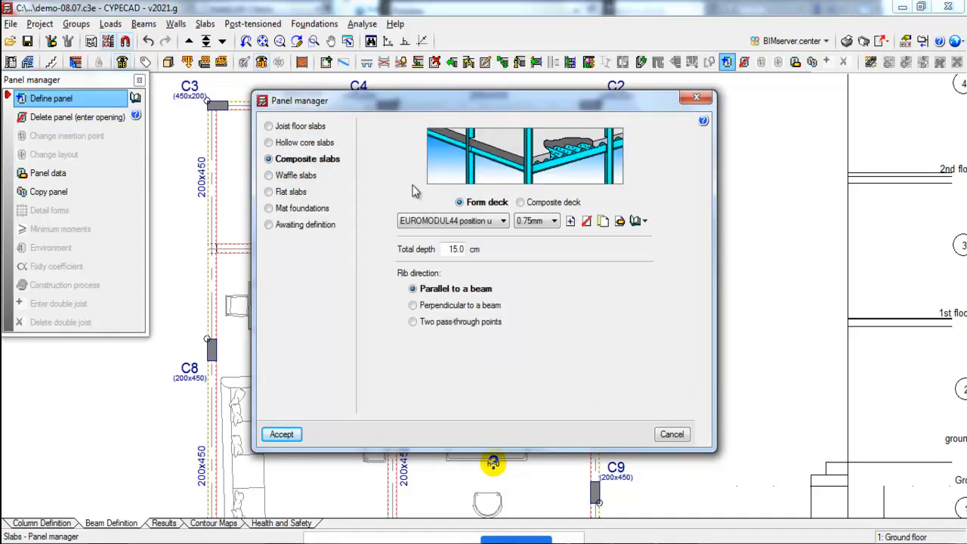
pyautogui.click(270, 176)
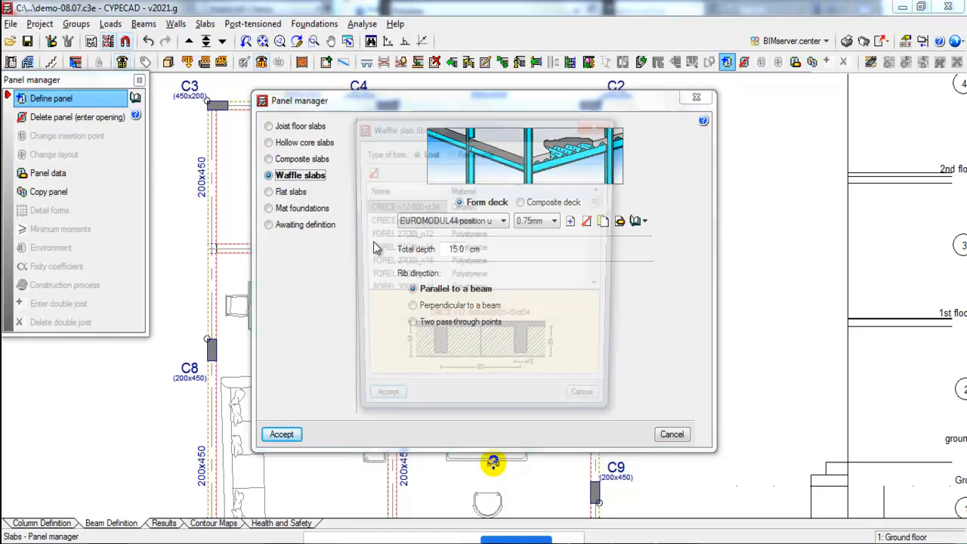
pyautogui.click(469, 238)
pyautogui.click(470, 249)
pyautogui.click(471, 264)
pyautogui.click(471, 278)
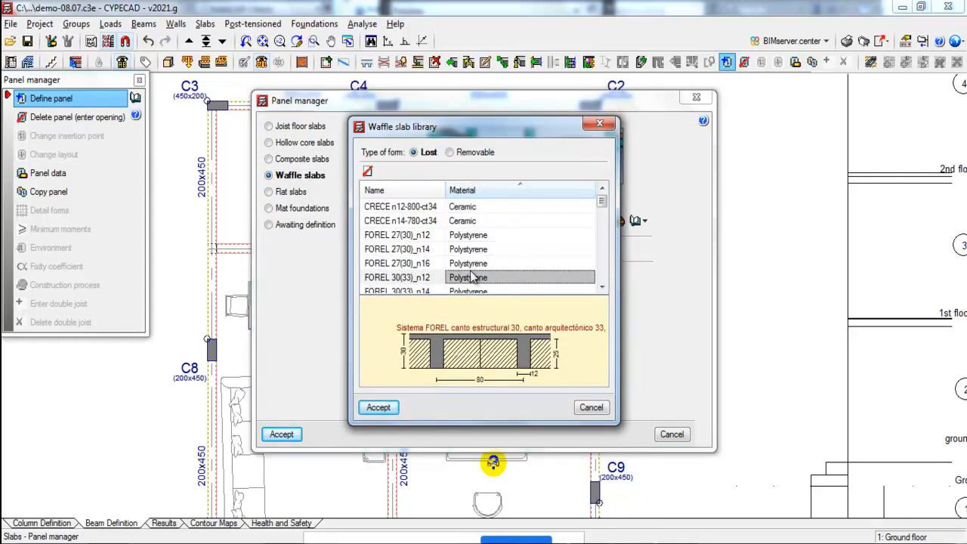
pyautogui.click(590, 409)
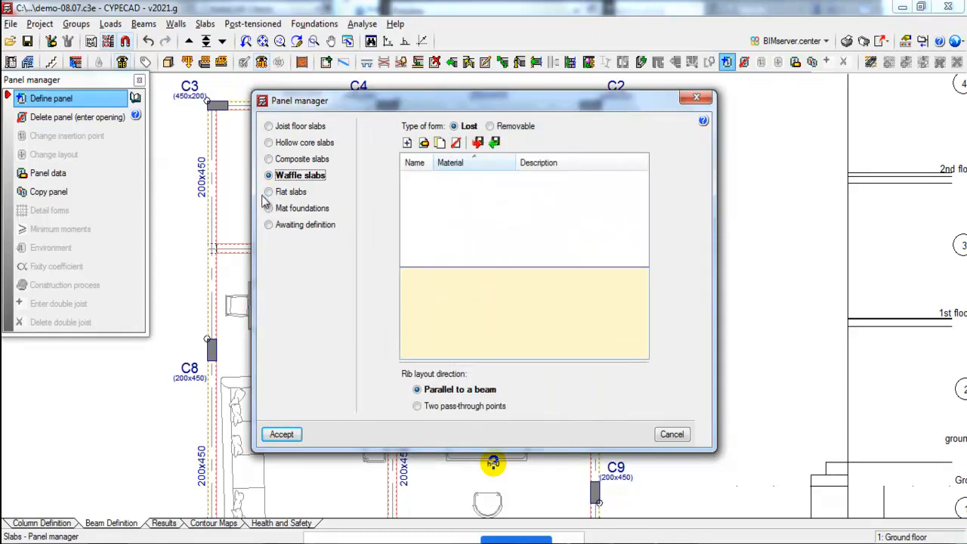
pyautogui.click(269, 192)
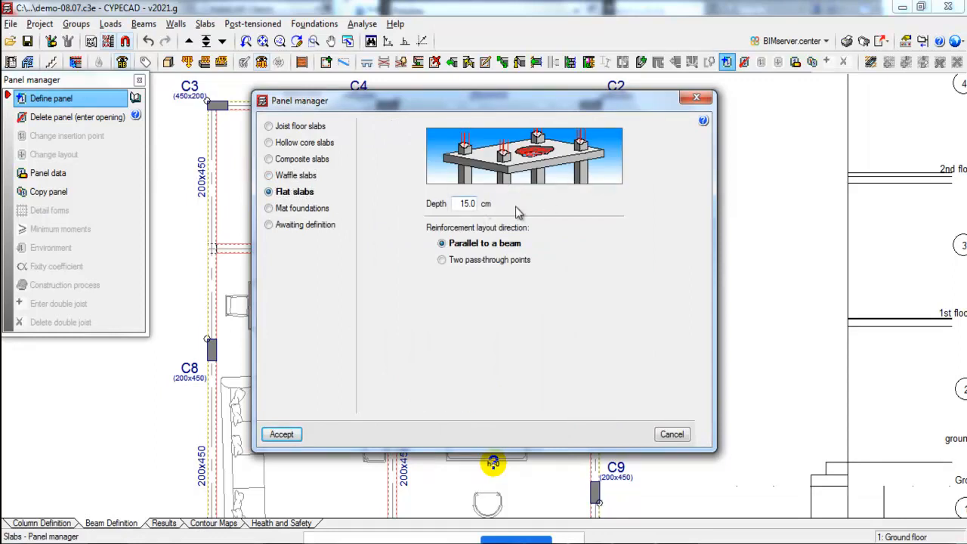
pyautogui.click(270, 209)
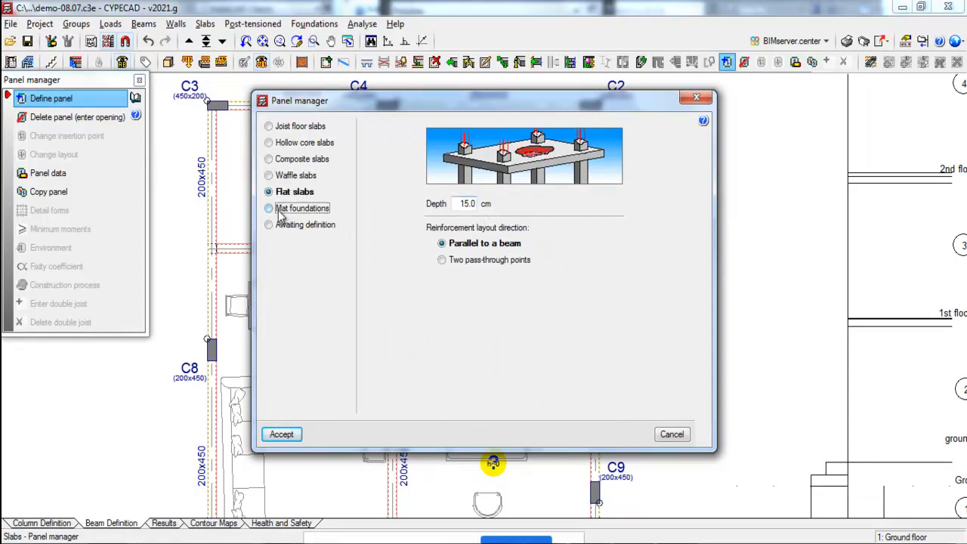
# - Define the kitchen panel as a 12.5 cm deep flat slab with reinforcement parallel to the beam between C3 and C4
pyautogui.click(285, 191)
pyautogui.moveTo(454, 203); pyautogui.dragTo(513, 204)
pyautogui.write('12.5')
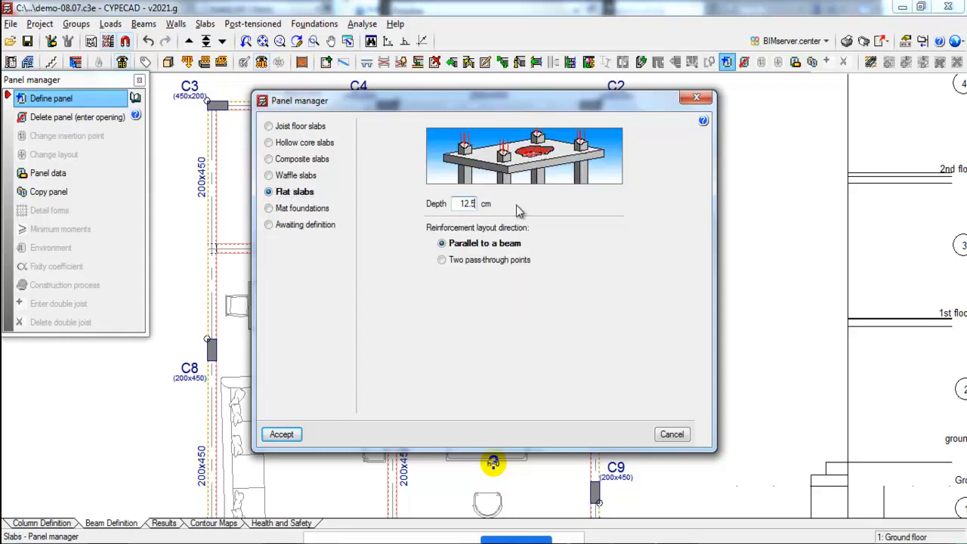
pyautogui.click(280, 434)
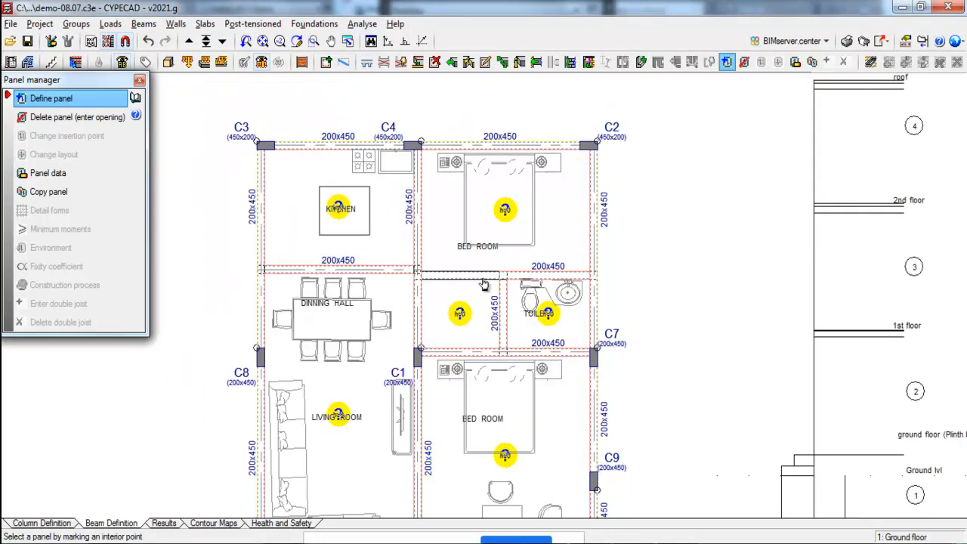
pyautogui.click(311, 194)
pyautogui.click(317, 153)
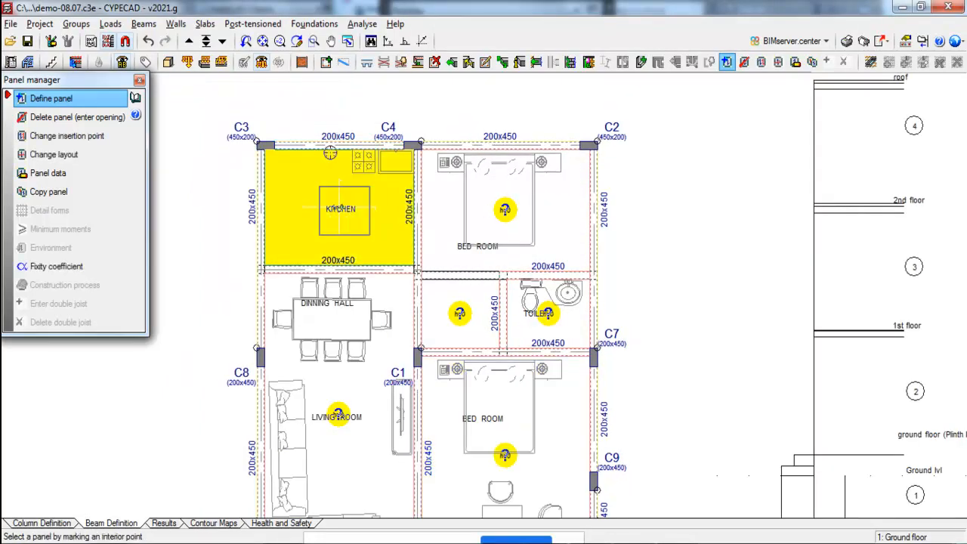
# - Copy the kitchen's flat slab definition to all the other ground floor panels
pyautogui.scroll(-2, 397, 129)
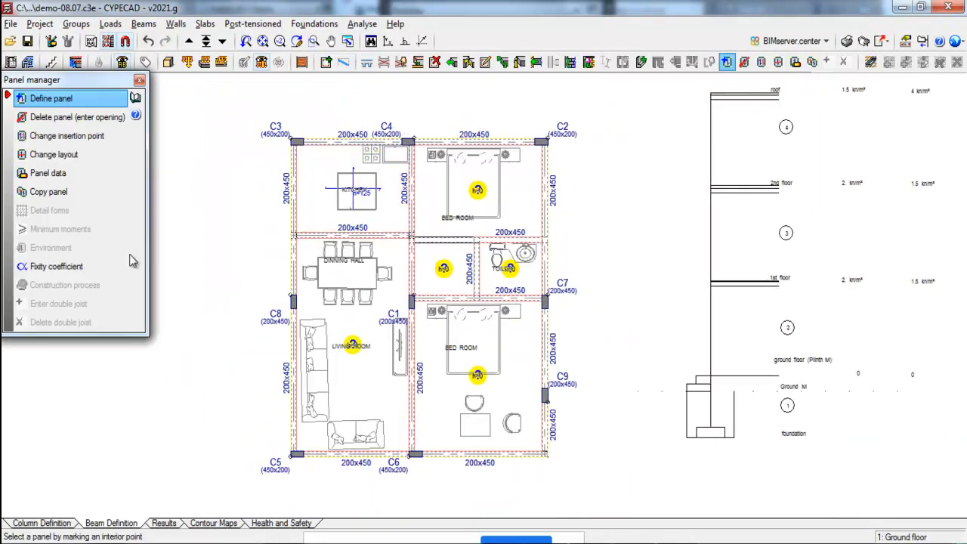
pyautogui.click(53, 192)
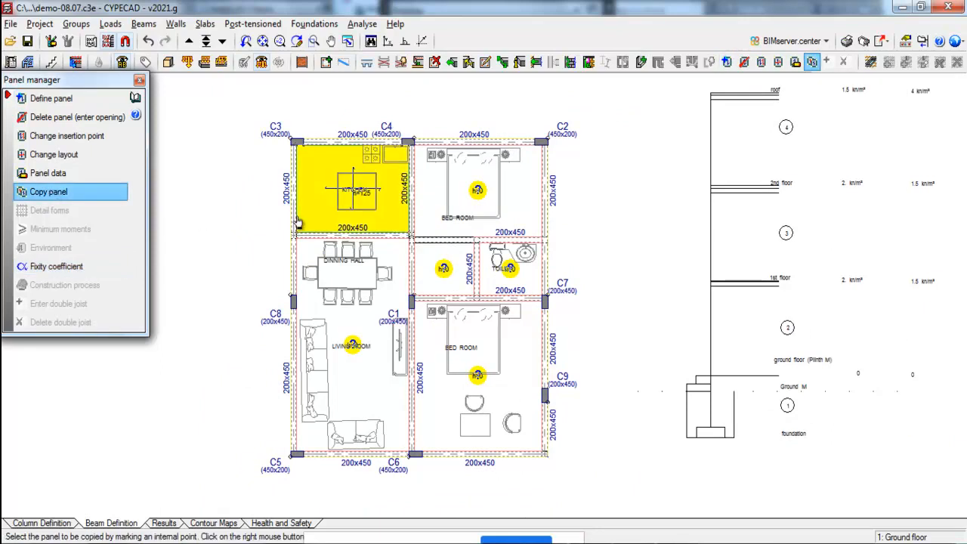
pyautogui.click(347, 203)
pyautogui.click(446, 330)
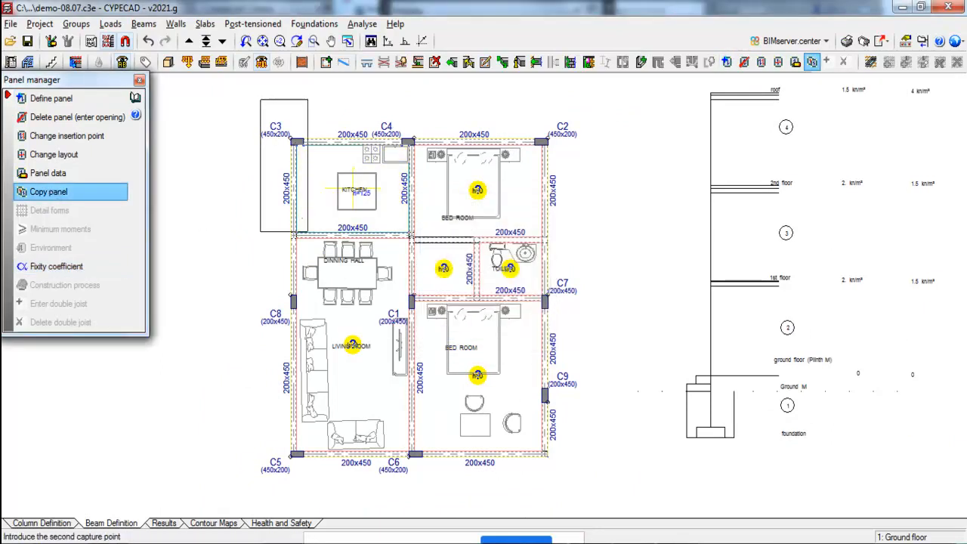
pyautogui.click(587, 479)
pyautogui.scroll(1, 634, 335)
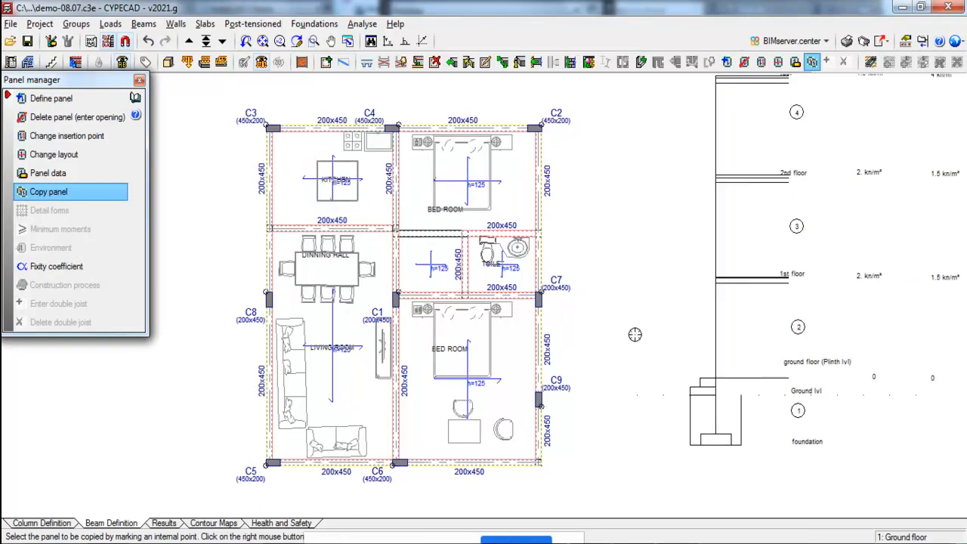
pyautogui.scroll(1, 635, 334)
pyautogui.scroll(-1, 634, 335)
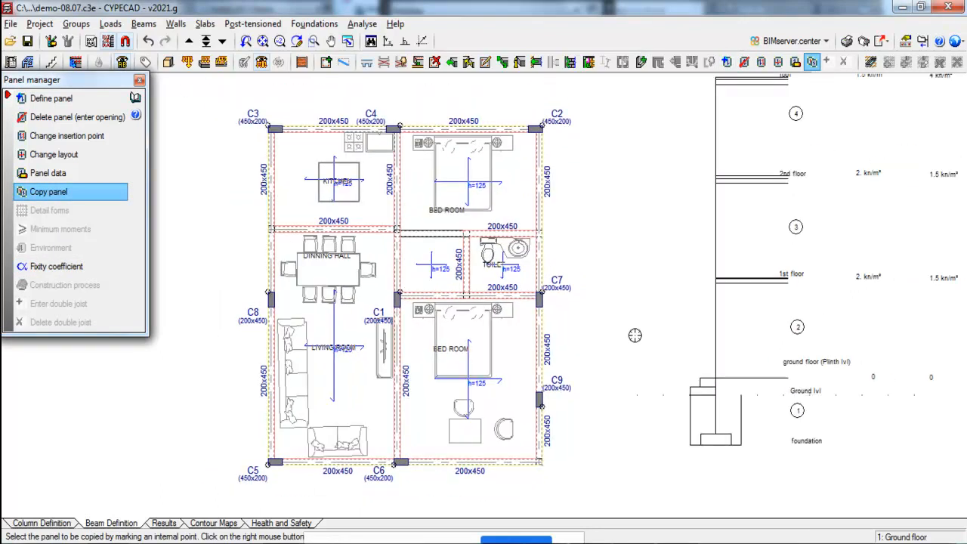
# - Inspect the ground floor beams and slab panels in the 3D view of the building
pyautogui.click(167, 61)
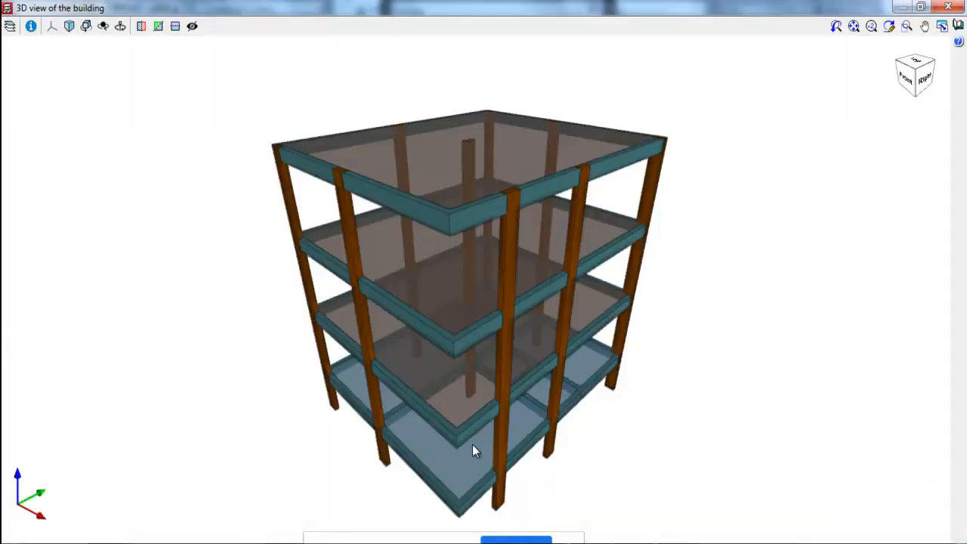
pyautogui.moveTo(472, 444); pyautogui.dragTo(471, 390)
pyautogui.scroll(-3, 395, 328)
pyautogui.scroll(4, 468, 455)
pyautogui.moveTo(506, 457); pyautogui.dragTo(508, 447)
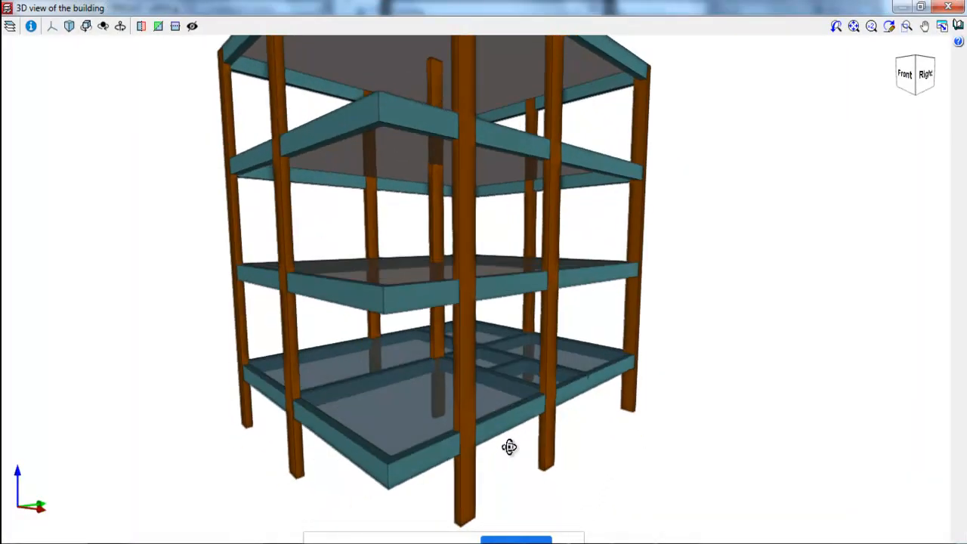
pyautogui.click(948, 7)
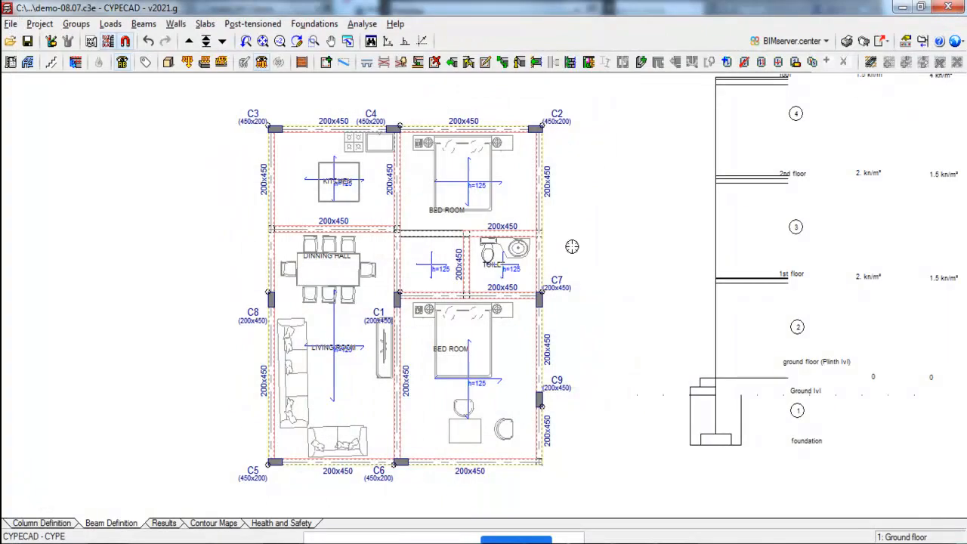
# - Apply a dead load line load of 11.22 kN/m to all the ground floor beams
pyautogui.scroll(1, 585, 273)
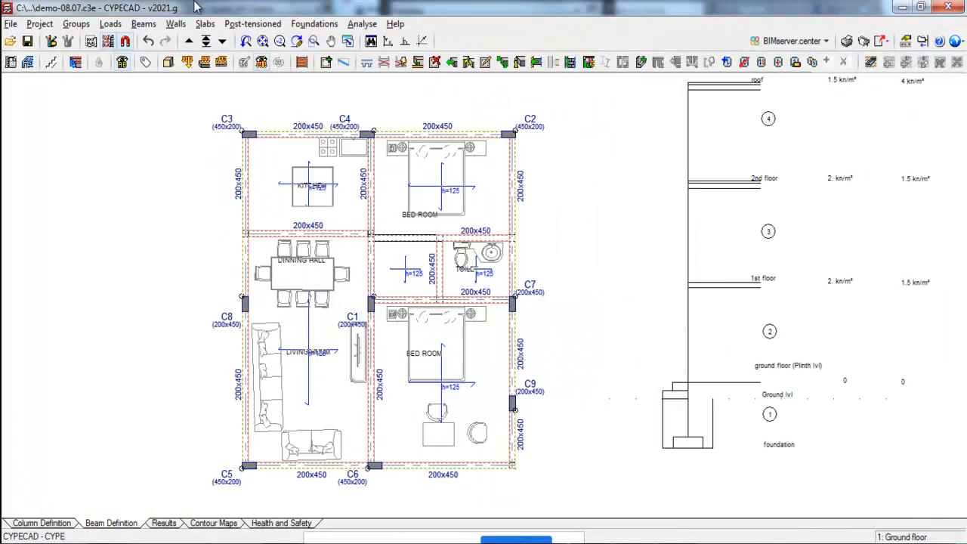
pyautogui.click(110, 23)
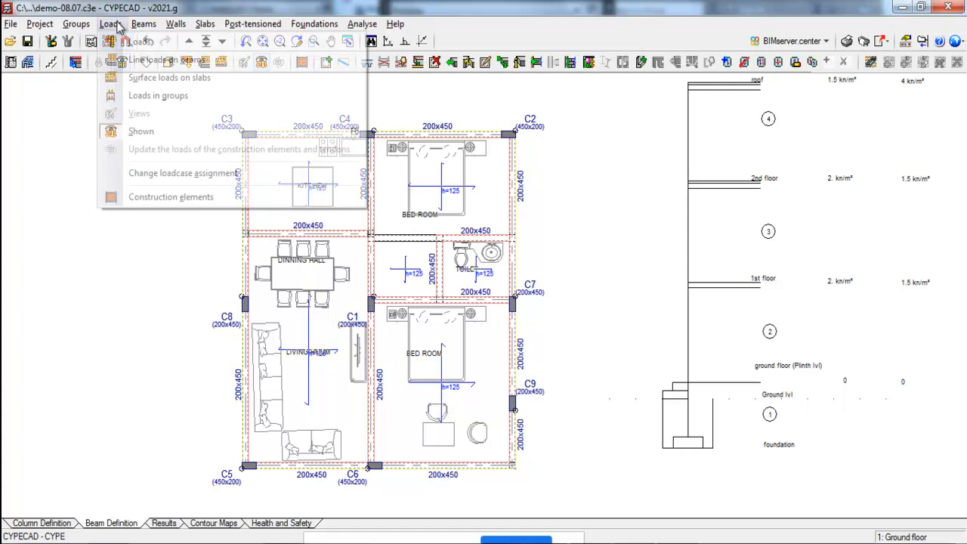
pyautogui.click(167, 61)
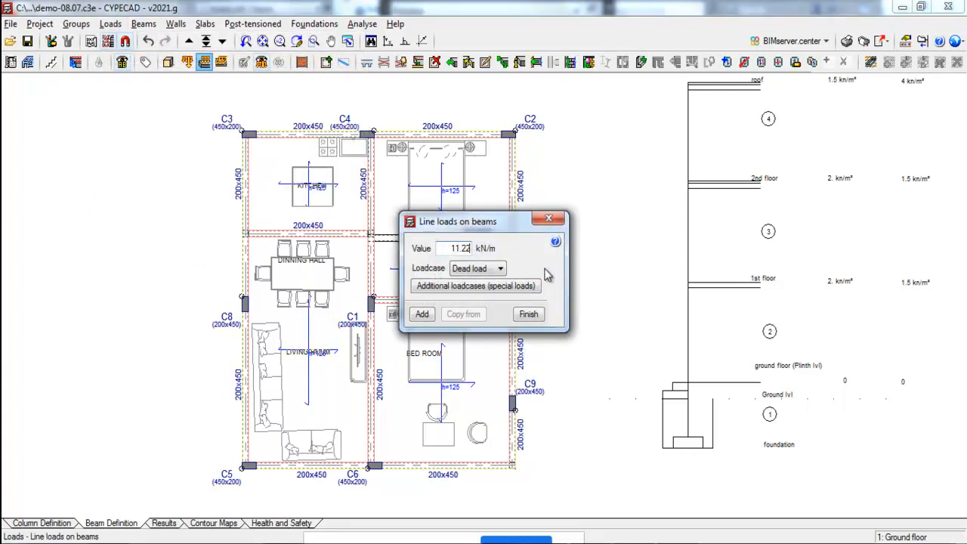
pyautogui.click(430, 316)
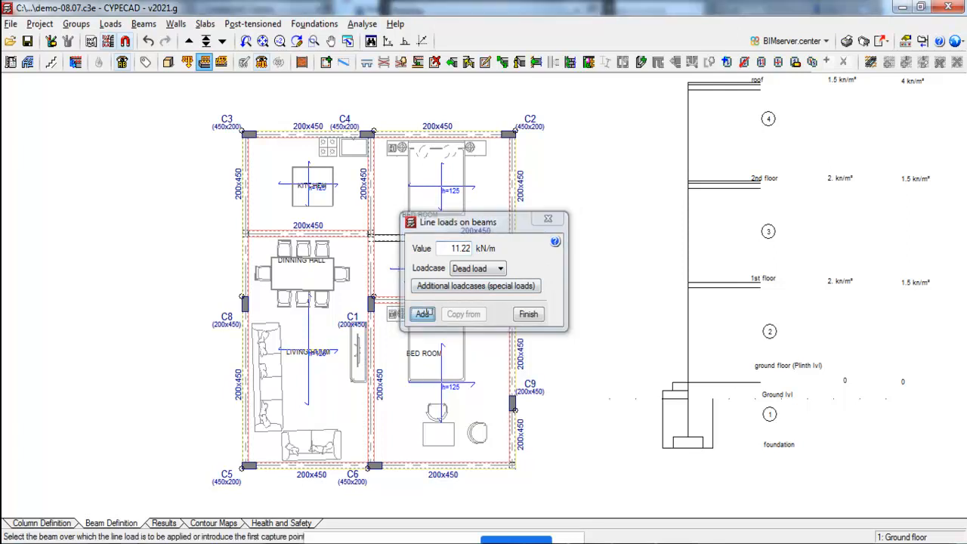
pyautogui.click(214, 110)
pyautogui.click(546, 483)
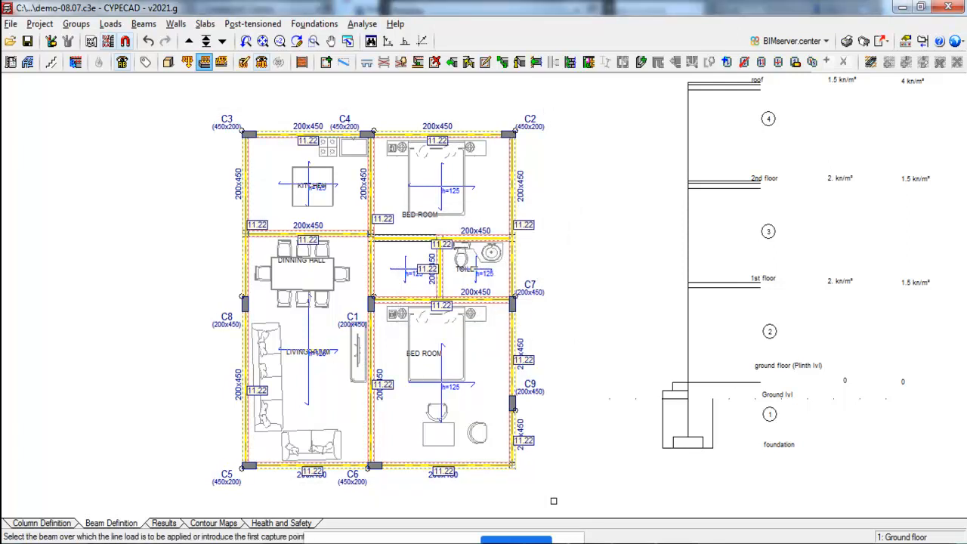
# - Add four 20 kN dead load point loads on the kitchen slab around the central table
pyautogui.scroll(1, 427, 189)
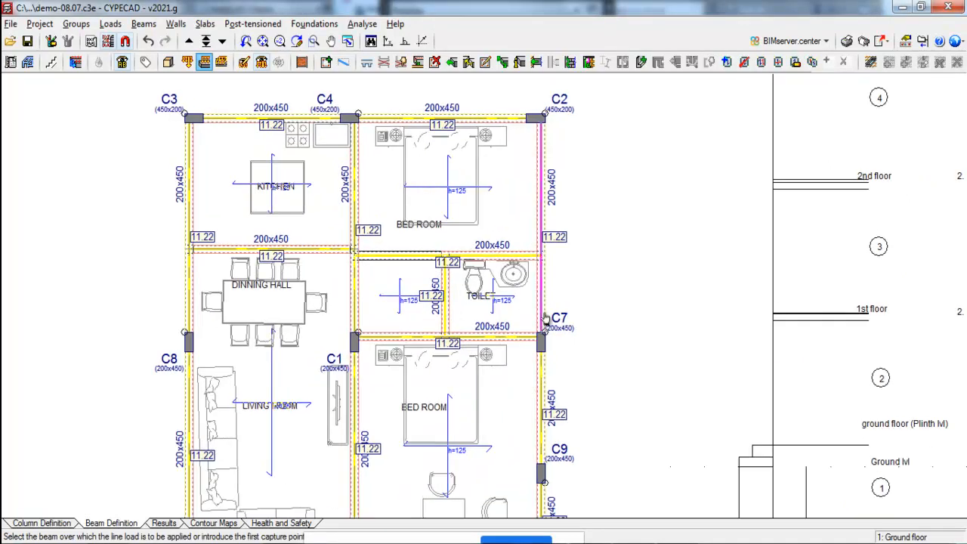
pyautogui.scroll(-1, 423, 363)
pyautogui.scroll(1, 453, 195)
pyautogui.scroll(1, 317, 192)
pyautogui.scroll(1, 316, 191)
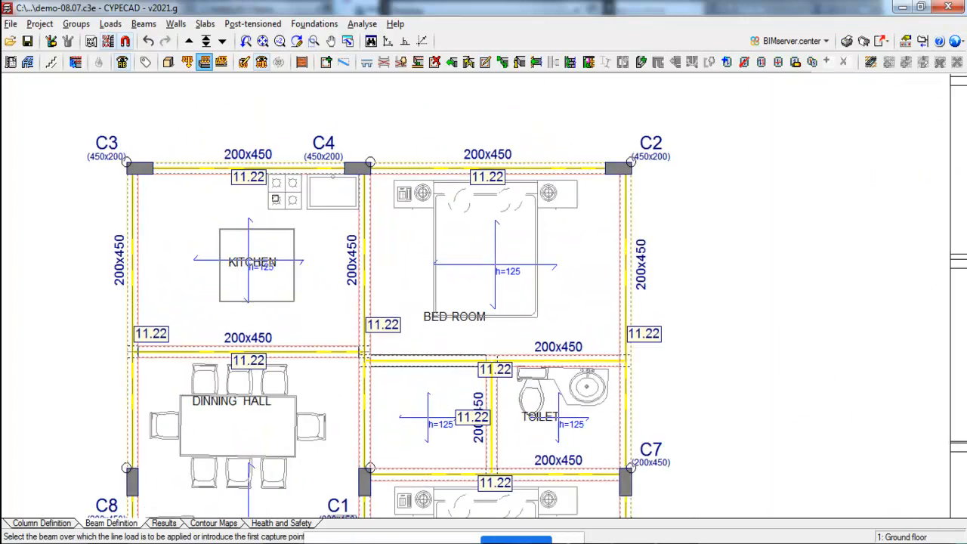
pyautogui.click(111, 24)
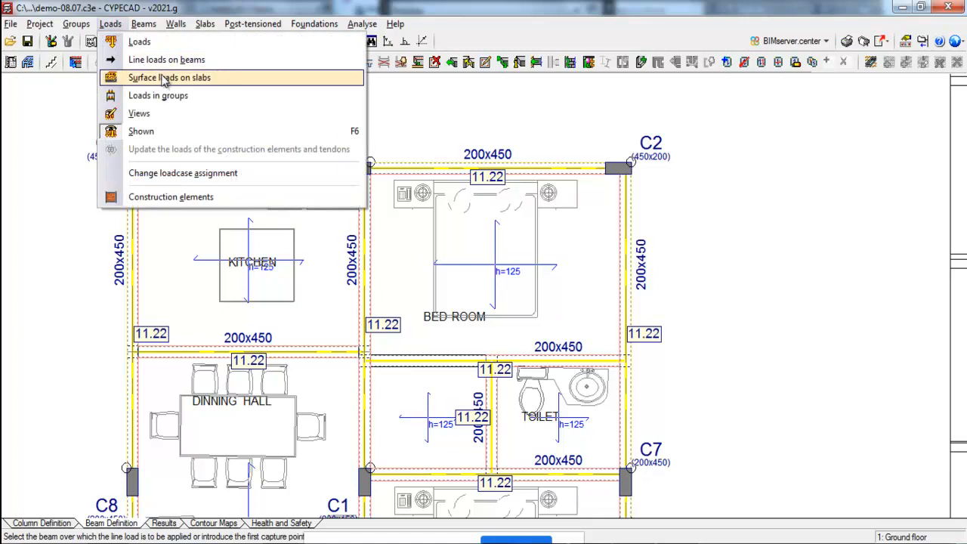
pyautogui.click(113, 41)
pyautogui.click(370, 221)
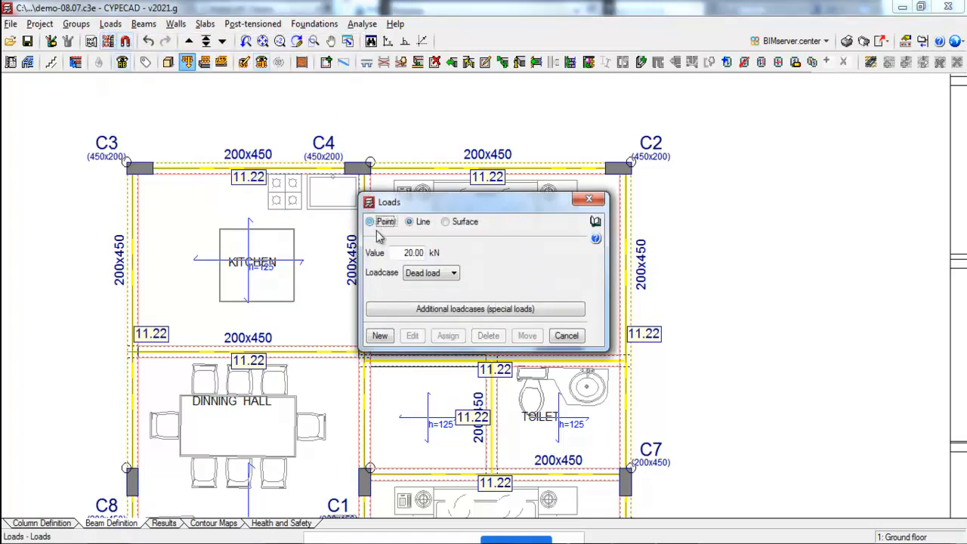
pyautogui.click(379, 335)
pyautogui.click(190, 312)
pyautogui.click(185, 217)
pyautogui.click(216, 207)
pyautogui.click(331, 296)
pyautogui.scroll(2, 263, 222)
pyautogui.scroll(1, 265, 219)
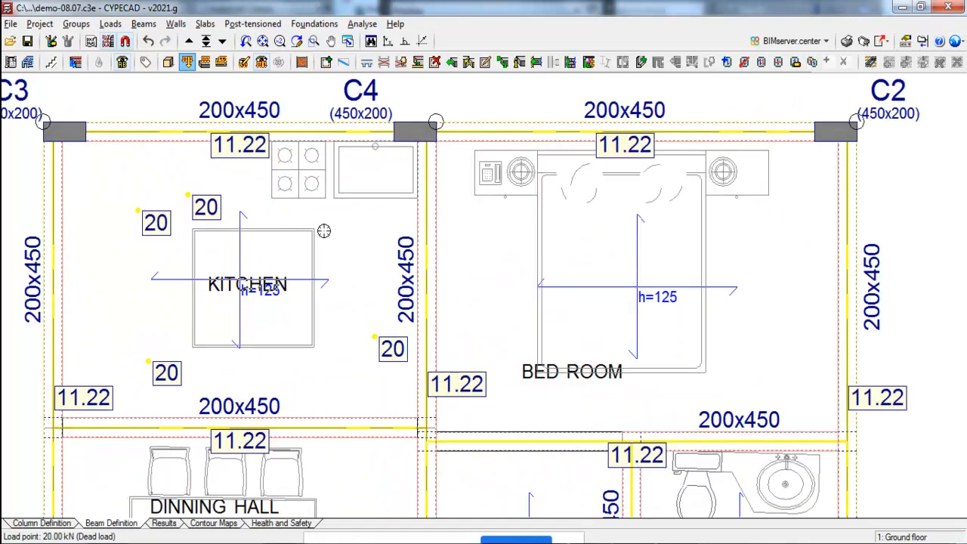
# - Add three 11.22 kN/m dead load line loads: one on each side of the kitchen table and one beside the upper bedroom's bed
pyautogui.rightClick(287, 220)
pyautogui.click(409, 221)
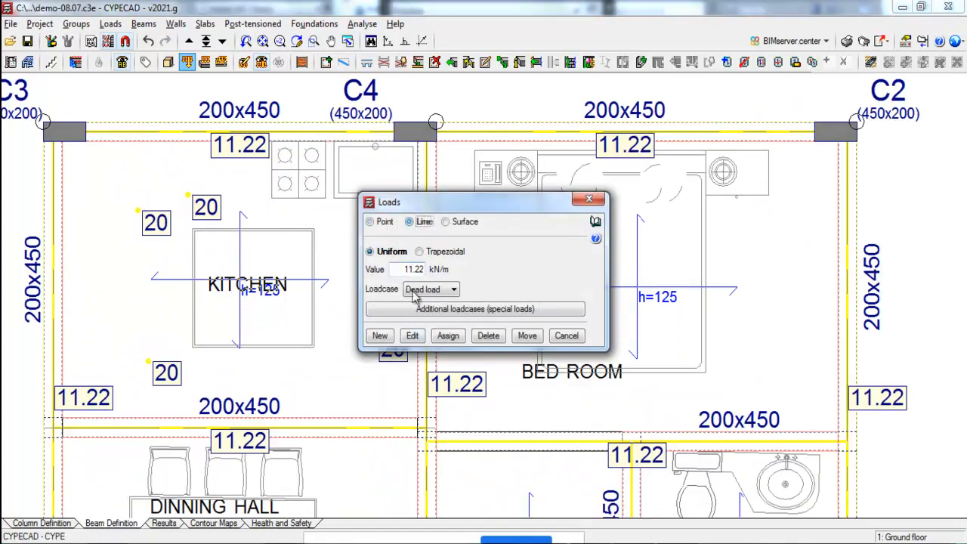
pyautogui.click(379, 335)
pyautogui.click(120, 307)
pyautogui.click(164, 259)
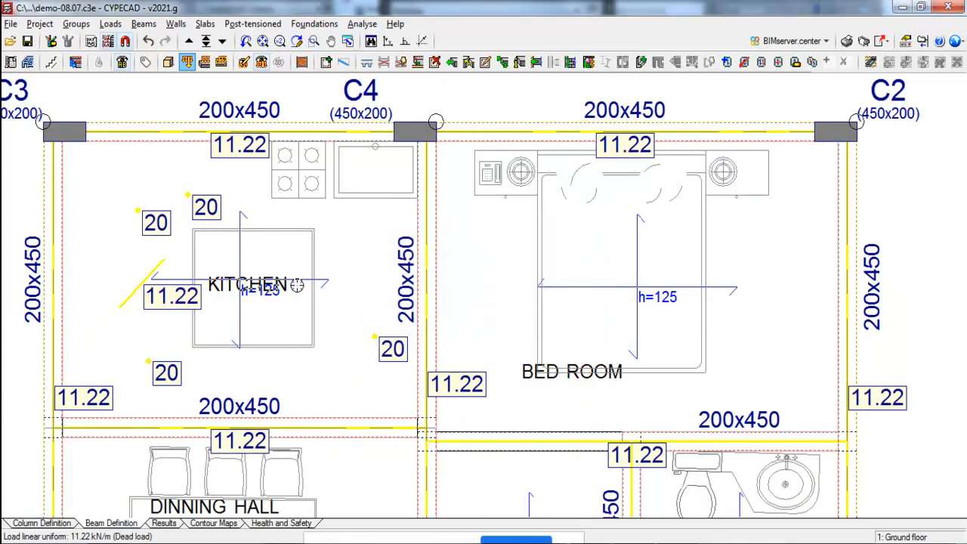
pyautogui.click(337, 221)
pyautogui.click(350, 327)
pyautogui.click(487, 288)
pyautogui.click(537, 241)
# - Add a four-sided 4.00 kN/m² dead load surface load on the upper bedroom slab, partly over the bed
pyautogui.scroll(-1, 522, 292)
pyautogui.scroll(1, 496, 263)
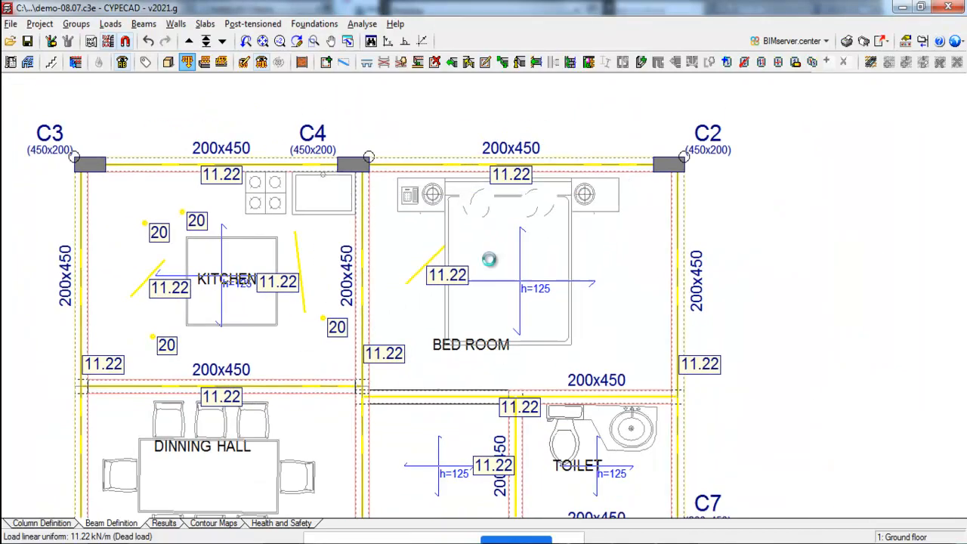
pyautogui.scroll(-1, 496, 263)
pyautogui.rightClick(491, 265)
pyautogui.click(450, 224)
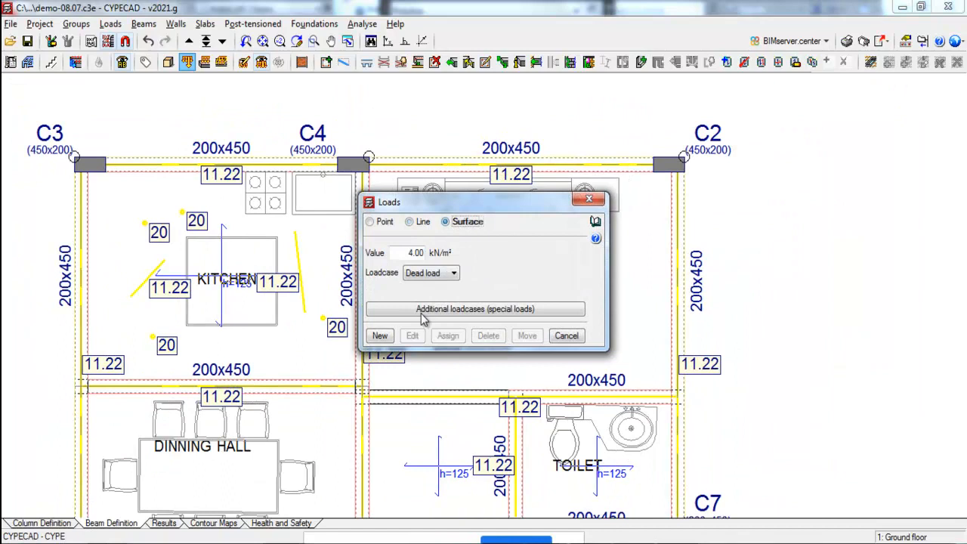
pyautogui.click(379, 337)
pyautogui.click(539, 260)
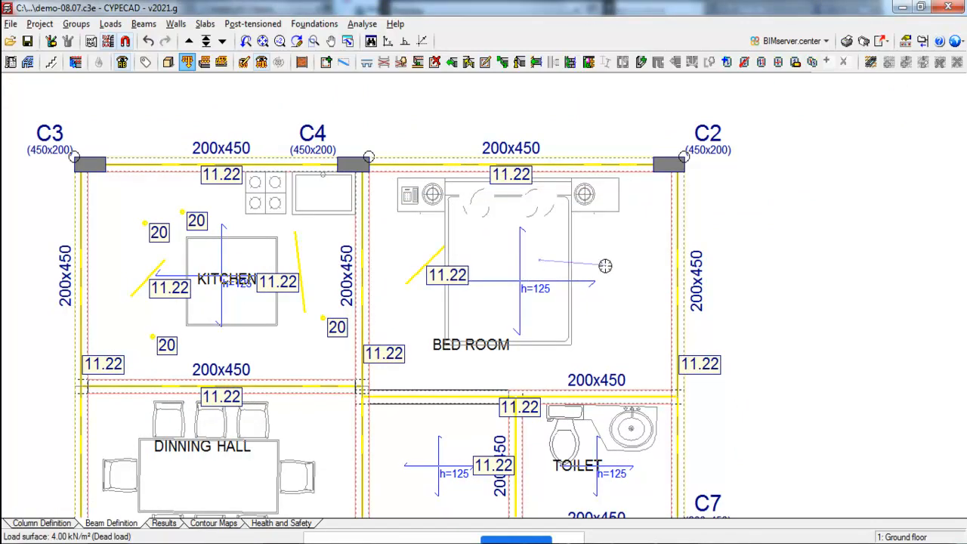
pyautogui.click(633, 245)
pyautogui.click(643, 309)
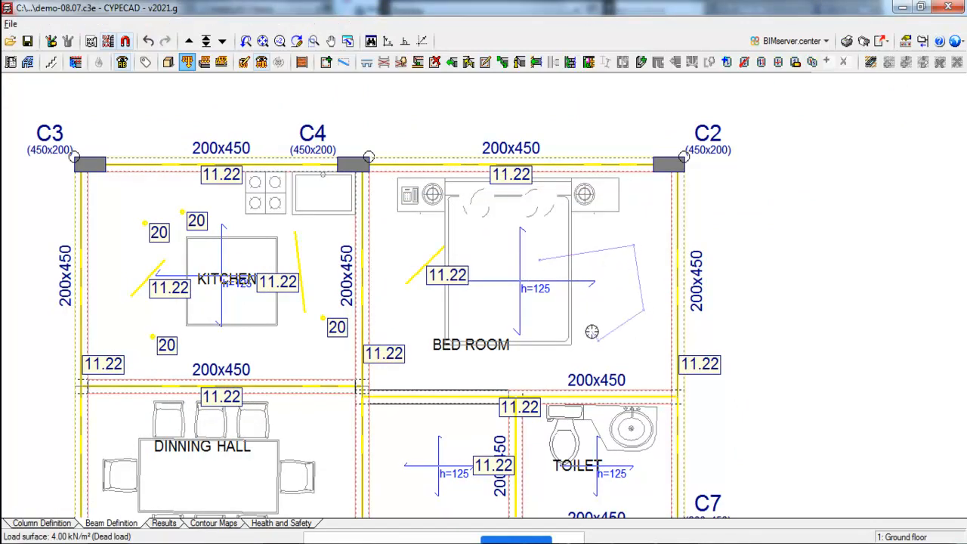
pyautogui.click(594, 339)
pyautogui.rightClick(594, 339)
pyautogui.scroll(2, 649, 291)
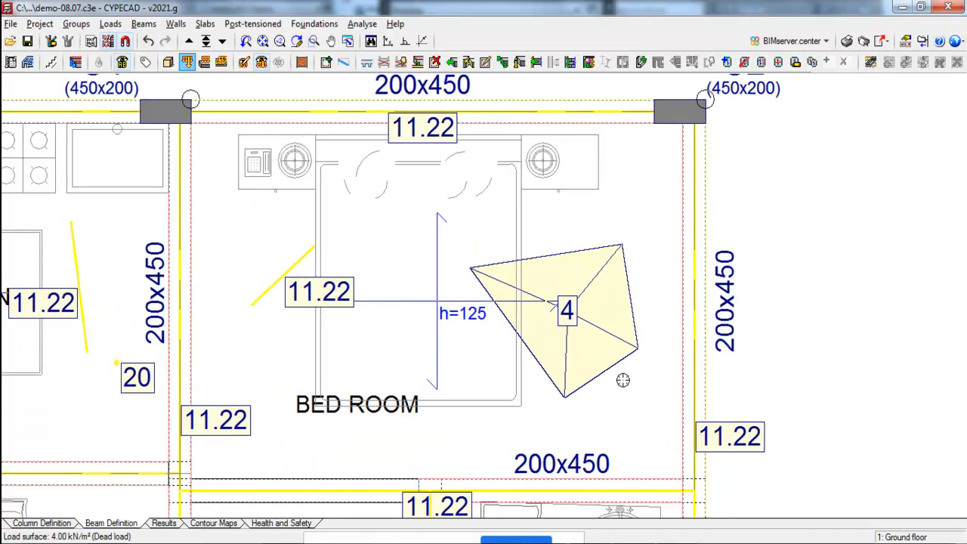
pyautogui.scroll(-2, 639, 253)
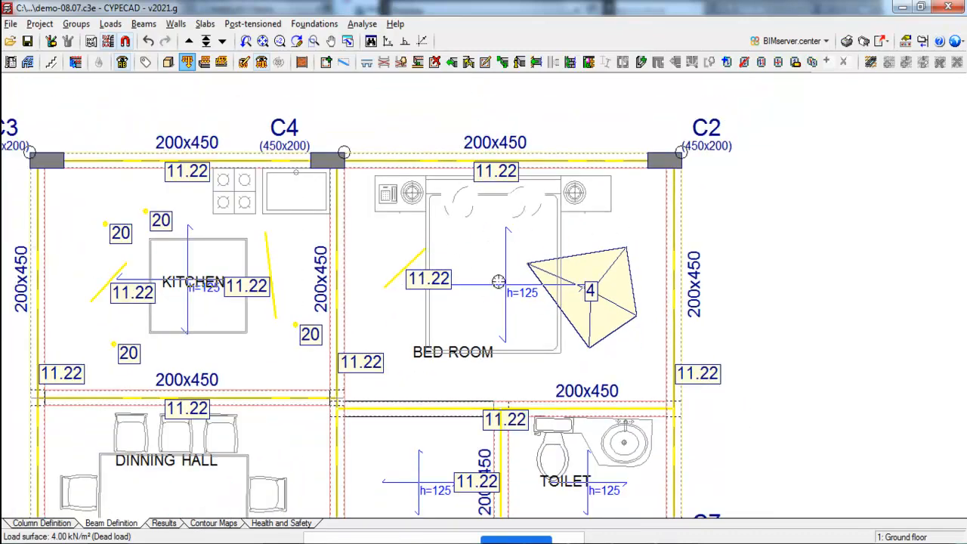
pyautogui.scroll(-1, 499, 258)
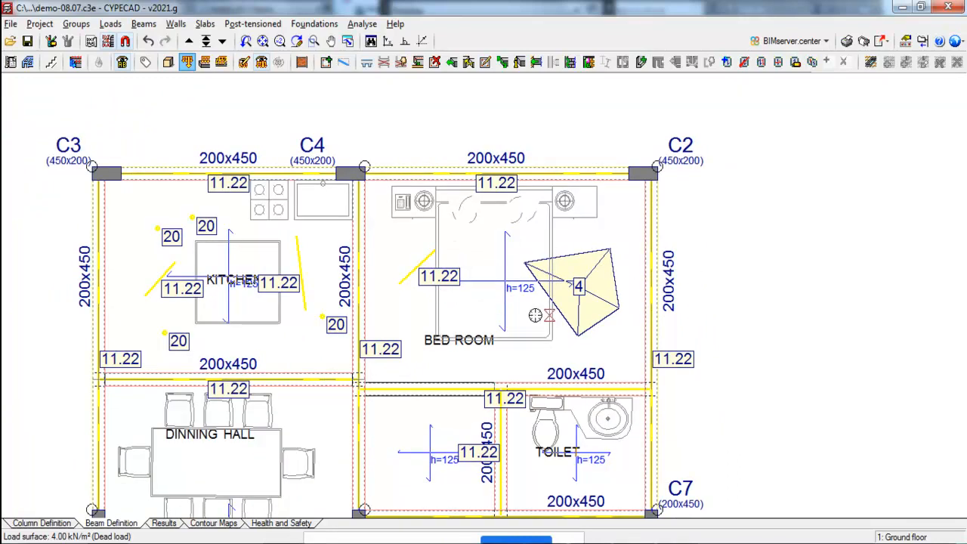
pyautogui.scroll(3, 608, 295)
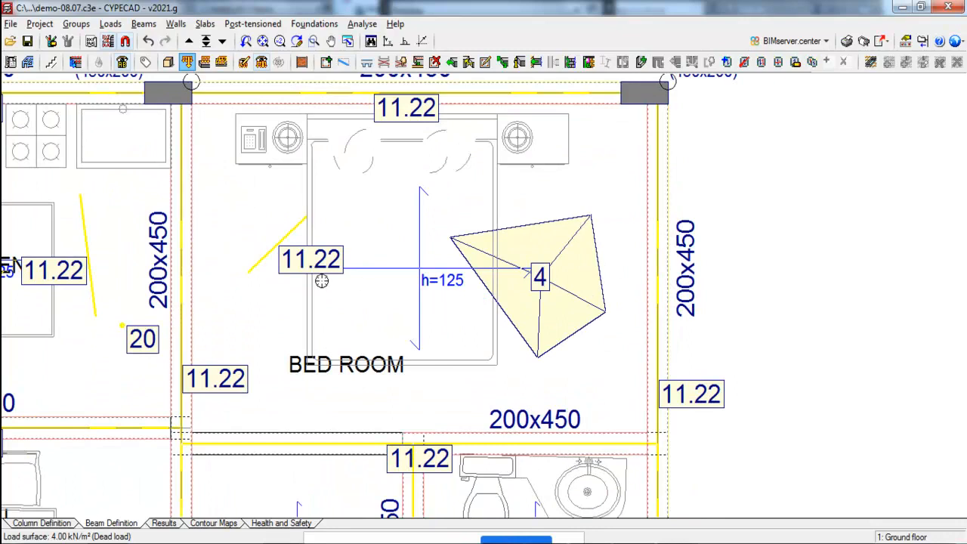
pyautogui.scroll(-3, 603, 259)
pyautogui.scroll(2, 152, 242)
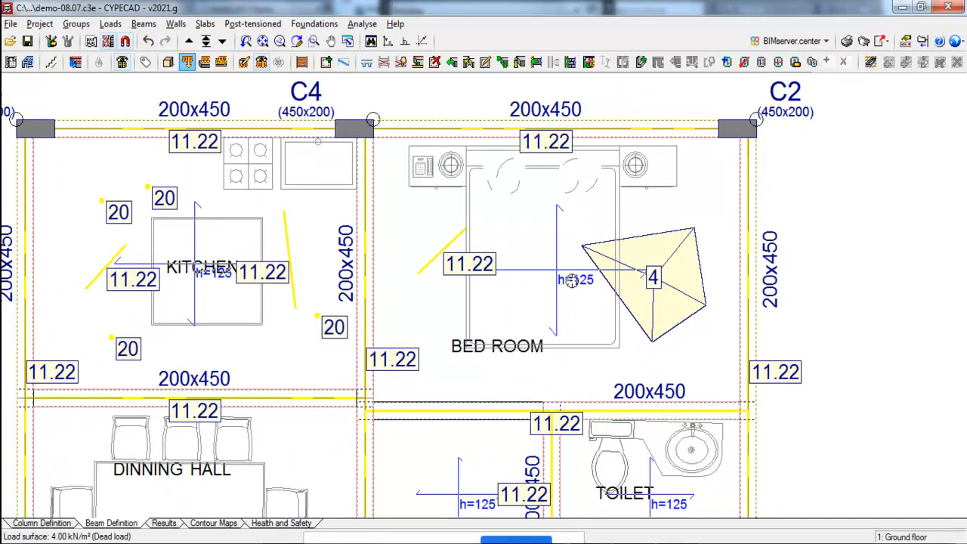
pyautogui.scroll(-2, 388, 261)
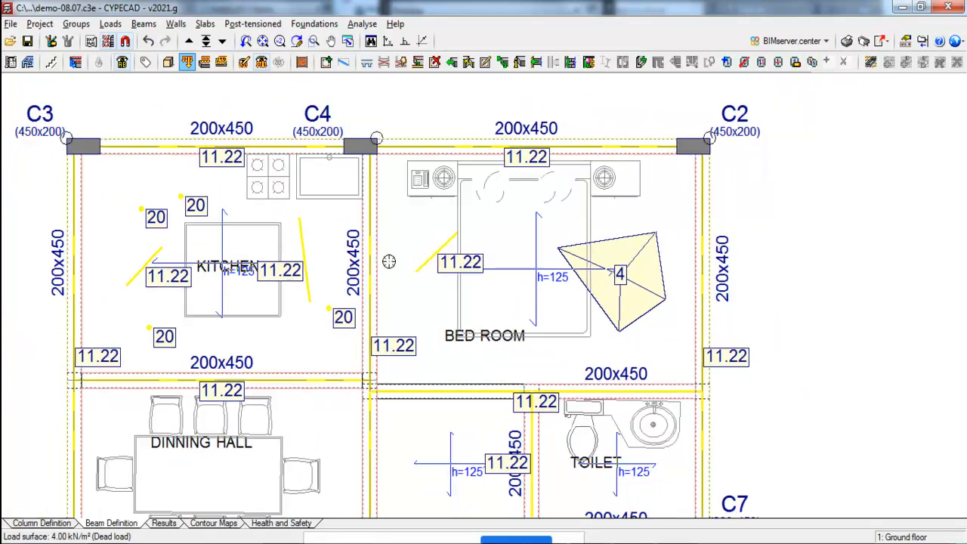
# - Delete the surface load from the upper bedroom slab
pyautogui.click(111, 24)
pyautogui.click(136, 39)
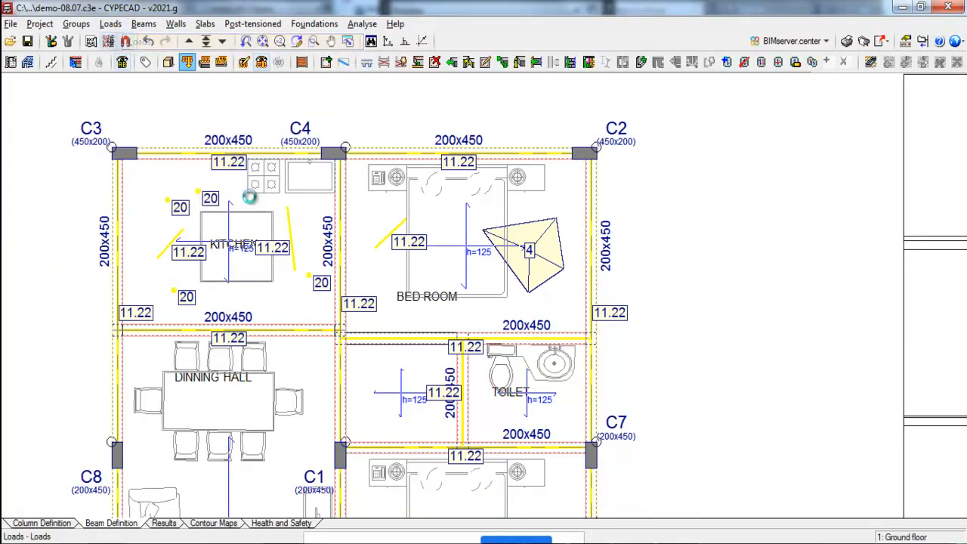
pyautogui.click(495, 335)
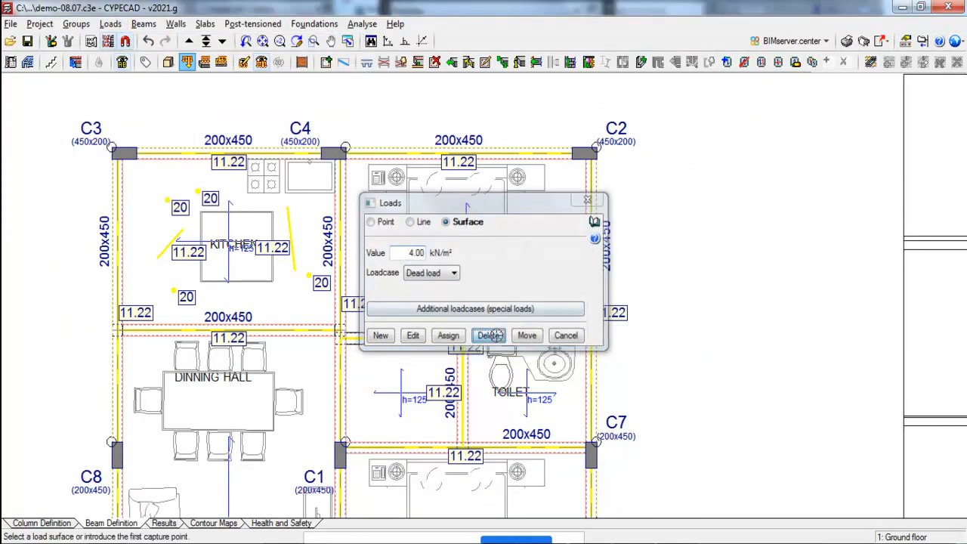
pyautogui.click(451, 176)
pyautogui.click(617, 309)
# - Delete the three line loads drawn on the kitchen and bedroom slabs, keeping those on the beams
pyautogui.click(414, 221)
pyautogui.click(495, 347)
pyautogui.click(168, 190)
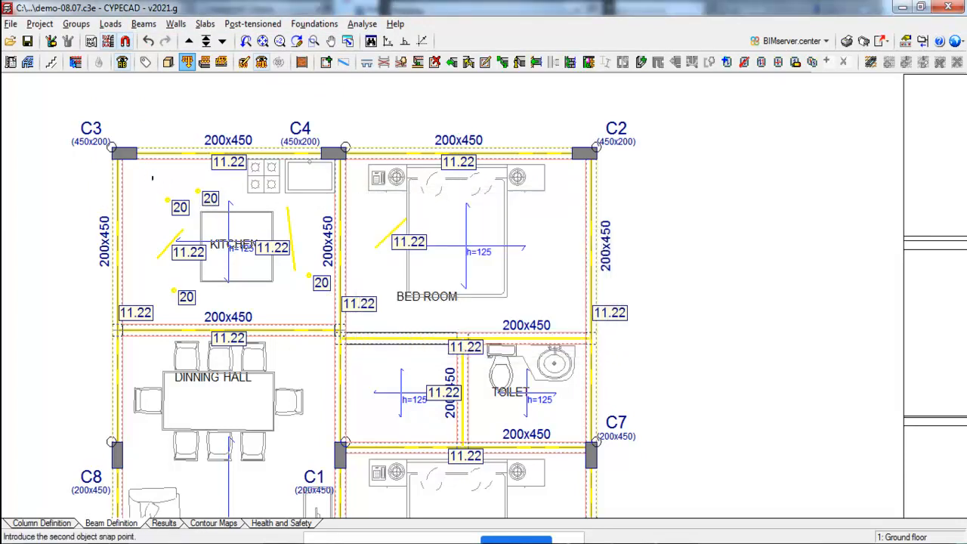
pyautogui.click(444, 305)
# - Delete the four point loads around the kitchen table and close the load settings
pyautogui.click(370, 219)
pyautogui.click(483, 337)
pyautogui.click(142, 174)
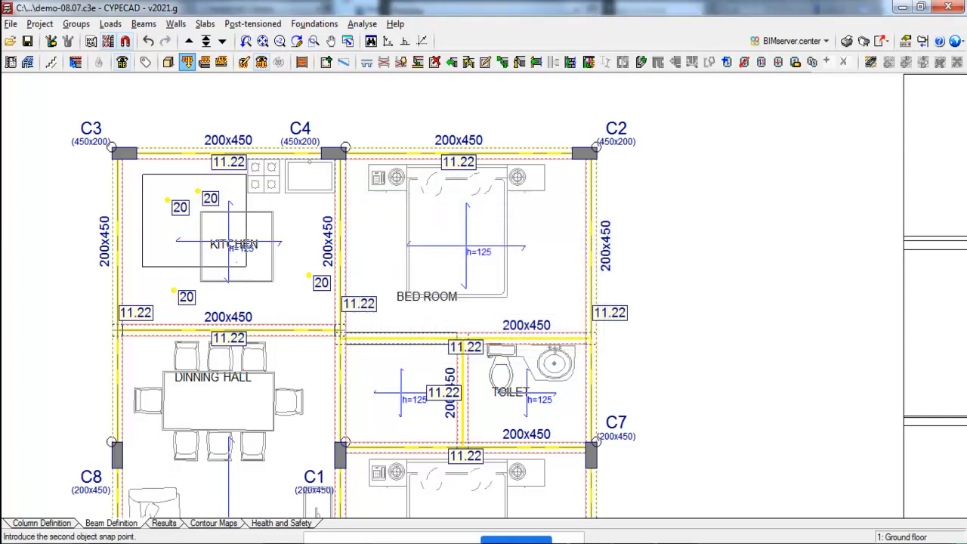
pyautogui.click(329, 306)
pyautogui.click(570, 339)
# - Go up to the Floor 1 group and copy the ground floor's beams, slabs and loads into it, replacing its existing data
pyautogui.scroll(-3, 236, 194)
pyautogui.scroll(1, 322, 338)
pyautogui.scroll(-1, 321, 352)
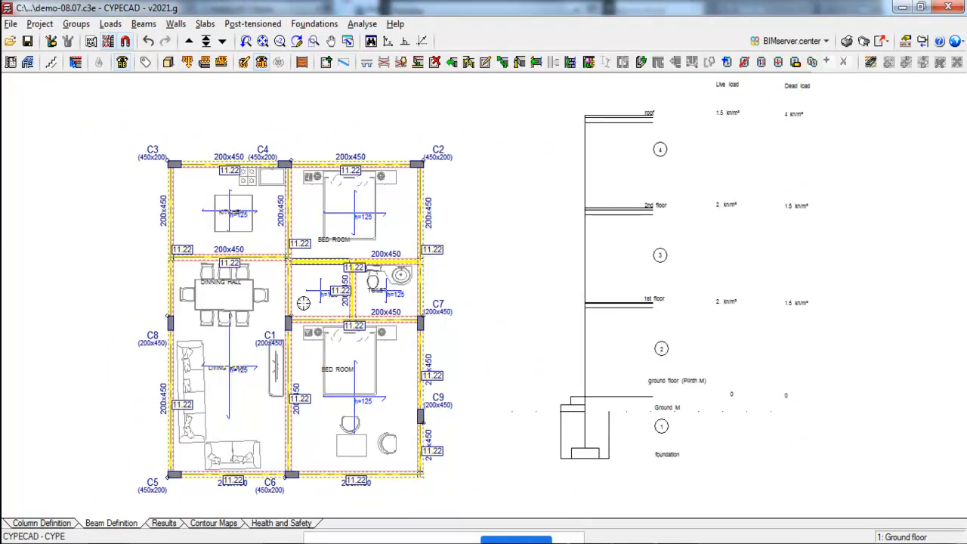
pyautogui.click(189, 41)
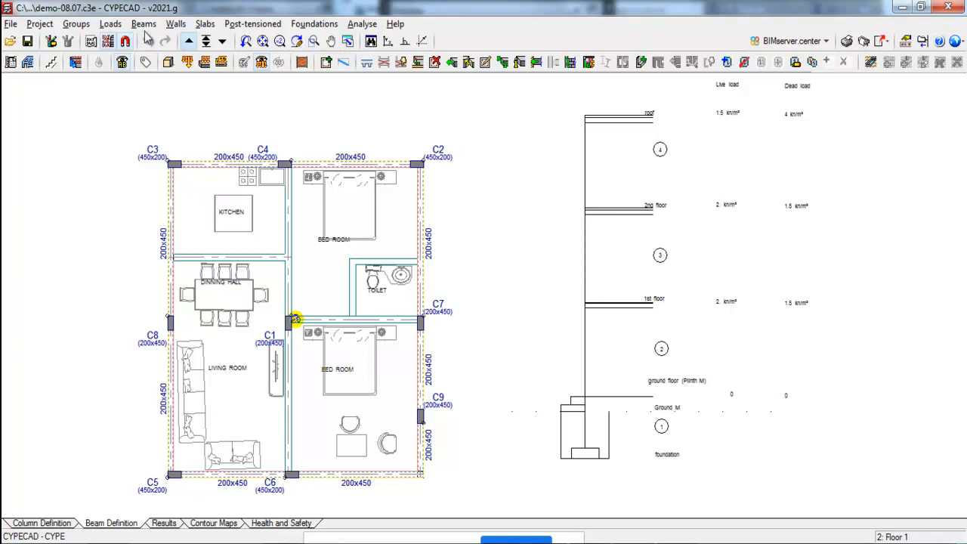
pyautogui.click(75, 23)
pyautogui.click(121, 85)
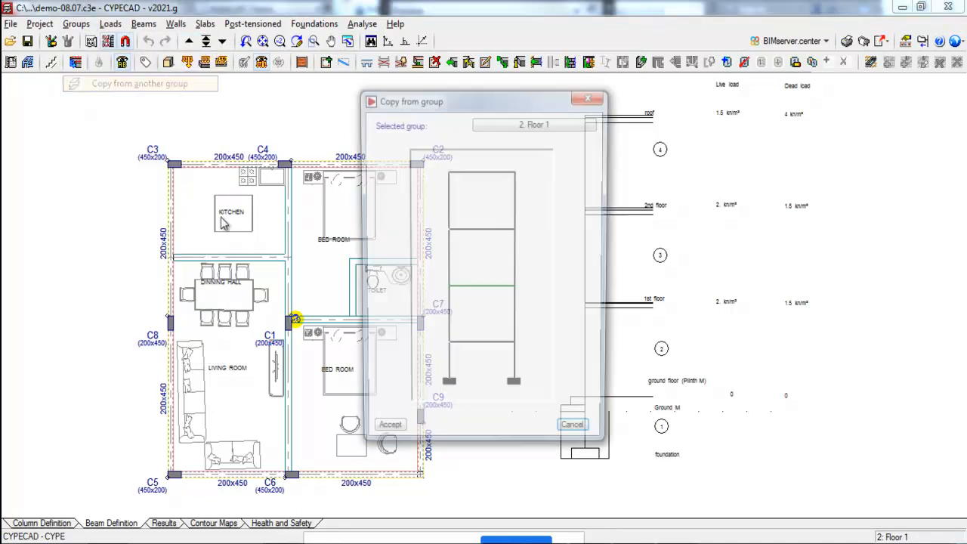
pyautogui.click(483, 349)
pyautogui.click(481, 349)
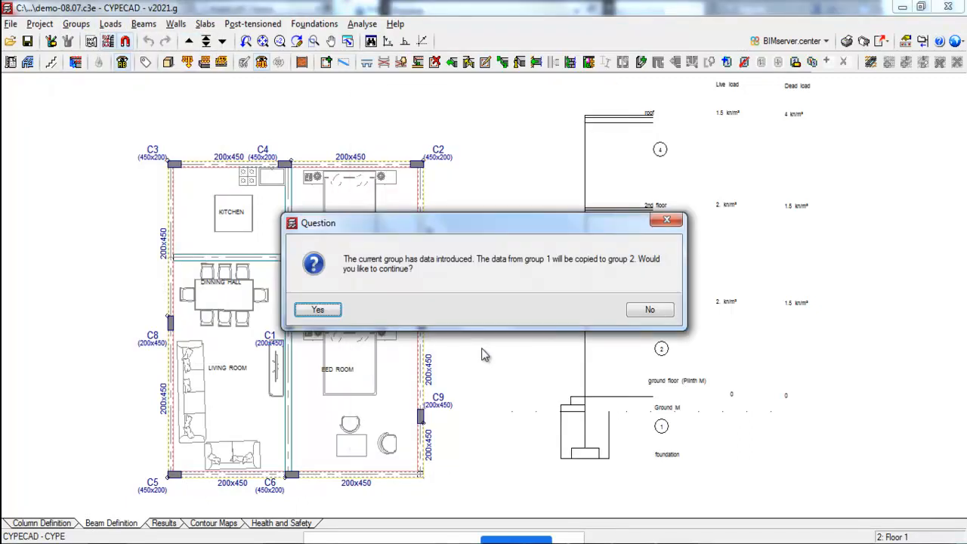
pyautogui.click(319, 309)
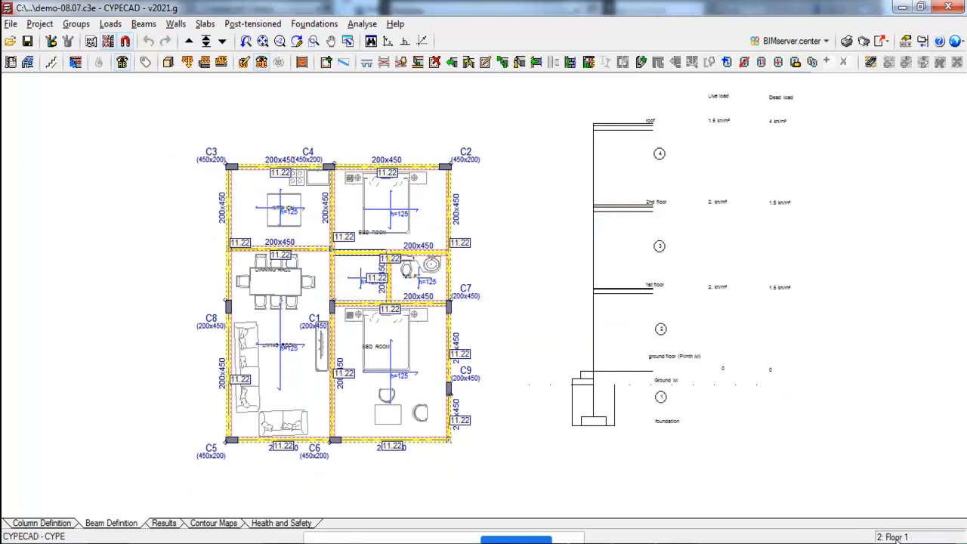
# - Check the beams and slabs copied to Floor 1 in the 3D view of the building
pyautogui.click(167, 62)
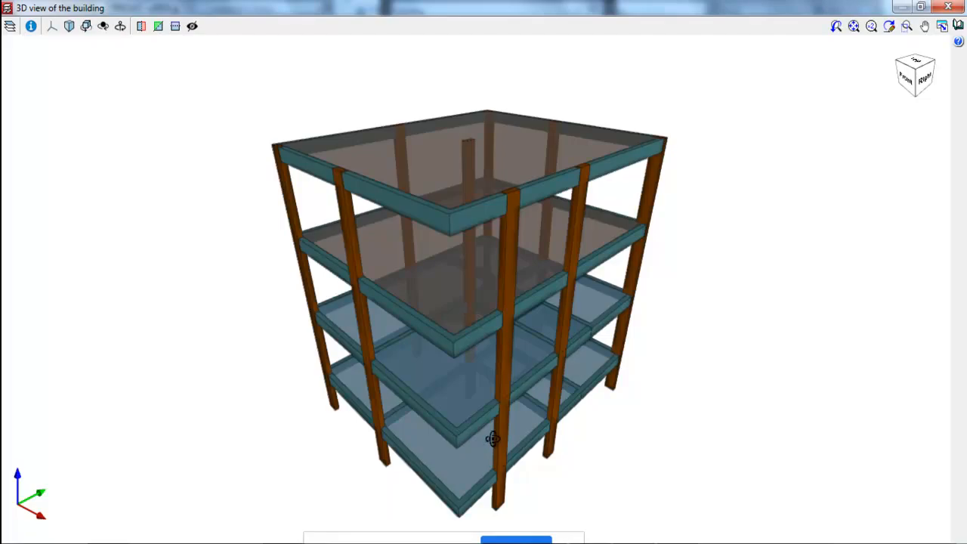
pyautogui.moveTo(493, 427)
pyautogui.mouseDown()
pyautogui.moveTo(486, 413)
pyautogui.moveTo(439, 406)
pyautogui.moveTo(477, 419)
pyautogui.mouseUp()
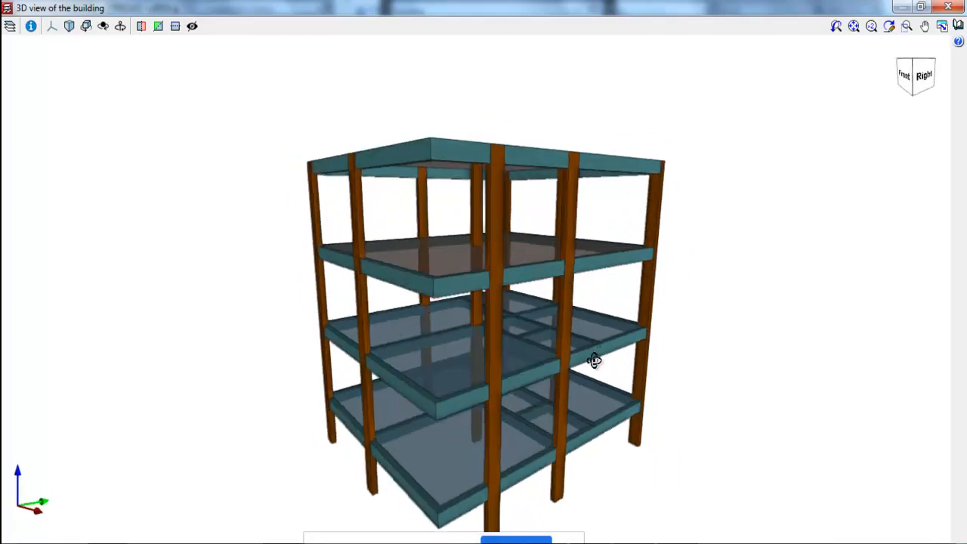
pyautogui.moveTo(593, 360); pyautogui.dragTo(595, 362)
pyautogui.click(947, 6)
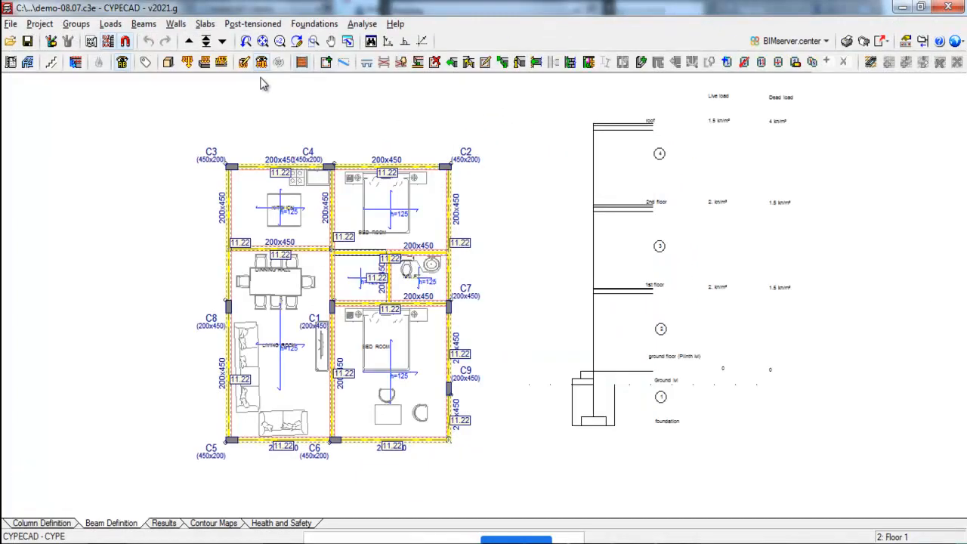
# - Go up to the Floor 2 group and copy the Floor 1 group's data into it, replacing its existing data
pyautogui.click(189, 41)
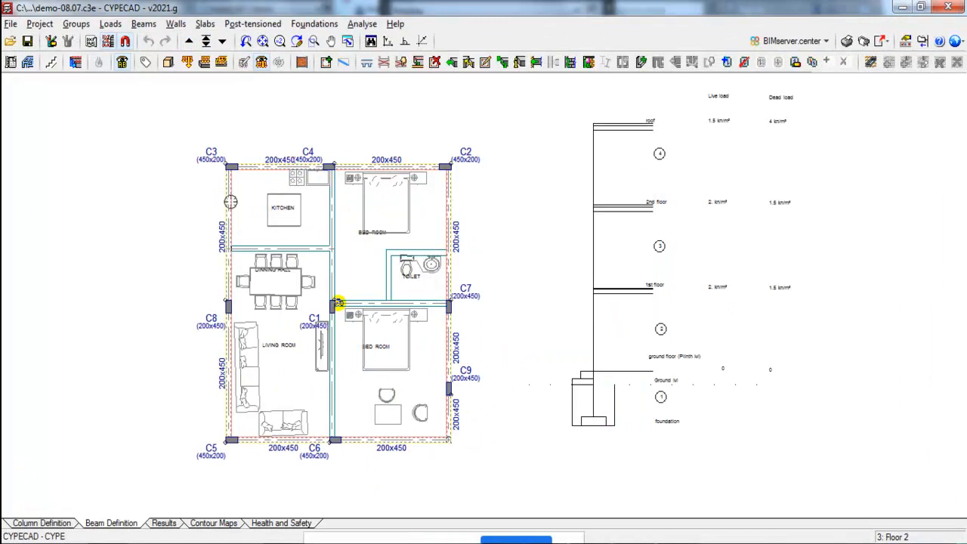
pyautogui.click(75, 24)
pyautogui.click(140, 83)
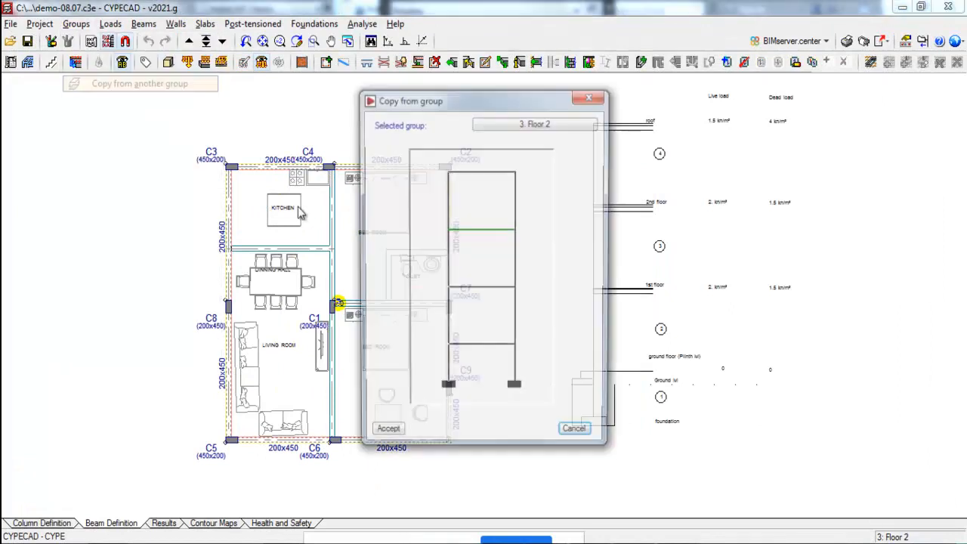
pyautogui.click(492, 287)
pyautogui.click(318, 308)
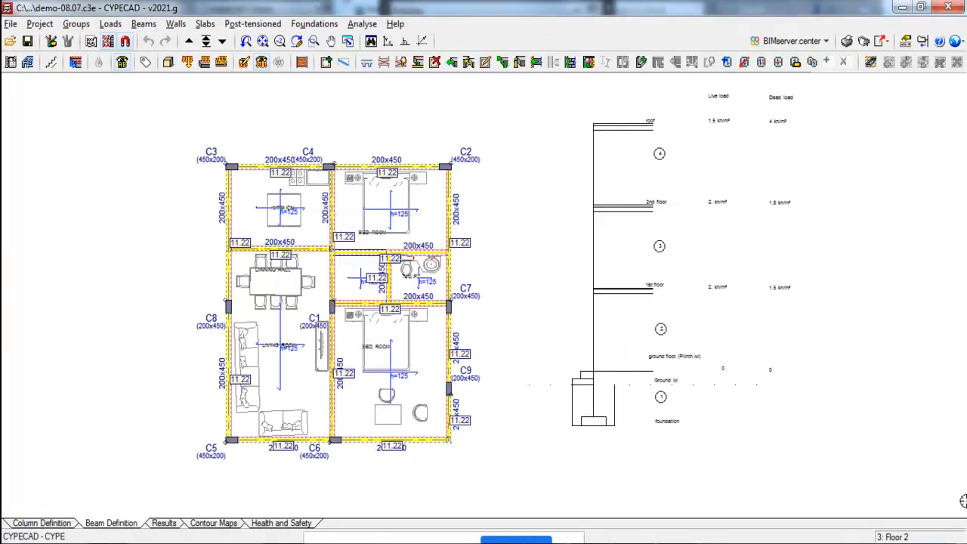
# - Go up to the Roof group and copy the Floor 2 group's data into it, replacing its existing data
pyautogui.click(189, 41)
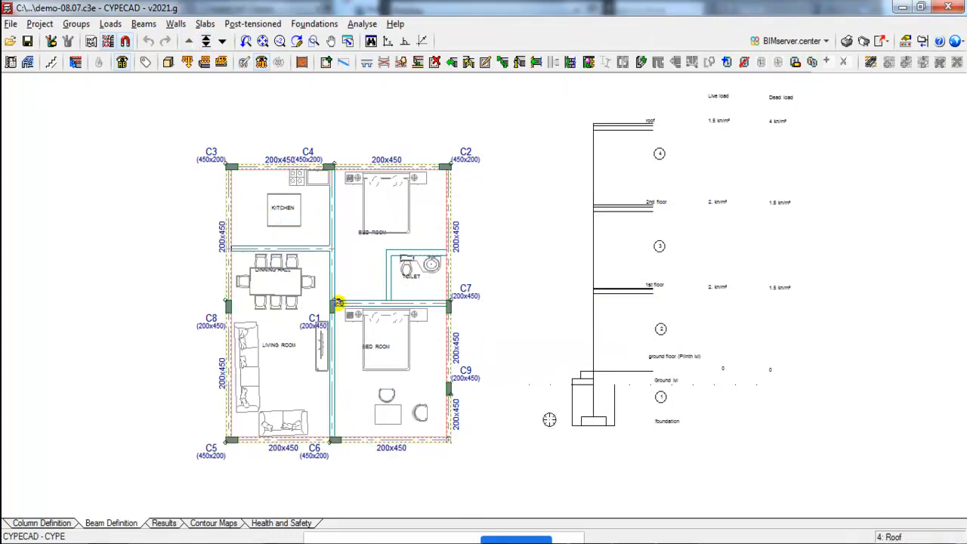
pyautogui.click(76, 24)
pyautogui.click(98, 71)
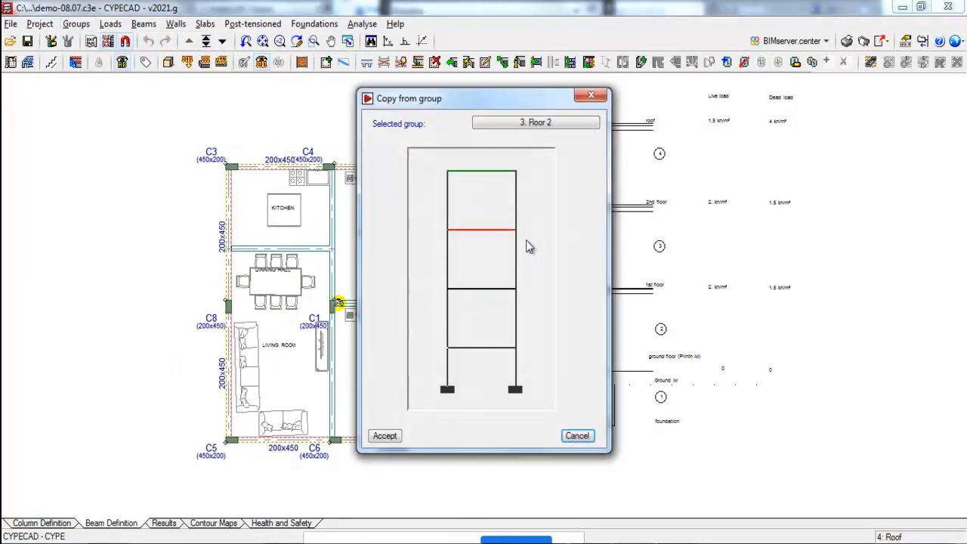
pyautogui.click(384, 436)
pyautogui.click(332, 310)
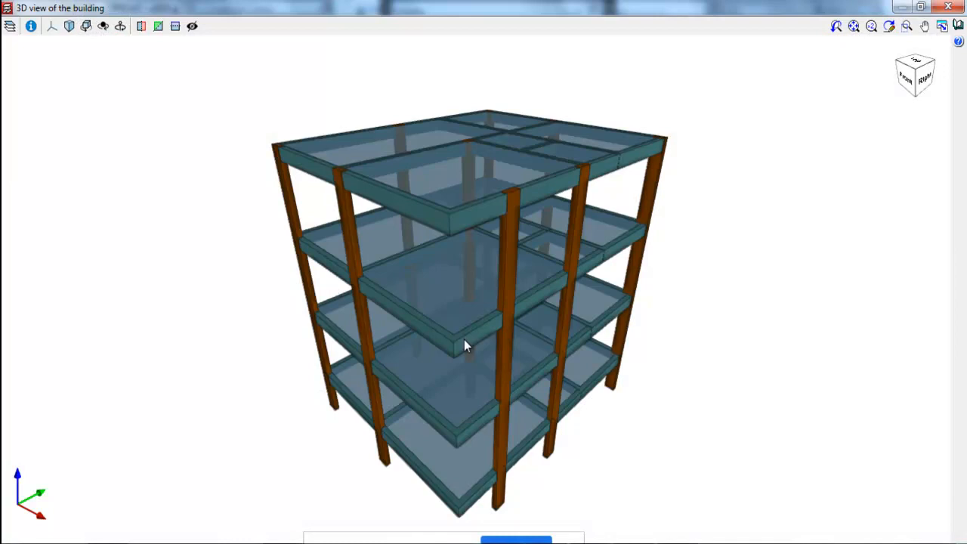
# - Inspect the beams and slab panels on all floors and the roof in the 3D view of the building
pyautogui.scroll(-2, 389, 269)
pyautogui.scroll(4, 528, 358)
pyautogui.moveTo(492, 323); pyautogui.dragTo(540, 345, button='middle')
pyautogui.scroll(-3, 572, 349)
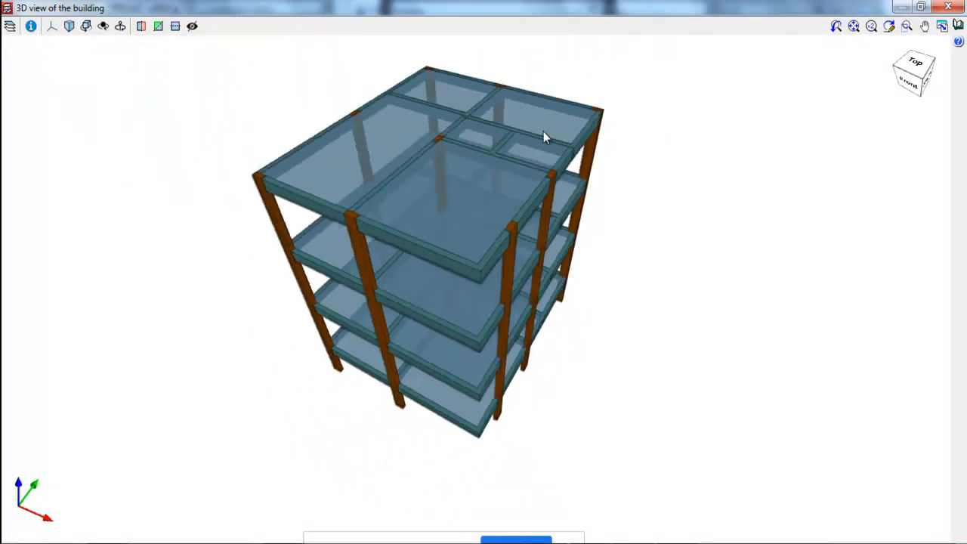
pyautogui.scroll(2, 544, 147)
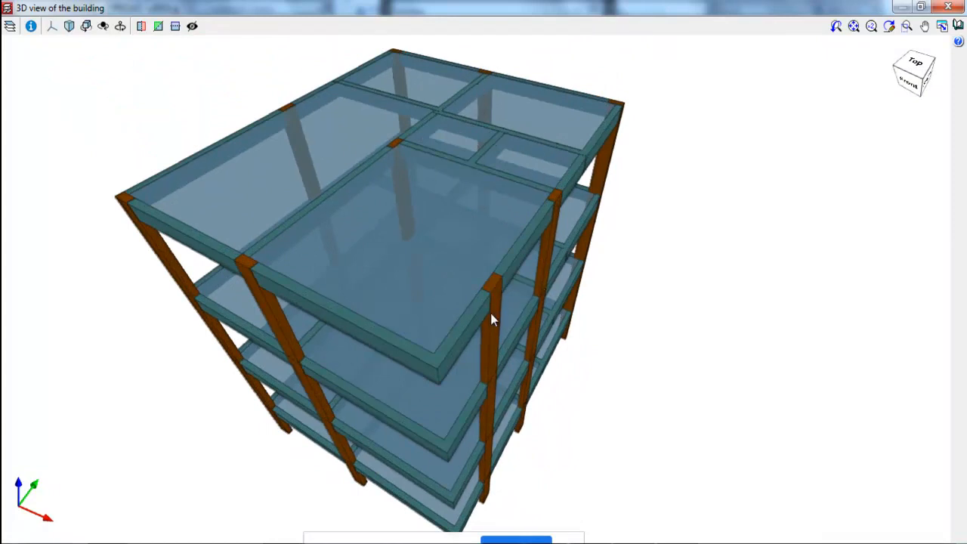
pyautogui.moveTo(436, 314)
pyautogui.mouseDown(button='middle')
pyautogui.moveTo(466, 294)
pyautogui.moveTo(521, 285)
pyautogui.moveTo(631, 291)
pyautogui.mouseUp(button='middle')
pyautogui.scroll(-2, 616, 230)
pyautogui.moveTo(551, 357)
pyautogui.mouseDown(button='middle')
pyautogui.moveTo(522, 332)
pyautogui.moveTo(426, 344)
pyautogui.moveTo(366, 337)
pyautogui.mouseUp(button='middle')
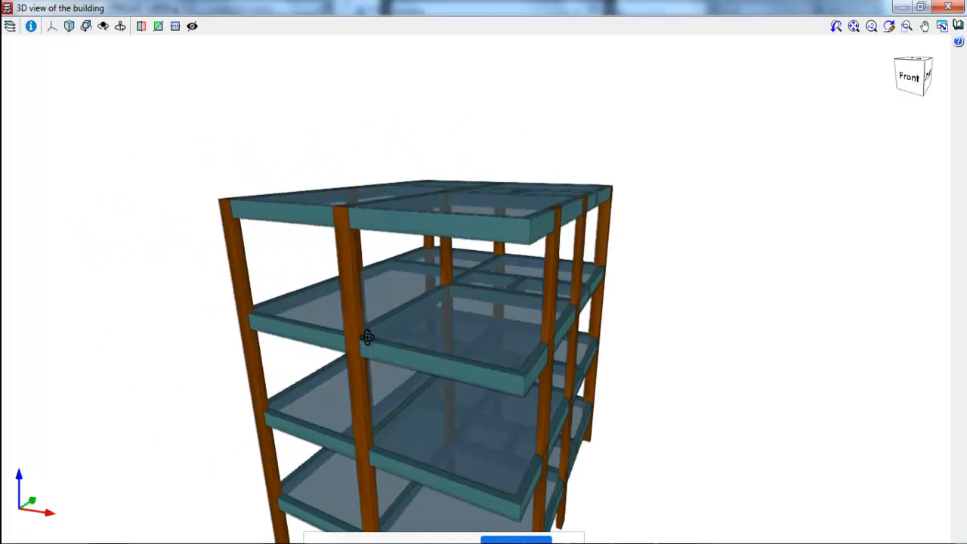
pyautogui.scroll(-3, 367, 337)
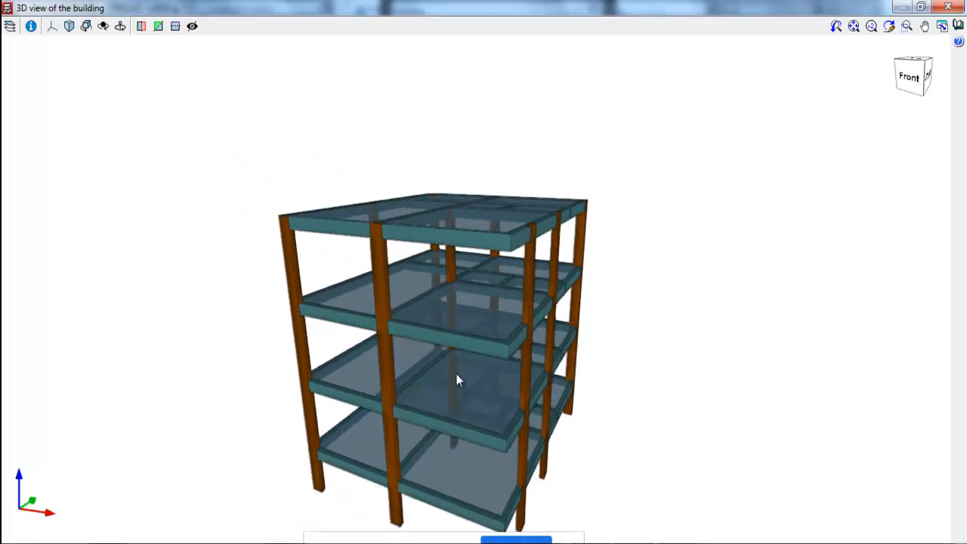
pyautogui.moveTo(455, 373); pyautogui.dragTo(462, 386, button='middle')
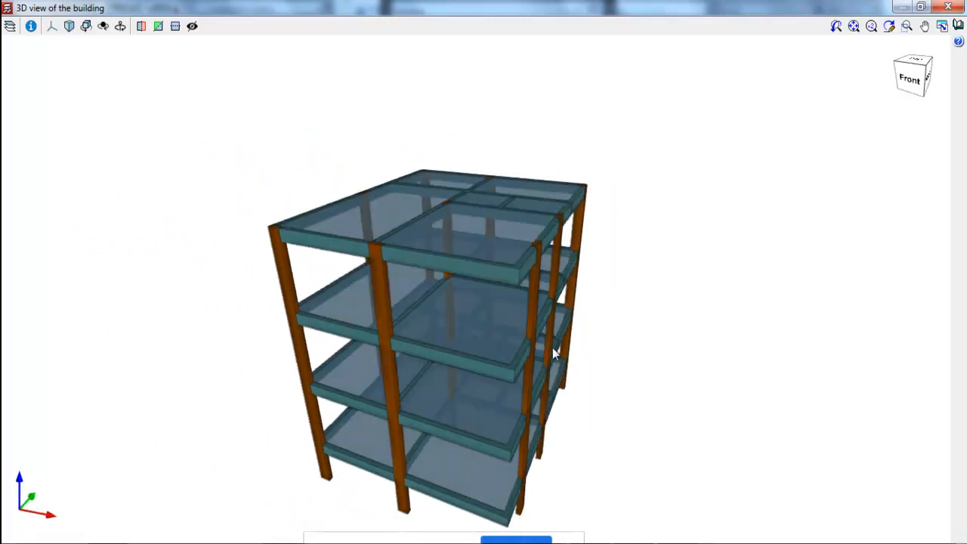
# - Leave the 3D view of the building and look over the Roof group's plan
pyautogui.click(947, 7)
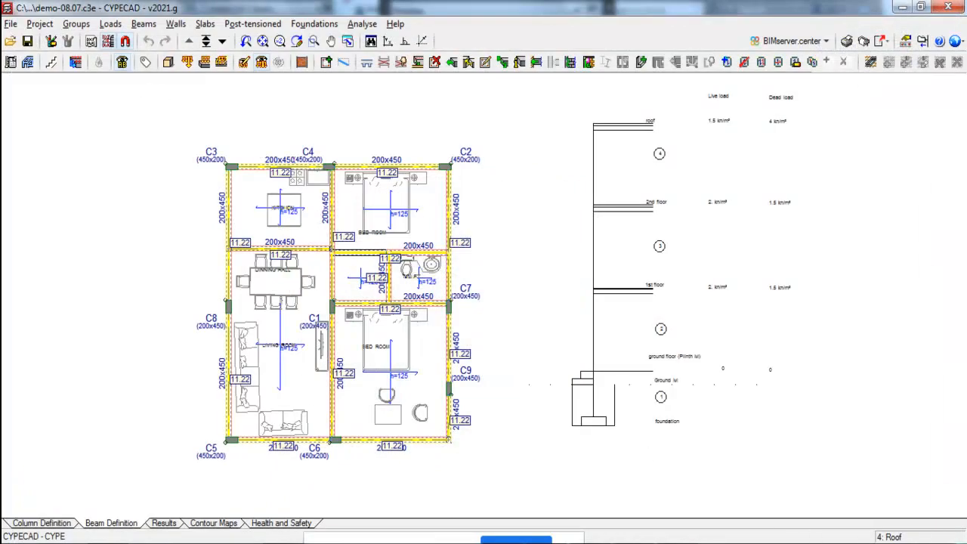
pyautogui.moveTo(649, 540)
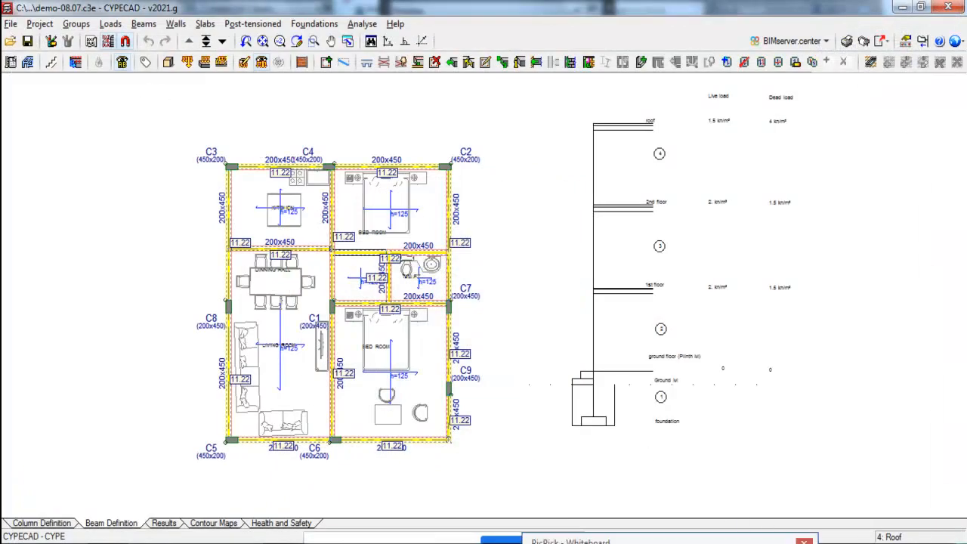
pyautogui.moveTo(889, 450); pyautogui.dragTo(888, 526)
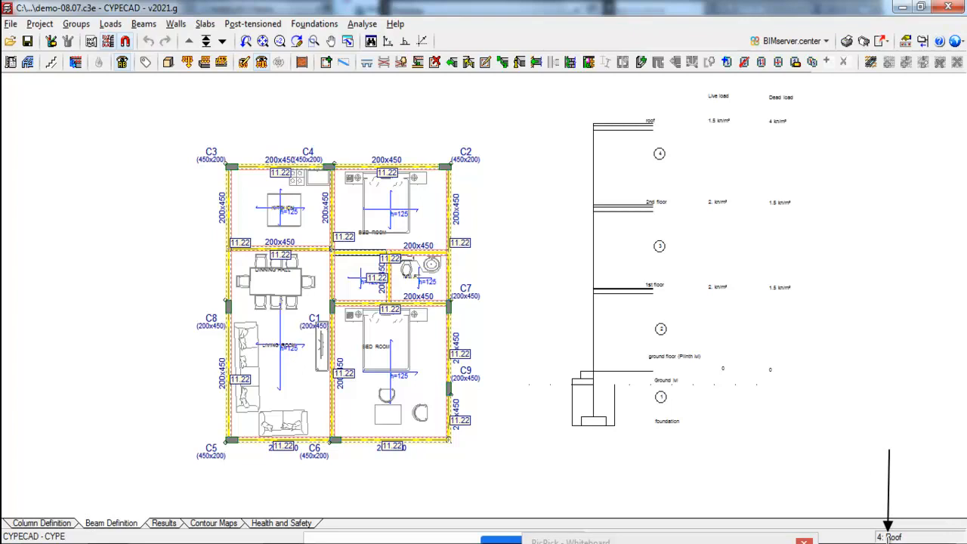
pyautogui.press('Escape')
pyautogui.scroll(3, 346, 140)
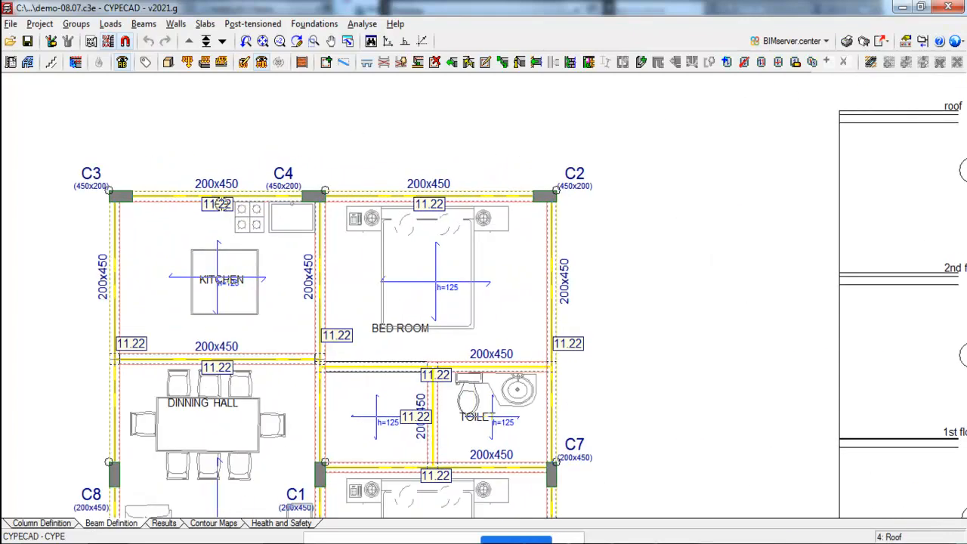
pyautogui.scroll(-4, 425, 174)
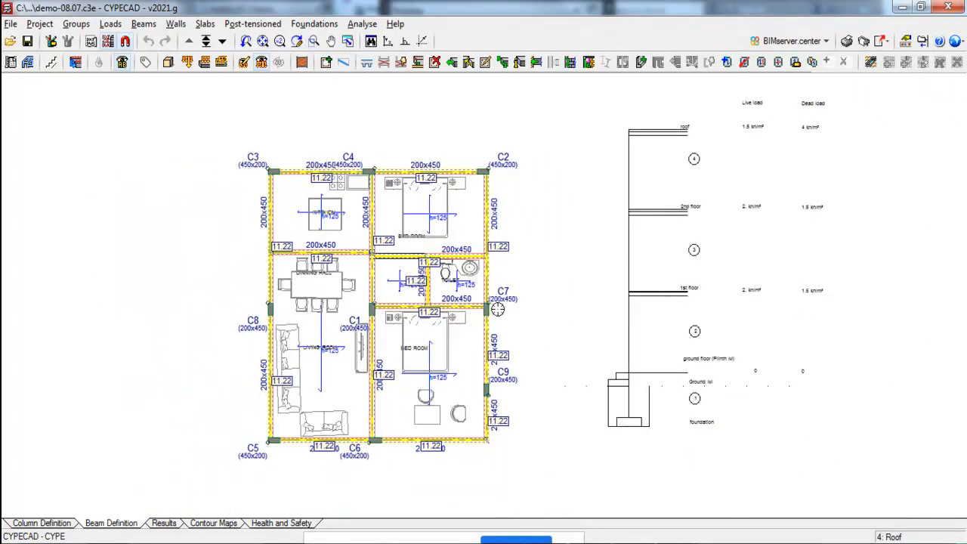
pyautogui.scroll(2, 513, 242)
# - Delete all line loads from the beams of the Roof group
pyautogui.click(110, 23)
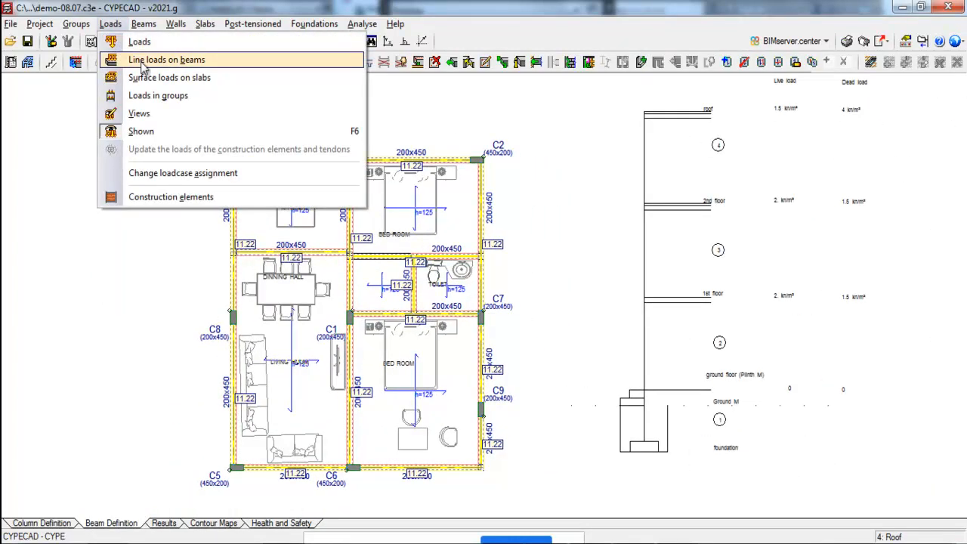
pyautogui.click(139, 42)
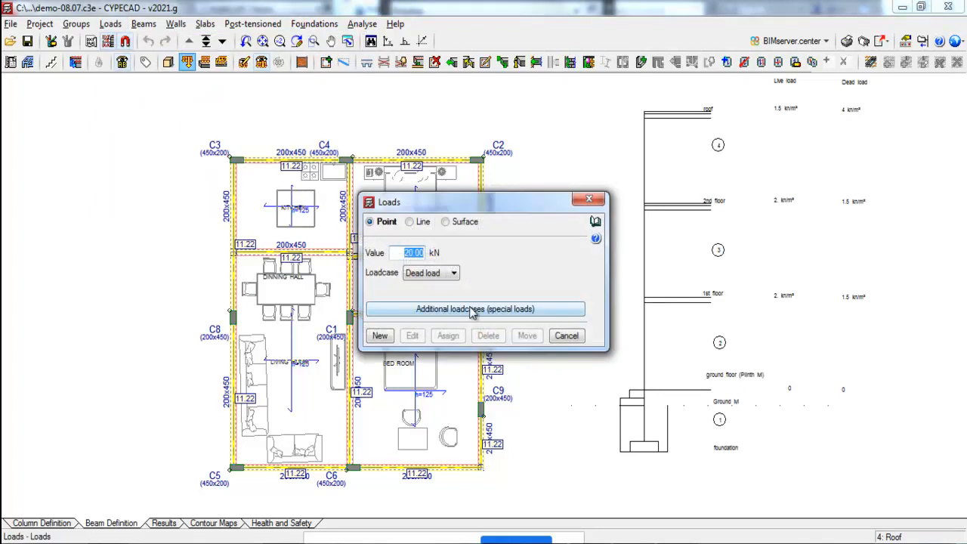
pyautogui.click(414, 221)
pyautogui.click(487, 334)
pyautogui.click(190, 132)
pyautogui.click(510, 489)
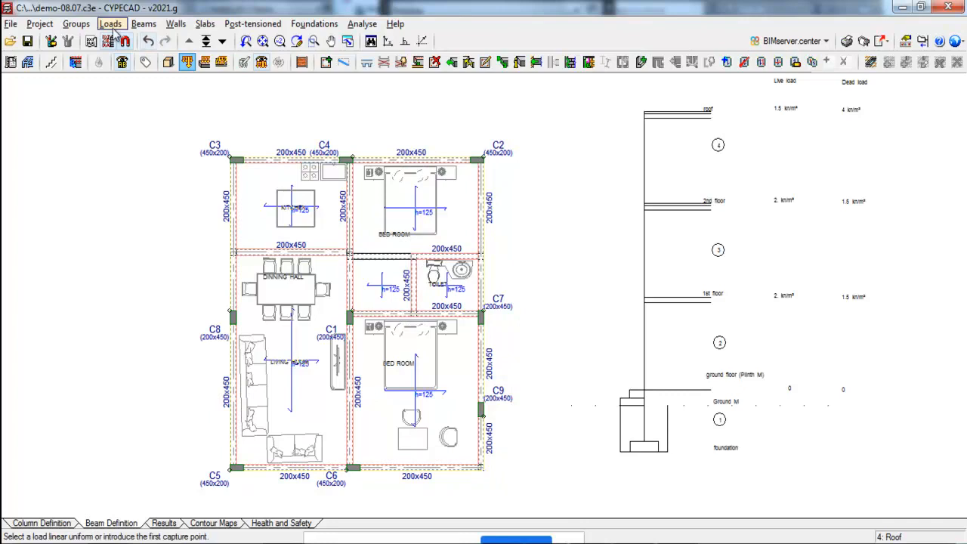
# - Apply a 2.2 kN/m dead line load to all perimeter beams of the Roof group
pyautogui.click(110, 23)
pyautogui.click(159, 60)
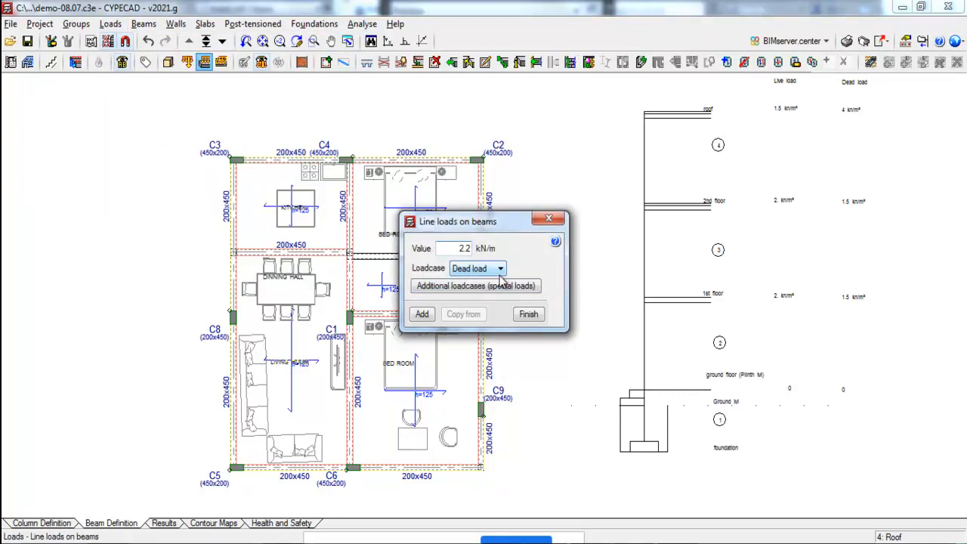
pyautogui.click(423, 314)
pyautogui.click(334, 164)
pyautogui.click(362, 162)
pyautogui.click(231, 234)
pyautogui.click(233, 392)
pyautogui.click(302, 468)
pyautogui.click(429, 474)
pyautogui.click(482, 447)
pyautogui.click(484, 377)
pyautogui.click(481, 293)
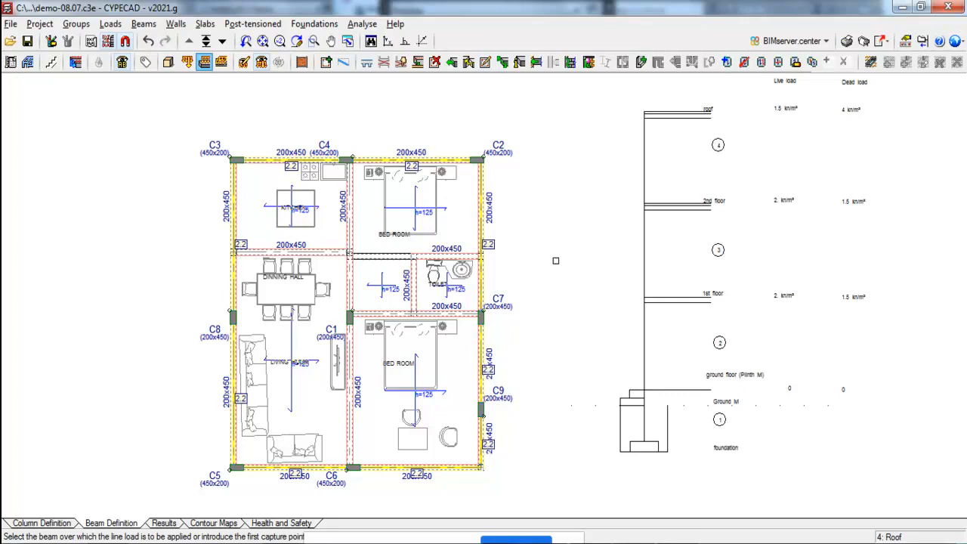
pyautogui.scroll(1, 574, 261)
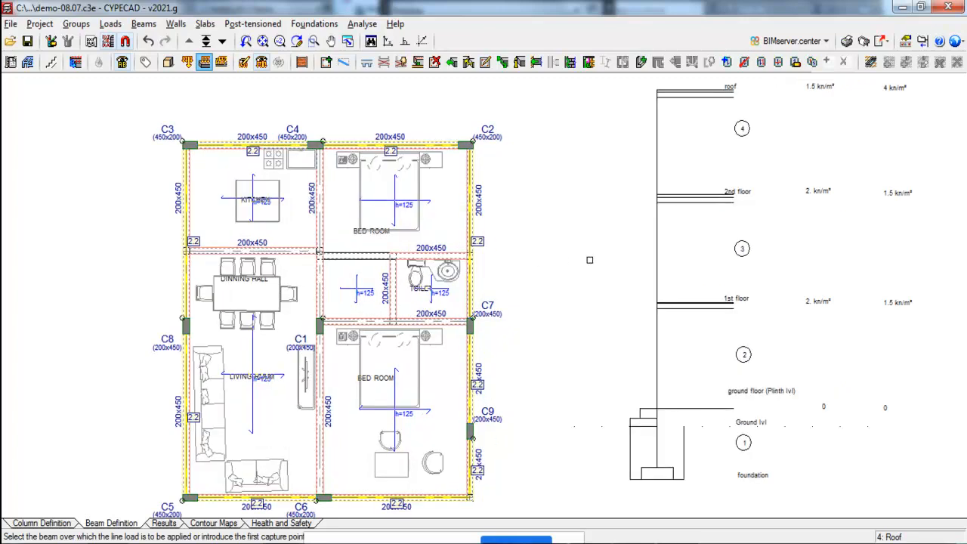
# - Finish entering line loads and go down to the Floor 2 group, focusing on the toilet
pyautogui.click(206, 42)
pyautogui.click(527, 314)
pyautogui.scroll(2, 548, 287)
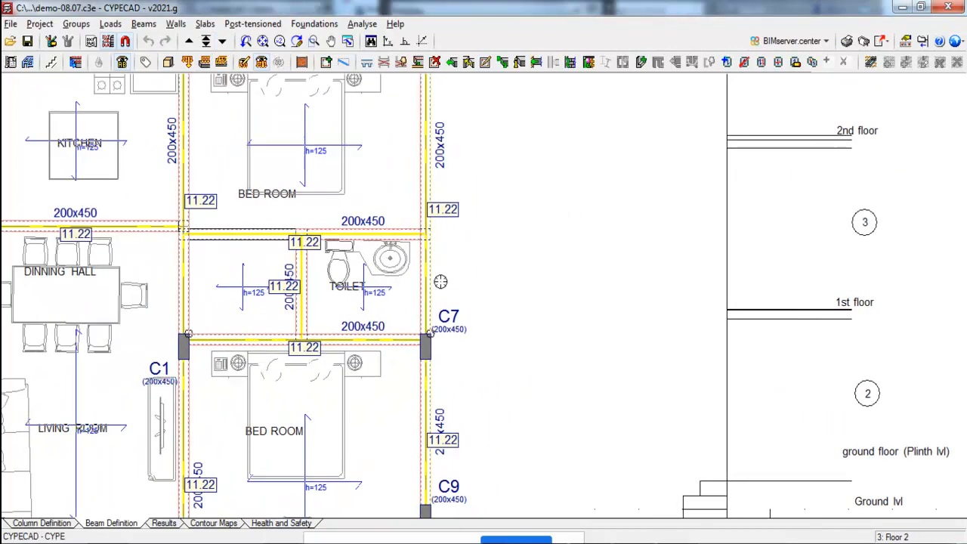
pyautogui.scroll(2, 376, 280)
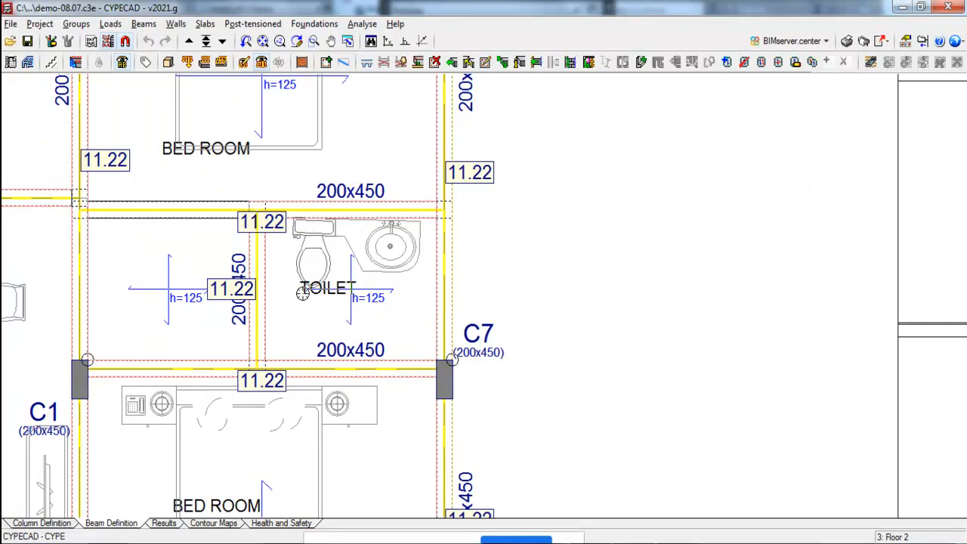
pyautogui.scroll(-2, 393, 313)
pyautogui.scroll(1, 318, 273)
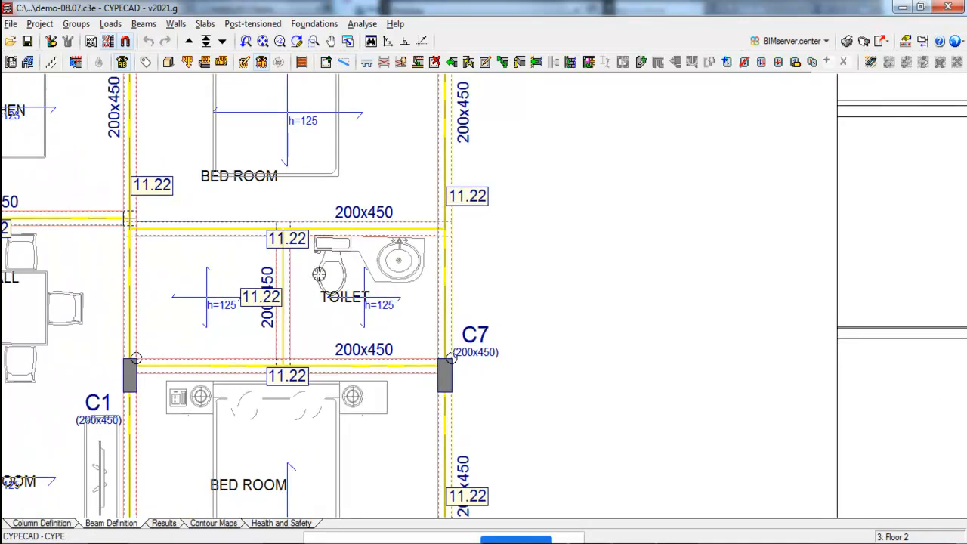
# - Create a new horizontal plane with an elevation change of -0.2 m for the Floor 2 group
pyautogui.click(75, 23)
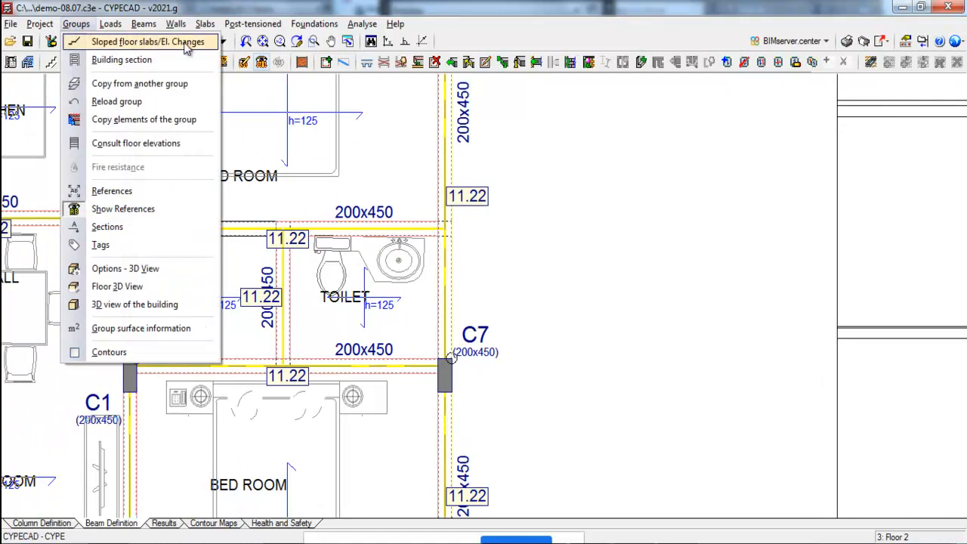
pyautogui.click(148, 42)
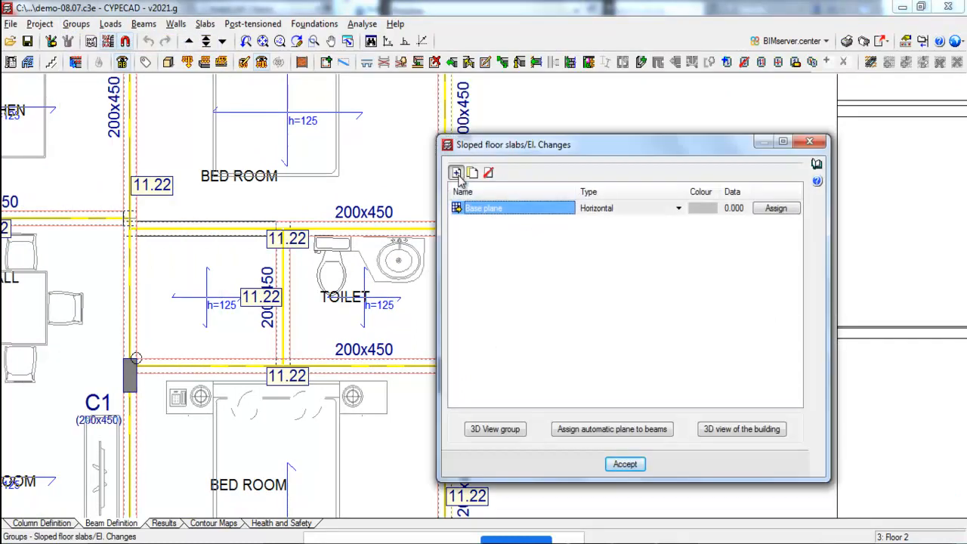
pyautogui.click(455, 173)
pyautogui.doubleClick(729, 317)
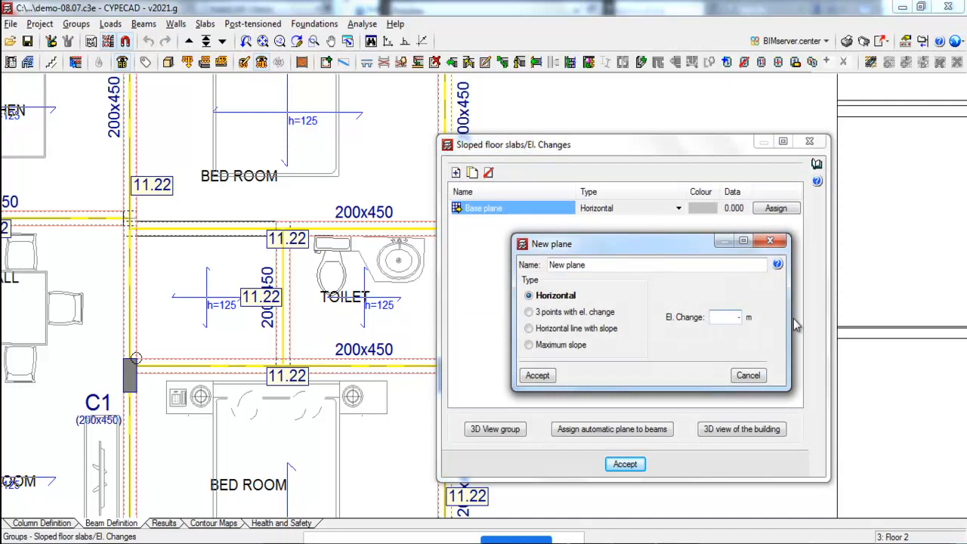
pyautogui.write('-.2')
pyautogui.press('Tab')
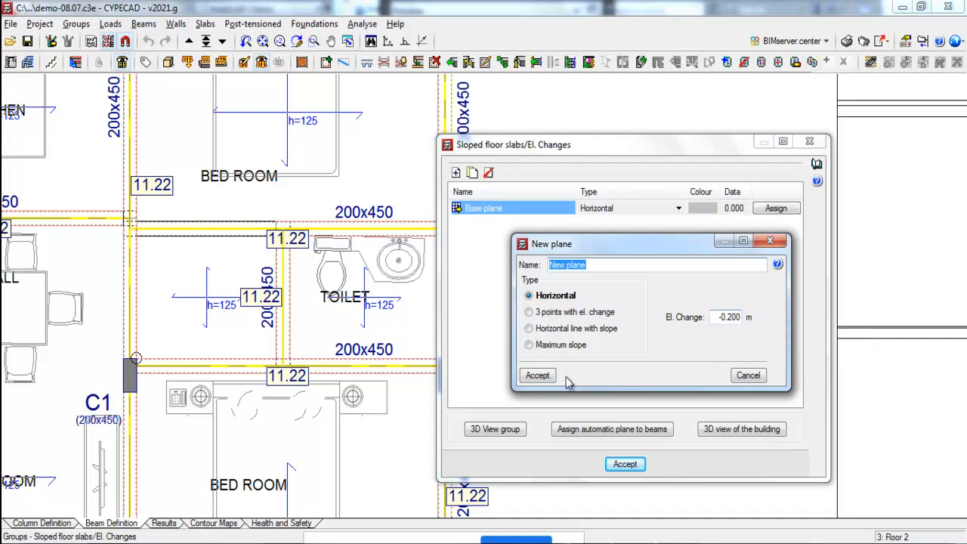
pyautogui.click(538, 375)
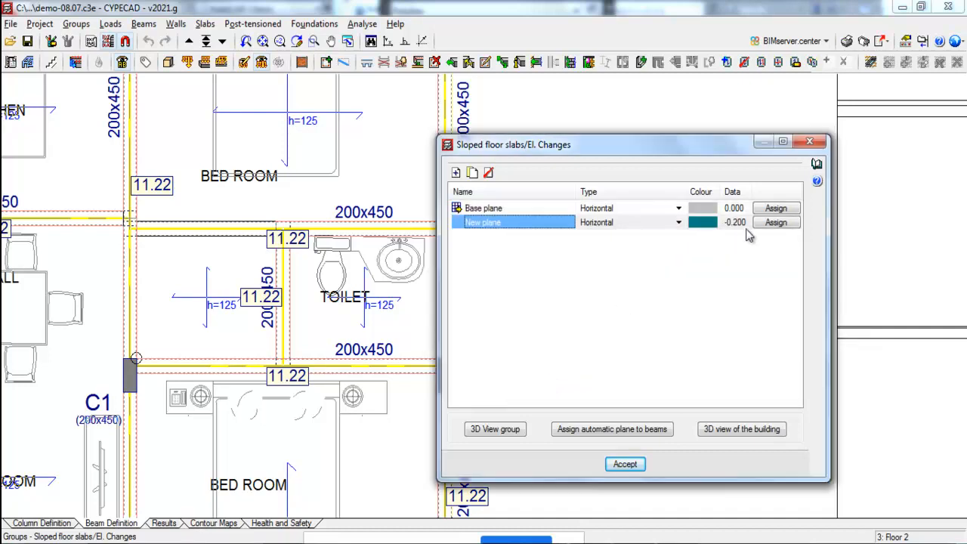
# - Assign the new -0.2 m plane to the toilet slab panel on Floor 2
pyautogui.click(775, 223)
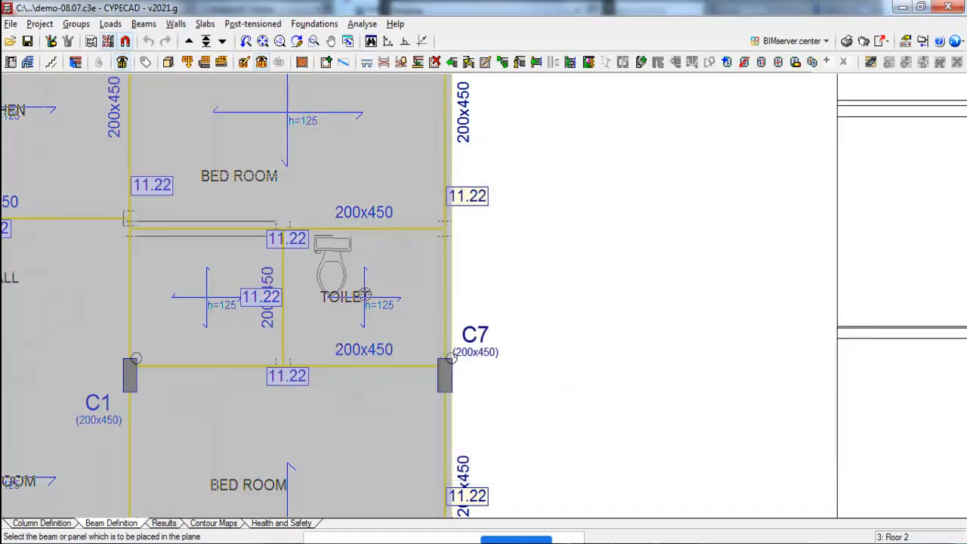
pyautogui.click(364, 294)
pyautogui.rightClick(505, 300)
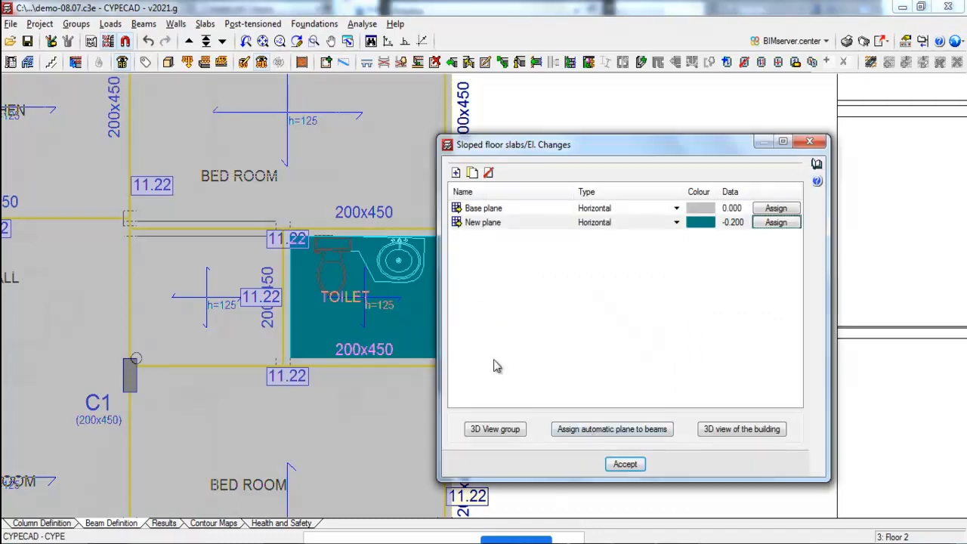
pyautogui.click(624, 464)
# - Inspect the lowered toilet slab of Floor 2 from several angles in the 3D view of the building
pyautogui.scroll(-1, 528, 339)
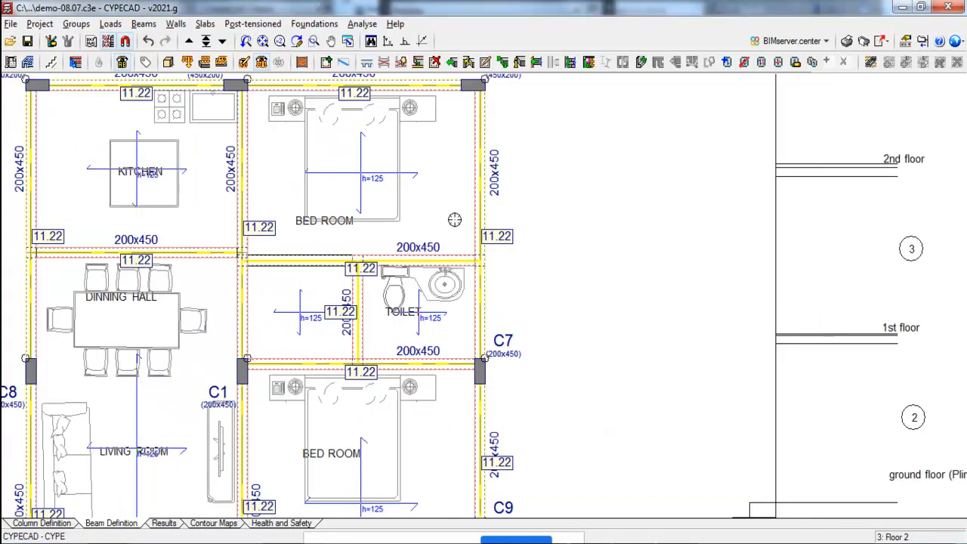
pyautogui.click(168, 62)
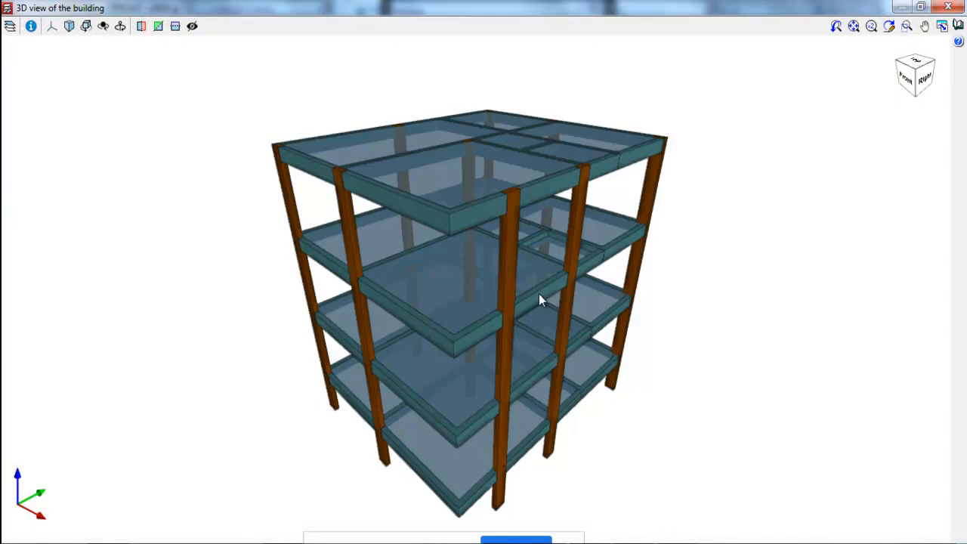
pyautogui.scroll(5, 628, 260)
pyautogui.scroll(2, 580, 228)
pyautogui.moveTo(595, 294); pyautogui.dragTo(397, 228, button='middle')
pyautogui.scroll(3, 396, 227)
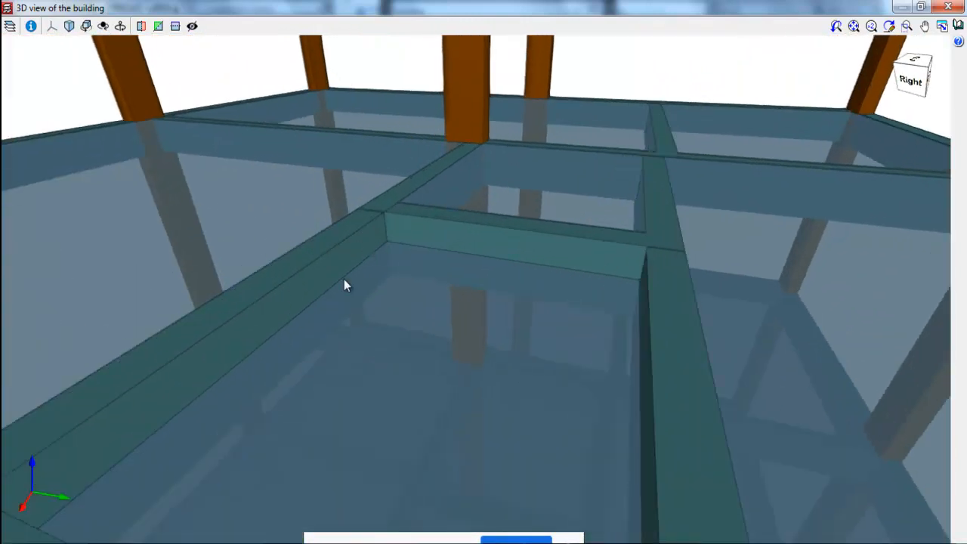
pyautogui.moveTo(485, 315); pyautogui.dragTo(606, 319, button='middle')
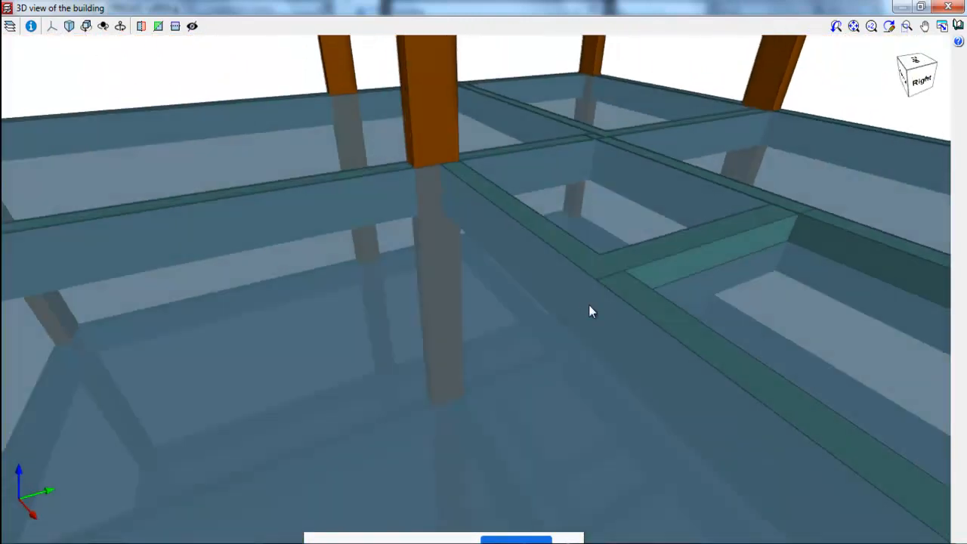
pyautogui.scroll(-1, 259, 190)
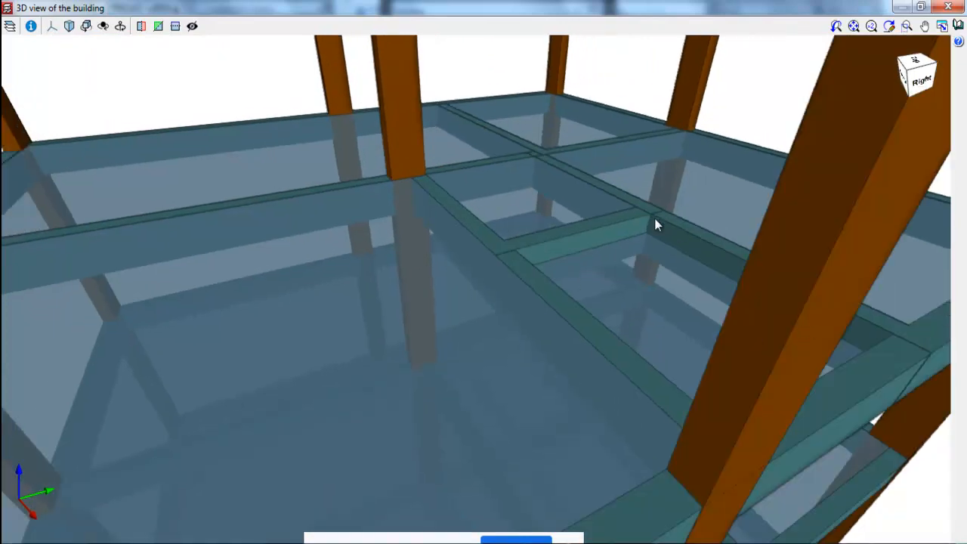
pyautogui.moveTo(553, 246); pyautogui.dragTo(521, 241, button='middle')
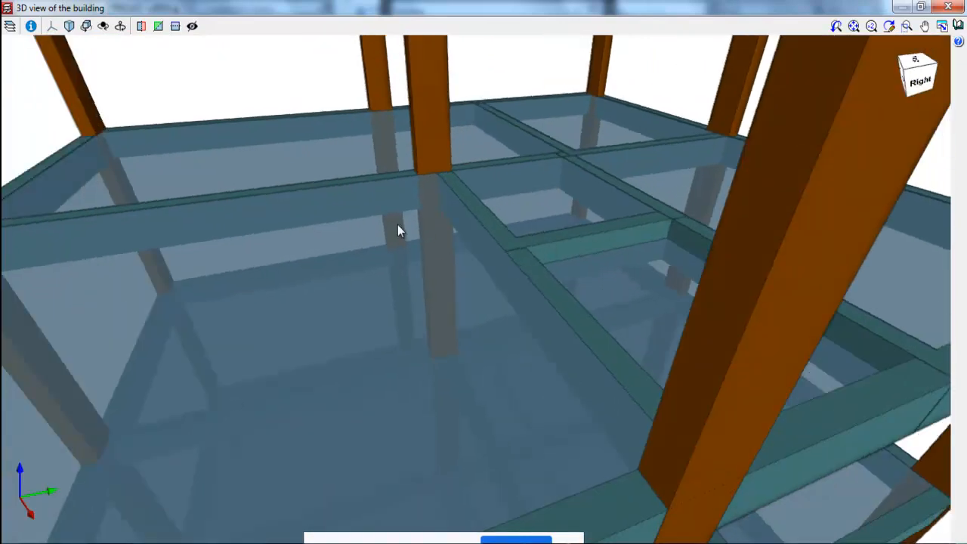
pyautogui.scroll(-2, 423, 226)
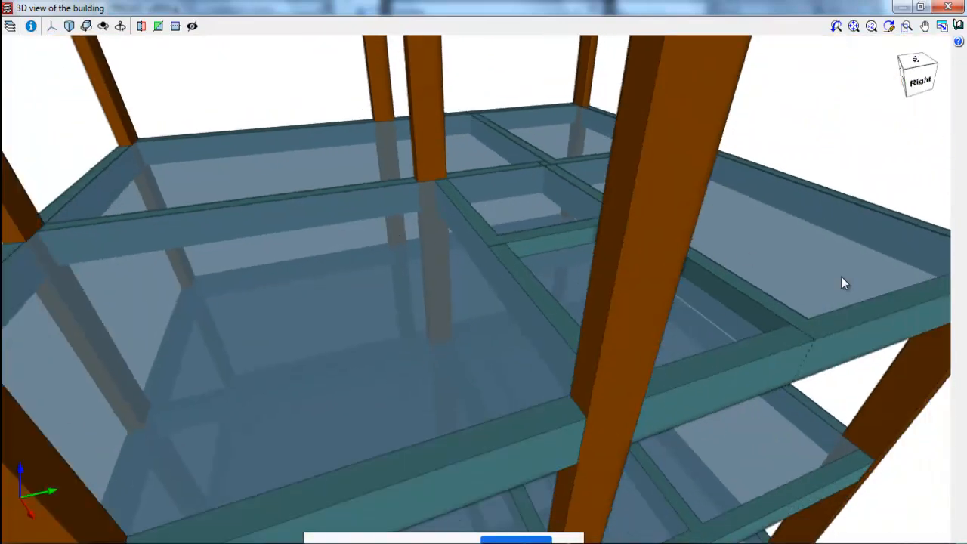
pyautogui.click(947, 7)
# - Cut an orthogonal section A with dimensions through the Floor 2 toilet slab and place it outside the drawing, above the plan
pyautogui.scroll(-4, 542, 255)
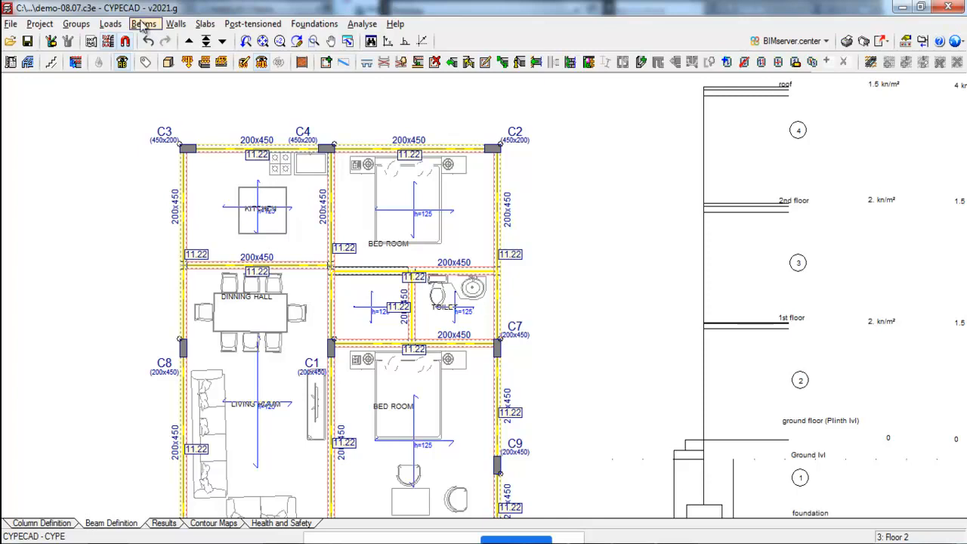
pyautogui.click(76, 24)
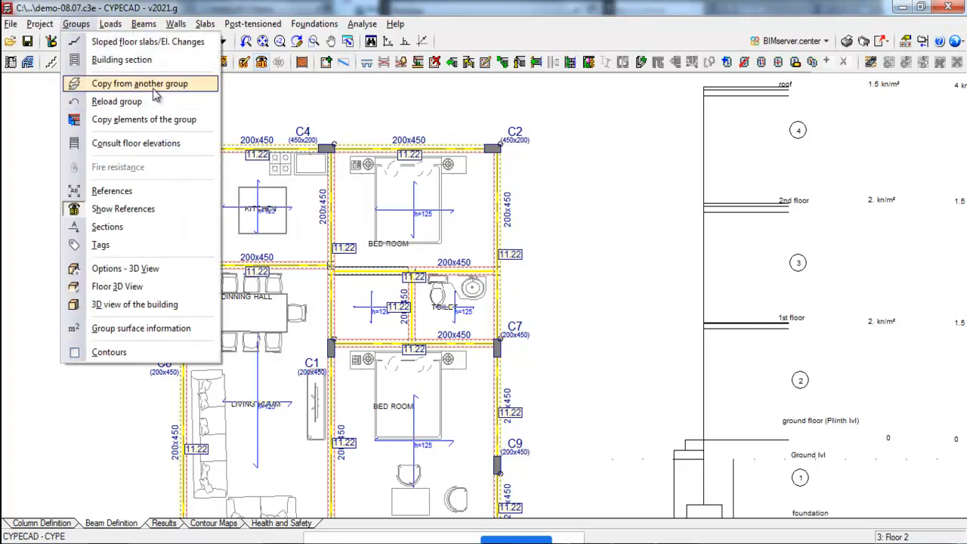
pyautogui.click(109, 227)
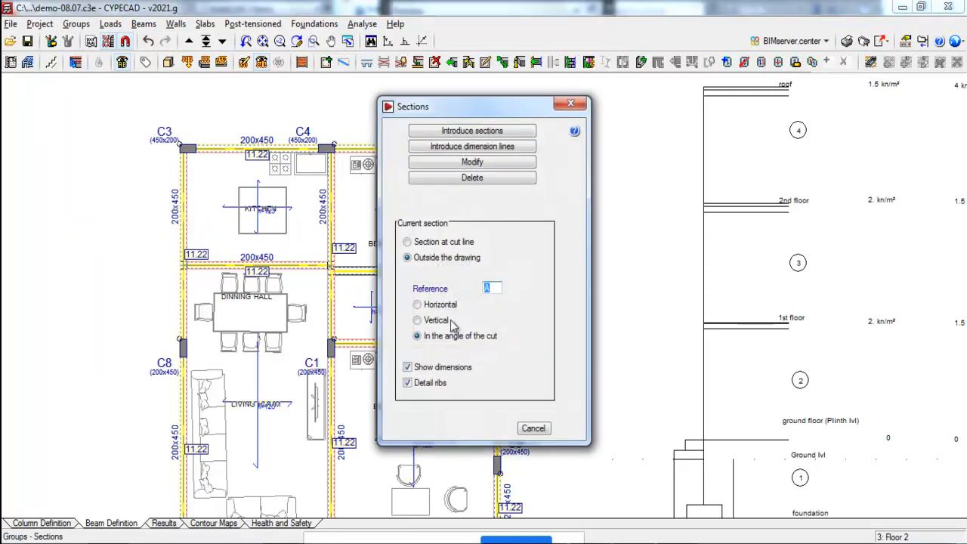
pyautogui.click(457, 132)
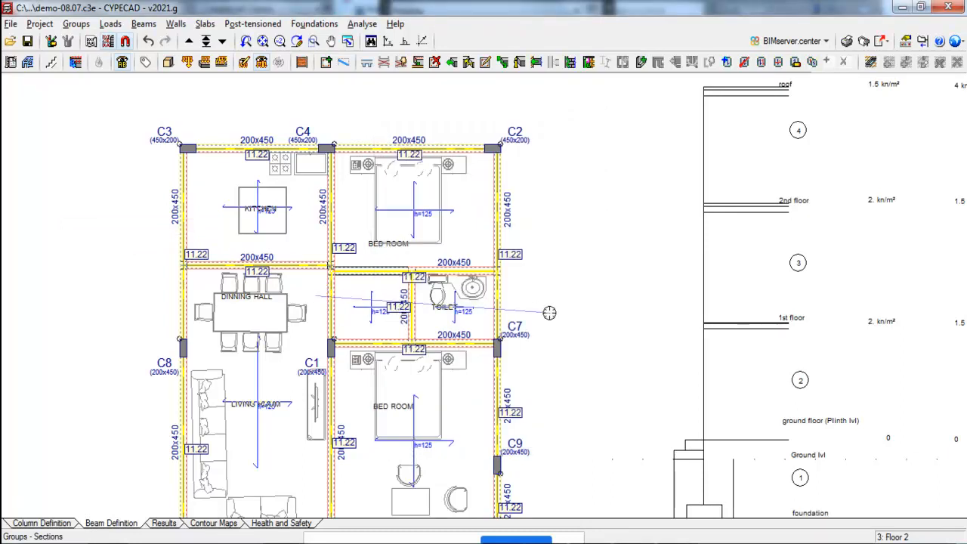
pyautogui.click(405, 41)
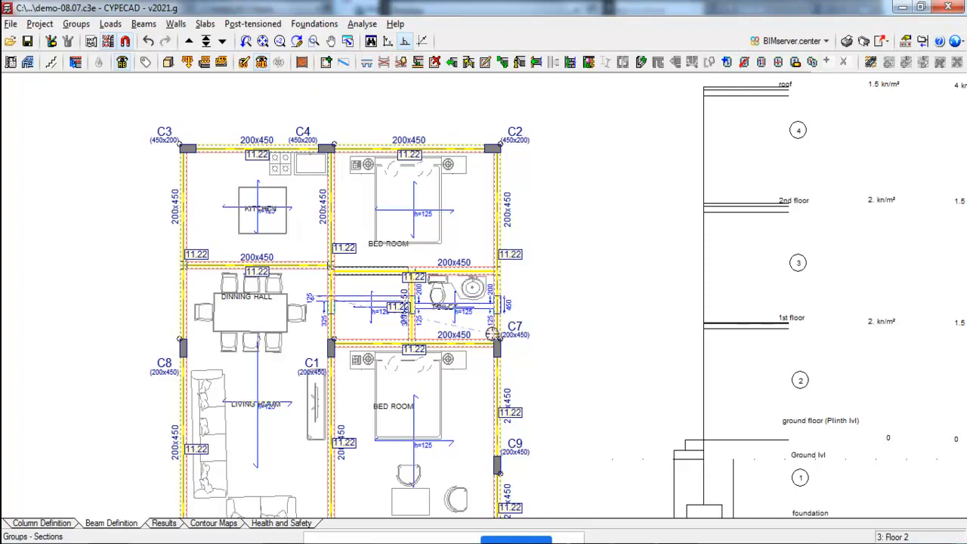
pyautogui.click(371, 127)
pyautogui.scroll(5, 446, 81)
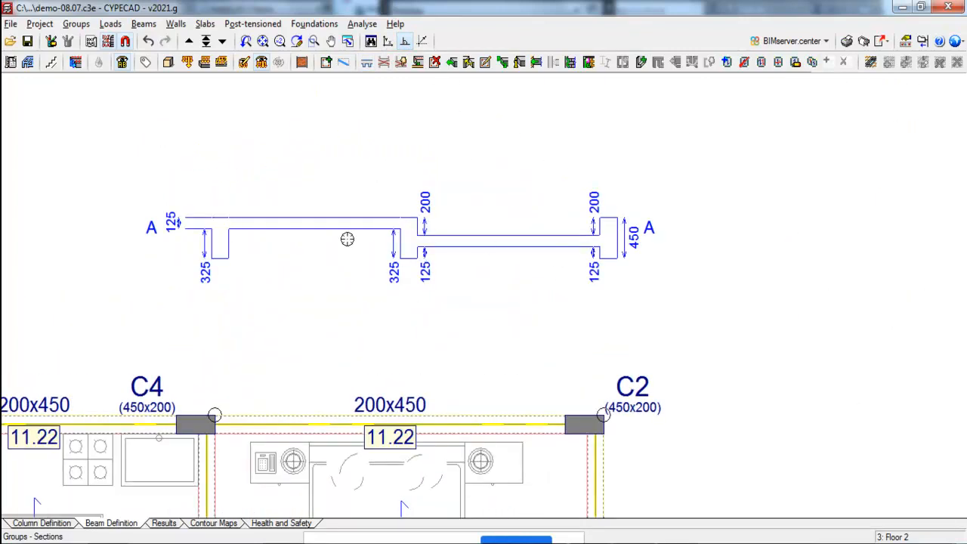
pyautogui.scroll(-1, 419, 151)
pyautogui.scroll(-3, 419, 152)
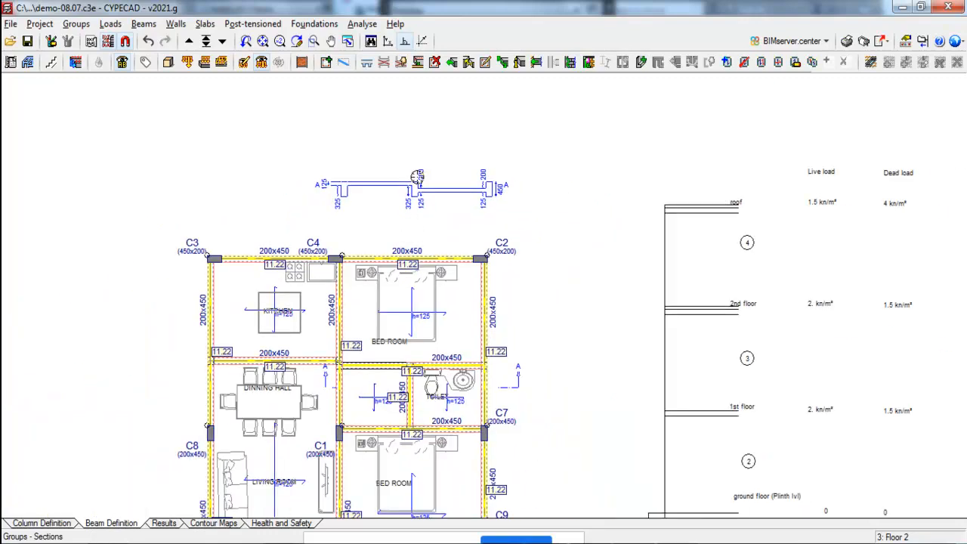
# - Cut a perpendicular section B with dimensions through the Floor 2 toilet slab and both bedrooms, placing it between the plan and the elevation sketch
pyautogui.scroll(-1, 383, 263)
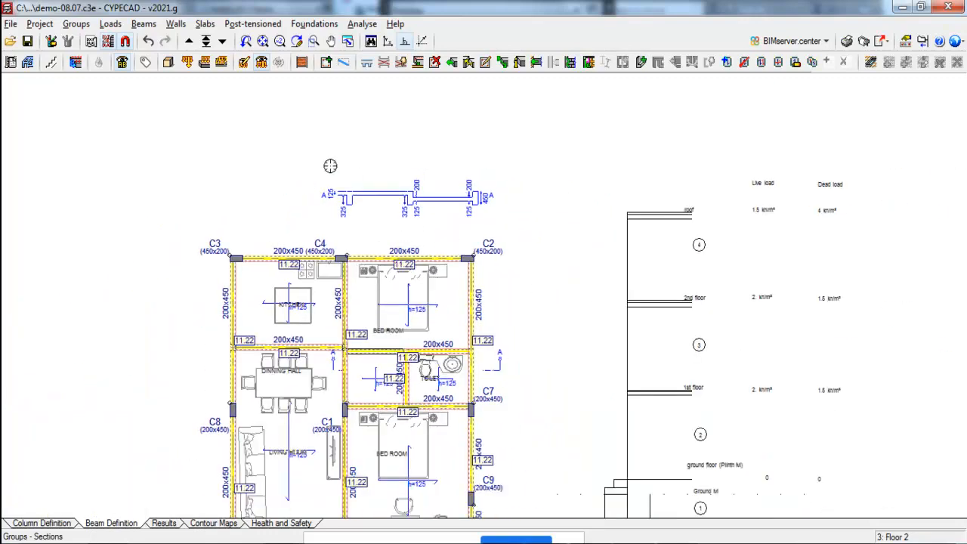
pyautogui.rightClick(280, 150)
pyautogui.click(435, 321)
pyautogui.click(469, 131)
pyautogui.click(432, 308)
pyautogui.click(438, 397)
pyautogui.click(551, 388)
# - Examine sections A and B of Floor 2, comparing the toilet slab's level drop, slab thickness and beam depth dimensions with the plan
pyautogui.scroll(1, 603, 366)
pyautogui.scroll(3, 597, 371)
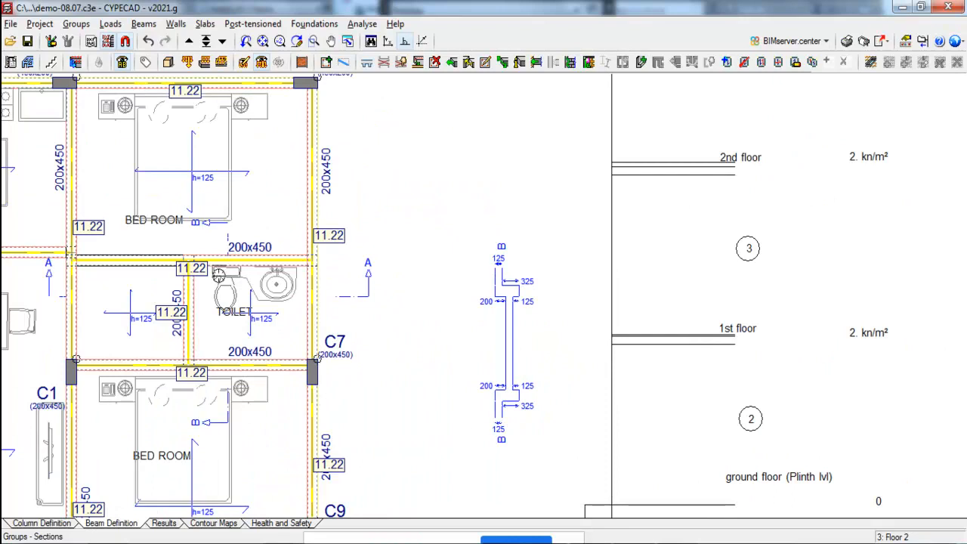
pyautogui.scroll(1, 545, 386)
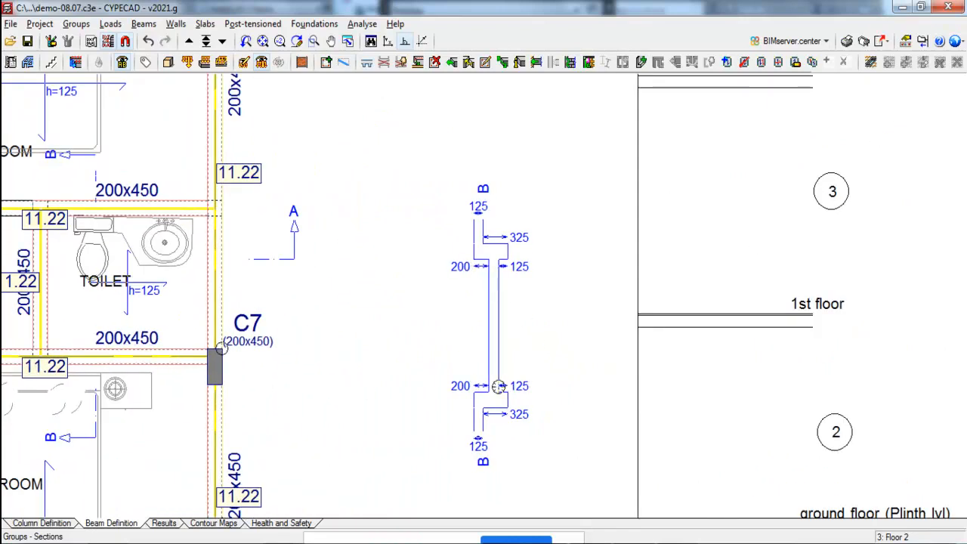
pyautogui.scroll(-4, 566, 406)
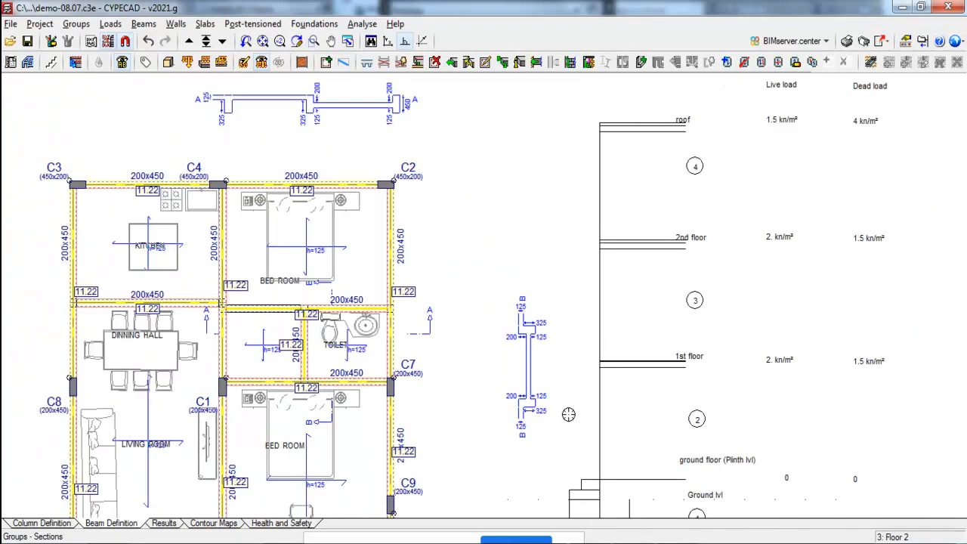
pyautogui.scroll(2, 325, 128)
pyautogui.scroll(-1, 220, 138)
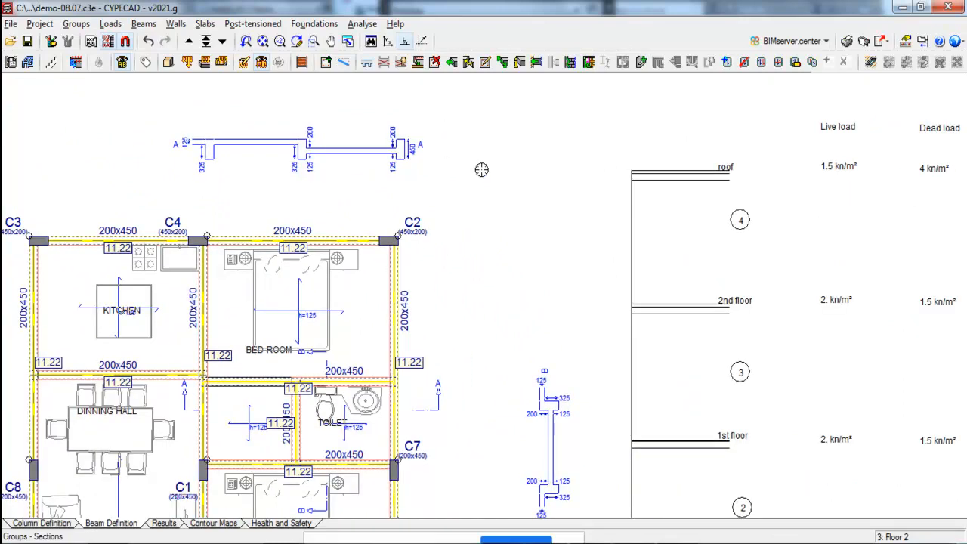
pyautogui.scroll(-4, 481, 169)
pyautogui.scroll(2, 359, 370)
pyautogui.scroll(1, 363, 371)
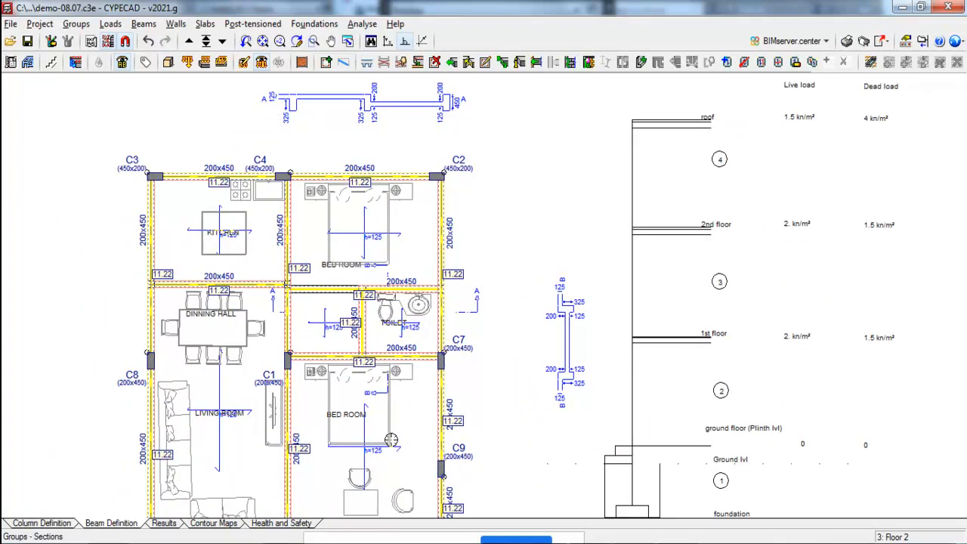
pyautogui.scroll(-1, 389, 421)
pyautogui.scroll(1, 216, 413)
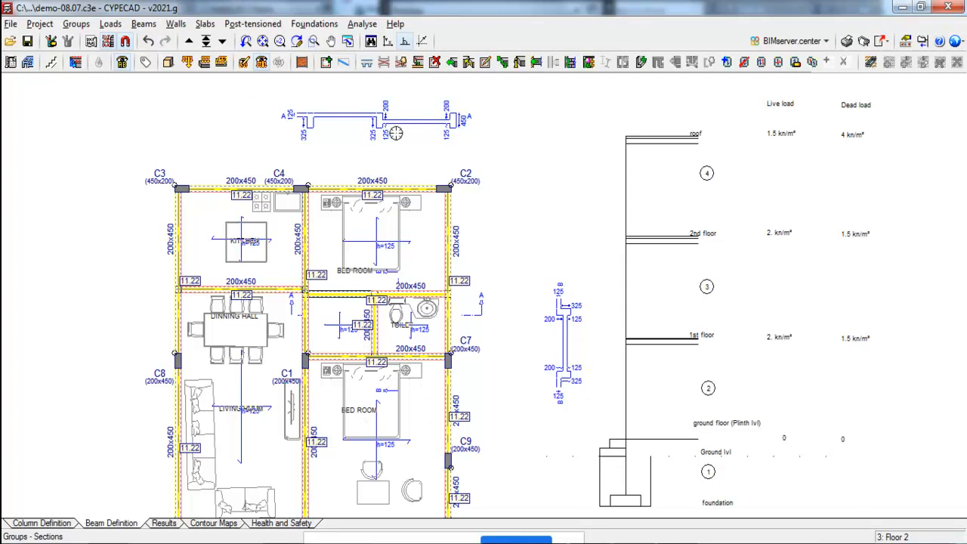
pyautogui.scroll(-1, 395, 132)
pyautogui.scroll(1, 370, 352)
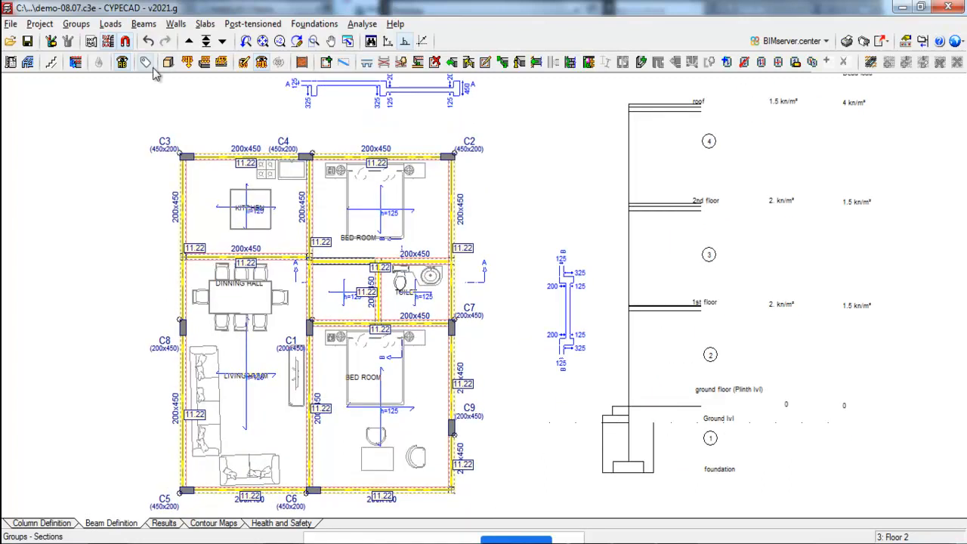
# - Switch the active group from Floor 2 to 1. Ground floor
pyautogui.click(206, 40)
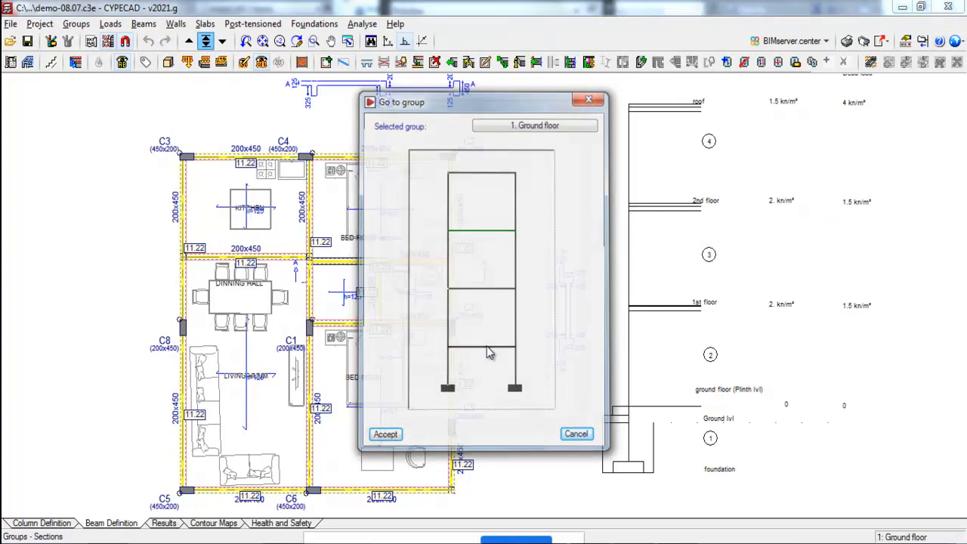
pyautogui.doubleClick(491, 352)
pyautogui.click(533, 429)
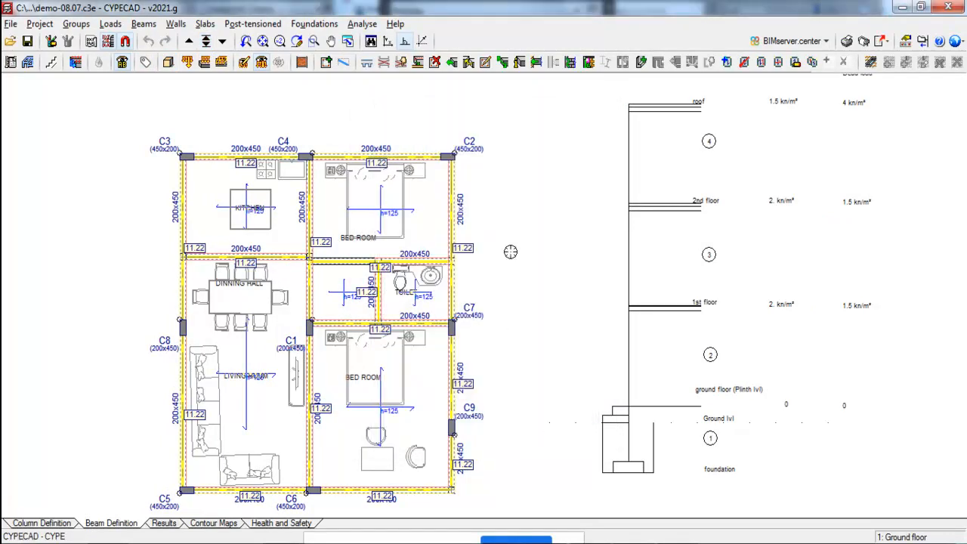
# - Delete all the slab panels of the ground floor by capturing the whole plan with Delete panel (enter opening)
pyautogui.click(222, 41)
pyautogui.click(189, 41)
pyautogui.click(205, 23)
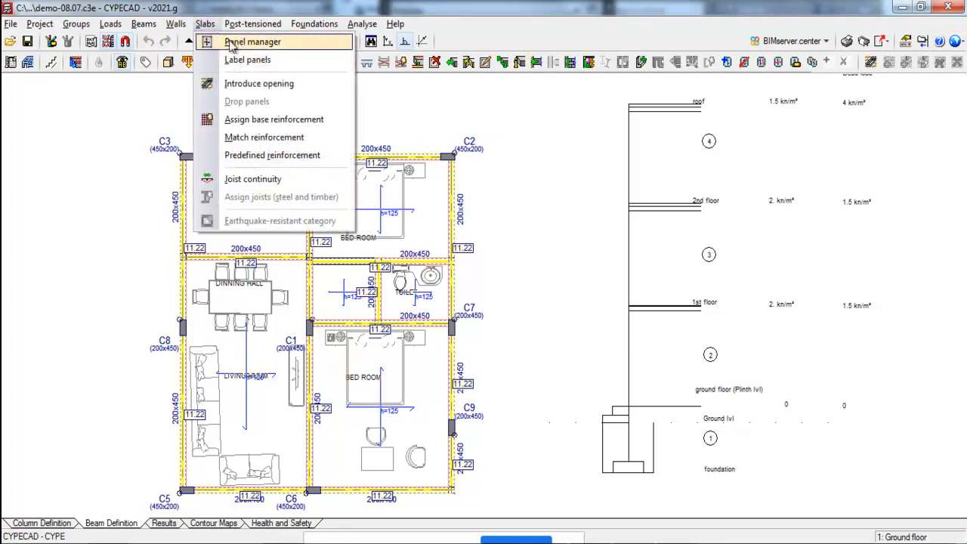
pyautogui.click(215, 37)
pyautogui.click(52, 116)
pyautogui.click(165, 131)
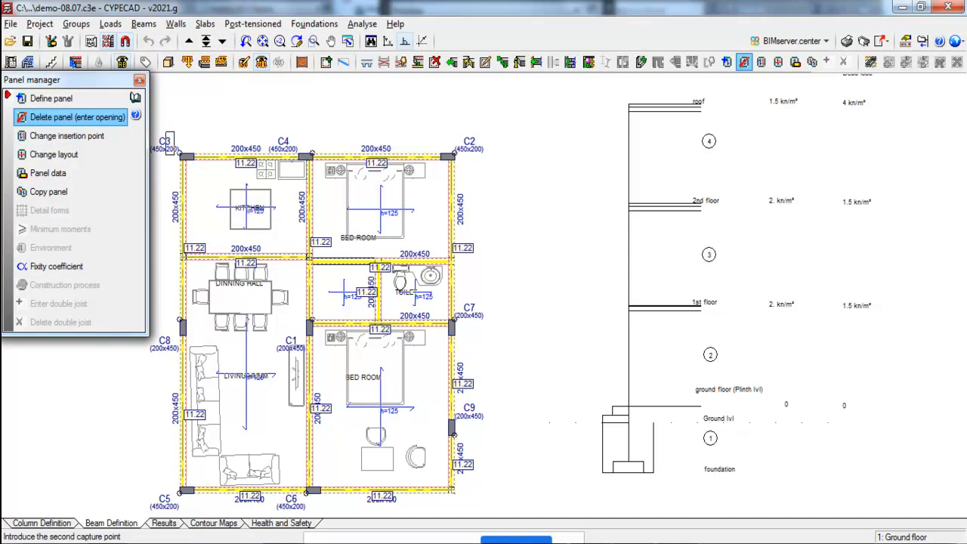
pyautogui.click(483, 510)
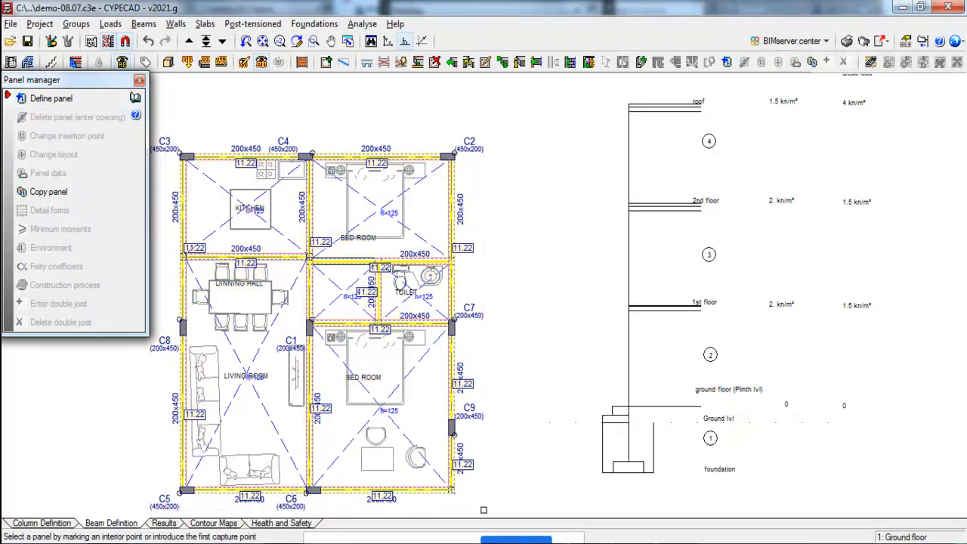
pyautogui.click(139, 80)
# - Open the 3D view of the building and display its element and view options
pyautogui.click(168, 62)
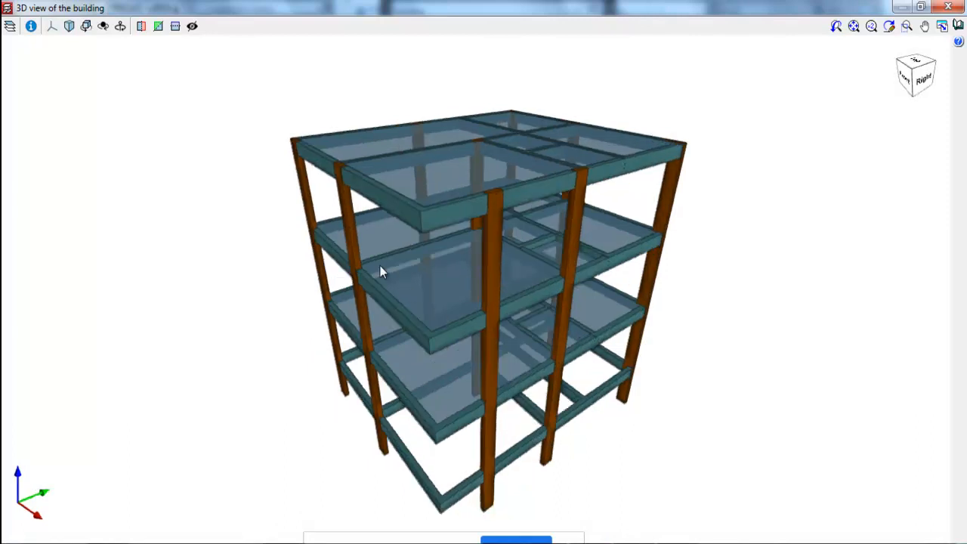
pyautogui.scroll(-1, 384, 269)
pyautogui.moveTo(533, 402); pyautogui.dragTo(544, 374)
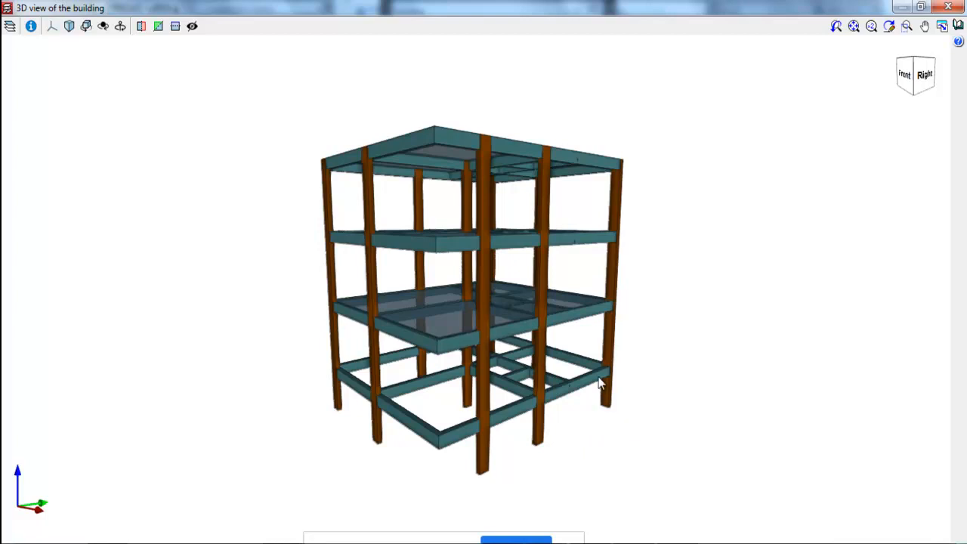
pyautogui.click(10, 26)
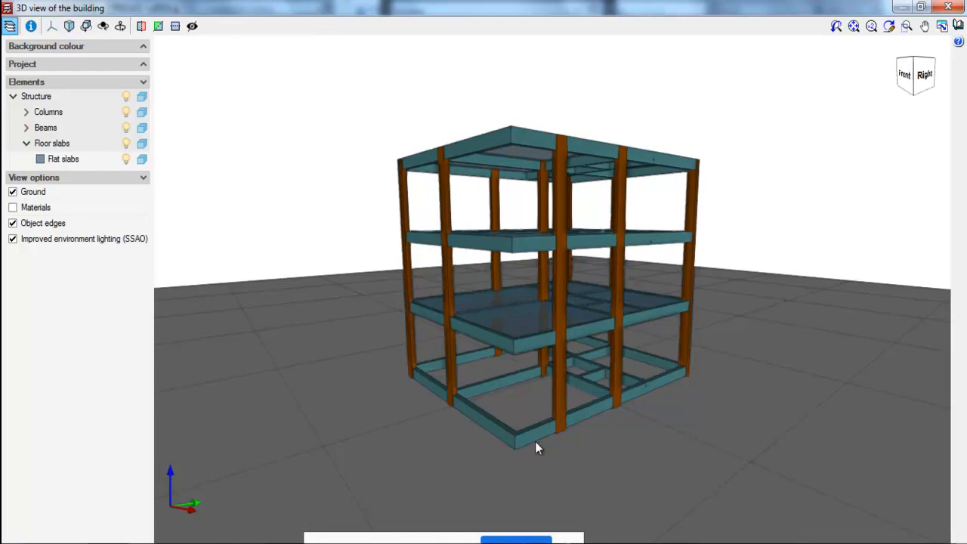
# - Examine the ground-floor beam grid and the slabs of the upper floors in 3D from several angles
pyautogui.moveTo(535, 441); pyautogui.dragTo(567, 346)
pyautogui.scroll(2, 567, 345)
pyautogui.scroll(2, 702, 391)
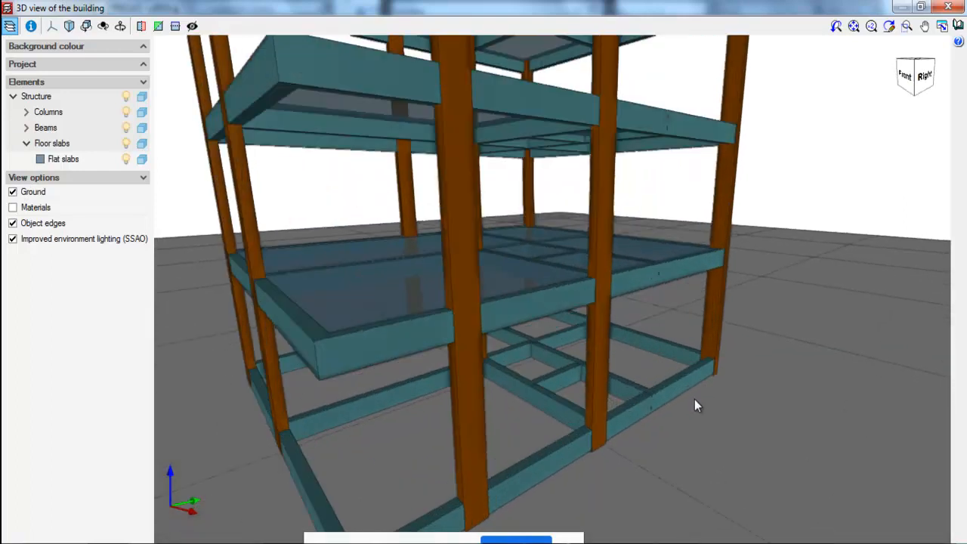
pyautogui.scroll(3, 682, 386)
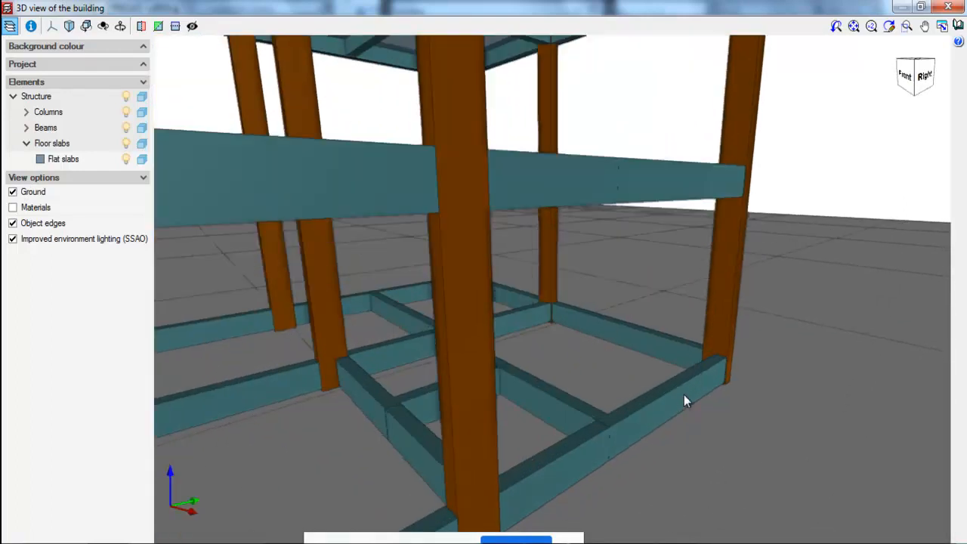
pyautogui.moveTo(324, 428); pyautogui.dragTo(443, 380)
pyautogui.moveTo(420, 453); pyautogui.dragTo(386, 398)
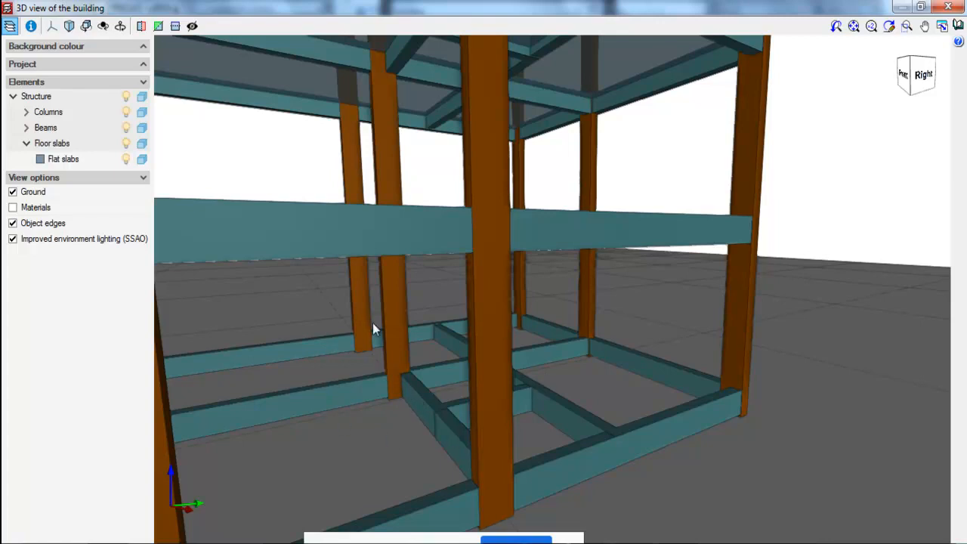
pyautogui.moveTo(528, 437); pyautogui.dragTo(556, 410, button='middle')
pyautogui.scroll(-5, 559, 415)
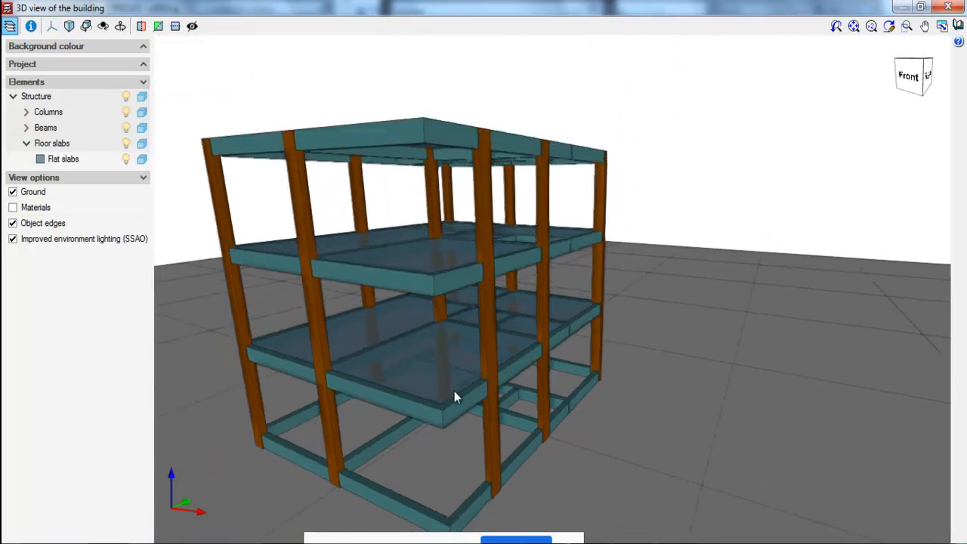
pyautogui.moveTo(454, 155); pyautogui.dragTo(444, 174, button='middle')
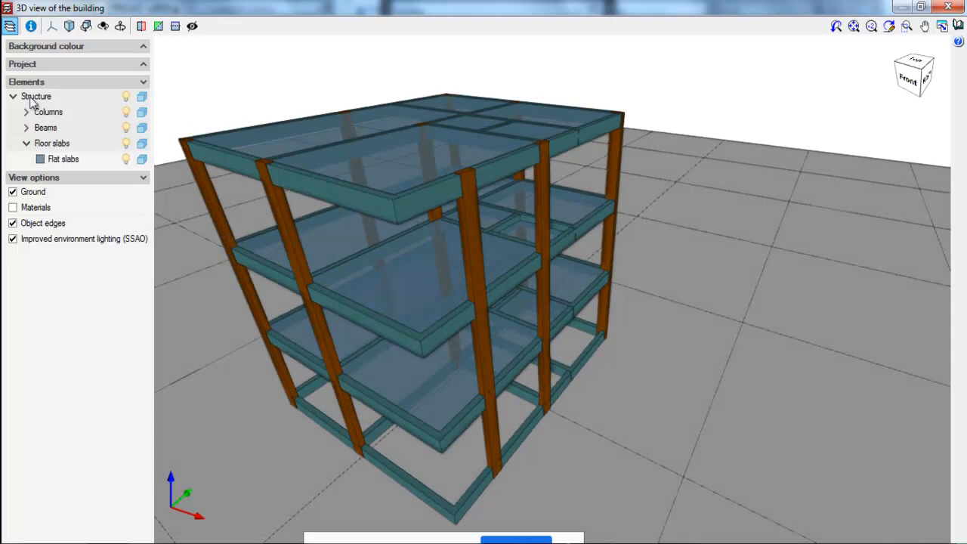
# - Hide the ground in the 3D view and look at the whole frame
pyautogui.click(12, 192)
pyautogui.moveTo(461, 209); pyautogui.dragTo(481, 202, button='middle')
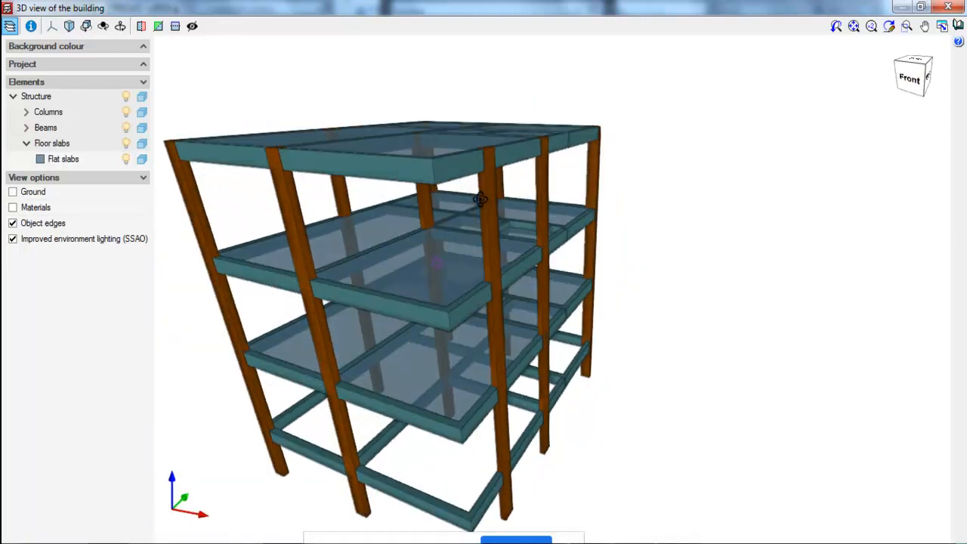
pyautogui.scroll(-3, 841, 244)
pyautogui.moveTo(584, 249); pyautogui.dragTo(547, 238, button='middle')
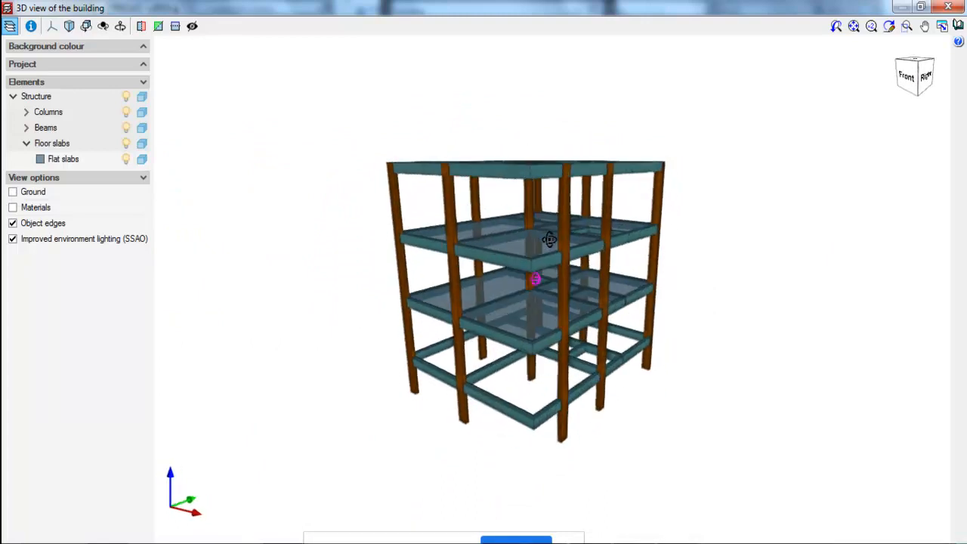
# - Cut the building with a horizontal section plane, lowering it to the column bases and raising it towards the plinth beams
pyautogui.click(174, 26)
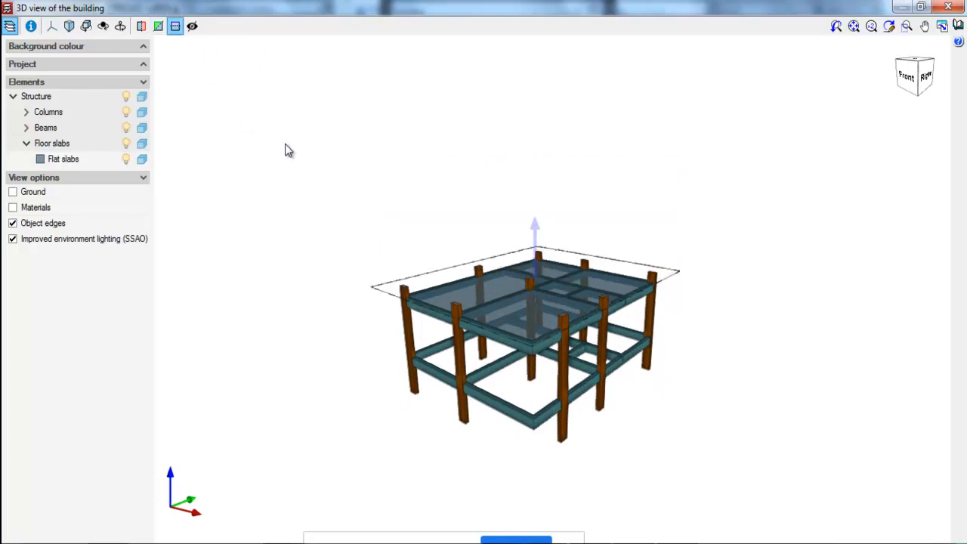
pyautogui.moveTo(534, 233); pyautogui.dragTo(543, 346)
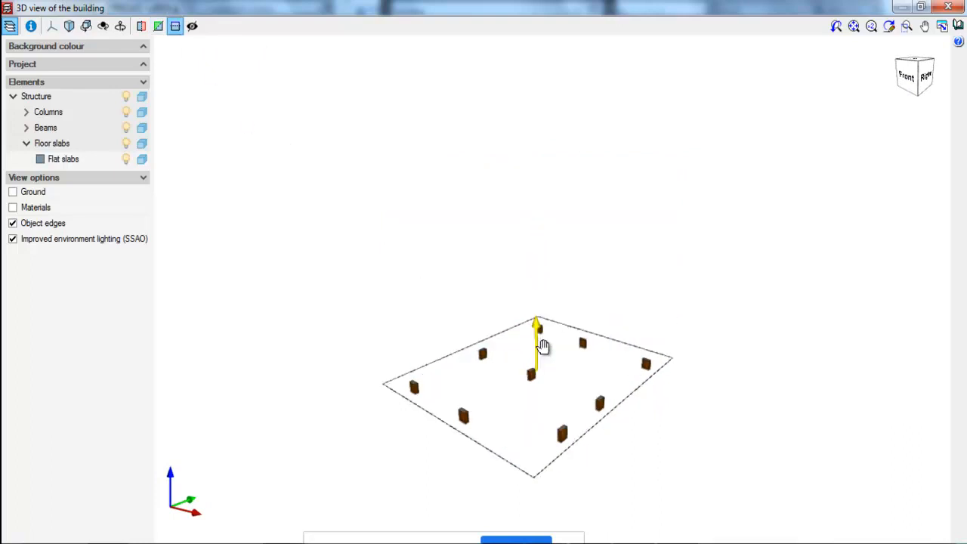
pyautogui.scroll(4, 568, 457)
pyautogui.scroll(1, 613, 373)
pyautogui.moveTo(516, 289); pyautogui.dragTo(519, 267)
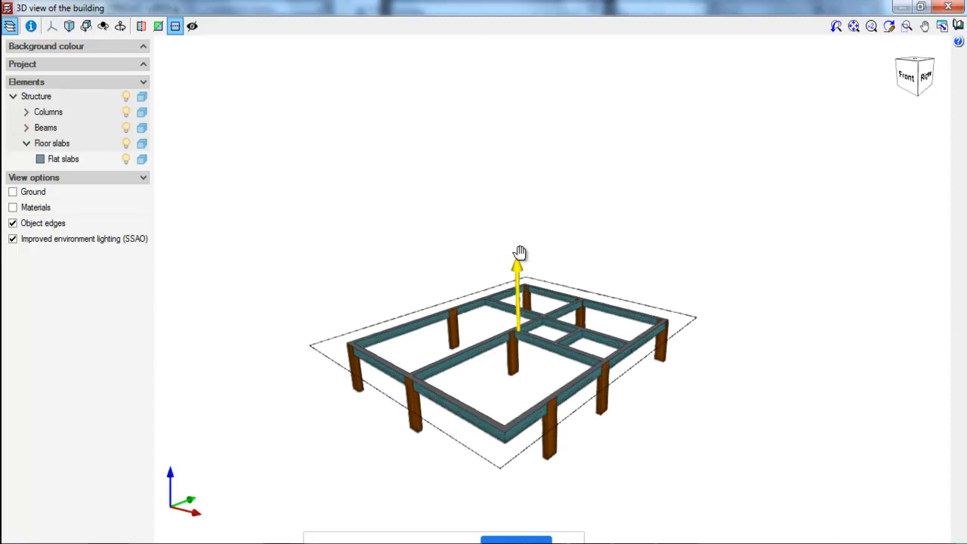
# - Raise the horizontal section plane through the upper floors until it lies above the roof
pyautogui.moveTo(520, 251)
pyautogui.mouseDown()
pyautogui.moveTo(512, 59)
pyautogui.moveTo(546, 261)
pyautogui.mouseUp()
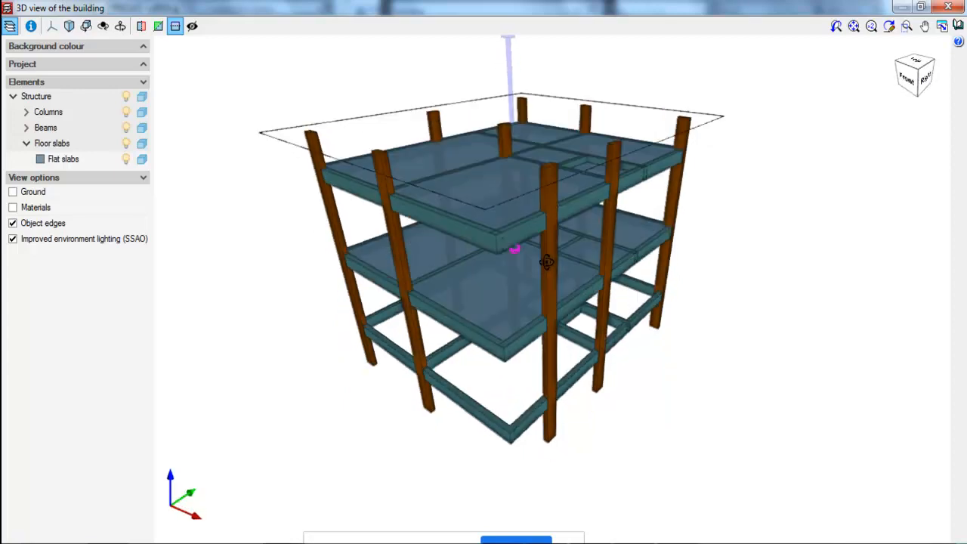
pyautogui.scroll(-5, 583, 338)
pyautogui.scroll(1, 579, 154)
pyautogui.scroll(3, 552, 169)
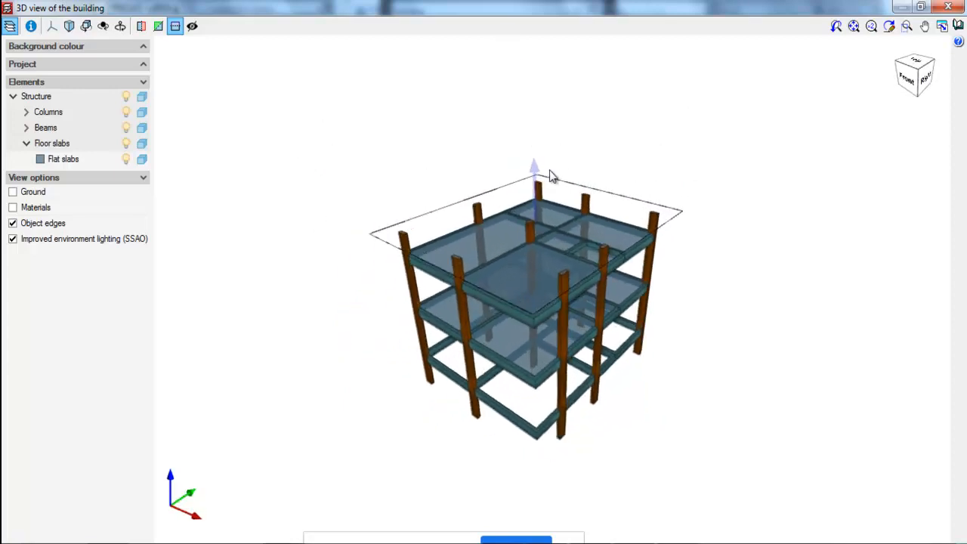
pyautogui.moveTo(531, 145); pyautogui.dragTo(524, 69)
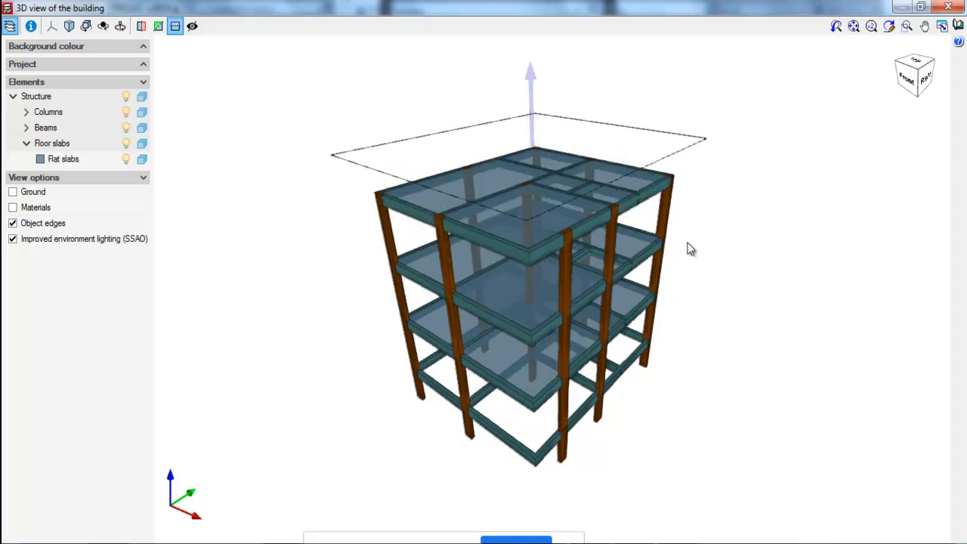
# - Cut the building with a vertical section plane through the toilet area and examine the sunken slab and its beams
pyautogui.click(141, 25)
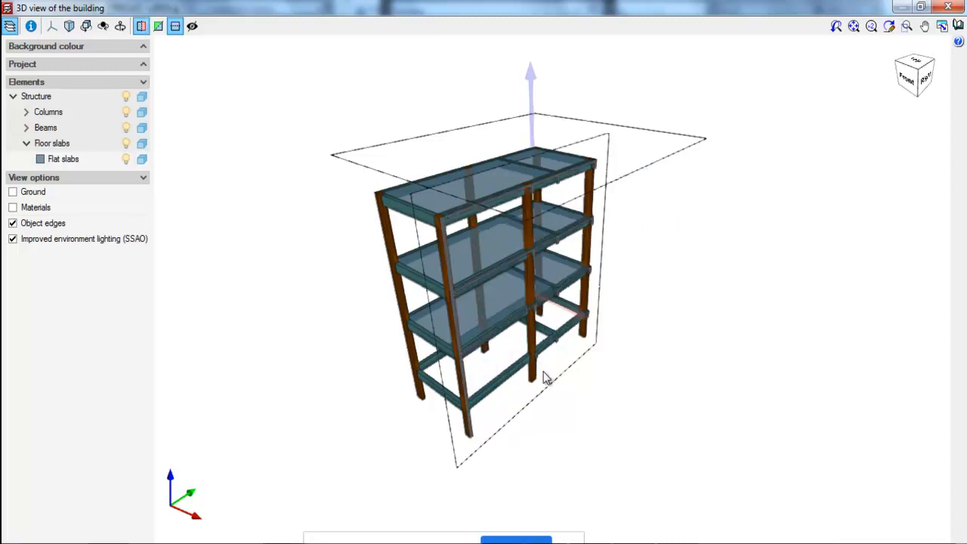
pyautogui.moveTo(546, 294); pyautogui.dragTo(604, 390)
pyautogui.scroll(5, 612, 256)
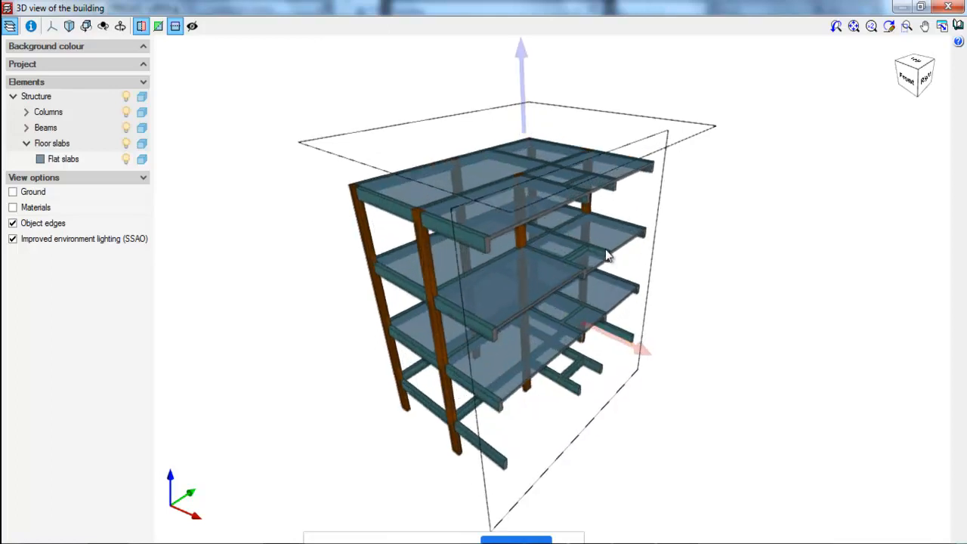
pyautogui.scroll(5, 619, 256)
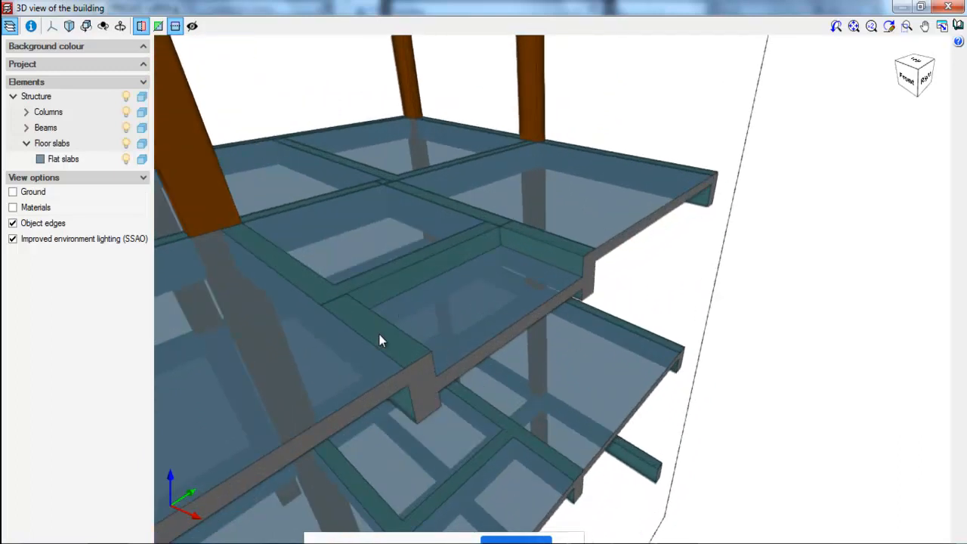
pyautogui.scroll(-10, 602, 277)
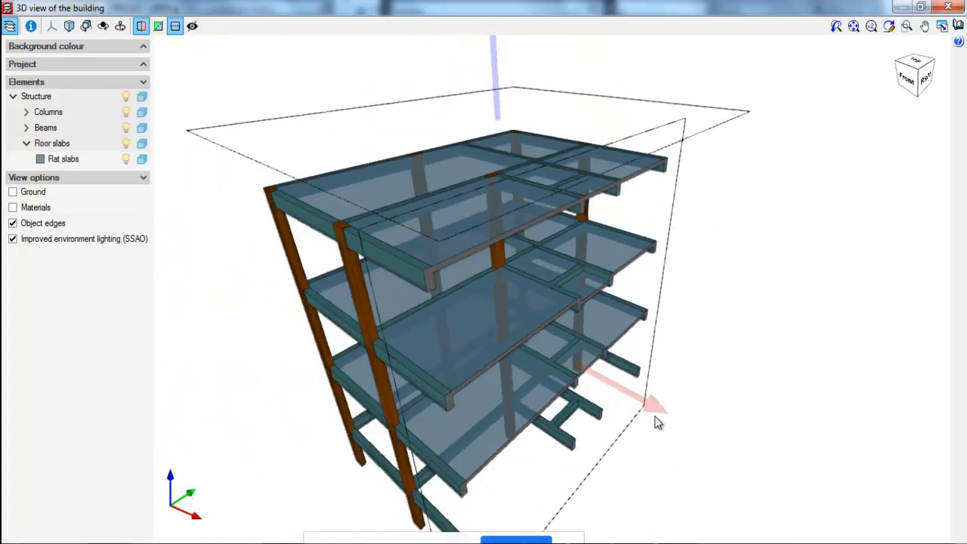
# - Move the vertical section plane outside the building, view the complete frame and close the 3D view
pyautogui.moveTo(656, 420); pyautogui.dragTo(779, 480)
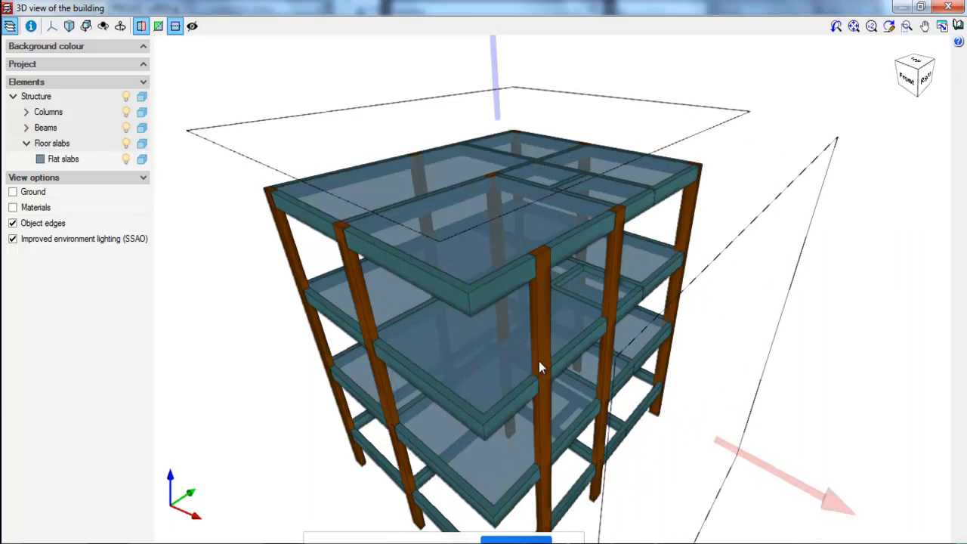
pyautogui.scroll(-1, 489, 306)
pyautogui.moveTo(531, 363); pyautogui.dragTo(545, 343, button='middle')
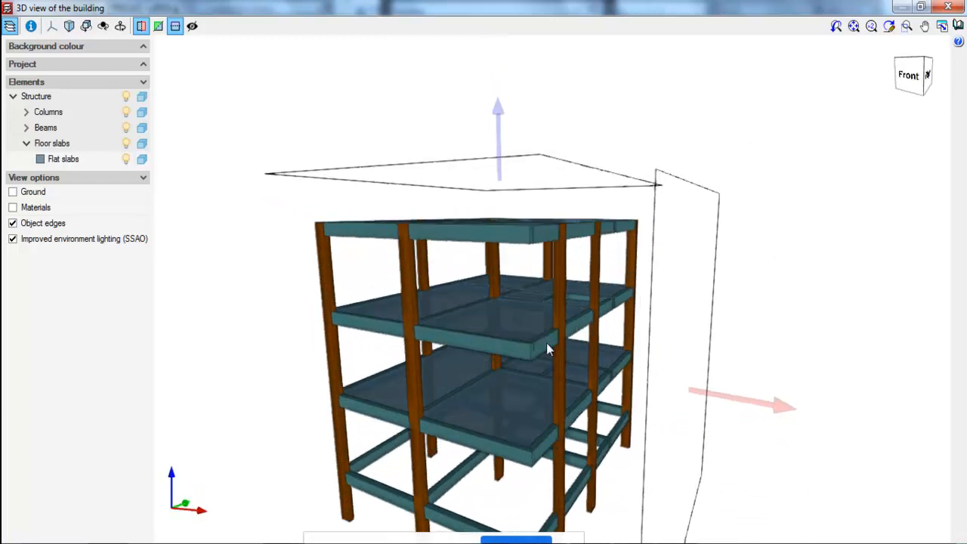
pyautogui.scroll(-2, 455, 280)
pyautogui.click(948, 7)
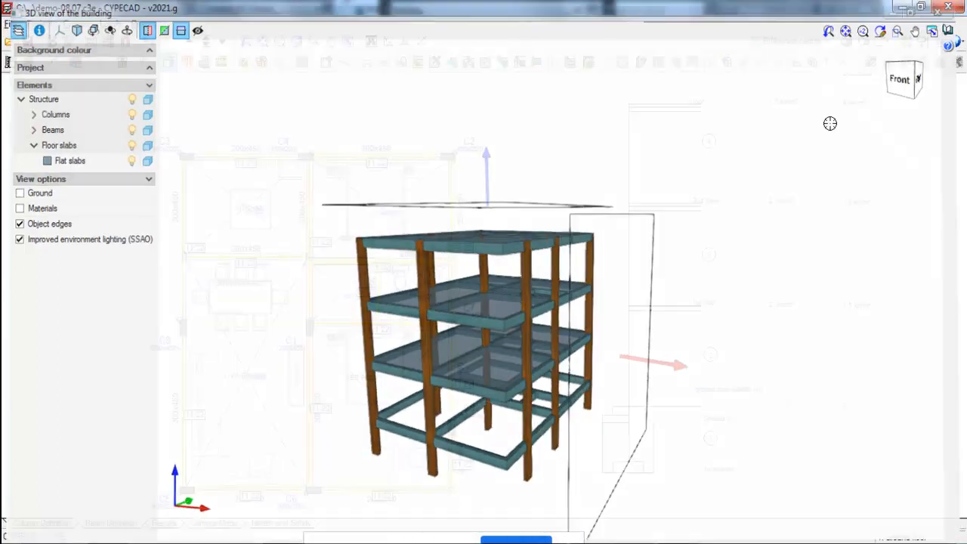
# - Review the complete building in 3D again, close the view and show the available project analysis options
pyautogui.scroll(2, 424, 305)
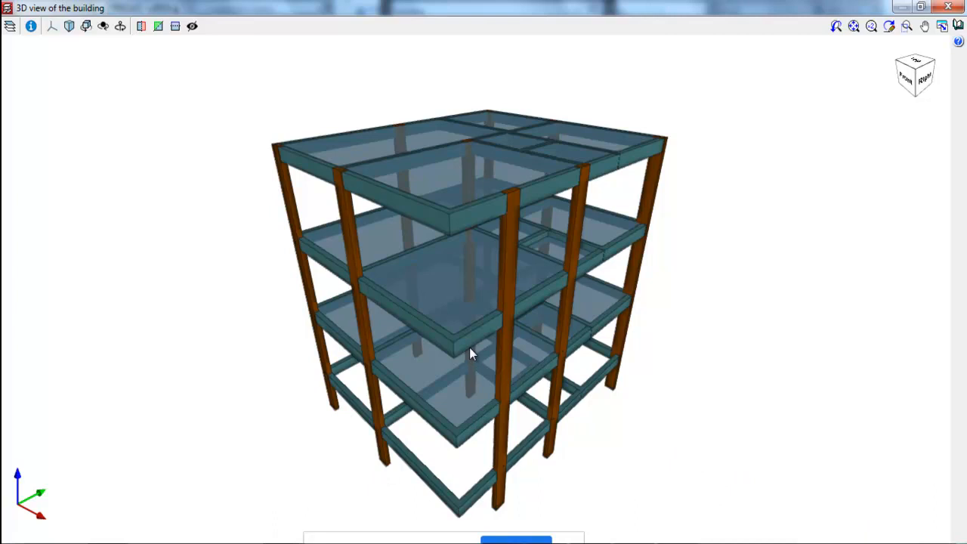
pyautogui.click(946, 6)
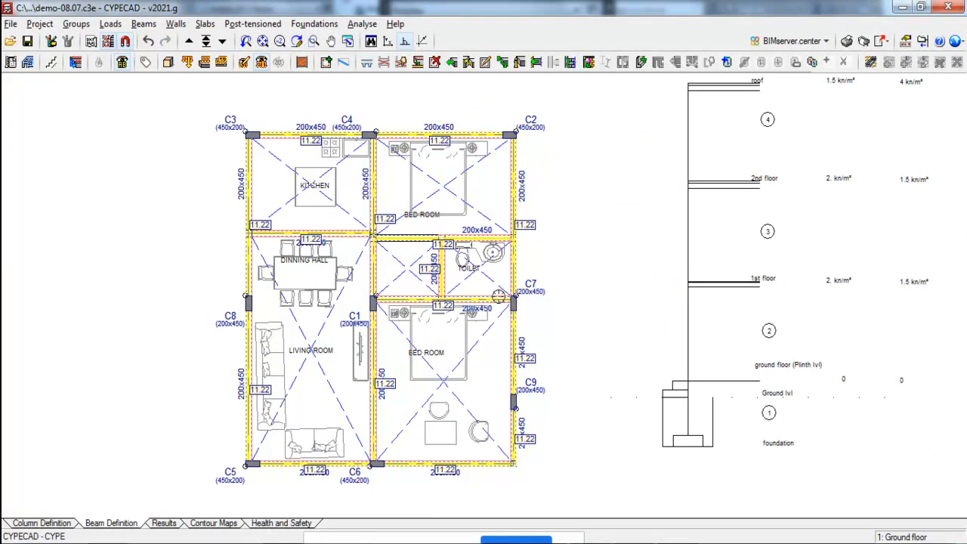
pyautogui.click(361, 23)
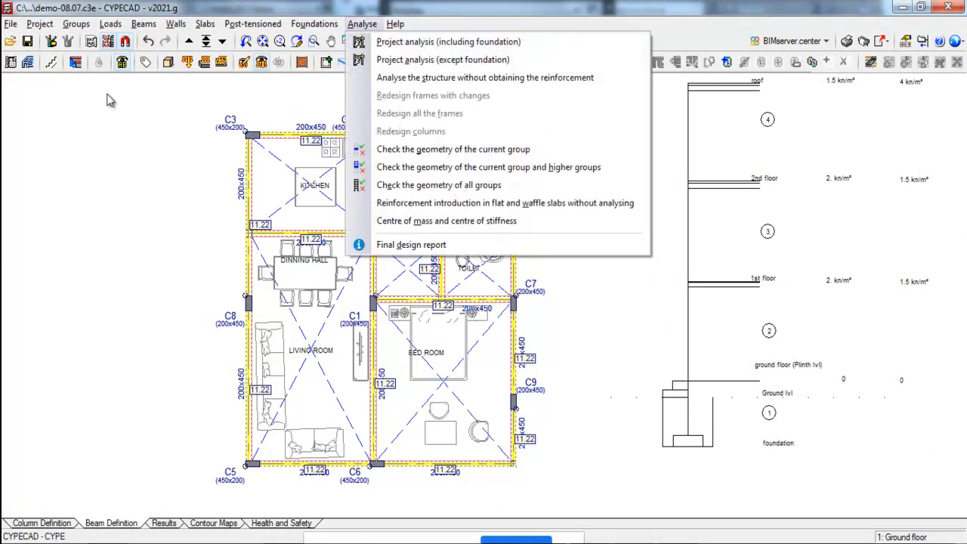
# - Open the recent job RESULT-DEMO-2021.c3e and close its analysis error report
pyautogui.click(9, 23)
pyautogui.moveTo(58, 239)
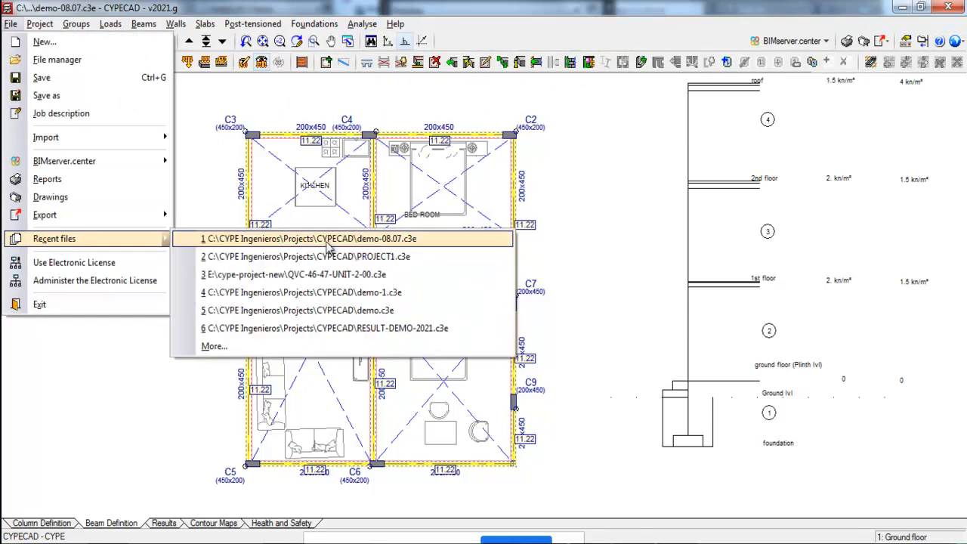
pyautogui.click(339, 327)
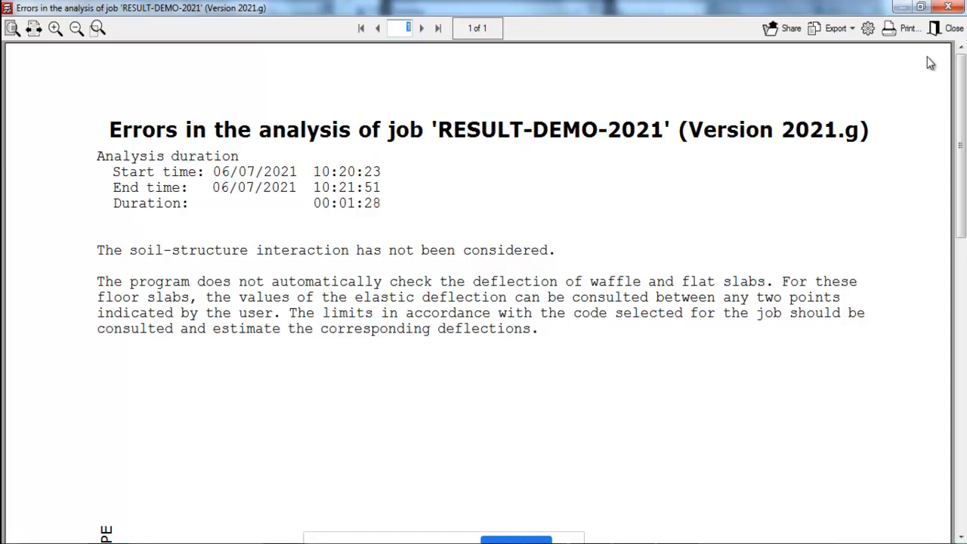
pyautogui.click(947, 28)
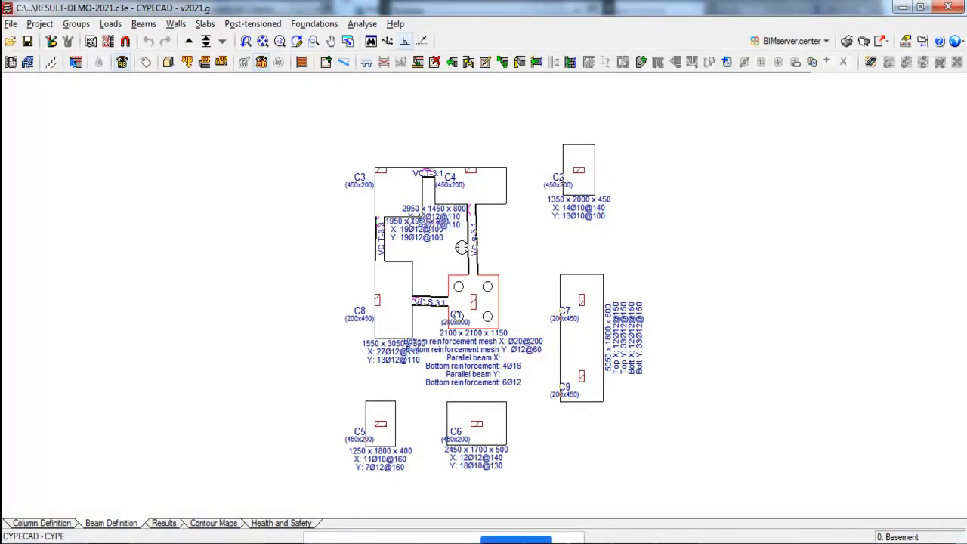
# - Go up from the basement foundation plan to the ground floor plan and view it
pyautogui.click(189, 41)
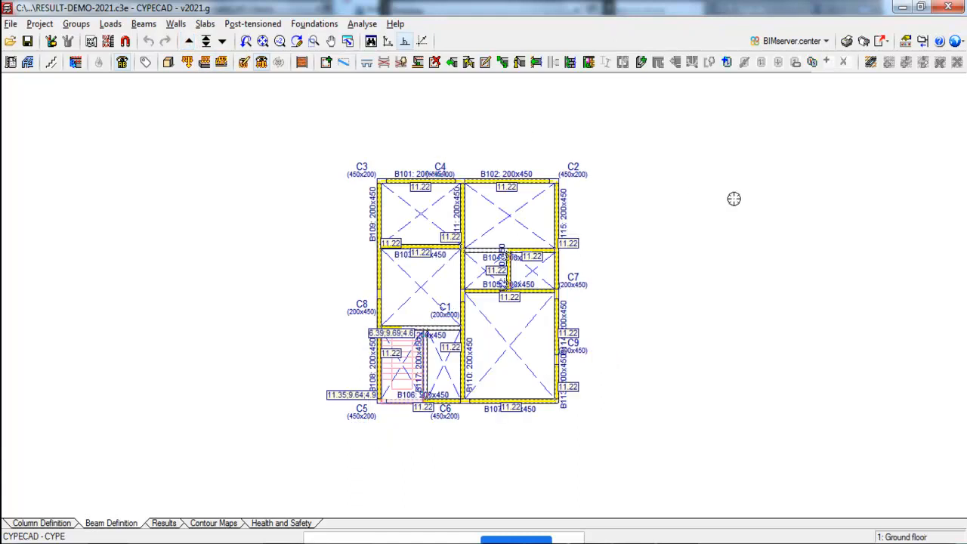
pyautogui.scroll(2, 699, 195)
pyautogui.scroll(-1, 618, 205)
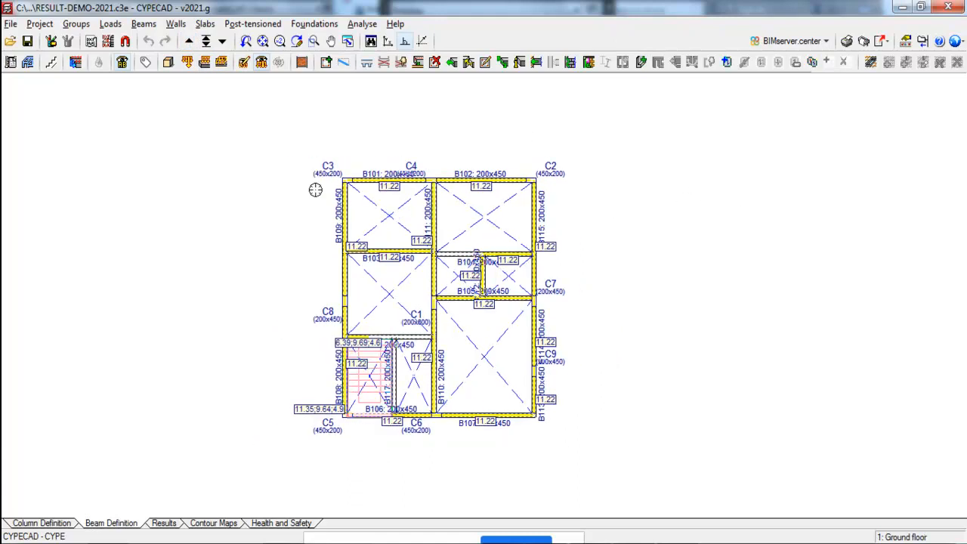
# - Open the recent job demo-08.07.c3e
pyautogui.click(6, 27)
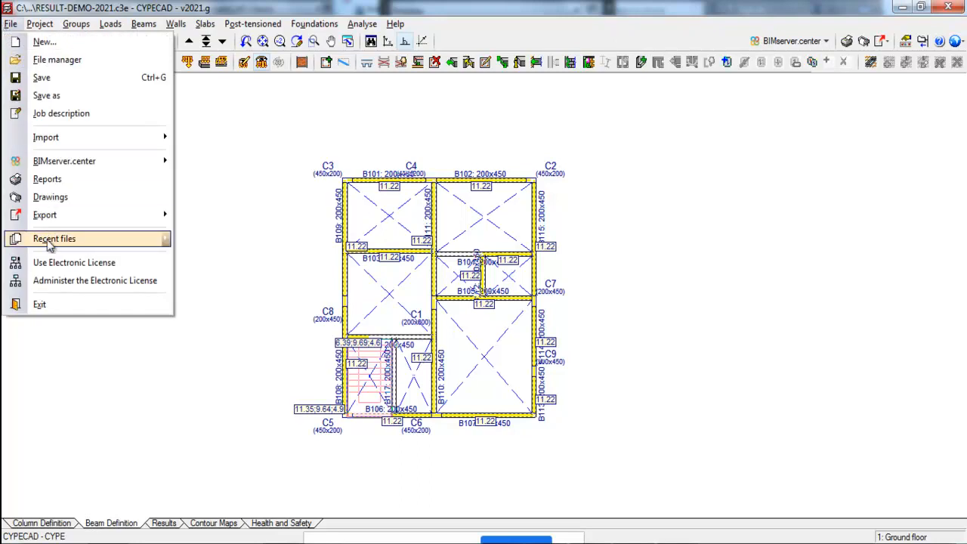
pyautogui.moveTo(95, 241)
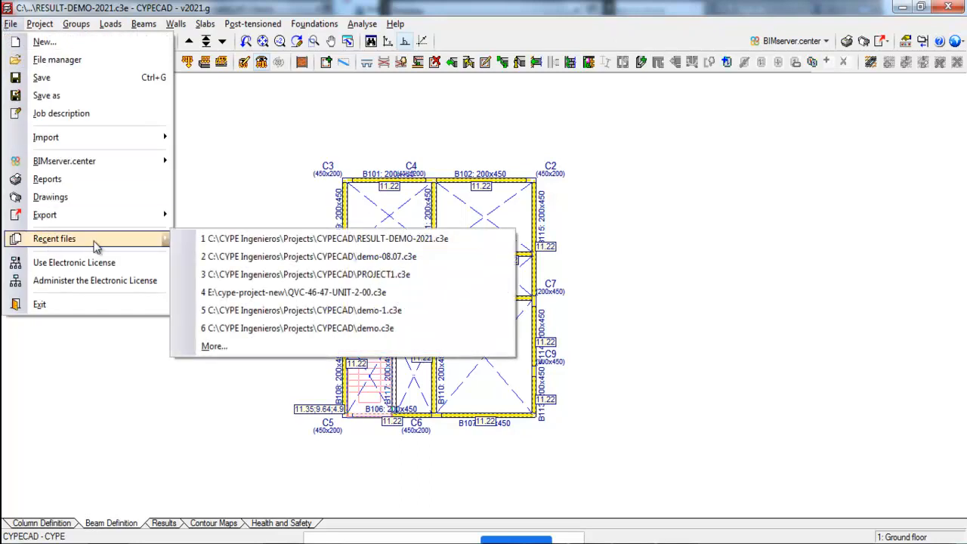
pyautogui.click(383, 256)
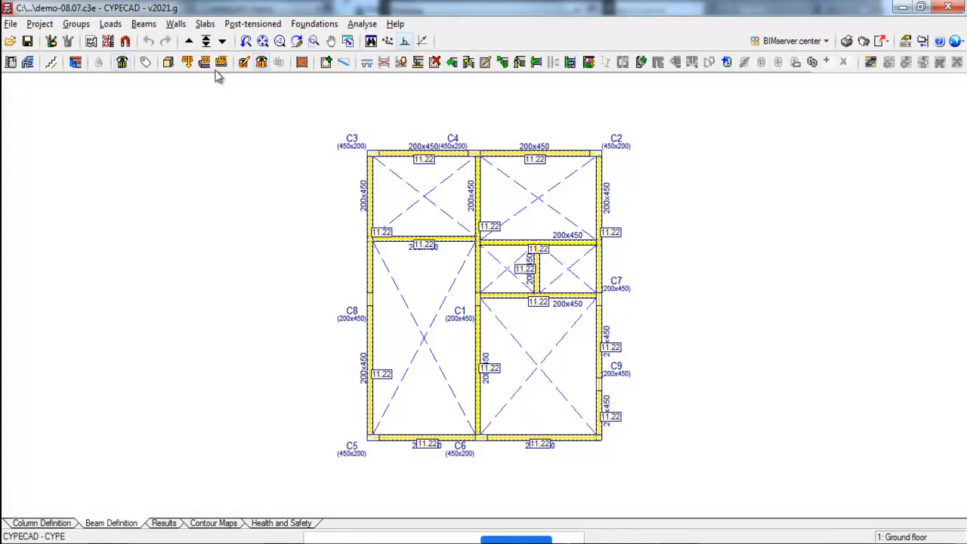
# - Review the whole building in 3D from the front and close the 3D view
pyautogui.click(168, 62)
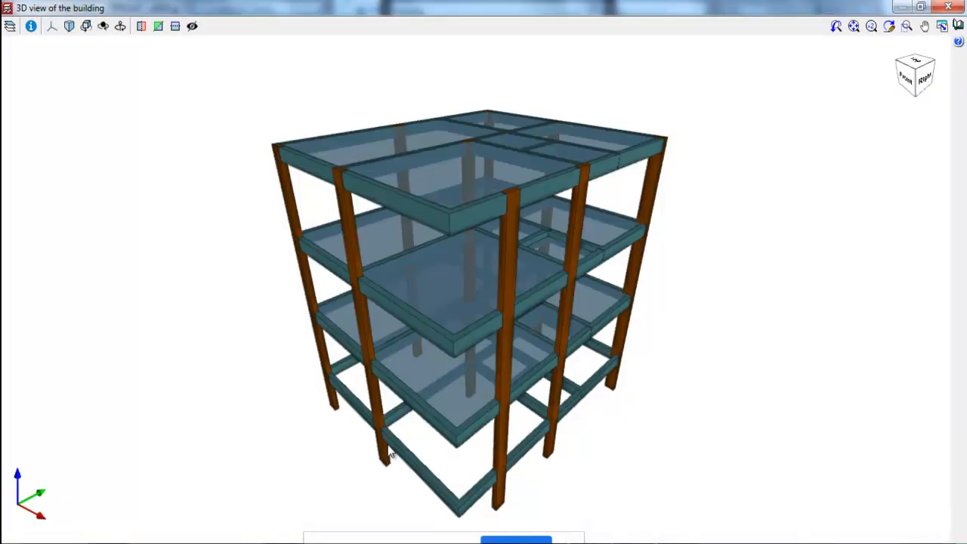
pyautogui.moveTo(418, 388)
pyautogui.mouseDown()
pyautogui.moveTo(432, 377)
pyautogui.moveTo(386, 369)
pyautogui.moveTo(416, 384)
pyautogui.mouseUp()
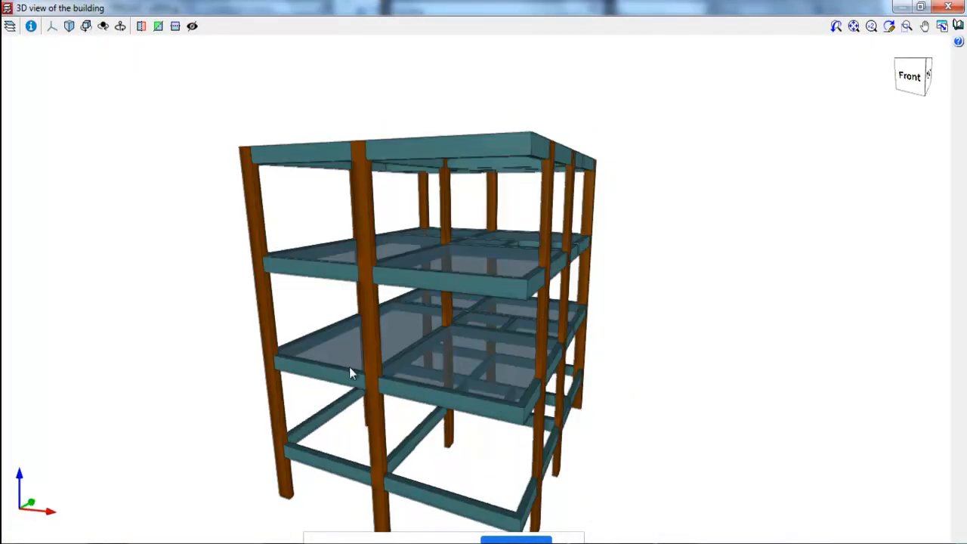
pyautogui.click(948, 6)
# - Start a new staircase on the ground floor with a 0.25 m tread and a 0.15 m riser
pyautogui.scroll(1, 573, 361)
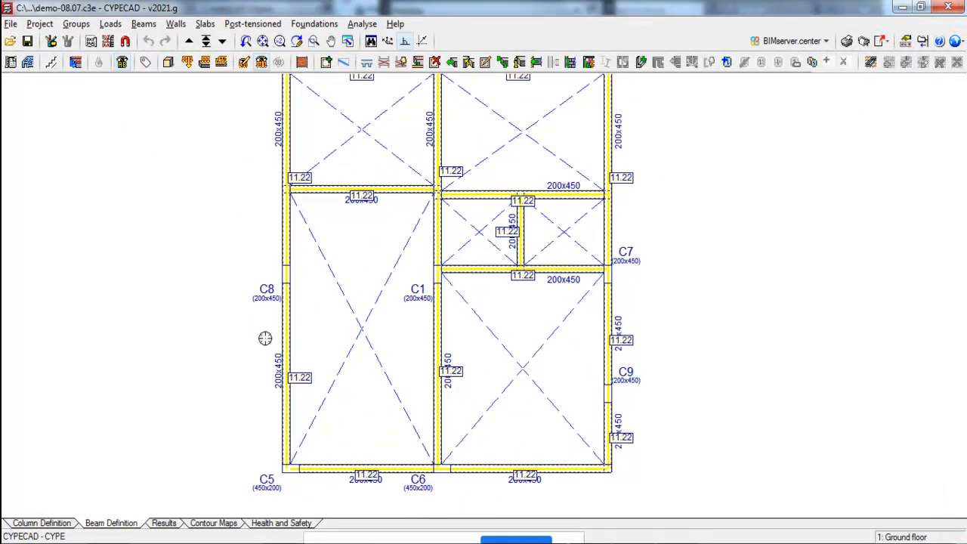
pyautogui.scroll(1, 313, 346)
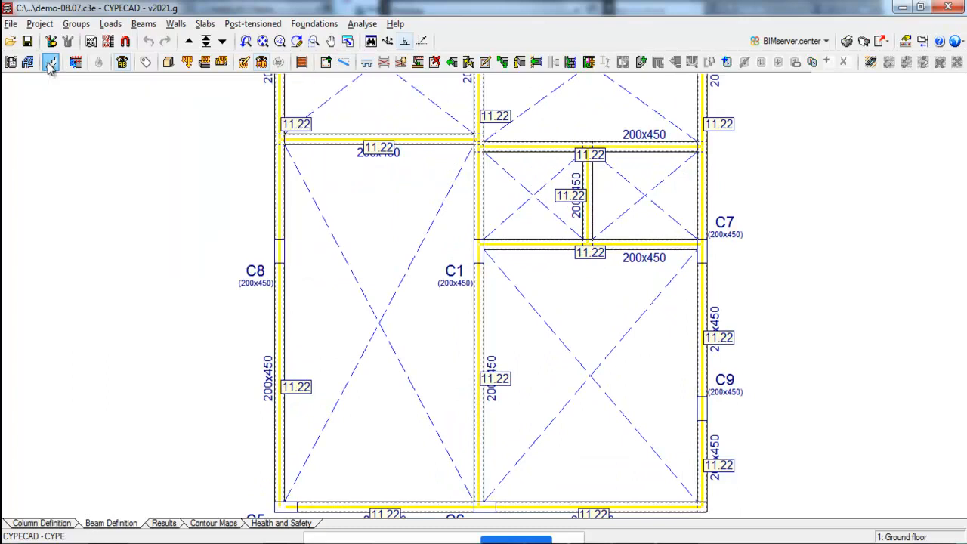
pyautogui.click(51, 64)
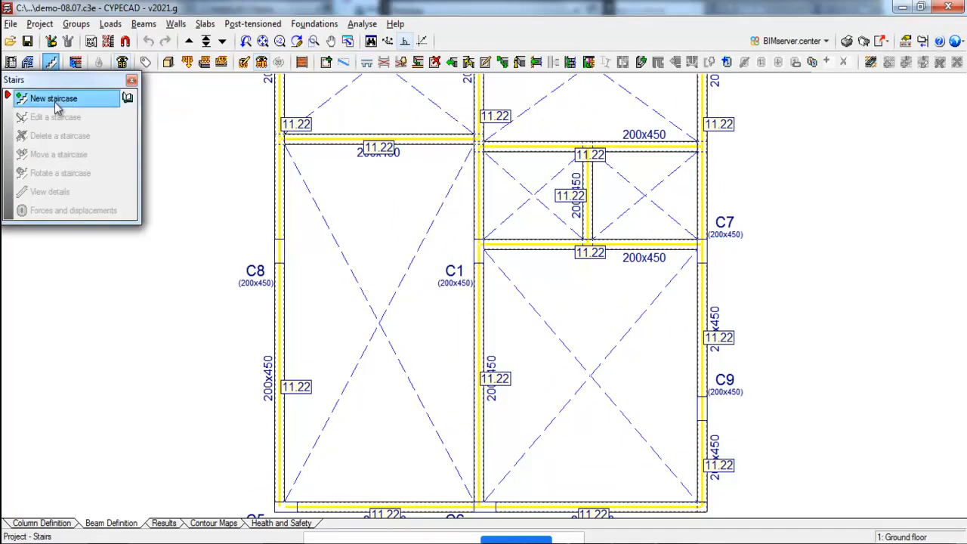
pyautogui.click(54, 99)
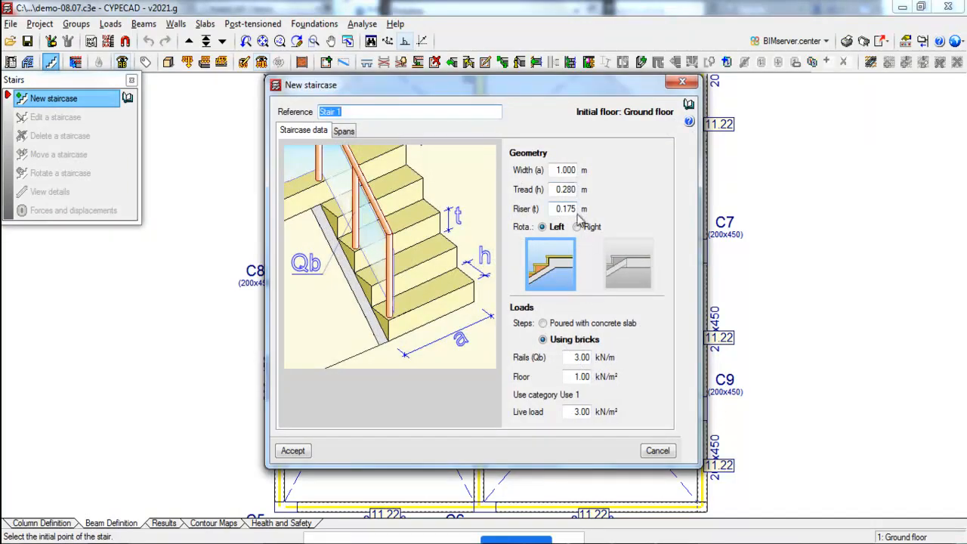
pyautogui.click(555, 170)
pyautogui.doubleClick(555, 170)
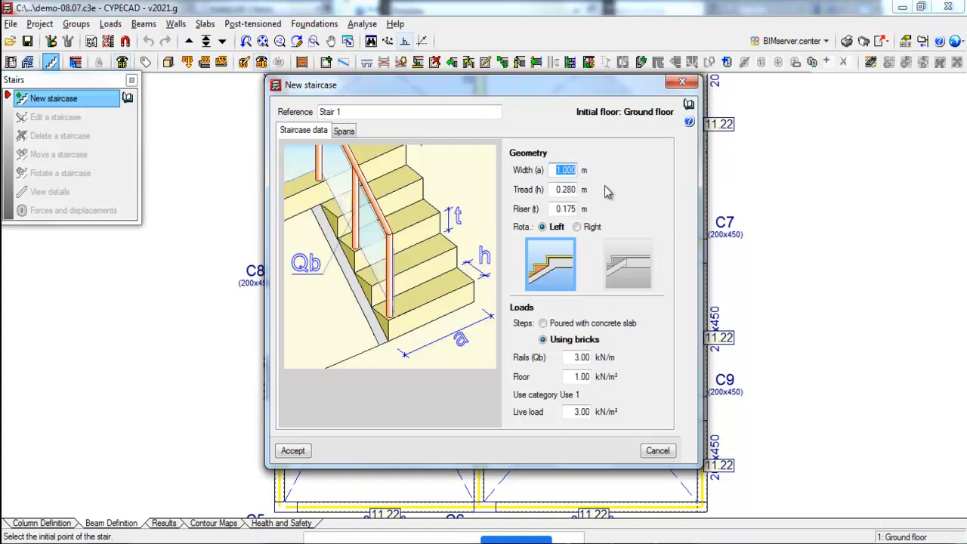
pyautogui.doubleClick(565, 189)
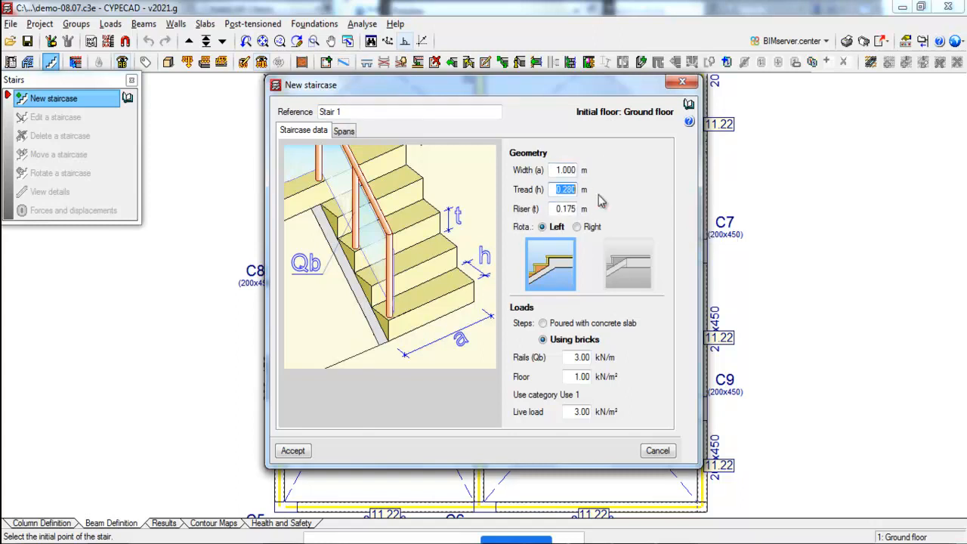
pyautogui.write('0.25')
pyautogui.press('Tab')
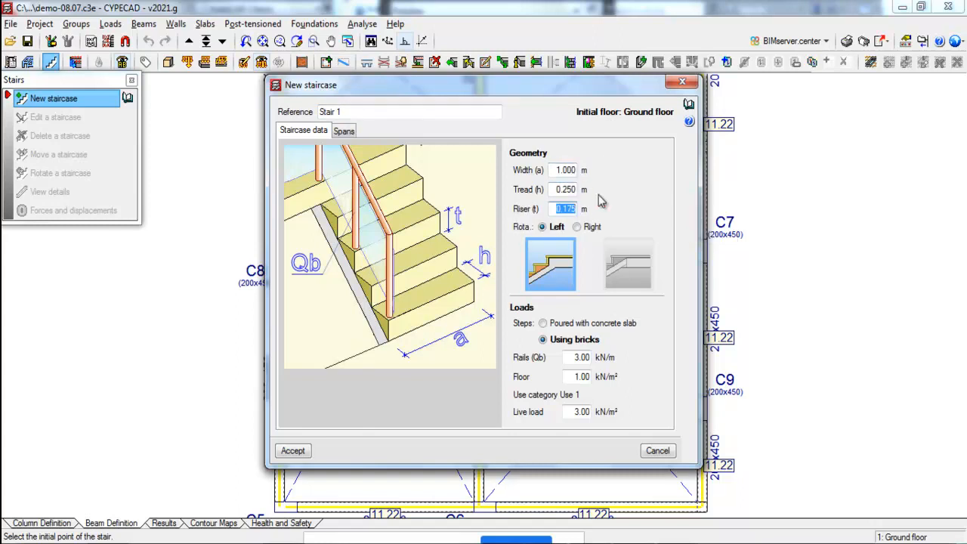
pyautogui.write('0.15')
pyautogui.press('Tab')
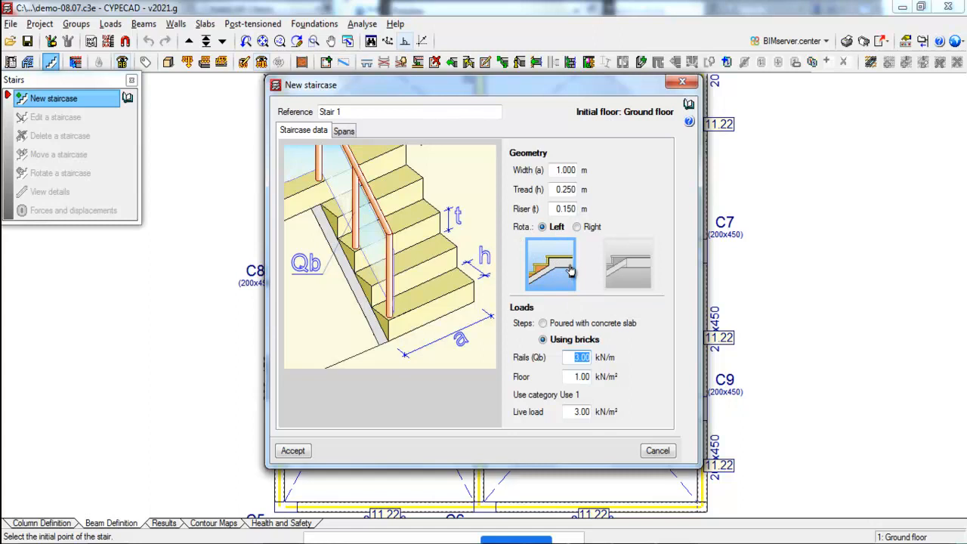
# - Keep the staircase's left rotation, set its steps to be poured with the concrete slab and its floor load to 1.5 kN/m²
pyautogui.click(588, 227)
pyautogui.click(555, 227)
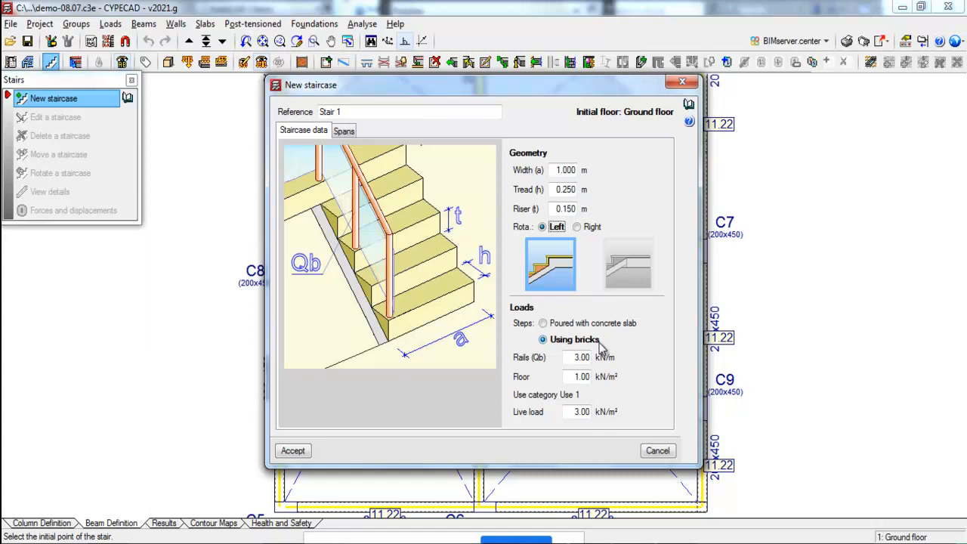
pyautogui.click(544, 324)
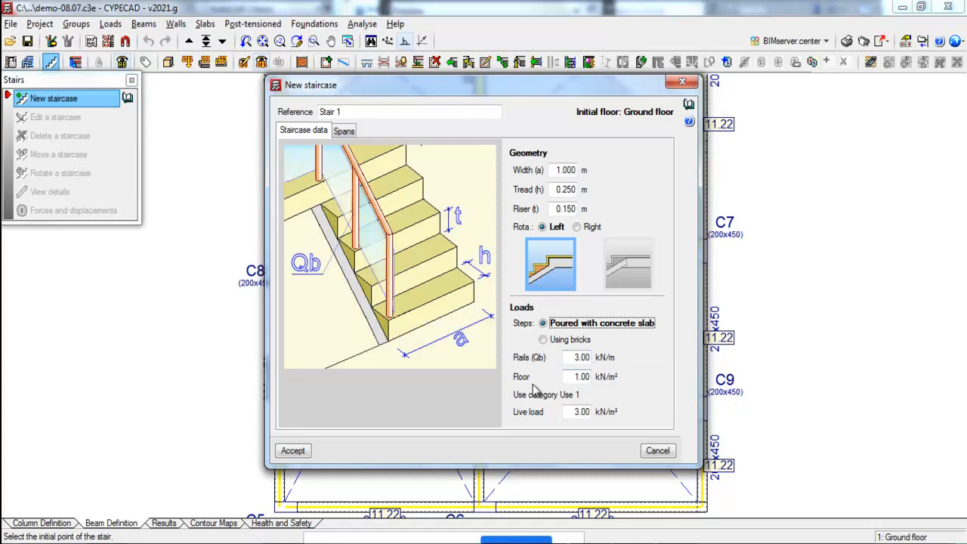
pyautogui.doubleClick(572, 377)
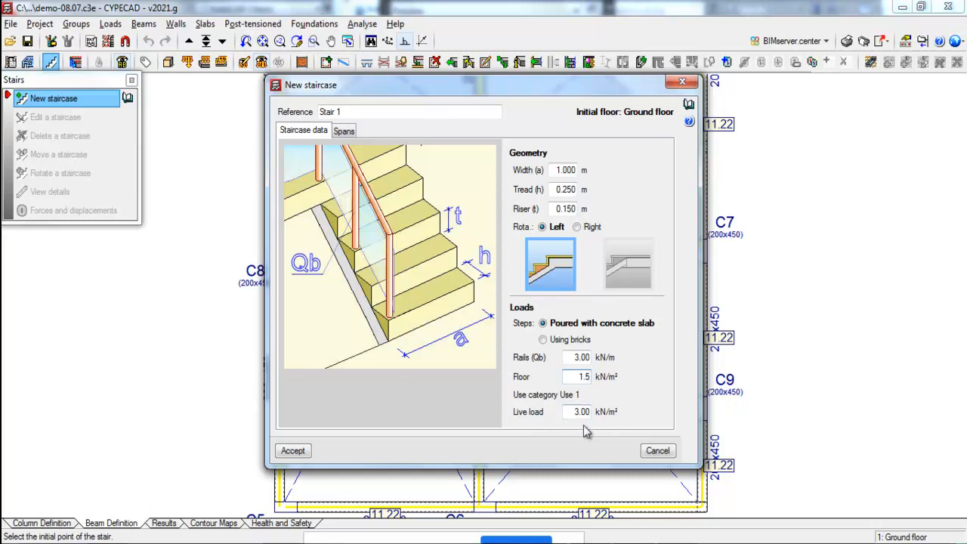
# - Add a flight to the staircase and create stair type st1 for it, with two straight flights and a half turn landing
pyautogui.click(346, 132)
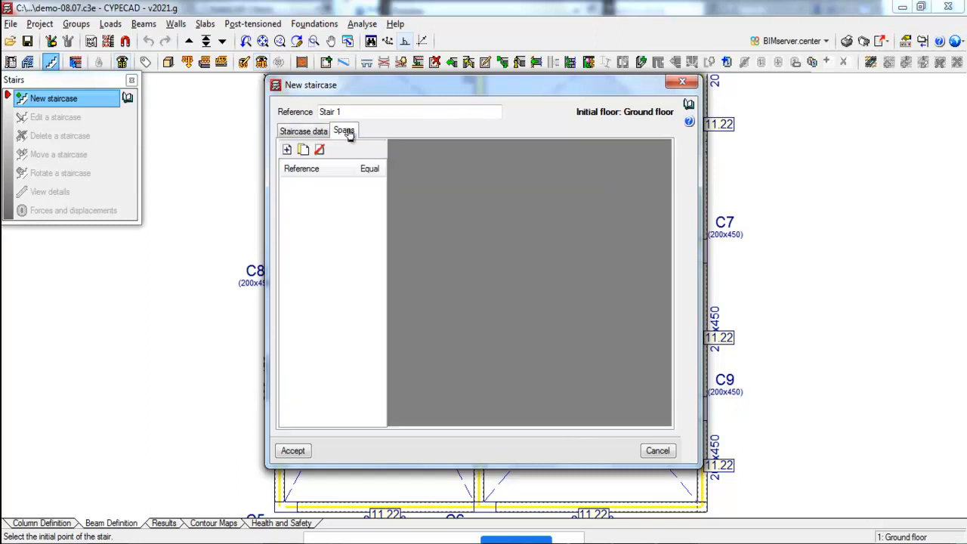
pyautogui.click(287, 151)
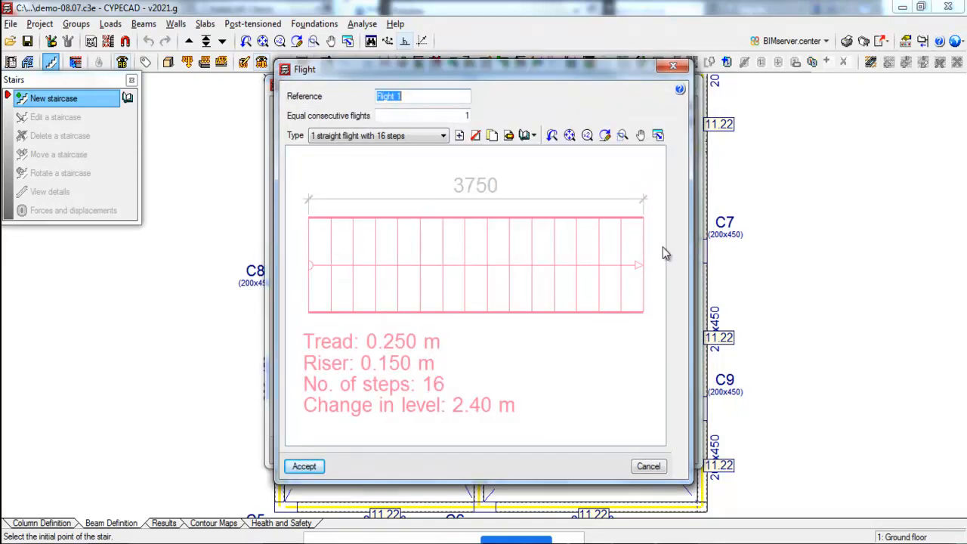
pyautogui.click(461, 136)
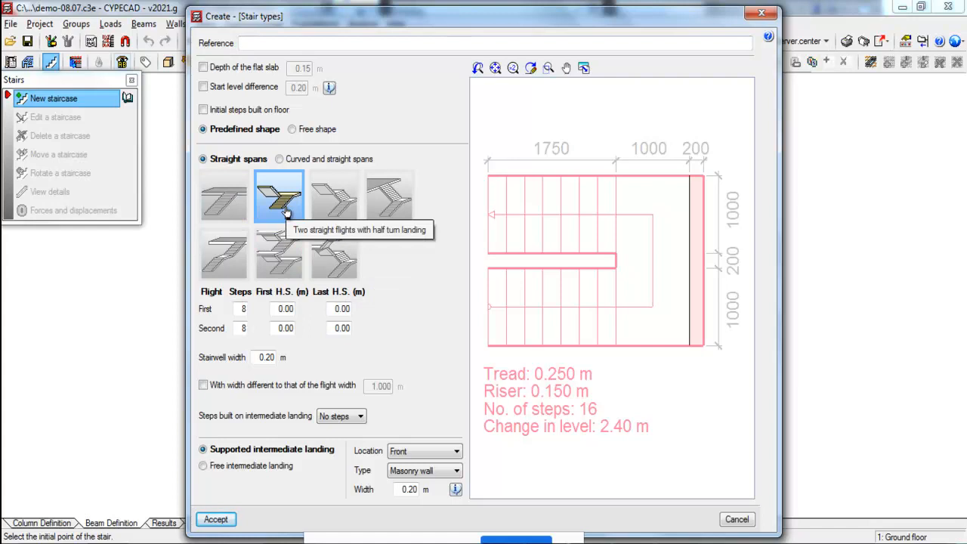
pyautogui.click(256, 43)
pyautogui.write('st1')
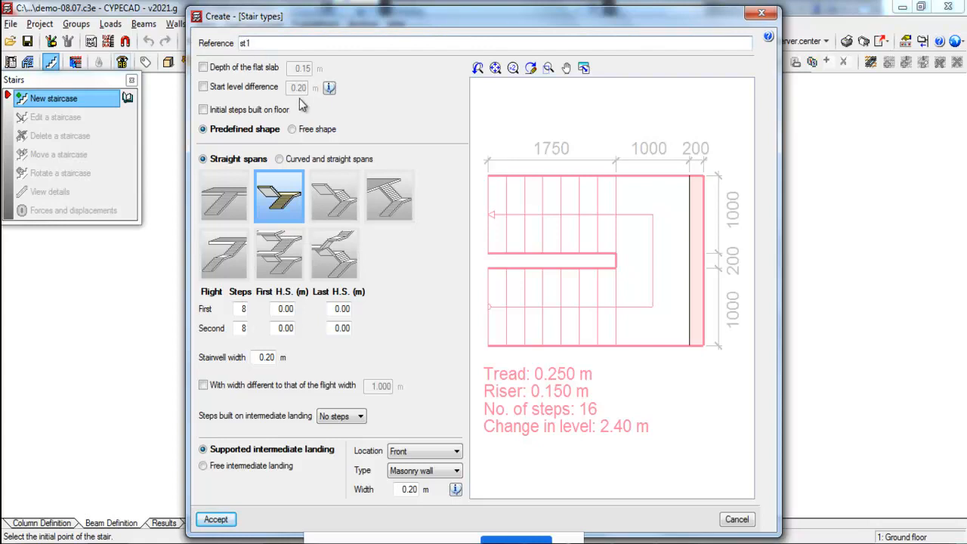
pyautogui.click(295, 194)
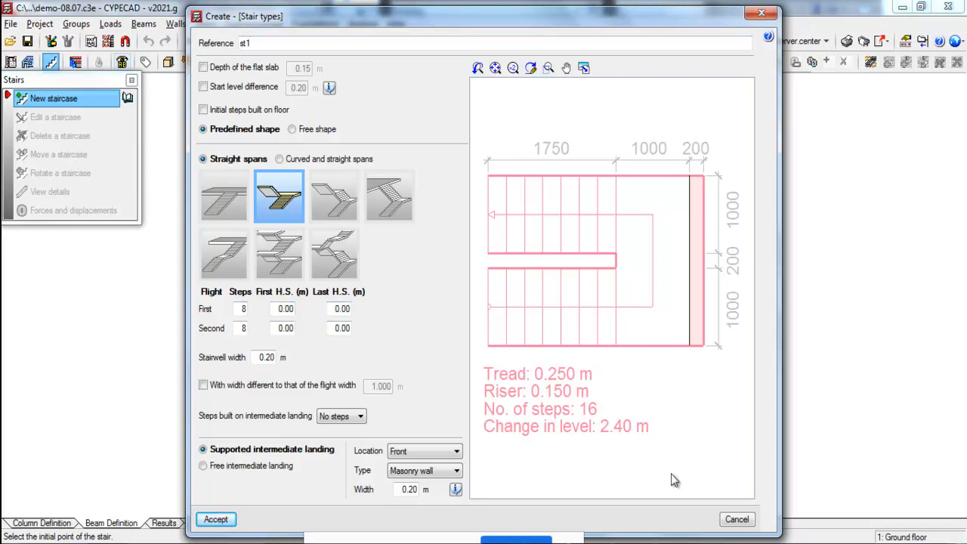
pyautogui.hotkey('ctrl', 'alt', 'w')
pyautogui.moveTo(657, 386); pyautogui.dragTo(601, 406)
pyautogui.moveTo(667, 468); pyautogui.dragTo(632, 434)
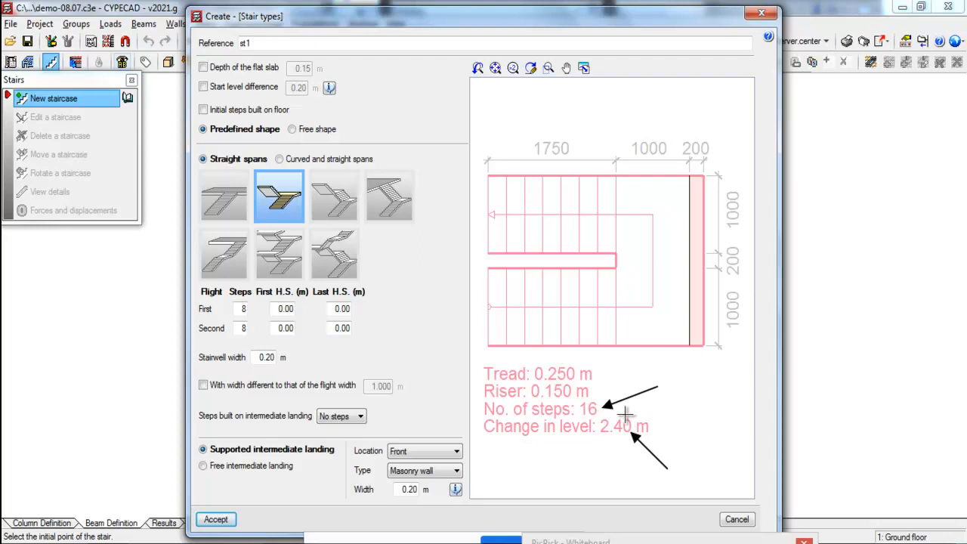
pyautogui.press('Escape')
# - Set both the first and second flights of stair type st1 to 10 steps
pyautogui.click(243, 310)
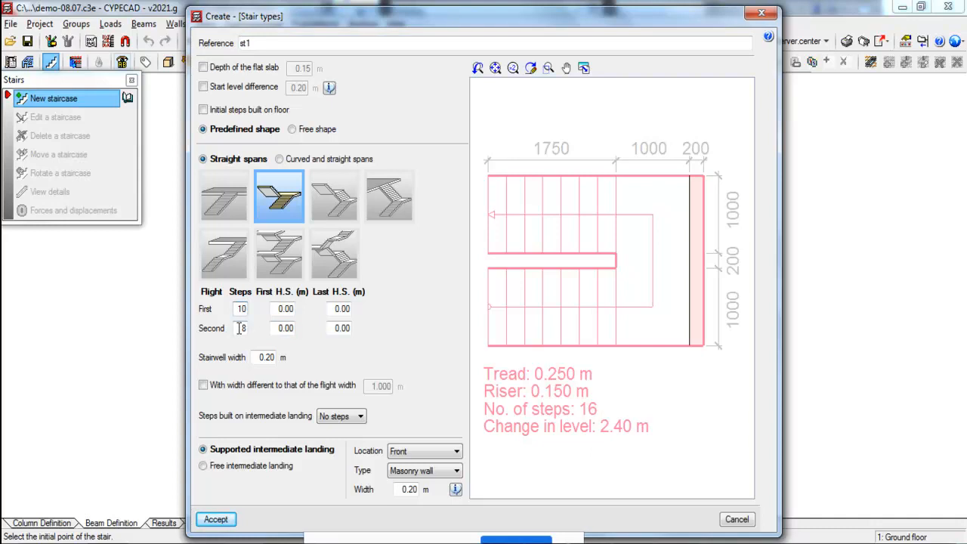
pyautogui.click(240, 327)
pyautogui.write('10')
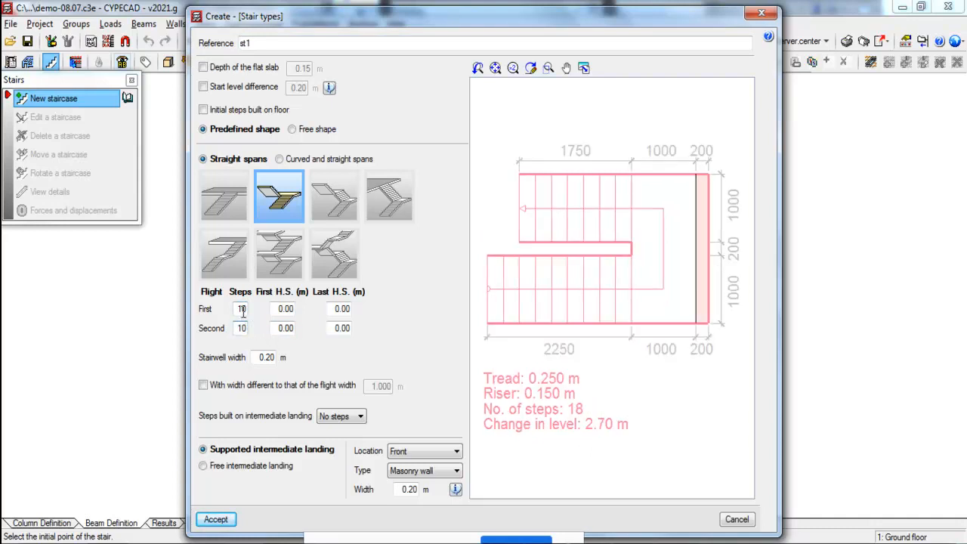
pyautogui.click(240, 309)
pyautogui.click(241, 327)
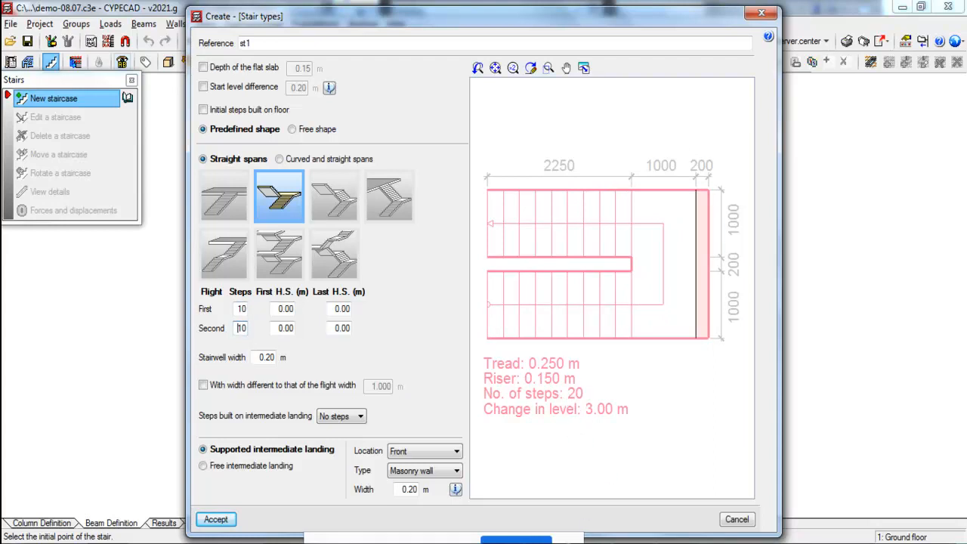
pyautogui.click(587, 542)
pyautogui.moveTo(609, 384); pyautogui.dragTo(590, 391)
pyautogui.moveTo(653, 411); pyautogui.dragTo(616, 415)
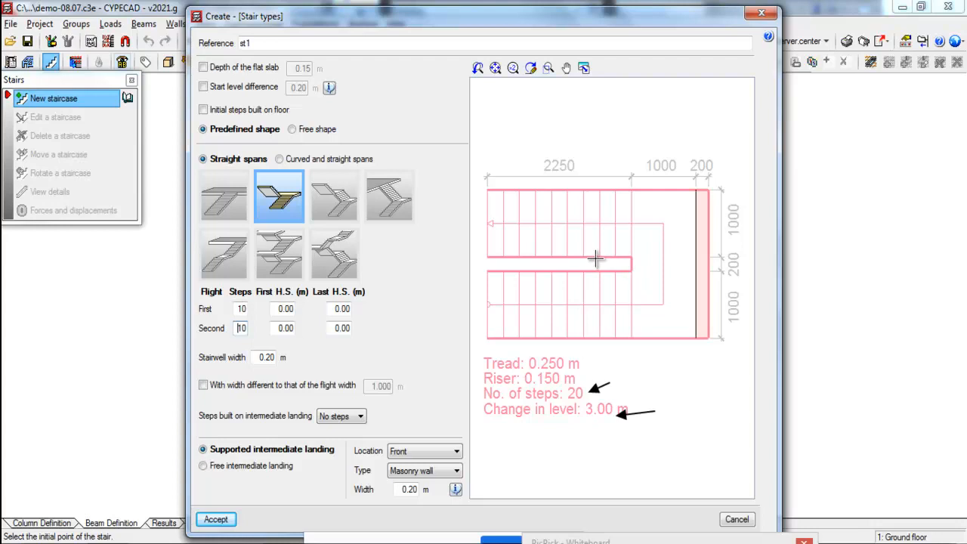
pyautogui.press('Escape')
# - Set the stairwell width of stair type st1 to 0 m
pyautogui.doubleClick(260, 357)
pyautogui.write('0')
pyautogui.press('Tab')
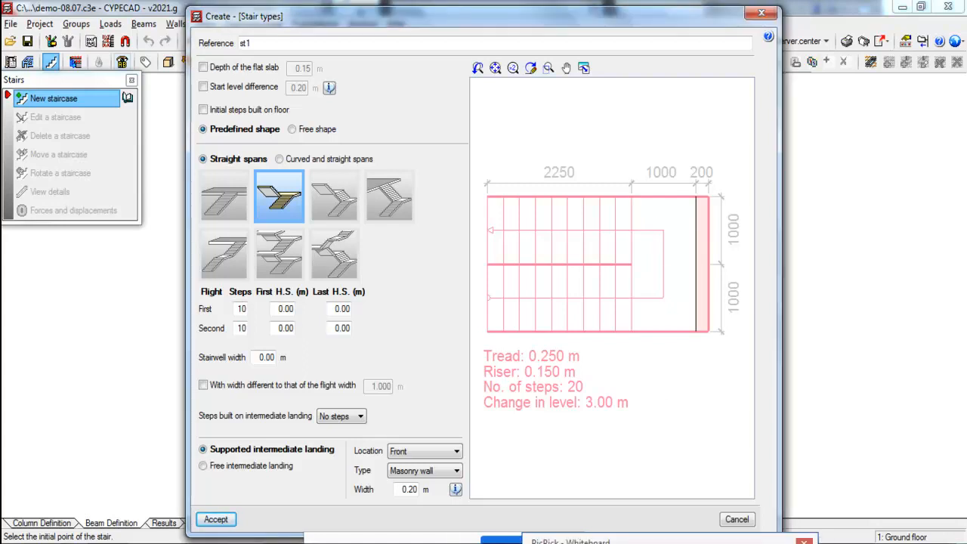
pyautogui.moveTo(592, 199); pyautogui.dragTo(590, 262)
pyautogui.moveTo(630, 214); pyautogui.dragTo(691, 214)
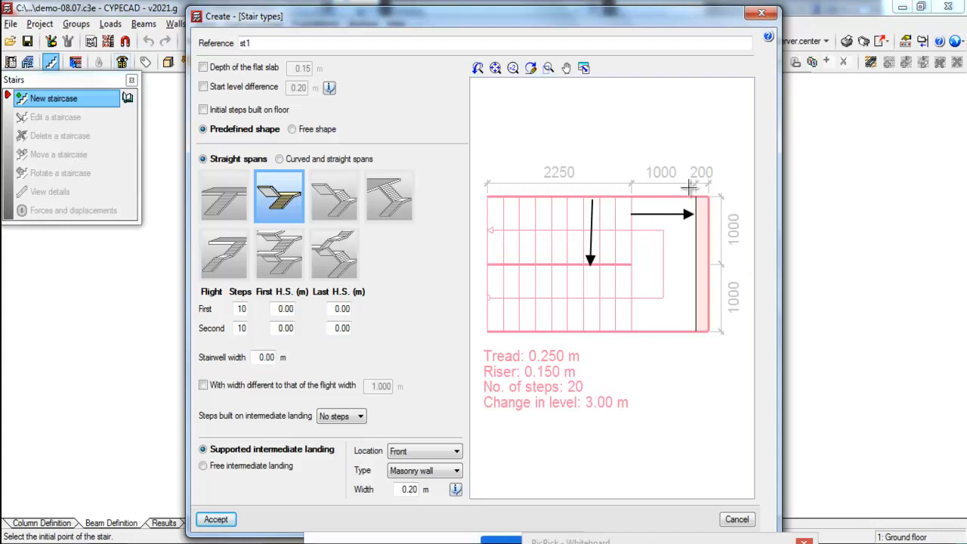
pyautogui.press('Escape')
# - Give the landing its own width of 0.9 m and accept the stair type, flight and staircase data
pyautogui.click(236, 385)
pyautogui.moveTo(367, 387); pyautogui.dragTo(440, 387)
pyautogui.write('0.9')
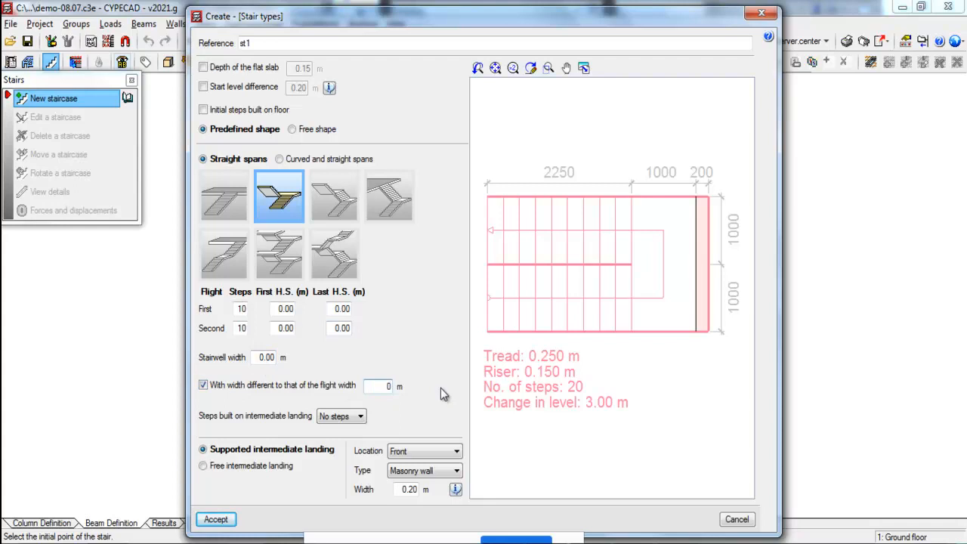
pyautogui.press('Tab')
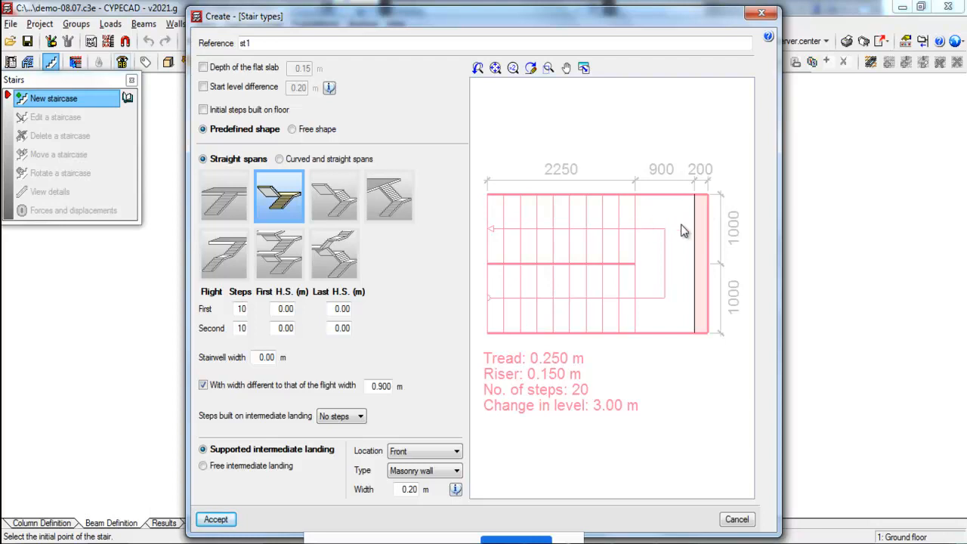
pyautogui.click(227, 519)
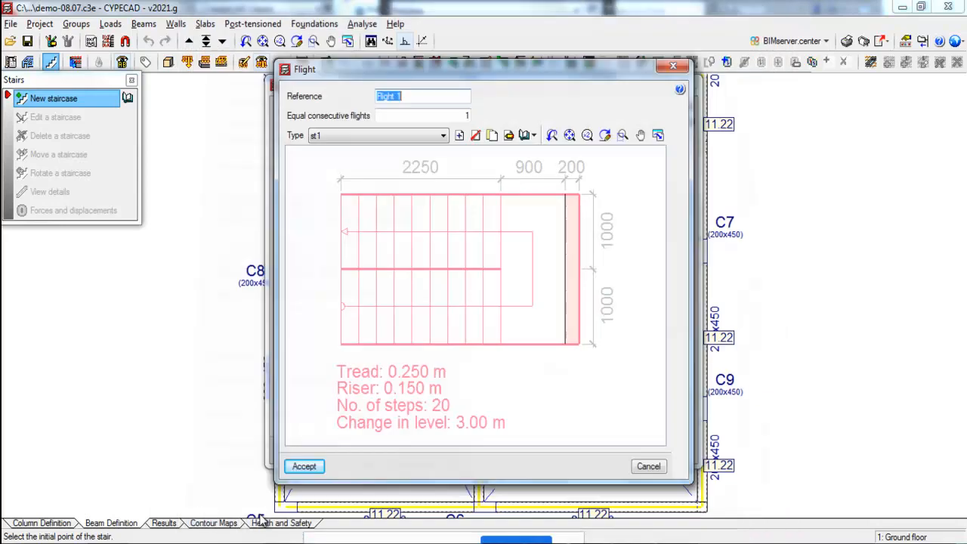
pyautogui.click(305, 466)
pyautogui.click(298, 449)
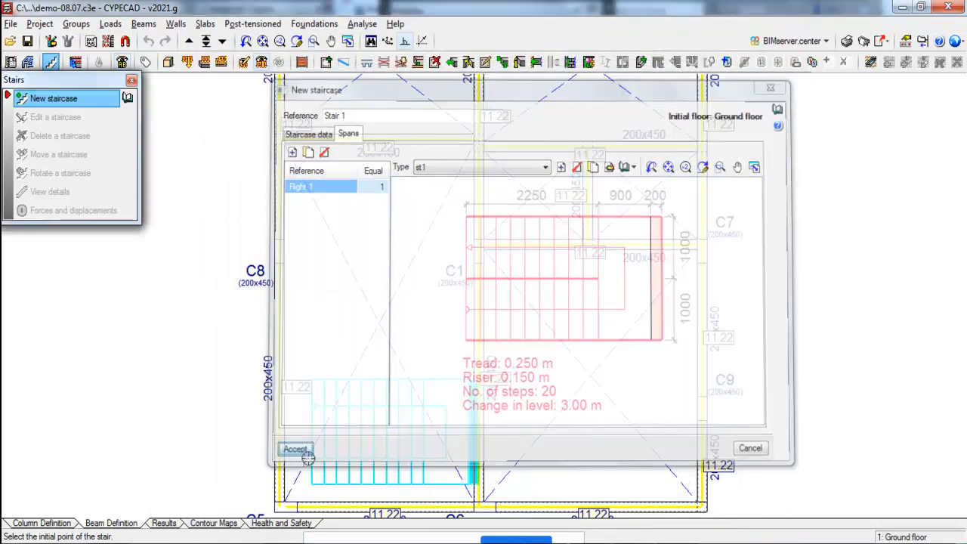
# - Place the staircase outside the building beside column C5, pointing downward at -90°, and end the placement
pyautogui.scroll(-1, 666, 280)
pyautogui.click(224, 366)
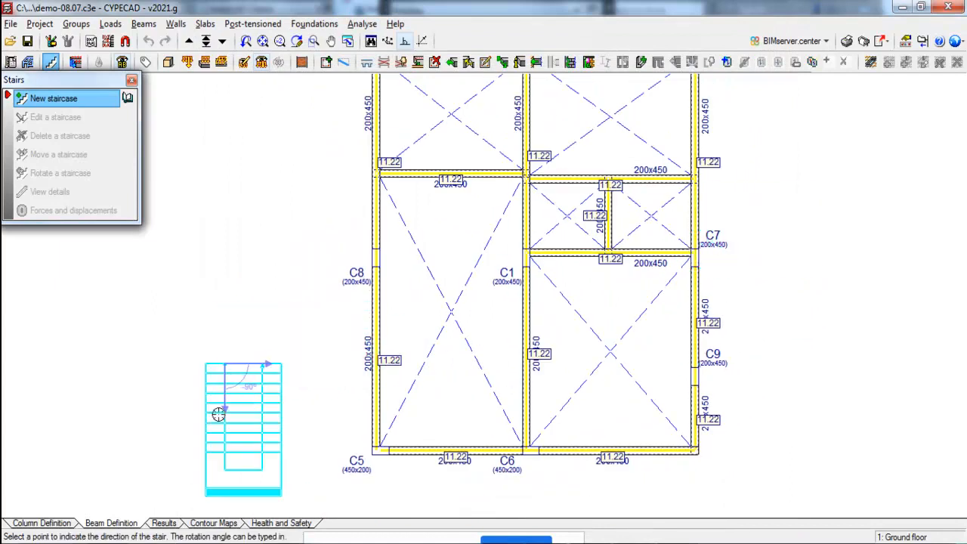
pyautogui.click(247, 402)
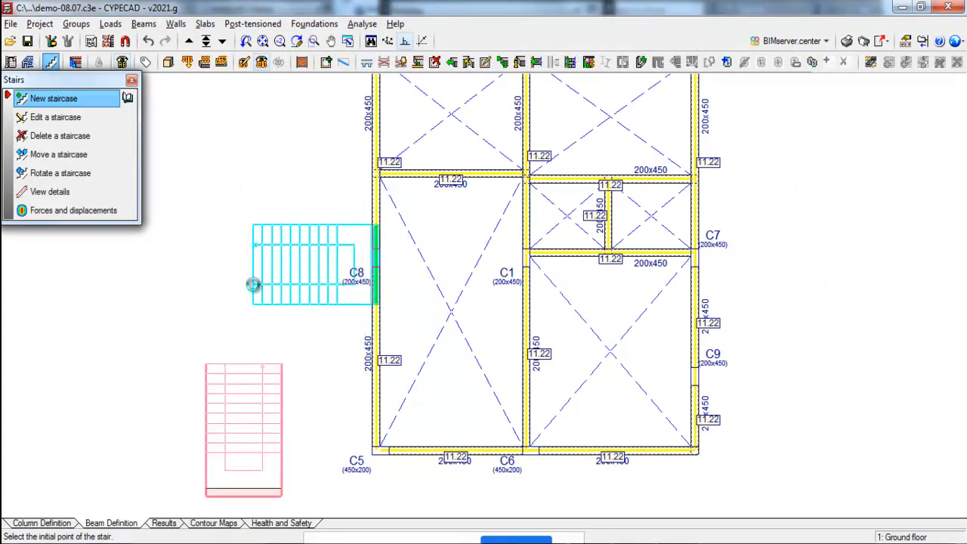
pyautogui.click(654, 452)
pyautogui.scroll(4, 294, 461)
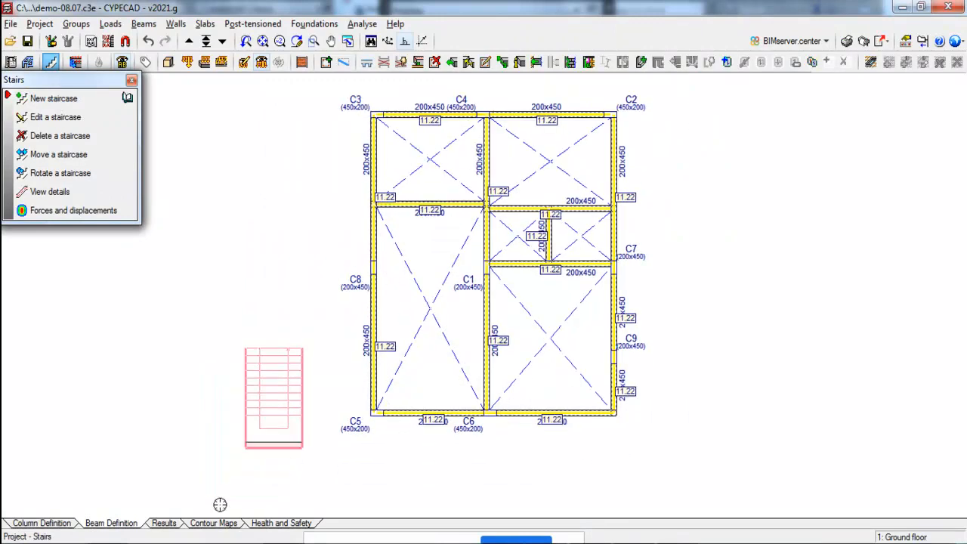
# - Move the staircase into the bay at column C5, against the C5–C8 beam's inner face and the C5–C6 beam's outer edge
pyautogui.scroll(1, 508, 308)
pyautogui.click(58, 154)
pyautogui.click(181, 444)
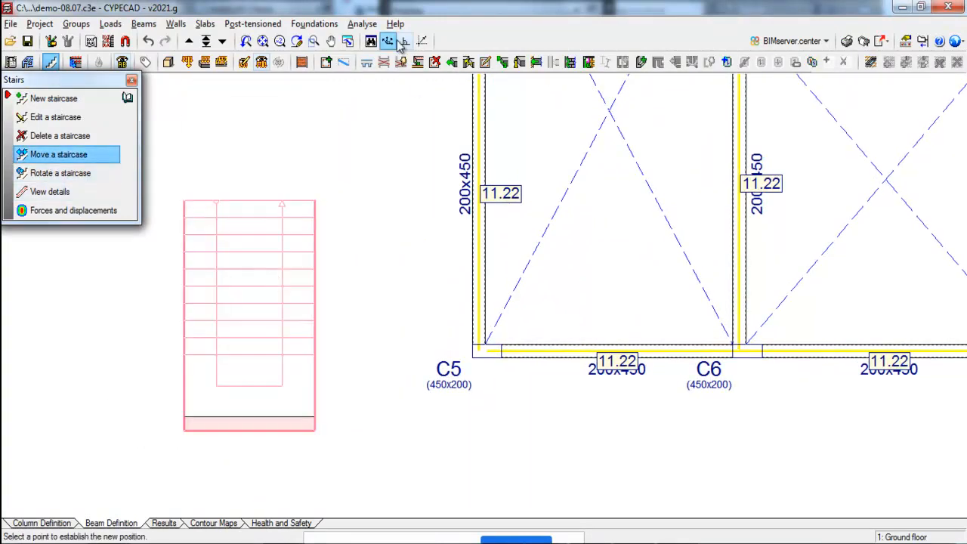
pyautogui.scroll(1, 538, 313)
pyautogui.scroll(2, 522, 380)
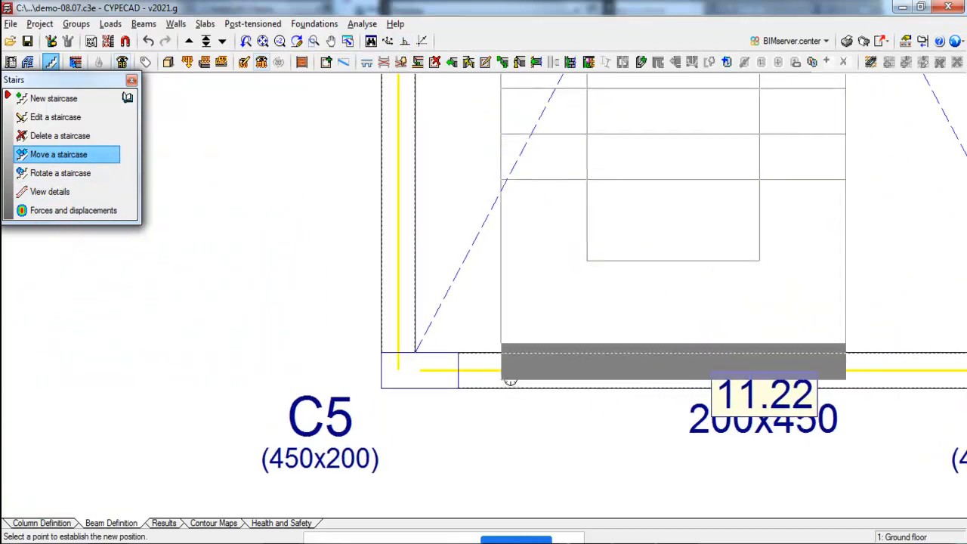
pyautogui.scroll(1, 418, 388)
pyautogui.click(413, 388)
pyautogui.scroll(-3, 460, 447)
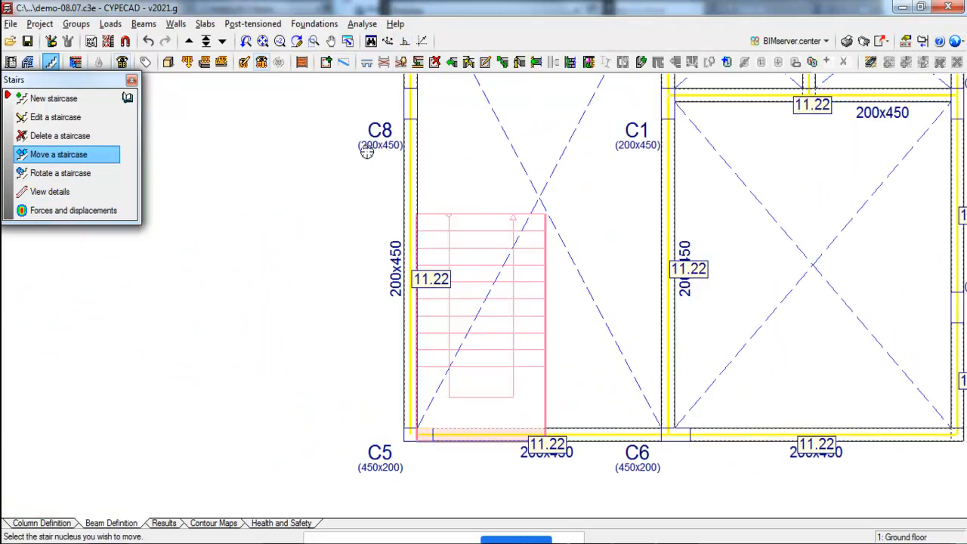
# - Examine the relocated staircase in the 3D building view, checking its flights, landing and upper end against the surrounding beams and first-floor slab
pyautogui.click(167, 62)
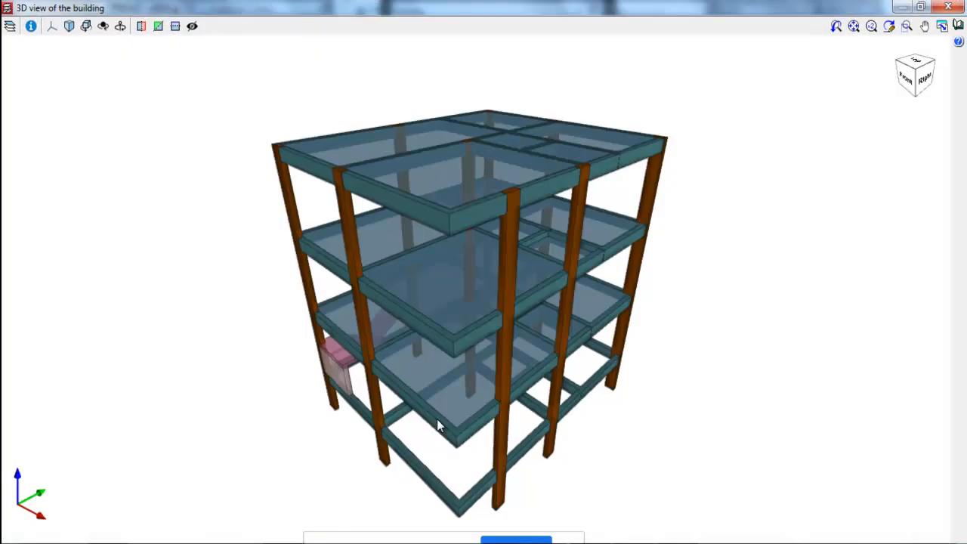
pyautogui.moveTo(358, 441); pyautogui.dragTo(490, 498)
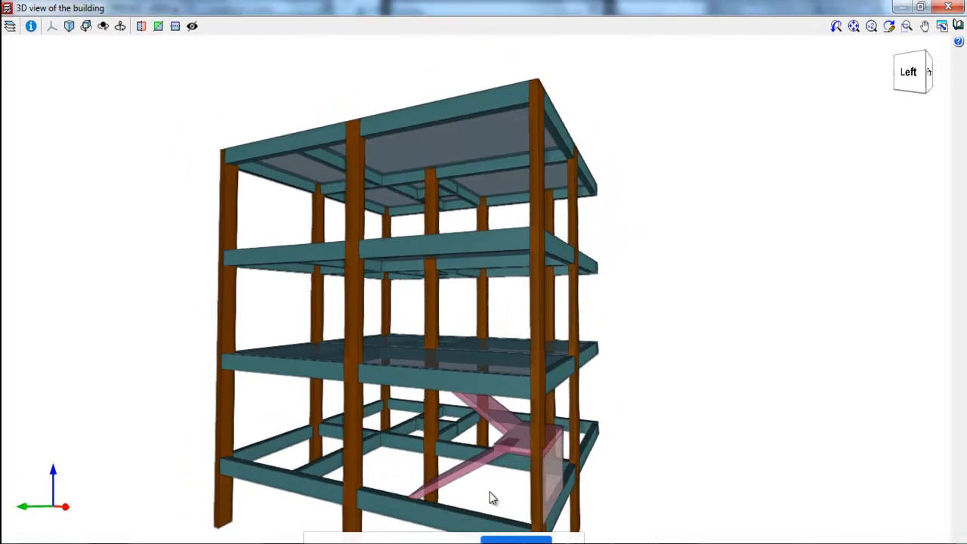
pyautogui.scroll(6, 529, 479)
pyautogui.scroll(3, 547, 491)
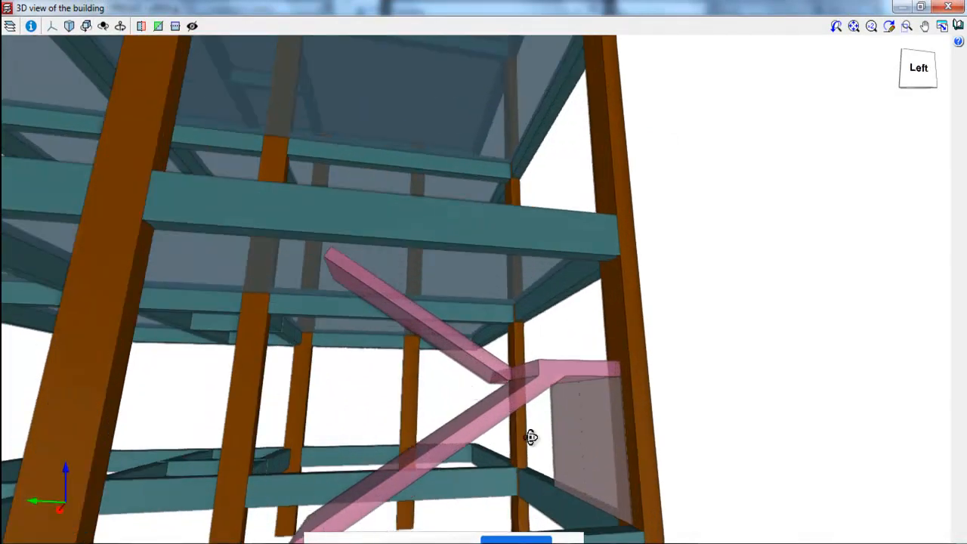
pyautogui.scroll(-4, 534, 434)
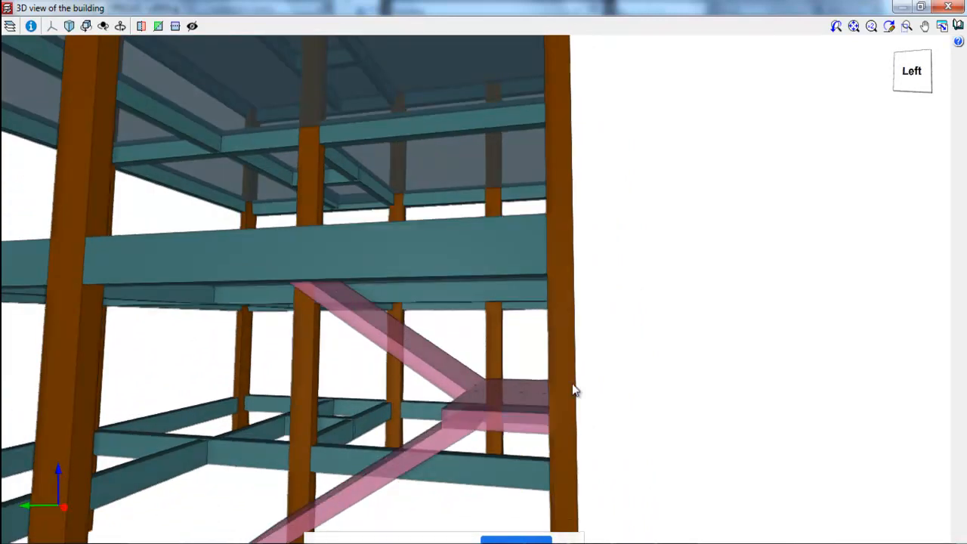
pyautogui.scroll(-2, 511, 385)
pyautogui.scroll(2, 509, 468)
pyautogui.scroll(2, 505, 450)
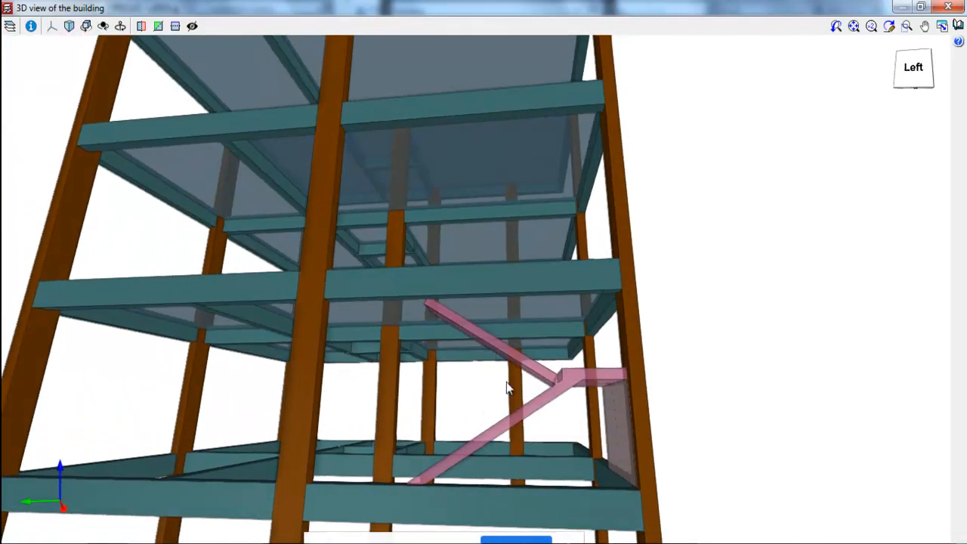
pyautogui.moveTo(505, 425)
pyautogui.mouseDown(button='middle')
pyautogui.moveTo(476, 458)
pyautogui.moveTo(502, 435)
pyautogui.moveTo(528, 439)
pyautogui.mouseUp(button='middle')
pyautogui.moveTo(486, 473); pyautogui.dragTo(570, 467, button='middle')
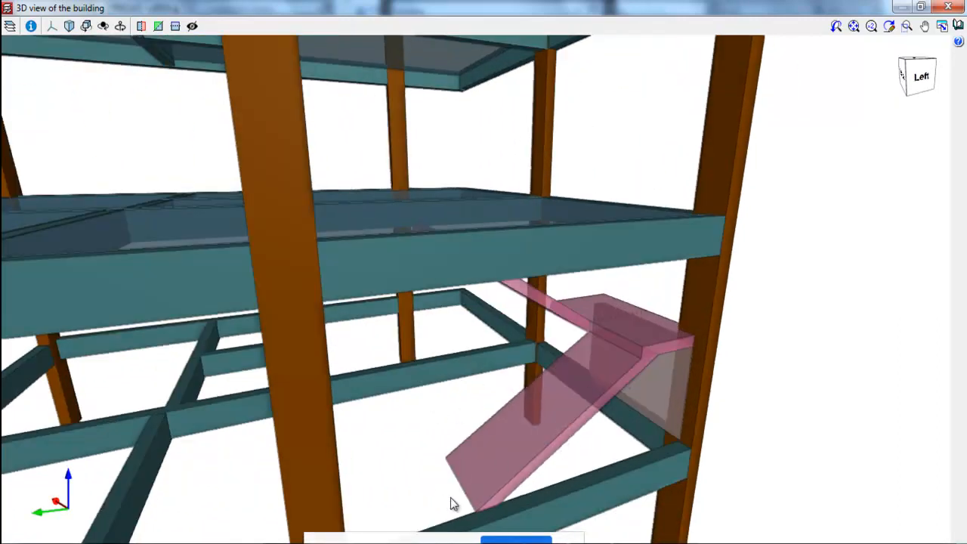
pyautogui.scroll(-3, 558, 436)
pyautogui.scroll(3, 433, 376)
pyautogui.moveTo(569, 442); pyautogui.dragTo(564, 457, button='middle')
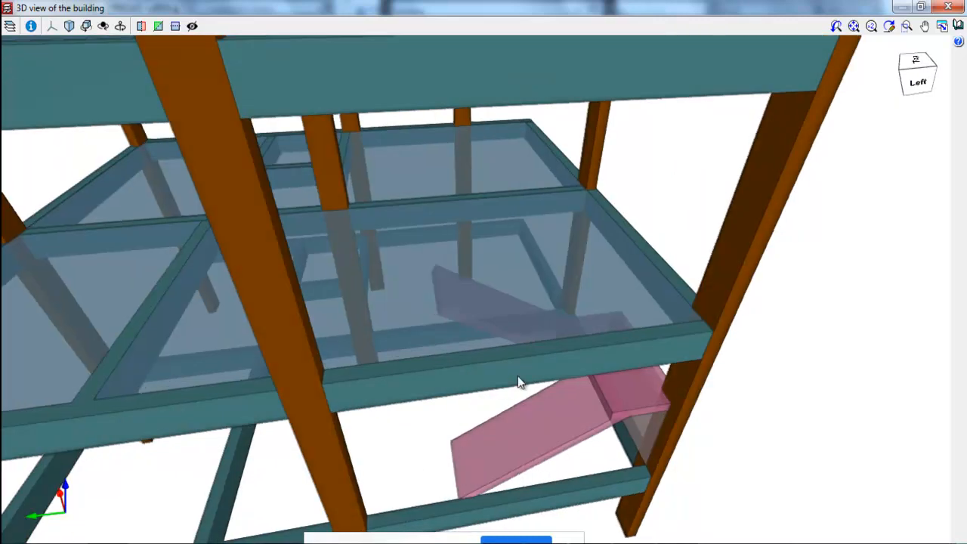
pyautogui.moveTo(518, 385); pyautogui.dragTo(526, 403, button='middle')
pyautogui.moveTo(496, 299); pyautogui.dragTo(497, 306, button='middle')
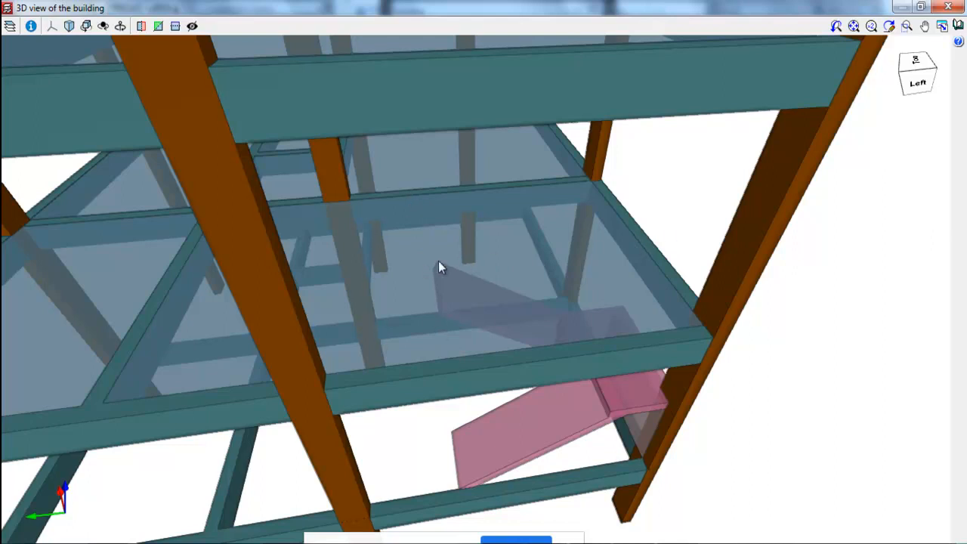
pyautogui.click(947, 7)
# - Add a centre-aligned 200x450 beam across the ground floor bay at the staircase's upper end, between the C5–C8 and C6–C1 beams
pyautogui.scroll(1, 721, 210)
pyautogui.scroll(1, 721, 210)
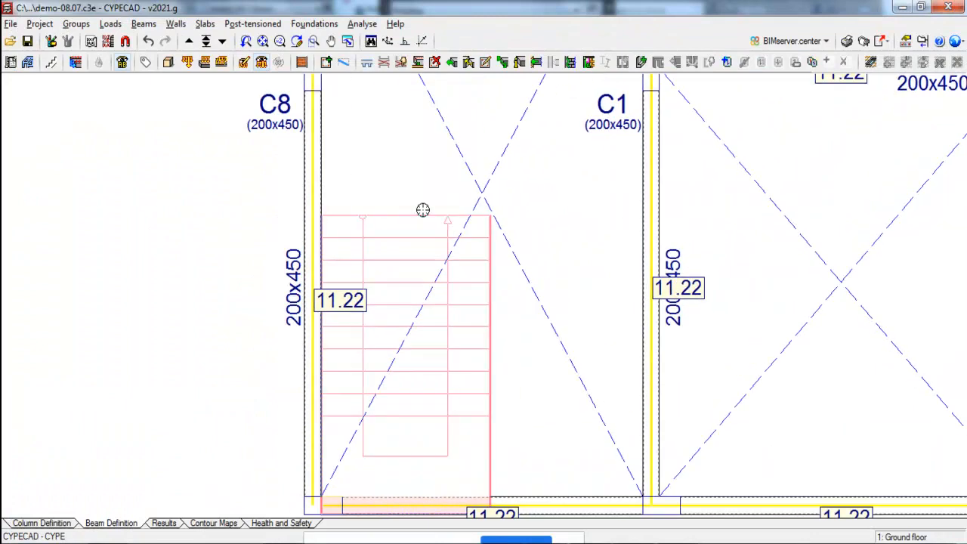
pyautogui.click(325, 62)
pyautogui.click(253, 428)
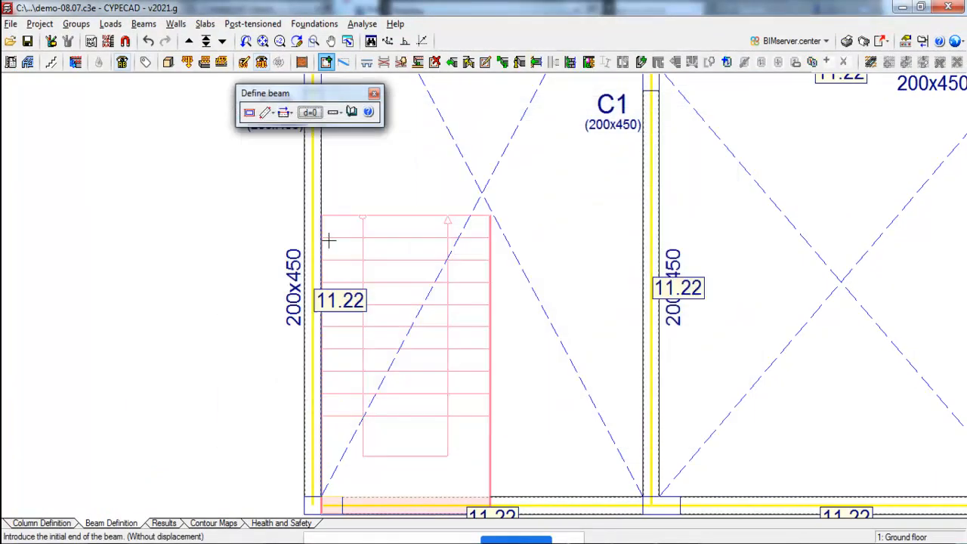
pyautogui.click(285, 112)
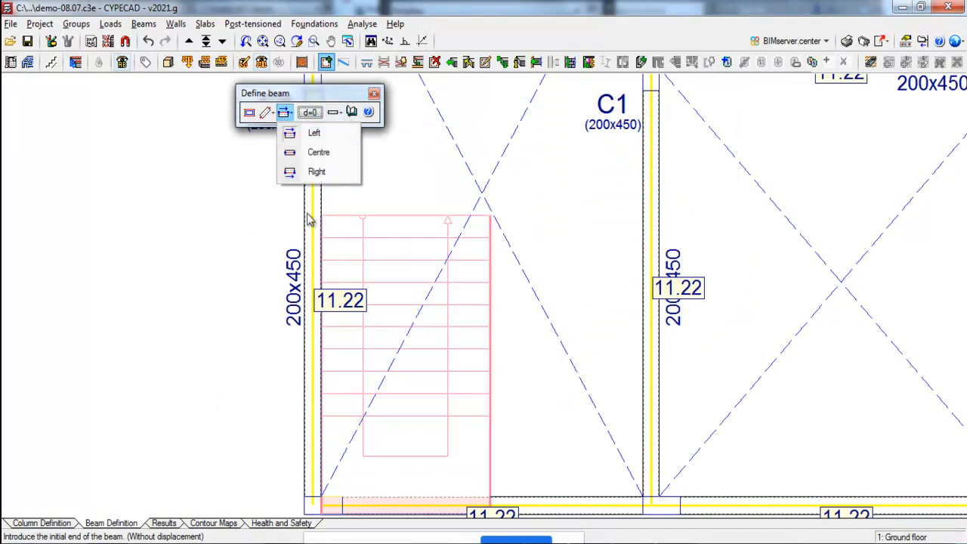
pyautogui.click(313, 153)
pyautogui.click(313, 206)
pyautogui.click(405, 41)
pyautogui.click(649, 207)
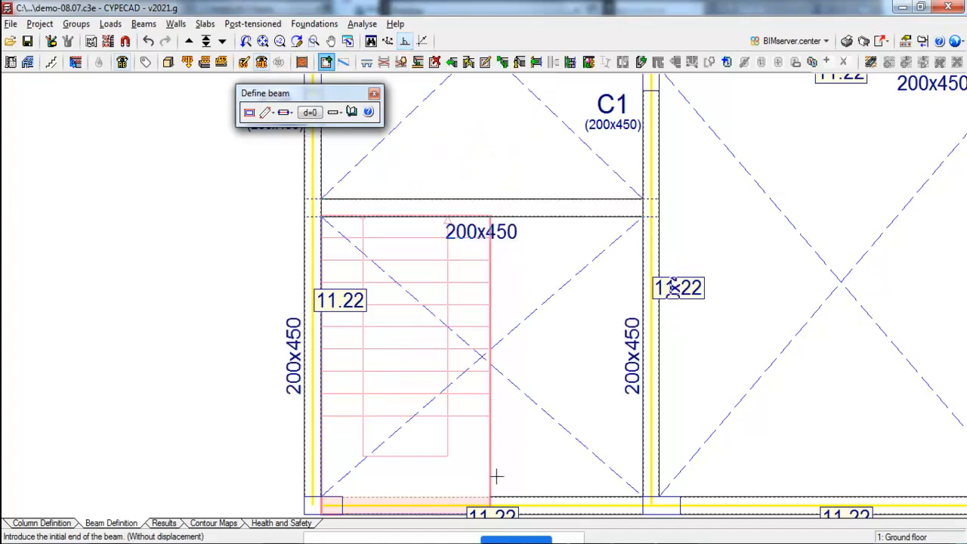
# - Add a beam along the staircase's inner side from the C5–C6 beam to the new cross beam, and check the floor above
pyautogui.click(496, 508)
pyautogui.click(496, 207)
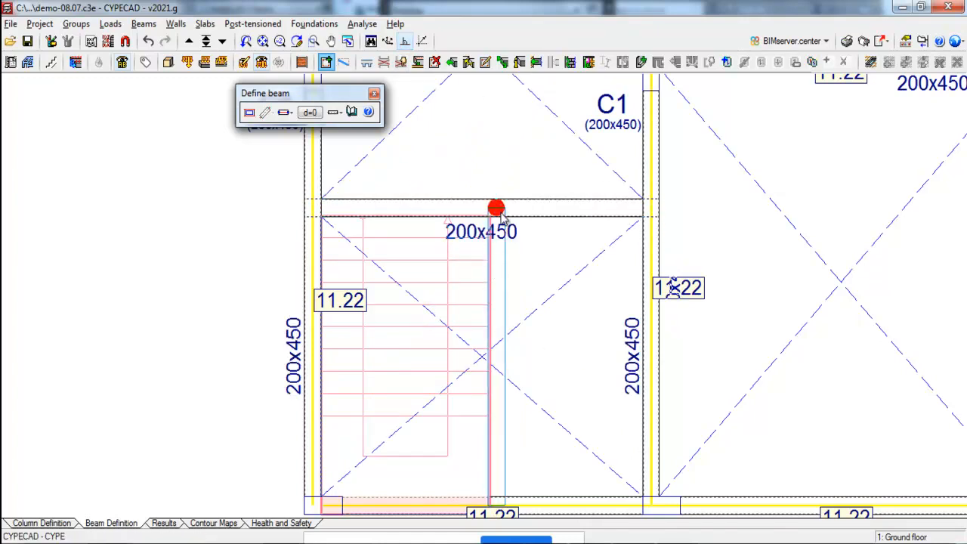
pyautogui.click(188, 42)
pyautogui.click(221, 41)
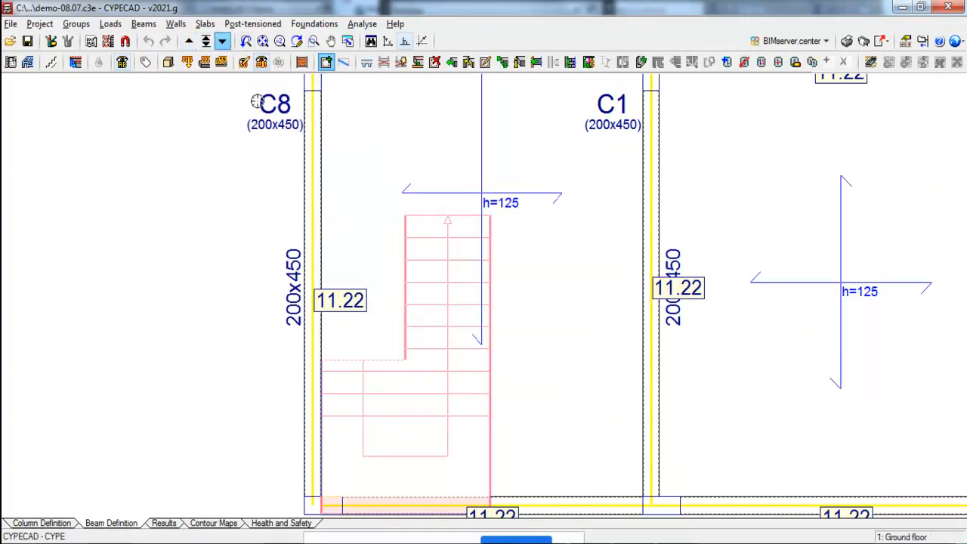
# - Set up copying elements to another group with beams included and loads excluded
pyautogui.click(75, 63)
pyautogui.click(67, 136)
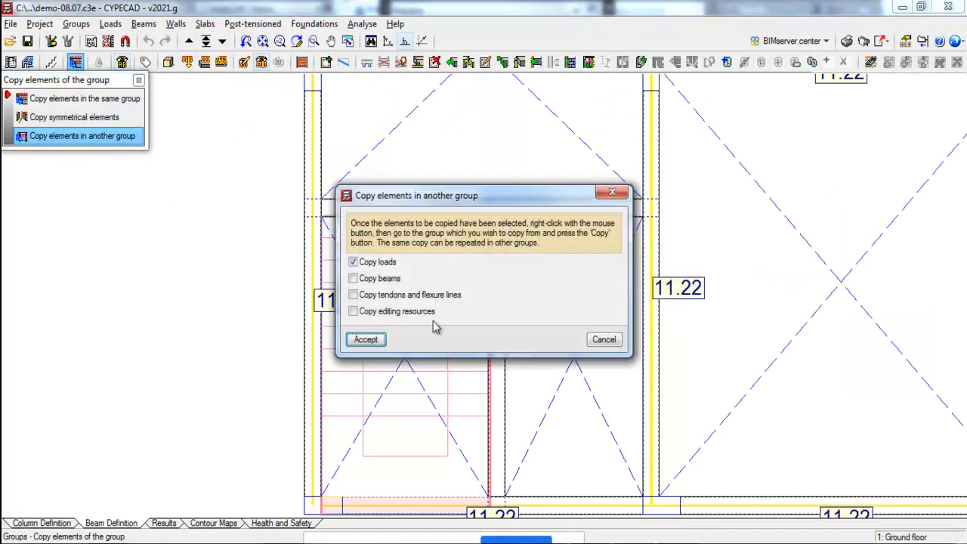
pyautogui.click(353, 261)
pyautogui.click(353, 278)
pyautogui.click(366, 339)
# - Copy the two new staircase beams from the ground floor to Floor 1
pyautogui.click(524, 202)
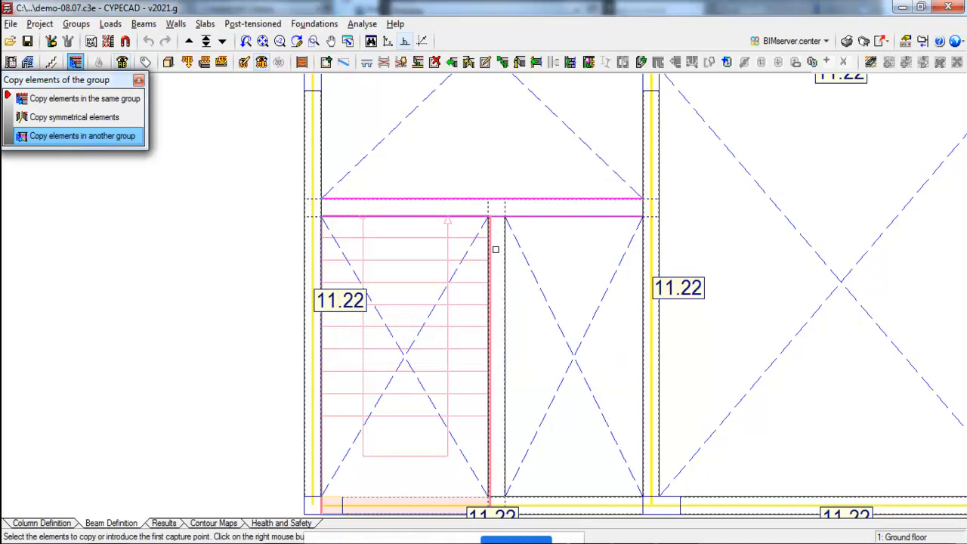
pyautogui.click(495, 249)
pyautogui.click(503, 287)
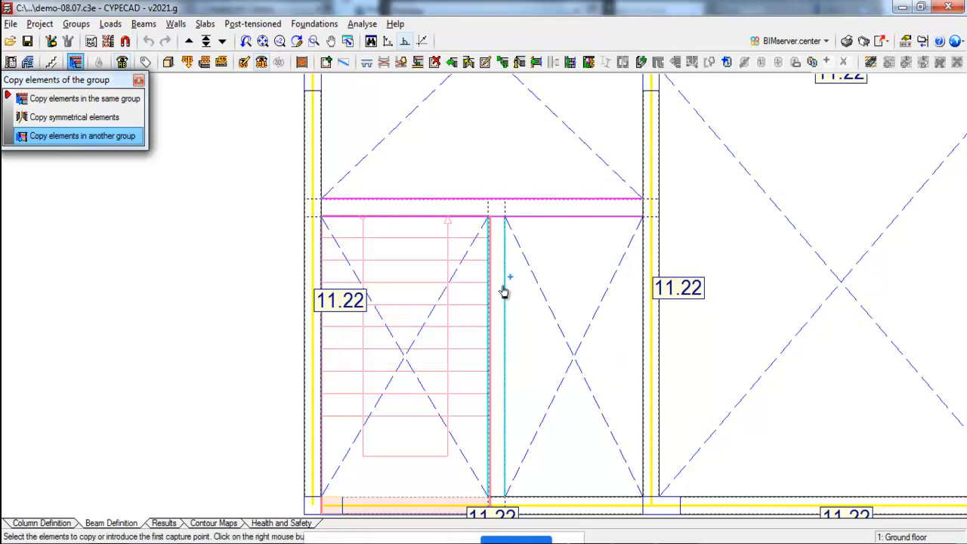
pyautogui.rightClick(548, 300)
pyautogui.click(50, 111)
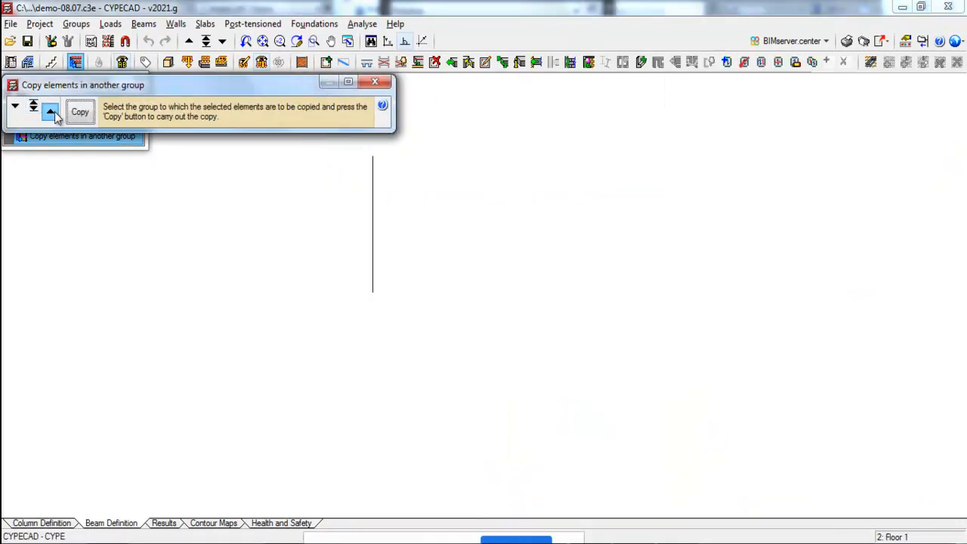
pyautogui.click(80, 113)
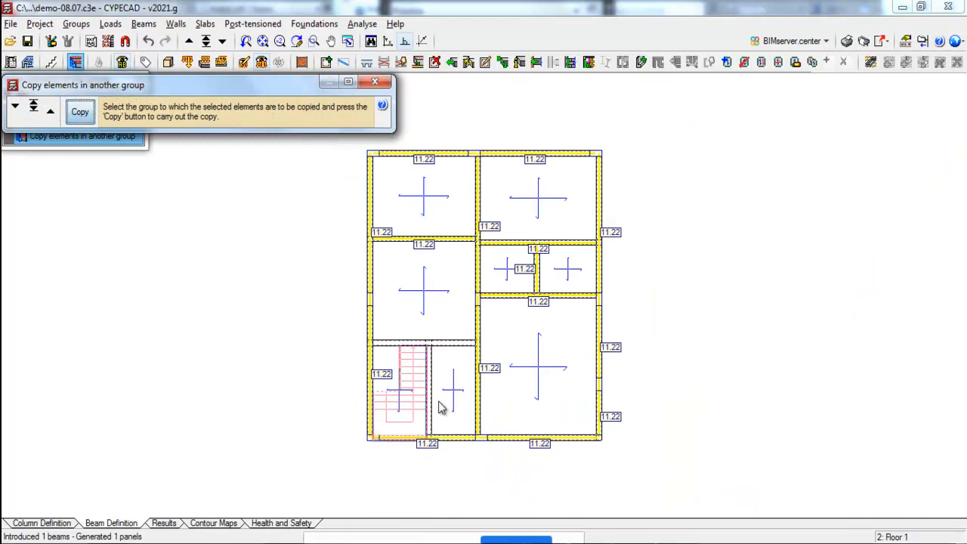
pyautogui.click(375, 82)
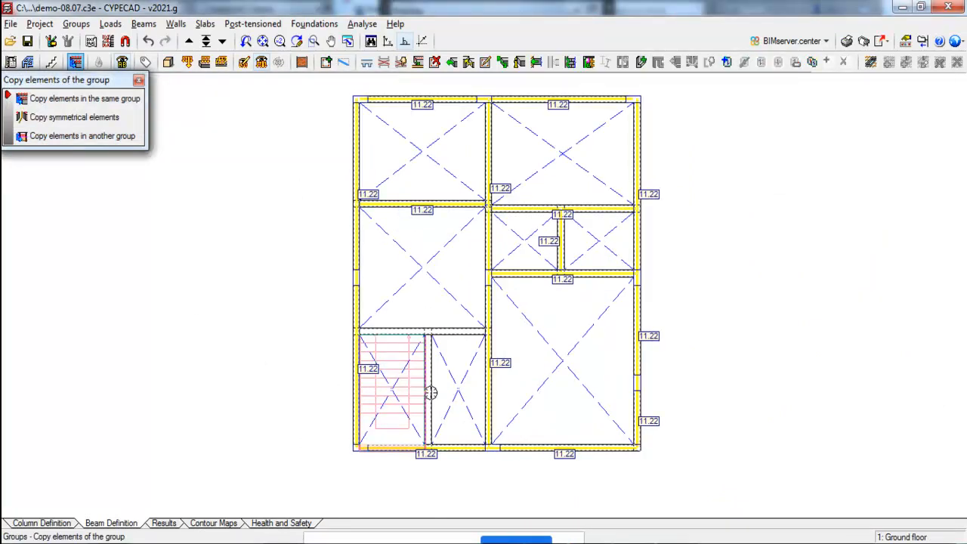
# - Delete the slab panel over the staircase on Floor 1 to form the stair opening
pyautogui.click(189, 41)
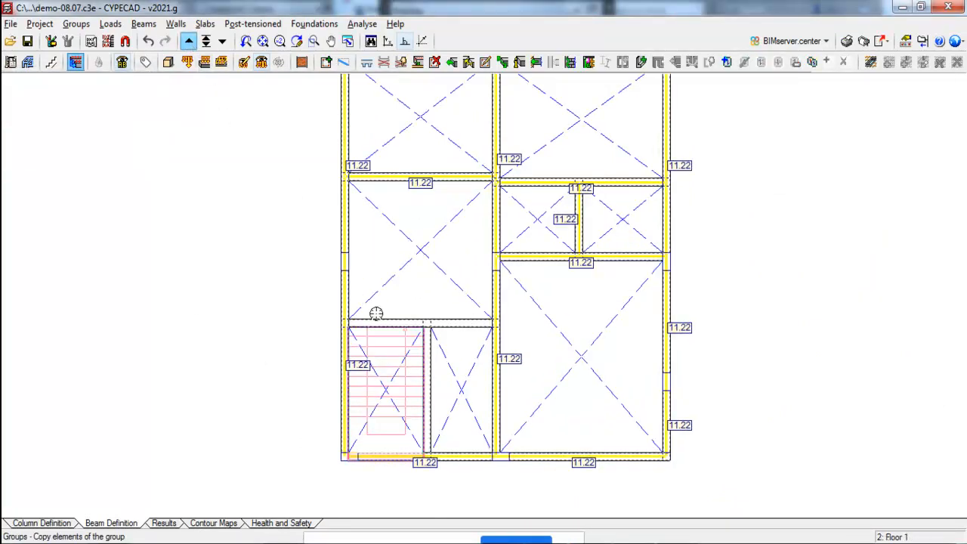
pyautogui.scroll(1, 421, 415)
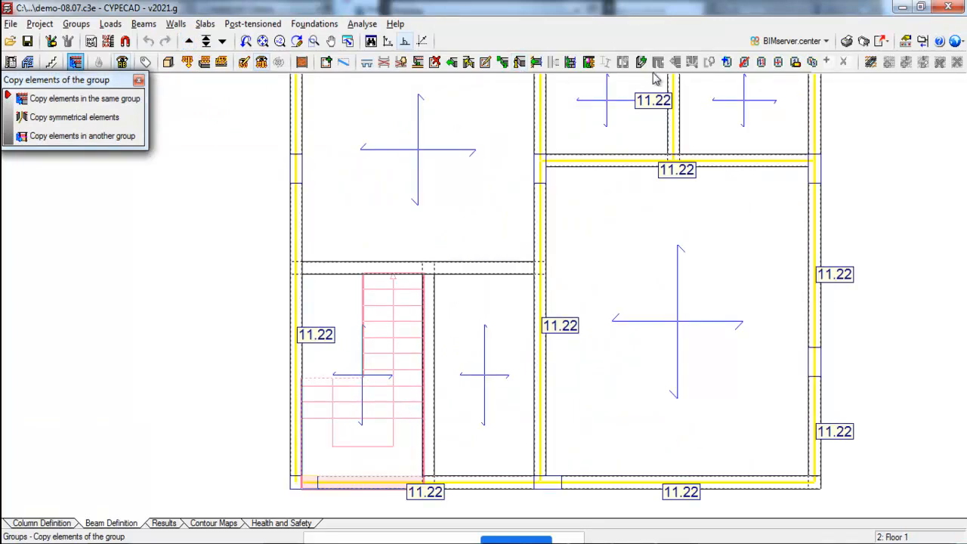
pyautogui.click(742, 63)
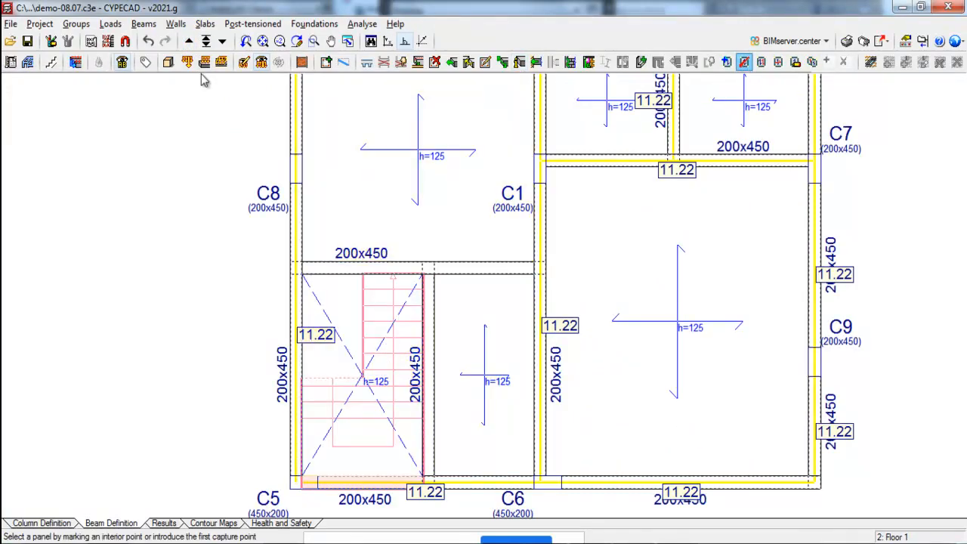
# - Examine the stair opening, the added beams and the staircase's connection to Floor 1 in the 3D building view
pyautogui.click(167, 62)
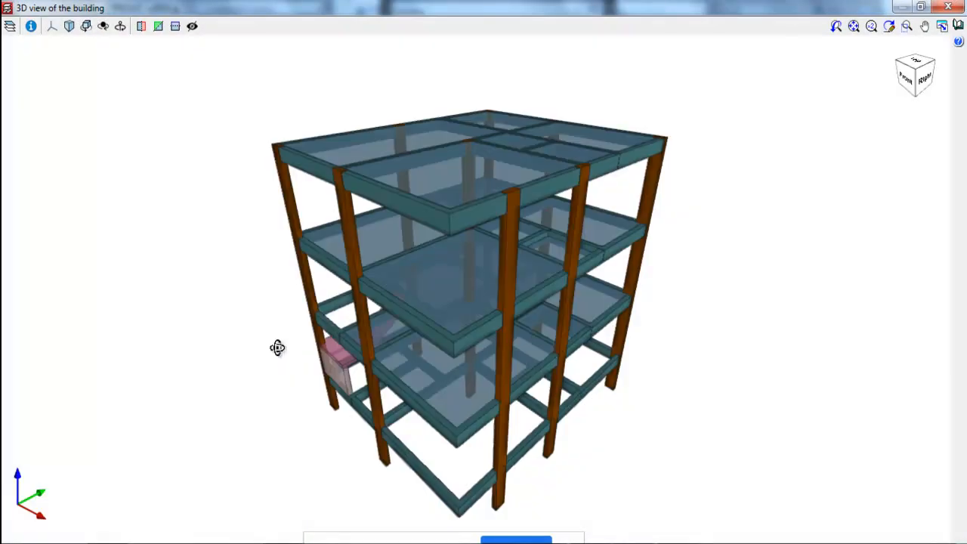
pyautogui.moveTo(401, 328); pyautogui.dragTo(518, 317)
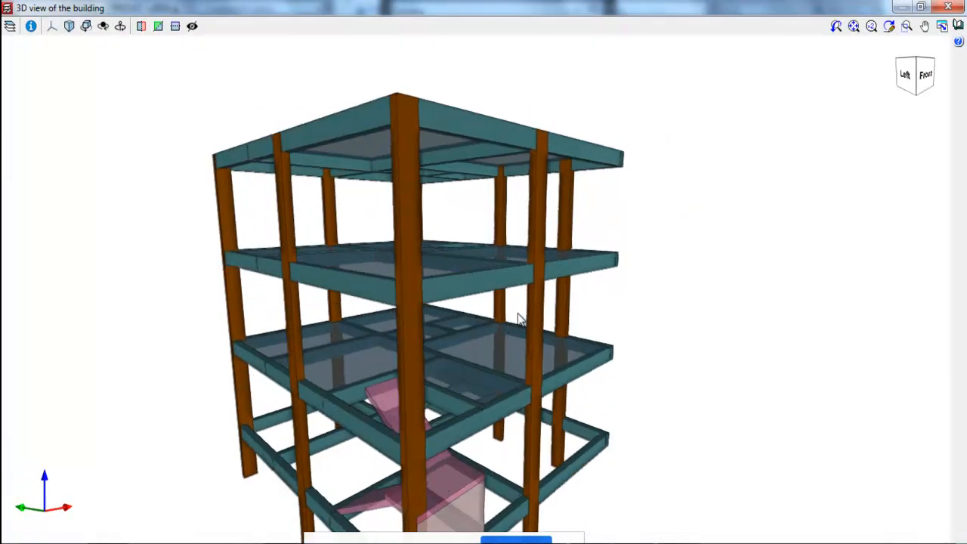
pyautogui.scroll(-2, 502, 393)
pyautogui.scroll(5, 425, 507)
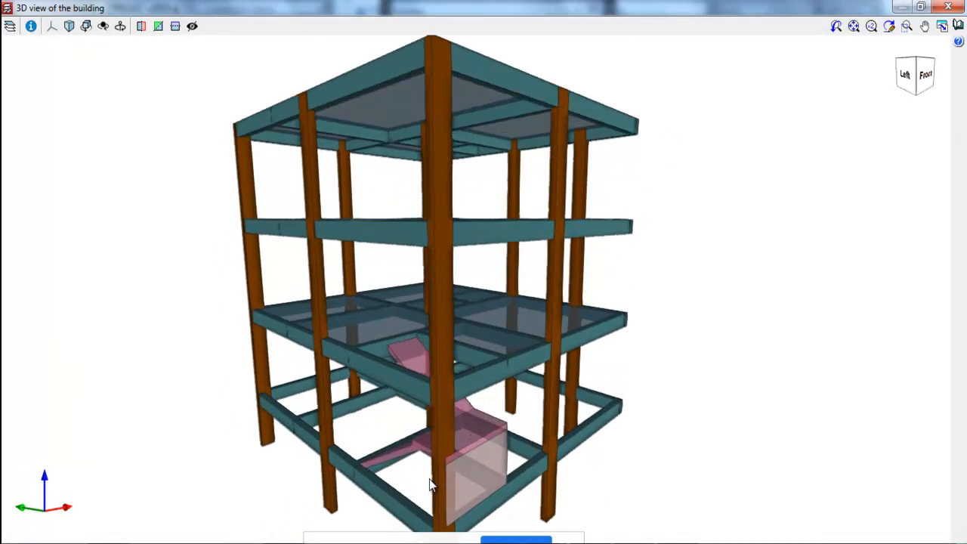
pyautogui.moveTo(450, 465)
pyautogui.mouseDown()
pyautogui.moveTo(494, 458)
pyautogui.moveTo(454, 440)
pyautogui.mouseUp()
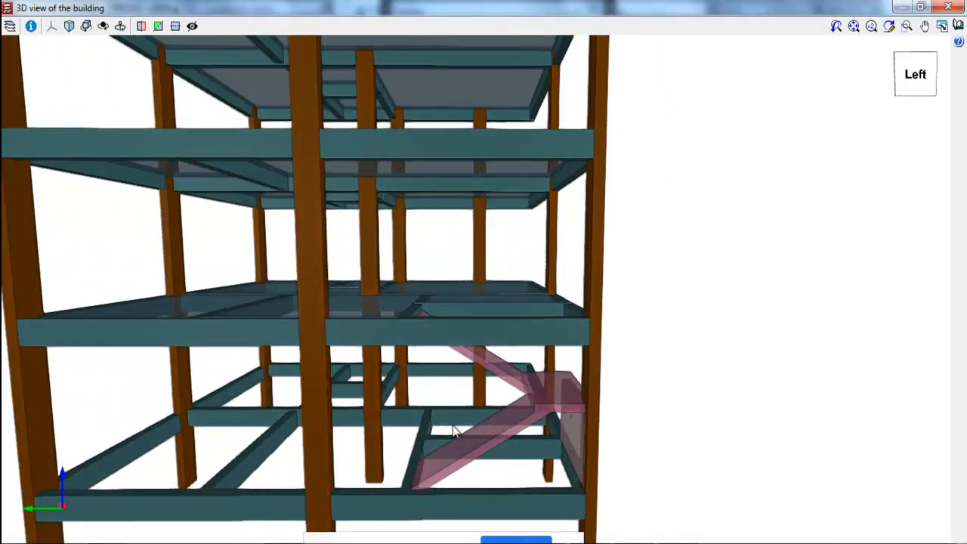
pyautogui.moveTo(521, 428); pyautogui.dragTo(477, 483)
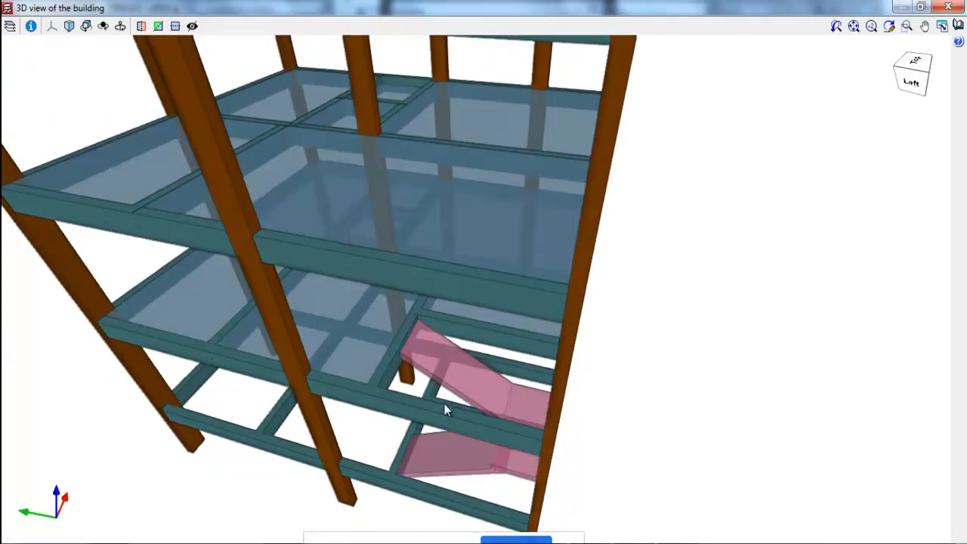
pyautogui.scroll(2, 413, 327)
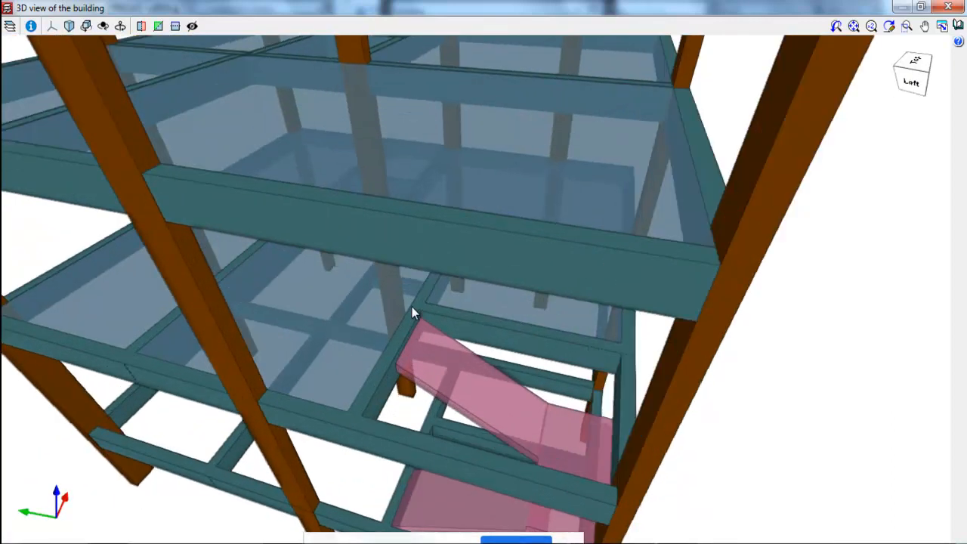
pyautogui.scroll(2, 444, 316)
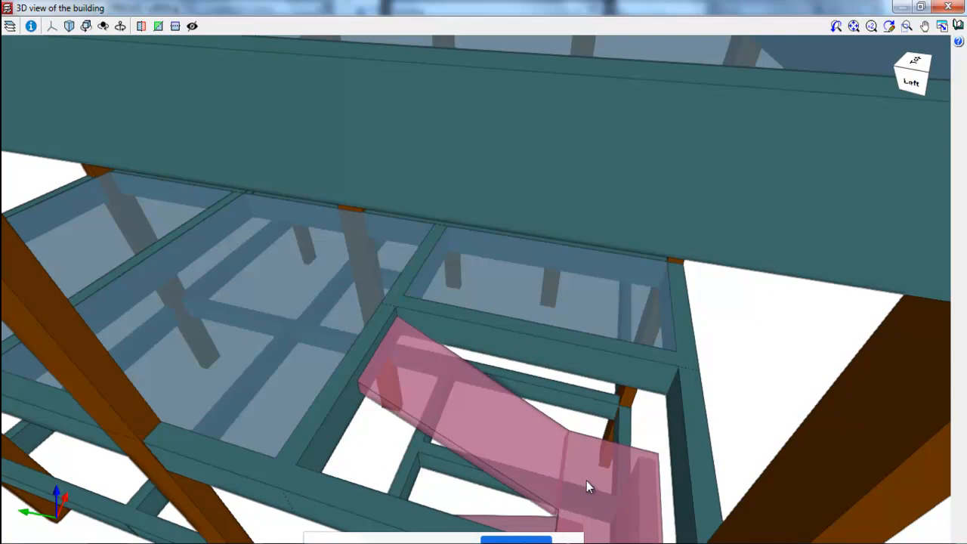
pyautogui.moveTo(327, 330); pyautogui.dragTo(465, 374, button='middle')
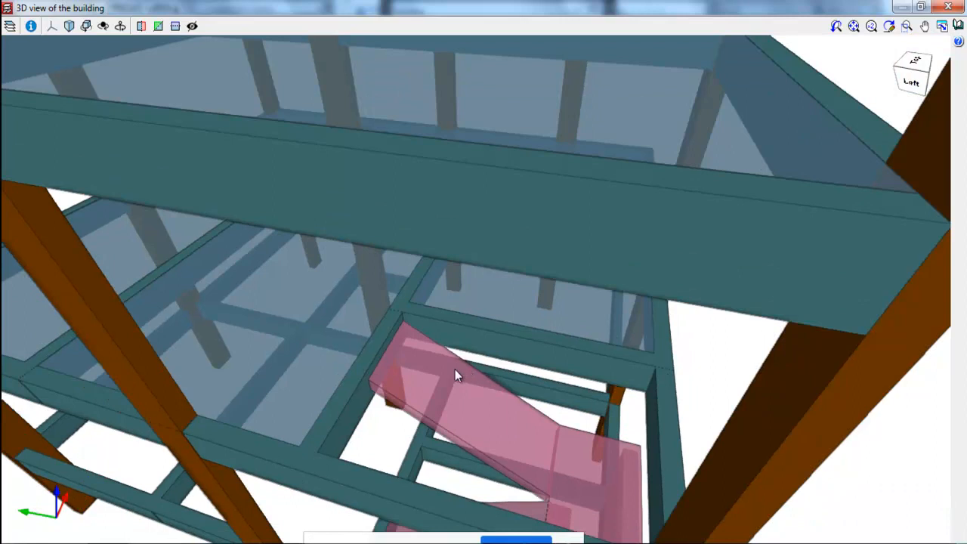
pyautogui.scroll(-2, 454, 369)
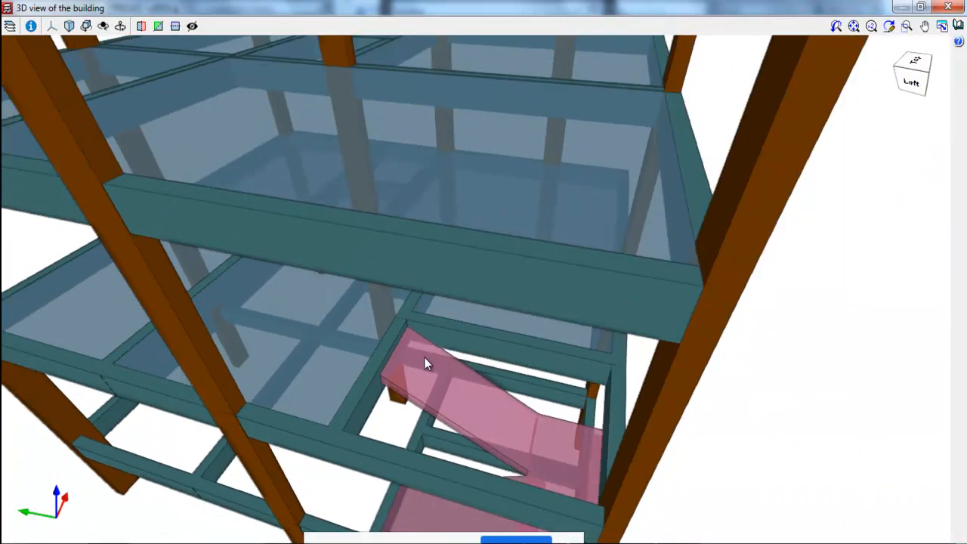
# - Review the complete building frame with the staircase in 3D and close the 3D view
pyautogui.moveTo(526, 418); pyautogui.dragTo(513, 382, button='middle')
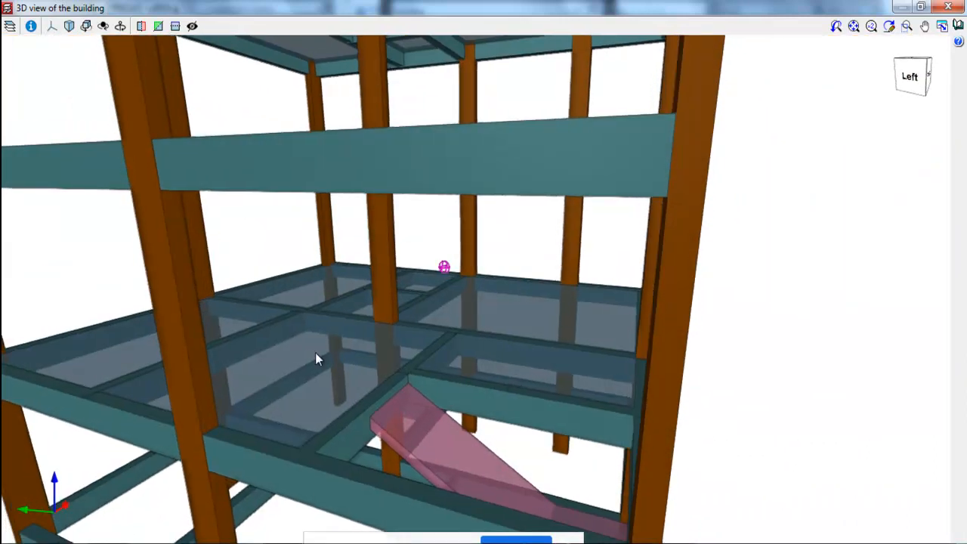
pyautogui.scroll(-2, 315, 352)
pyautogui.scroll(-4, 487, 304)
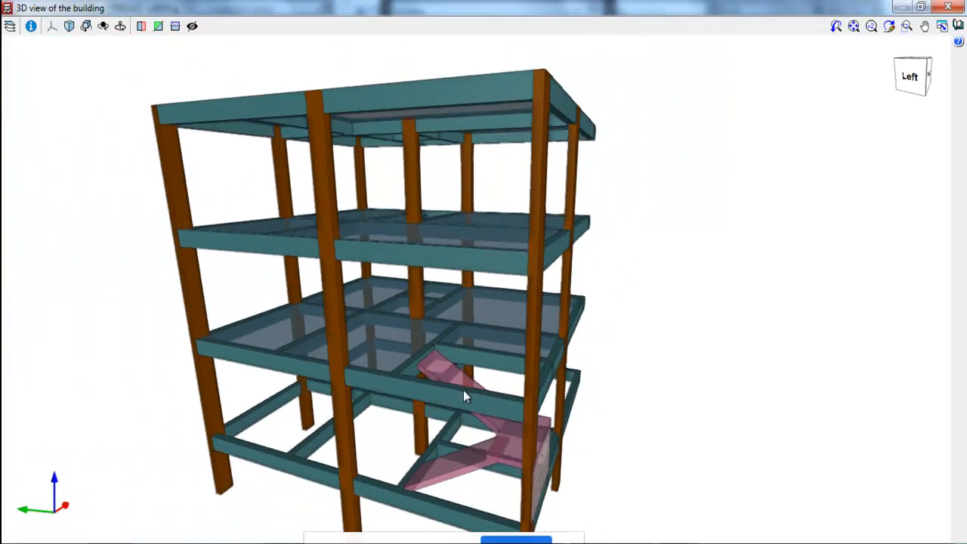
pyautogui.scroll(-1, 483, 370)
pyautogui.scroll(-1, 520, 351)
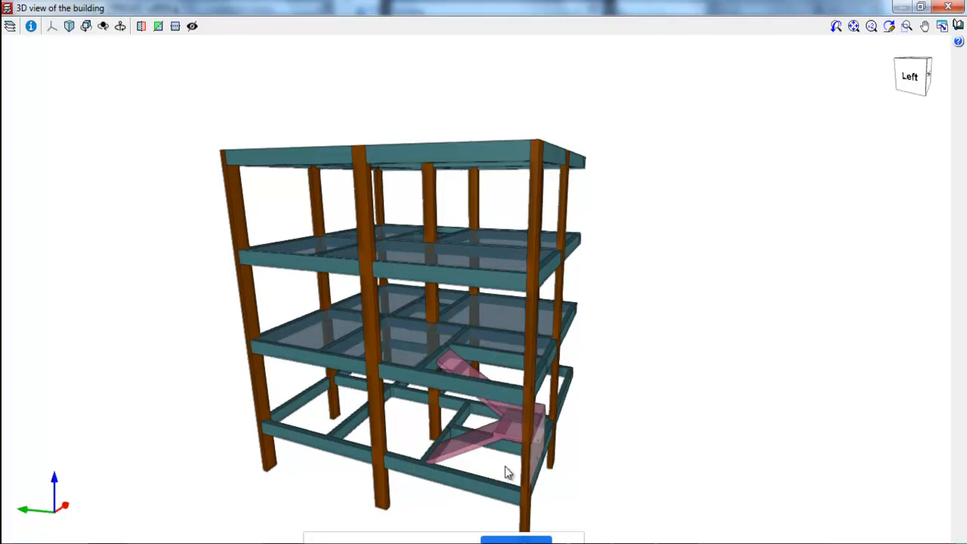
pyautogui.scroll(-2, 413, 277)
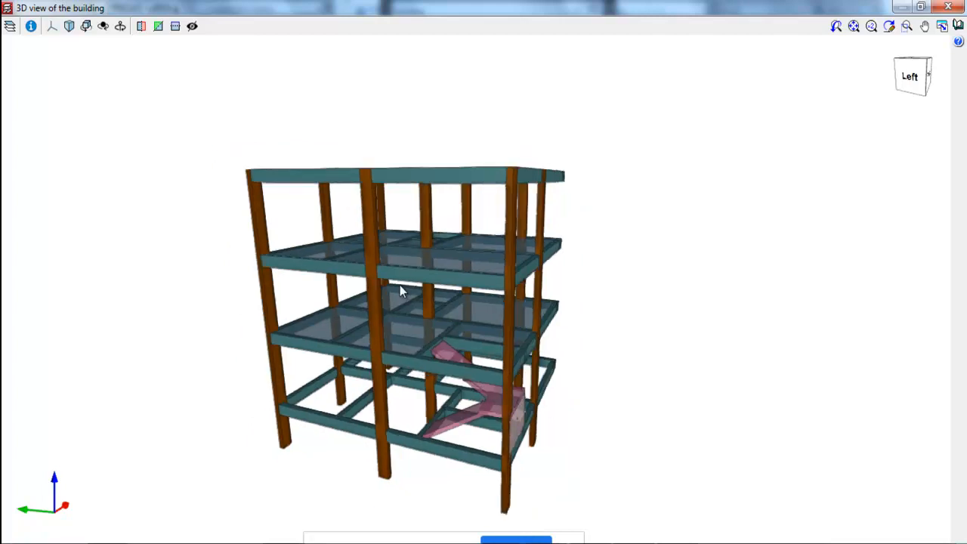
pyautogui.click(946, 7)
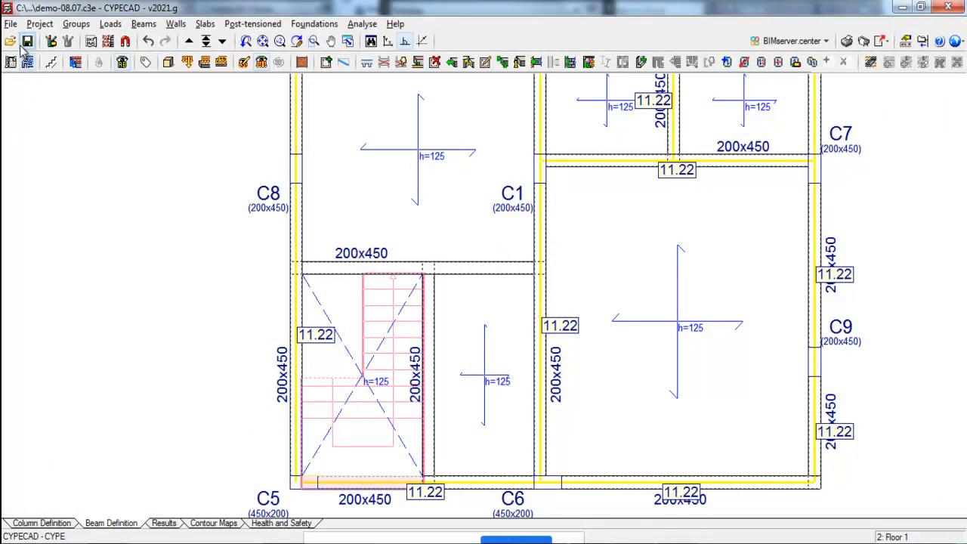
# - Open the recent project RESULT-DEMO-2021 and dismiss its analysis error report
pyautogui.click(11, 25)
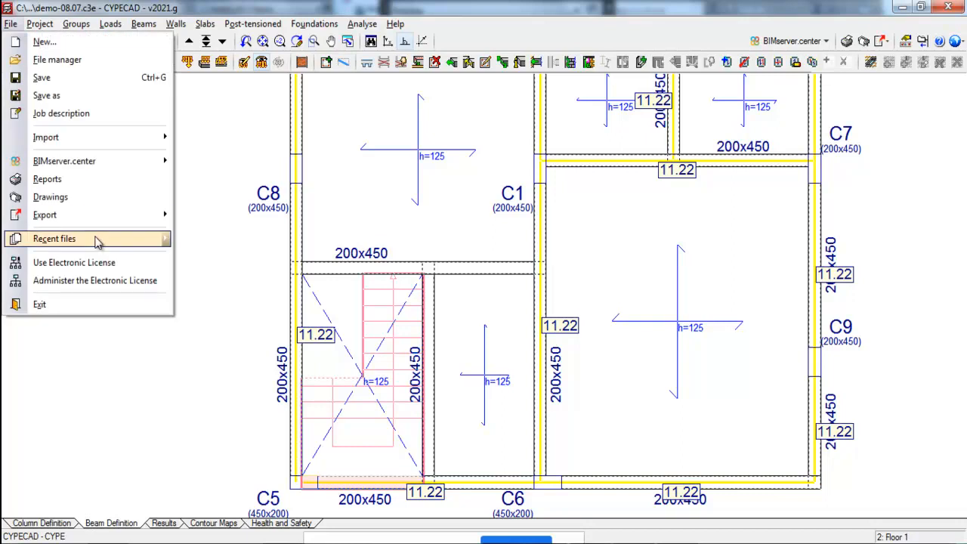
pyautogui.moveTo(99, 241)
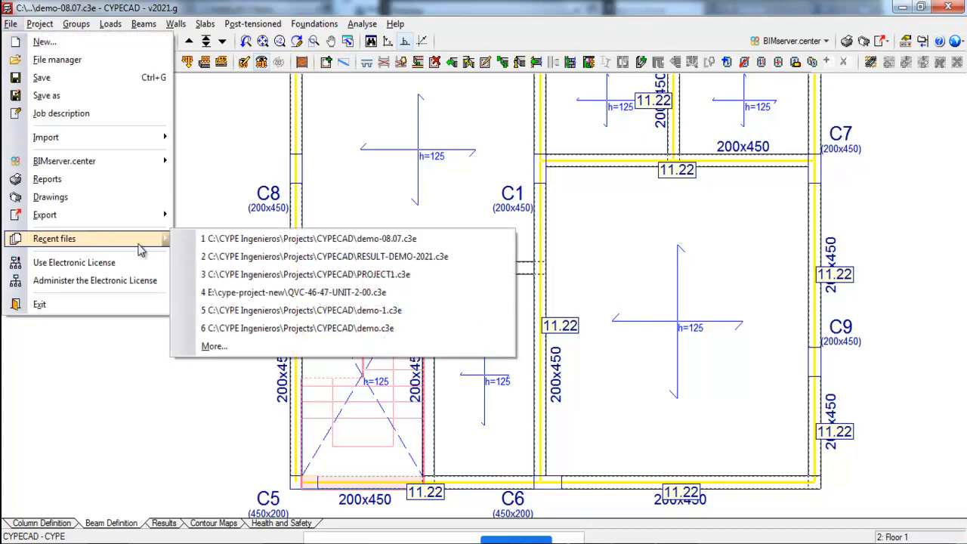
pyautogui.click(403, 257)
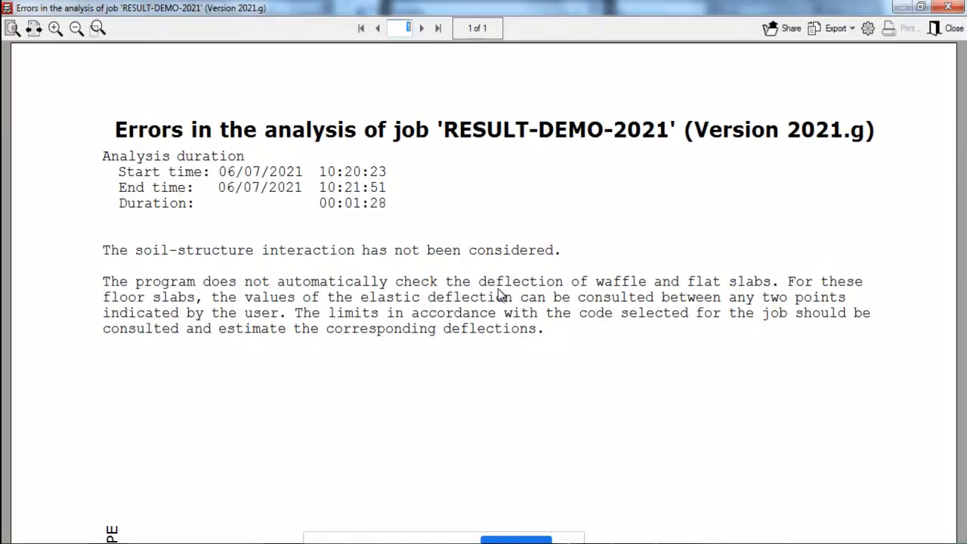
pyautogui.click(946, 28)
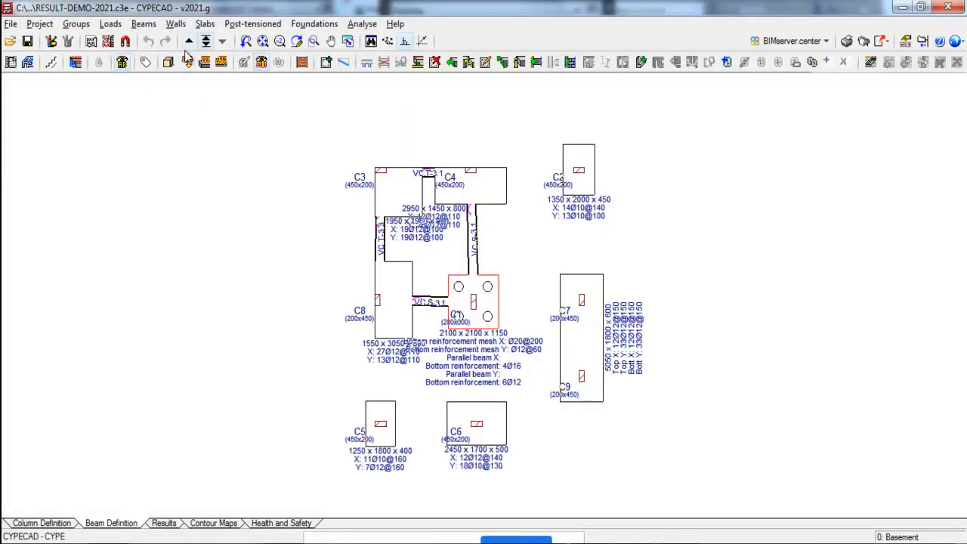
# - Go up to the ground floor plan and look over its beam layout and staircase
pyautogui.click(189, 40)
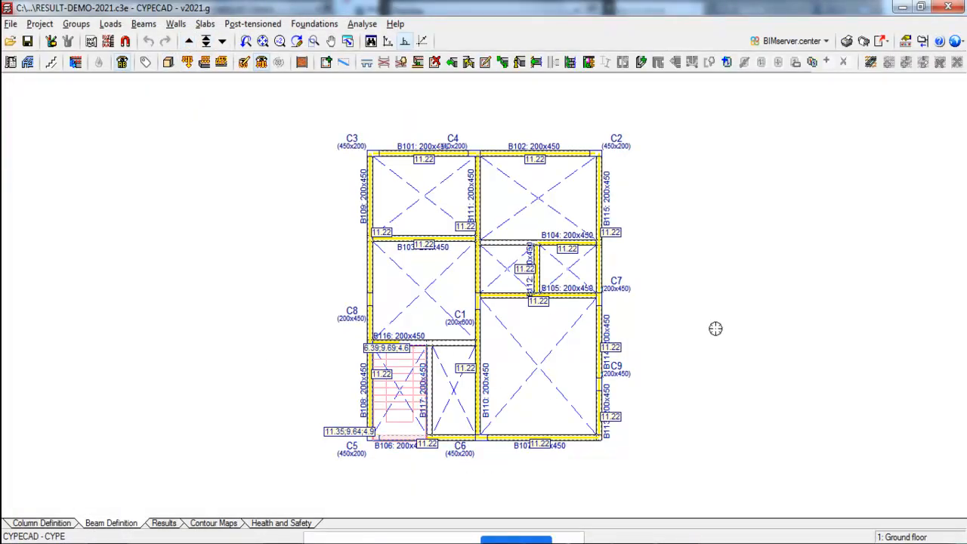
pyautogui.scroll(1, 715, 327)
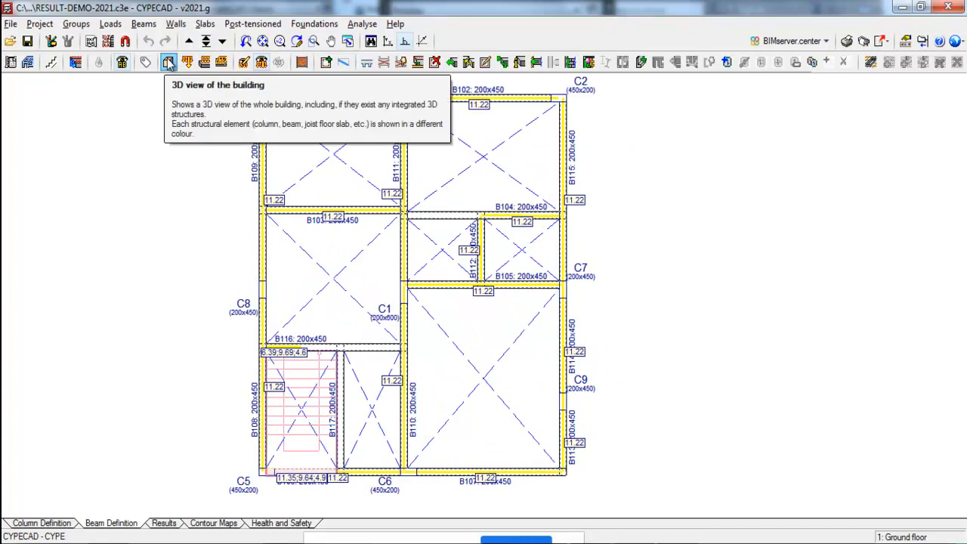
pyautogui.scroll(-1, 103, 357)
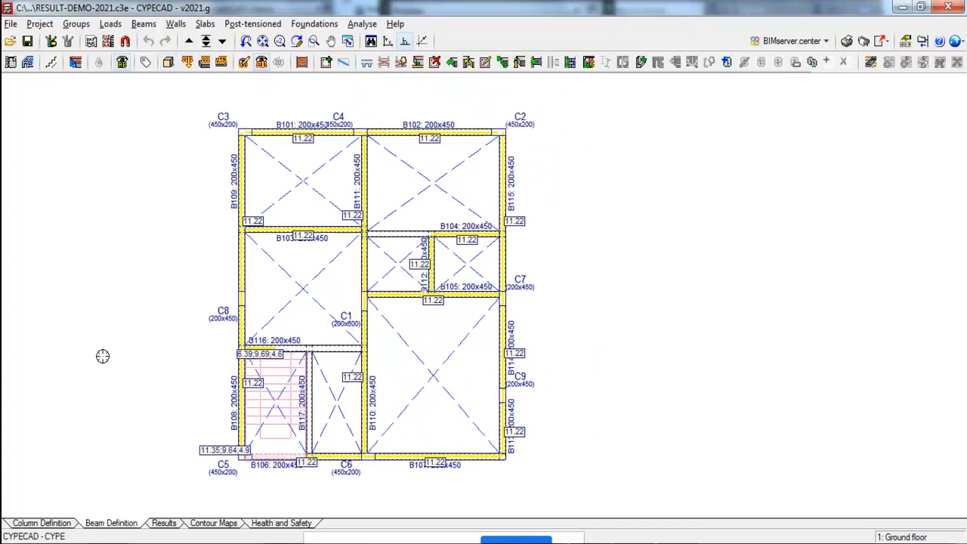
pyautogui.scroll(1, 375, 341)
pyautogui.scroll(2, 494, 189)
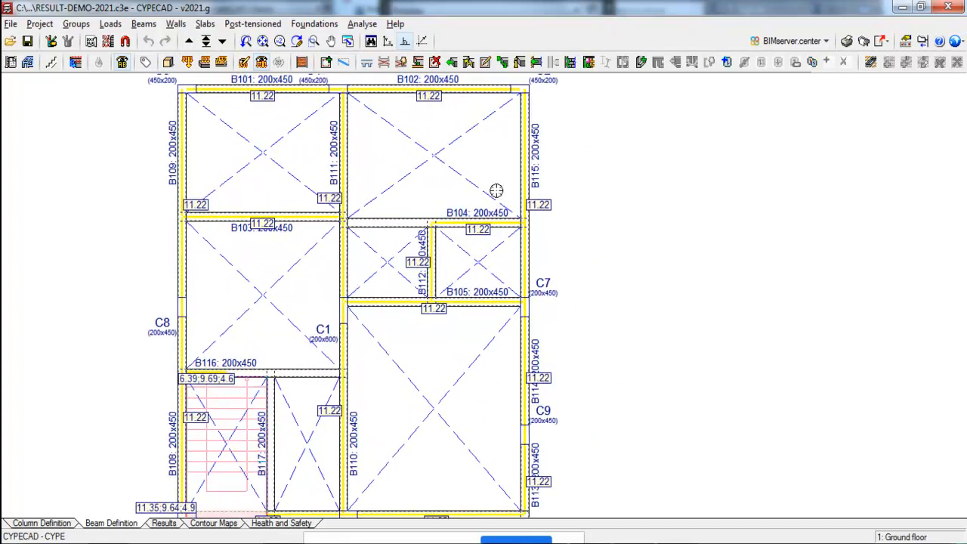
pyautogui.scroll(-2, 354, 198)
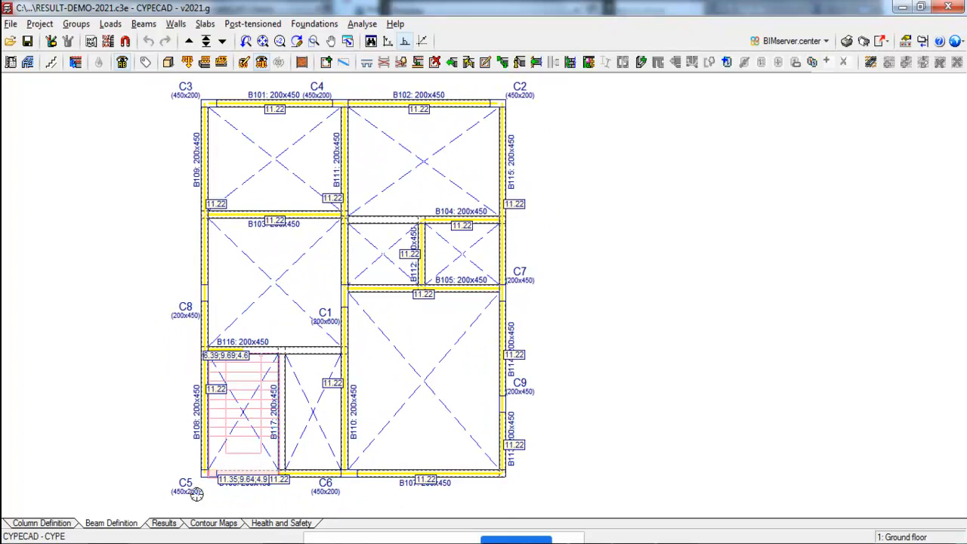
# - Open the deformed shape of the analysed structure from the results
pyautogui.click(164, 523)
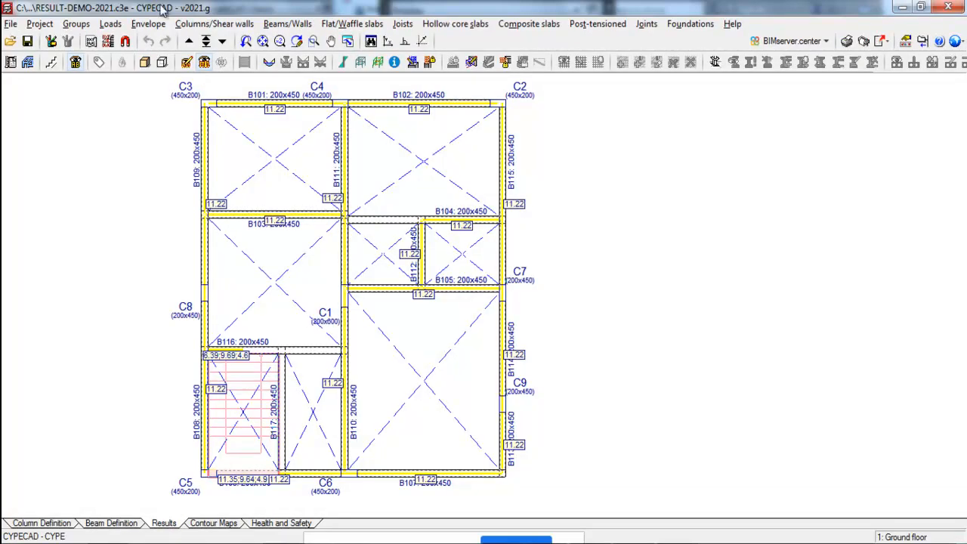
pyautogui.click(148, 23)
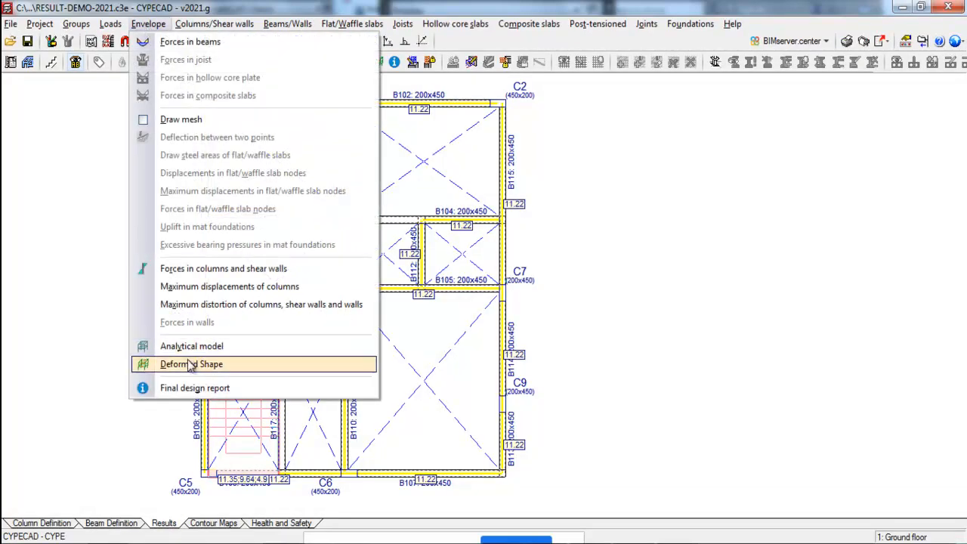
pyautogui.click(190, 363)
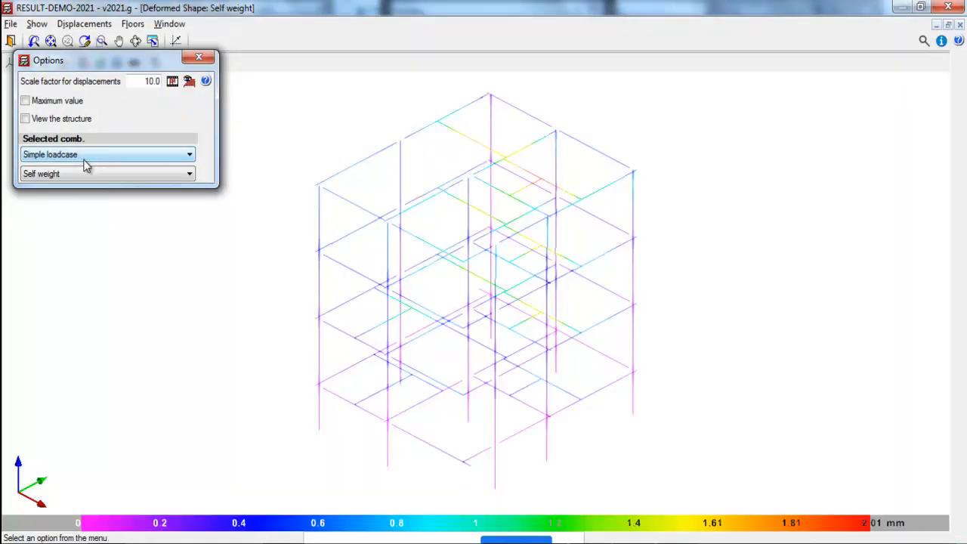
# - Set the deformed shape to the Displacements combination type with SW+DL+Qa
pyautogui.click(89, 157)
pyautogui.click(77, 173)
pyautogui.click(45, 176)
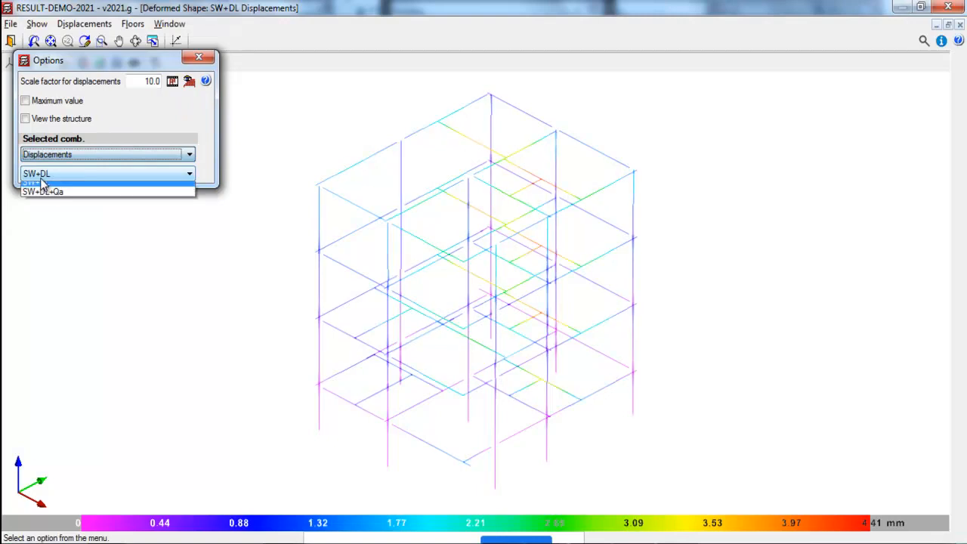
pyautogui.click(32, 183)
pyautogui.click(39, 177)
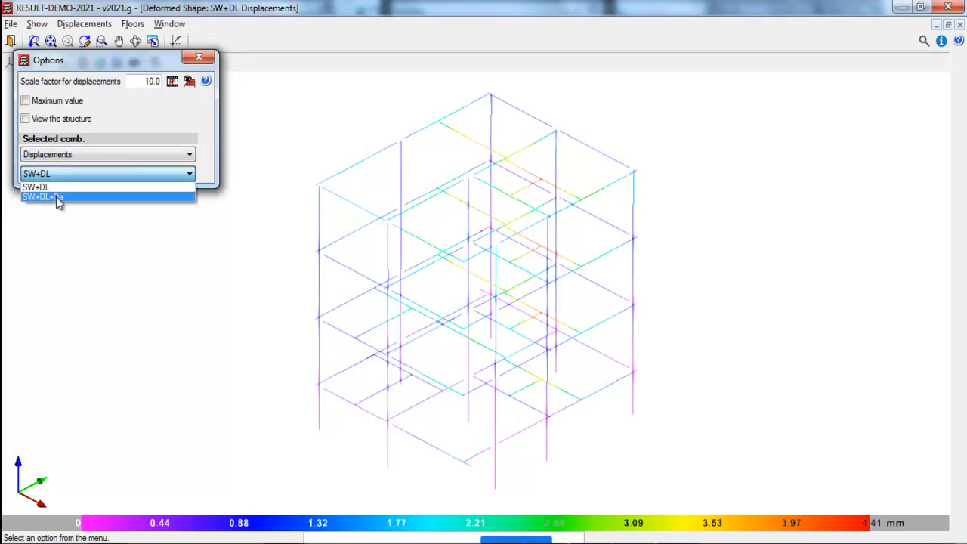
pyautogui.click(56, 197)
# - Show the floor slab meshes in the deformed shape and examine their displacement contours
pyautogui.click(191, 86)
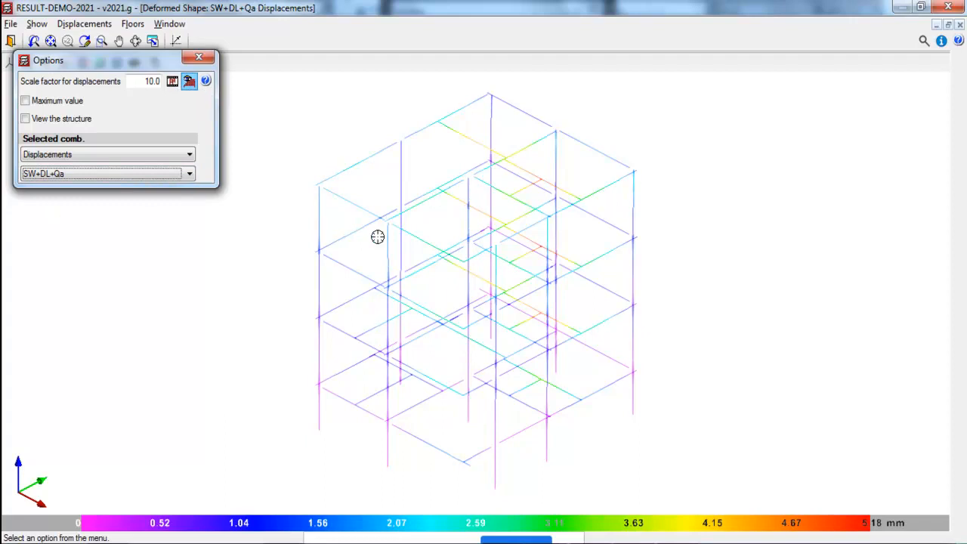
pyautogui.scroll(3, 424, 164)
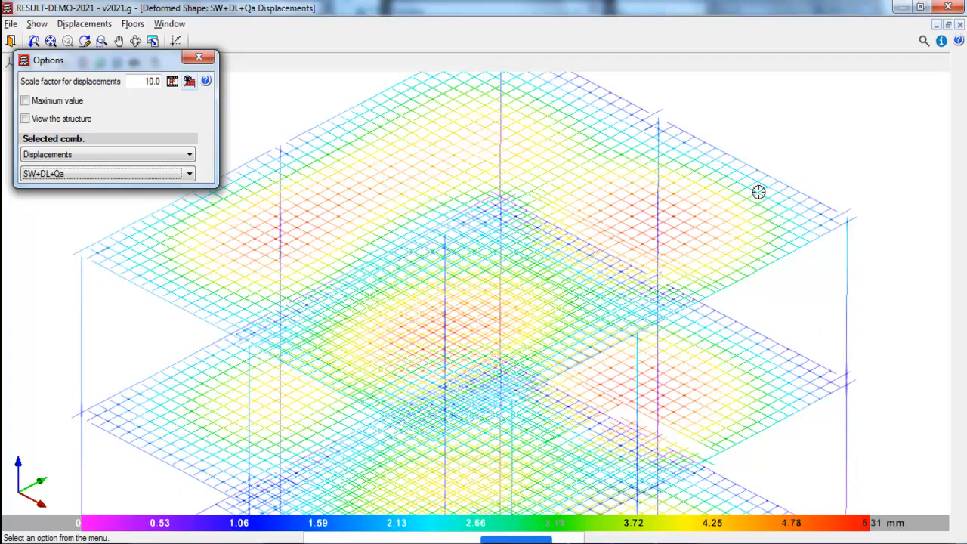
pyautogui.moveTo(736, 196); pyautogui.dragTo(660, 246)
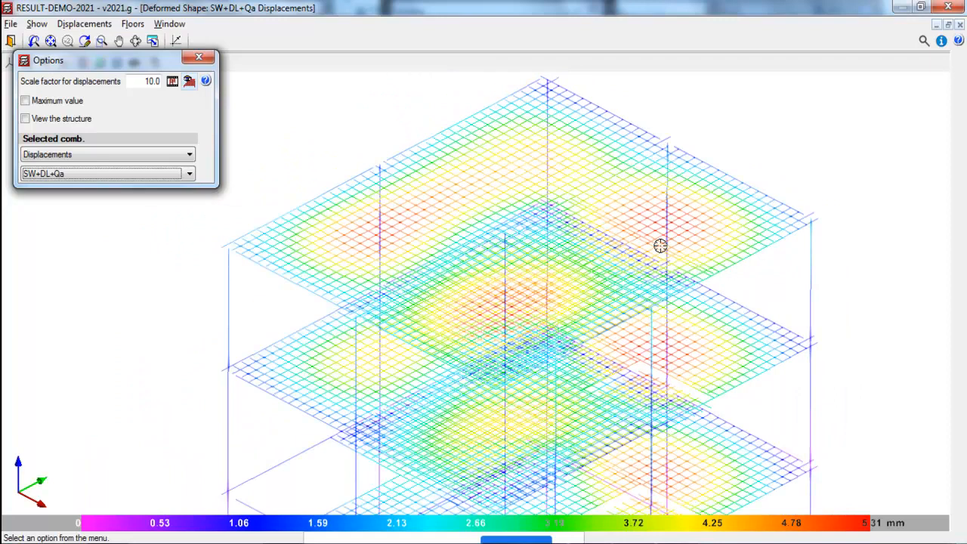
pyautogui.scroll(1, 684, 173)
pyautogui.scroll(-2, 330, 152)
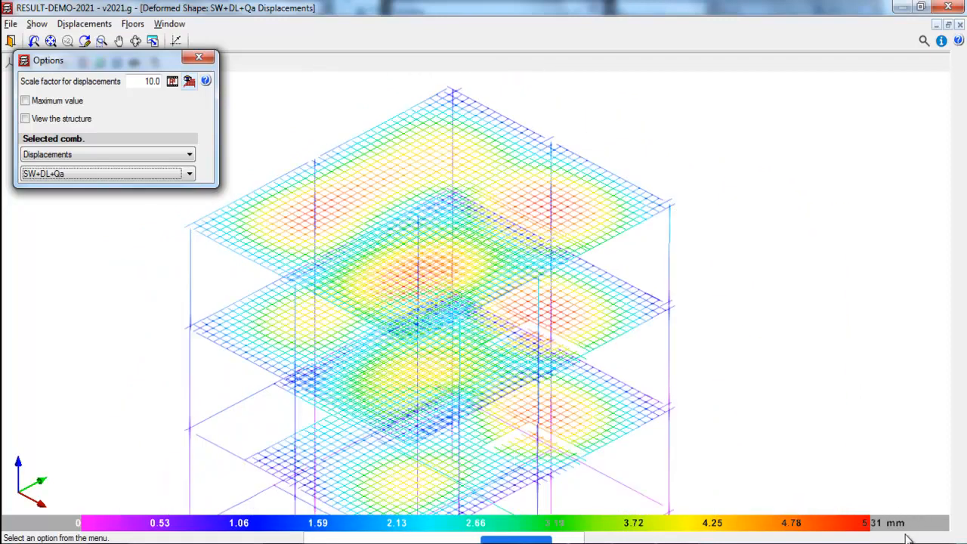
pyautogui.press('alt')
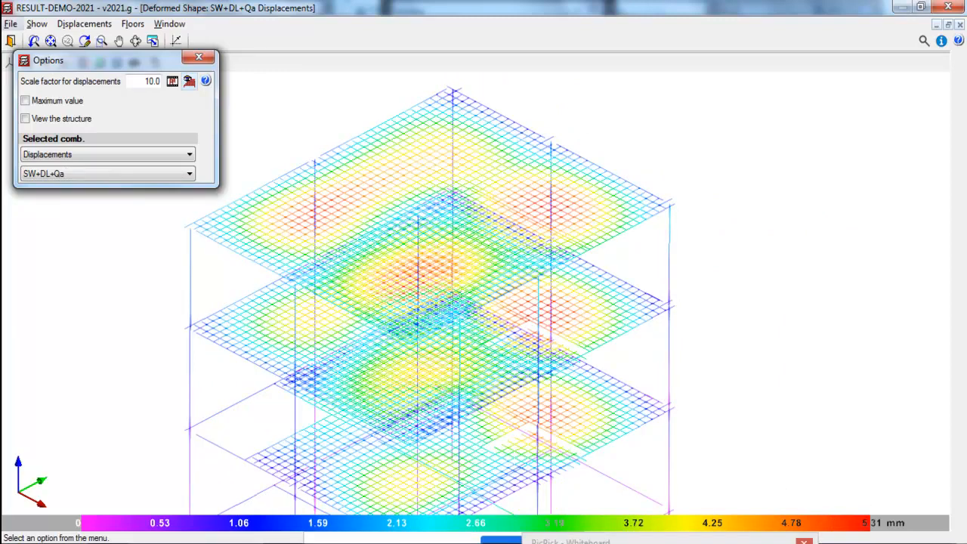
pyautogui.moveTo(862, 450); pyautogui.dragTo(865, 510)
# - Query the displacements at several points of the roof slab and close the deformed shape view
pyautogui.click(941, 43)
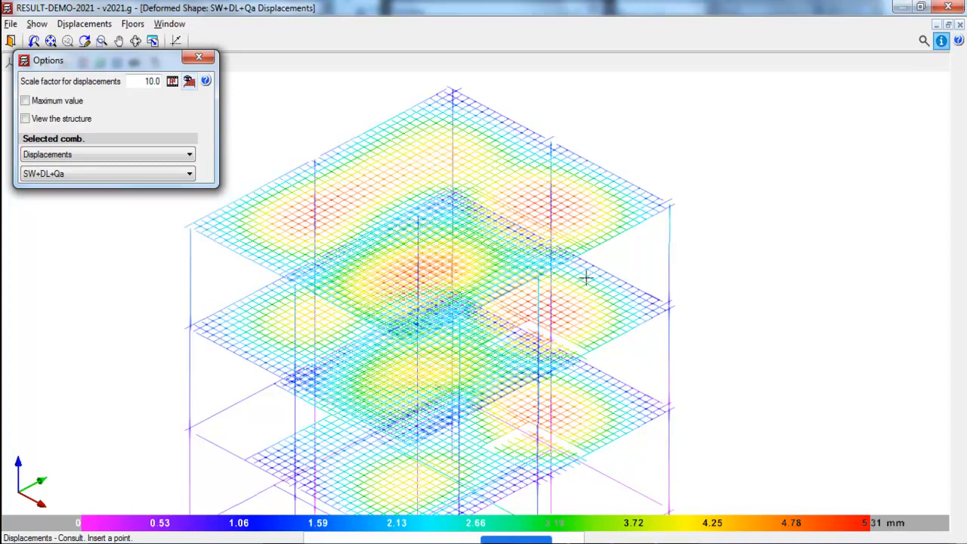
pyautogui.click(553, 202)
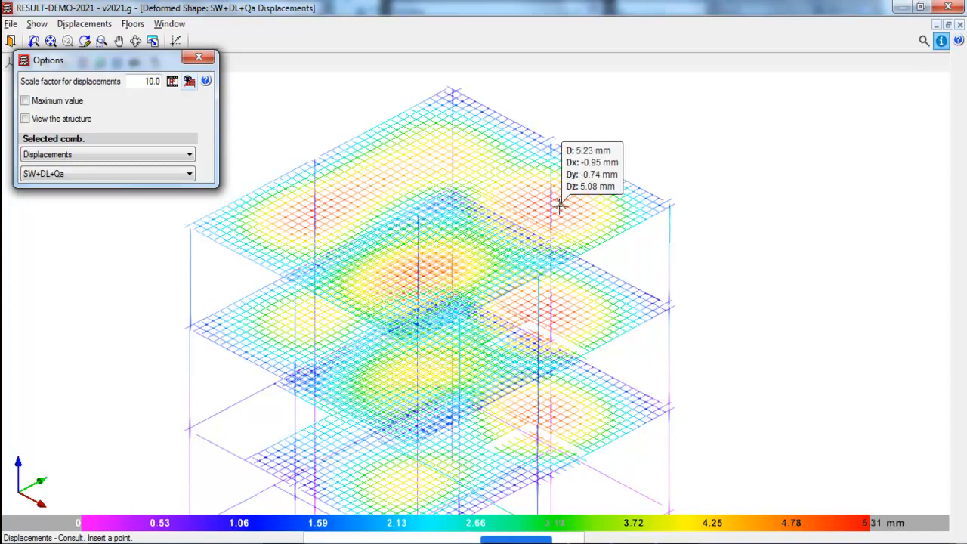
pyautogui.moveTo(549, 203)
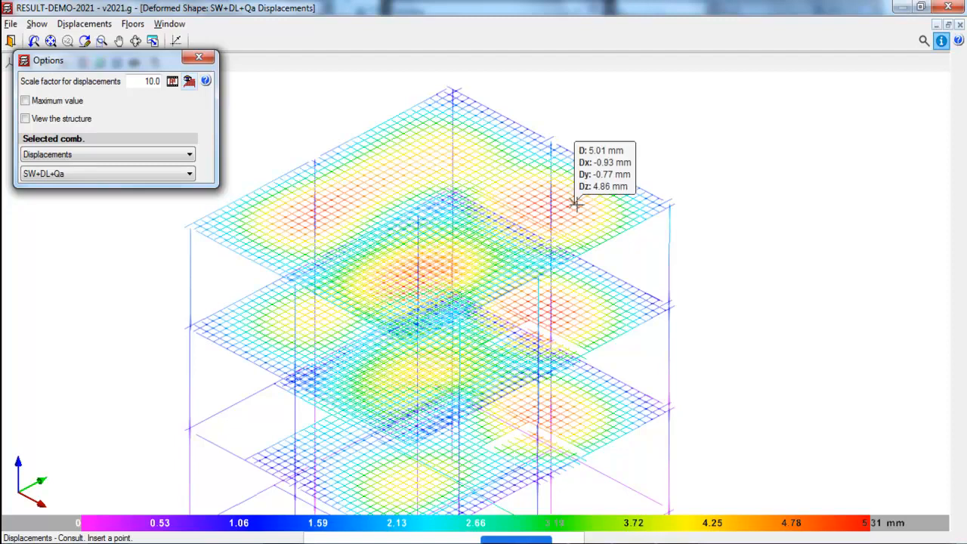
pyautogui.scroll(-2, 781, 200)
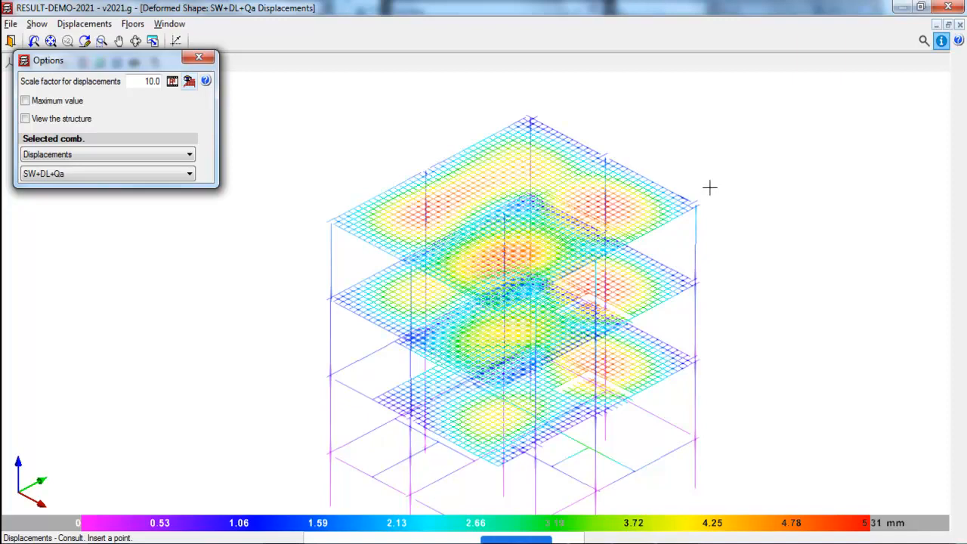
pyautogui.moveTo(628, 168)
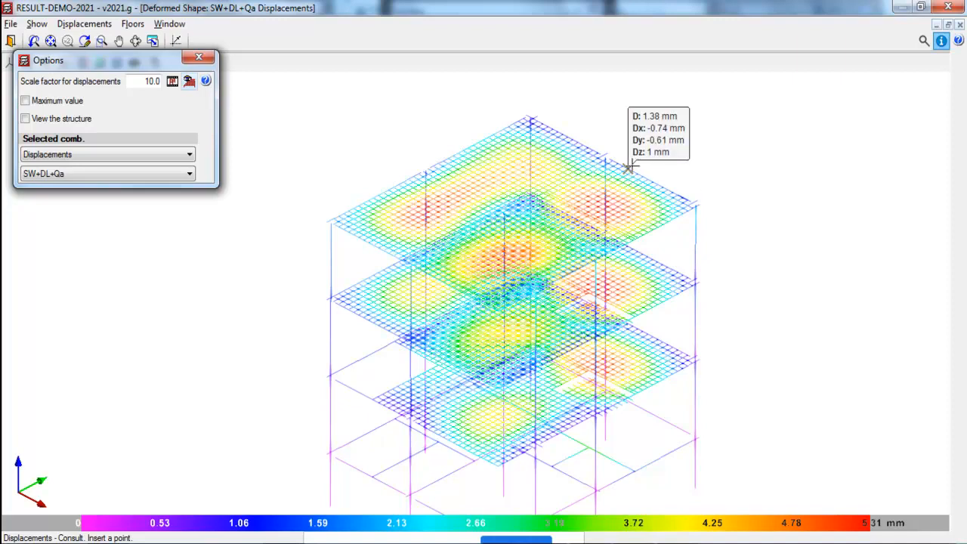
pyautogui.scroll(-1, 740, 127)
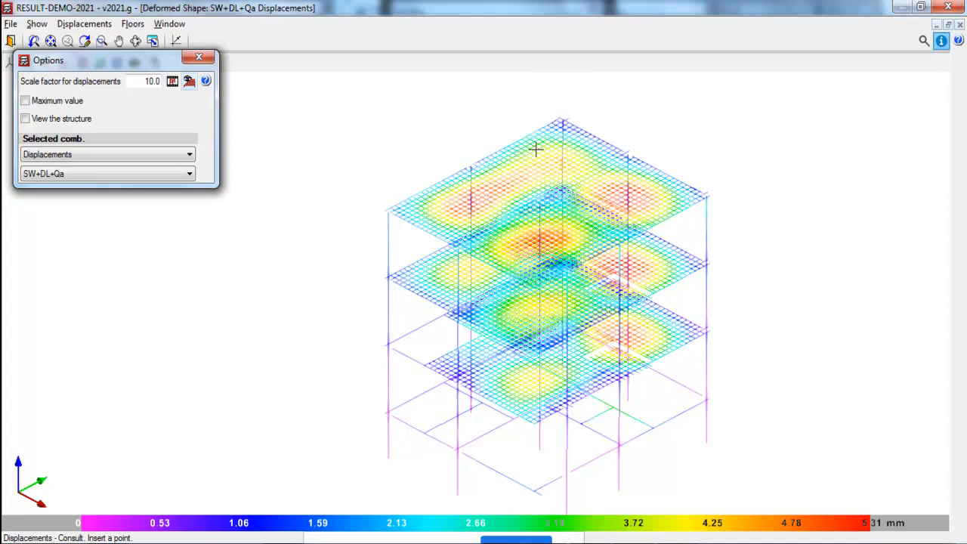
pyautogui.moveTo(626, 203)
pyautogui.click(947, 7)
# - Open the column reinforcement editor for column C3 from the ground floor plan
pyautogui.scroll(-2, 539, 259)
pyautogui.scroll(2, 227, 91)
pyautogui.scroll(1, 320, 123)
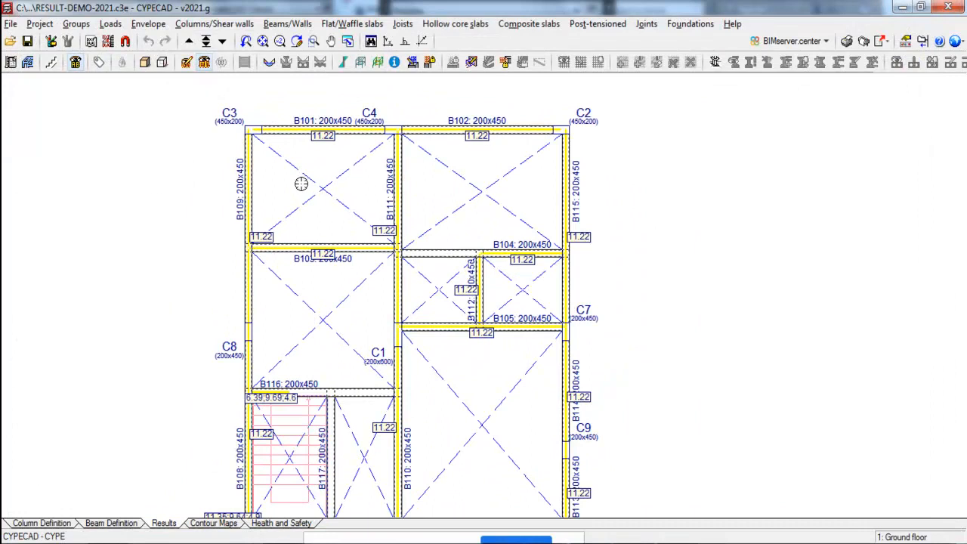
pyautogui.click(205, 23)
pyautogui.click(206, 41)
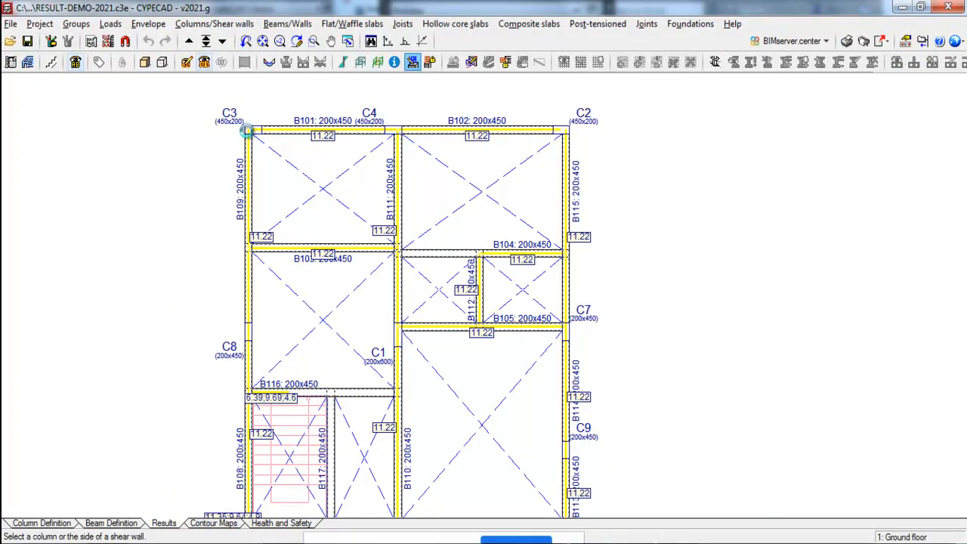
pyautogui.click(247, 130)
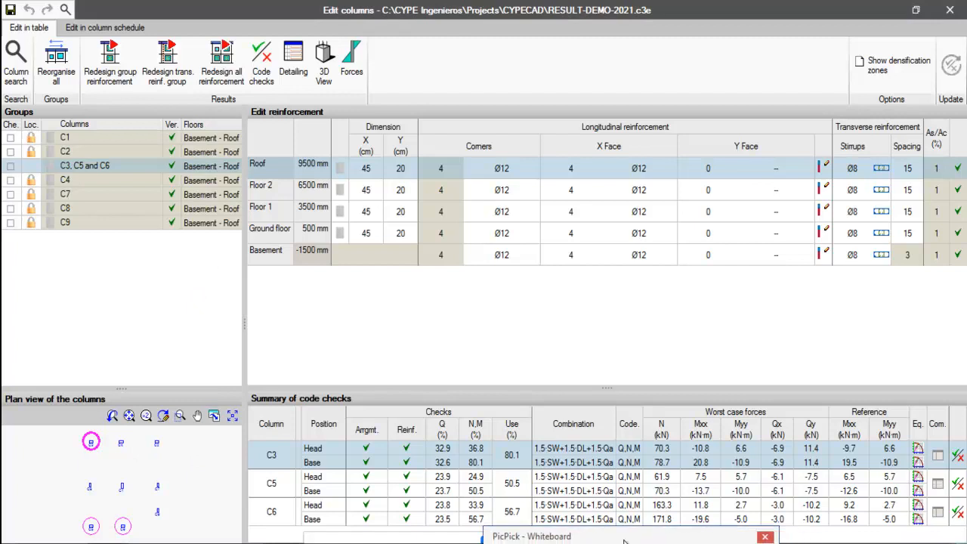
pyautogui.click(663, 529)
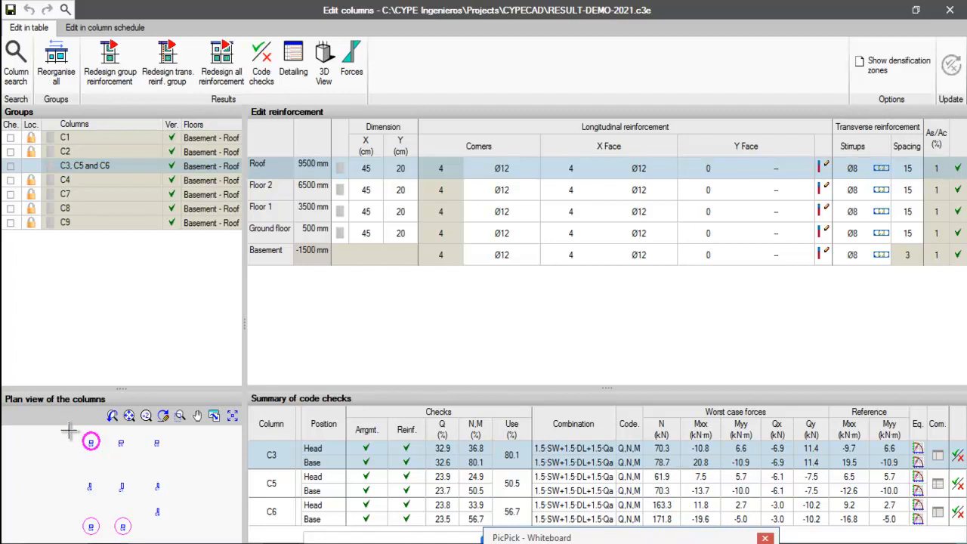
pyautogui.moveTo(68, 421)
pyautogui.mouseDown()
pyautogui.moveTo(143, 482)
pyautogui.moveTo(183, 533)
pyautogui.mouseUp()
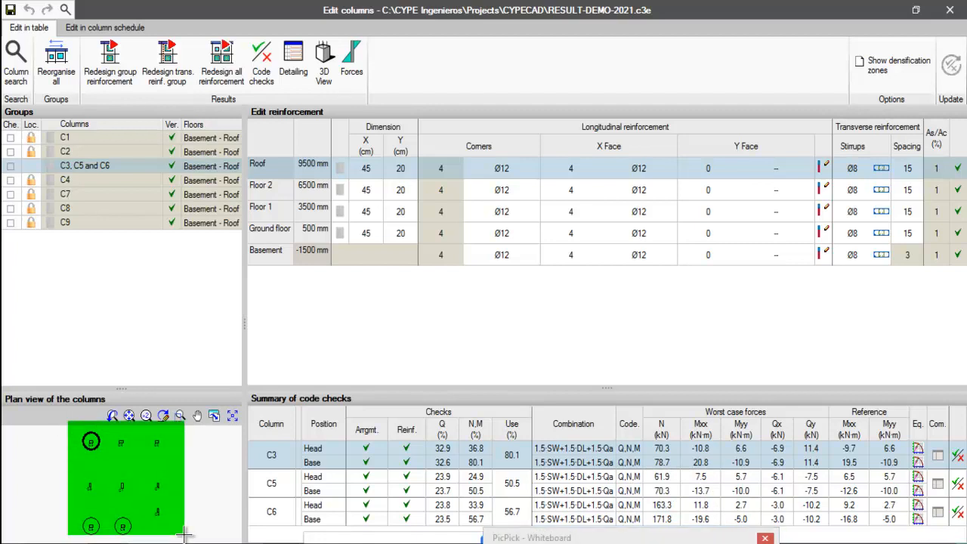
pyautogui.moveTo(22, 120); pyautogui.dragTo(188, 234)
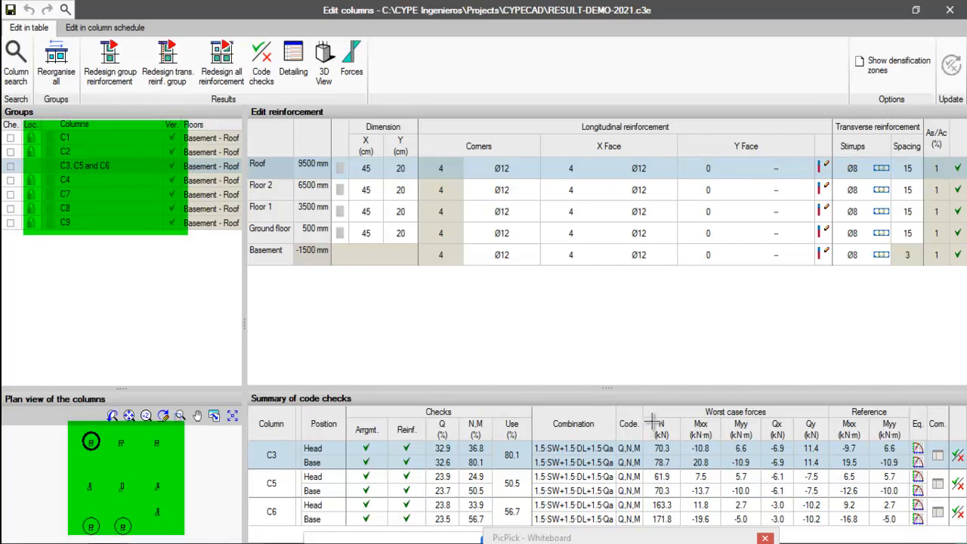
pyautogui.moveTo(650, 416); pyautogui.dragTo(909, 474)
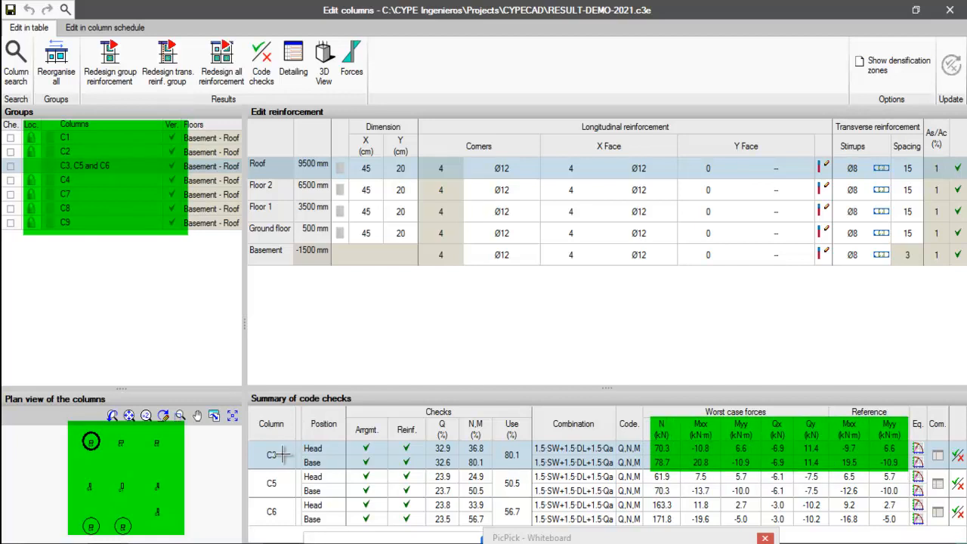
pyautogui.moveTo(257, 444); pyautogui.dragTo(280, 463)
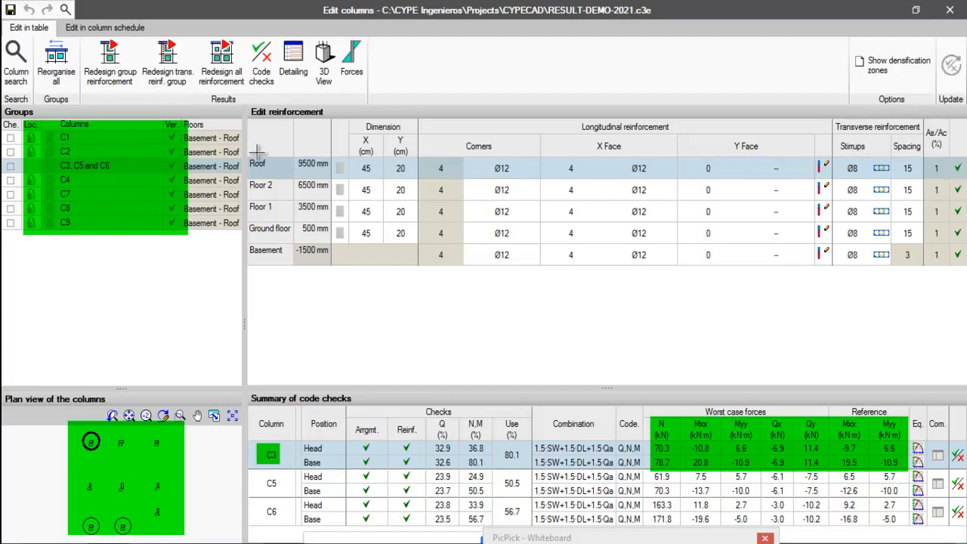
pyautogui.moveTo(238, 151); pyautogui.dragTo(306, 179)
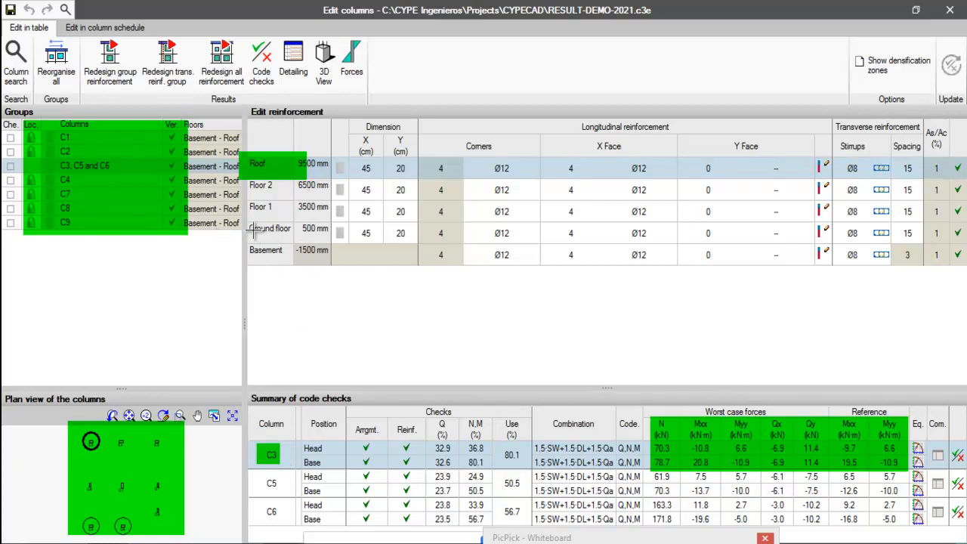
pyautogui.press('Escape')
# - Select the ground floor level of the column group C3, C5 and C6 and examine its longitudinal and transverse reinforcement
pyautogui.click(276, 236)
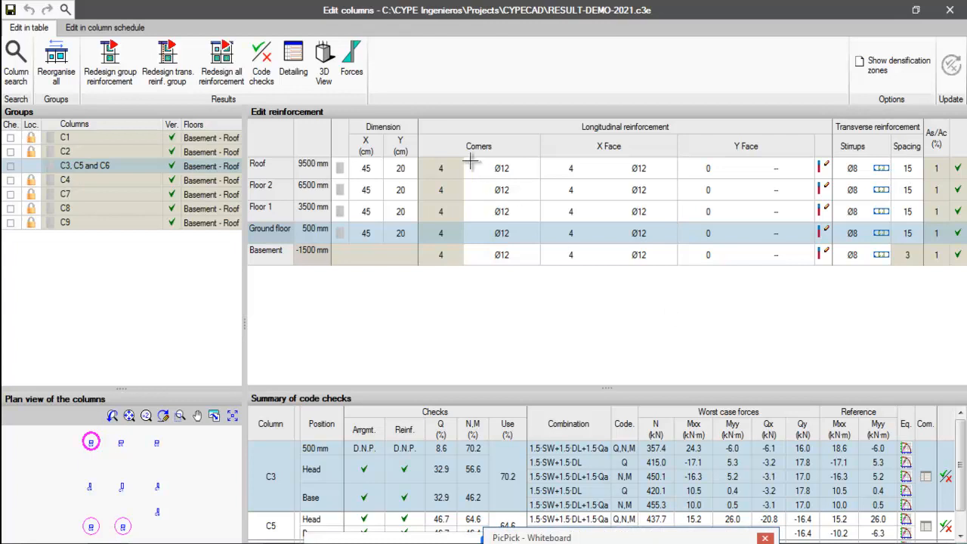
pyautogui.moveTo(435, 134); pyautogui.dragTo(435, 141)
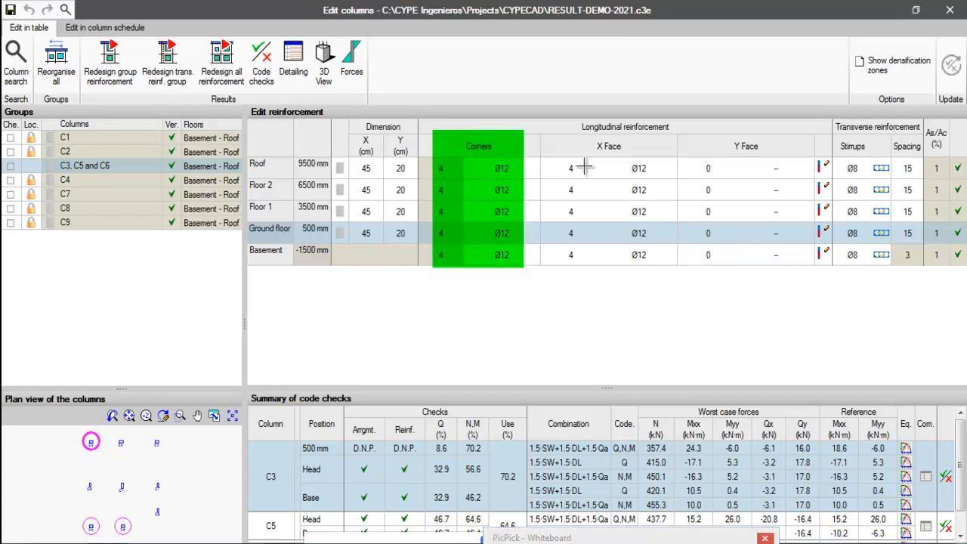
pyautogui.moveTo(557, 128); pyautogui.dragTo(647, 274)
pyautogui.moveTo(699, 130)
pyautogui.mouseDown()
pyautogui.moveTo(749, 228)
pyautogui.moveTo(791, 274)
pyautogui.mouseUp()
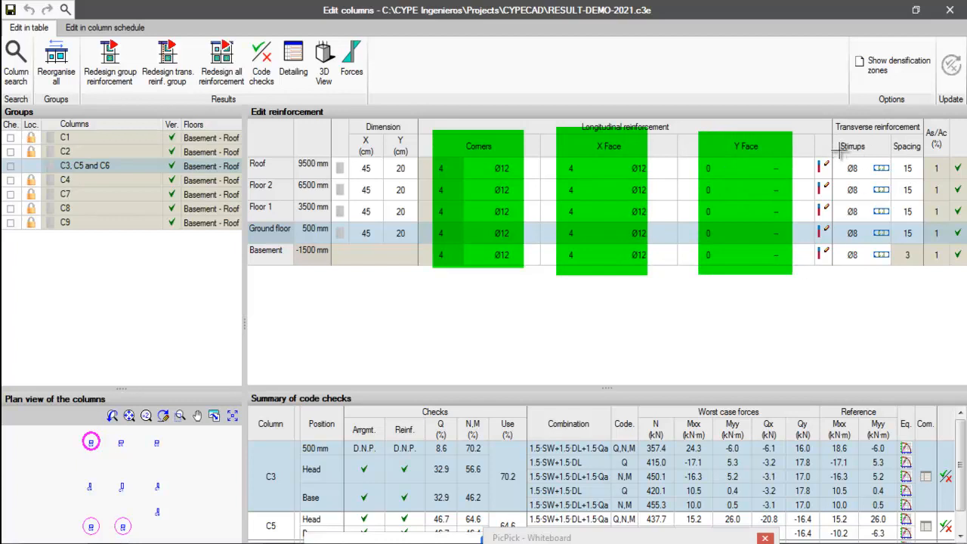
pyautogui.moveTo(837, 138)
pyautogui.mouseDown()
pyautogui.moveTo(868, 157)
pyautogui.moveTo(920, 155)
pyautogui.mouseUp()
pyautogui.moveTo(834, 120); pyautogui.dragTo(951, 148)
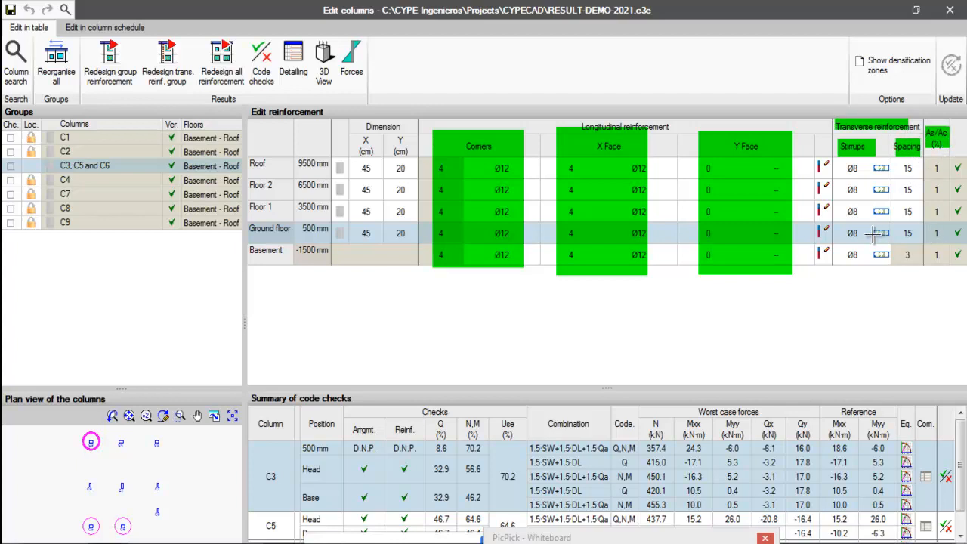
pyautogui.press('Escape')
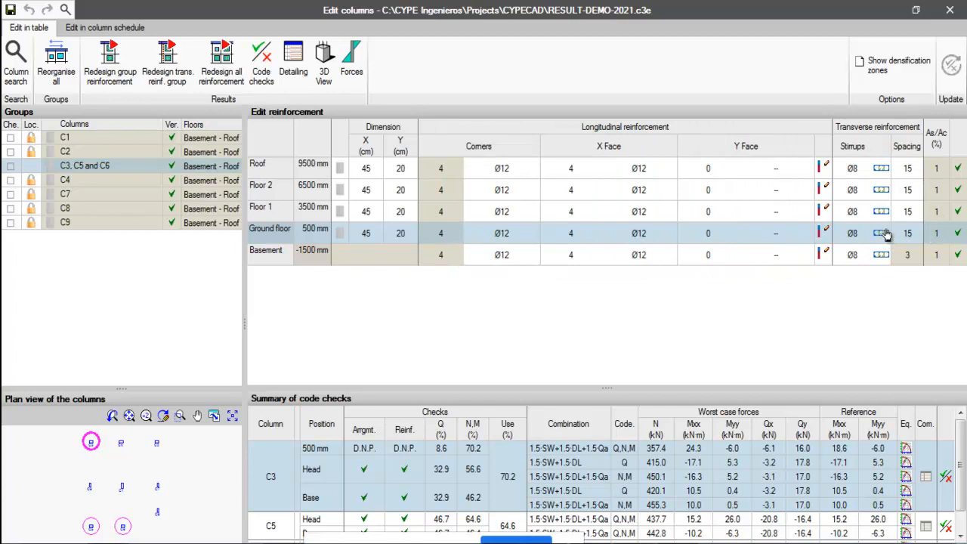
# - Open the ground floor stirrup layout of the column group and delete the two straight crossties between the middle bars
pyautogui.click(880, 234)
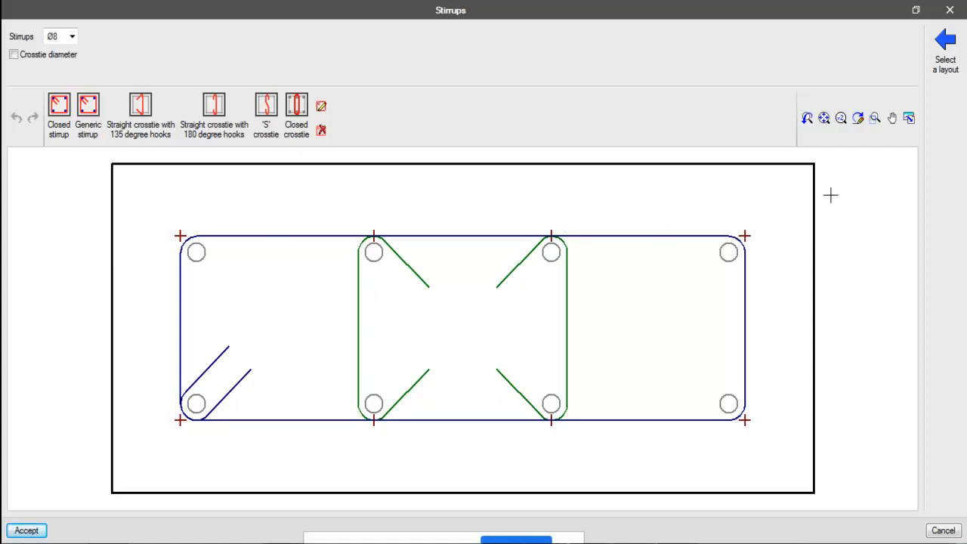
pyautogui.click(321, 130)
pyautogui.click(413, 284)
pyautogui.click(506, 290)
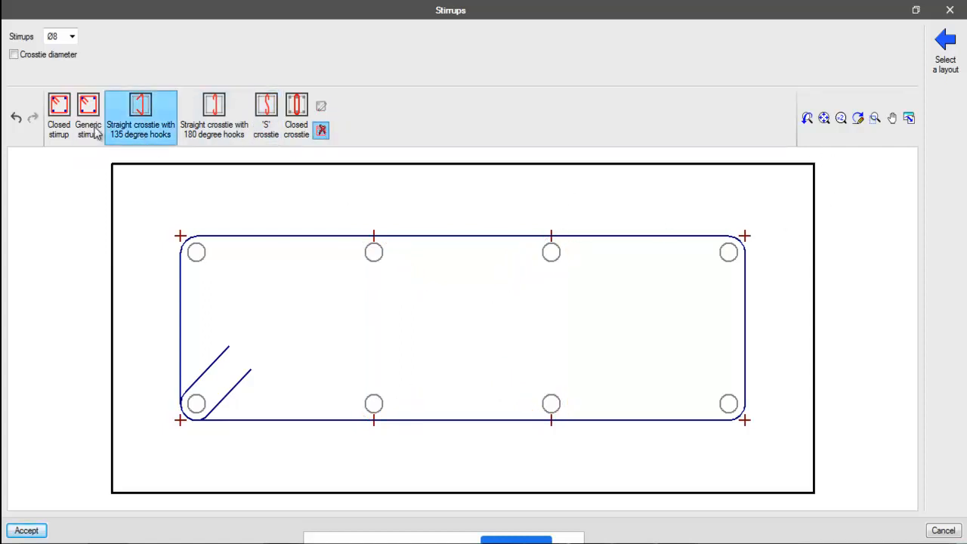
# - Add a closed stirrup around the four middle bars, accept the layout and update the column checks
pyautogui.click(57, 112)
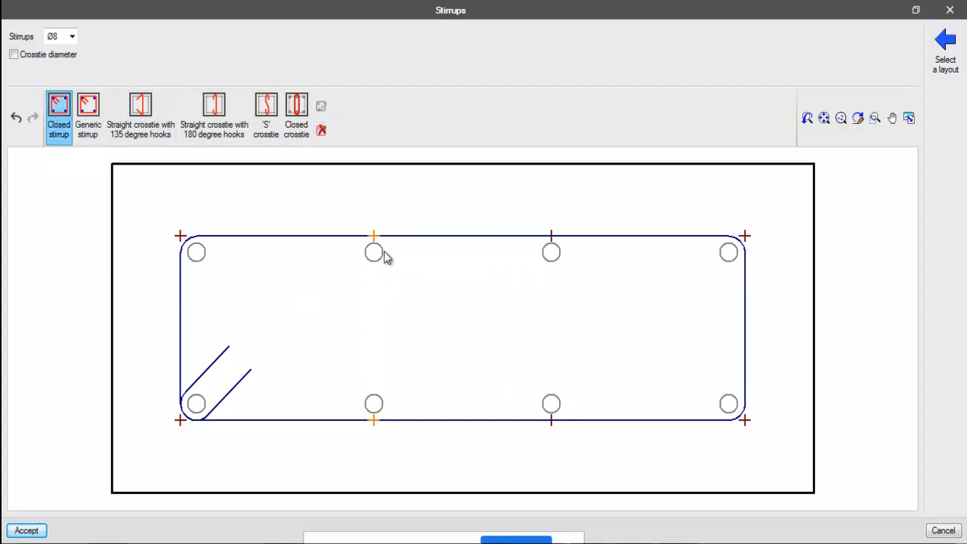
pyautogui.click(551, 255)
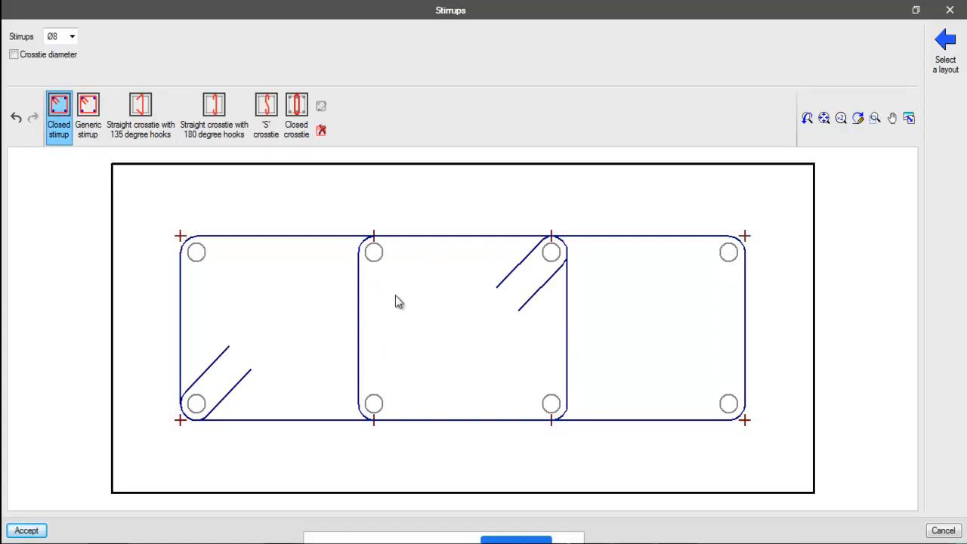
pyautogui.click(25, 530)
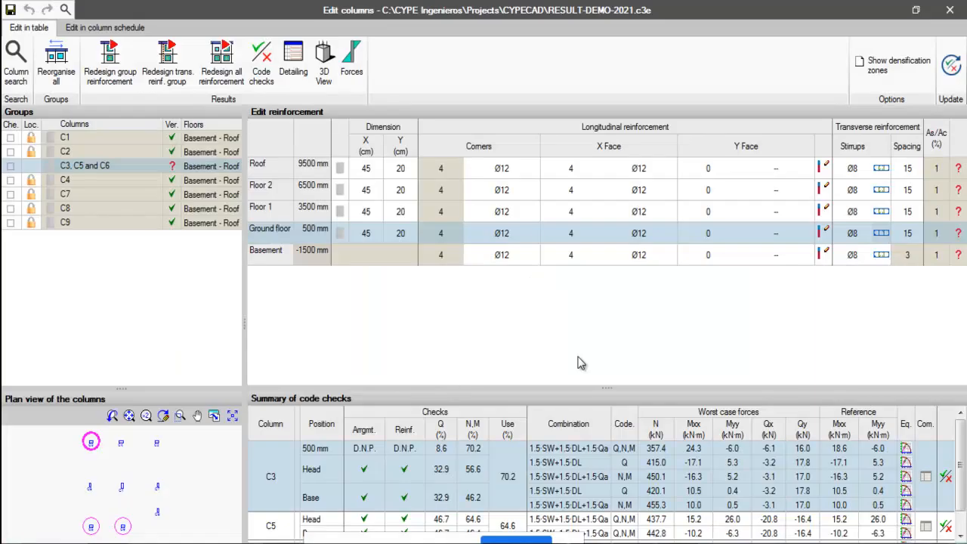
pyautogui.click(949, 66)
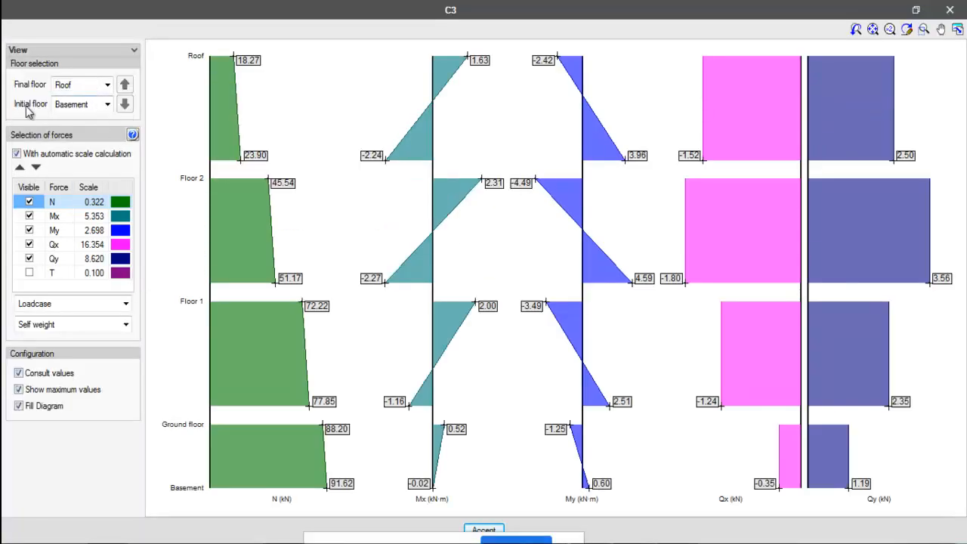
# - Display column C3's force diagrams for the combination 1.5·SW+1.5·DL+1.5·Qa, check the values along its height and close the diagrams
pyautogui.click(70, 304)
pyautogui.click(60, 330)
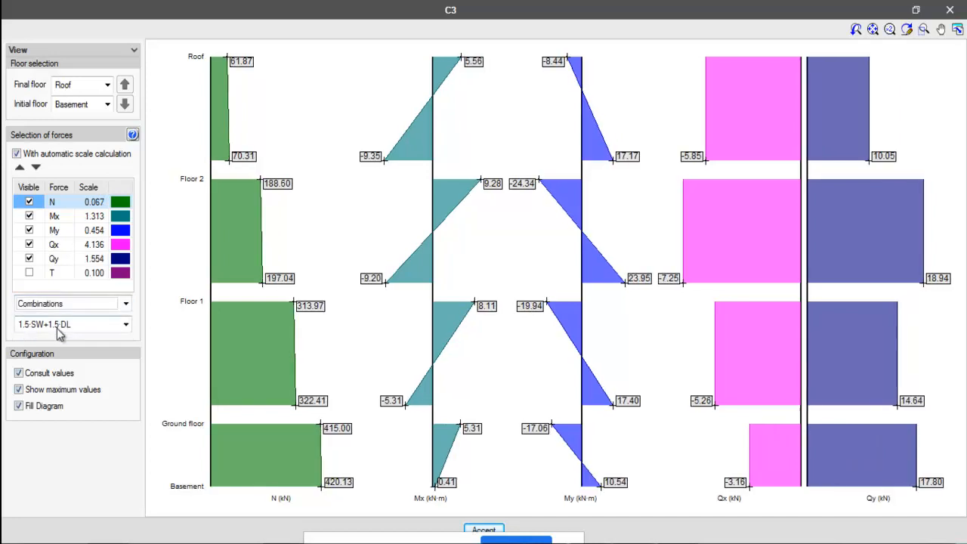
pyautogui.click(58, 330)
pyautogui.click(50, 350)
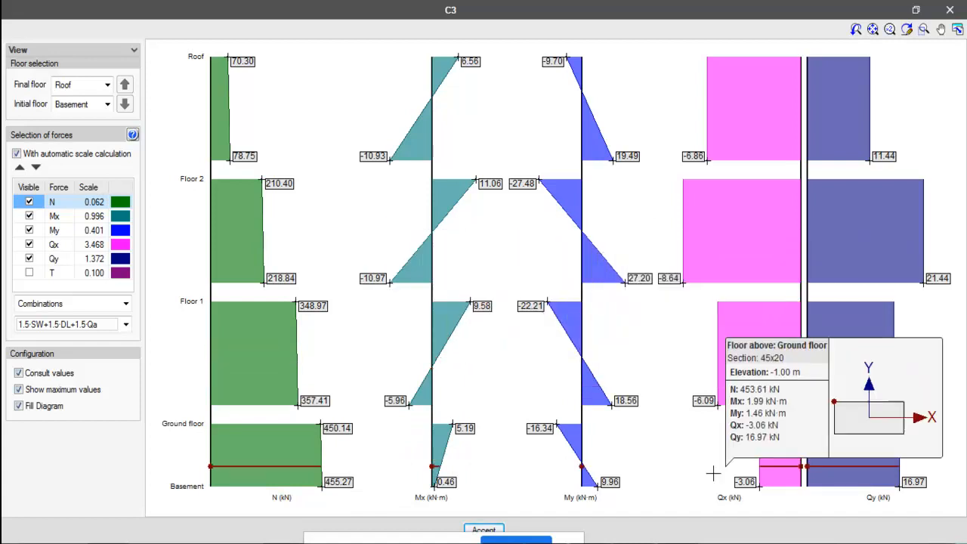
pyautogui.click(493, 530)
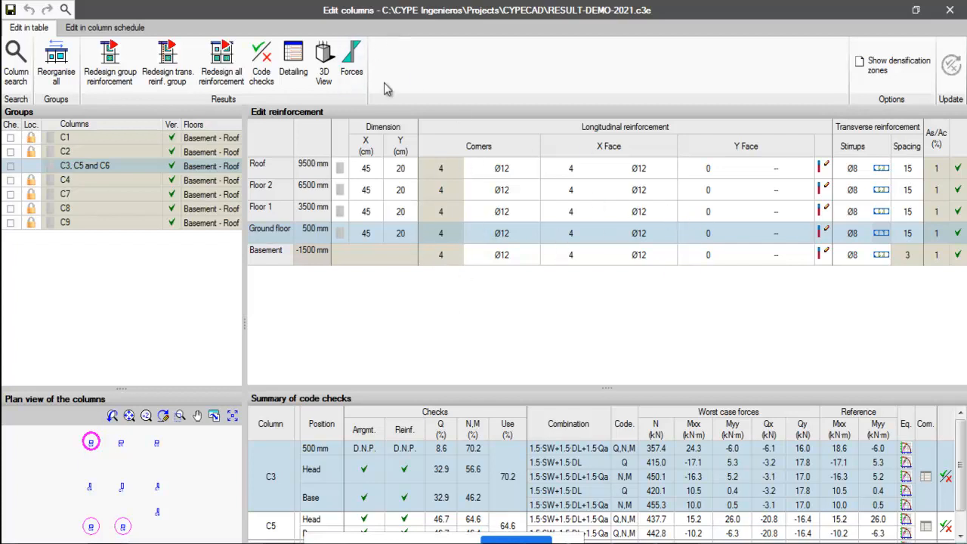
# - Open the 3D reinforcement view of column C3 and examine the starter bars and the cage at its base
pyautogui.click(323, 66)
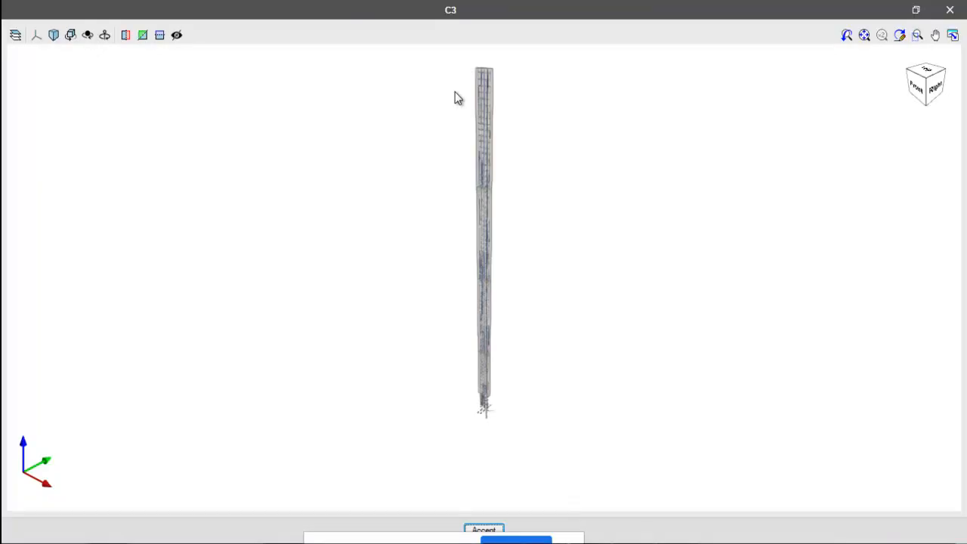
pyautogui.scroll(2, 527, 400)
pyautogui.scroll(4, 494, 413)
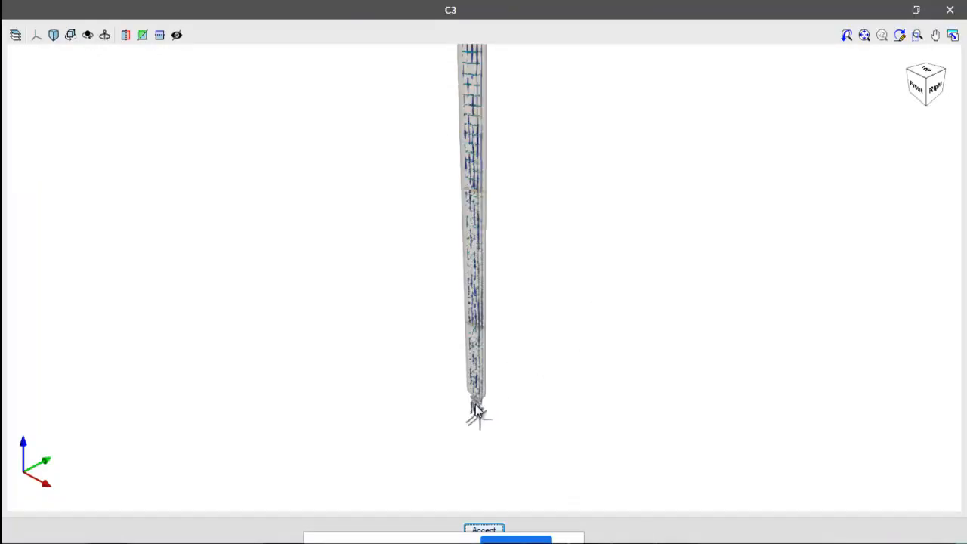
pyautogui.scroll(3, 485, 401)
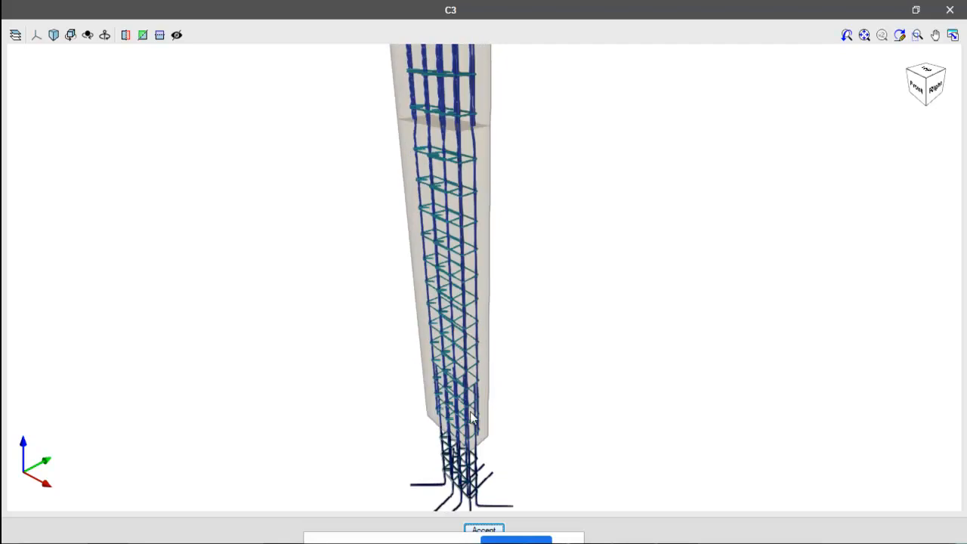
pyautogui.keyDown('shift'); pyautogui.moveTo(481, 404); pyautogui.dragTo(495, 393, button='middle'); pyautogui.keyUp('shift')
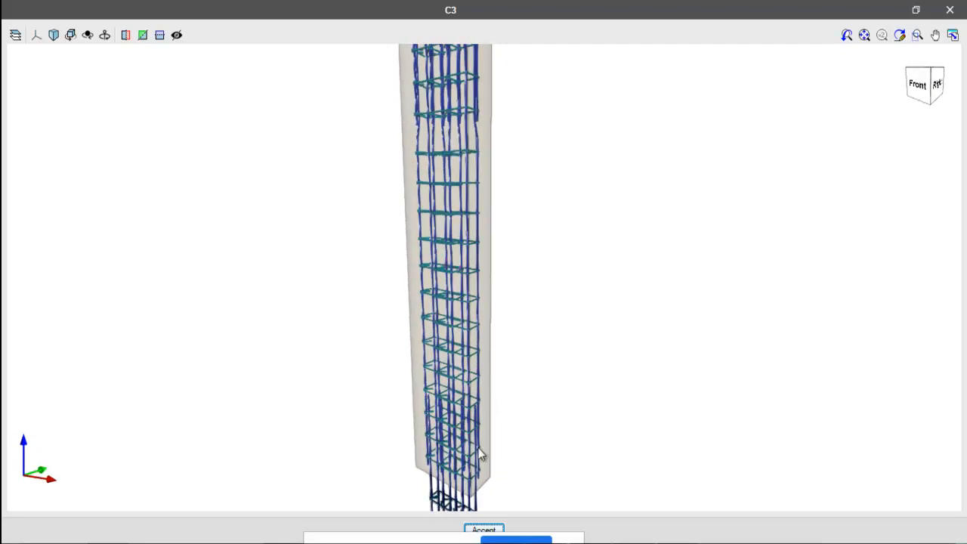
pyautogui.scroll(-3, 537, 213)
pyautogui.scroll(5, 528, 332)
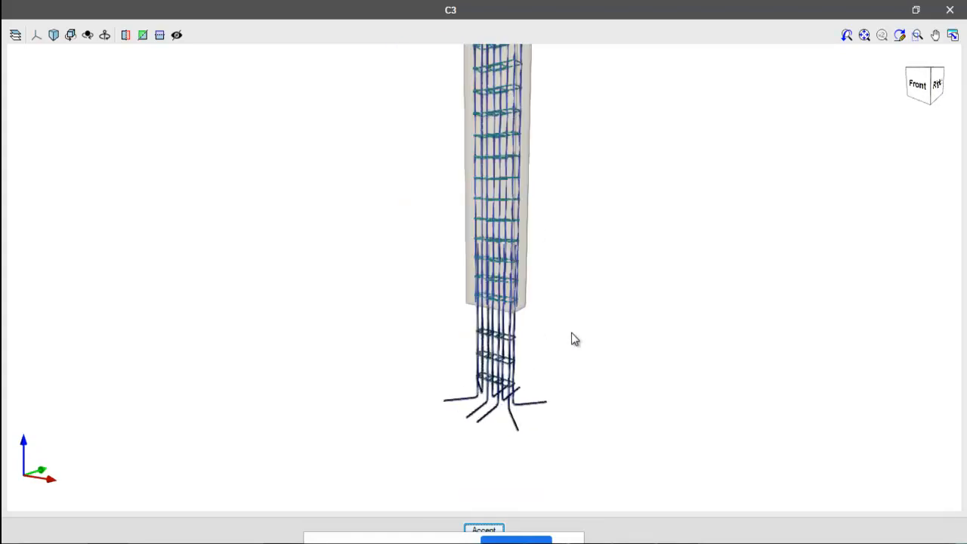
pyautogui.scroll(-2, 509, 411)
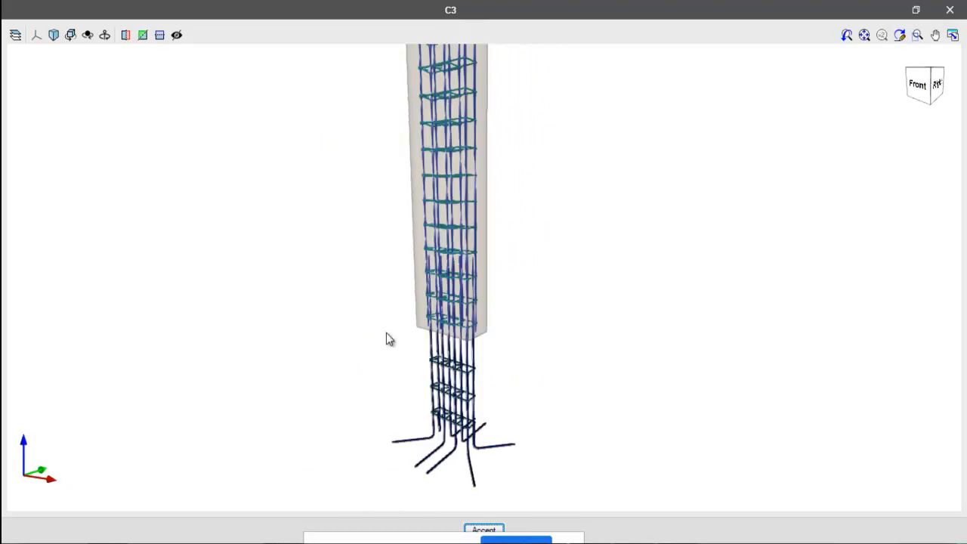
# - Examine the closed stirrups of column C3's ground floor level and the crossties of the level above in 3D, and close the view
pyautogui.moveTo(451, 321); pyautogui.dragTo(468, 328)
pyautogui.scroll(10, 494, 257)
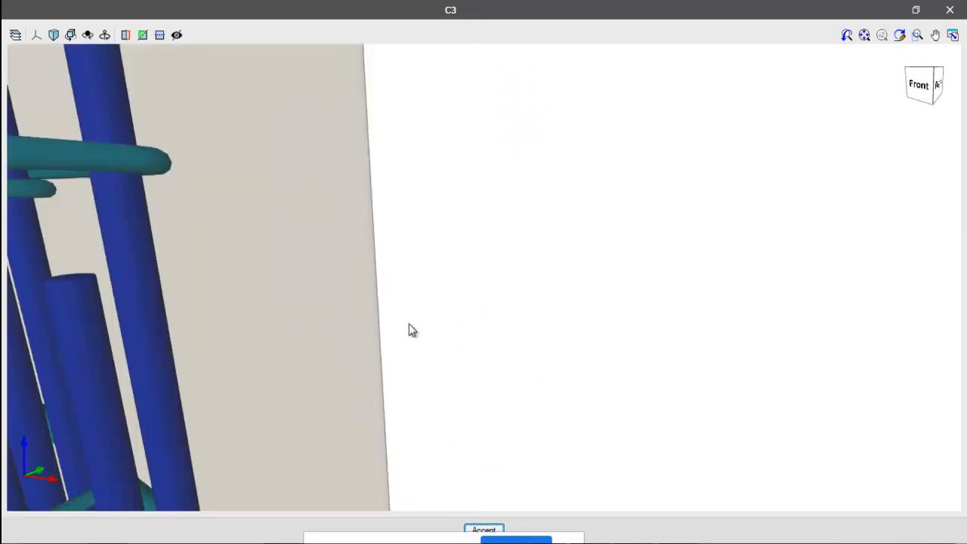
pyautogui.scroll(-10, 486, 329)
pyautogui.scroll(1, 419, 339)
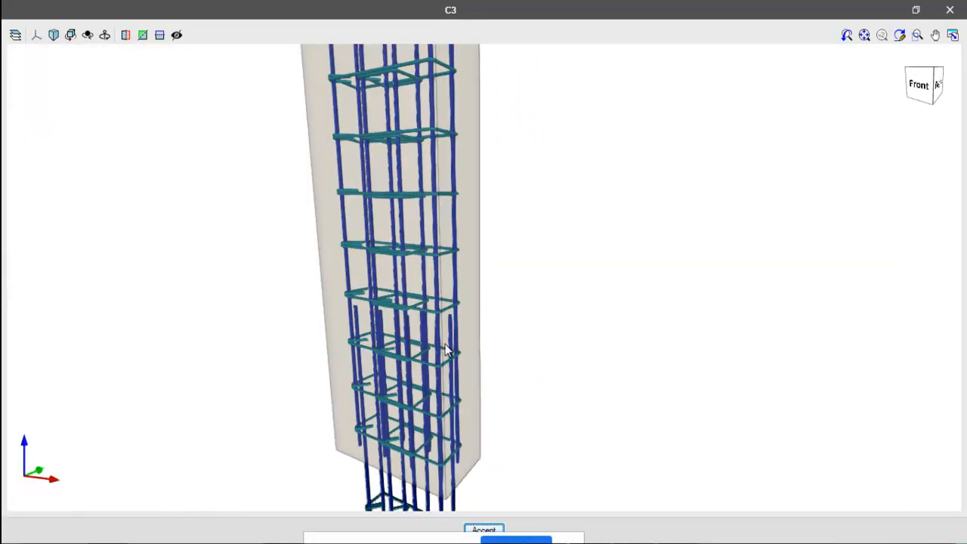
pyautogui.scroll(-2, 456, 423)
pyautogui.moveTo(438, 284); pyautogui.dragTo(440, 302)
pyautogui.scroll(1, 414, 264)
pyautogui.scroll(3, 408, 184)
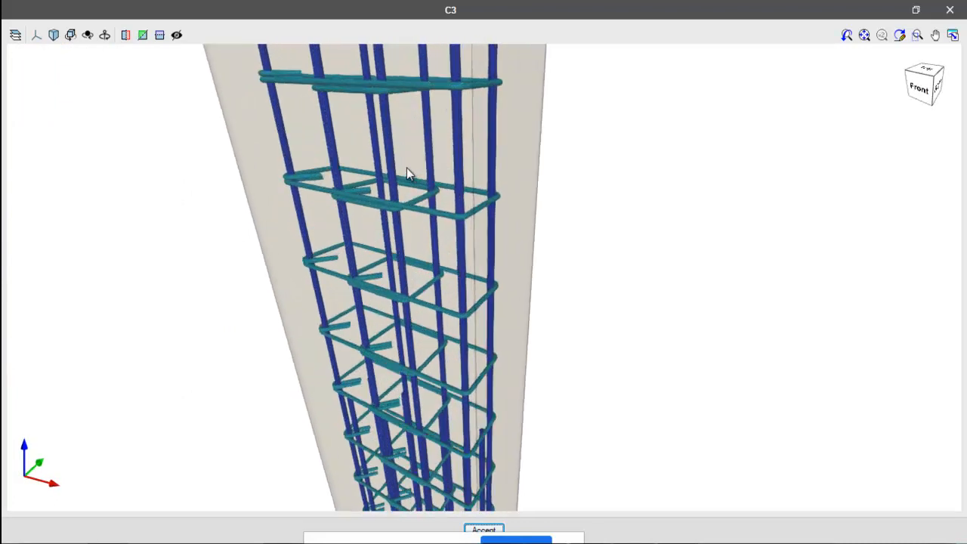
pyautogui.scroll(-6, 448, 405)
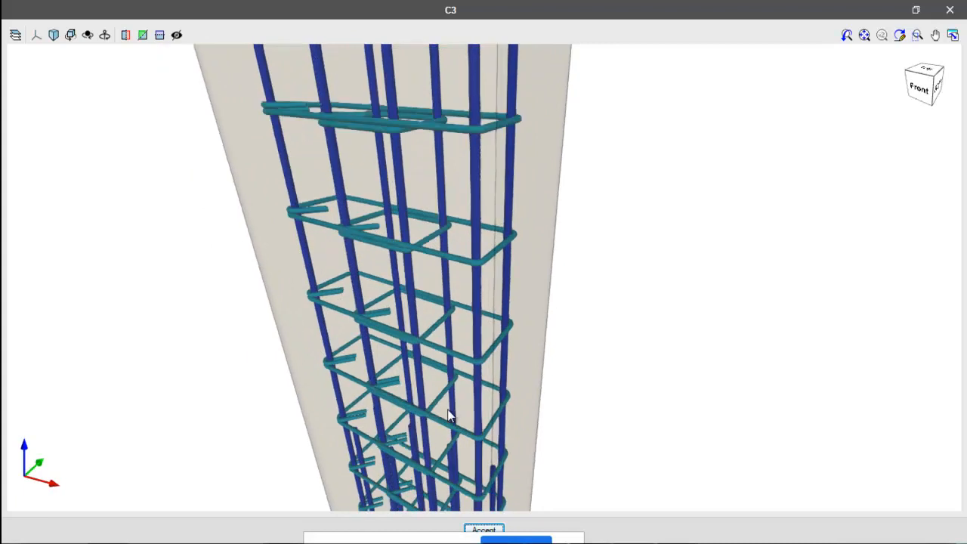
pyautogui.scroll(4, 533, 328)
pyautogui.scroll(3, 543, 328)
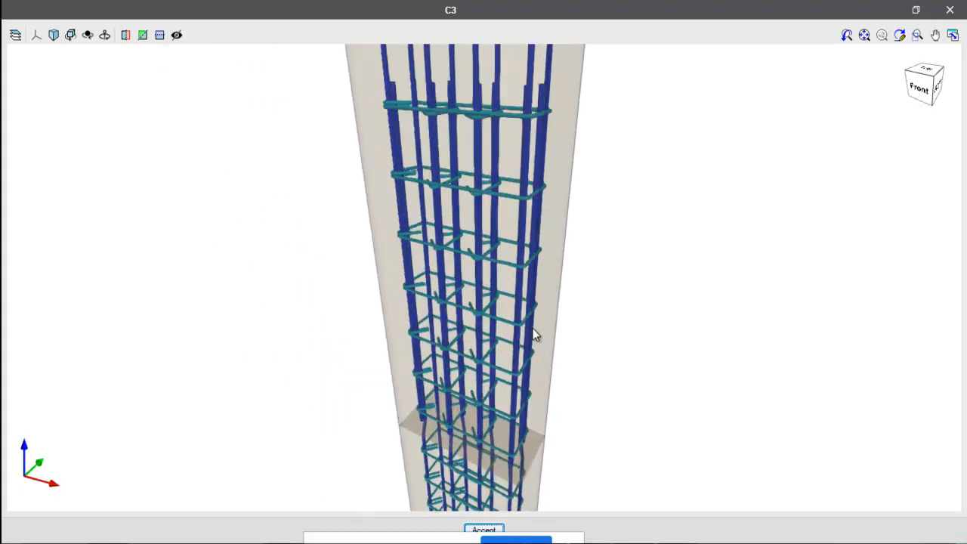
pyautogui.moveTo(504, 308)
pyautogui.mouseDown(button='middle')
pyautogui.moveTo(486, 307)
pyautogui.moveTo(718, 300)
pyautogui.moveTo(701, 312)
pyautogui.moveTo(495, 309)
pyautogui.mouseUp(button='middle')
pyautogui.click(949, 9)
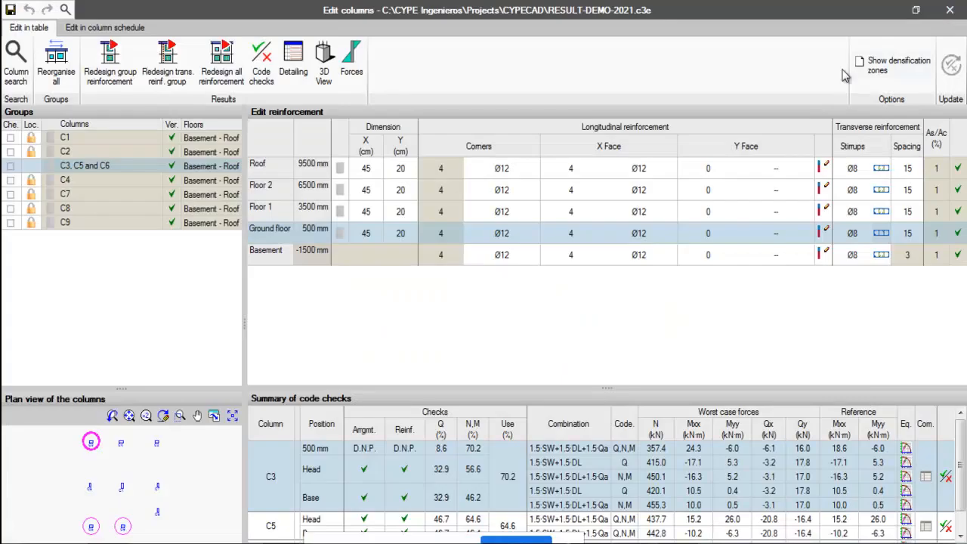
# - Open the detailing drawing of column C3 and examine the starter bars, sections A-A and B-B and their stirrup shapes
pyautogui.click(295, 58)
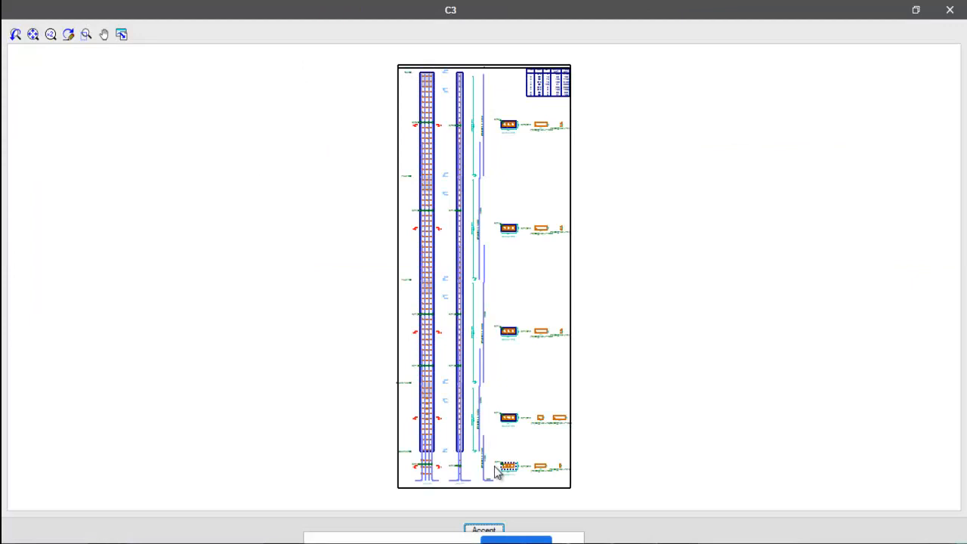
pyautogui.scroll(5, 495, 466)
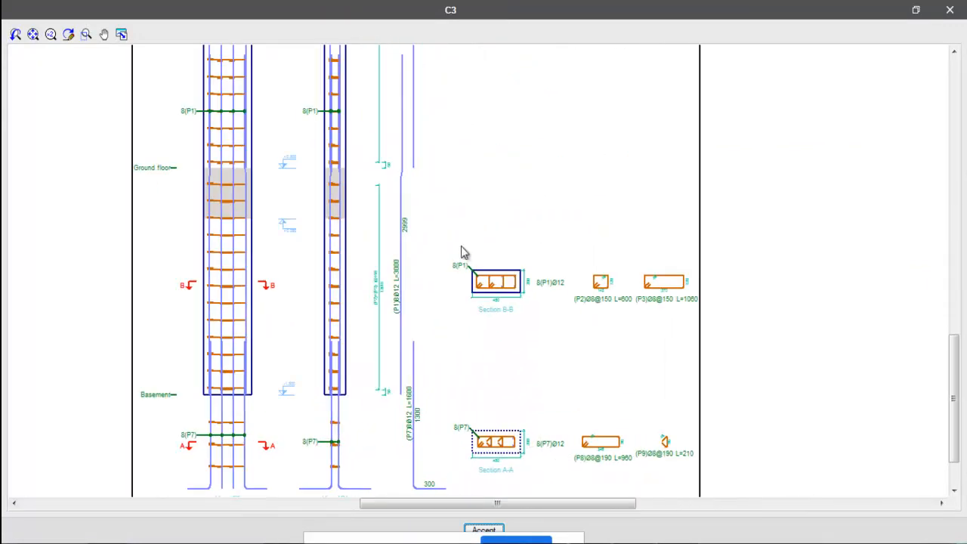
pyautogui.scroll(3, 442, 392)
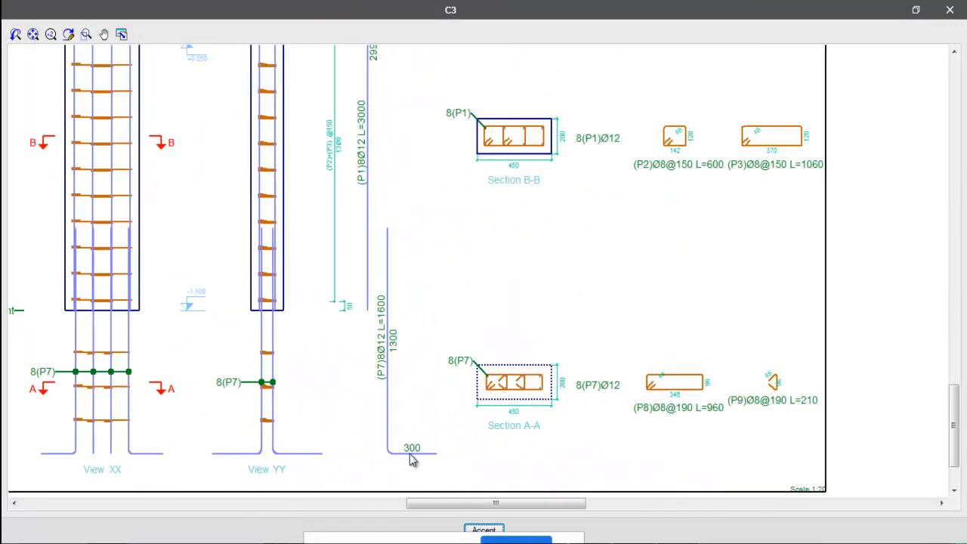
pyautogui.scroll(-8, 412, 460)
pyautogui.scroll(3, 416, 162)
pyautogui.scroll(-3, 361, 161)
pyautogui.scroll(5, 412, 389)
pyautogui.scroll(1, 420, 384)
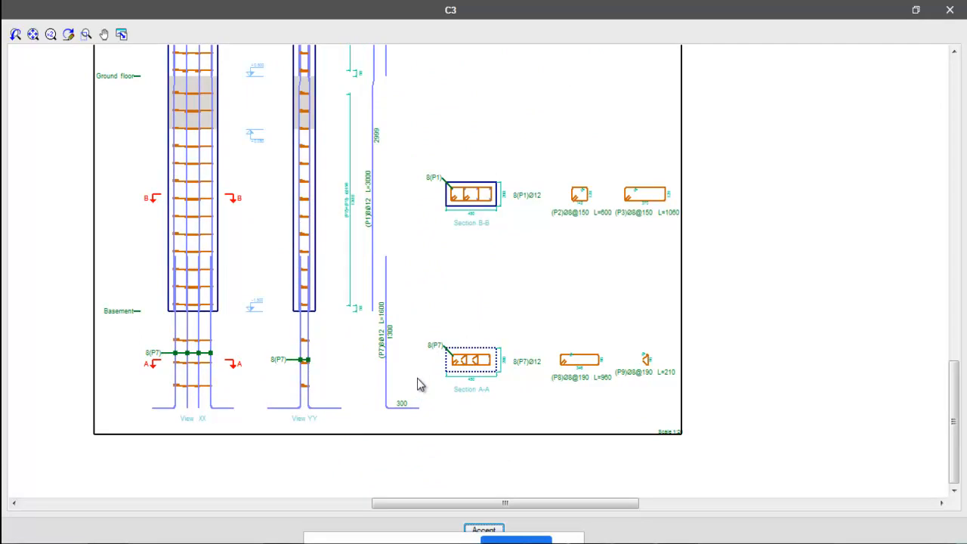
pyautogui.scroll(3, 345, 339)
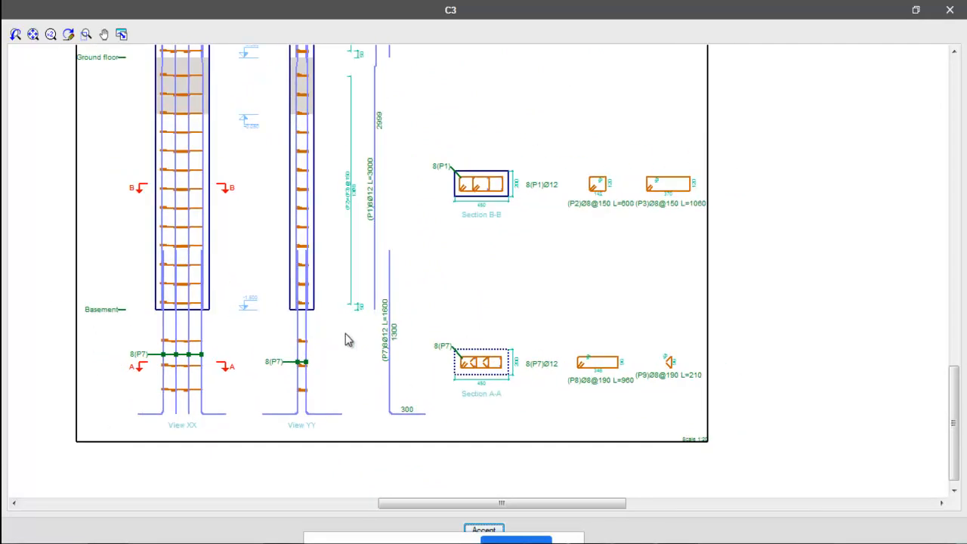
# - Mark the starter bar's length labels and its lap above the basement level with arrows on column C3's detailing drawing, and clear the markup
pyautogui.scroll(-1, 346, 339)
pyautogui.scroll(3, 438, 380)
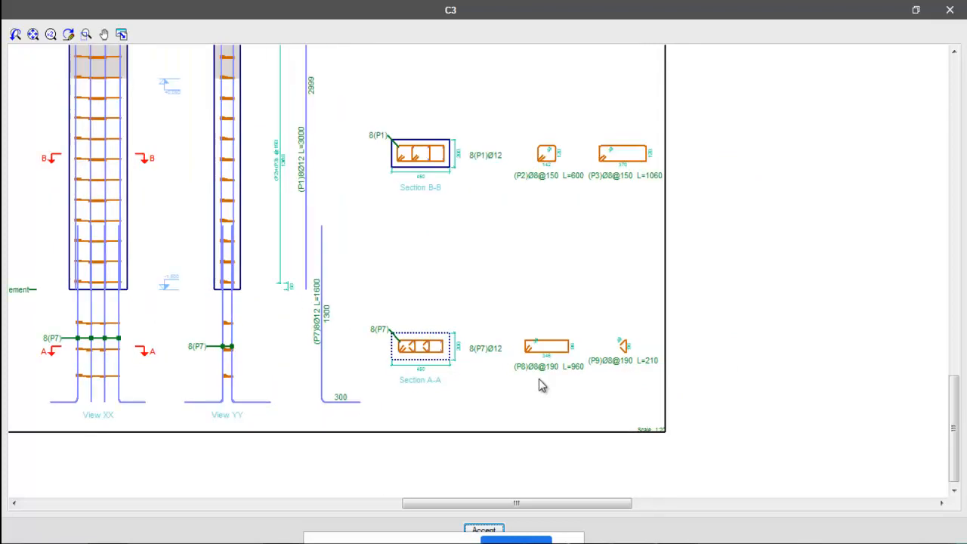
pyautogui.scroll(1, 274, 282)
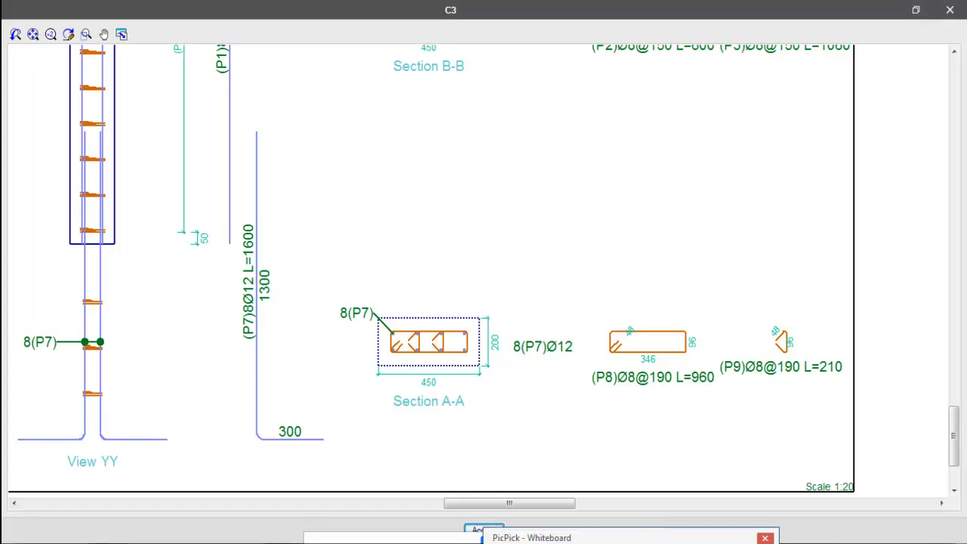
pyautogui.click(615, 479)
pyautogui.moveTo(212, 197); pyautogui.dragTo(240, 229)
pyautogui.moveTo(306, 235); pyautogui.dragTo(279, 276)
pyautogui.moveTo(314, 392); pyautogui.dragTo(302, 418)
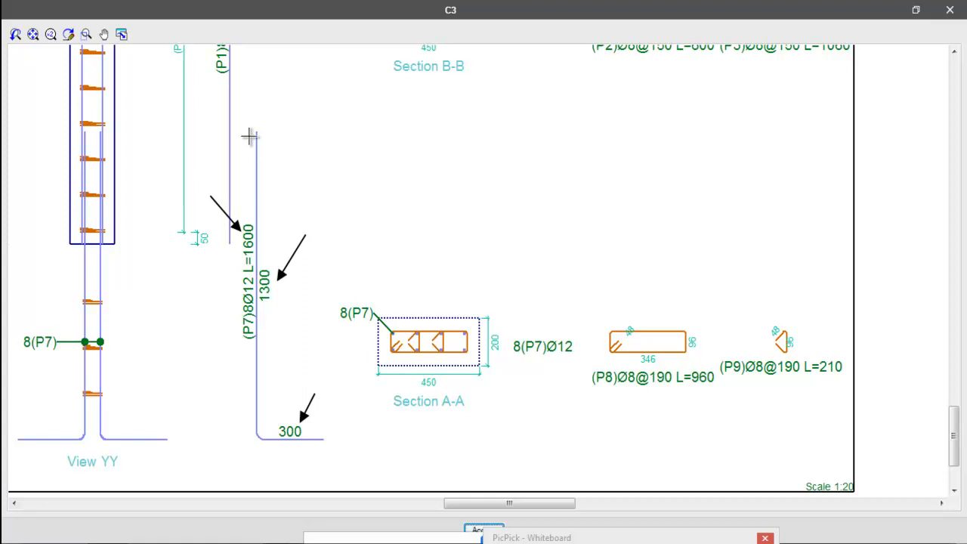
pyautogui.moveTo(239, 239); pyautogui.dragTo(237, 135)
pyautogui.moveTo(106, 133); pyautogui.dragTo(112, 239)
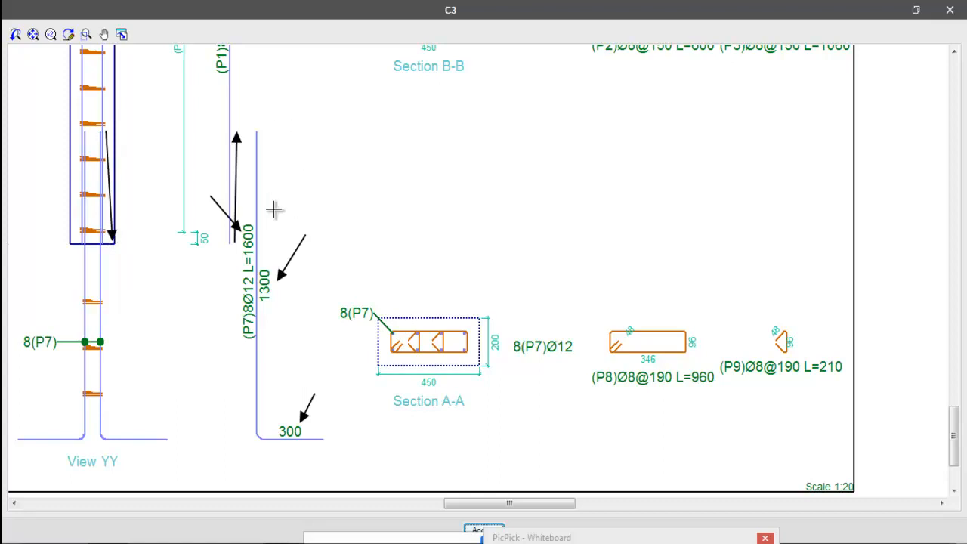
pyautogui.press('Escape')
# - Mark the ground floor level with a line and the lap and length label of bar P1 with arrows, and clear the markup
pyautogui.scroll(-5, 347, 336)
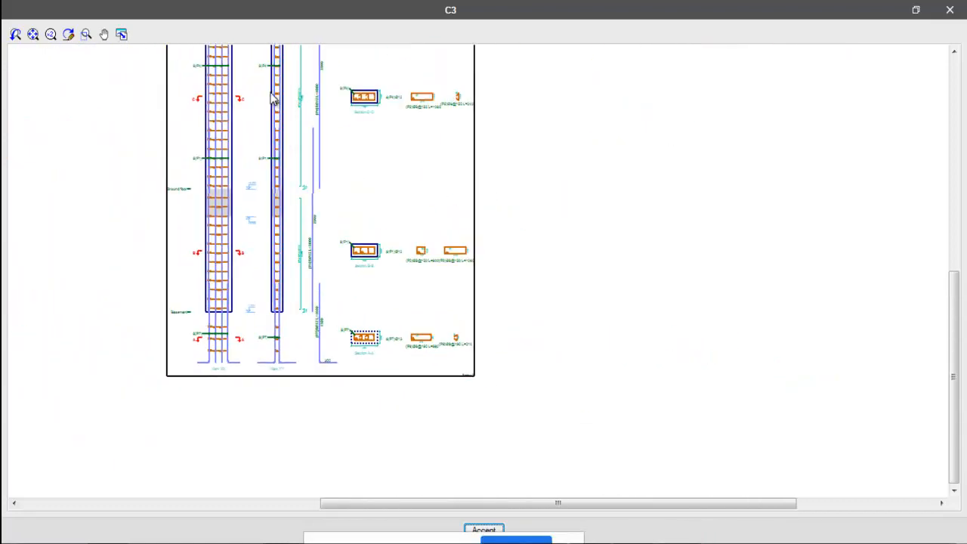
pyautogui.scroll(4, 316, 141)
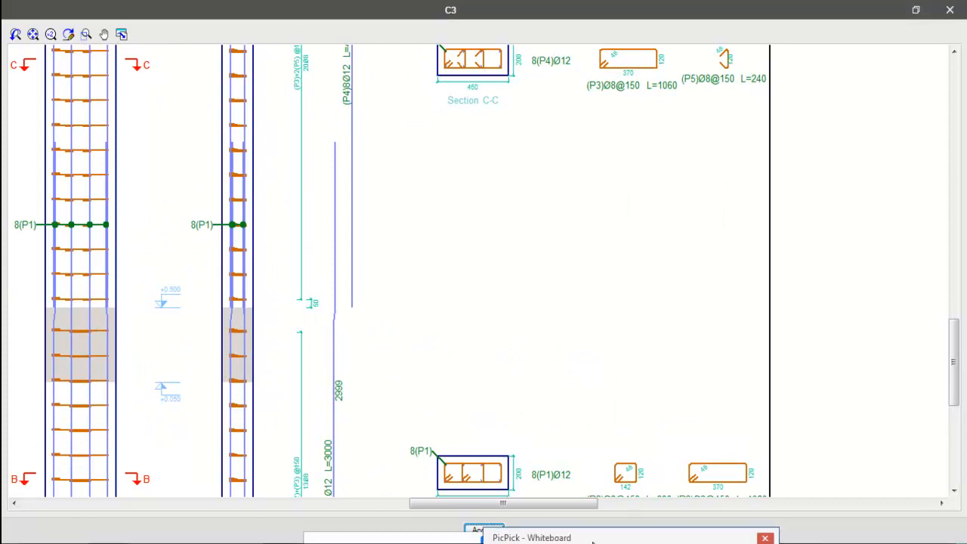
pyautogui.moveTo(220, 304); pyautogui.dragTo(466, 308)
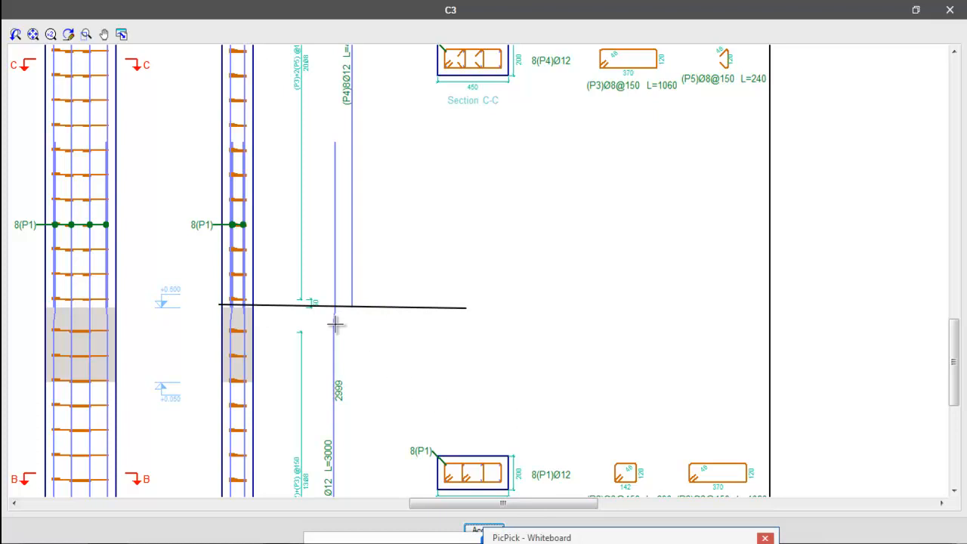
pyautogui.moveTo(340, 306); pyautogui.dragTo(340, 145)
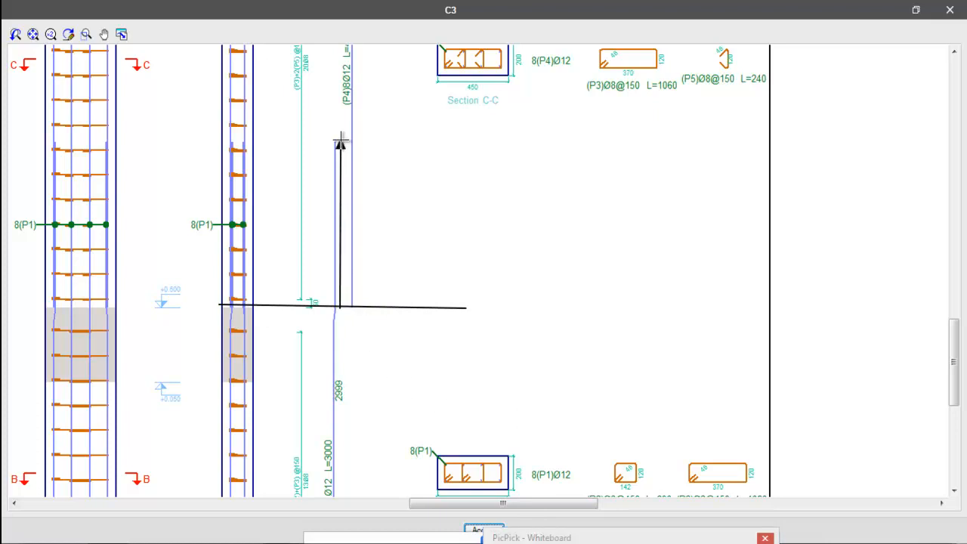
pyautogui.moveTo(299, 409); pyautogui.dragTo(317, 438)
pyautogui.press('Escape')
# - Examine the P1 bar laps and the P2 and P3 stirrup shapes and lengths of section B-B in the detailing drawing
pyautogui.scroll(-4, 373, 284)
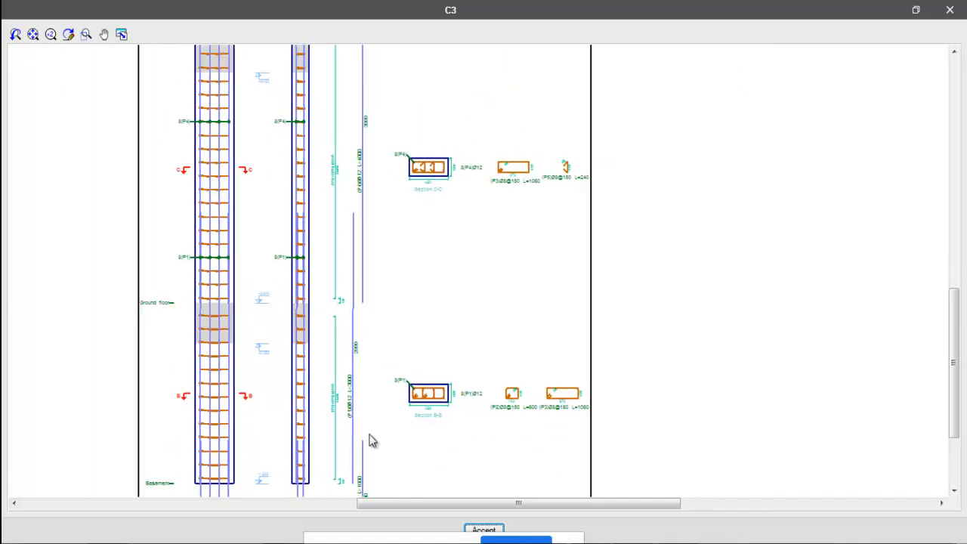
pyautogui.scroll(2, 368, 429)
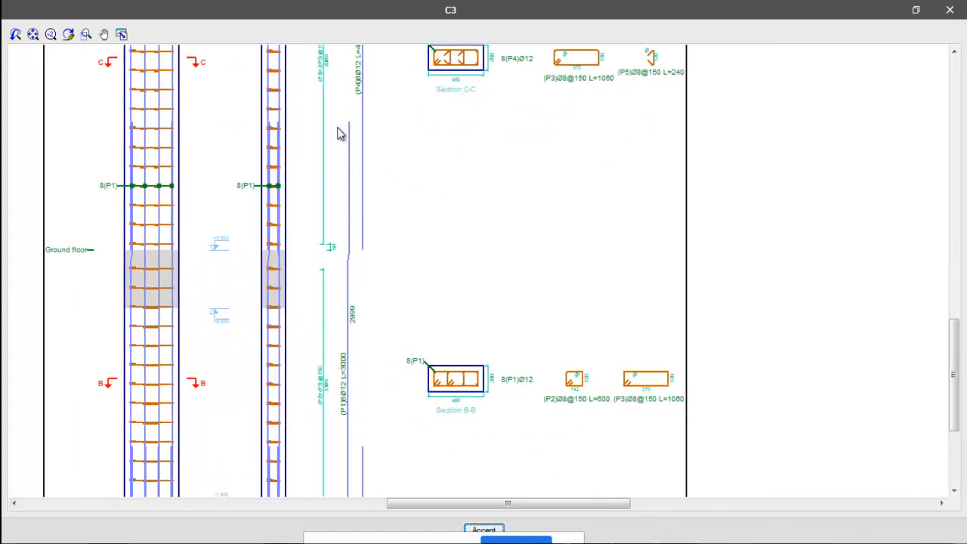
pyautogui.scroll(4, 679, 389)
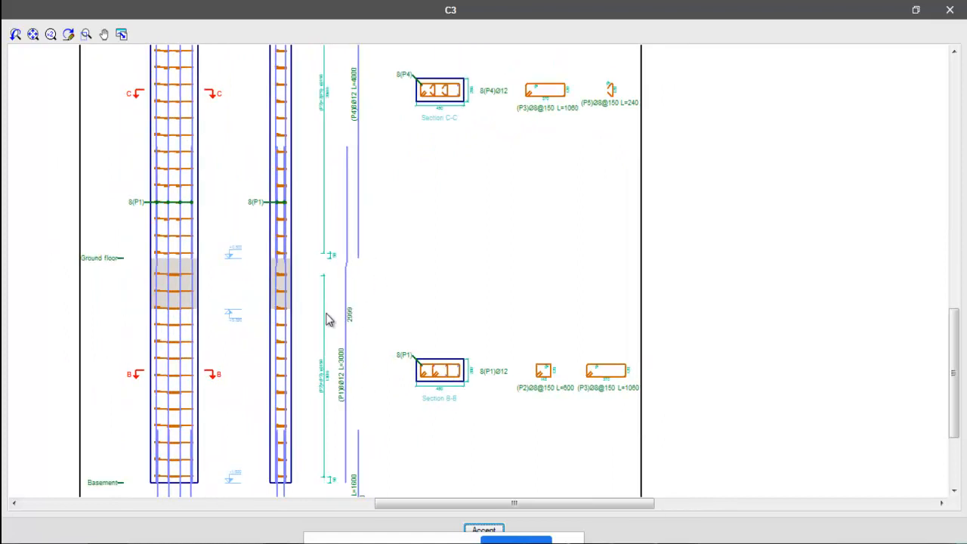
pyautogui.scroll(1, 508, 392)
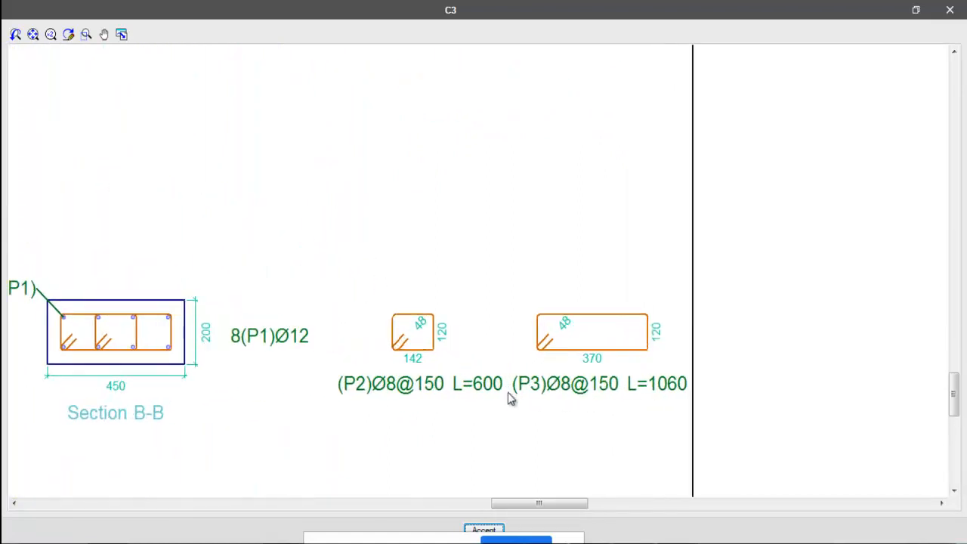
pyautogui.scroll(1, 250, 375)
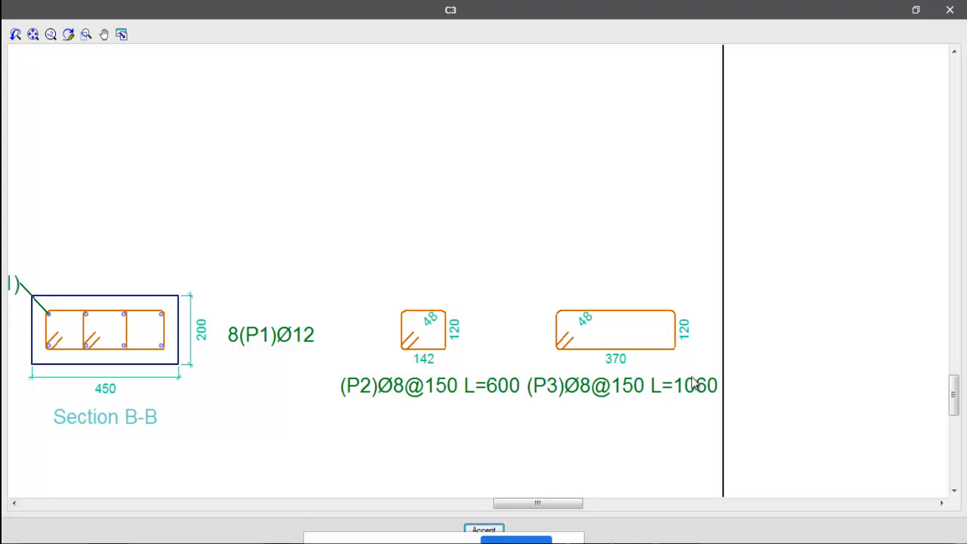
pyautogui.scroll(2, 695, 350)
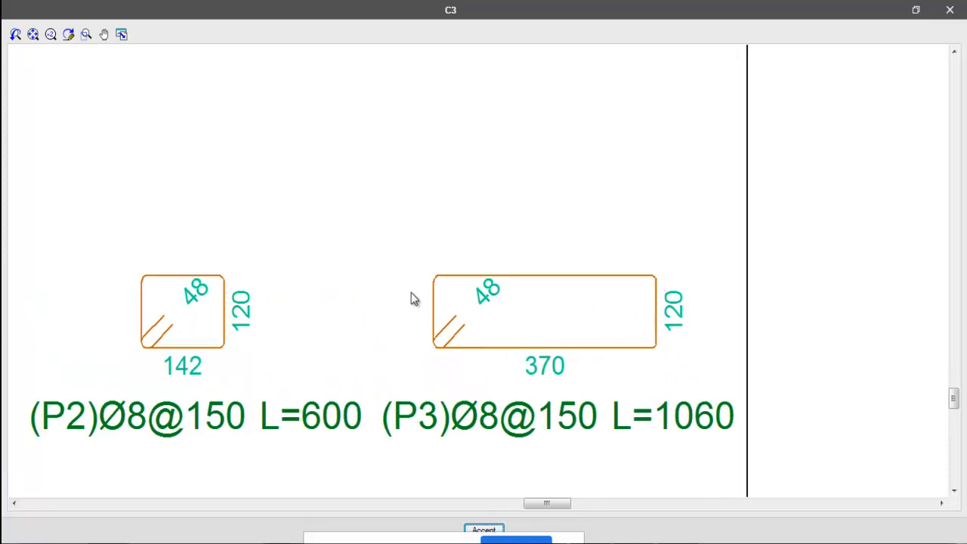
pyautogui.scroll(-5, 642, 352)
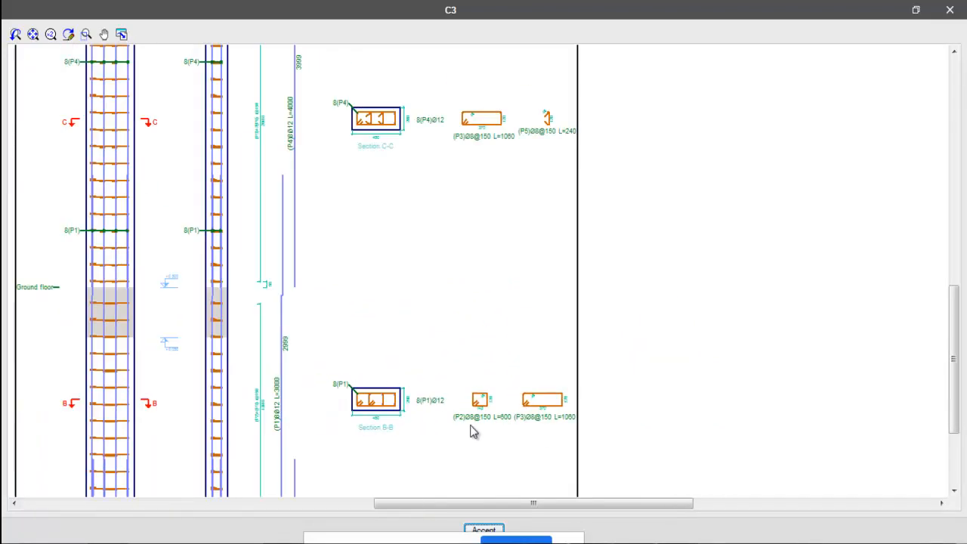
# - Examine the bar schedule of column C3 for each position's diameter, number, length and total length
pyautogui.scroll(-3, 410, 392)
pyautogui.scroll(3, 427, 114)
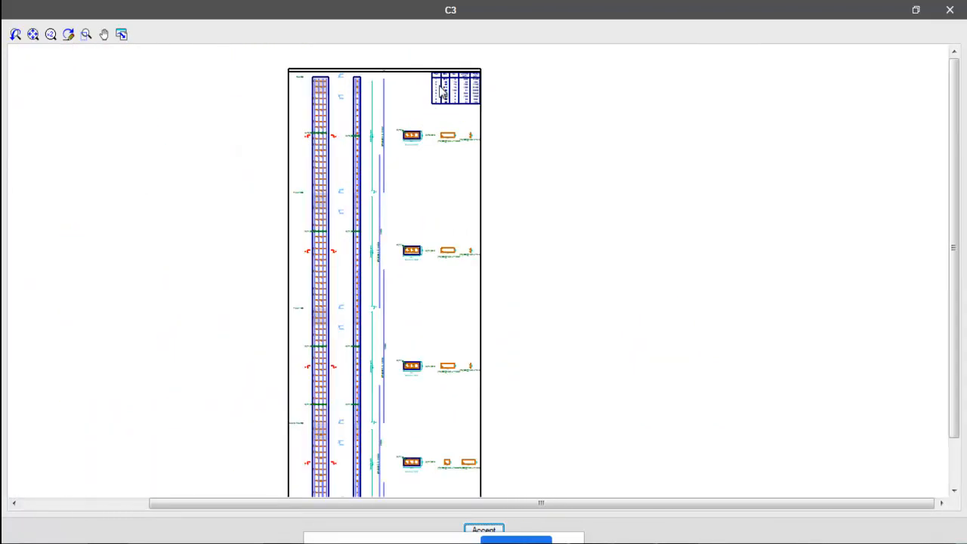
pyautogui.scroll(2, 476, 59)
pyautogui.scroll(2, 440, 120)
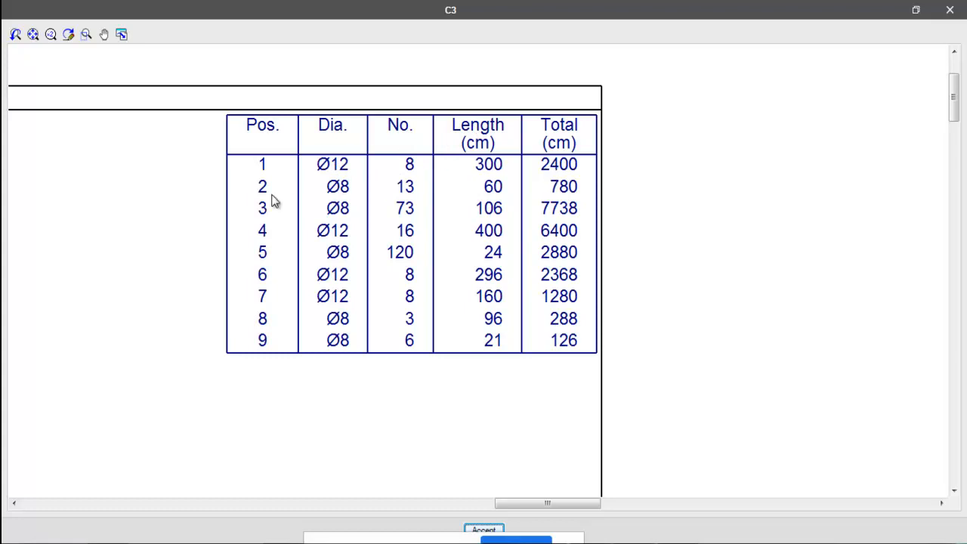
pyautogui.scroll(-2, 679, 252)
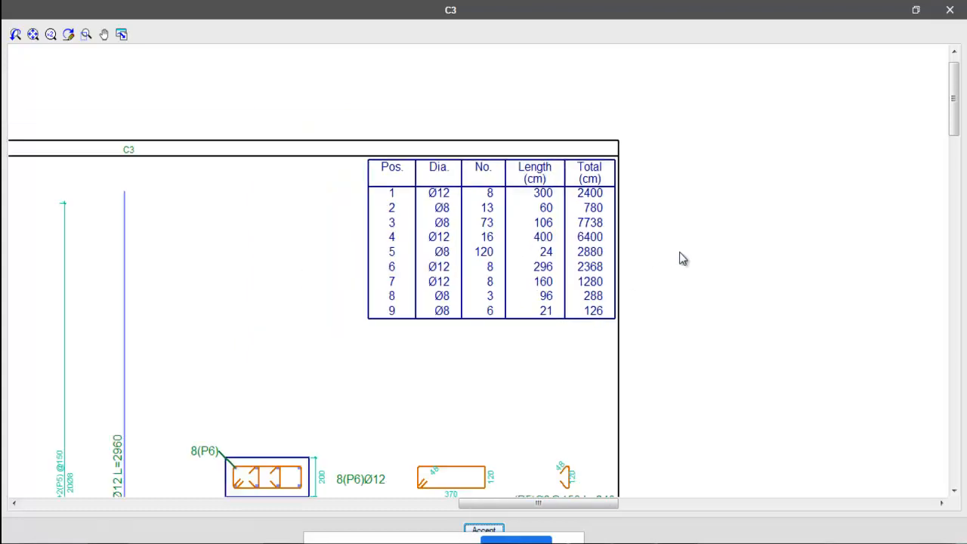
pyautogui.scroll(-1, 679, 252)
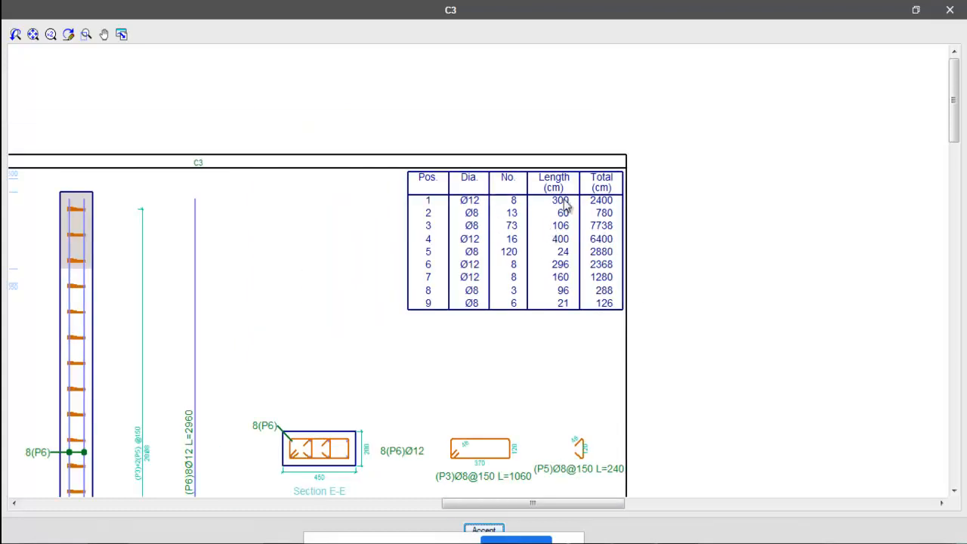
# - Save column C3's detailing view as the AutoCAD DWG file col3D.dwg on the desktop, to be shown with the associated program
pyautogui.scroll(-2, 565, 134)
pyautogui.scroll(-1, 339, 155)
pyautogui.scroll(-2, 339, 283)
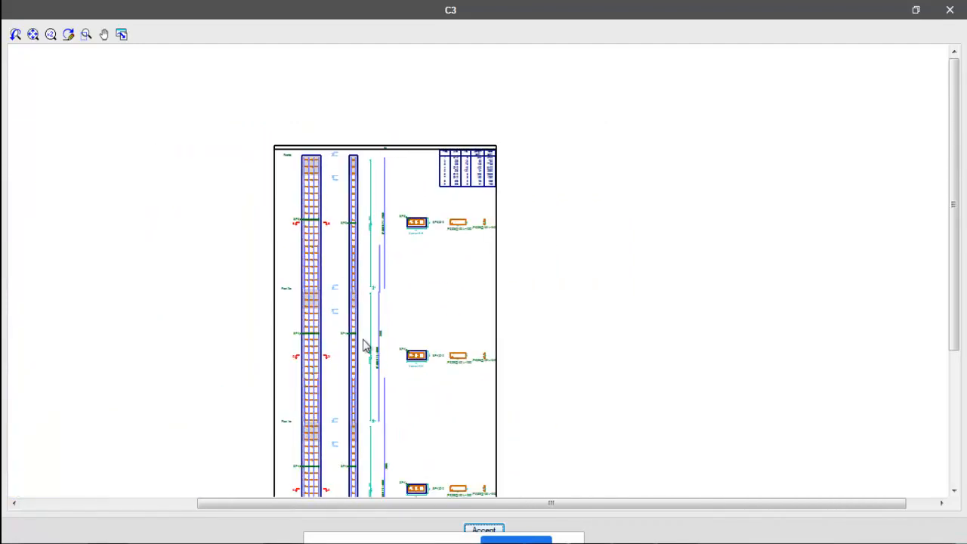
pyautogui.scroll(-1, 368, 145)
pyautogui.scroll(-1, 373, 367)
pyautogui.scroll(1, 378, 340)
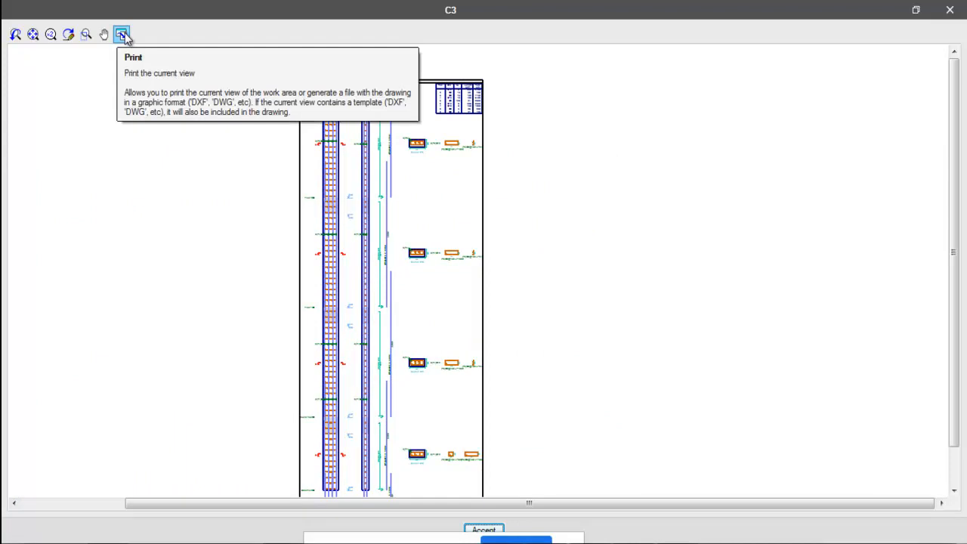
pyautogui.click(124, 34)
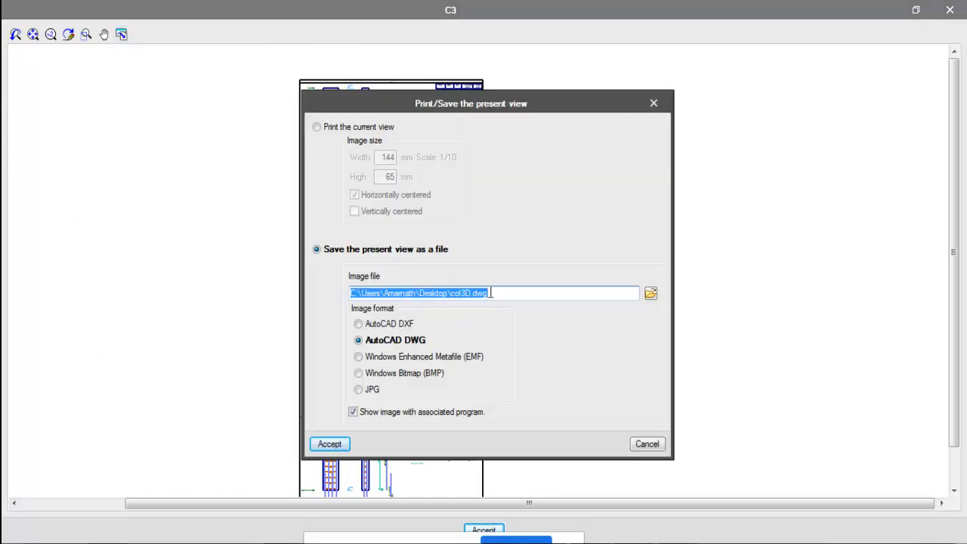
pyautogui.click(330, 444)
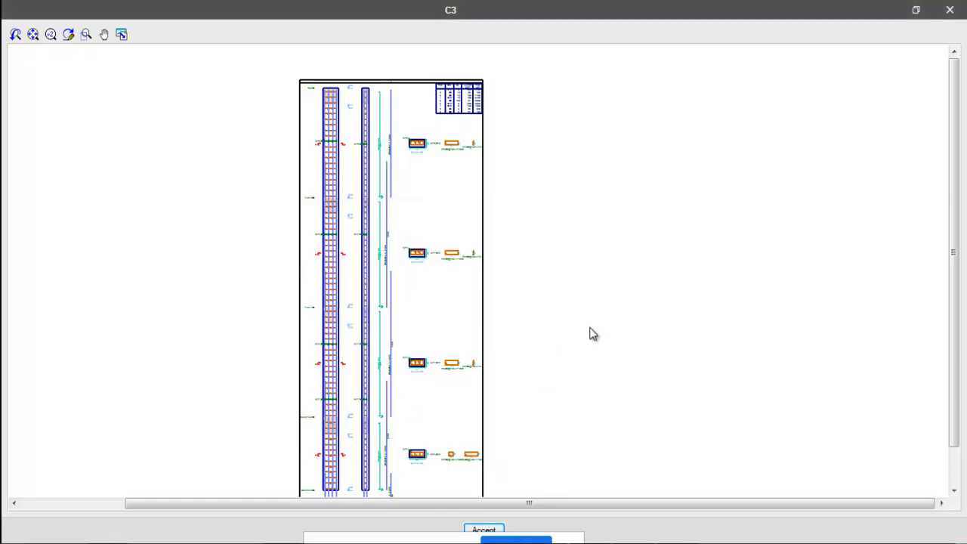
# - Switch to AutoCAD and examine the exported col3D.dwg drawing between the basement and ground floor, including section B-B
pyautogui.scroll(8, 221, 340)
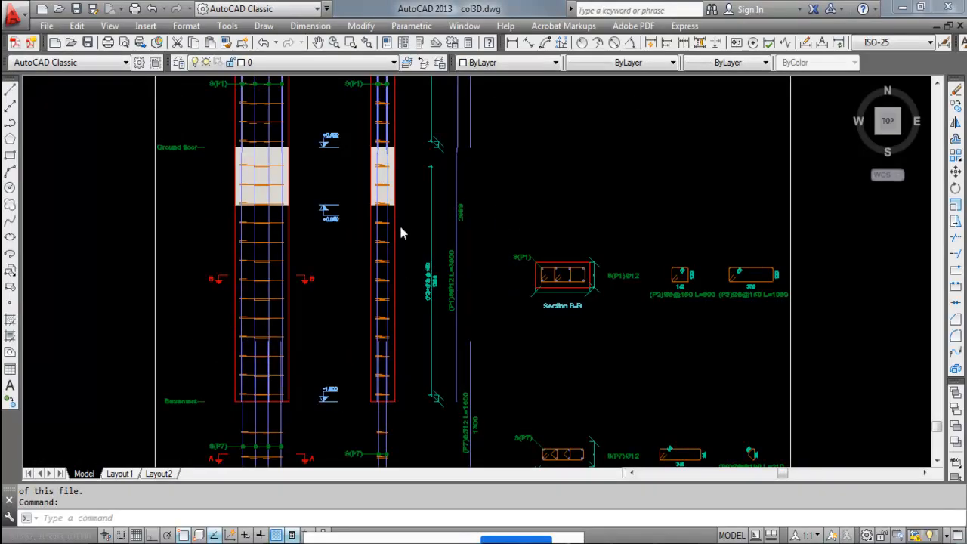
pyautogui.scroll(-2, 341, 358)
pyautogui.scroll(4, 415, 181)
pyautogui.scroll(4, 529, 205)
pyautogui.scroll(-6, 404, 259)
pyautogui.scroll(2, 422, 232)
pyautogui.scroll(-10, 378, 256)
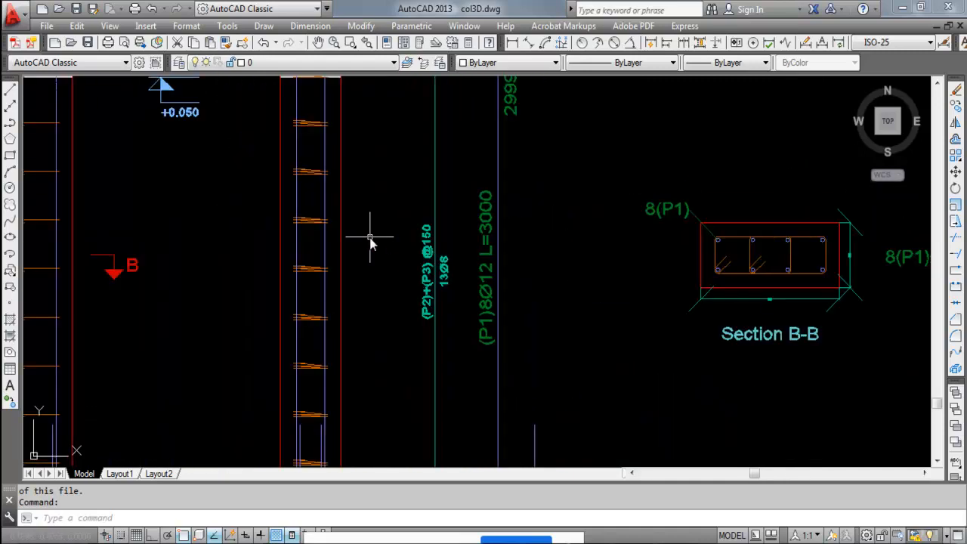
# - Examine the upper levels, section E-E and the bar schedule of the exported column drawing, and the elevation as a whole
pyautogui.scroll(8, 382, 91)
pyautogui.scroll(-2, 383, 132)
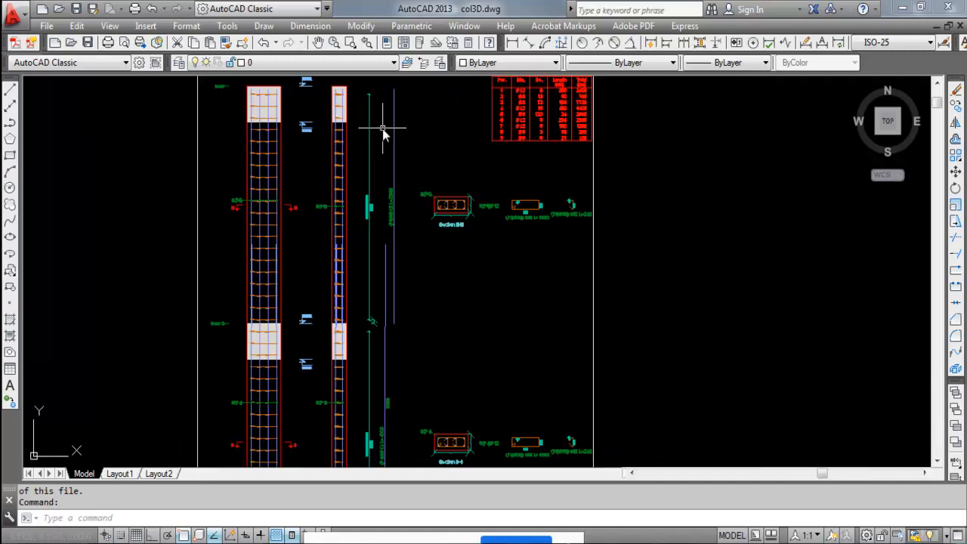
pyautogui.scroll(2, 367, 133)
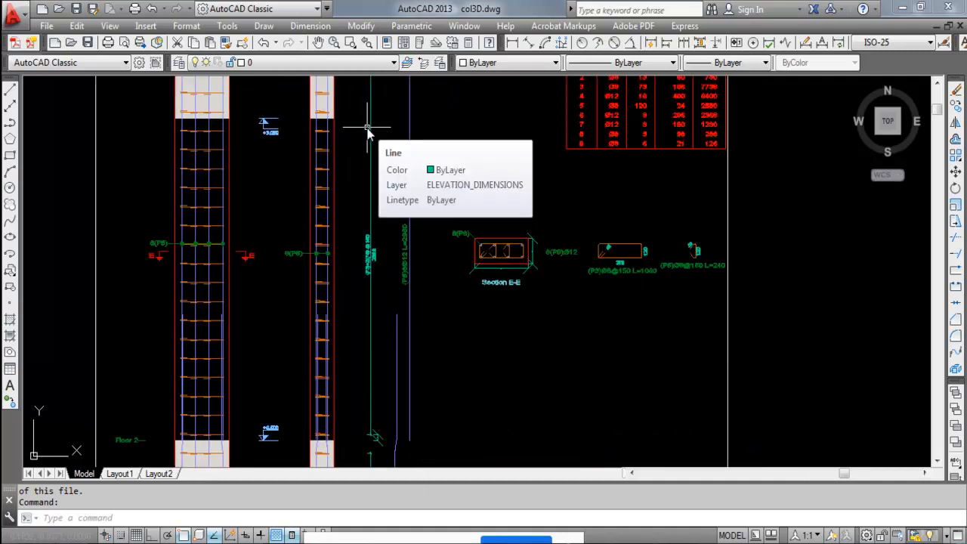
pyautogui.scroll(2, 367, 133)
pyautogui.scroll(-4, 386, 134)
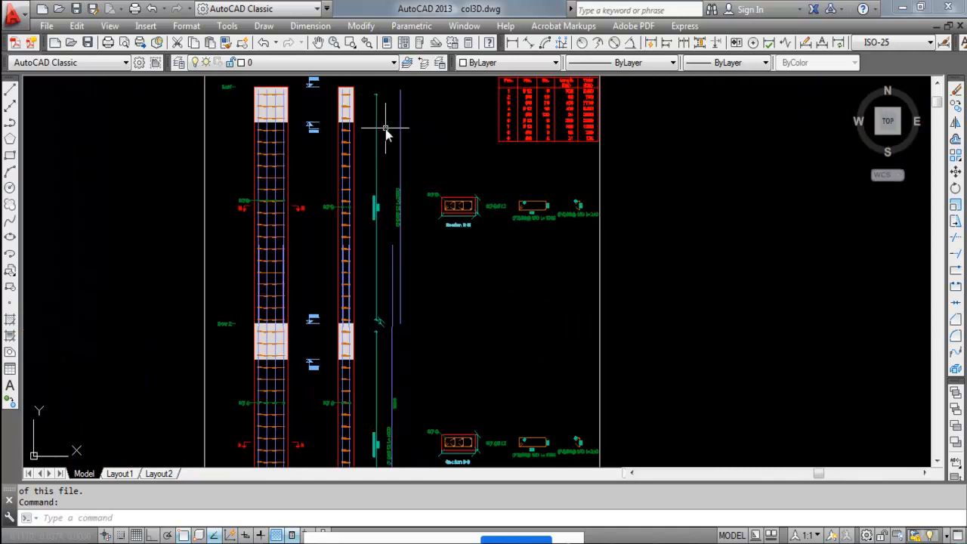
pyautogui.scroll(-2, 386, 133)
pyautogui.scroll(-2, 386, 133)
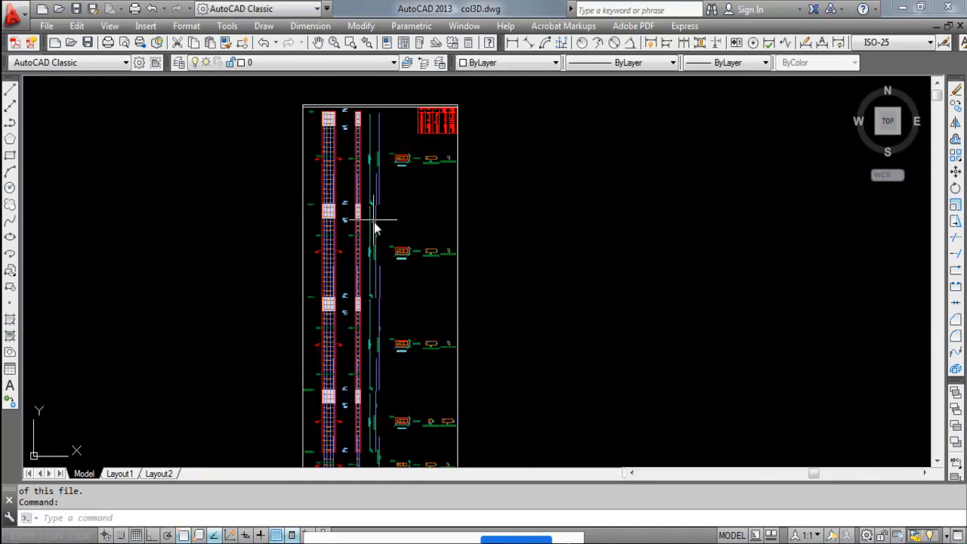
pyautogui.scroll(5, 367, 185)
pyautogui.scroll(-4, 367, 182)
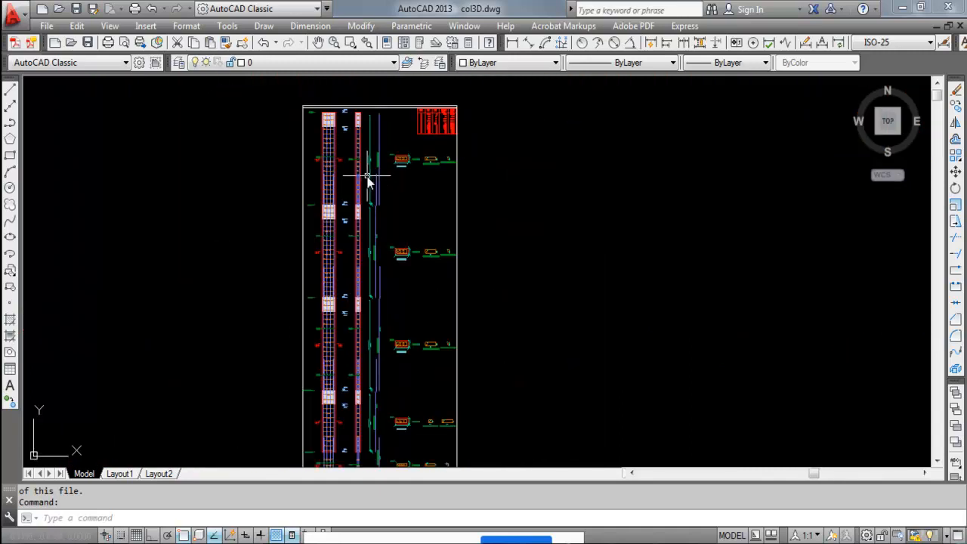
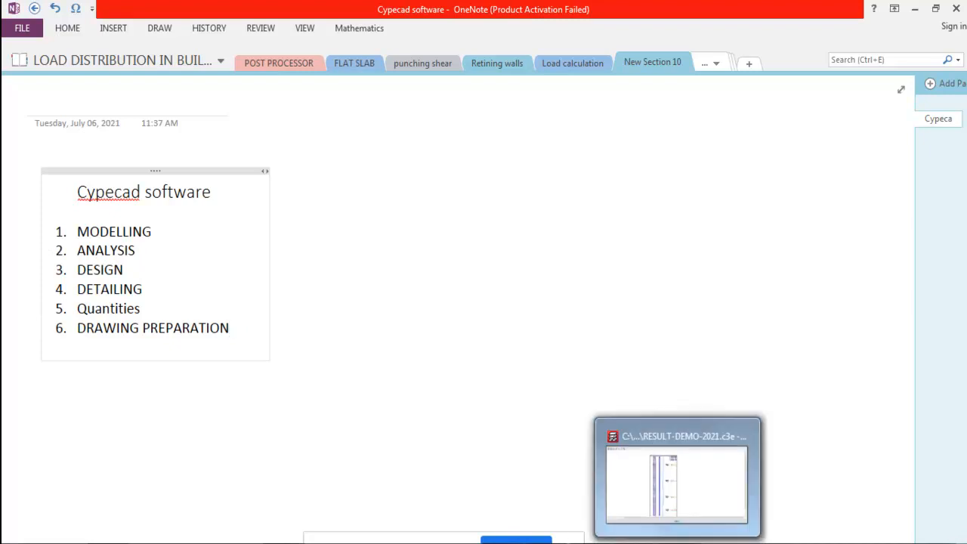
# - Switch back to CYPECAD, close column C3's detailing drawing and open the code checks of column C3
pyautogui.click(604, 456)
pyautogui.click(944, 9)
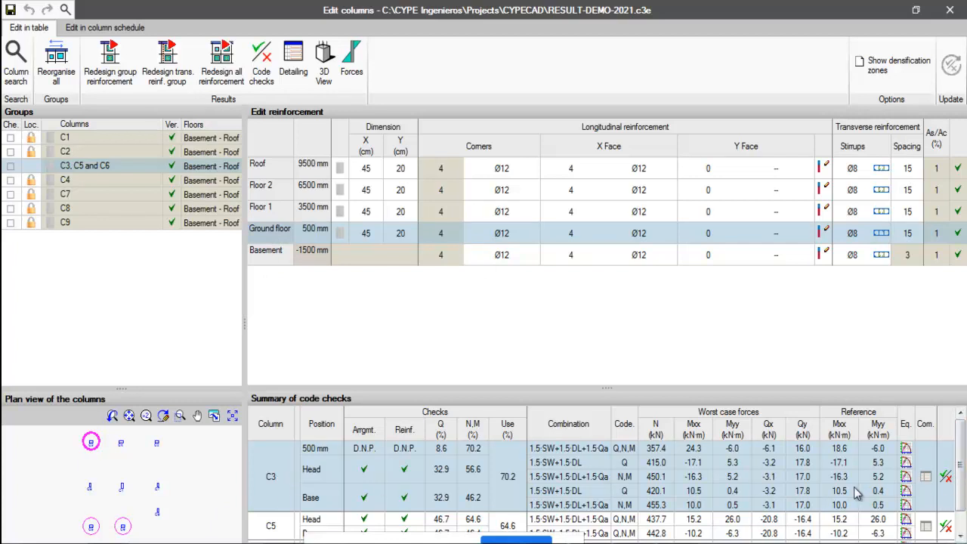
pyautogui.click(518, 539)
pyautogui.click(944, 479)
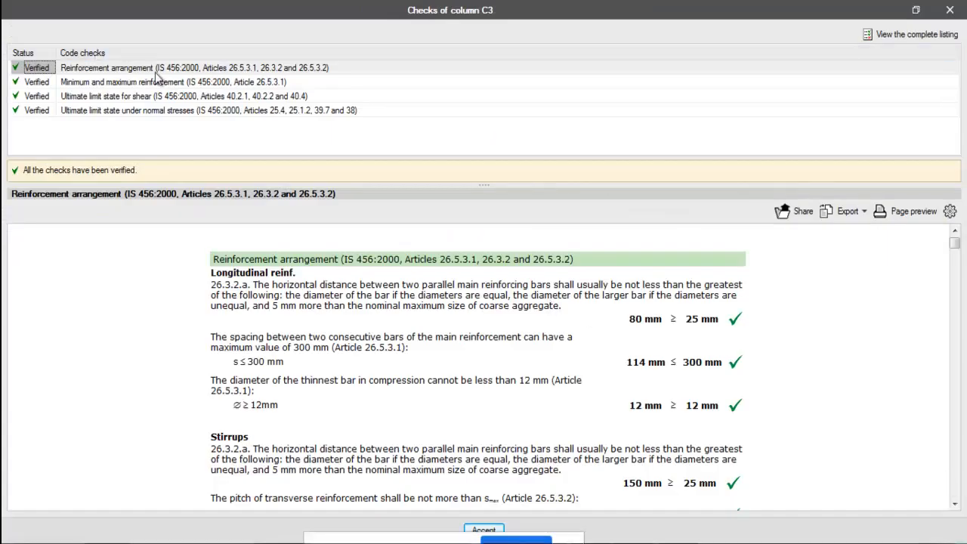
# - Review column C3's IS 456:2000 checks for reinforcement arrangement, minimum and maximum reinforcement, shear and normal stresses
pyautogui.click(128, 70)
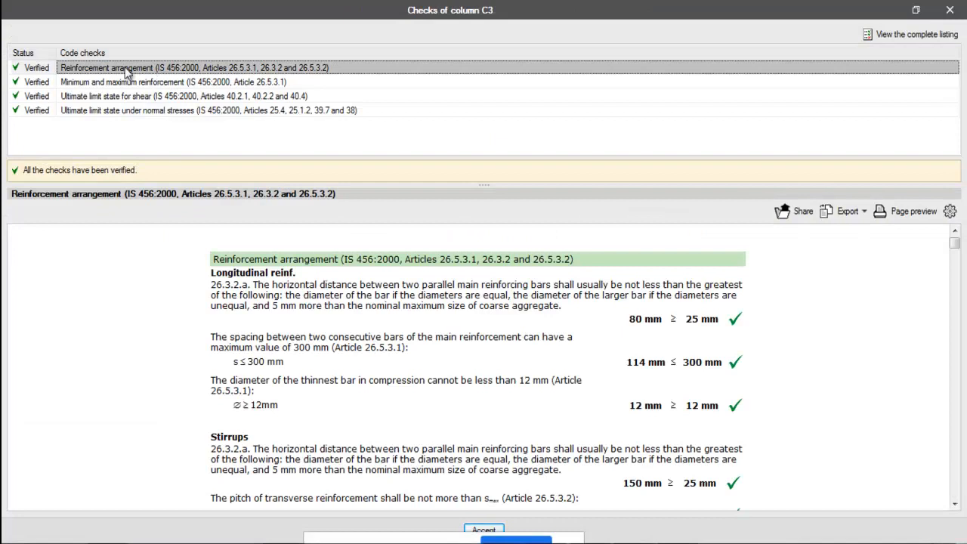
pyautogui.click(86, 82)
pyautogui.click(90, 97)
pyautogui.click(92, 111)
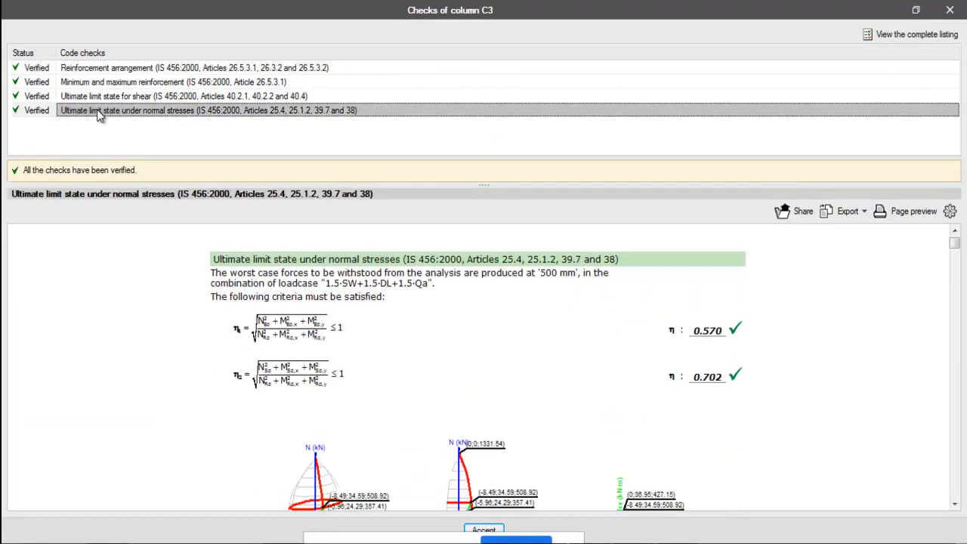
# - Examine column C3's ultimate limit state check for shear, including web compression and web tension resistance
pyautogui.click(187, 97)
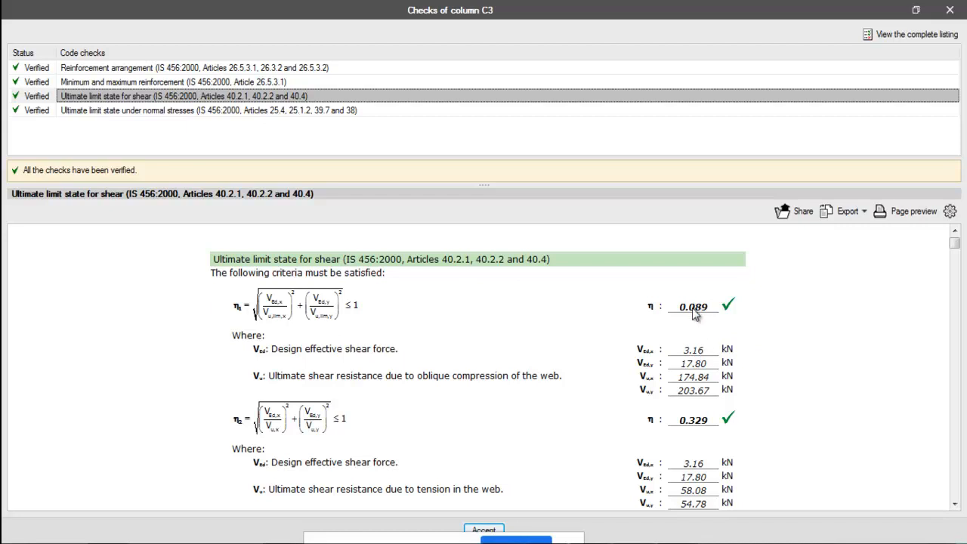
pyautogui.scroll(-10, 566, 360)
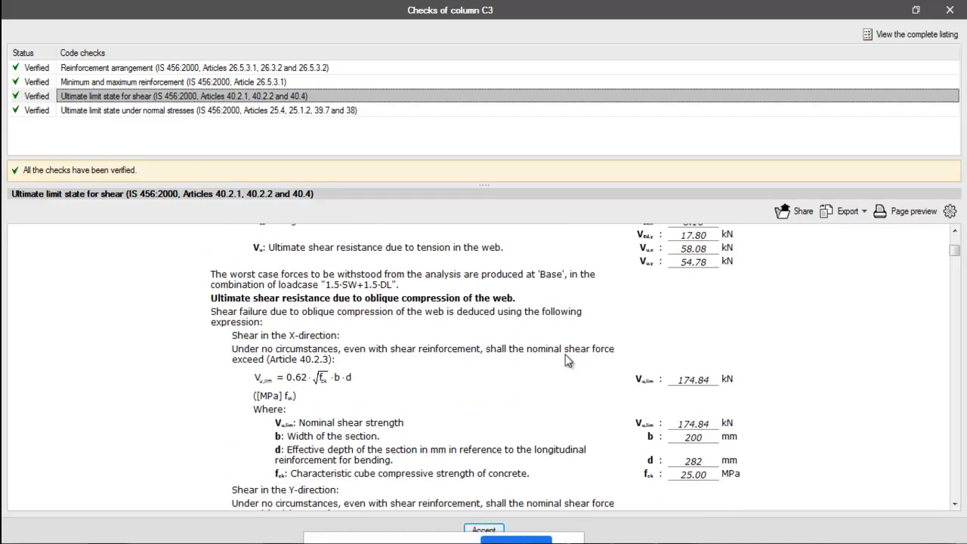
pyautogui.scroll(-10, 565, 355)
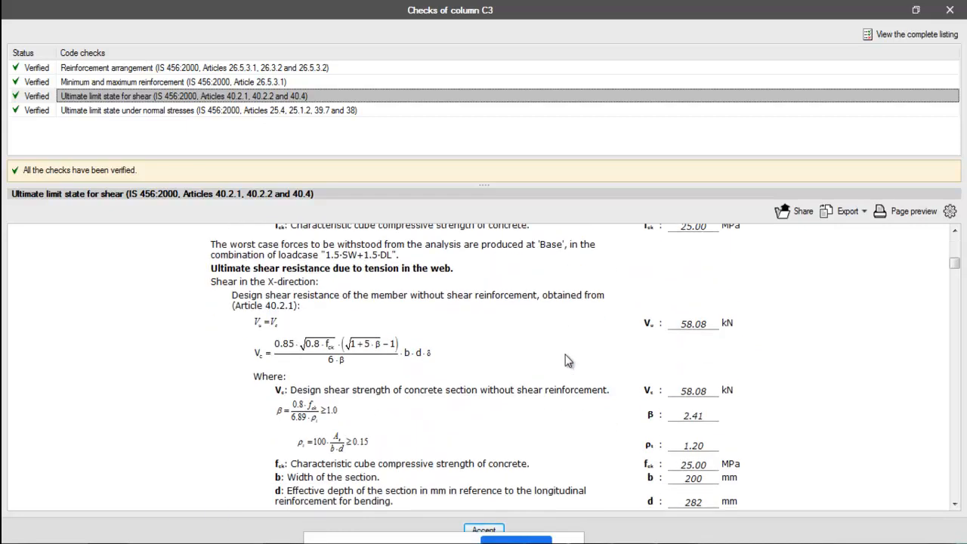
pyautogui.scroll(-3, 565, 355)
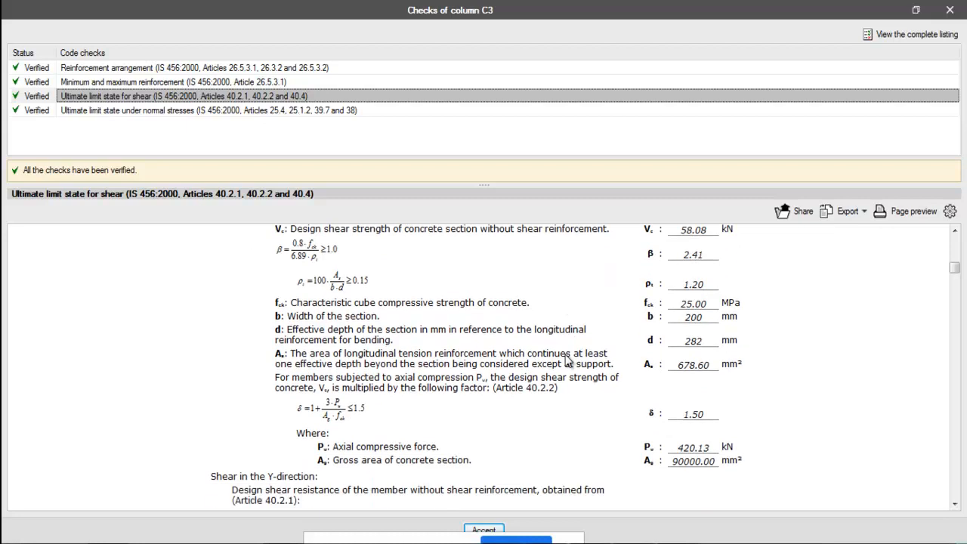
pyautogui.scroll(-10, 566, 360)
pyautogui.scroll(10, 580, 366)
pyautogui.scroll(-5, 587, 352)
pyautogui.scroll(1, 587, 352)
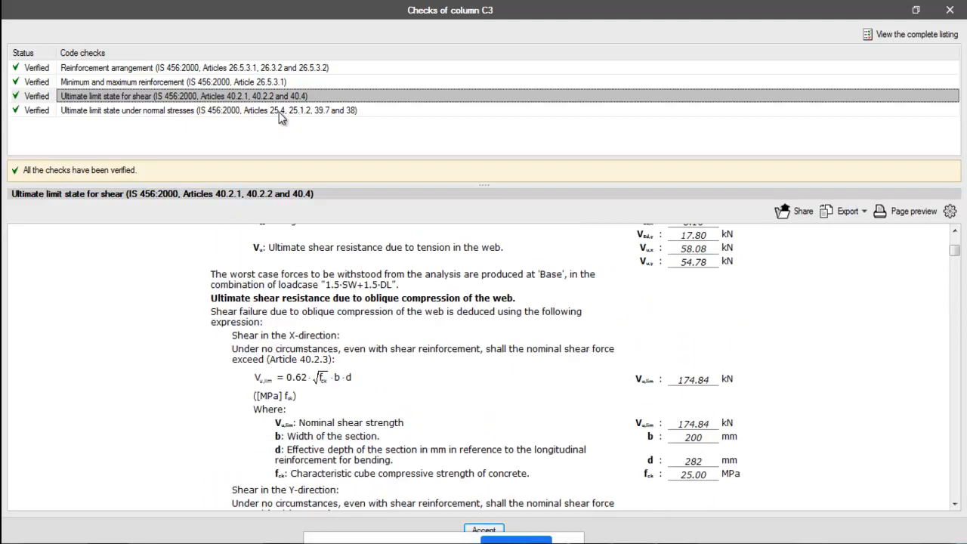
# - Open the complete listing of column C3's checks and examine the ground floor column data and longitudinal reinforcement arrangement
pyautogui.click(903, 44)
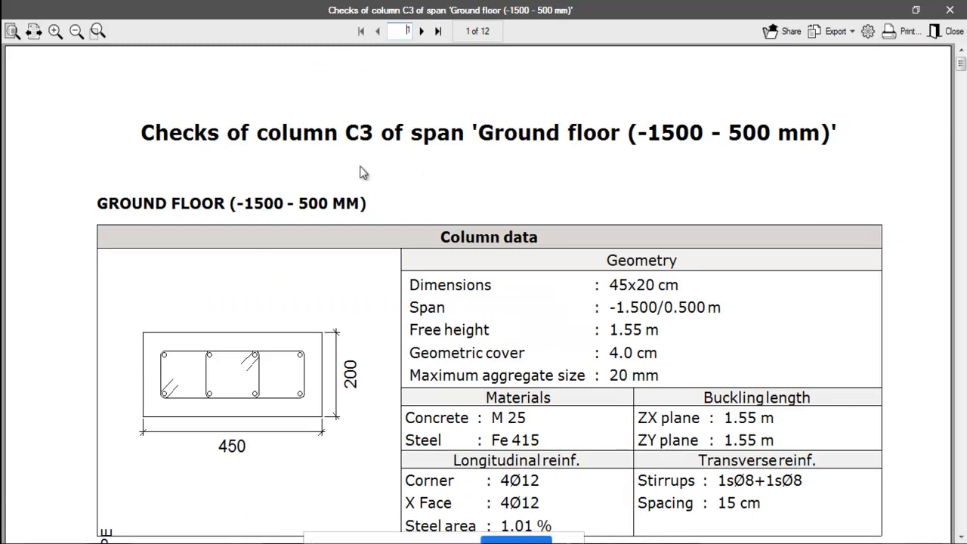
pyautogui.scroll(-1, 503, 156)
pyautogui.scroll(1, 503, 155)
pyautogui.scroll(-10, 485, 155)
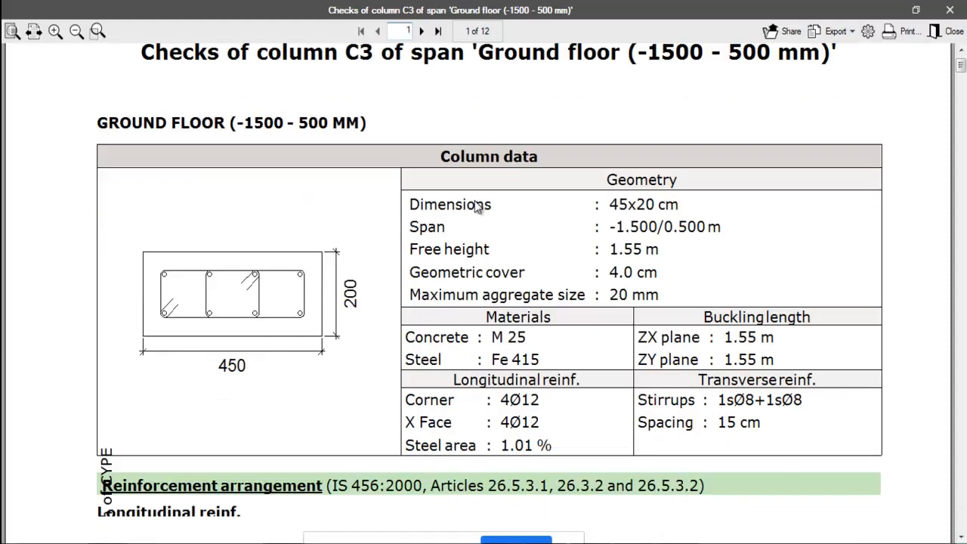
pyautogui.scroll(-12, 613, 255)
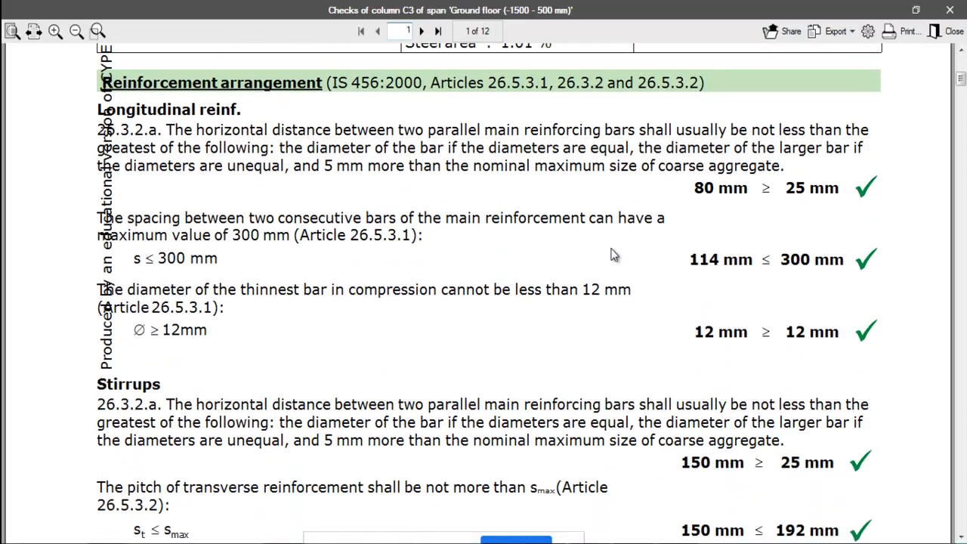
pyautogui.scroll(-14, 604, 261)
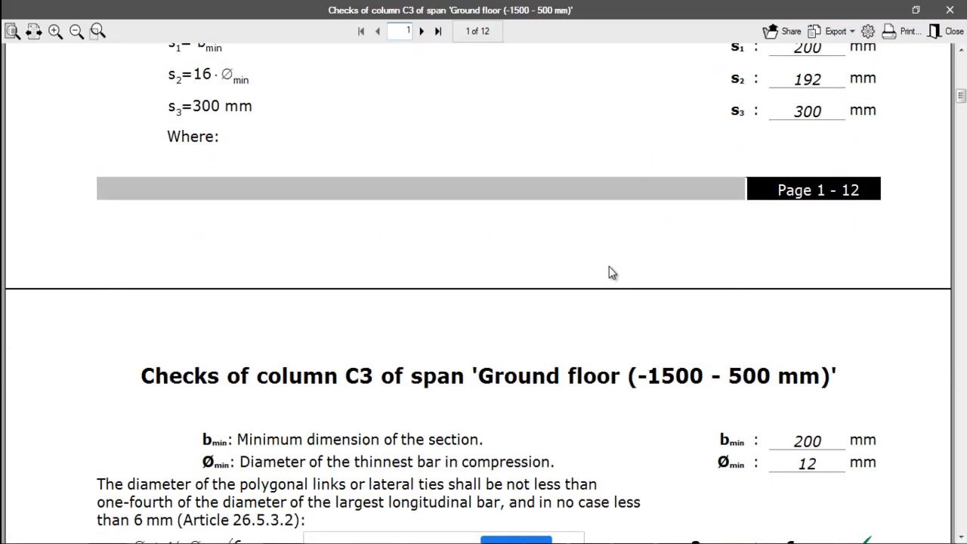
pyautogui.scroll(7, 613, 274)
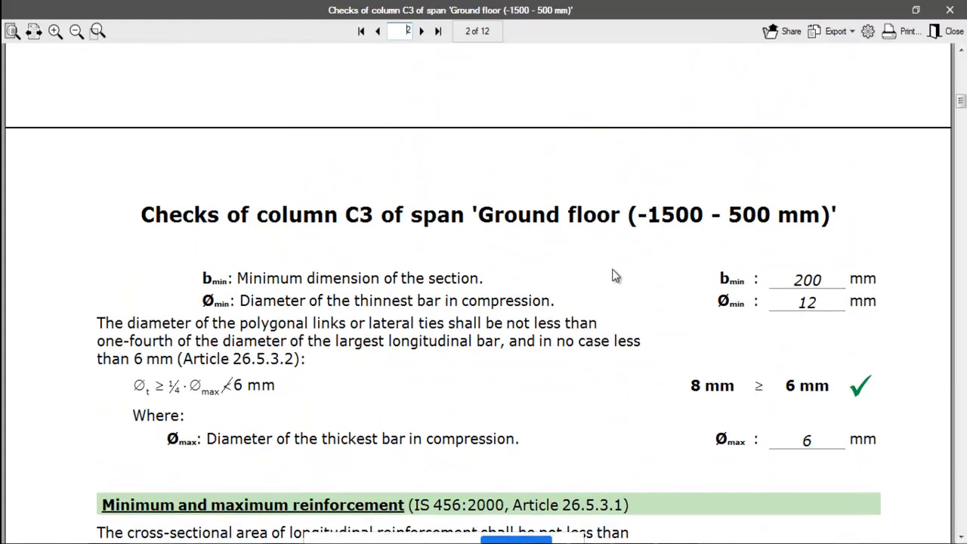
pyautogui.scroll(13, 613, 276)
pyautogui.scroll(9, 613, 277)
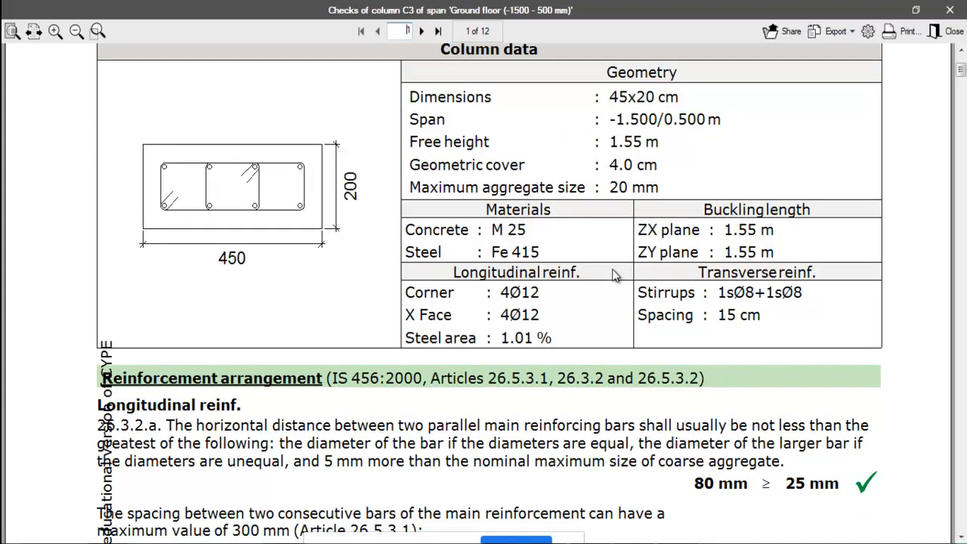
pyautogui.scroll(-3, 613, 277)
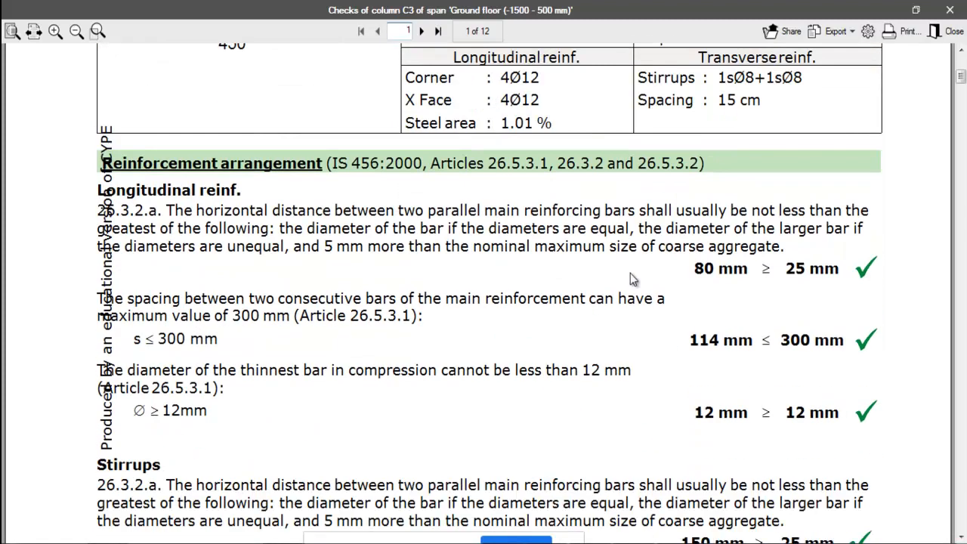
pyautogui.scroll(7, 690, 252)
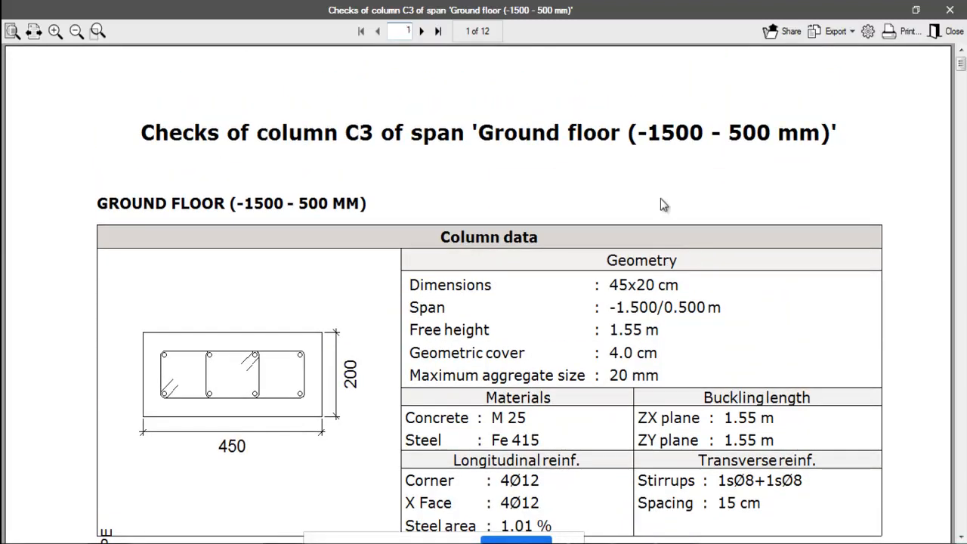
# - Read the listing's stirrup and minimum and maximum reinforcement checks, and close the complete listing
pyautogui.scroll(-1, 559, 136)
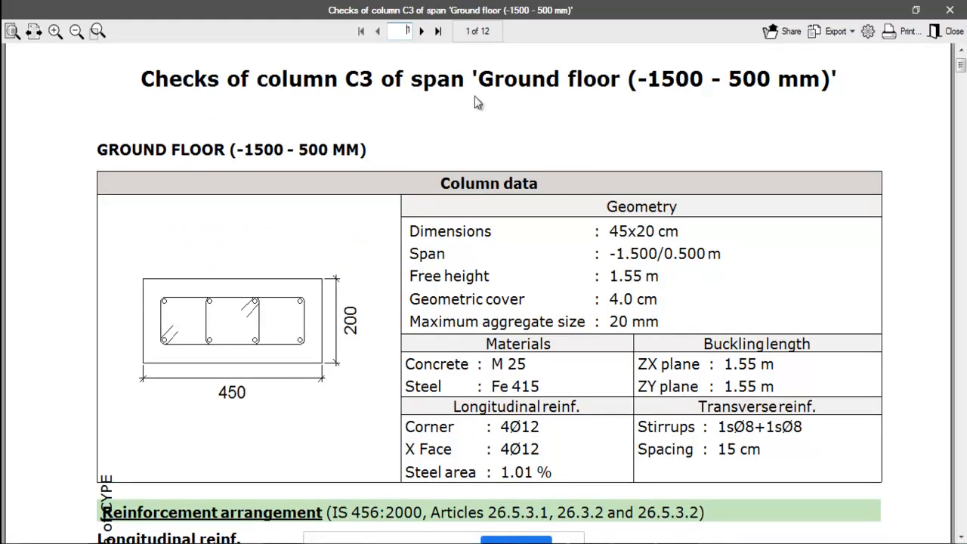
pyautogui.scroll(-7, 397, 294)
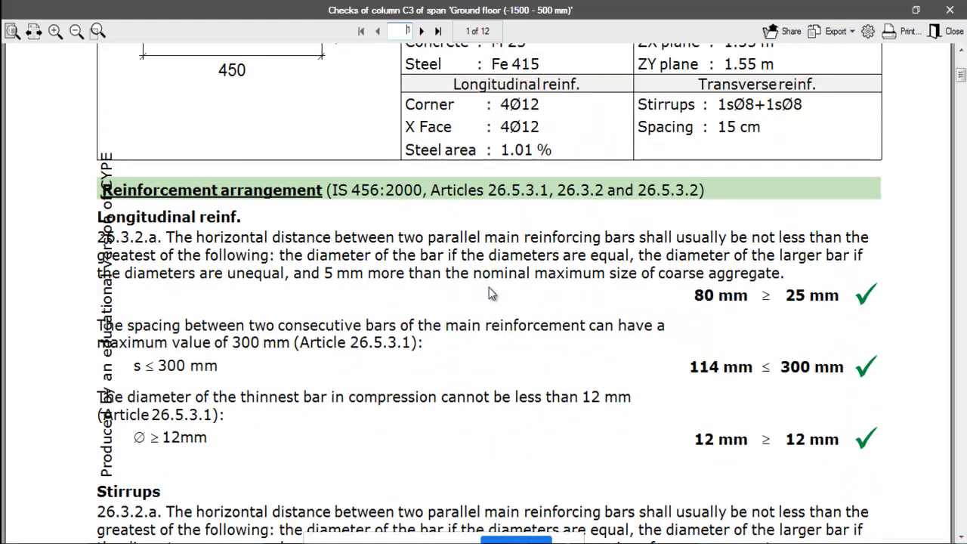
pyautogui.scroll(-3, 929, 321)
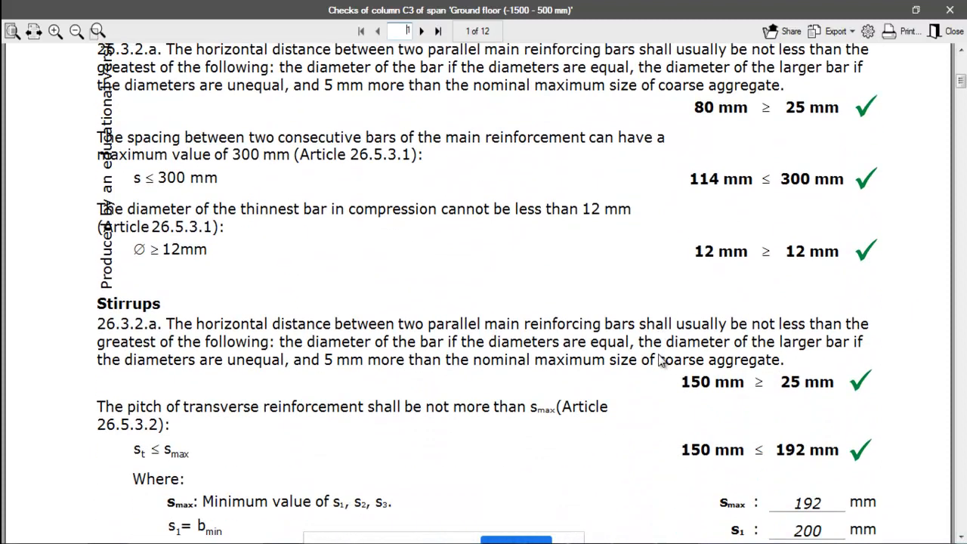
pyautogui.scroll(-10, 650, 333)
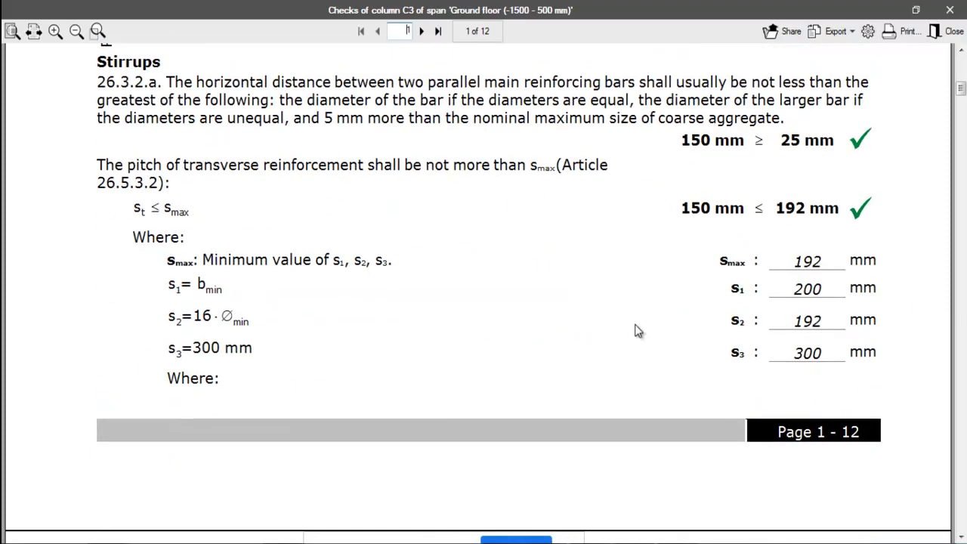
pyautogui.scroll(-12, 636, 332)
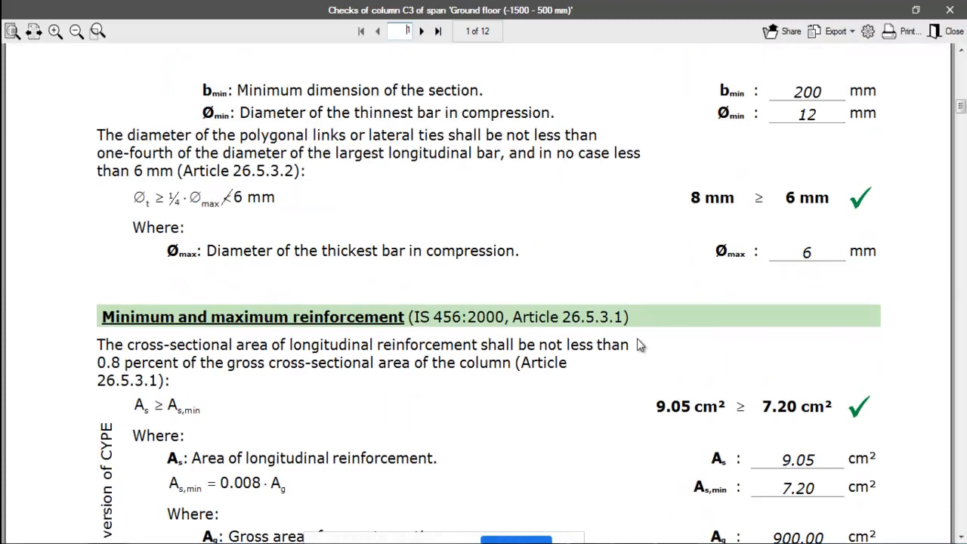
pyautogui.scroll(5, 637, 339)
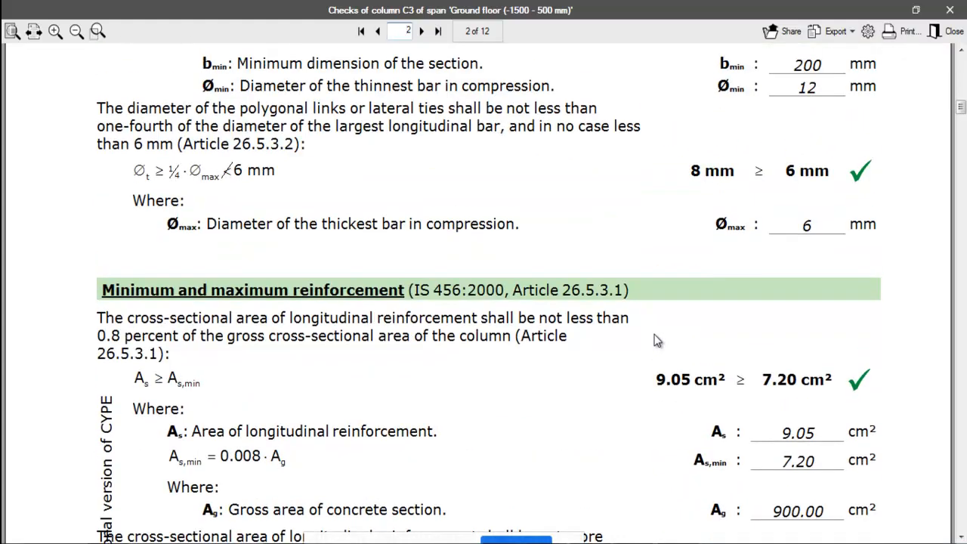
pyautogui.click(947, 31)
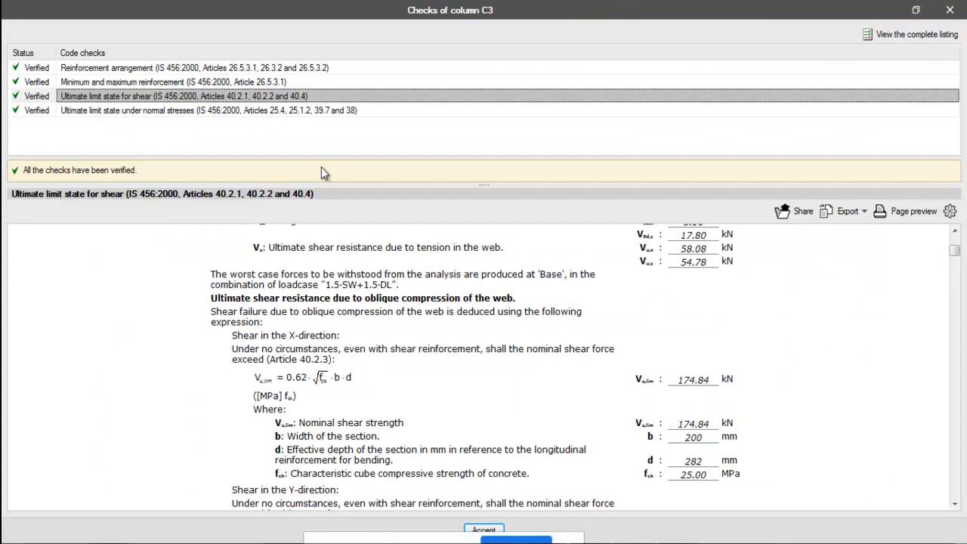
# - Examine column C3's ultimate limit state check under normal stresses, including the first order eccentricity calculation
pyautogui.click(254, 112)
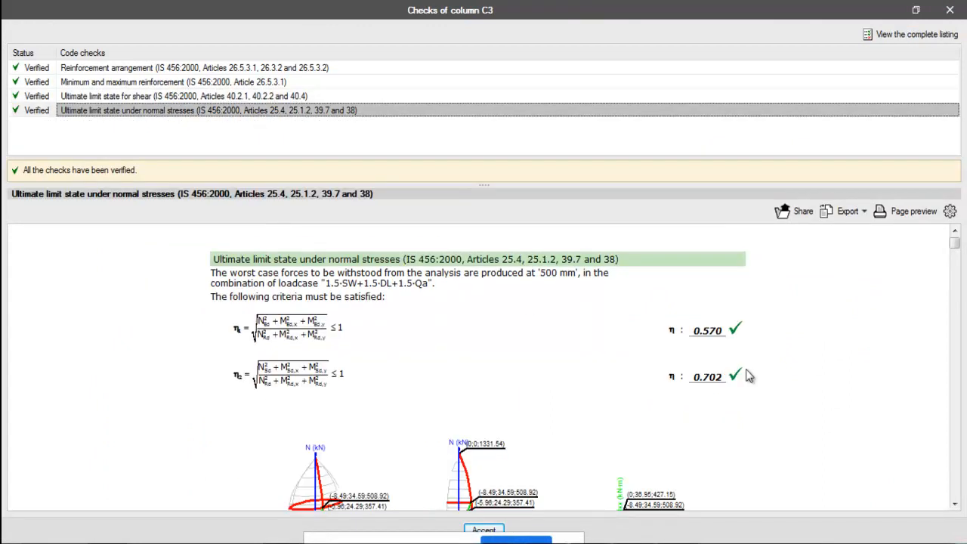
pyautogui.scroll(-2, 754, 379)
pyautogui.scroll(-10, 755, 381)
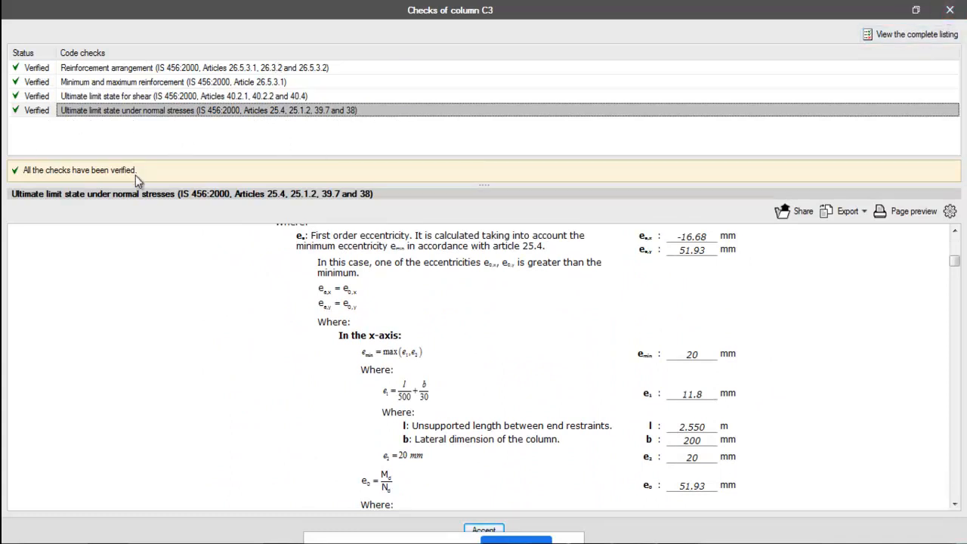
# - Point temporary arrows at the check status and the overall verification message, and close column C3's checks
pyautogui.click(455, 537)
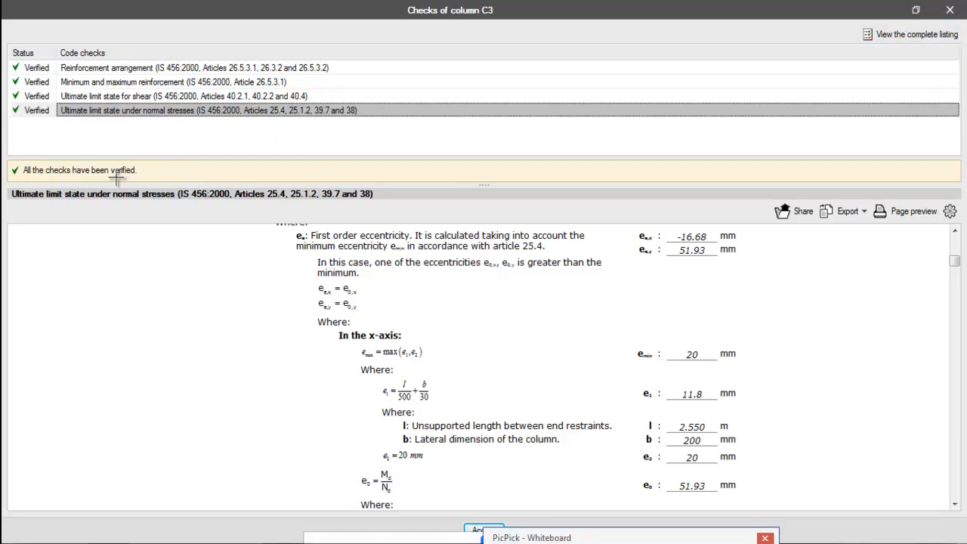
pyautogui.moveTo(32, 137)
pyautogui.mouseDown()
pyautogui.moveTo(36, 74)
pyautogui.moveTo(35, 111)
pyautogui.mouseUp()
pyautogui.moveTo(100, 138); pyautogui.dragTo(81, 158)
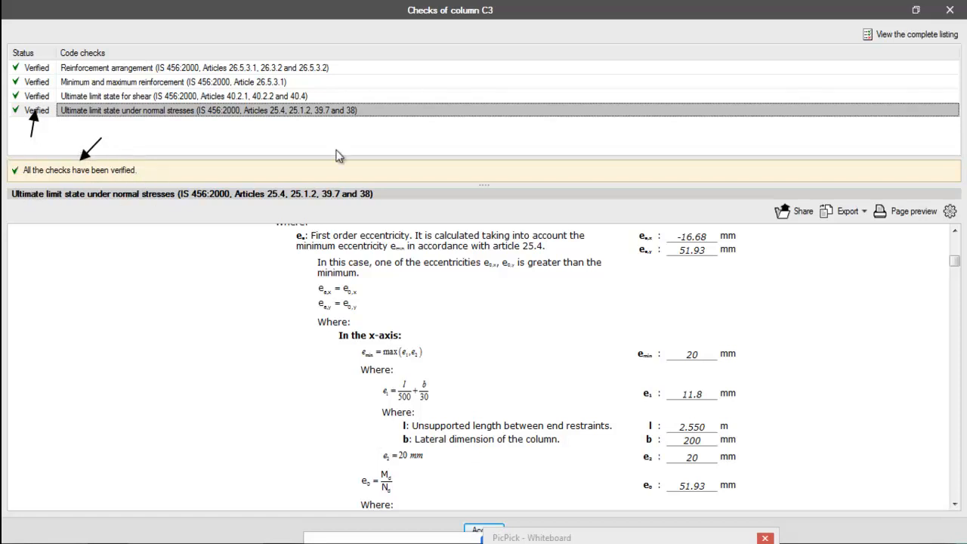
pyautogui.press('Escape')
pyautogui.click(950, 11)
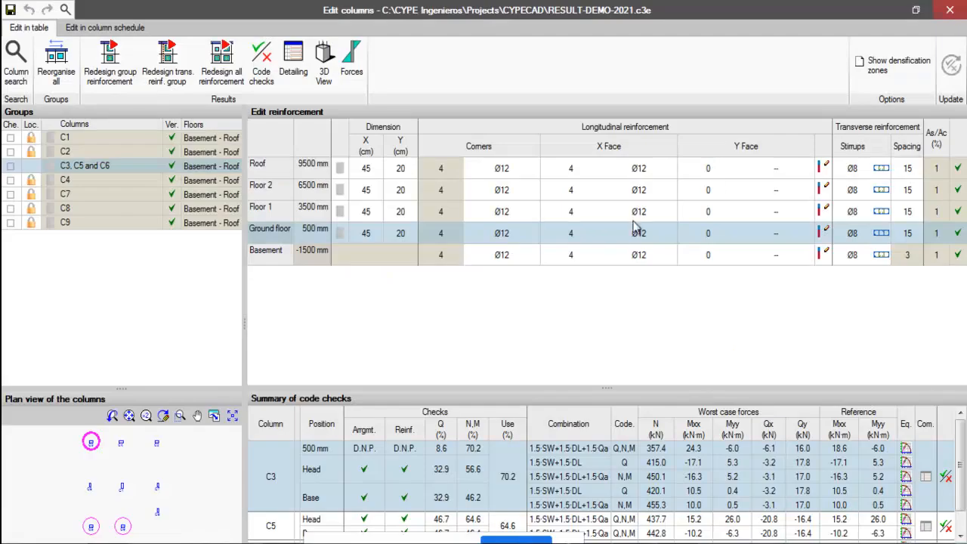
# - View the available bar diameters for the ground floor's corner and X face reinforcement in the C3, C5 and C6 group
pyautogui.click(508, 234)
pyautogui.click(532, 235)
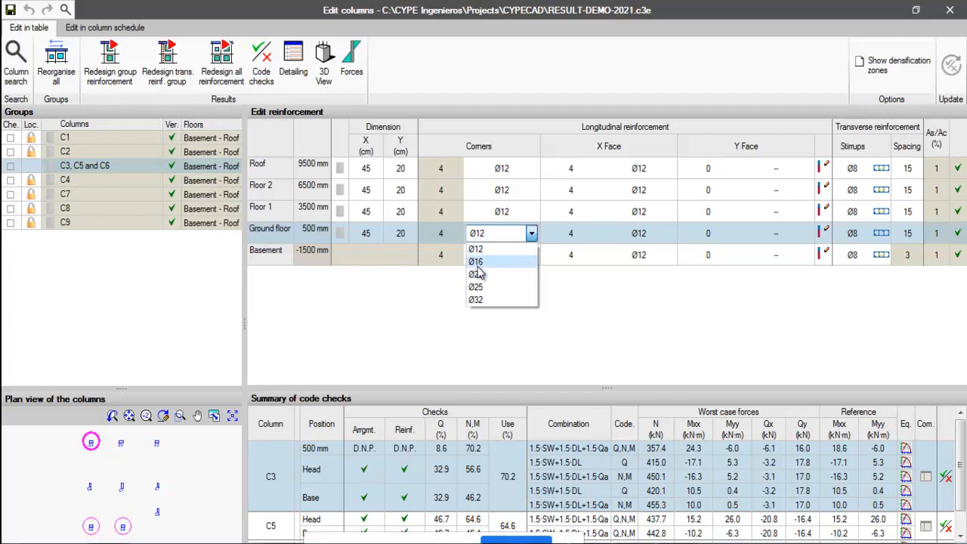
pyautogui.click(612, 300)
pyautogui.click(638, 234)
pyautogui.click(654, 234)
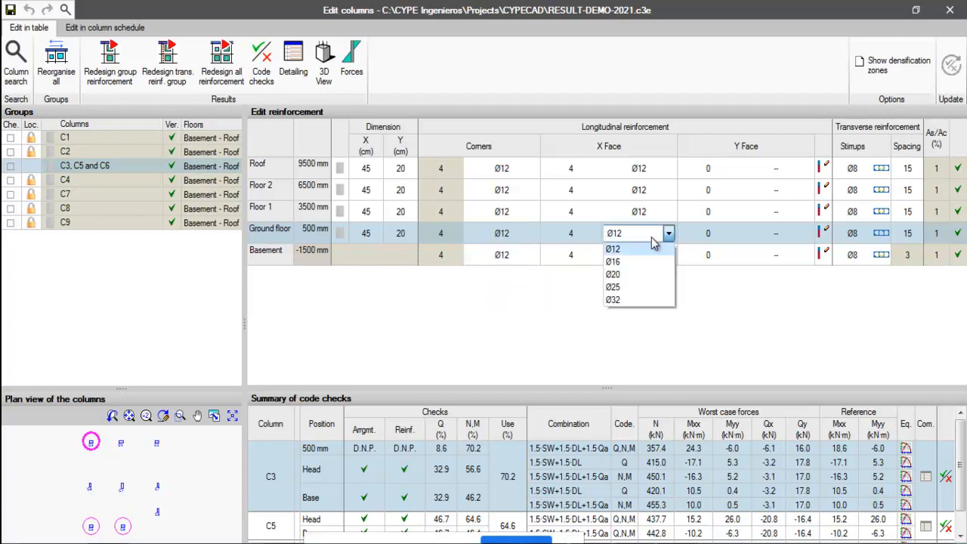
pyautogui.click(532, 320)
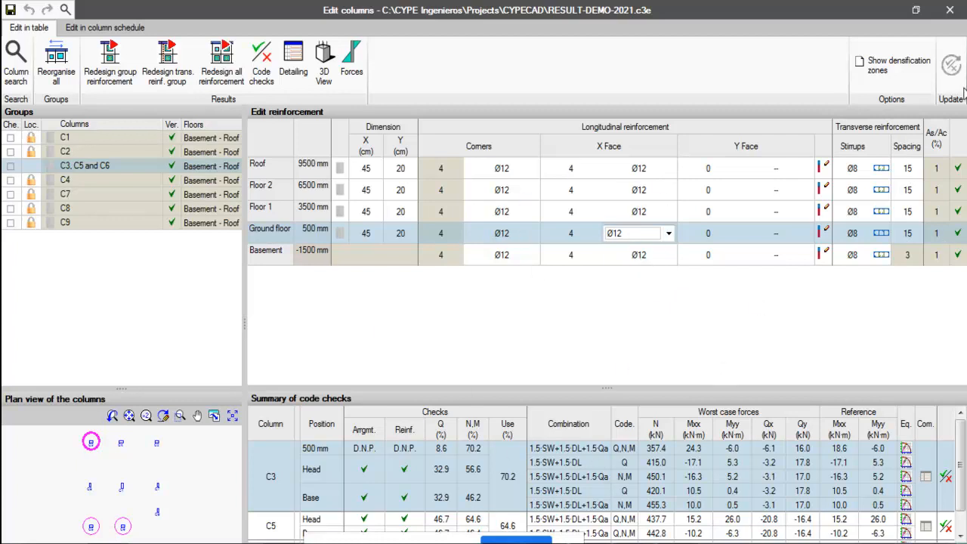
# - Exit the column editor and open the beam editor on Floor 1
pyautogui.click(949, 10)
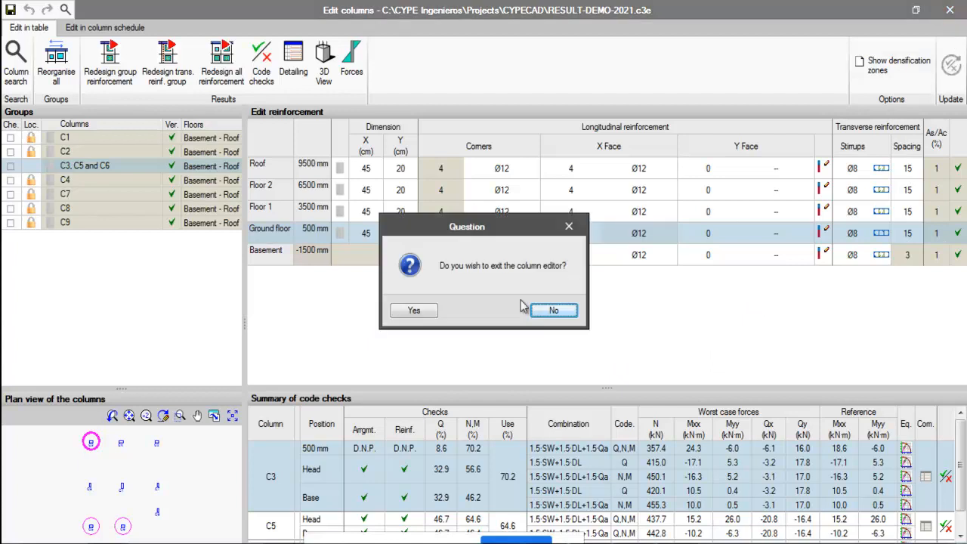
pyautogui.click(415, 311)
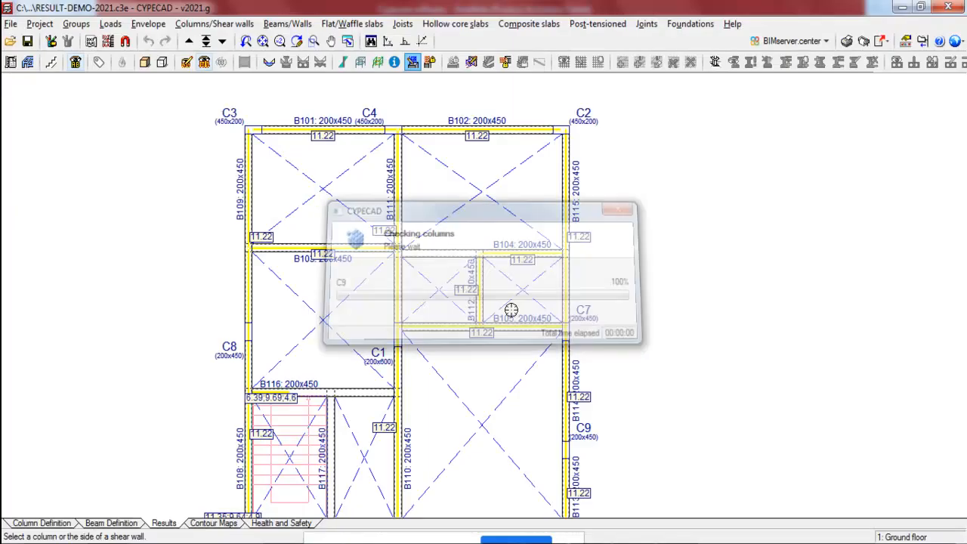
pyautogui.click(188, 42)
pyautogui.click(290, 24)
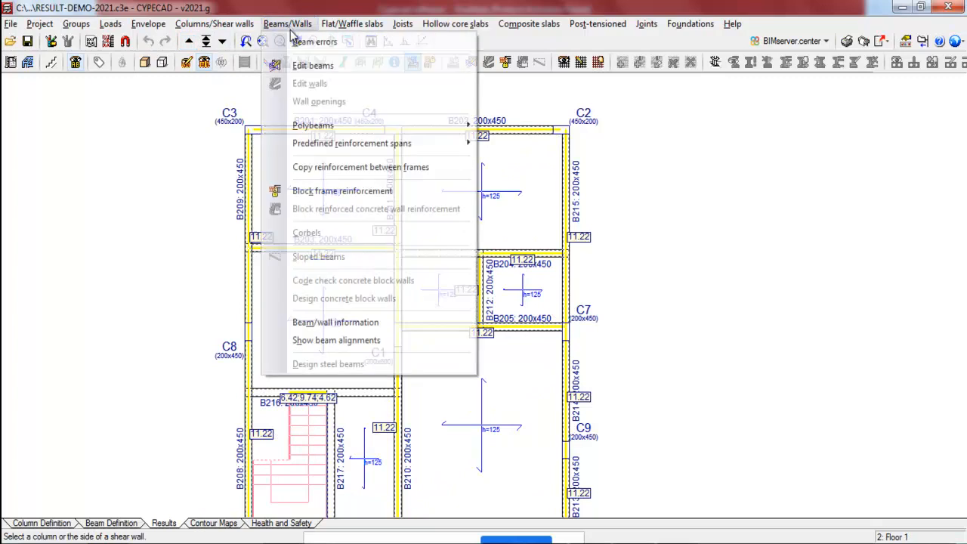
pyautogui.click(302, 63)
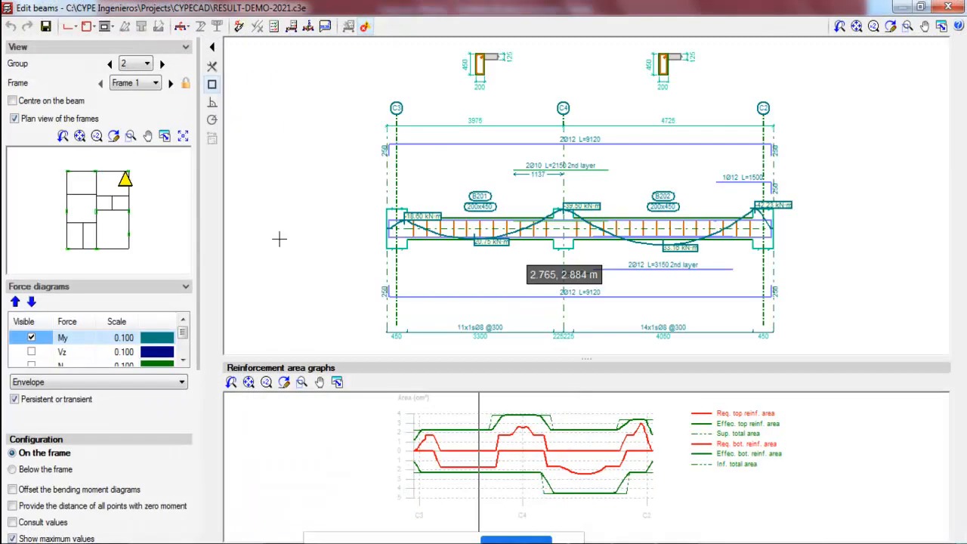
# - Show the Vz shear diagram together with My for Frame 1 of group 2, and place the diagrams below the frame
pyautogui.click(31, 352)
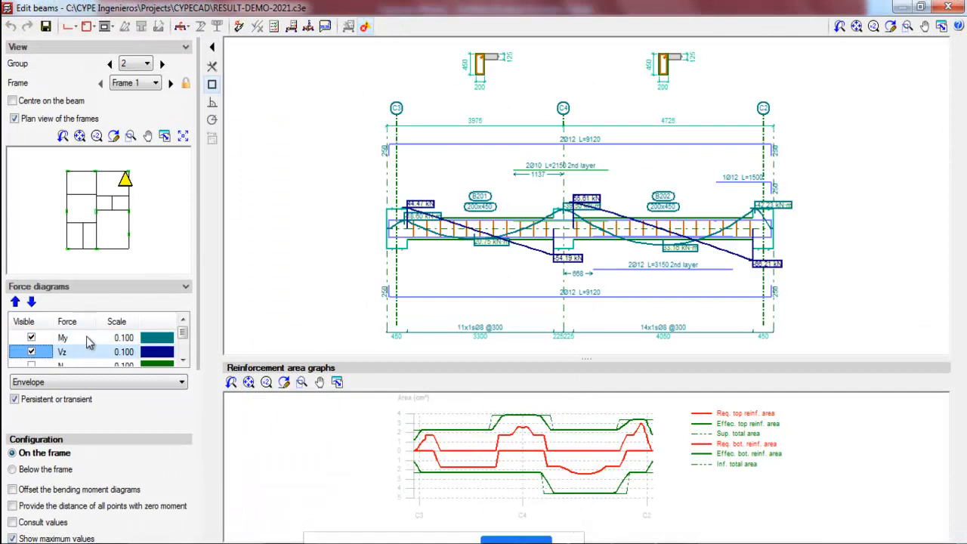
pyautogui.click(46, 469)
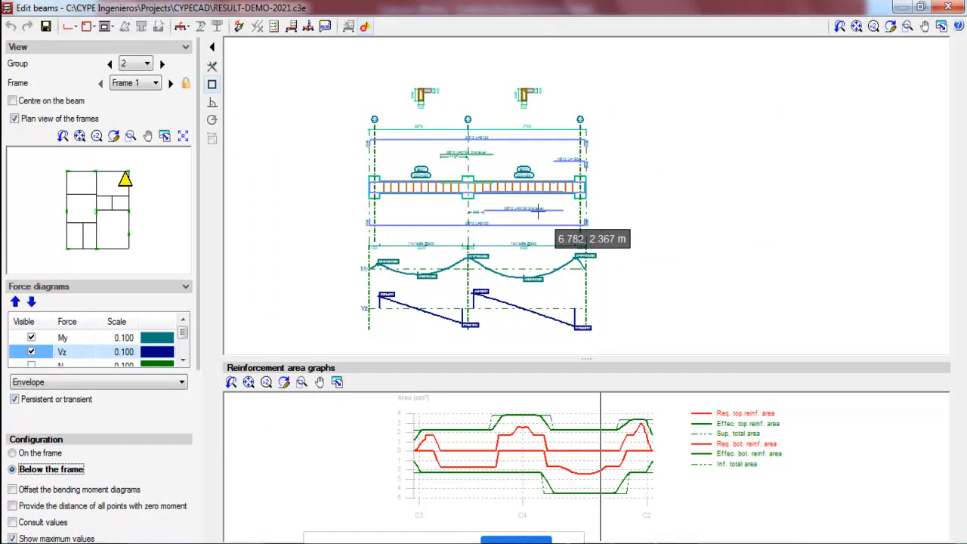
pyautogui.scroll(4, 498, 213)
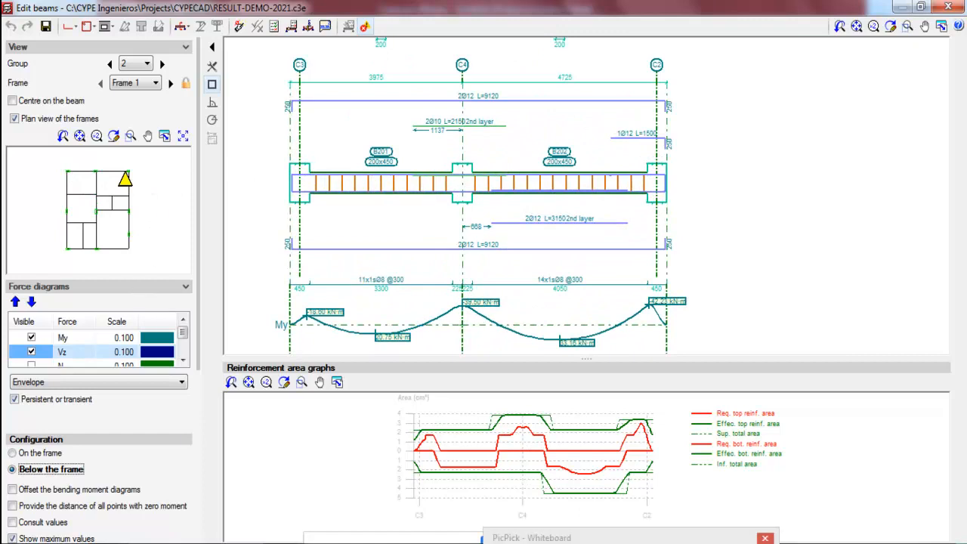
# - Point temporary arrows at the group selector, the frame's position on the plan view and the beam elevation, and clear them
pyautogui.moveTo(210, 176); pyautogui.dragTo(145, 196)
pyautogui.moveTo(81, 55); pyautogui.dragTo(96, 64)
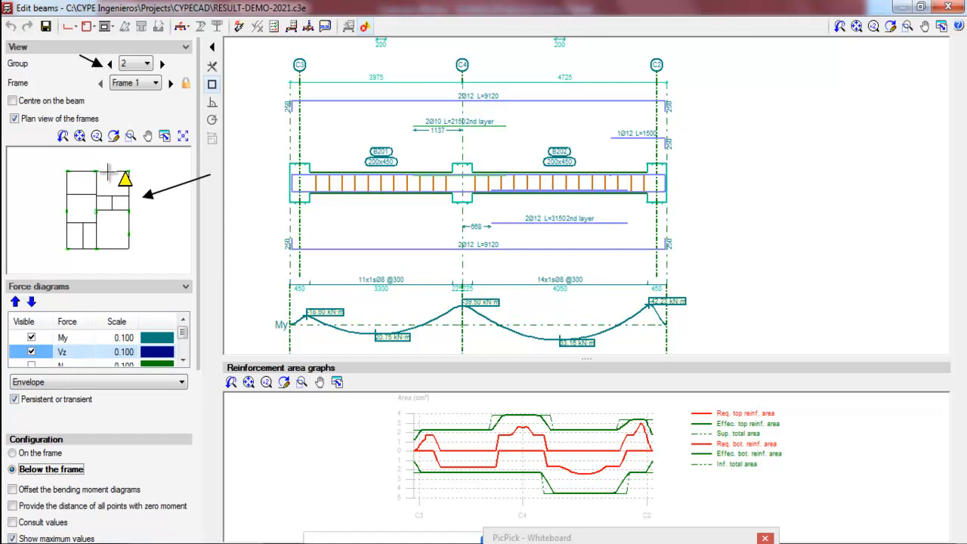
pyautogui.moveTo(104, 160); pyautogui.dragTo(108, 171)
pyautogui.moveTo(256, 130); pyautogui.dragTo(340, 164)
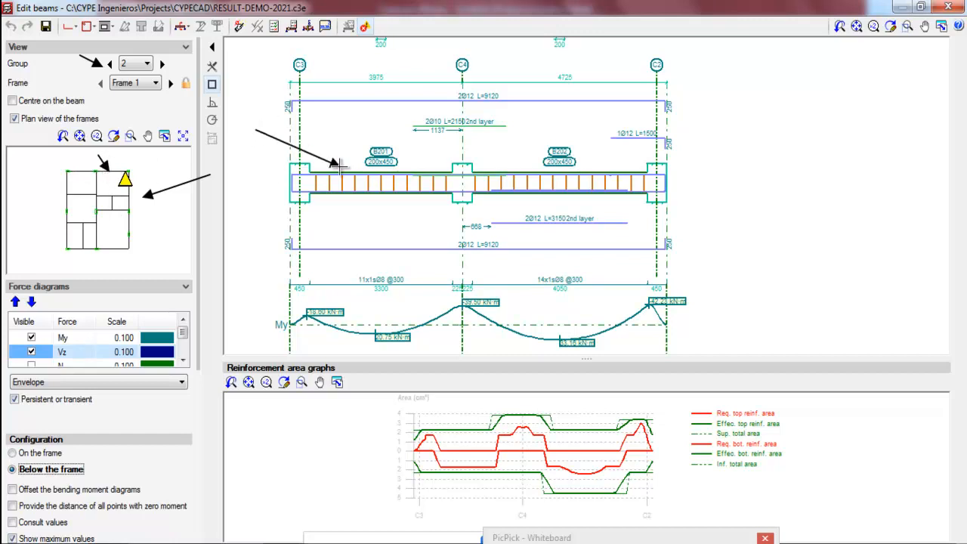
pyautogui.press('Escape')
# - Examine the My and Vz diagrams below Frame 1 together with its beam elevation and reinforcement
pyautogui.scroll(-1, 553, 278)
pyautogui.scroll(-2, 553, 278)
pyautogui.scroll(4, 533, 339)
pyautogui.scroll(2, 336, 299)
pyautogui.scroll(-2, 474, 257)
pyautogui.scroll(1, 388, 257)
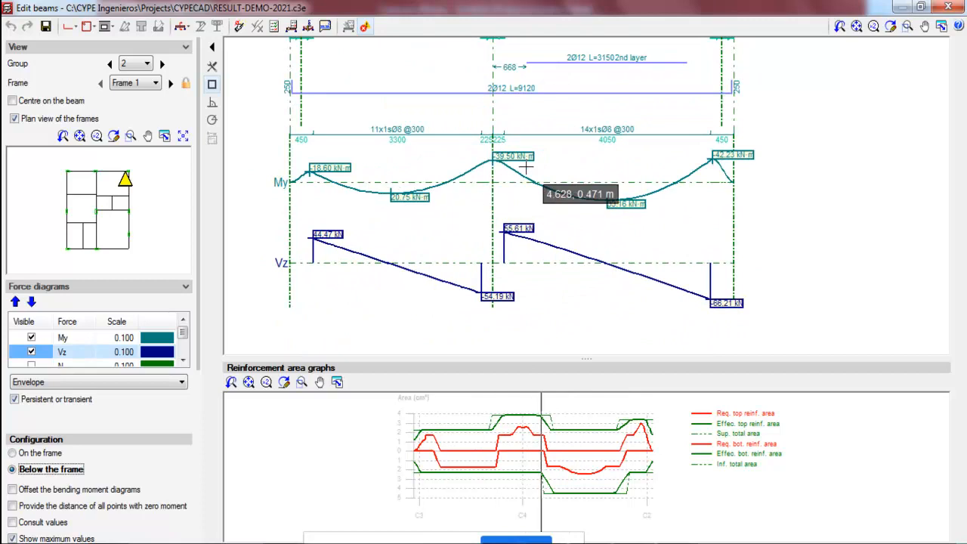
pyautogui.scroll(-1, 482, 285)
pyautogui.scroll(-2, 482, 284)
pyautogui.scroll(3, 496, 151)
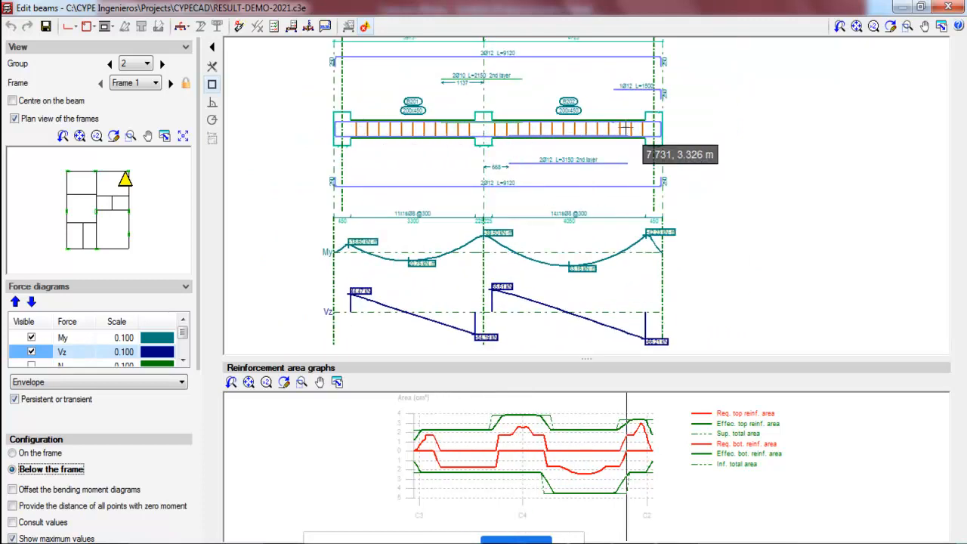
# - Point a temporary arrow from the My peak at column C4 to the required top reinforcement peak in the area graph, and clear it
pyautogui.scroll(3, 302, 334)
pyautogui.scroll(1, 666, 196)
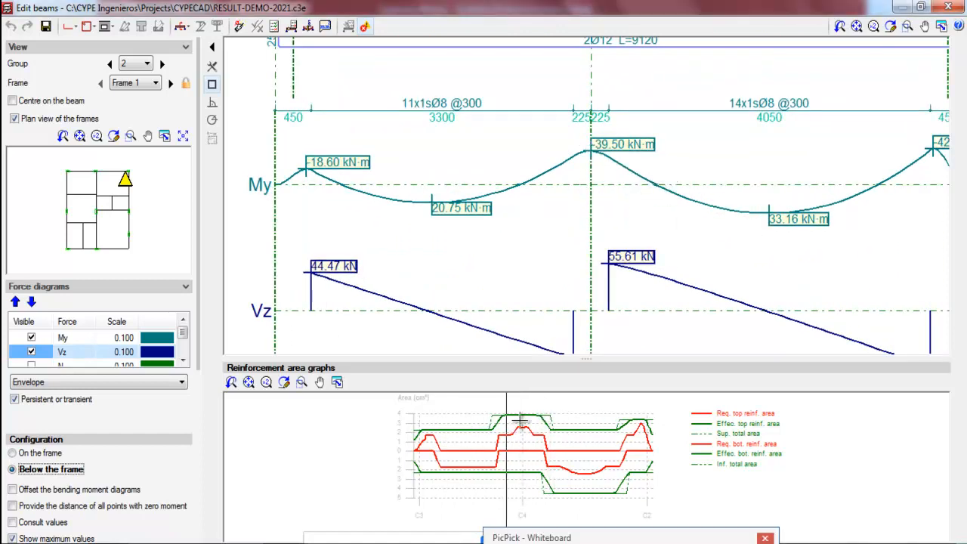
pyautogui.moveTo(594, 148); pyautogui.dragTo(527, 426)
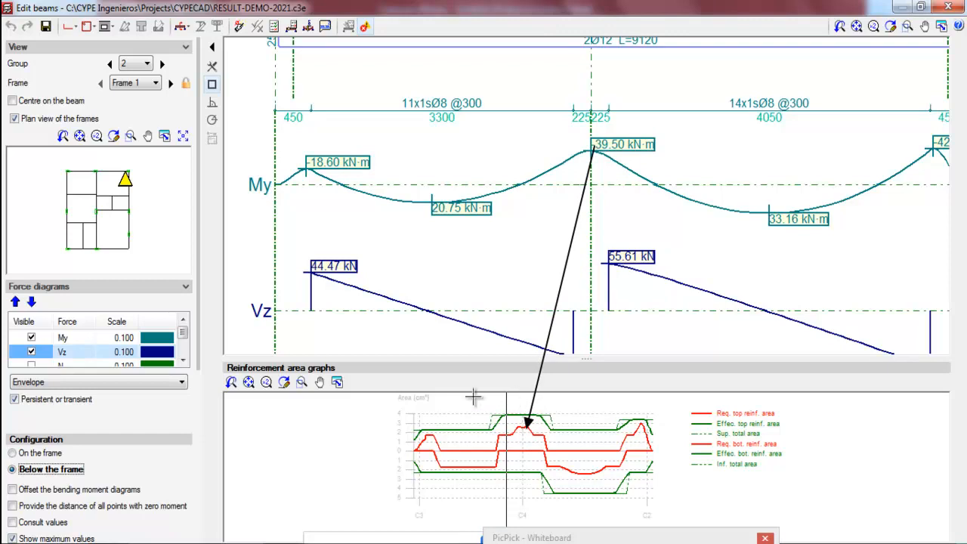
pyautogui.press('Escape')
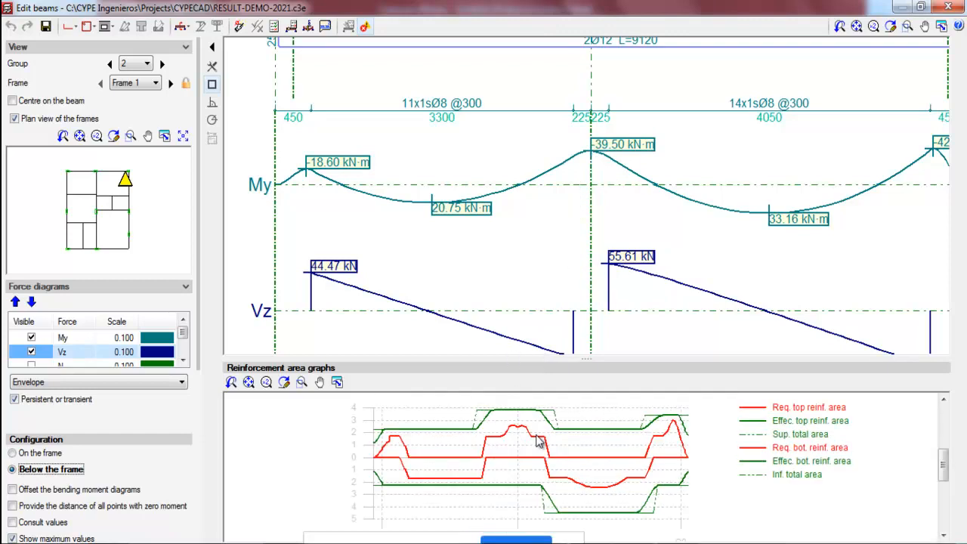
# - Point temporary arrows at the required top and bottom area peaks and the effective top area curve in the reinforcement graph, and clear them
pyautogui.scroll(3, 541, 441)
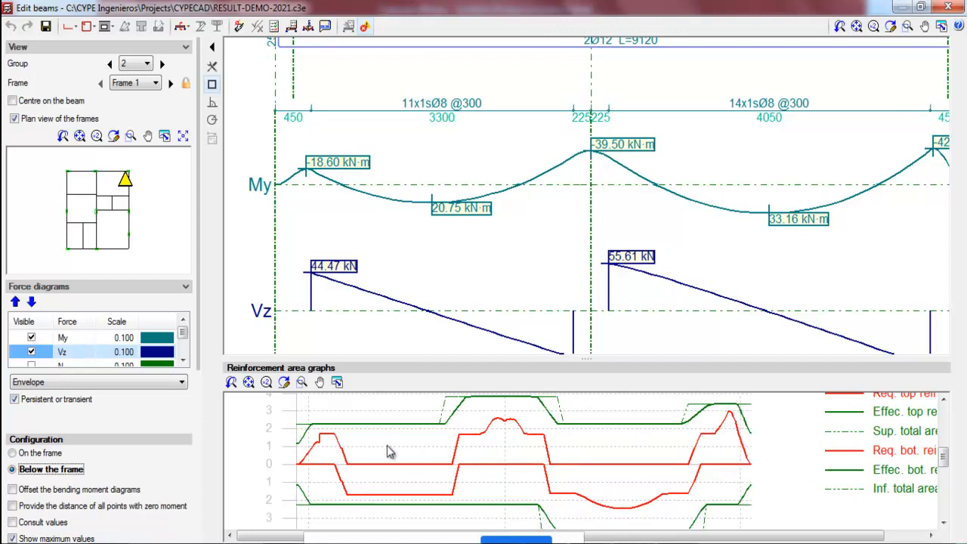
pyautogui.click(528, 537)
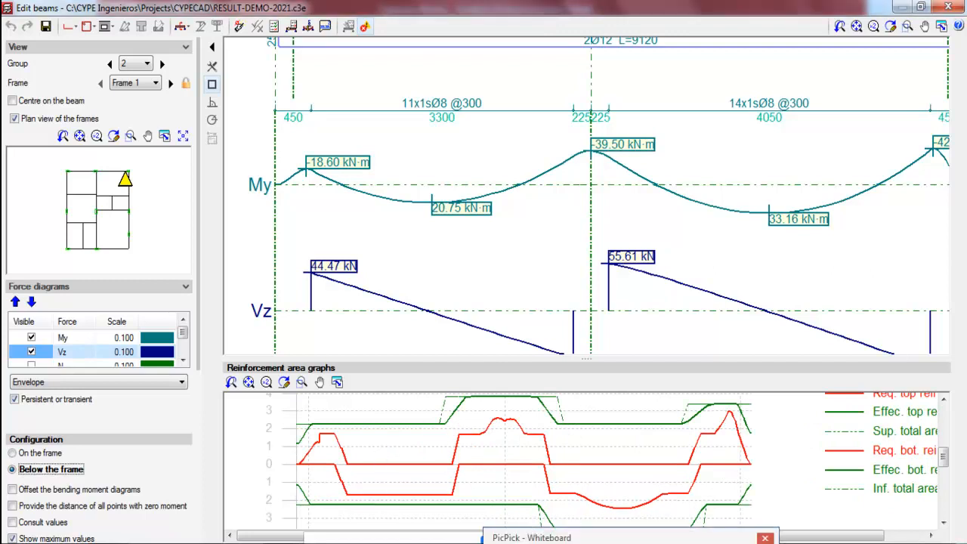
pyautogui.moveTo(253, 406); pyautogui.dragTo(308, 432)
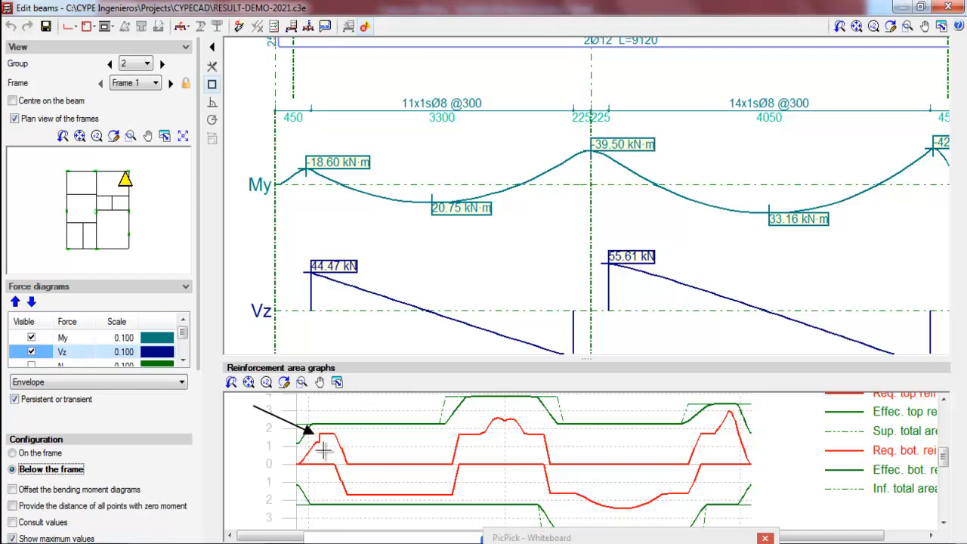
pyautogui.moveTo(528, 404); pyautogui.dragTo(513, 413)
pyautogui.moveTo(784, 407); pyautogui.dragTo(743, 417)
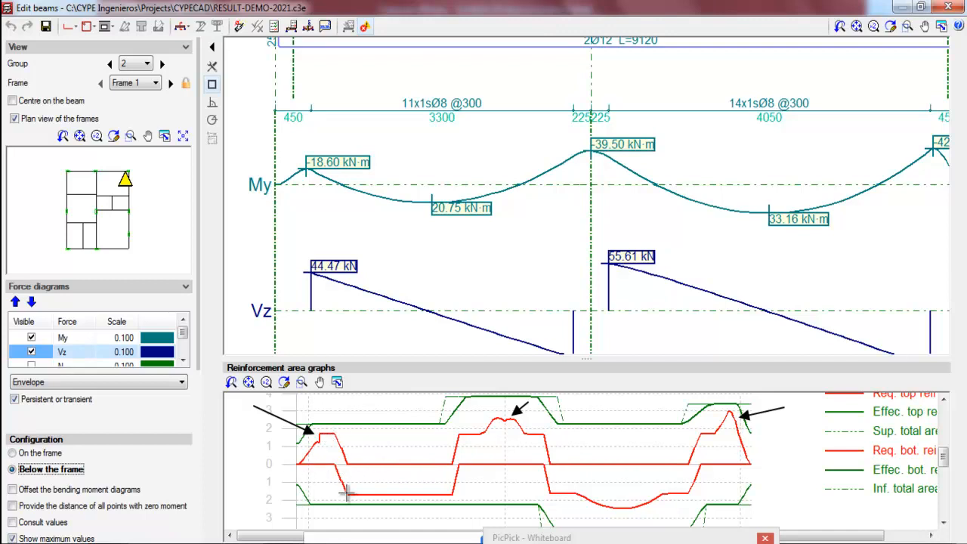
pyautogui.moveTo(338, 518); pyautogui.dragTo(375, 503)
pyautogui.moveTo(682, 523); pyautogui.dragTo(650, 510)
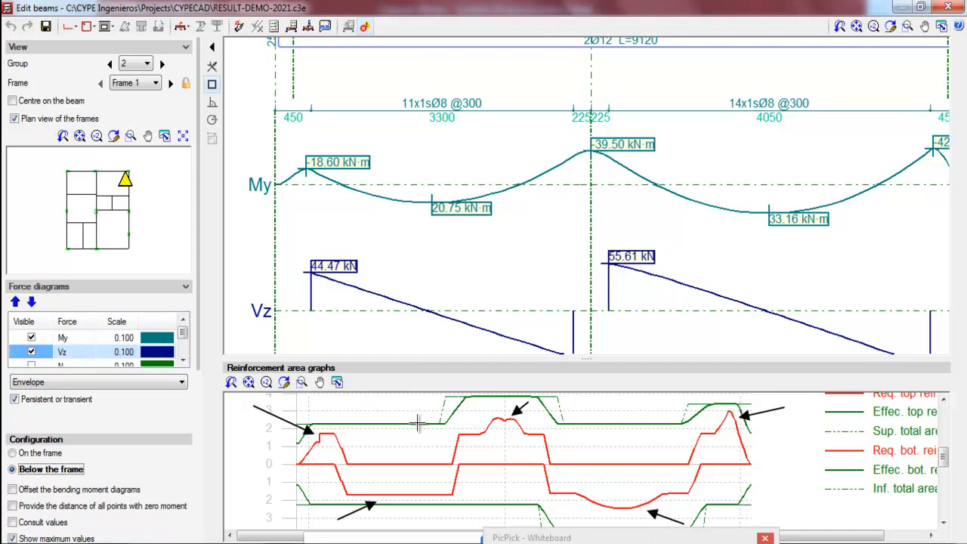
pyautogui.moveTo(389, 409); pyautogui.dragTo(450, 416)
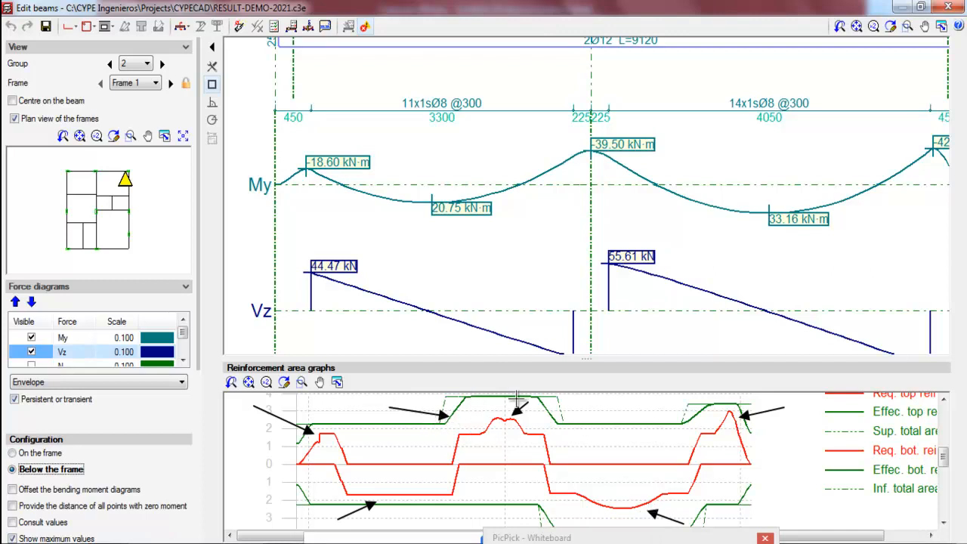
pyautogui.press('Escape')
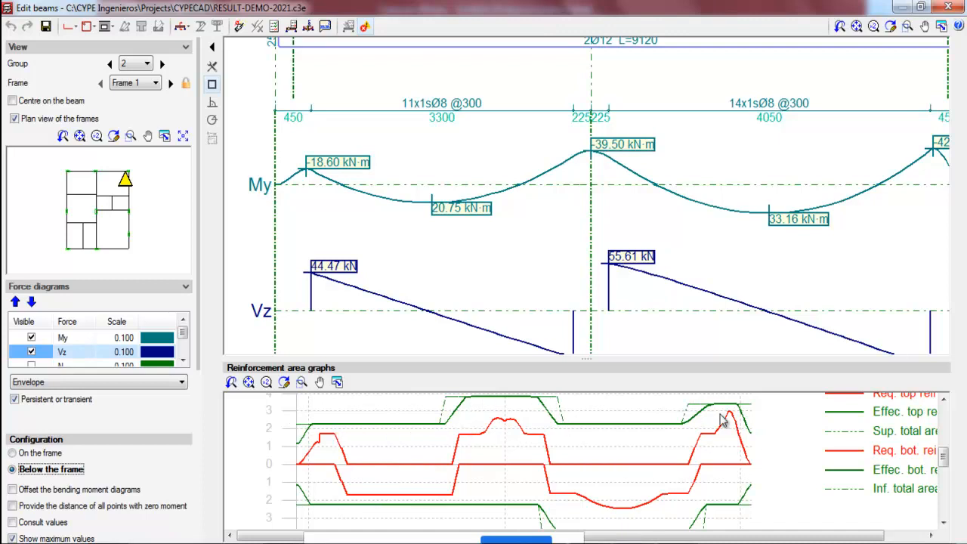
# - Display Frame 7 of group 2 from the plan view and examine its beam elevation
pyautogui.scroll(-4, 578, 457)
pyautogui.scroll(1, 588, 444)
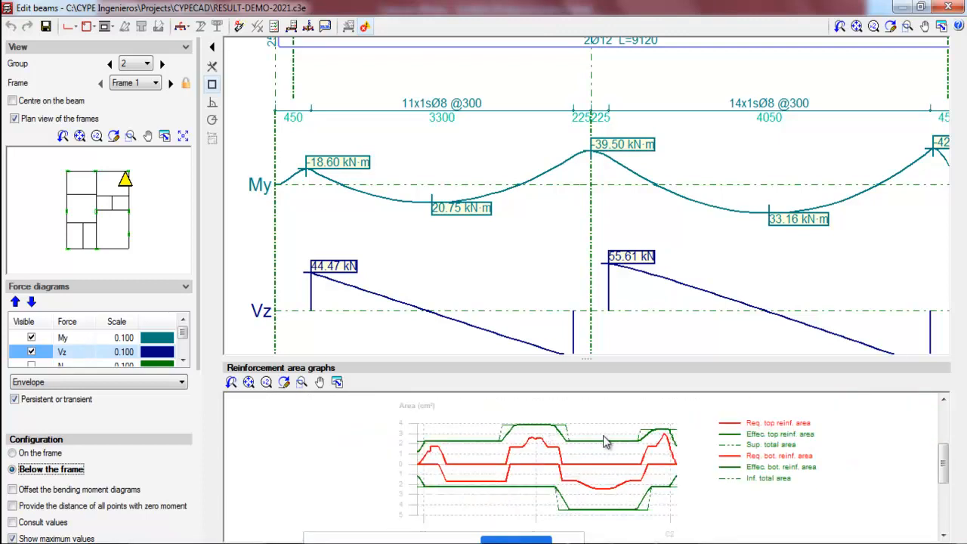
pyautogui.scroll(1, 596, 451)
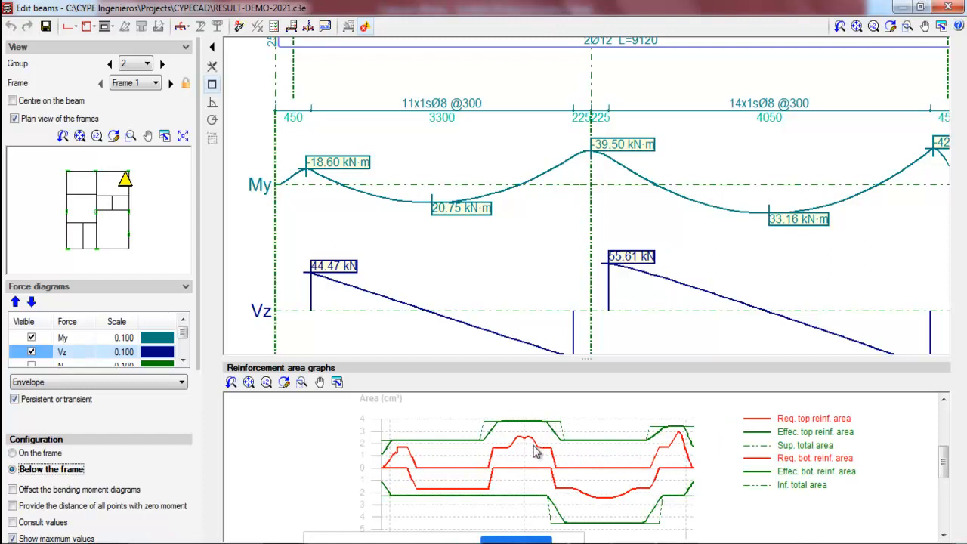
pyautogui.scroll(1, 540, 449)
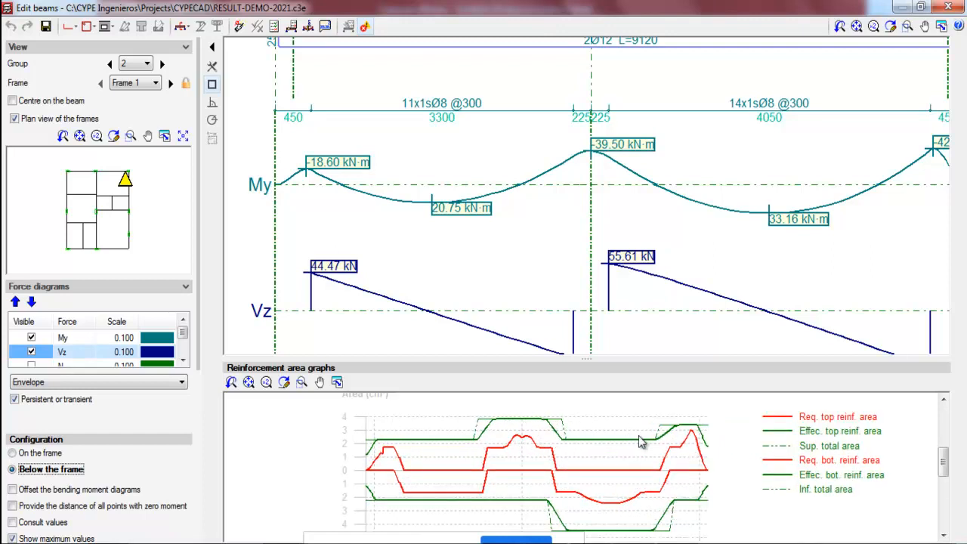
pyautogui.scroll(-3, 514, 255)
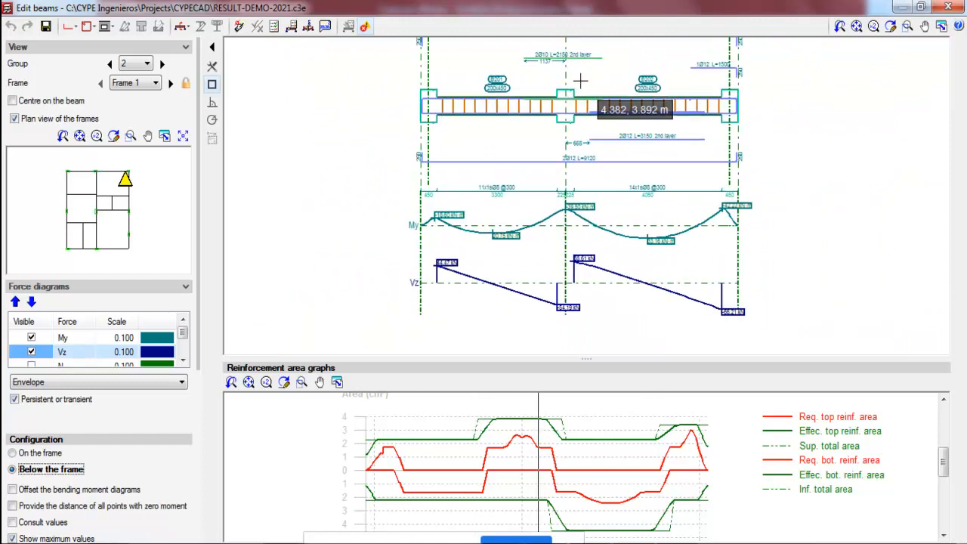
pyautogui.click(100, 185)
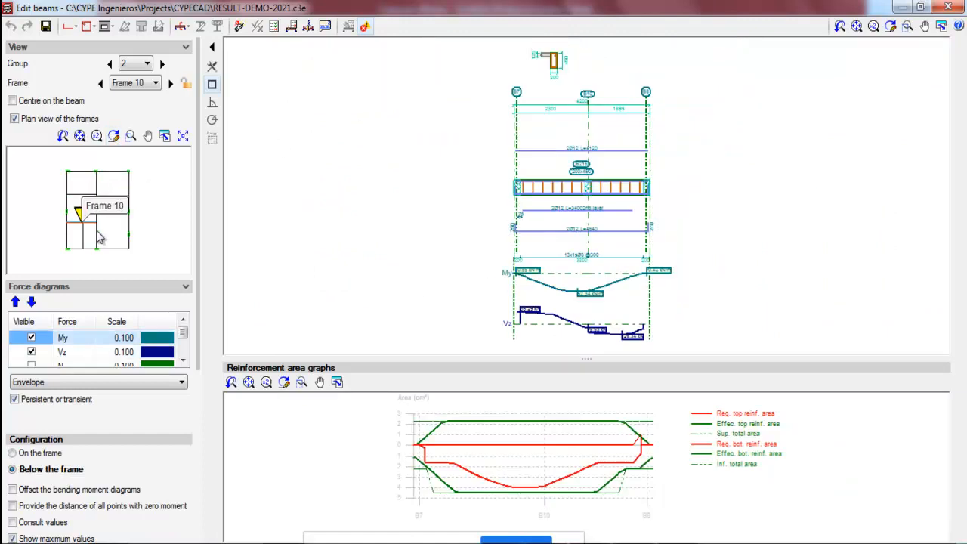
pyautogui.click(101, 188)
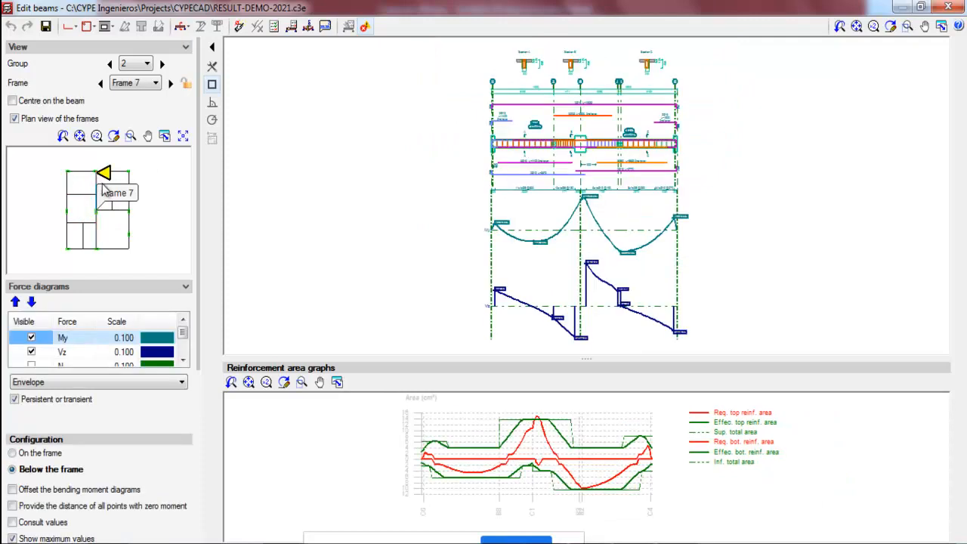
pyautogui.scroll(3, 562, 102)
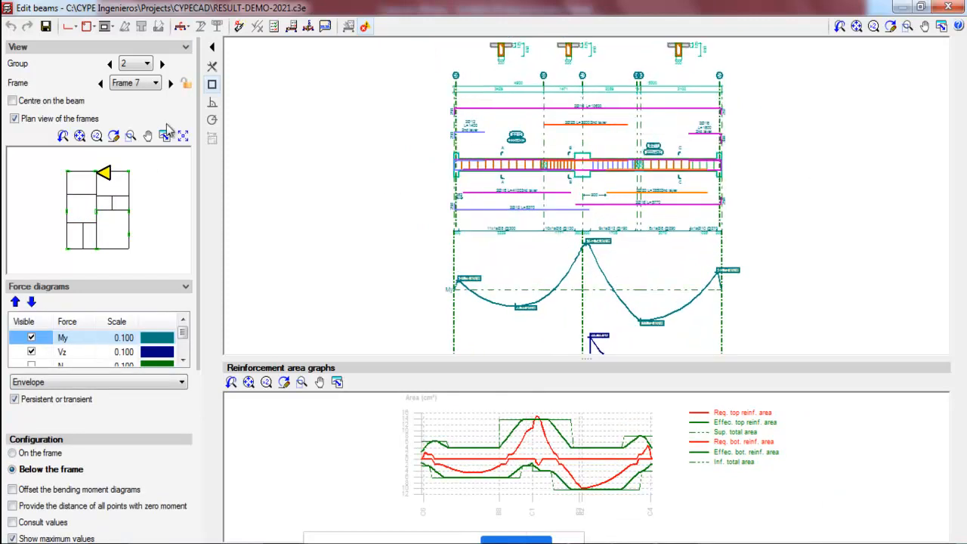
pyautogui.scroll(2, 642, 155)
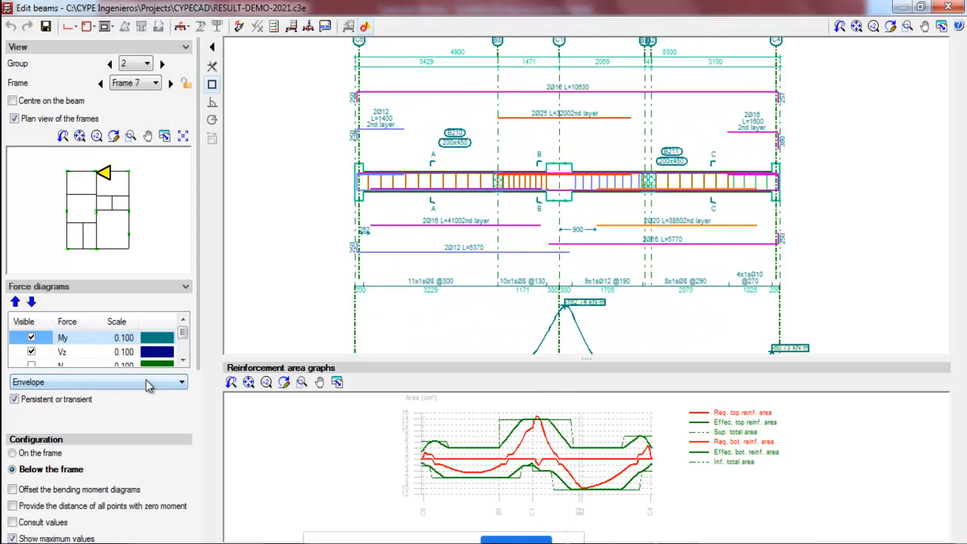
# - Delete the 2Ø25 second-layer top reinforcement over column C1 in Frame 7 and recheck the frame's beams
pyautogui.click(69, 27)
pyautogui.click(195, 348)
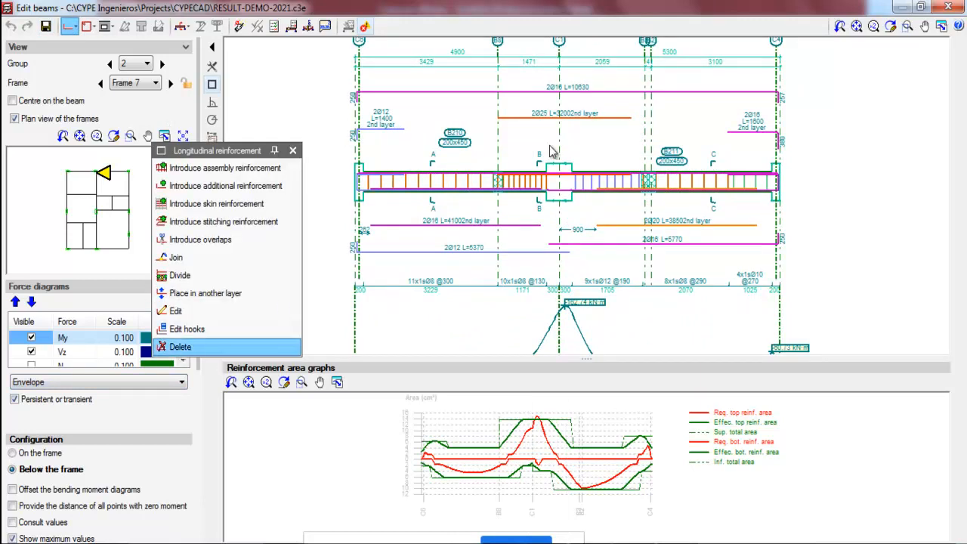
pyautogui.click(292, 150)
pyautogui.click(348, 26)
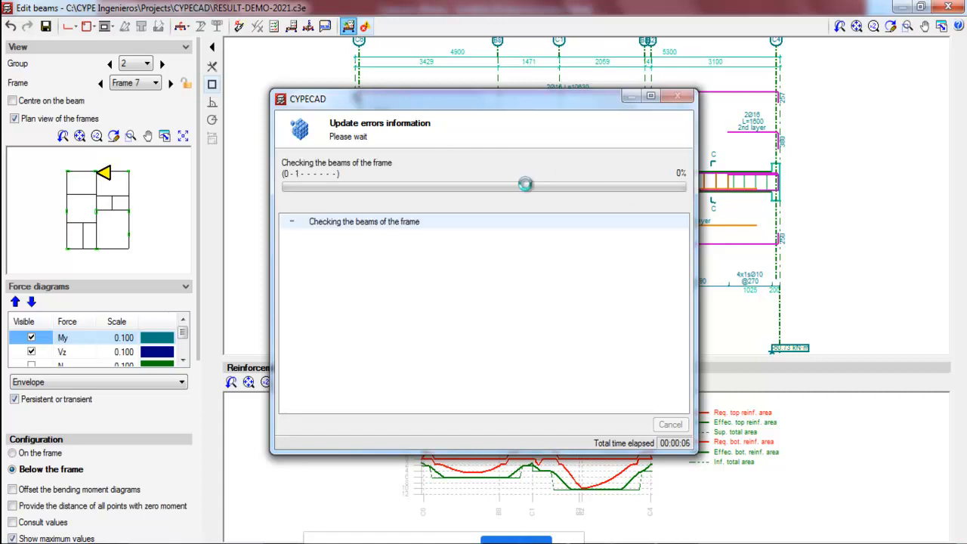
# - Point temporary arrows at the error symbol, the B211 marker, the C1 support and the required and effective top area curves, and clear them
pyautogui.scroll(5, 626, 129)
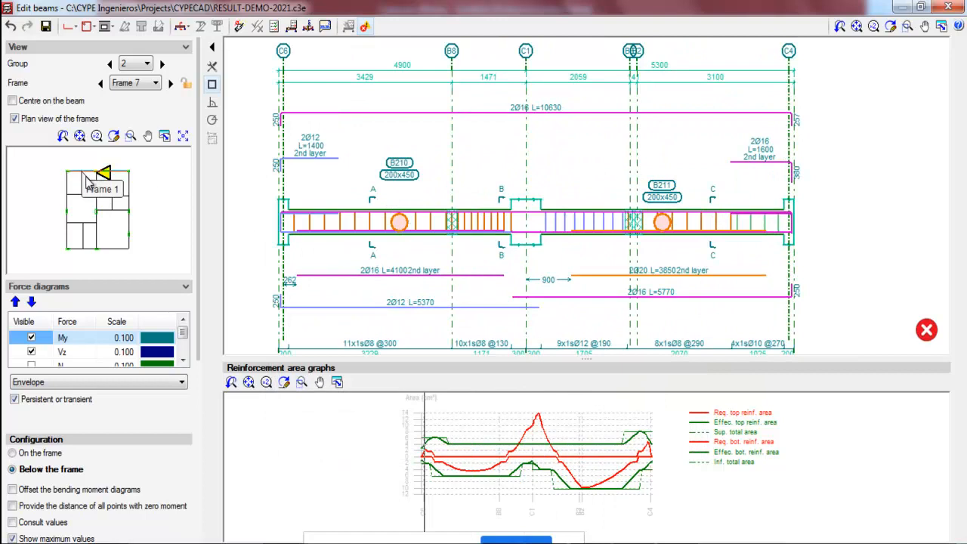
pyautogui.scroll(-1, 432, 140)
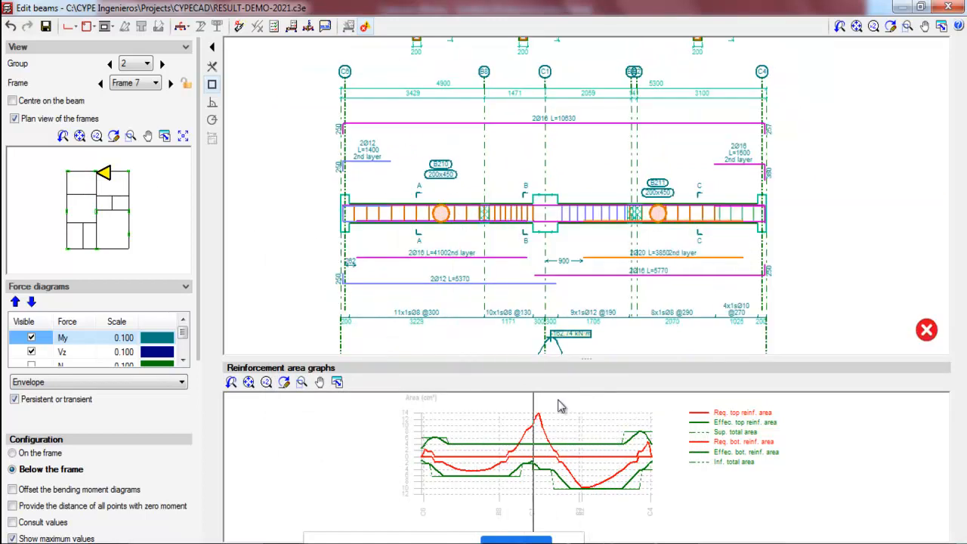
pyautogui.moveTo(558, 531)
pyautogui.moveTo(868, 257); pyautogui.dragTo(925, 310)
pyautogui.moveTo(687, 167); pyautogui.dragTo(671, 198)
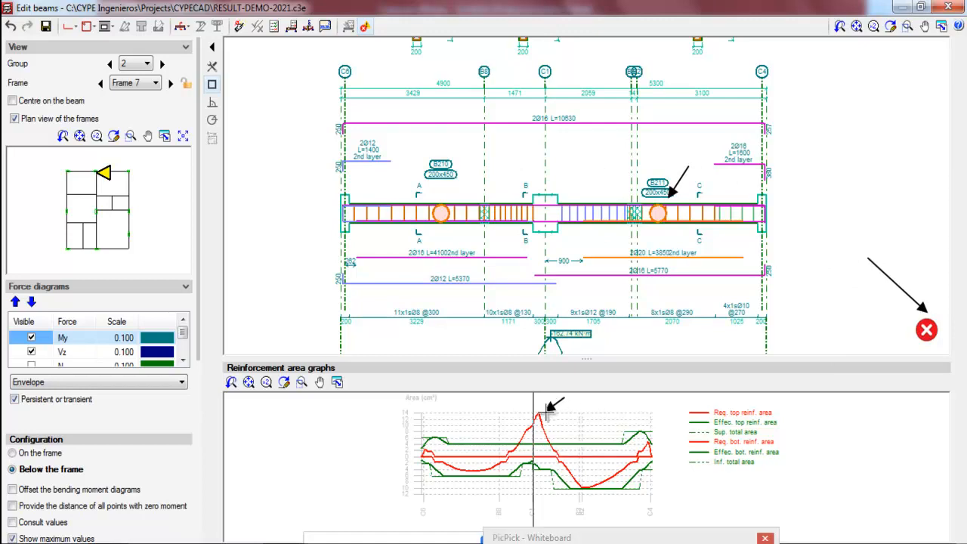
pyautogui.moveTo(490, 424); pyautogui.dragTo(507, 443)
pyautogui.moveTo(532, 175); pyautogui.dragTo(537, 200)
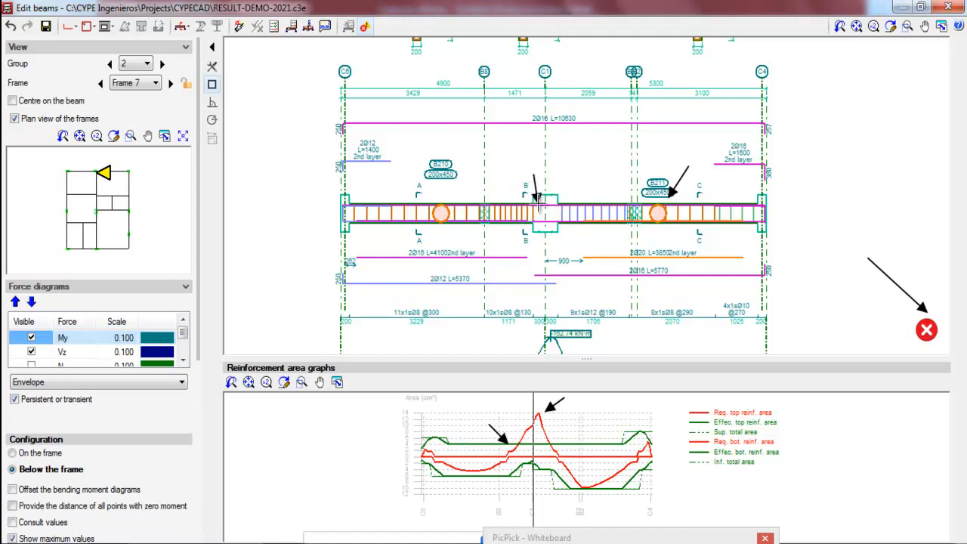
pyautogui.press('Escape')
# - Introduce 2Ø12 additional top reinforcement in Frame 7, starting at B8 and running across C1, 2950 mm long
pyautogui.scroll(3, 614, 163)
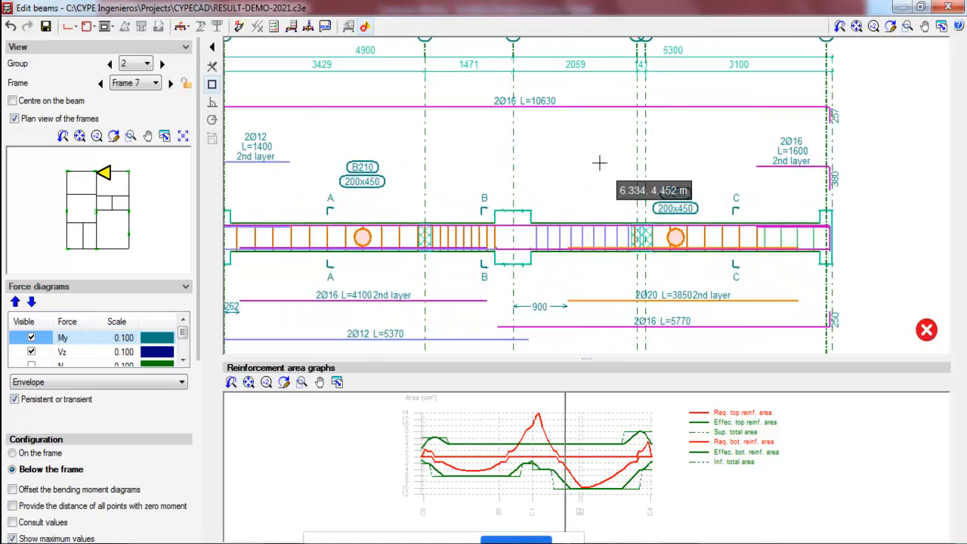
pyautogui.click(68, 26)
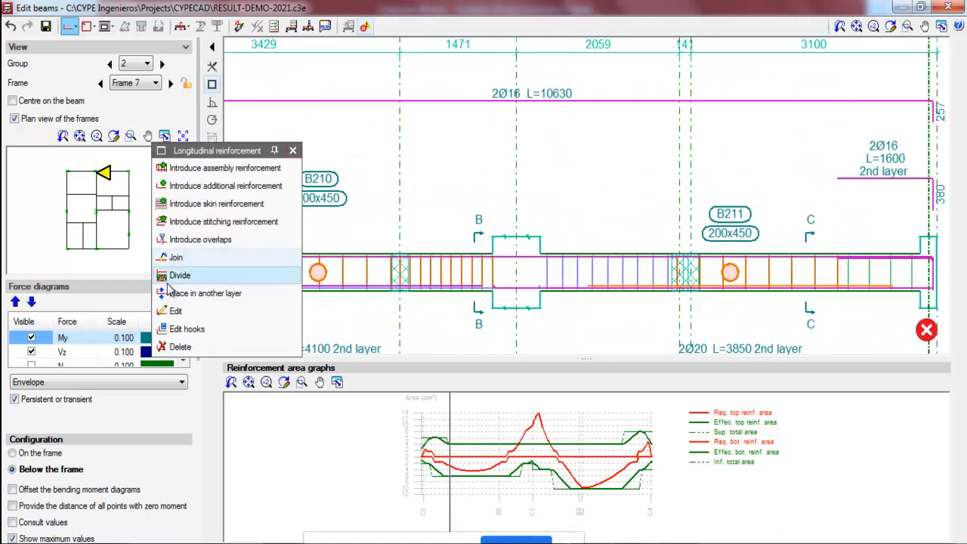
pyautogui.click(227, 187)
pyautogui.click(488, 280)
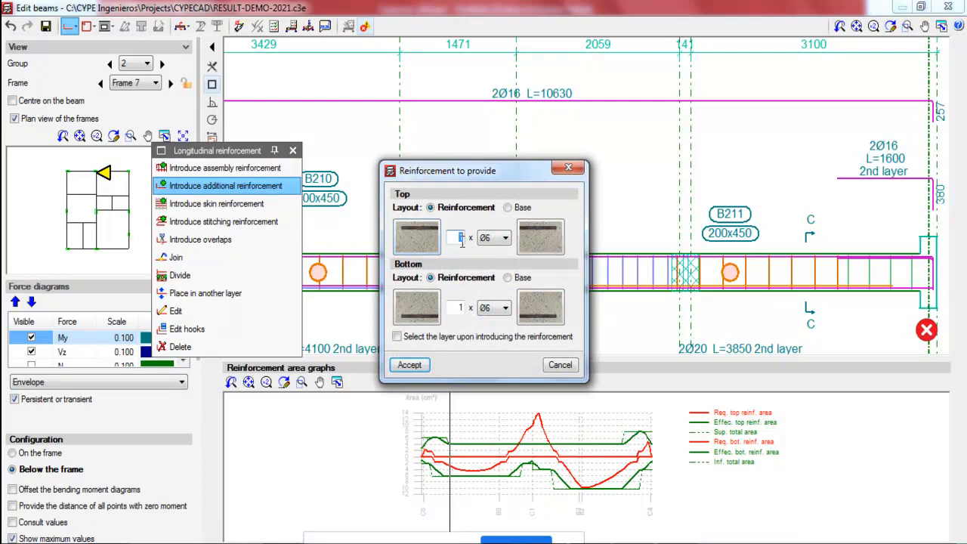
pyautogui.click(506, 238)
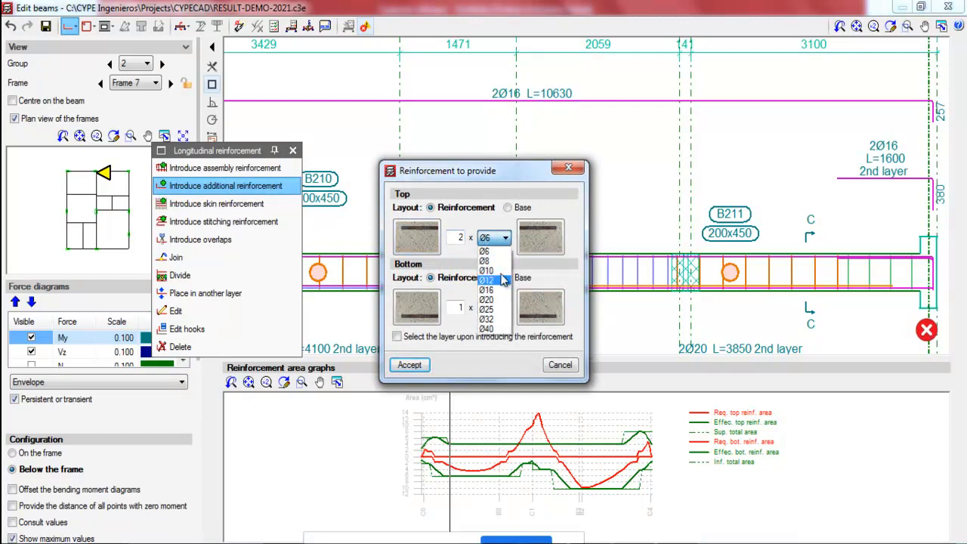
pyautogui.click(491, 279)
pyautogui.click(411, 365)
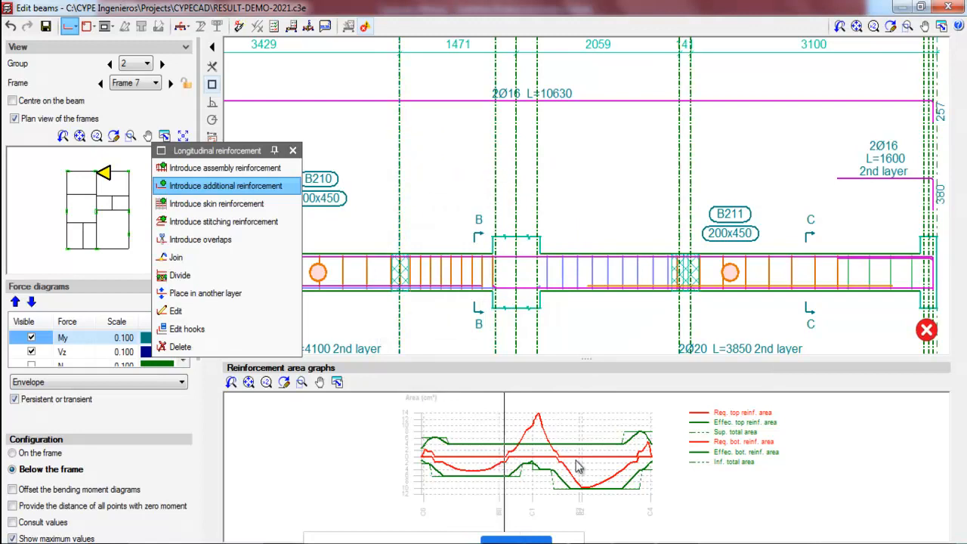
pyautogui.click(398, 145)
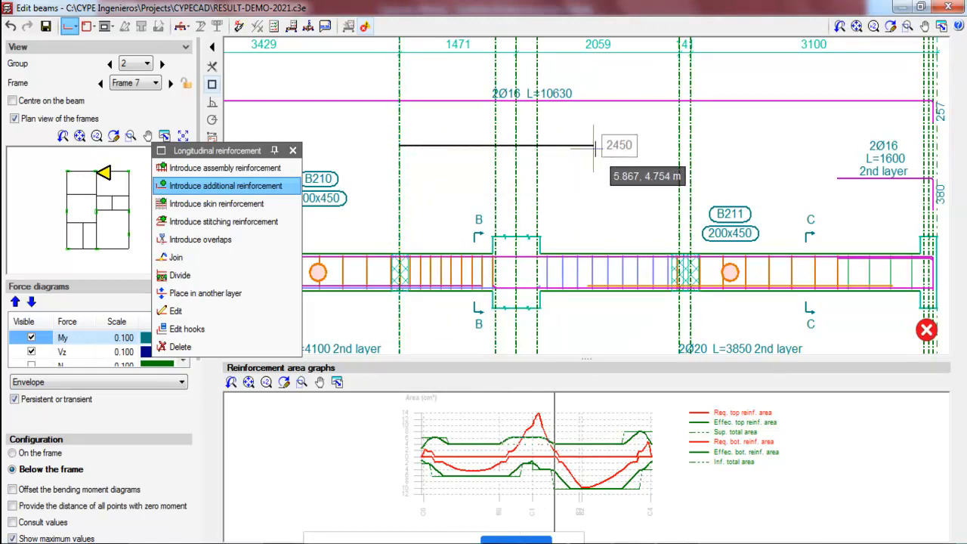
pyautogui.click(632, 145)
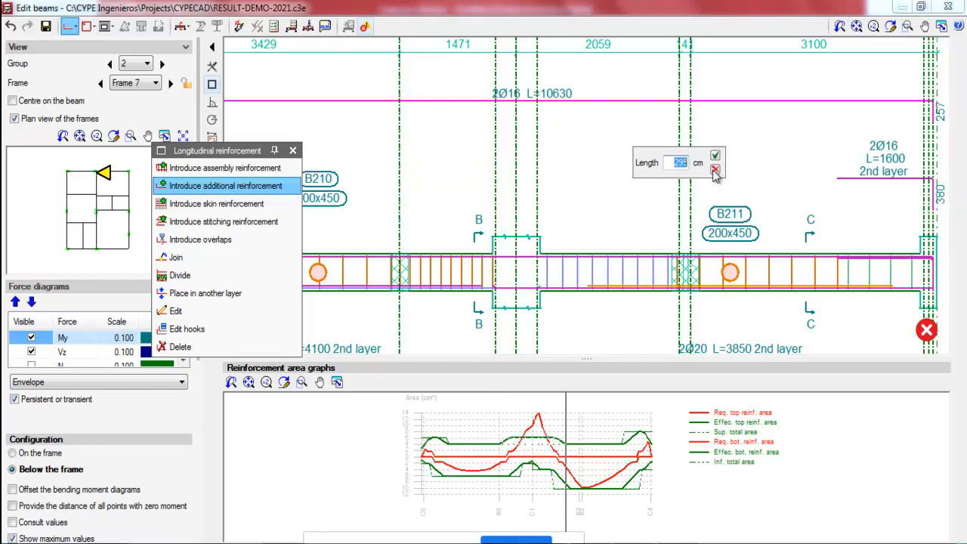
pyautogui.click(715, 160)
# - Change the new additional top bars over C1 to 2Ø16 and compare the effective and required areas in the graph
pyautogui.scroll(3, 533, 147)
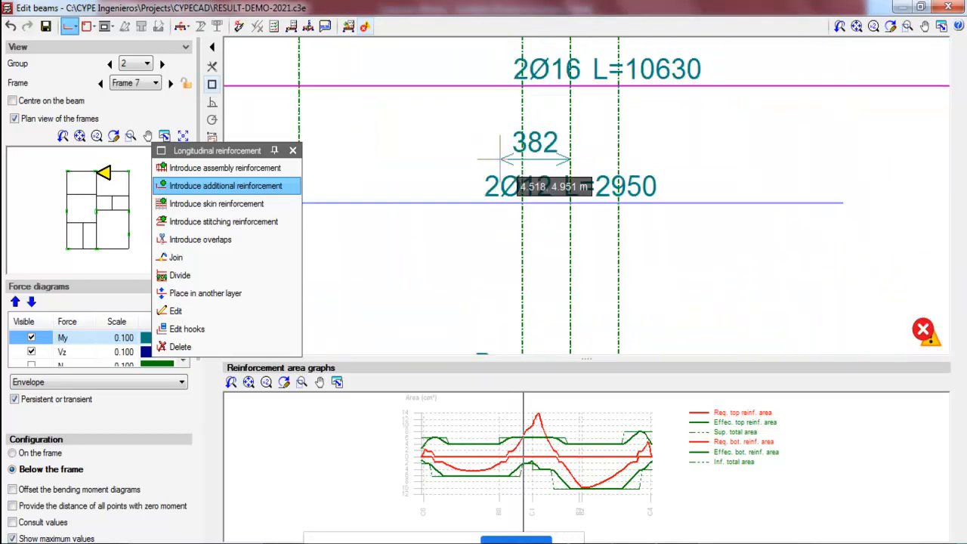
pyautogui.scroll(1, 470, 123)
pyautogui.scroll(3, 506, 434)
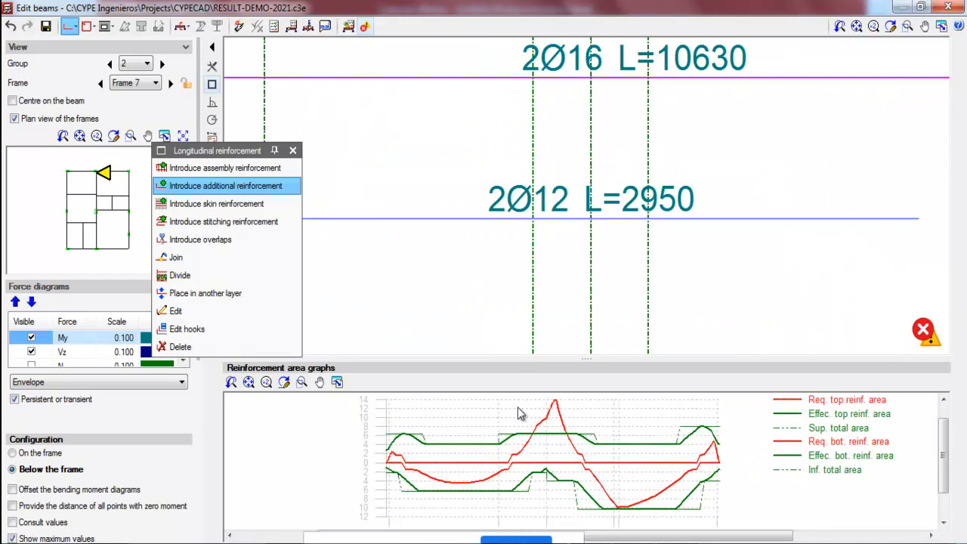
pyautogui.scroll(-3, 591, 447)
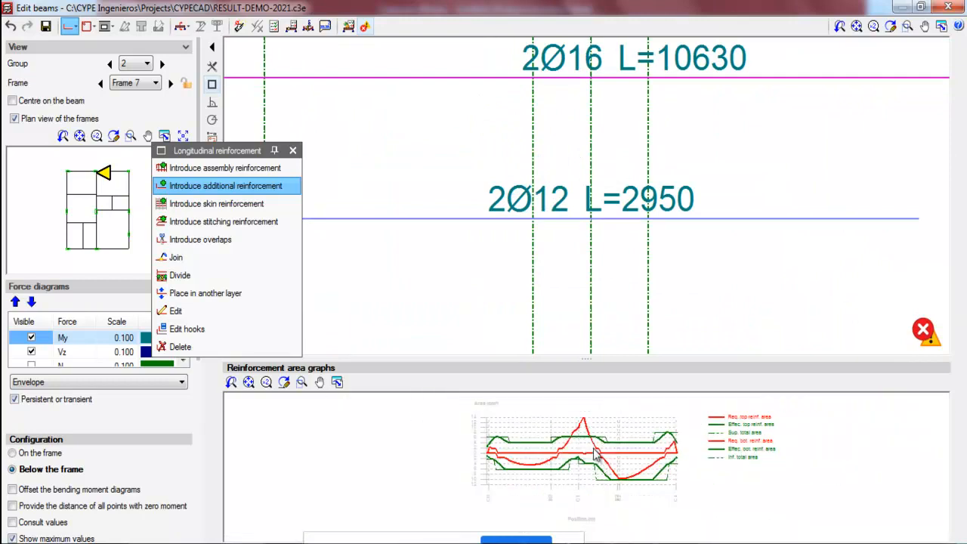
pyautogui.click(226, 310)
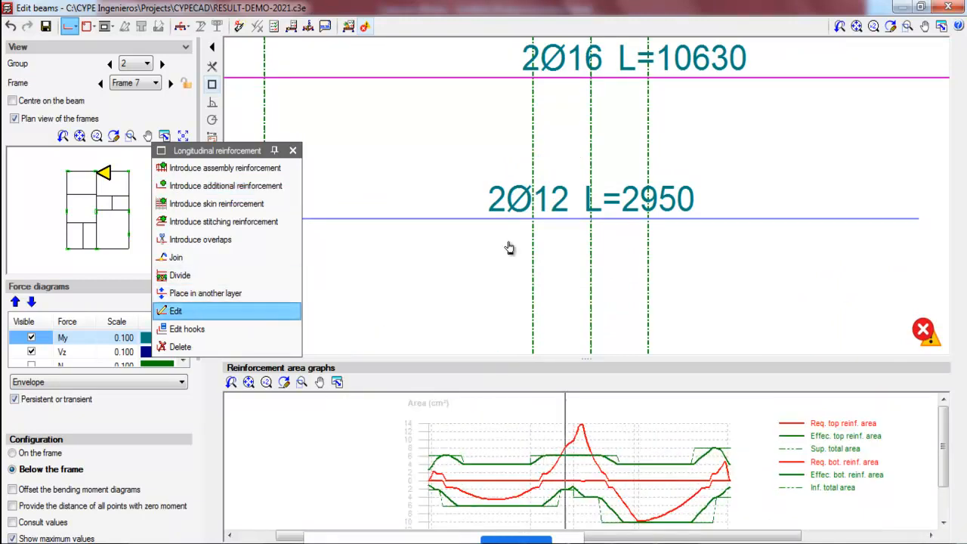
pyautogui.click(551, 200)
pyautogui.click(470, 275)
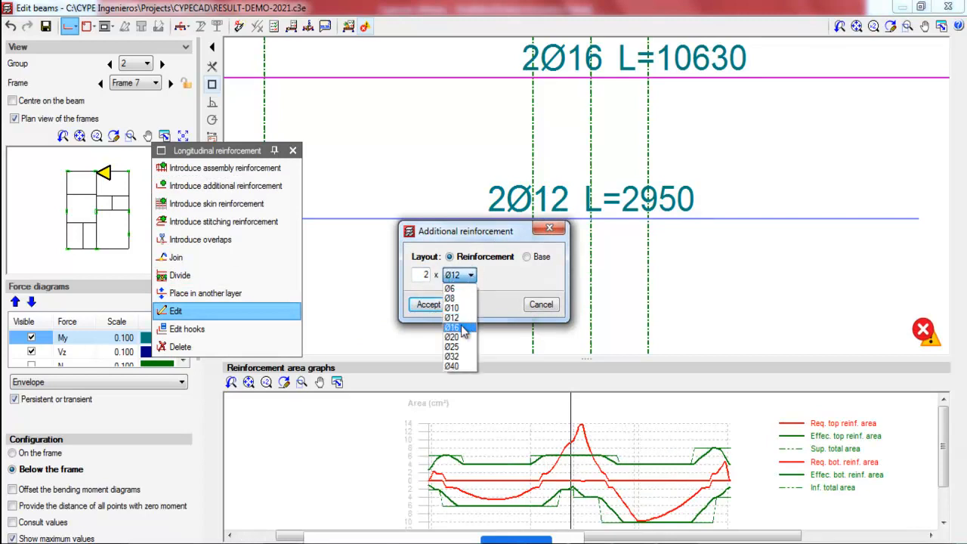
pyautogui.click(456, 327)
pyautogui.click(428, 304)
pyautogui.scroll(3, 548, 420)
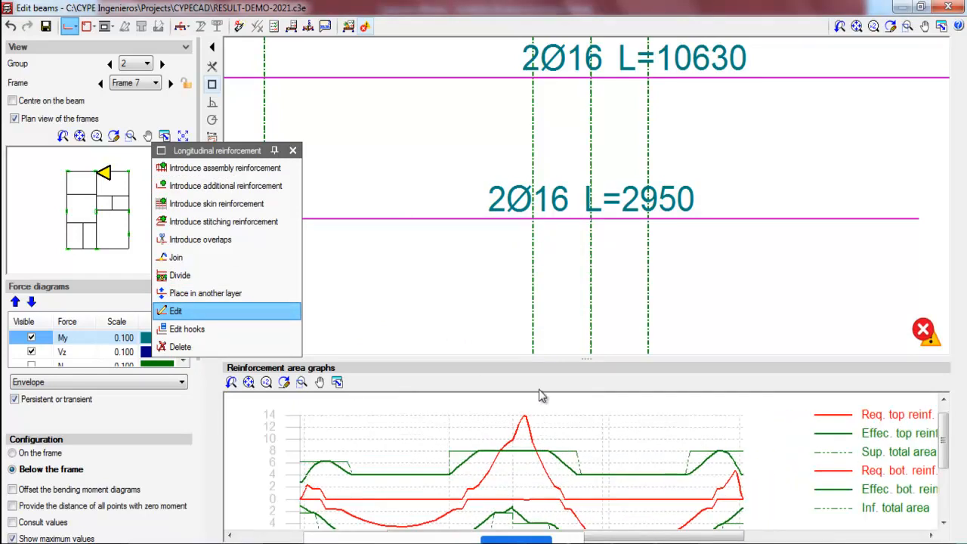
# - Increase the additional top bars over C1 to 2Ø20 and compare their effective area with the required peak
pyautogui.click(540, 202)
pyautogui.click(468, 275)
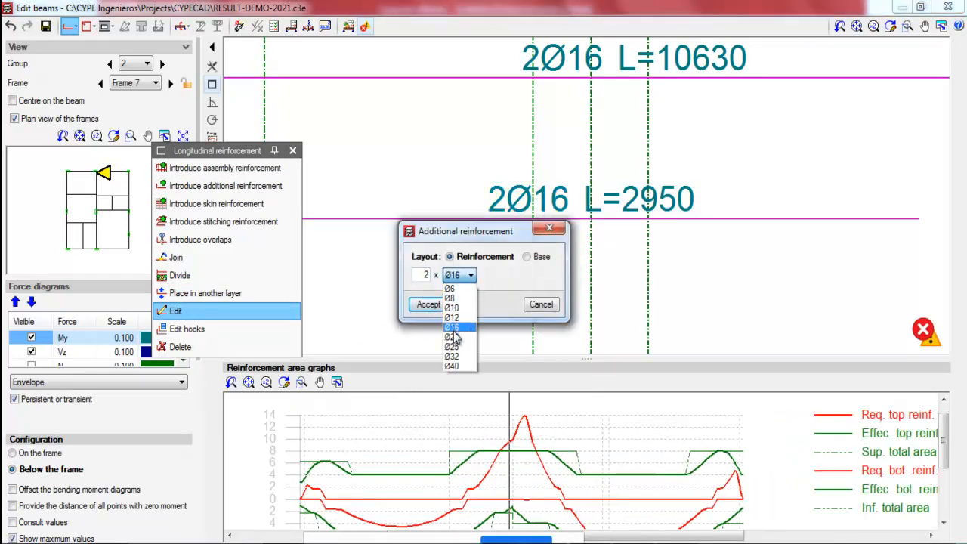
pyautogui.click(451, 337)
pyautogui.click(430, 305)
pyautogui.scroll(2, 557, 425)
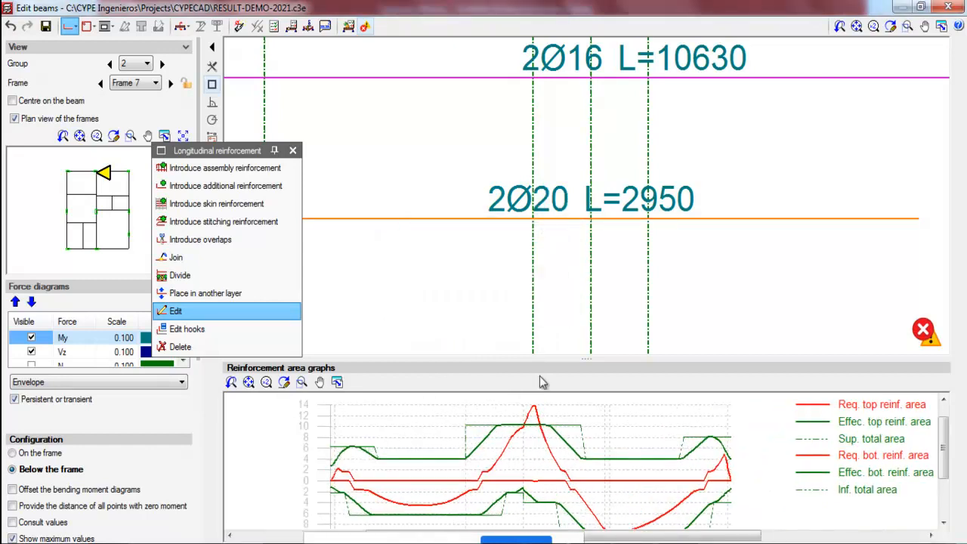
# - Set the 2950 mm additional top bars over C1 to 2Ø25 and compare the top area curves
pyautogui.click(552, 201)
pyautogui.click(470, 275)
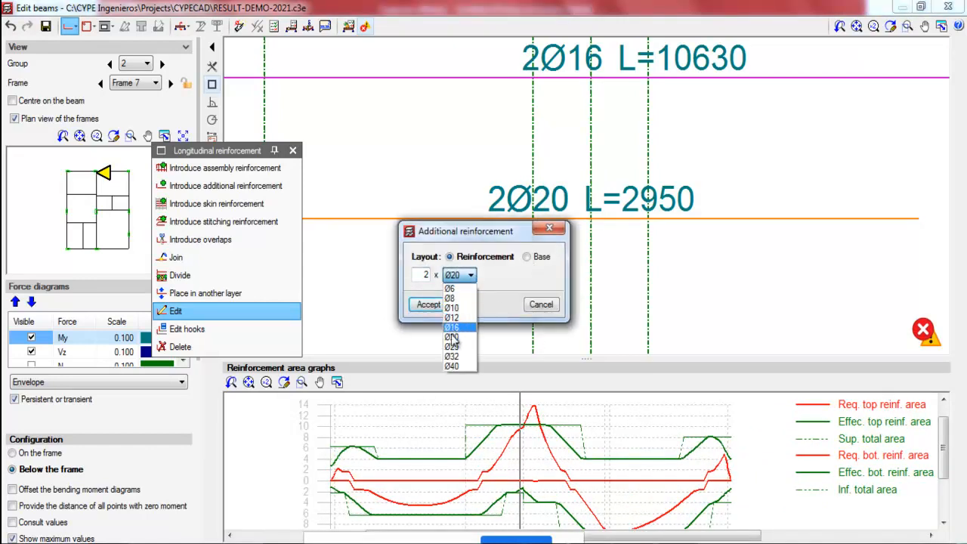
pyautogui.click(450, 347)
pyautogui.click(429, 305)
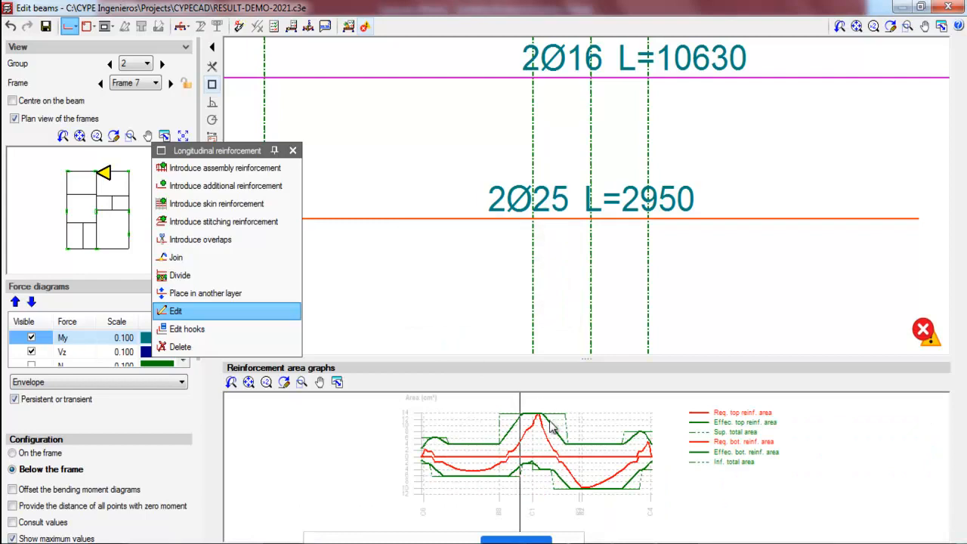
pyautogui.scroll(2, 546, 403)
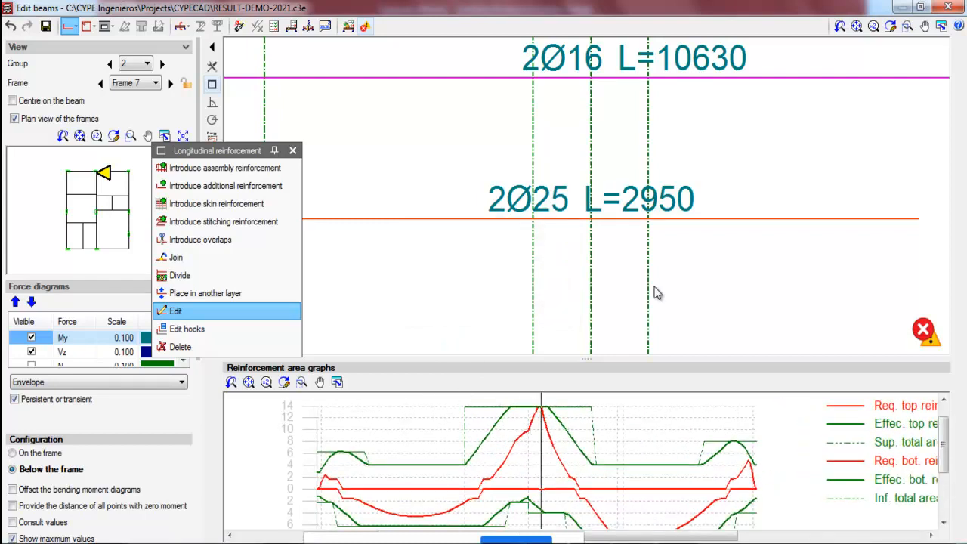
pyautogui.scroll(-3, 589, 255)
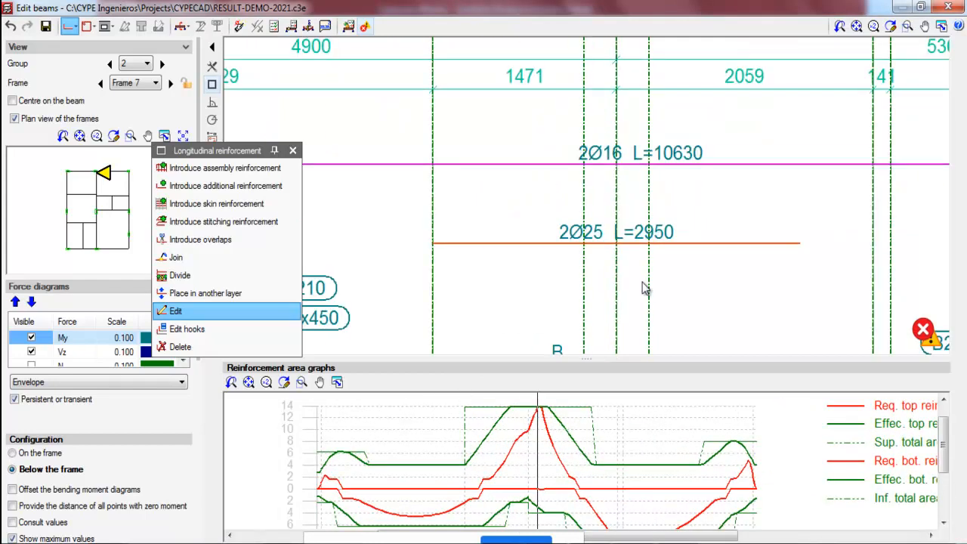
# - Finish the longitudinal reinforcement edit, recheck Frame 7's beams and examine the top area curves over C1
pyautogui.click(292, 151)
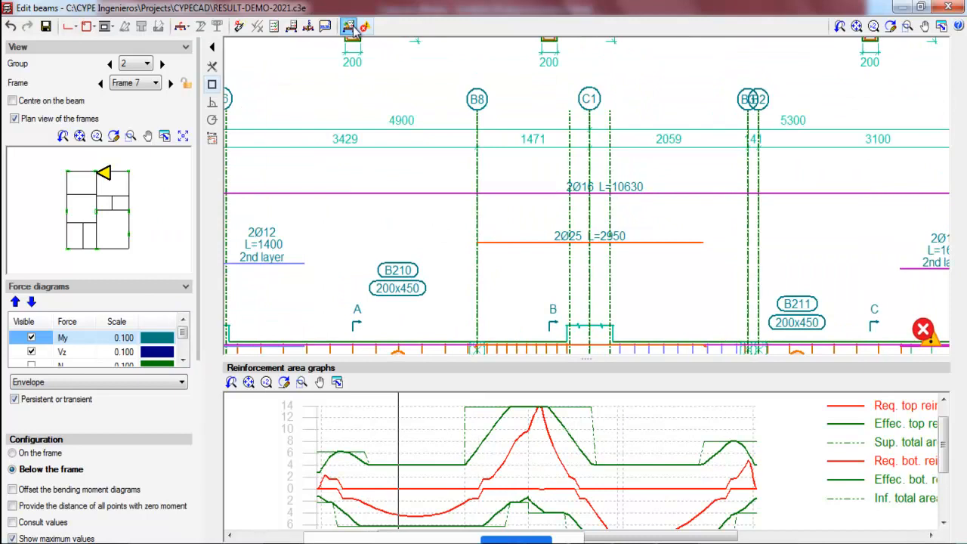
pyautogui.click(348, 27)
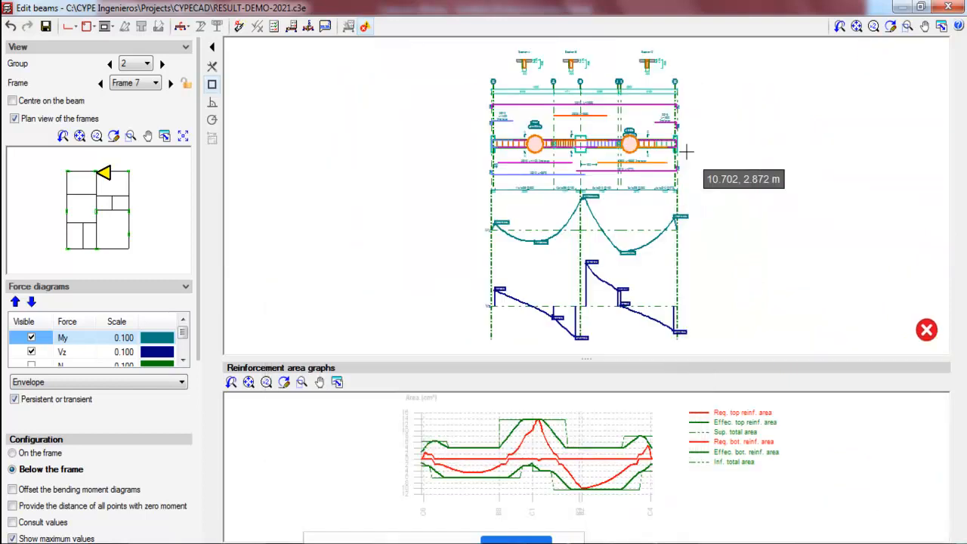
pyautogui.scroll(5, 604, 94)
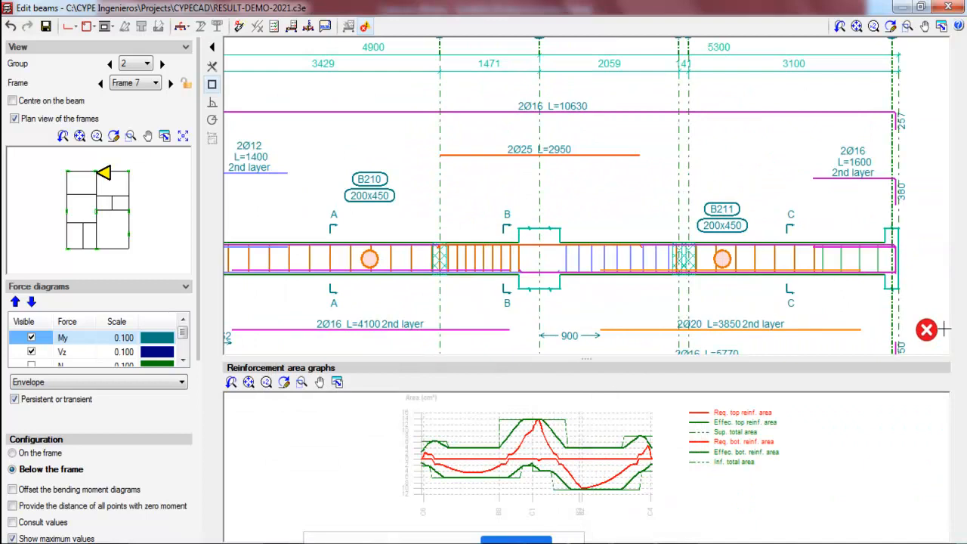
pyautogui.scroll(5, 555, 422)
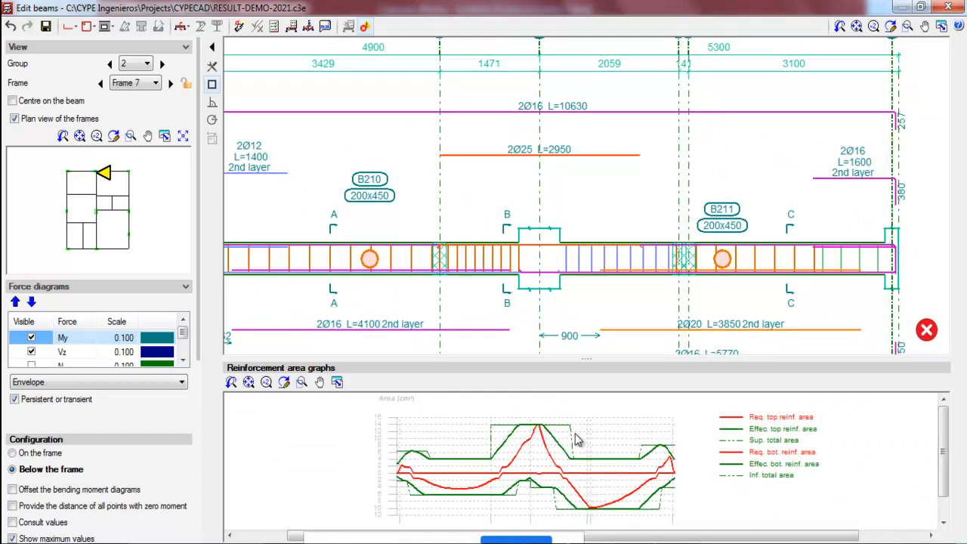
pyautogui.scroll(2, 544, 420)
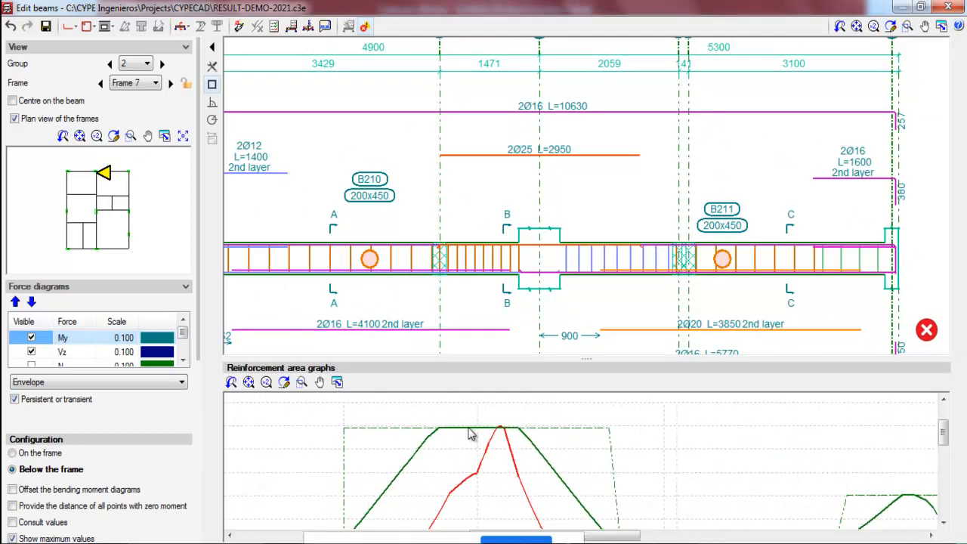
pyautogui.scroll(-7, 494, 442)
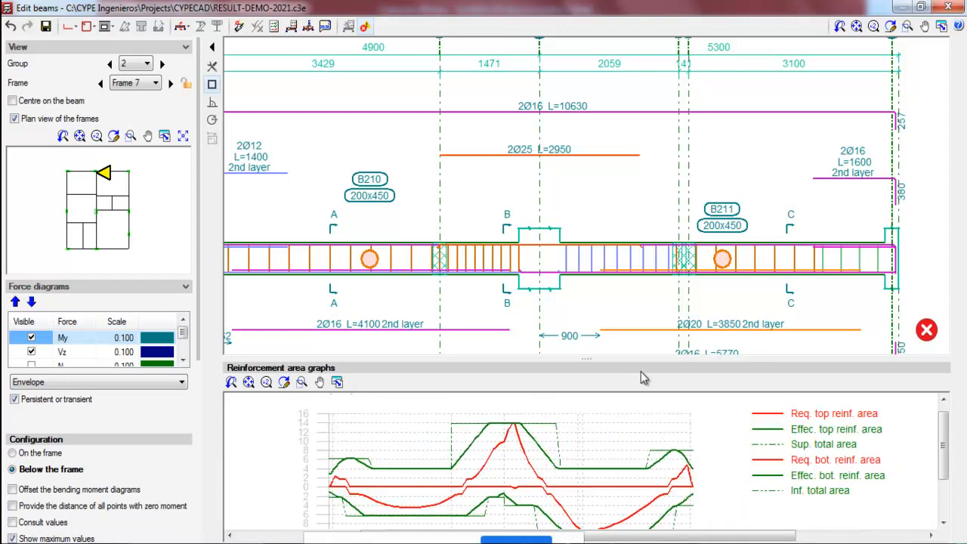
pyautogui.scroll(-2, 601, 207)
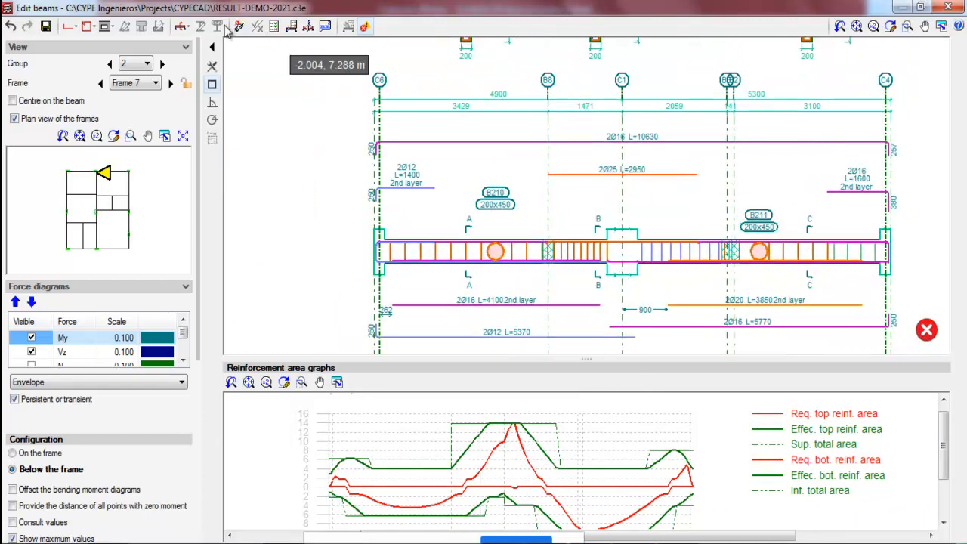
# - Examine the failed reinforcement arrangement check at C6 - 3.900 m in beam B210's worst-case U.L.S. and S.L.S. checks
pyautogui.click(274, 26)
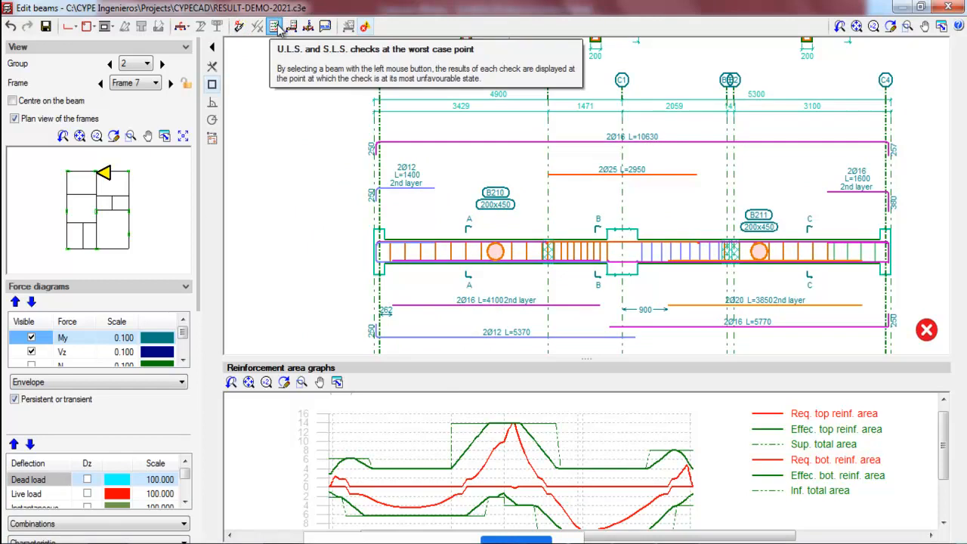
pyautogui.click(497, 254)
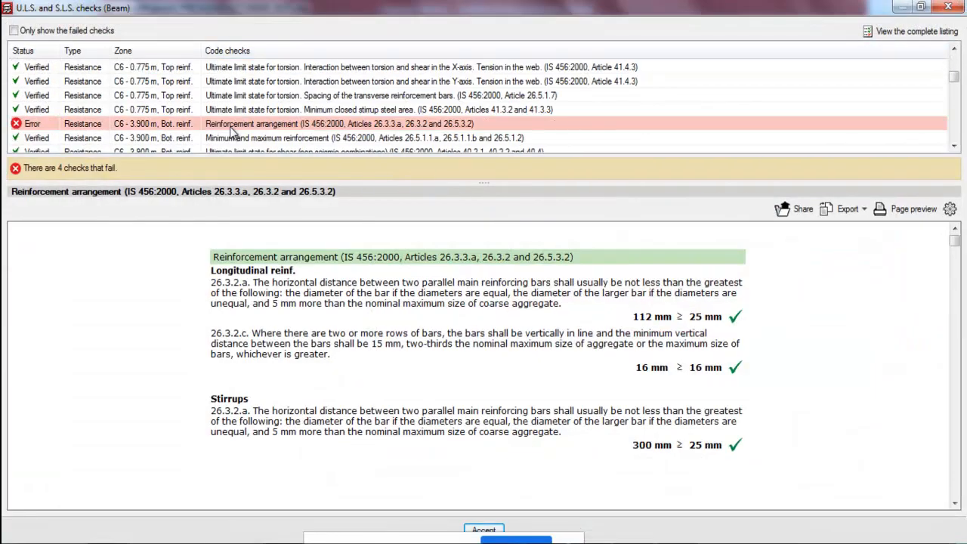
pyautogui.click(224, 126)
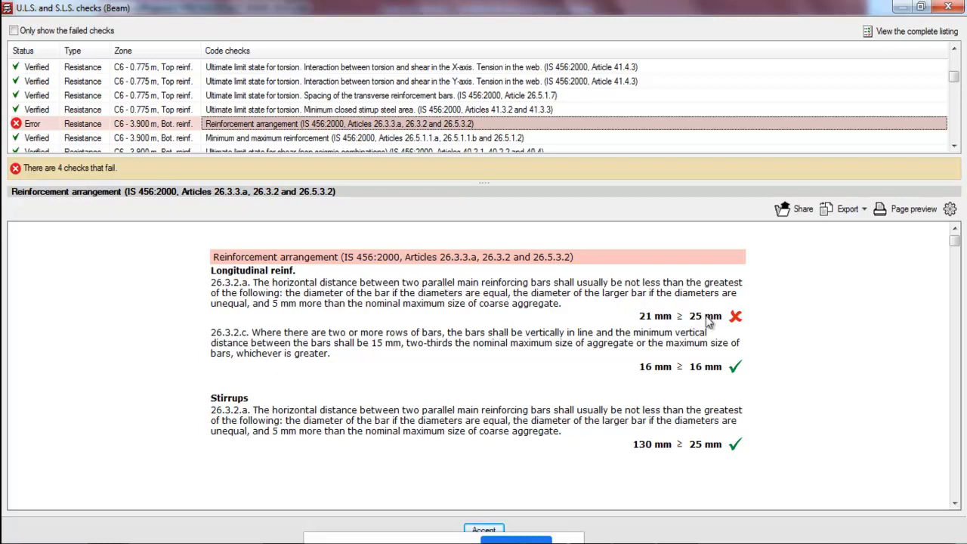
pyautogui.click(948, 6)
# - Examine the top bars in the Section B drawing, point a temporary arrow at the inner bars and clear it
pyautogui.scroll(5, 669, 249)
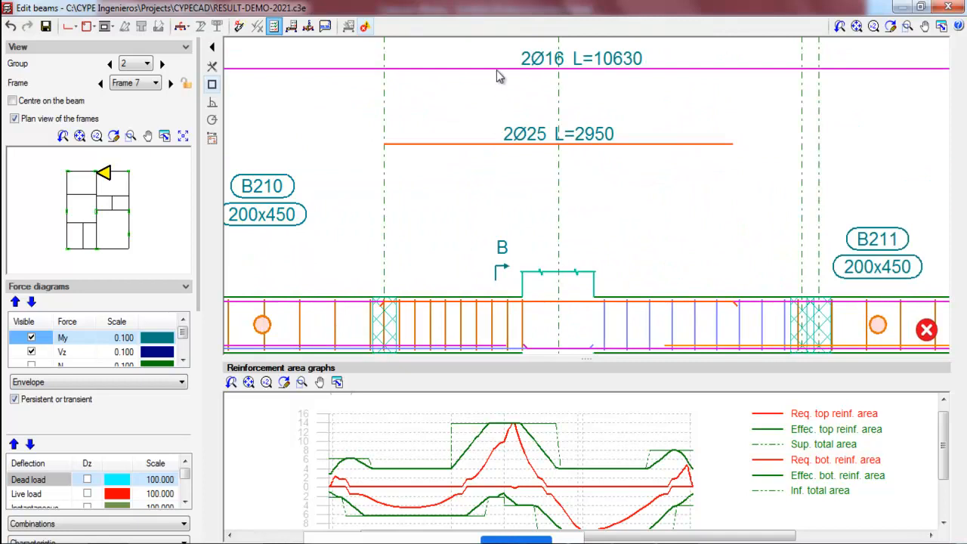
pyautogui.scroll(-5, 508, 272)
pyautogui.scroll(5, 528, 109)
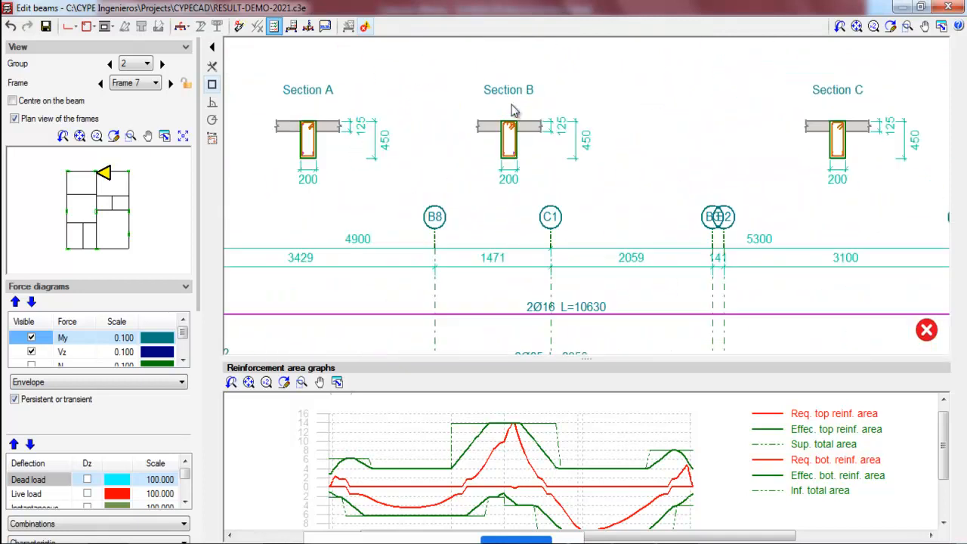
pyautogui.scroll(4, 528, 110)
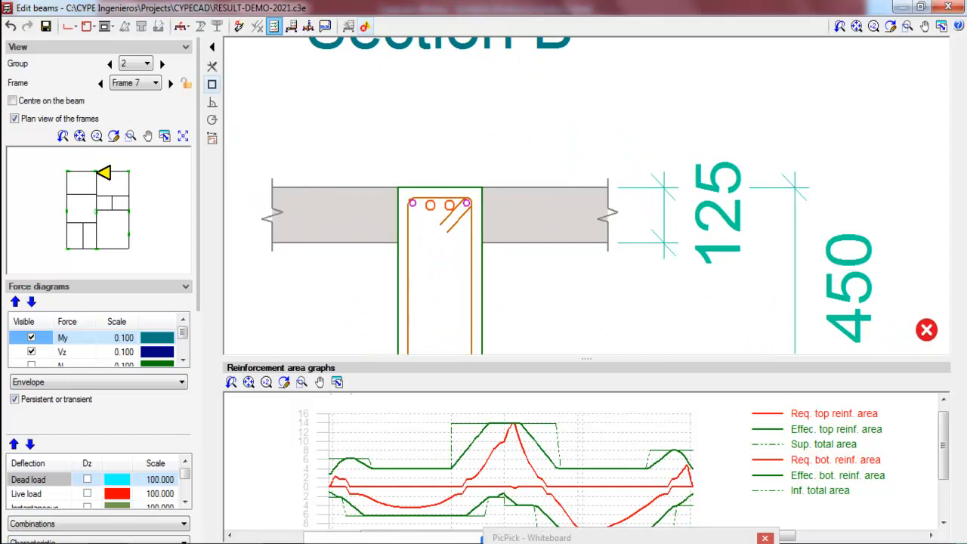
pyautogui.moveTo(412, 134); pyautogui.dragTo(436, 181)
pyautogui.press('Escape')
# - Point temporary arrows at the spacing between the two inner Ø25 top bars in Section B
pyautogui.scroll(-3, 507, 135)
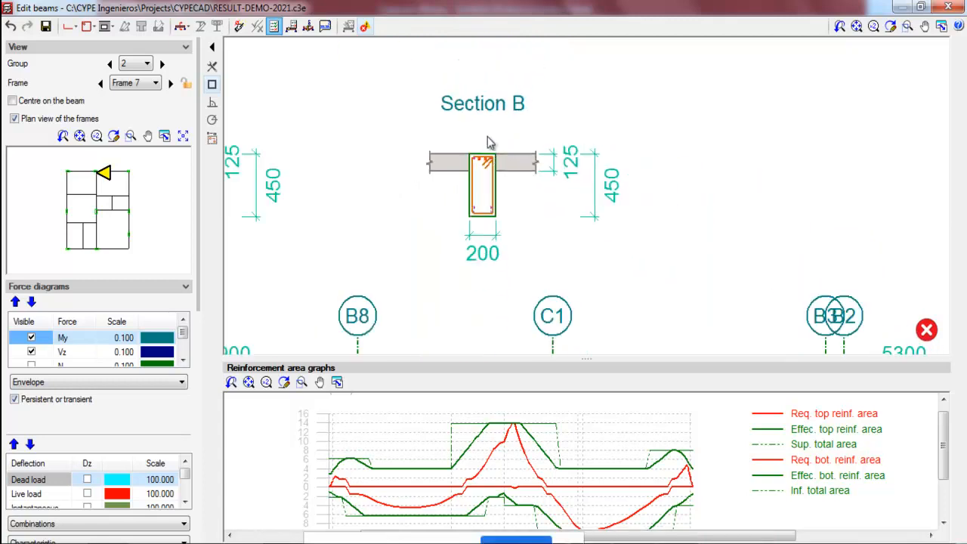
pyautogui.scroll(-2, 491, 151)
pyautogui.scroll(1, 502, 333)
pyautogui.scroll(1, 466, 86)
pyautogui.scroll(4, 491, 65)
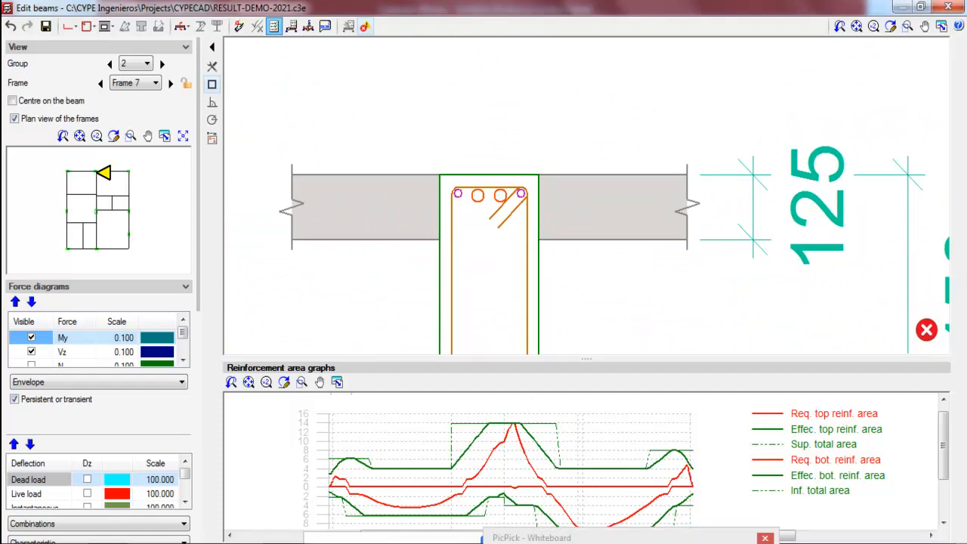
pyautogui.moveTo(492, 151); pyautogui.dragTo(490, 198)
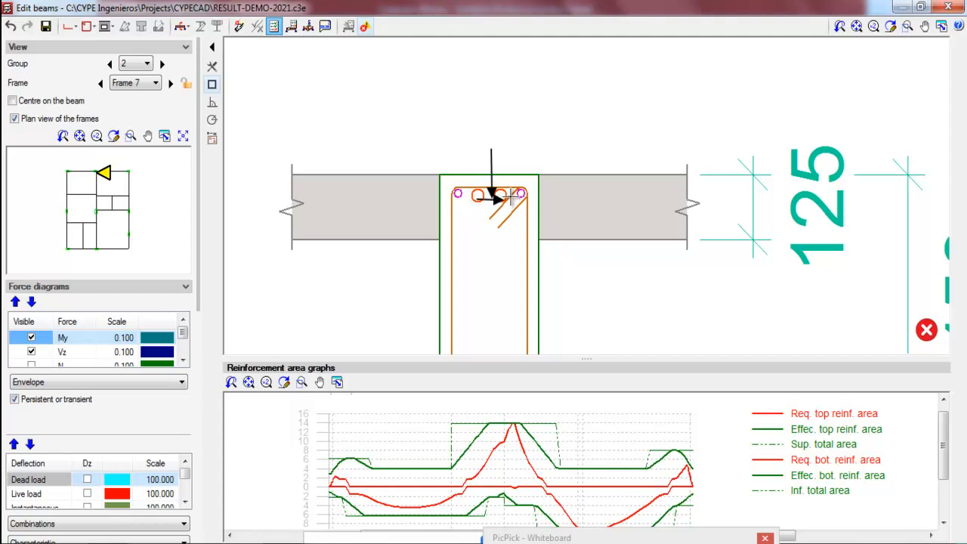
# - Point one more temporary arrow at the inner Ø25 top bars in Section B and clear all arrows
pyautogui.moveTo(480, 197)
pyautogui.mouseDown()
pyautogui.moveTo(453, 215)
pyautogui.moveTo(519, 216)
pyautogui.mouseUp()
pyautogui.press('Escape')
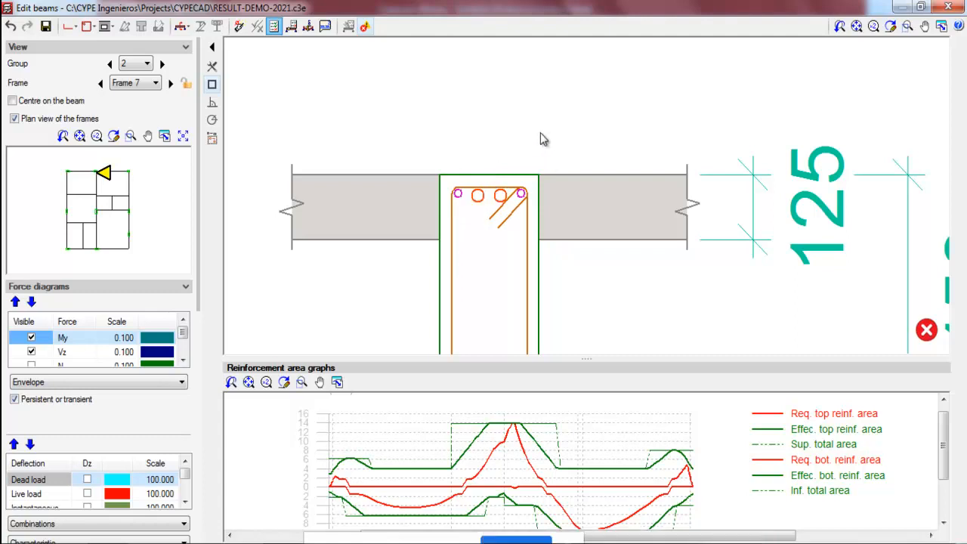
# - Place the 2Ø25 L=2950 top bars over C1 in the second reinforcement layer of Frame 7
pyautogui.scroll(-6, 541, 148)
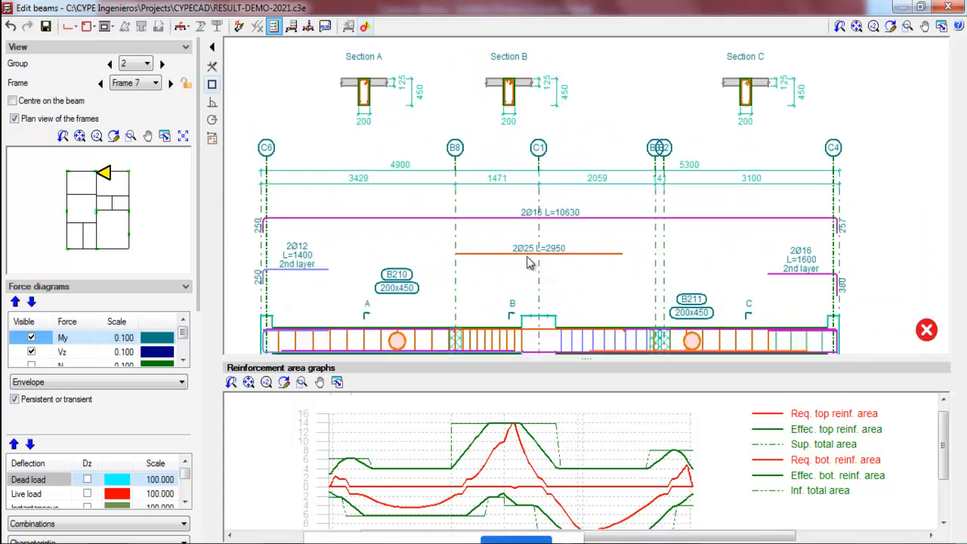
pyautogui.scroll(1, 527, 261)
pyautogui.click(68, 26)
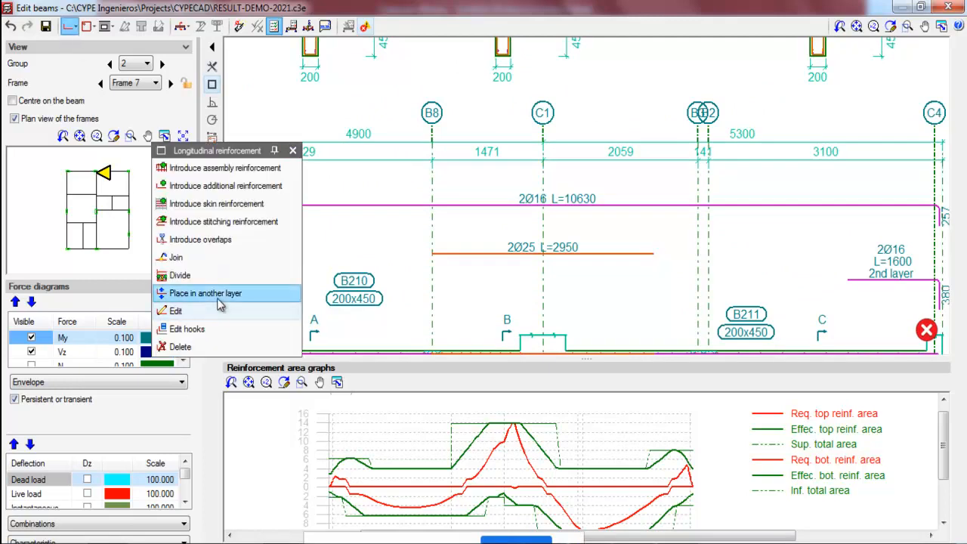
pyautogui.click(220, 294)
pyautogui.click(524, 257)
pyautogui.click(518, 255)
pyautogui.click(457, 325)
# - Examine the layer label of the 2Ø25 top bars over C1 and their arrangement in the Section B drawing
pyautogui.scroll(2, 596, 250)
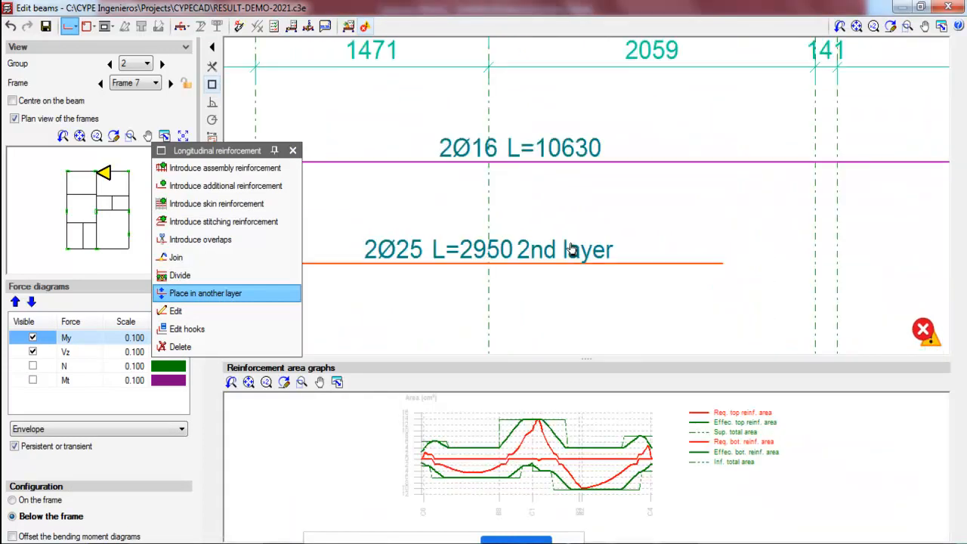
pyautogui.scroll(-1, 639, 247)
pyautogui.scroll(2, 536, 242)
pyautogui.scroll(-1, 604, 250)
pyautogui.scroll(1, 590, 268)
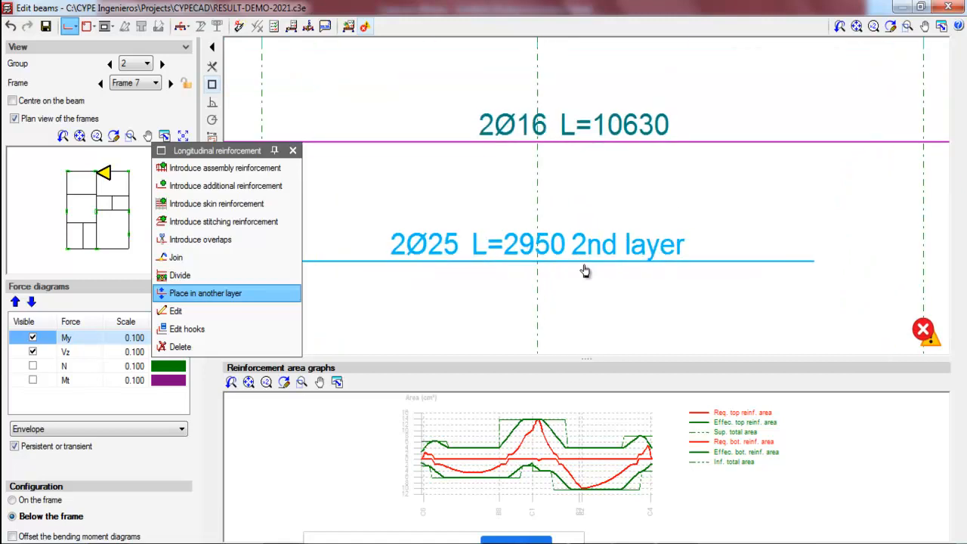
pyautogui.scroll(-2, 751, 233)
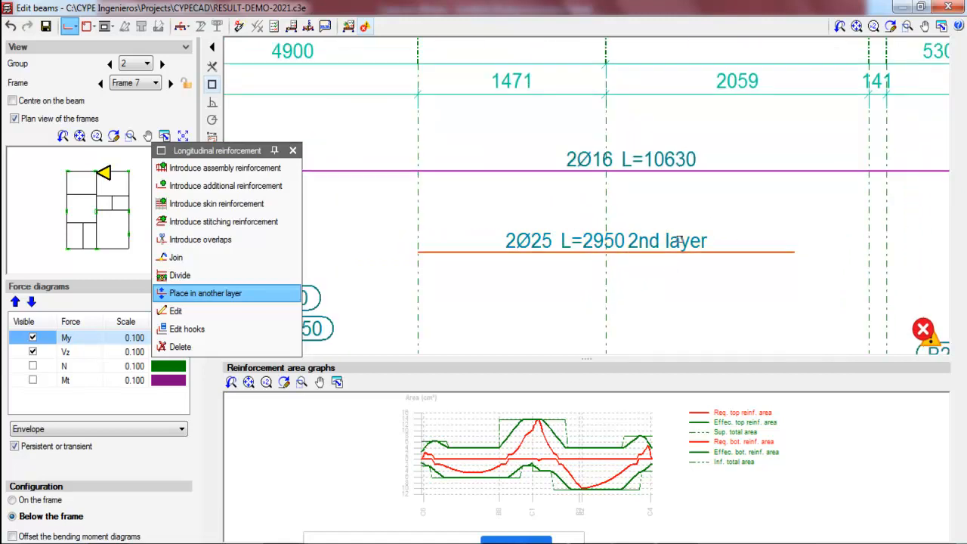
pyautogui.scroll(-3, 589, 285)
pyautogui.scroll(5, 551, 169)
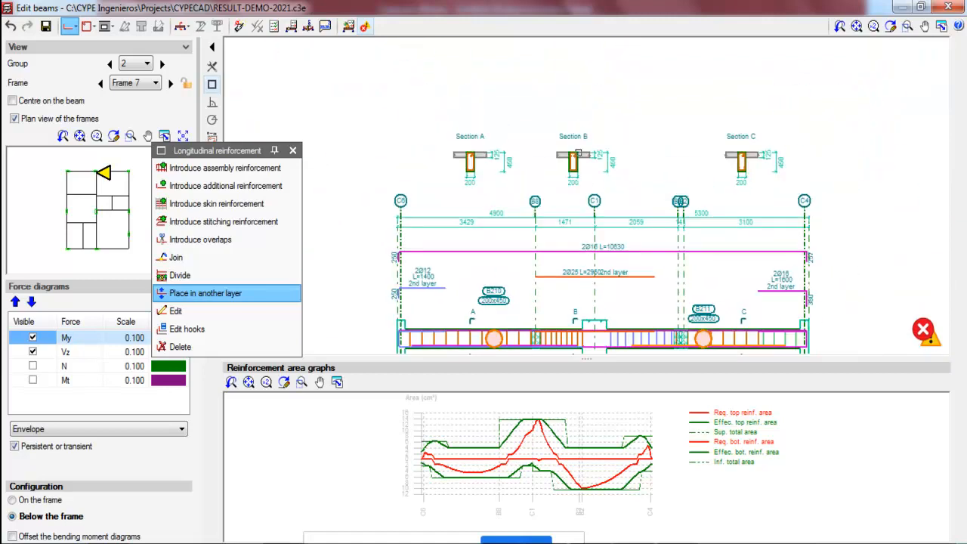
# - Examine the bar layers in Section B of Frame 7 and update the errors information for the frame's beams
pyautogui.scroll(1, 512, 164)
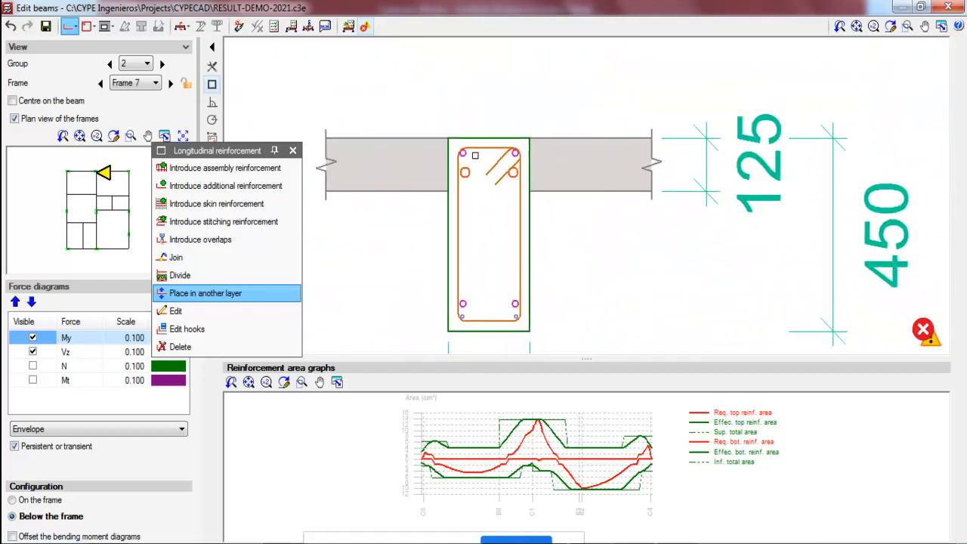
pyautogui.scroll(-2, 581, 113)
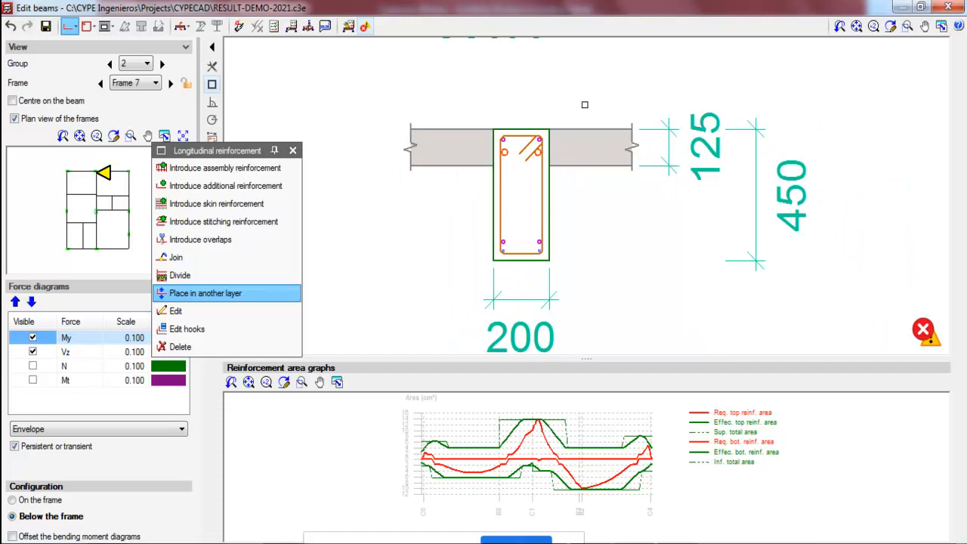
pyautogui.click(349, 27)
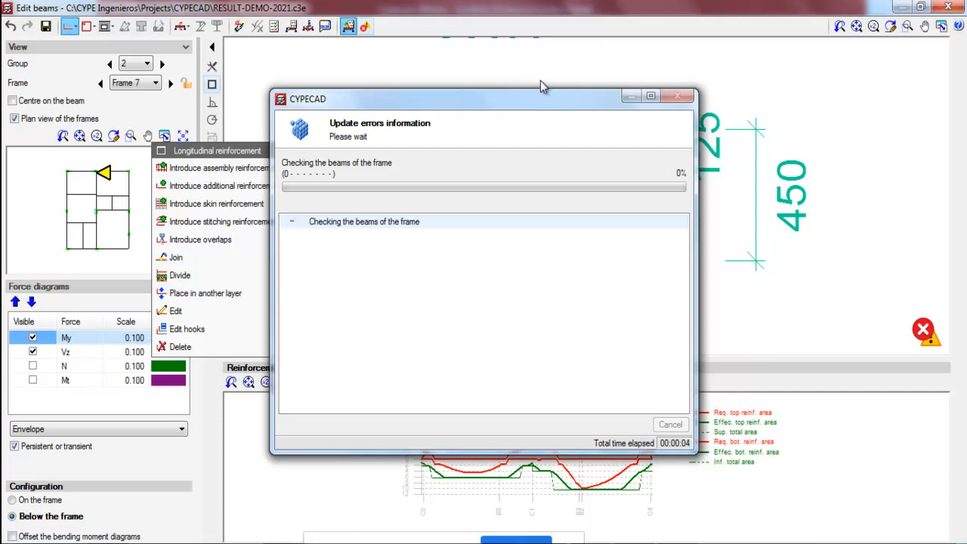
pyautogui.scroll(-1, 654, 126)
pyautogui.scroll(3, 692, 112)
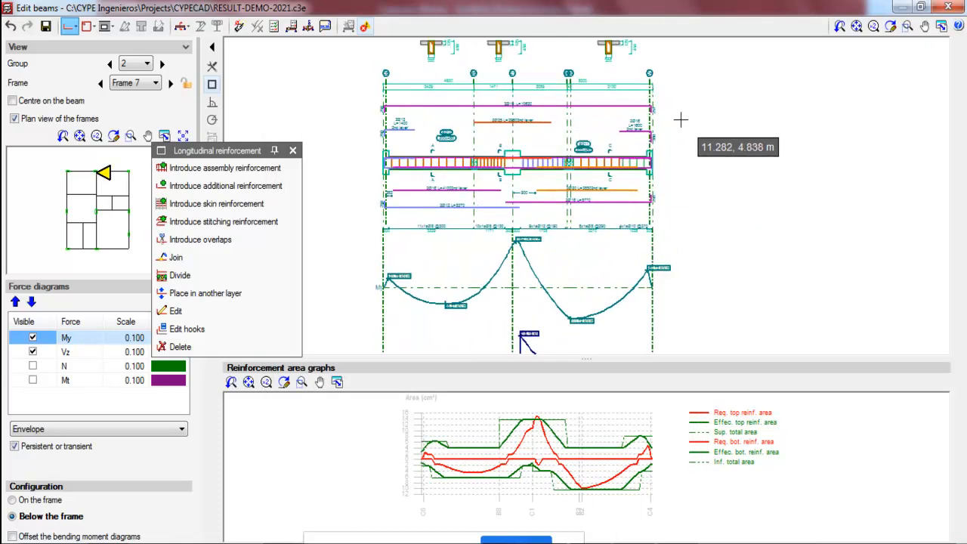
# - Open the U.L.S. and S.L.S. checks of the C6–C1 beam and review the resistance checks for its top reinforcement near C6
pyautogui.scroll(-1, 760, 145)
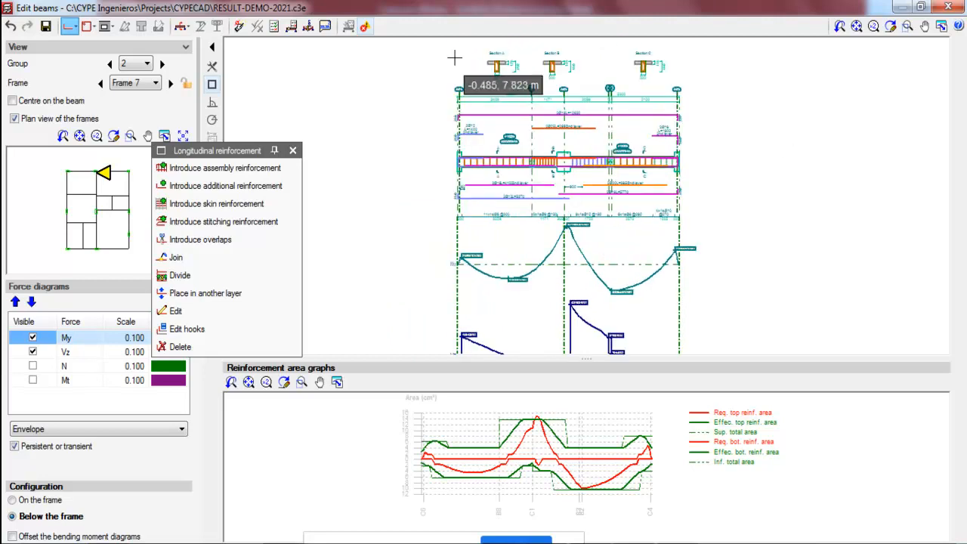
pyautogui.scroll(1, 431, 58)
pyautogui.scroll(-1, 682, 187)
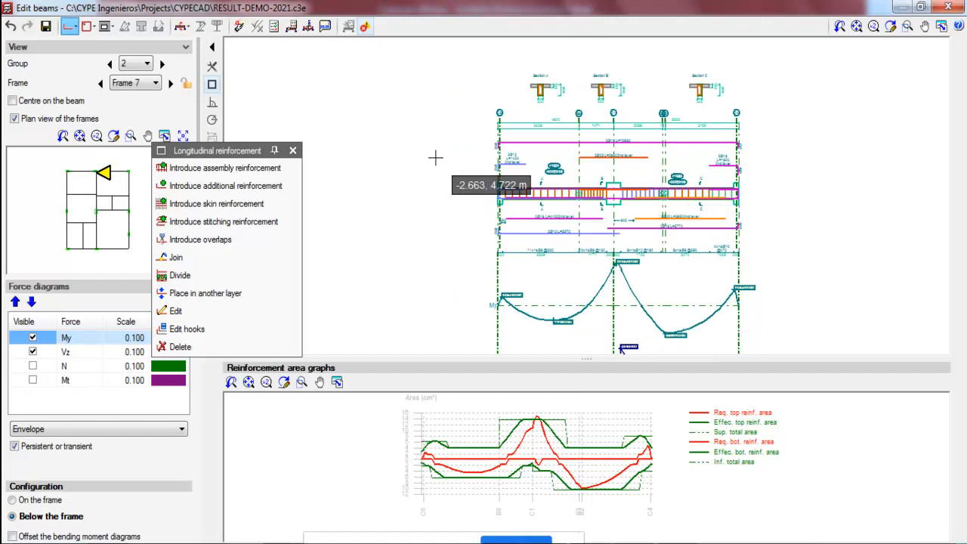
pyautogui.scroll(-1, 460, 159)
pyautogui.scroll(1, 709, 170)
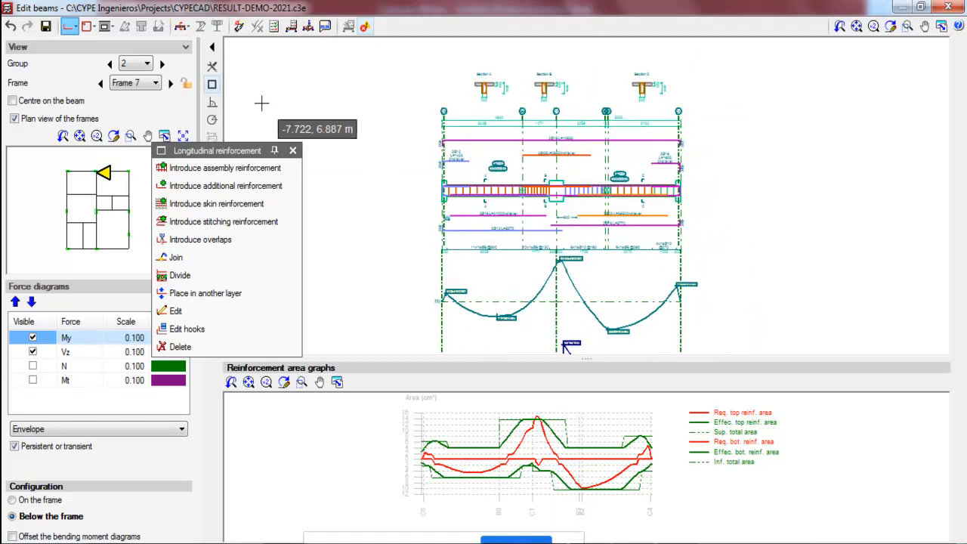
pyautogui.click(275, 33)
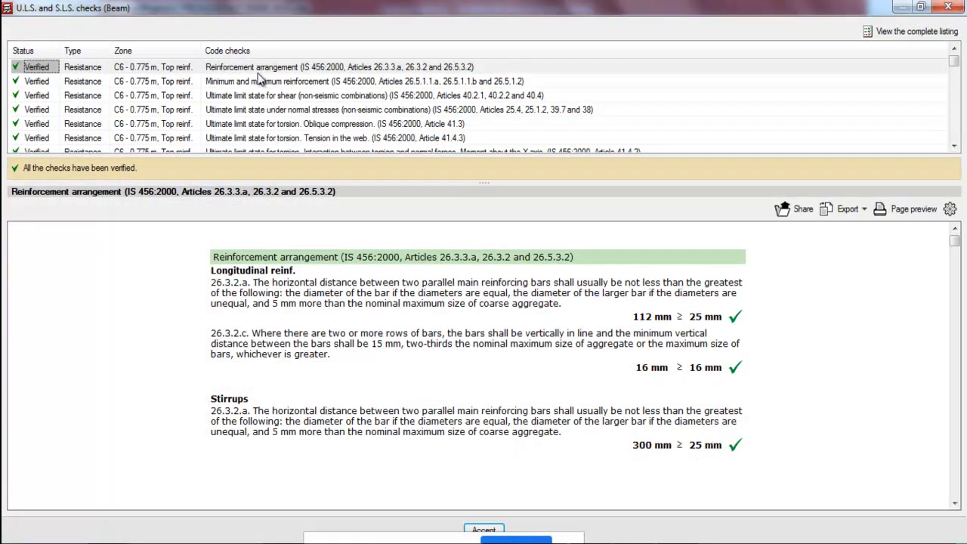
pyautogui.click(261, 82)
pyautogui.click(266, 95)
pyautogui.click(263, 109)
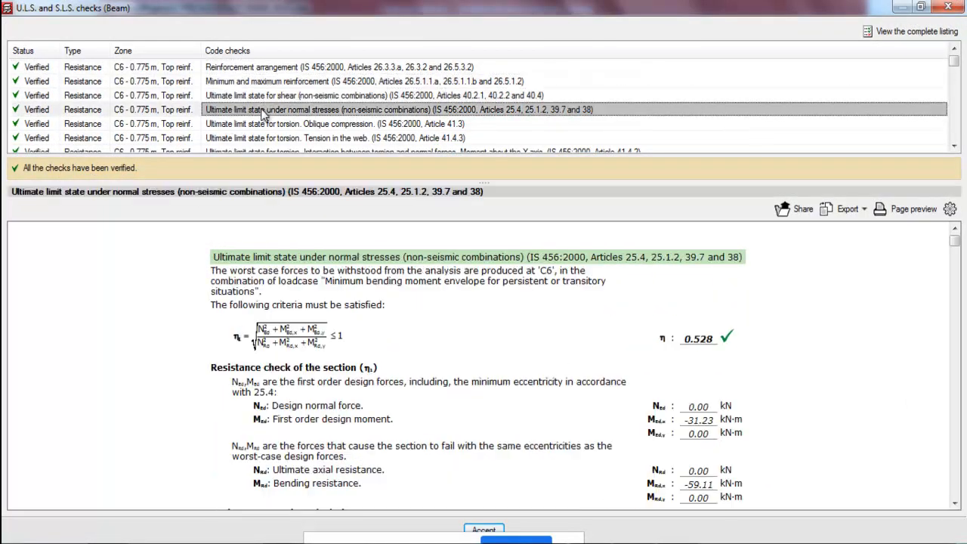
pyautogui.click(257, 95)
pyautogui.click(265, 81)
pyautogui.click(264, 68)
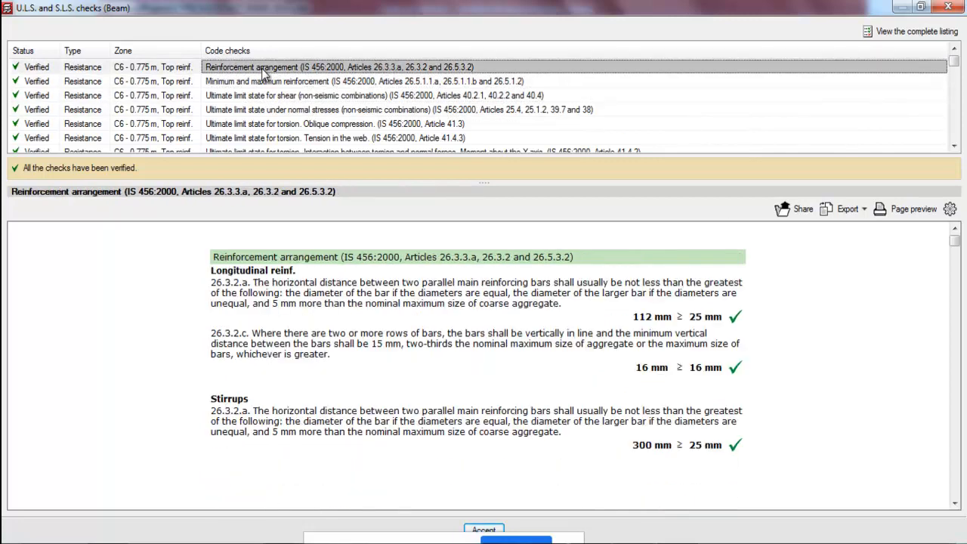
# - Find the entire-span cracking checks and review the crack width calculation for the top face
pyautogui.scroll(-10, 257, 73)
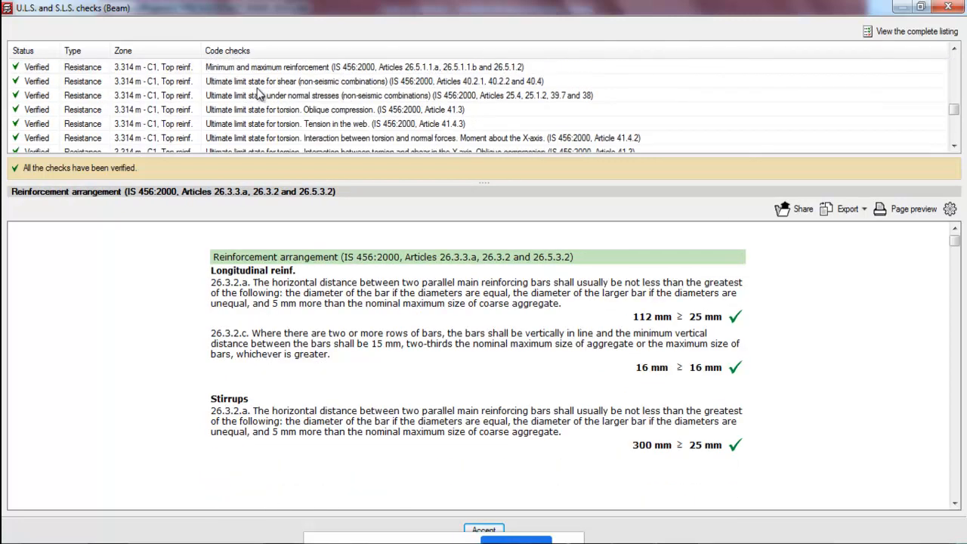
pyautogui.scroll(2, 296, 102)
pyautogui.scroll(-1, 291, 109)
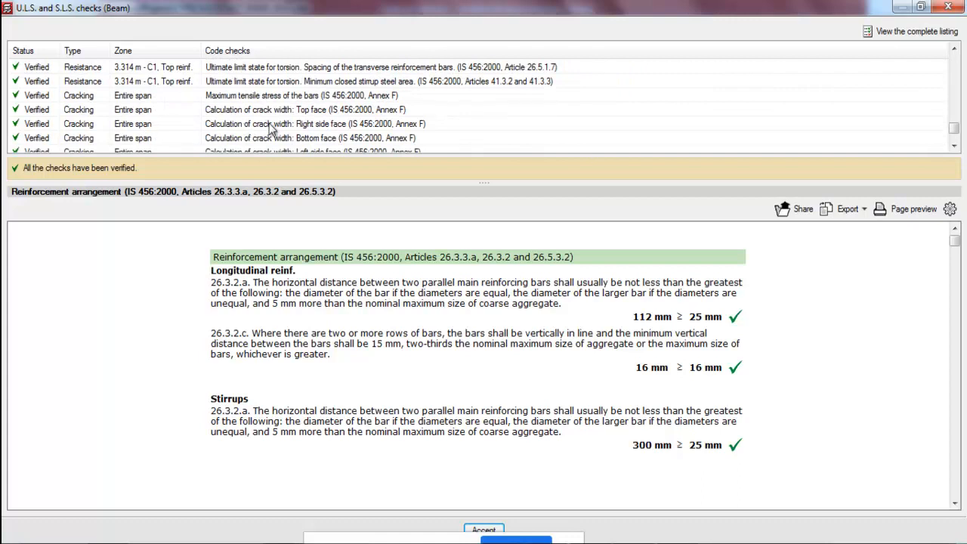
pyautogui.click(305, 111)
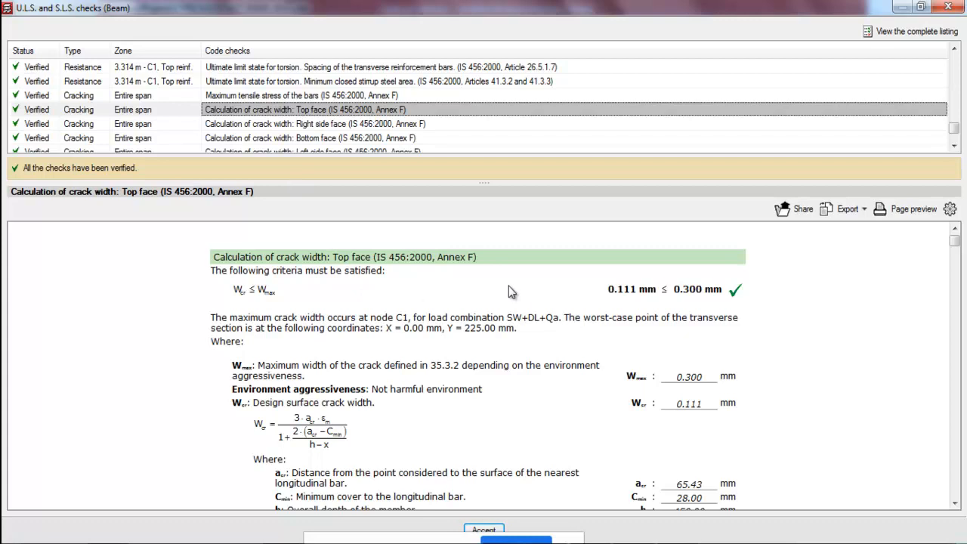
pyautogui.scroll(-5, 506, 296)
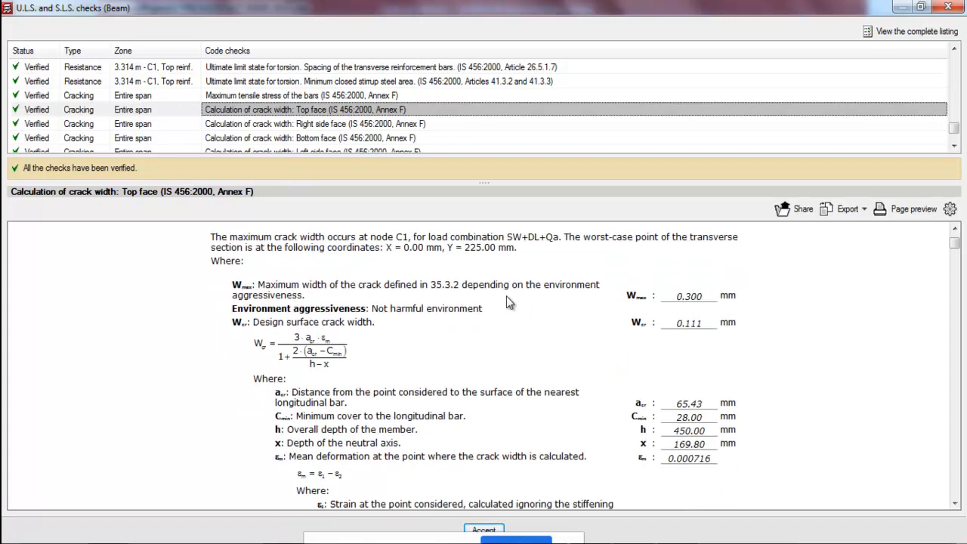
pyautogui.scroll(3, 532, 310)
pyautogui.scroll(2, 400, 234)
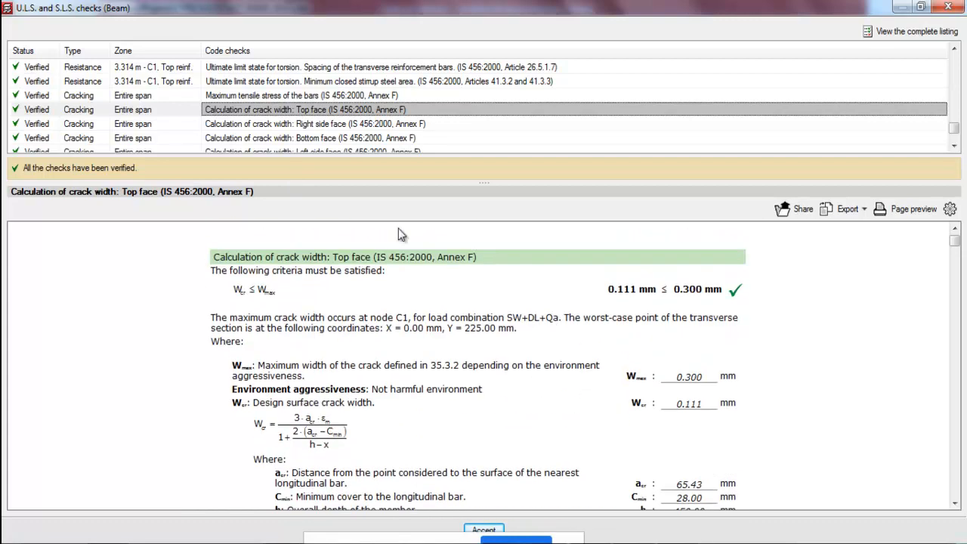
# - Review the total long term deflection and the active deflection as of 3 months for load combination "Characteristic"
pyautogui.scroll(-1, 335, 140)
pyautogui.click(329, 123)
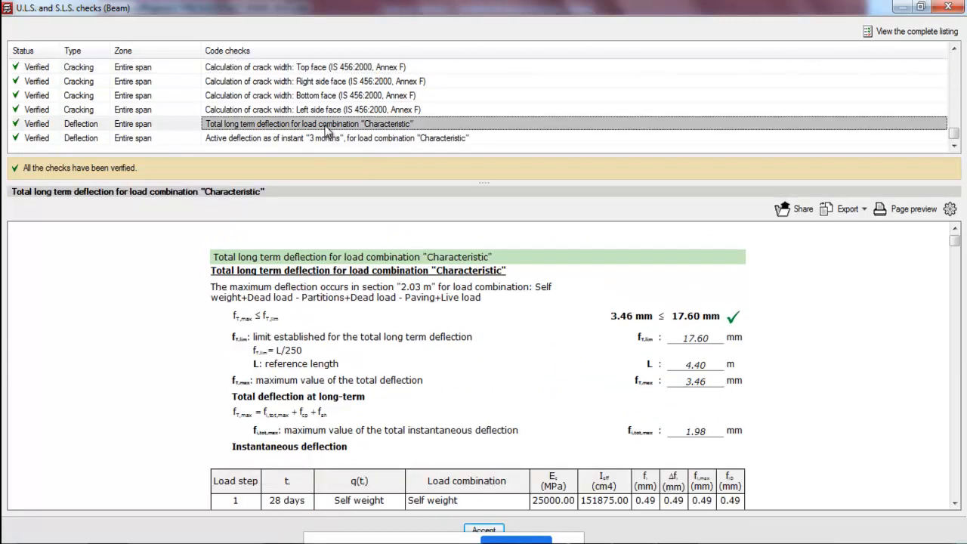
pyautogui.scroll(-10, 558, 370)
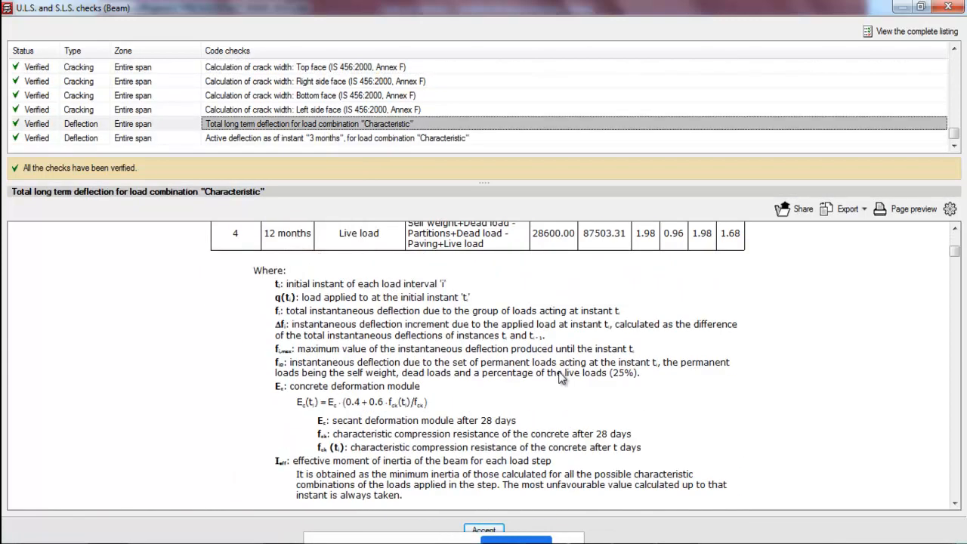
pyautogui.click(295, 140)
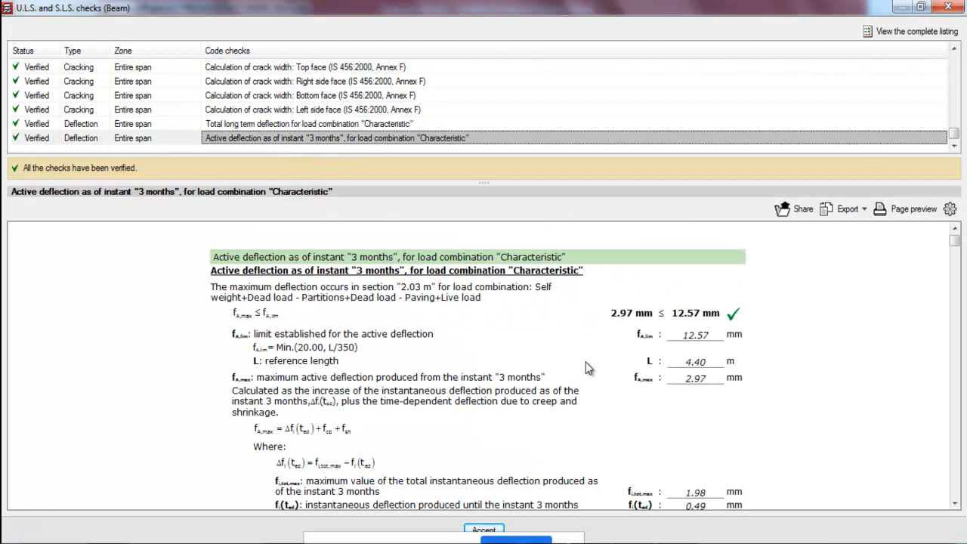
pyautogui.scroll(-5, 574, 370)
pyautogui.scroll(4, 557, 366)
pyautogui.hotkey('ctrl', 'shift', 'w')
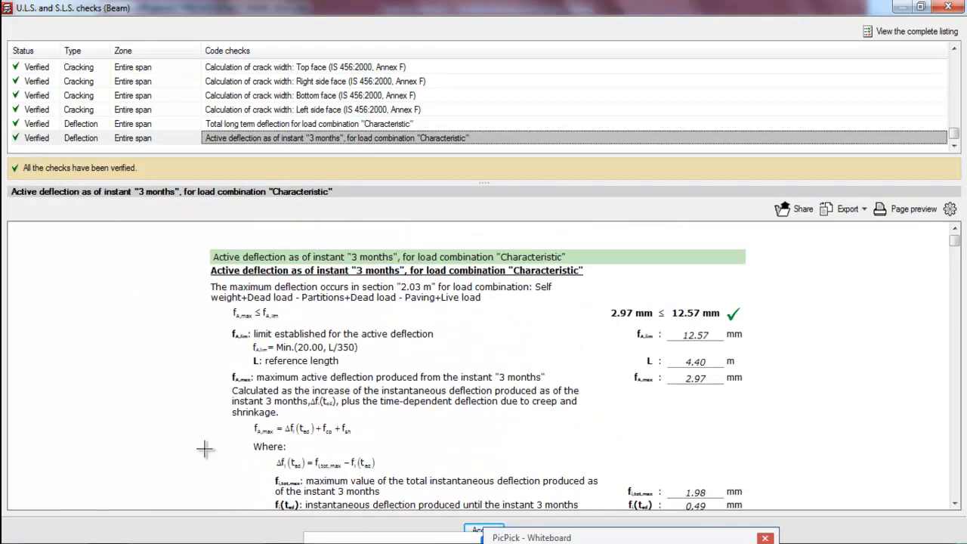
pyautogui.moveTo(112, 123); pyautogui.dragTo(86, 166)
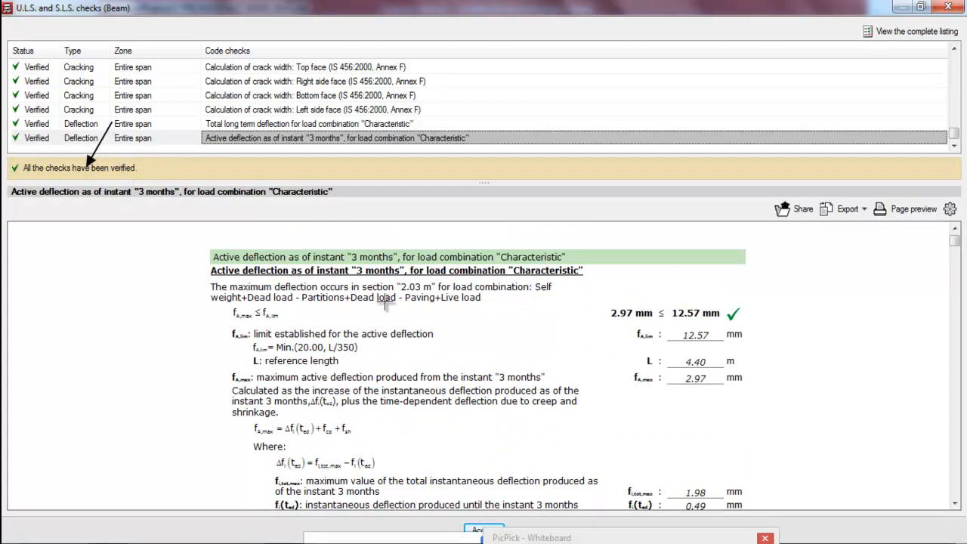
pyautogui.press('Escape')
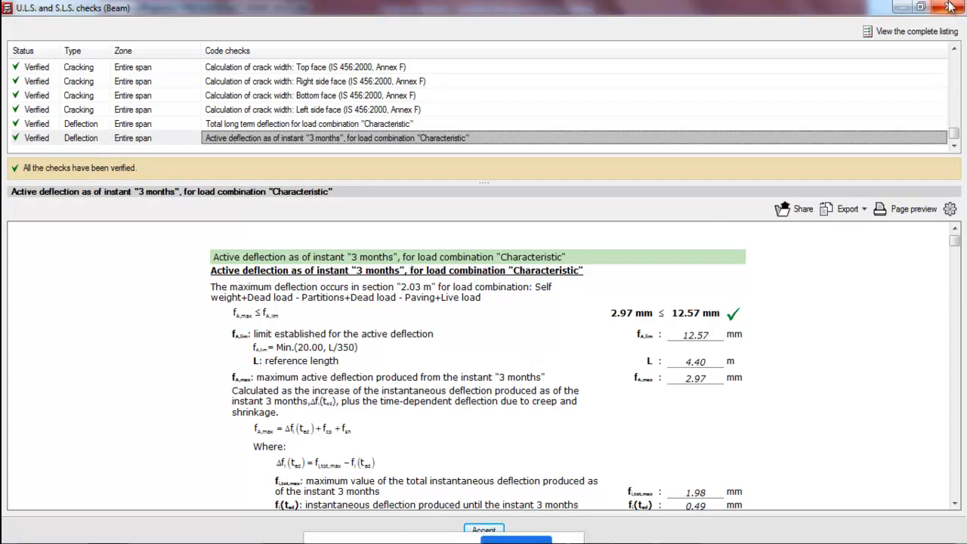
# - Look through the complete listing of the beam's code checks and its available export formats, and close the listing
pyautogui.click(914, 34)
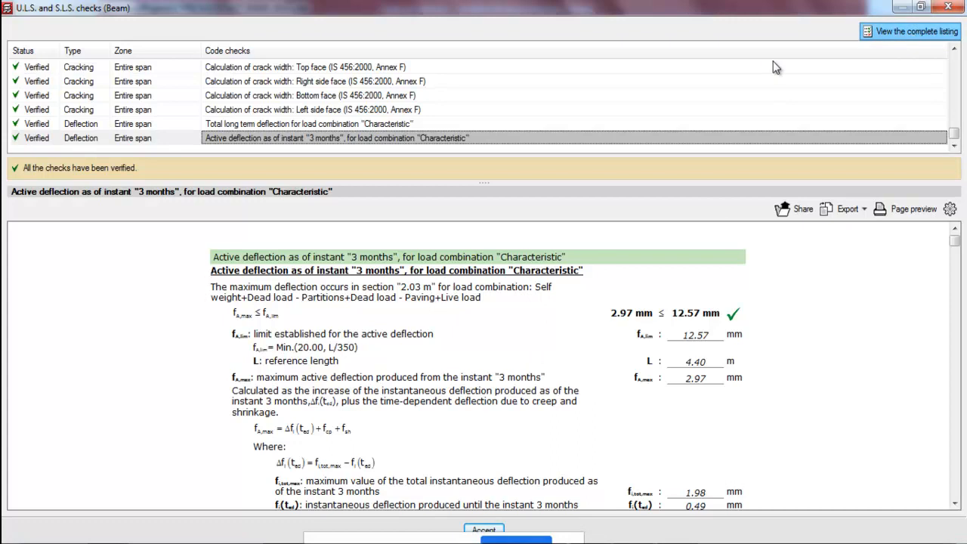
pyautogui.scroll(-10, 596, 151)
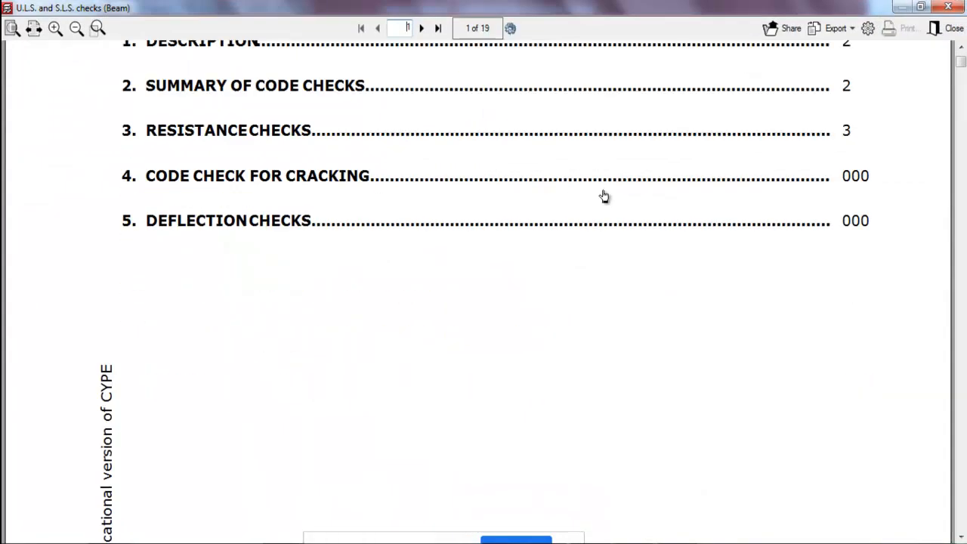
pyautogui.scroll(-10, 680, 302)
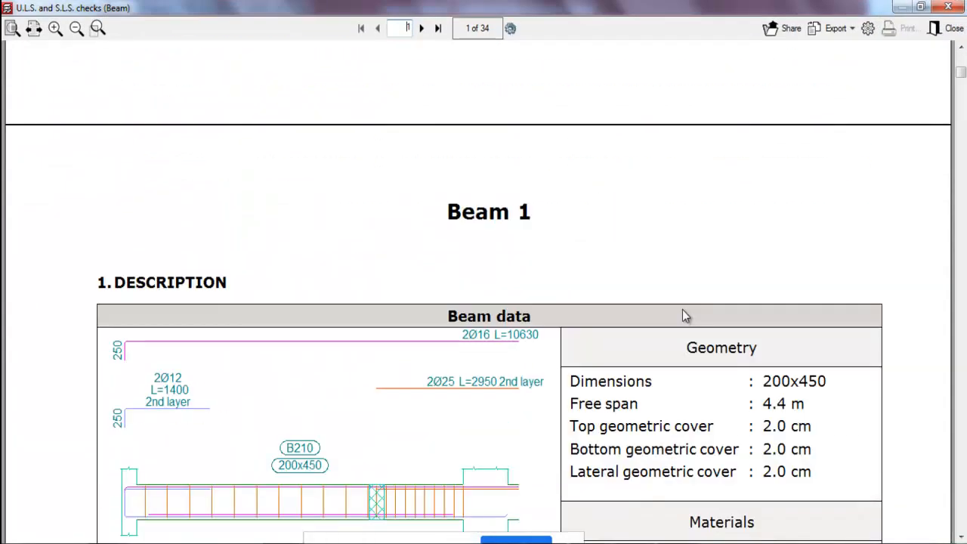
pyautogui.scroll(-12, 703, 328)
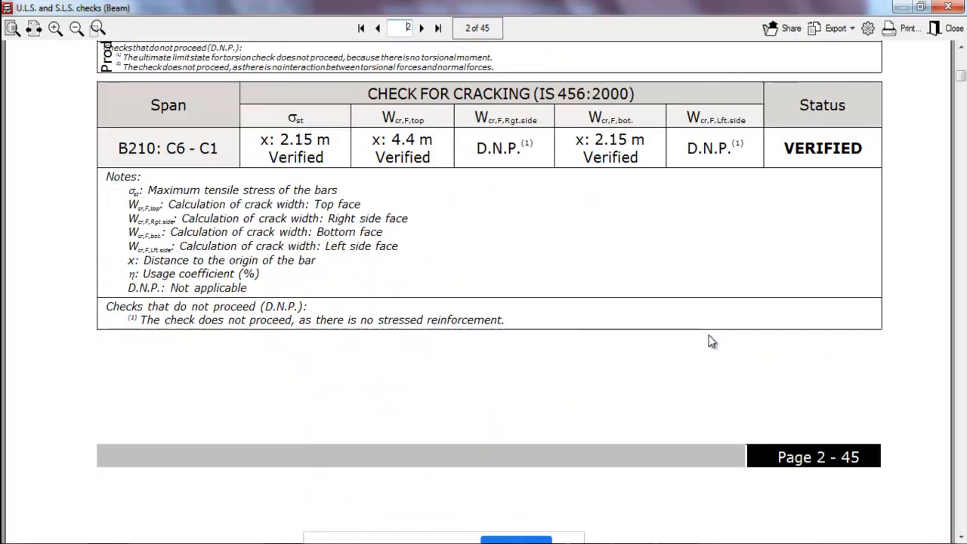
pyautogui.scroll(-3, 731, 345)
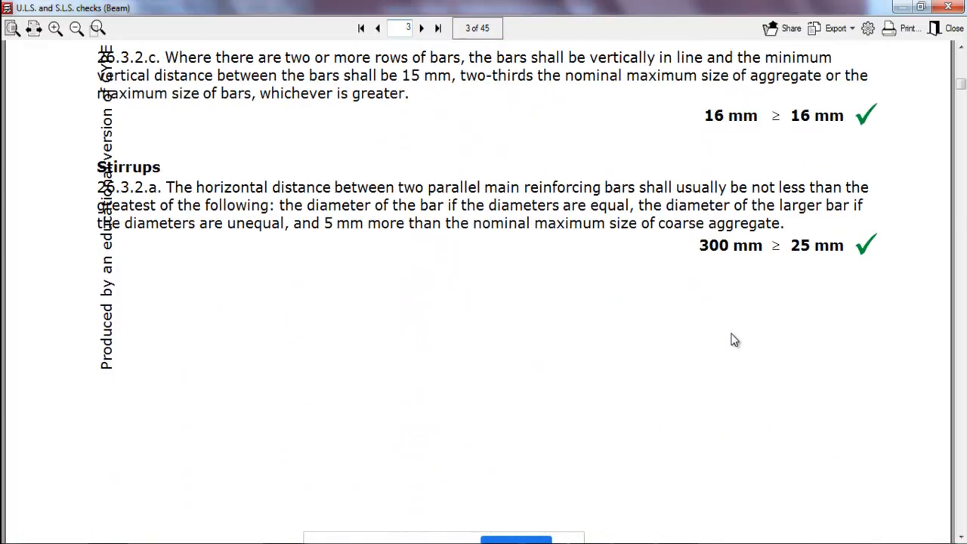
pyautogui.click(837, 30)
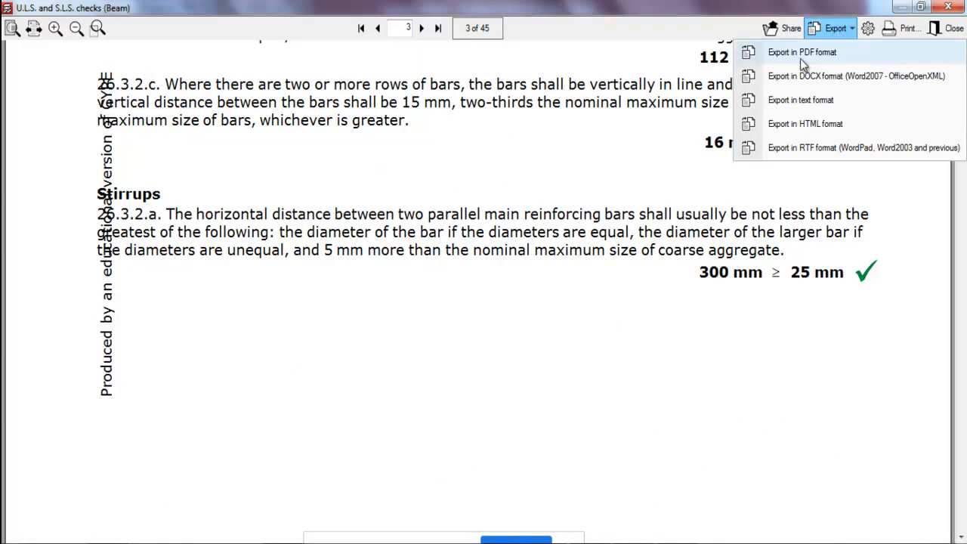
pyautogui.click(714, 321)
pyautogui.click(953, 28)
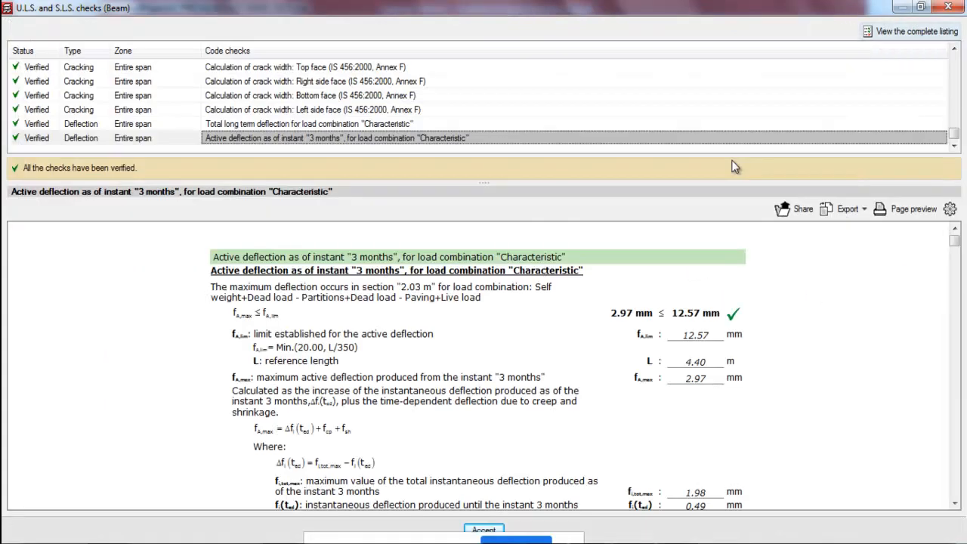
# - Close the beam checks, the longitudinal reinforcement tools and the beam editor to return to the Floor 1 plan
pyautogui.click(948, 7)
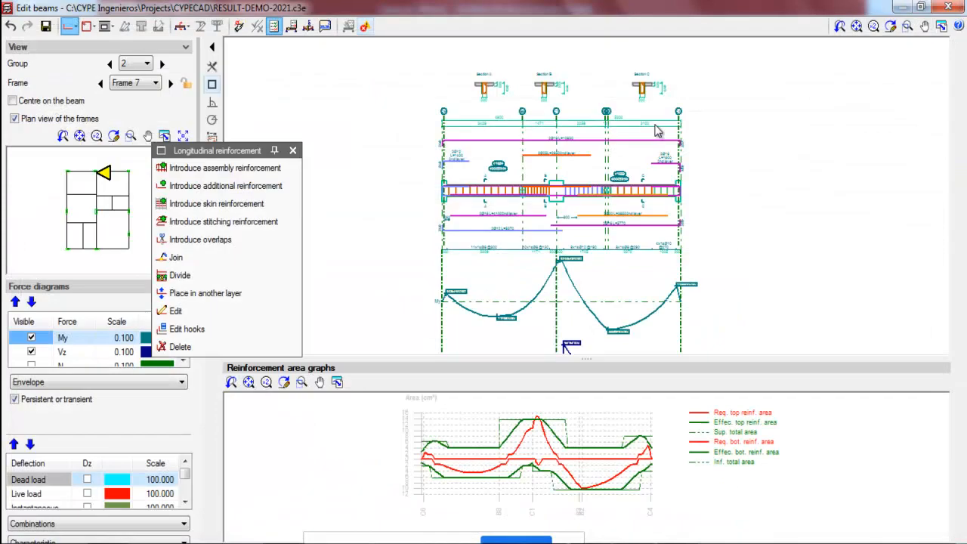
pyautogui.click(293, 151)
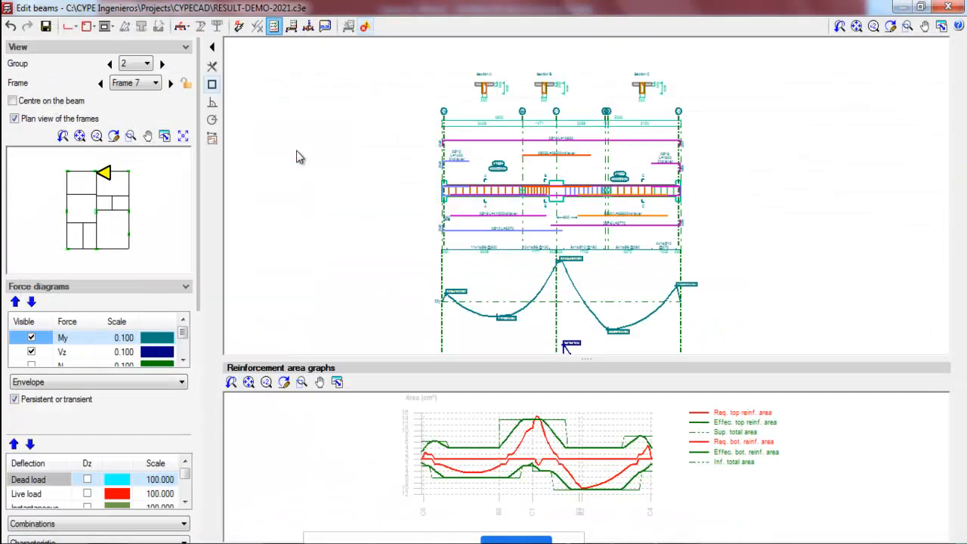
pyautogui.click(949, 7)
pyautogui.click(416, 309)
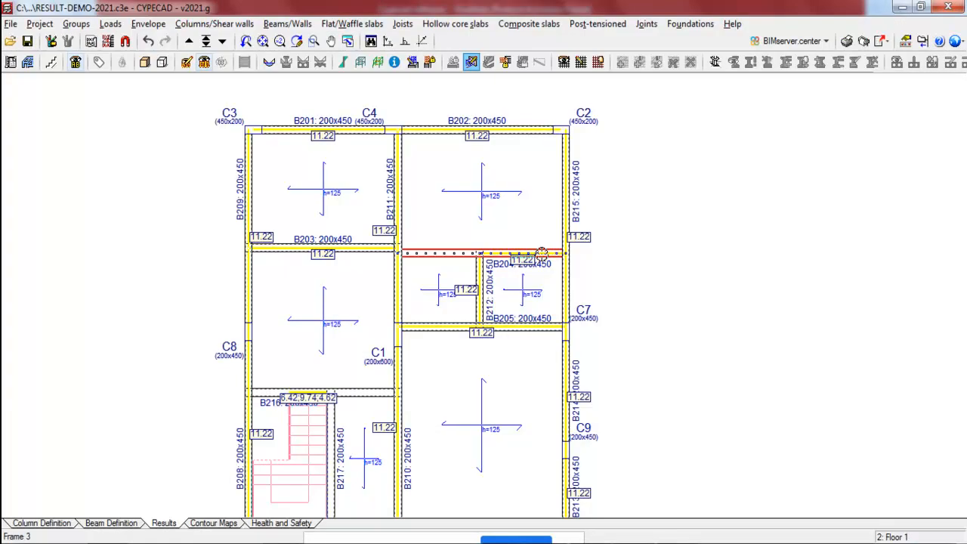
# - Open the detail drawings of the staircase between C8 and C5 on the Floor 1 plan
pyautogui.scroll(-2, 468, 144)
pyautogui.scroll(4, 363, 430)
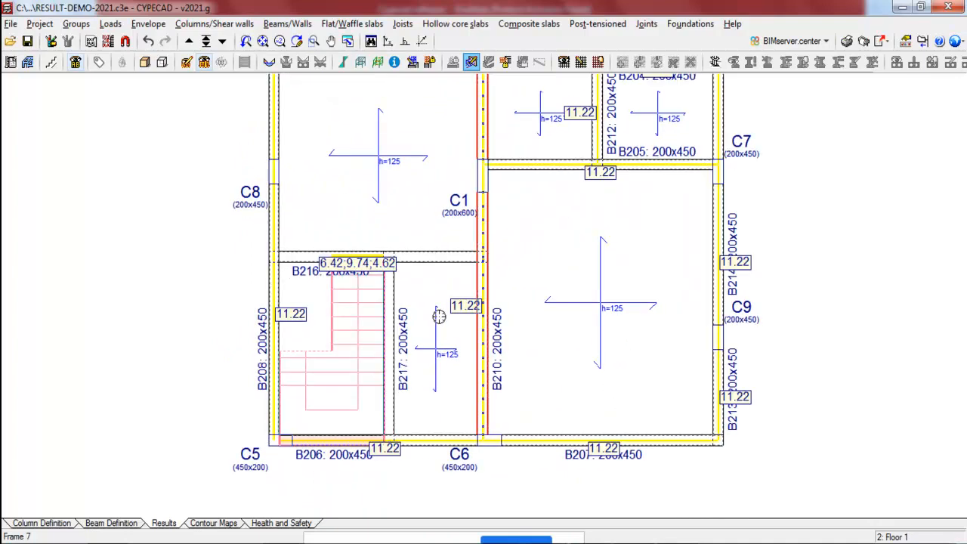
pyautogui.scroll(1, 428, 316)
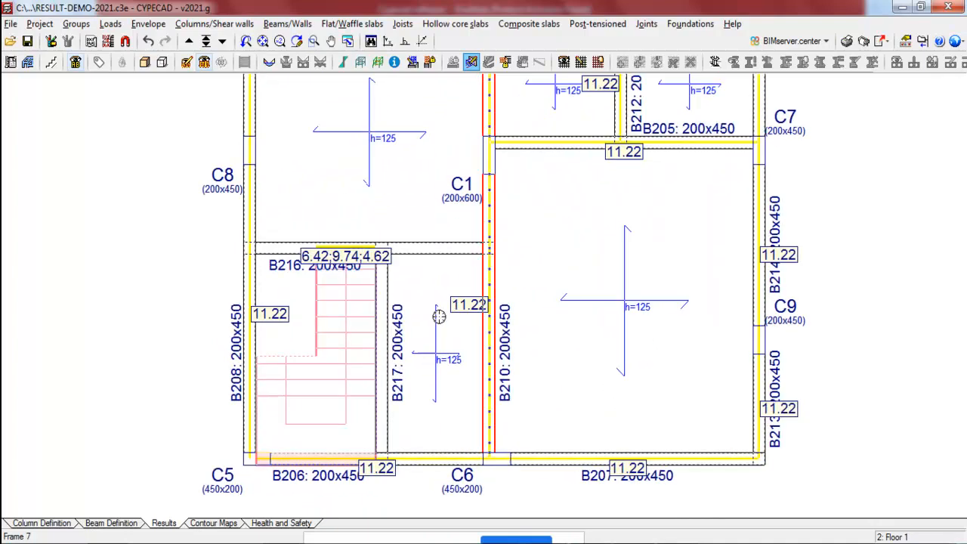
pyautogui.click(51, 62)
pyautogui.click(36, 194)
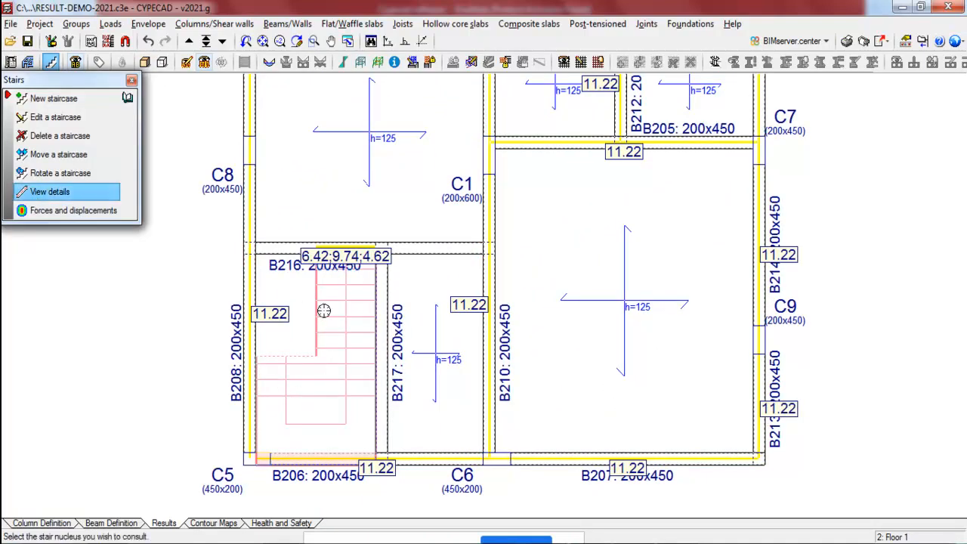
pyautogui.click(324, 317)
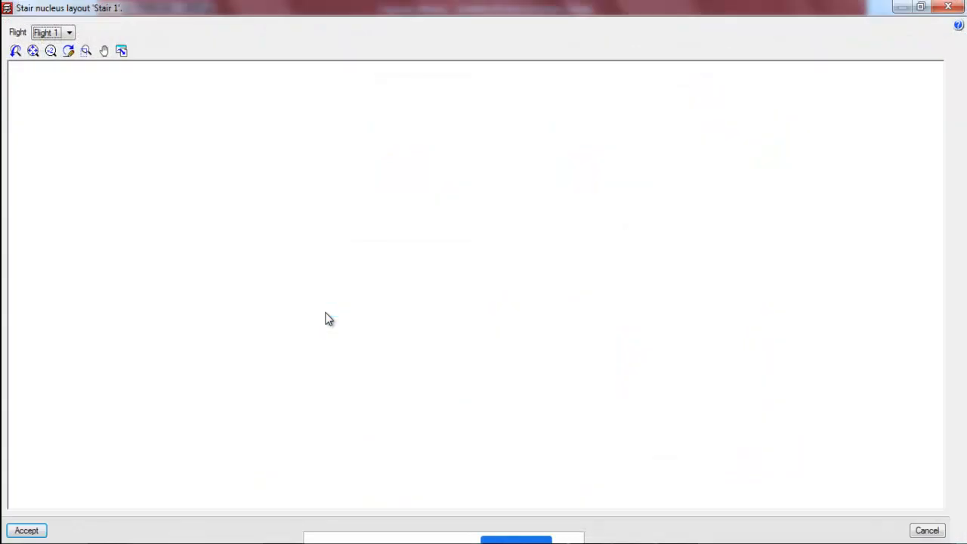
# - Examine the reinforcement and dimensions of Section C-C and the other sections in the Flight 1 stair drawings
pyautogui.scroll(5, 481, 108)
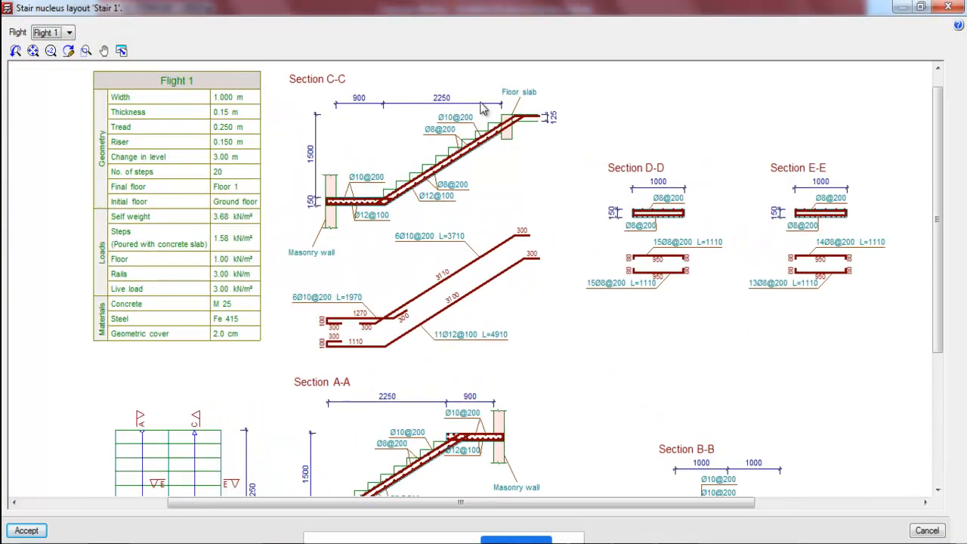
pyautogui.scroll(2, 481, 108)
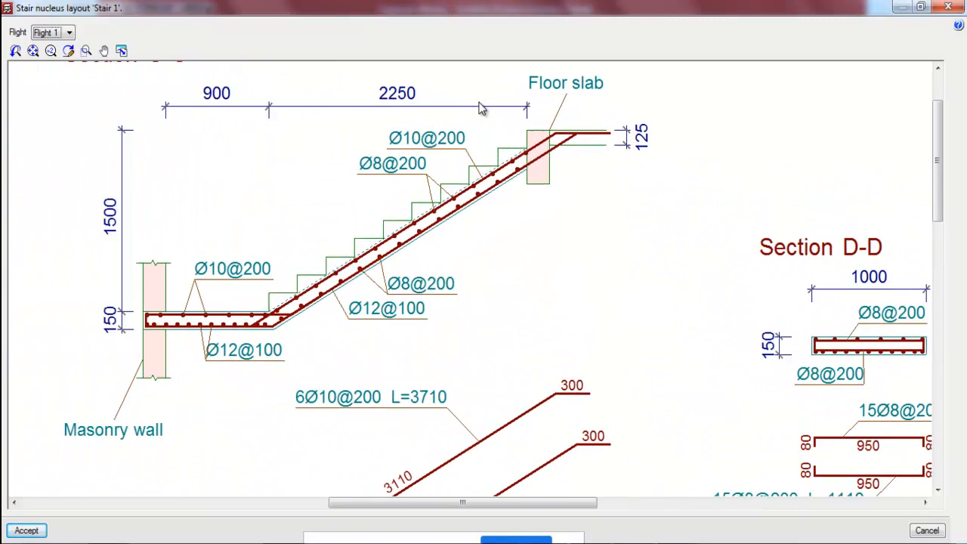
pyautogui.scroll(1, 440, 264)
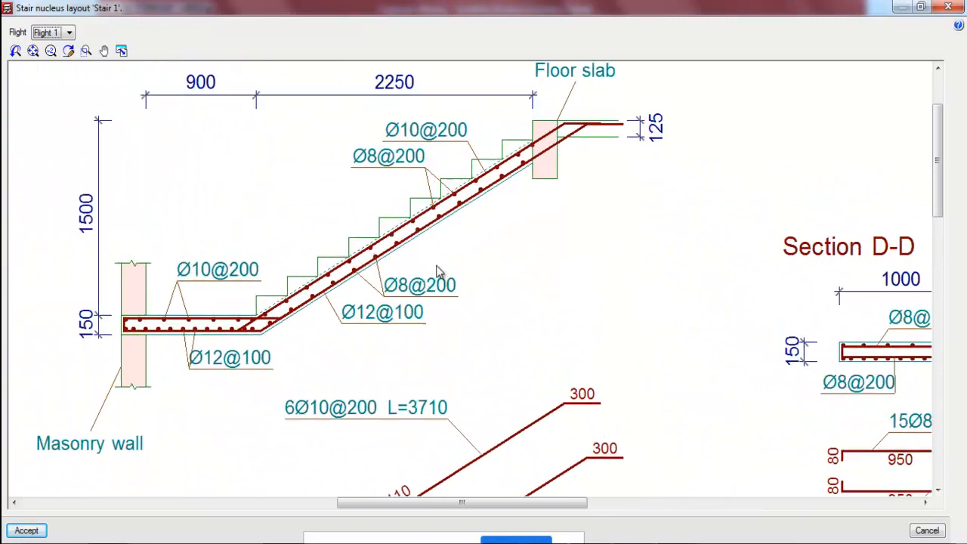
pyautogui.scroll(-1, 414, 195)
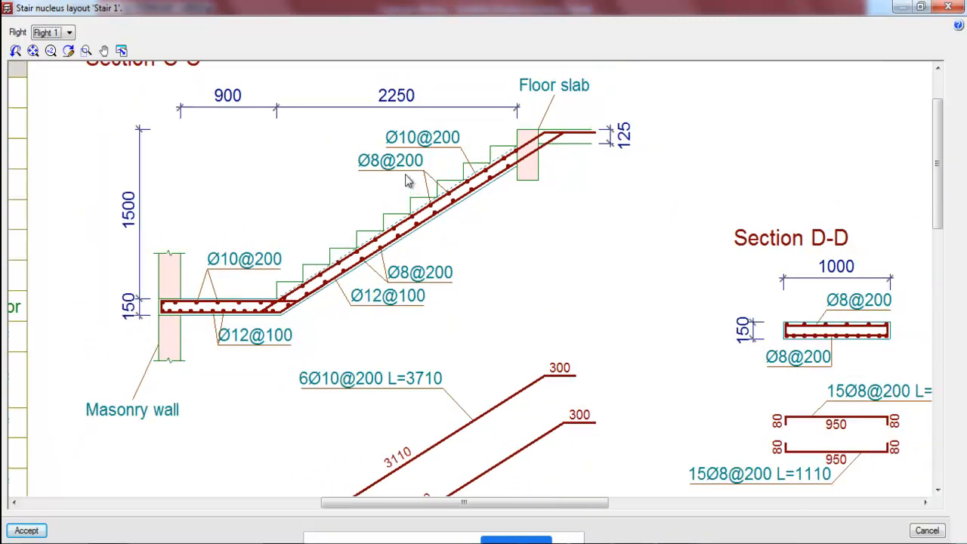
pyautogui.scroll(2, 407, 172)
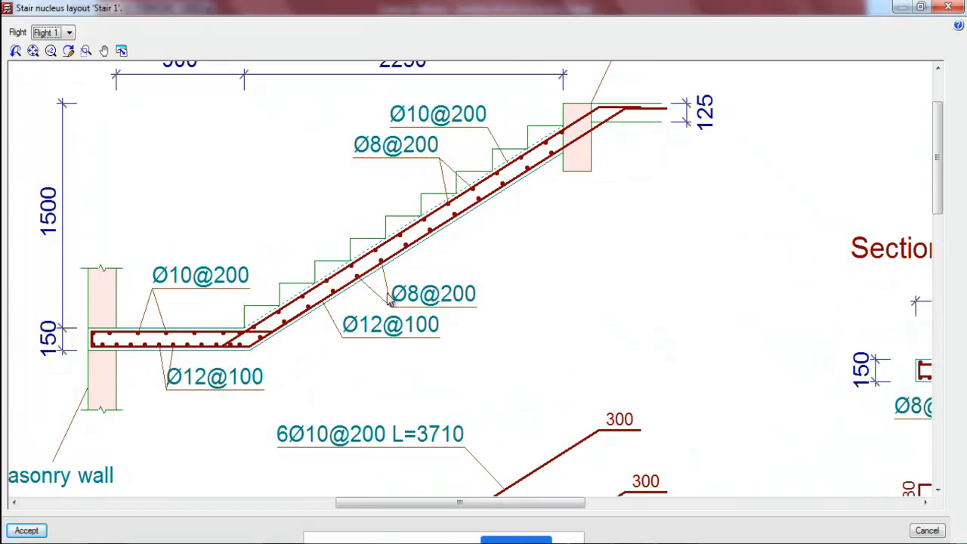
pyautogui.scroll(-2, 396, 234)
pyautogui.scroll(-4, 408, 366)
pyautogui.scroll(1, 409, 393)
pyautogui.scroll(1, 640, 172)
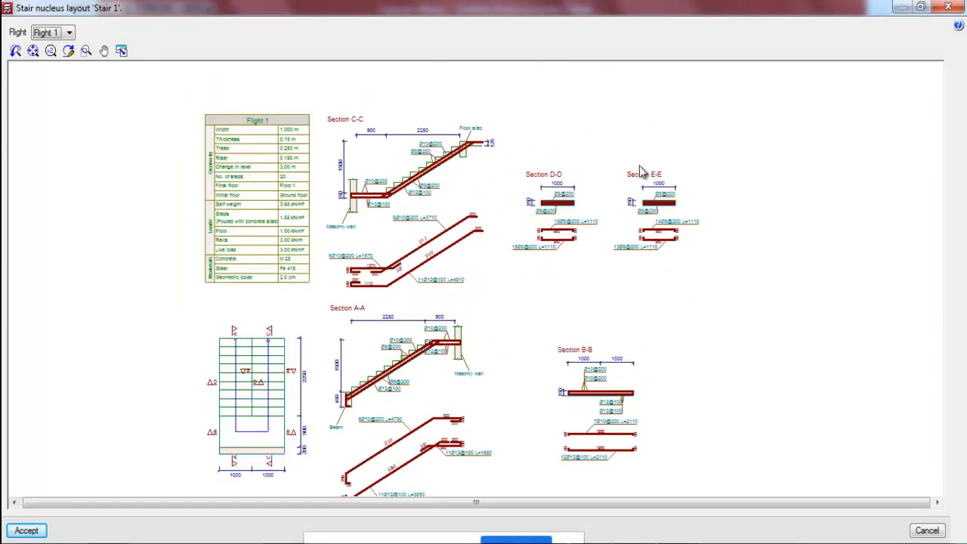
# - Save the present stair view to the Desktop as stair.dwg in AutoCAD DWG format, showing it with the associated program
pyautogui.click(122, 51)
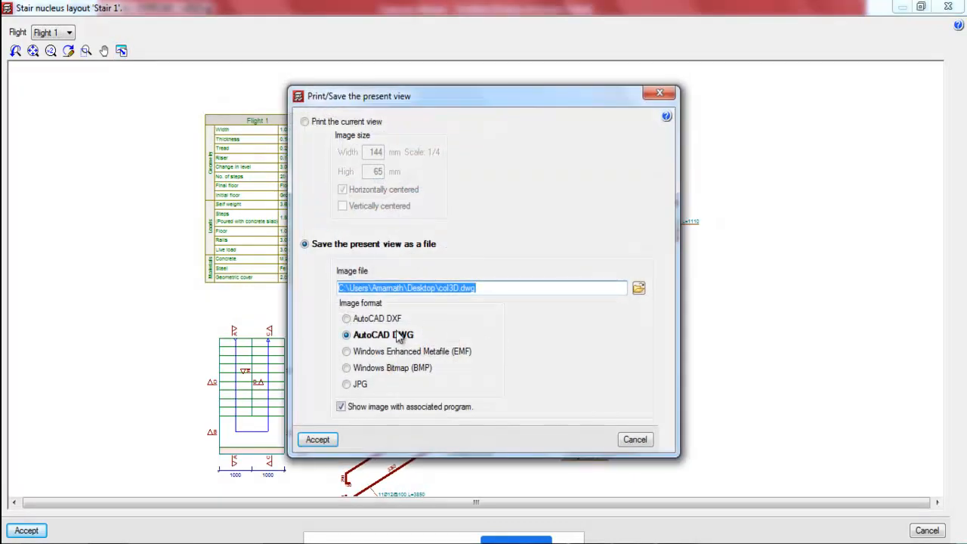
pyautogui.click(457, 290)
pyautogui.press('BackSpace')
pyautogui.press('BackSpace')
pyautogui.press('BackSpace')
pyautogui.press('BackSpace')
pyautogui.press('BackSpace')
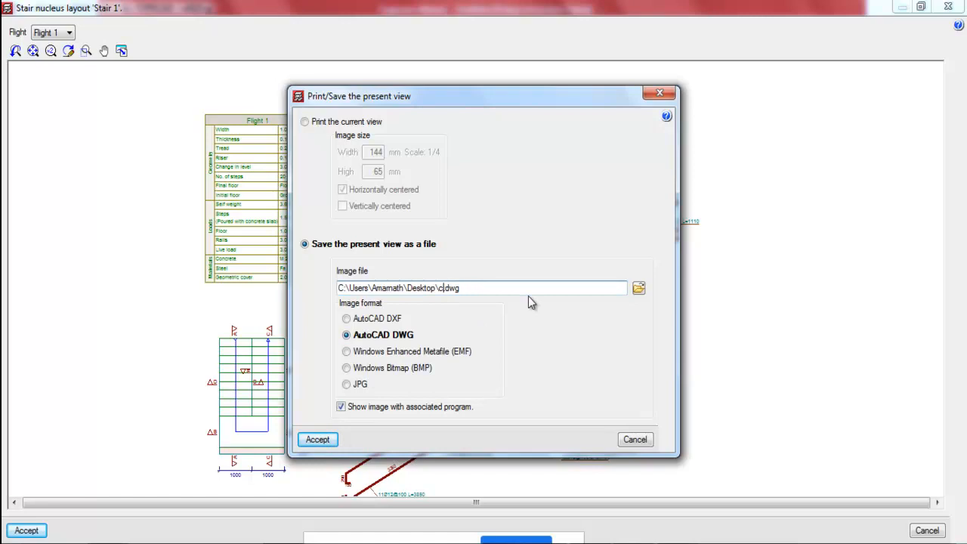
pyautogui.write('stair')
pyautogui.click(318, 440)
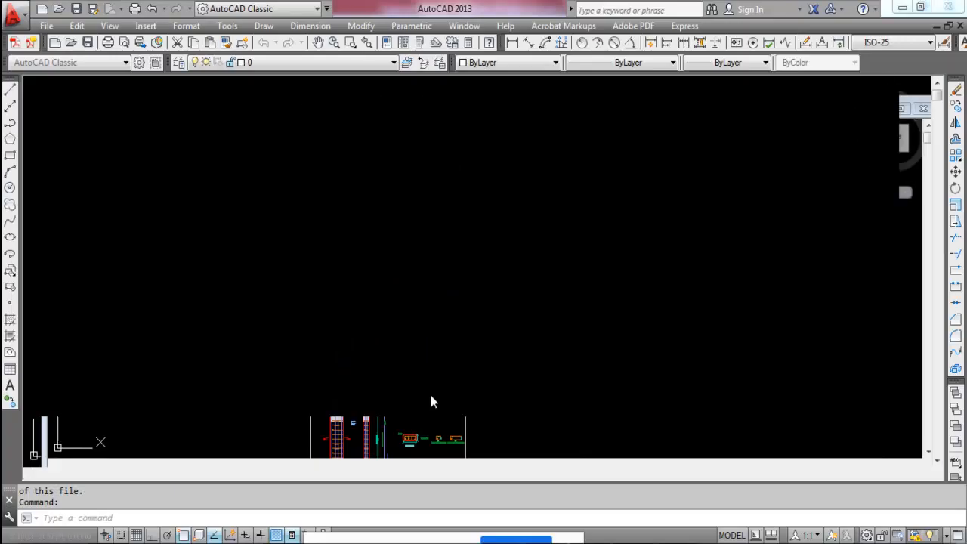
# - Inspect the exported stair.dwg in AutoCAD, checking the Flight 1 table and the reinforcement labels of Section C-C
pyautogui.scroll(-2, 506, 275)
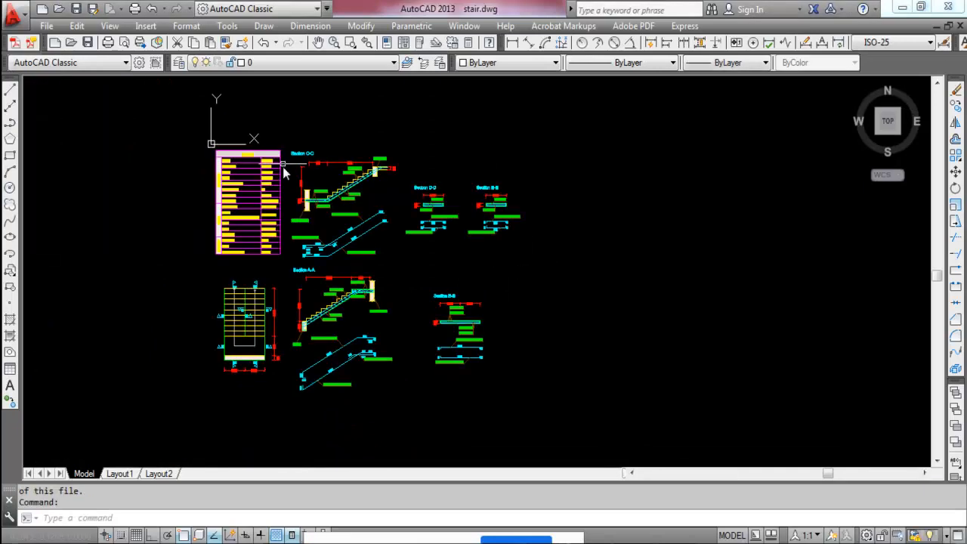
pyautogui.scroll(6, 278, 154)
pyautogui.scroll(3, 639, 312)
pyautogui.scroll(-3, 639, 310)
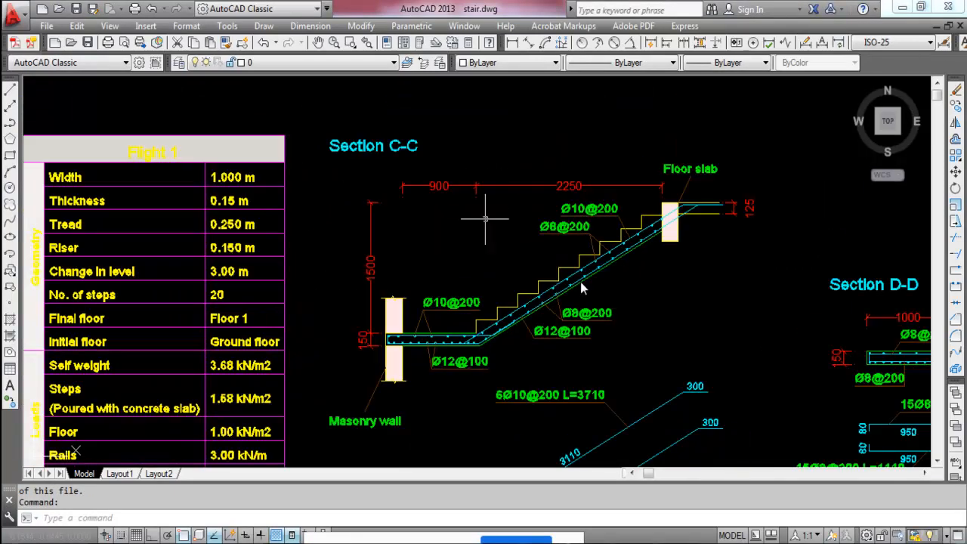
pyautogui.scroll(-2, 437, 260)
pyautogui.scroll(2, 438, 264)
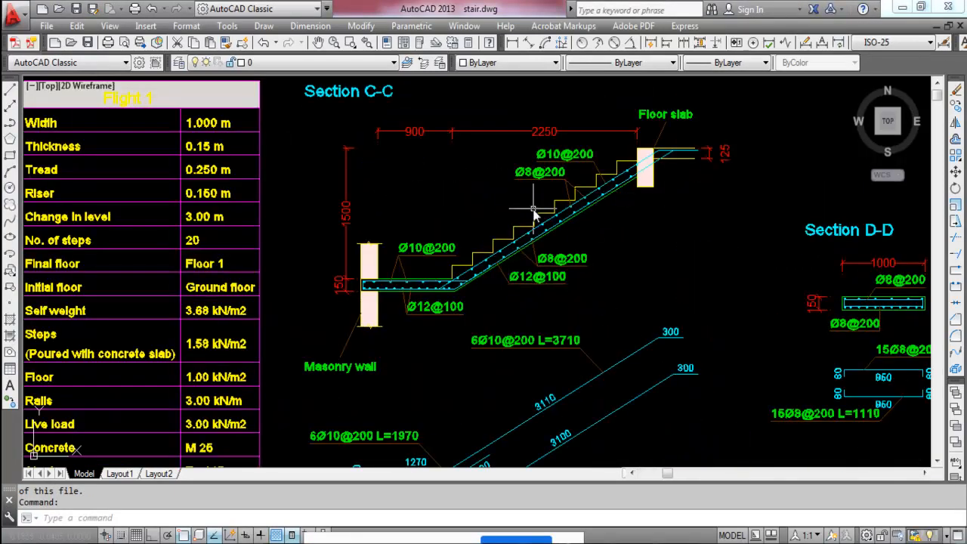
pyautogui.scroll(3, 532, 215)
pyautogui.scroll(-2, 404, 231)
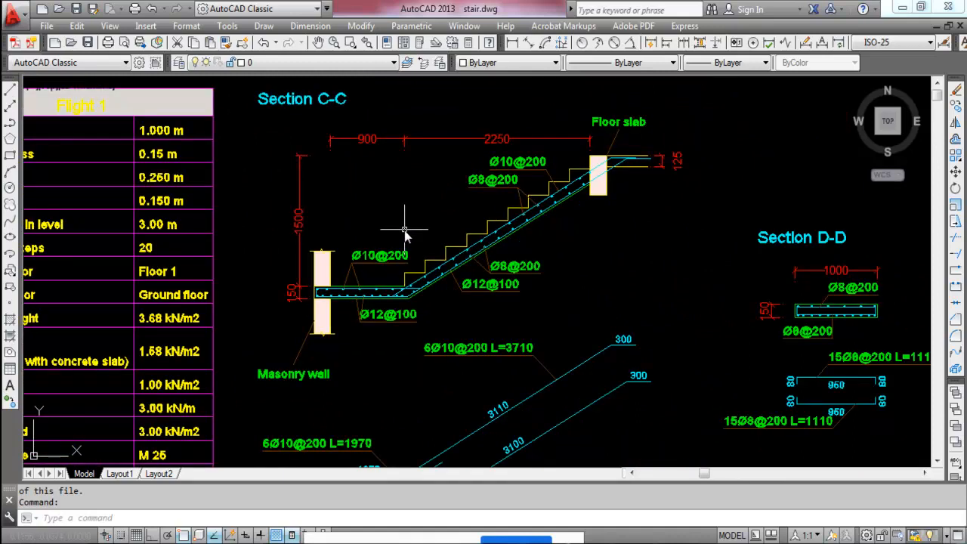
pyautogui.scroll(-2, 386, 167)
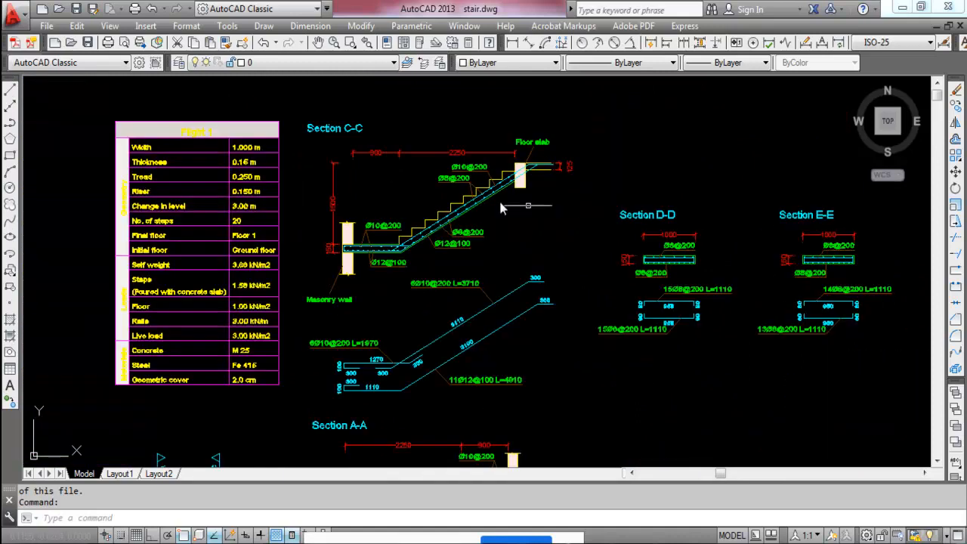
pyautogui.scroll(3, 439, 187)
pyautogui.scroll(-2, 444, 193)
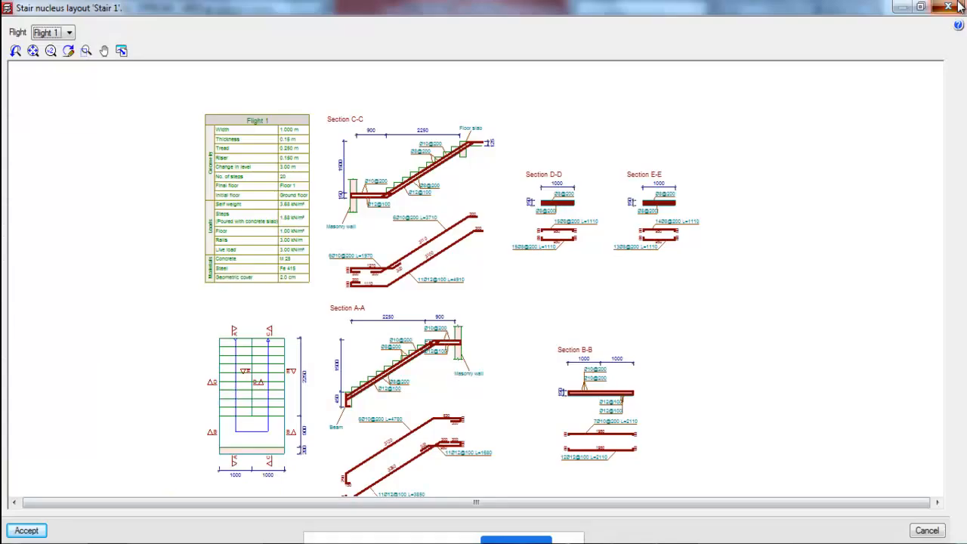
# - Close the stair layout in CYPECAD and go to the Basement group
pyautogui.click(953, 6)
pyautogui.scroll(-2, 402, 375)
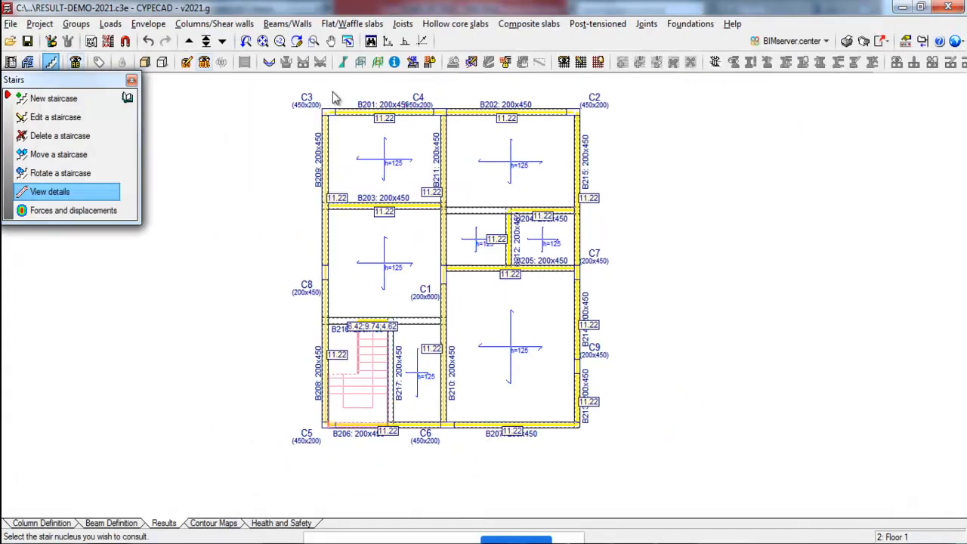
pyautogui.click(206, 43)
pyautogui.click(476, 379)
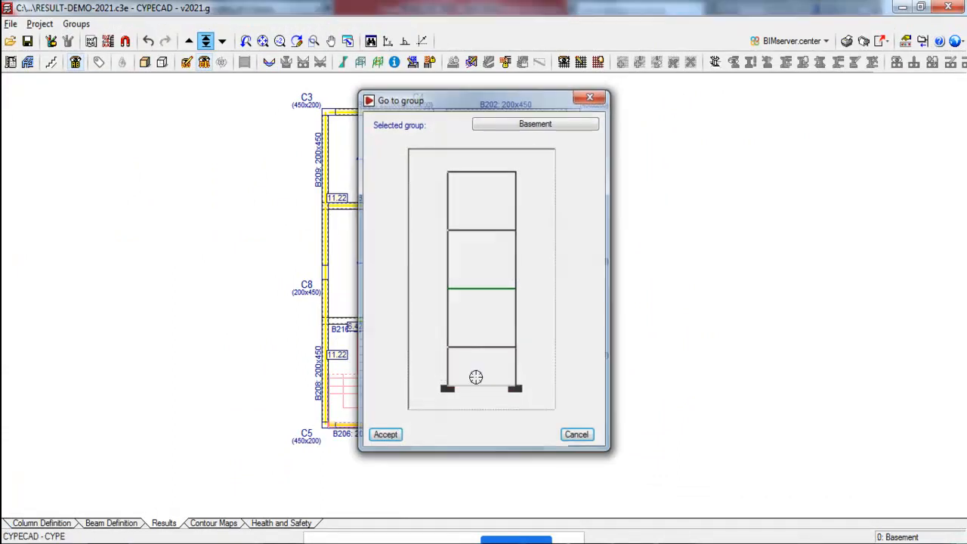
pyautogui.scroll(-1, 449, 309)
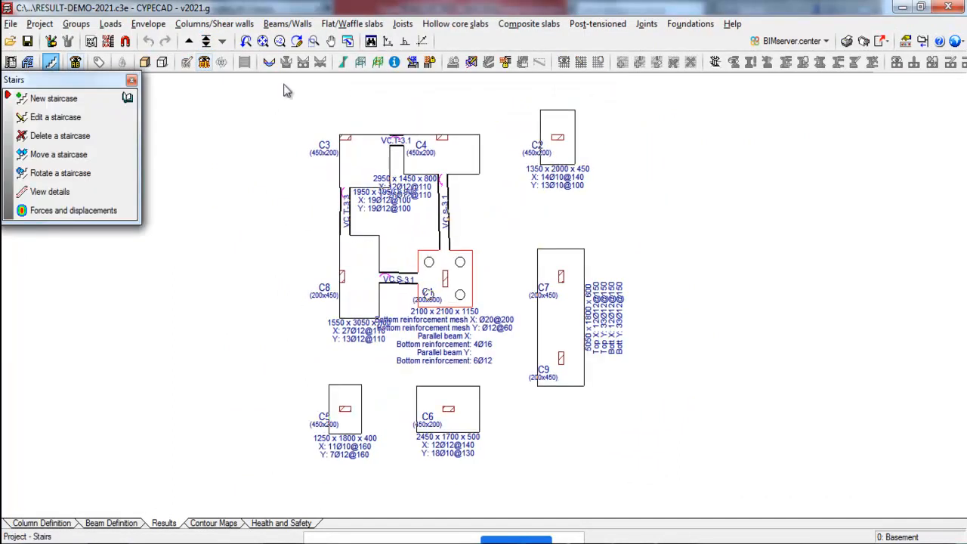
# - Delete all the footings and the pile cap under the columns of the Basement foundation plan
pyautogui.click(699, 25)
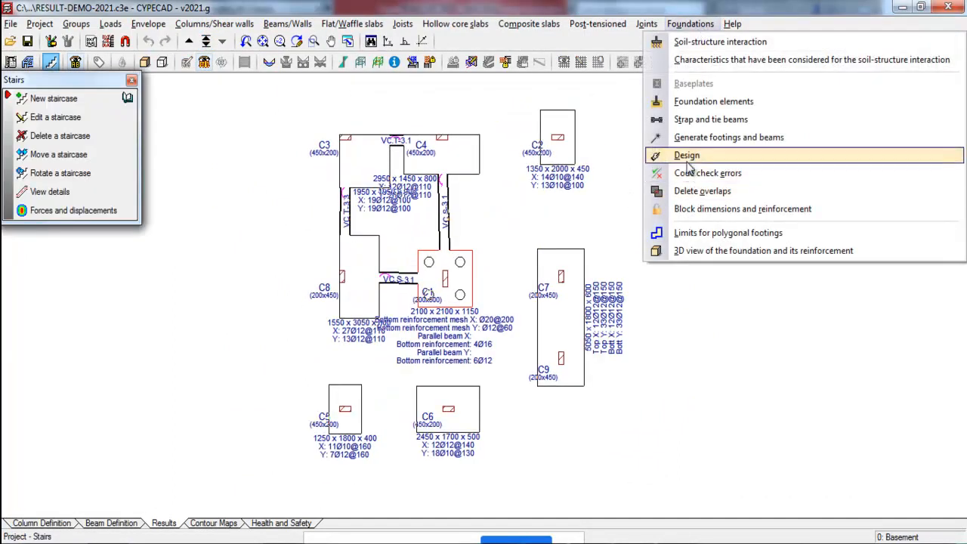
pyautogui.click(701, 101)
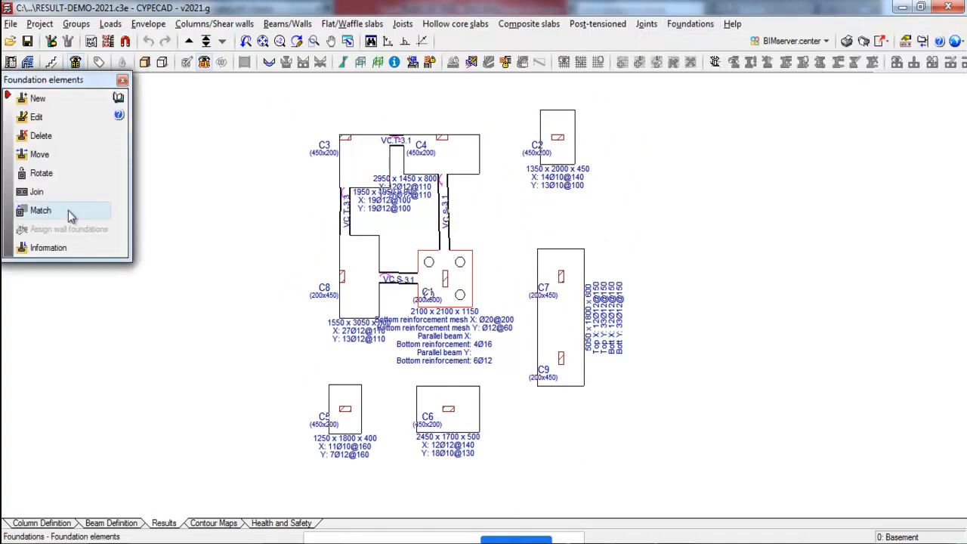
pyautogui.click(41, 135)
pyautogui.click(297, 88)
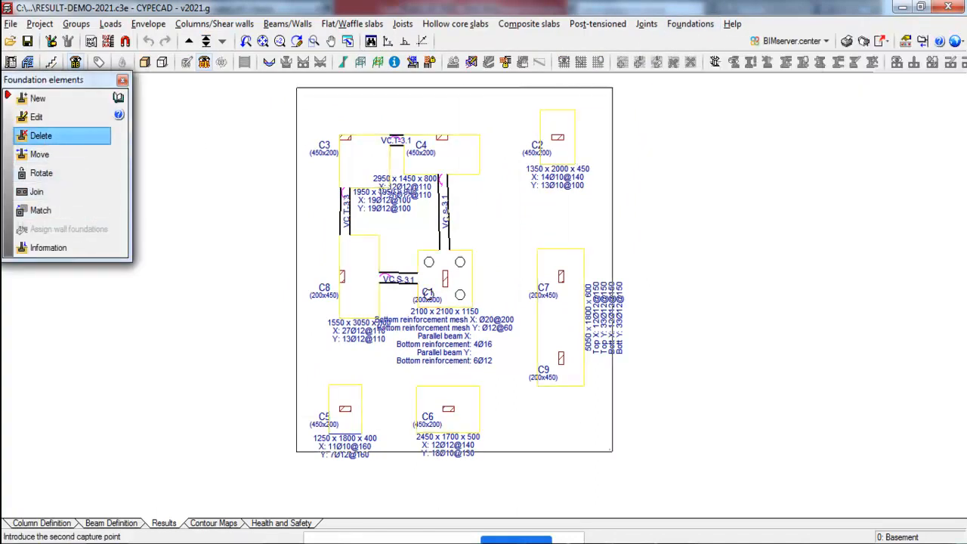
pyautogui.click(631, 471)
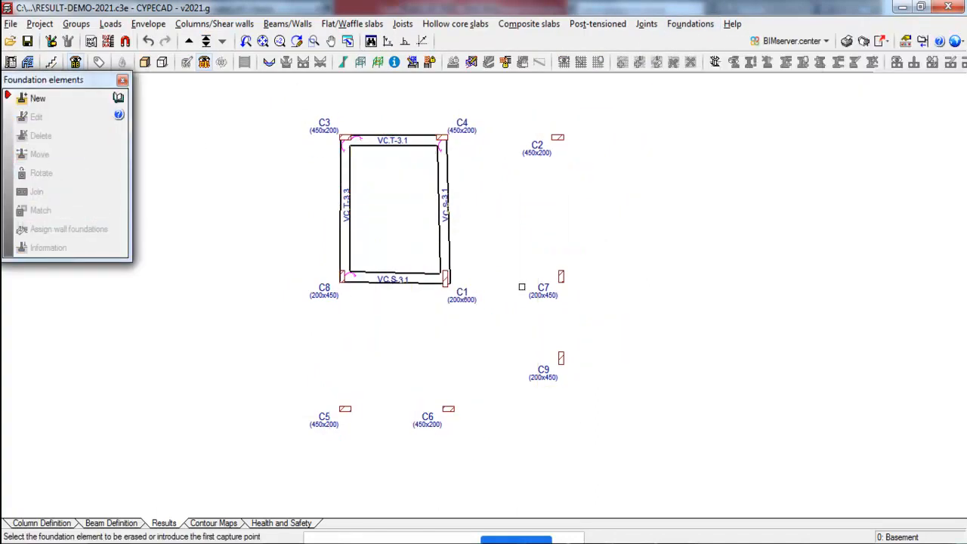
# - Delete all the strap and tie beams connecting columns C3, C4, C1 and C8, and close the beam tools
pyautogui.click(671, 26)
pyautogui.click(702, 126)
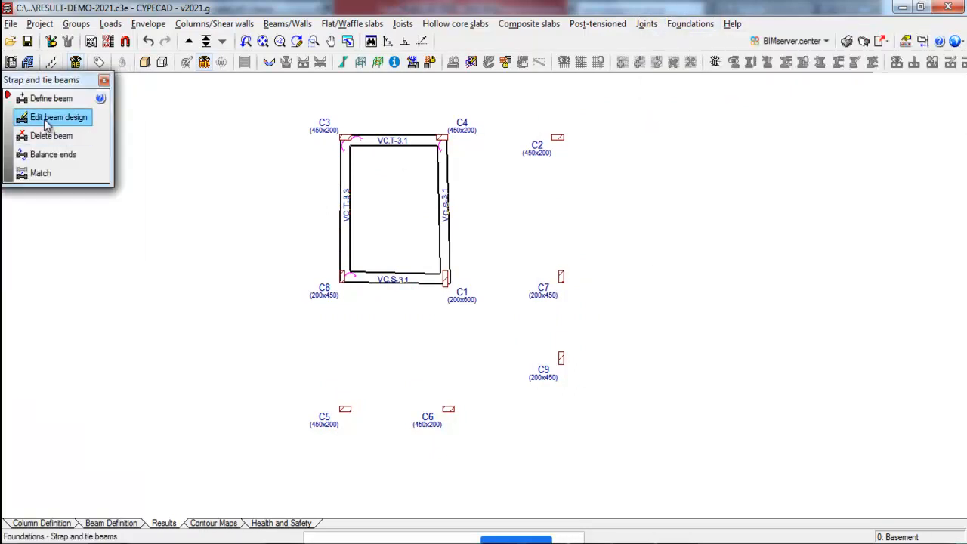
pyautogui.click(46, 135)
pyautogui.click(287, 98)
pyautogui.click(502, 319)
pyautogui.click(103, 79)
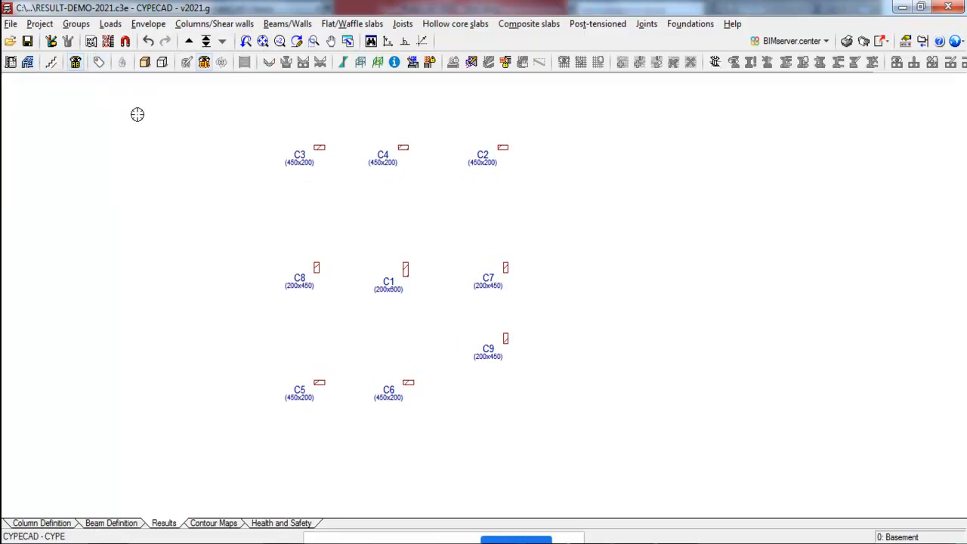
# - Start defining a new foundation element for single columns and look through the available footing types without changing the type
pyautogui.scroll(2, 496, 225)
pyautogui.click(689, 24)
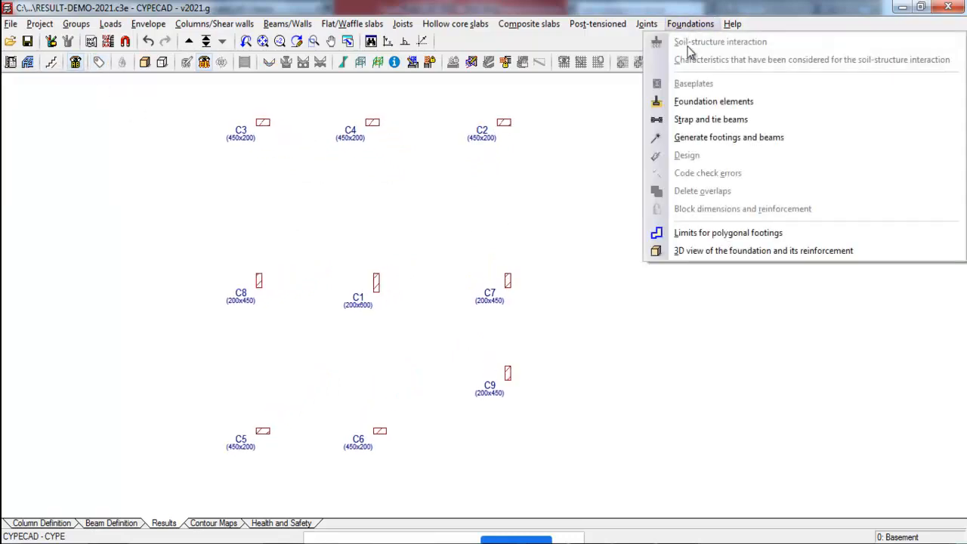
pyautogui.click(708, 101)
pyautogui.click(38, 99)
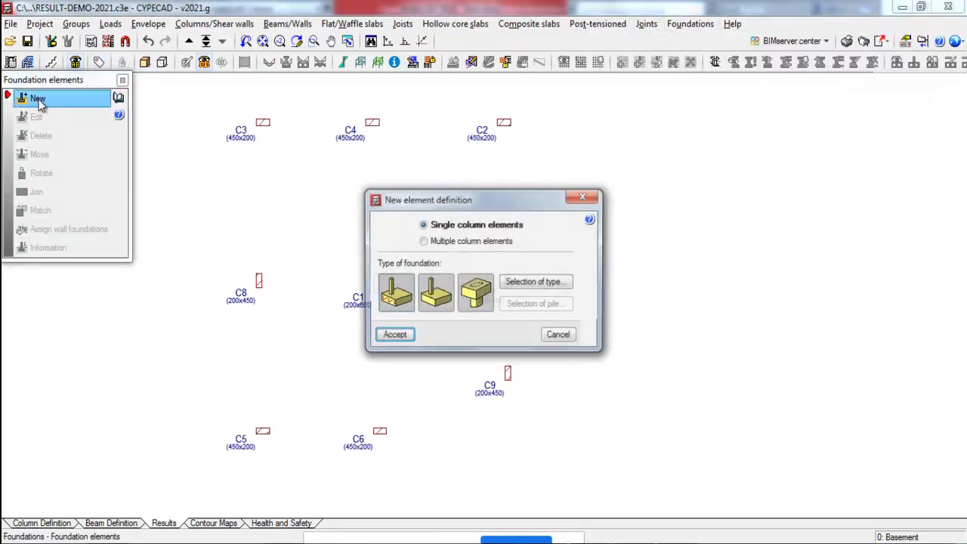
pyautogui.moveTo(493, 205); pyautogui.dragTo(670, 146)
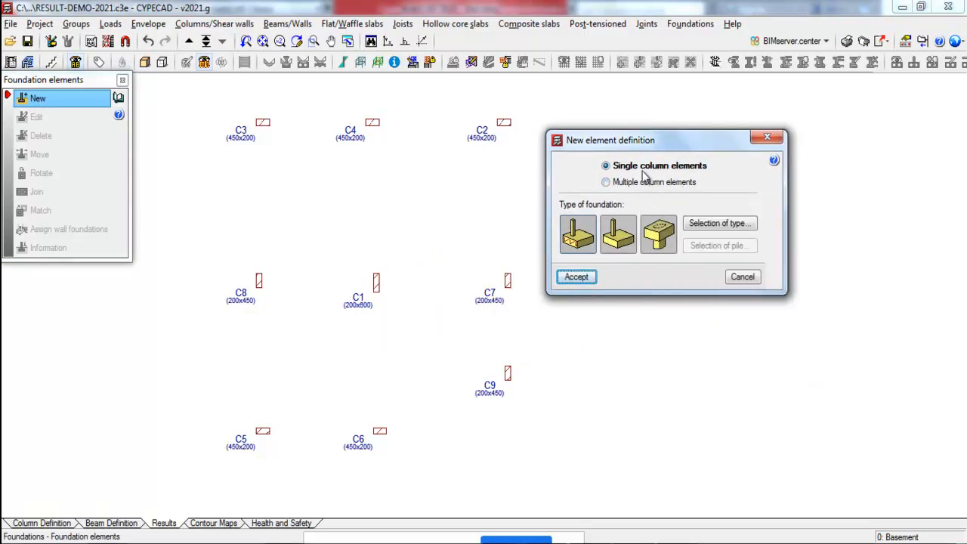
pyautogui.moveTo(657, 189)
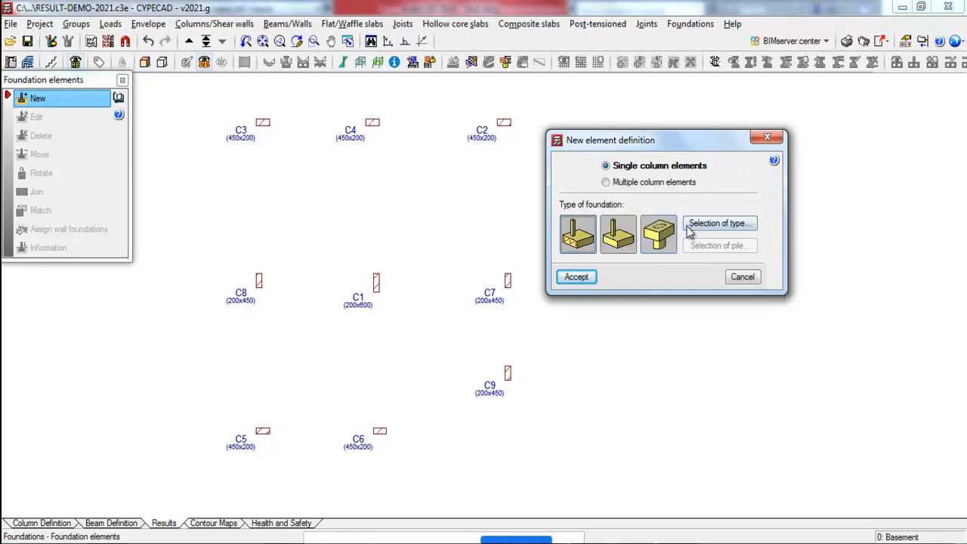
pyautogui.click(689, 227)
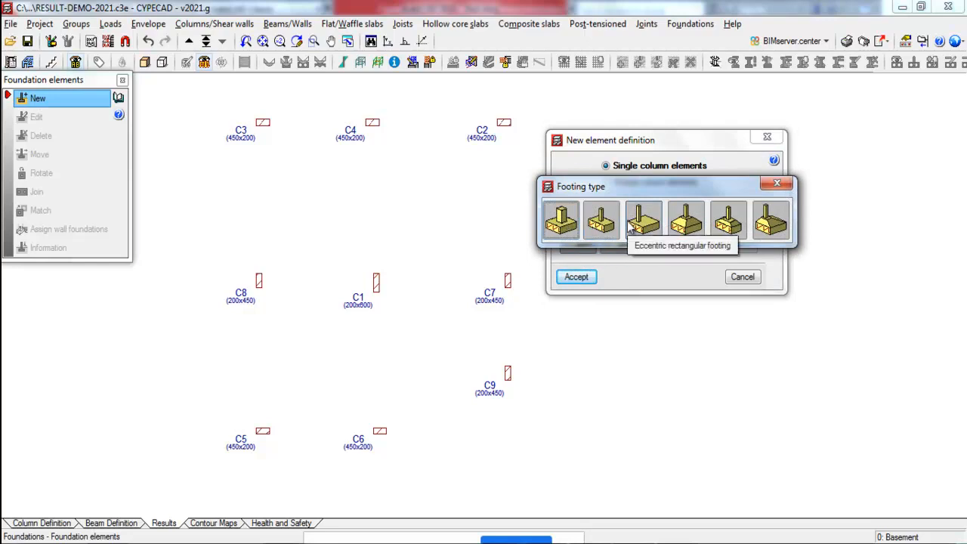
pyautogui.click(777, 183)
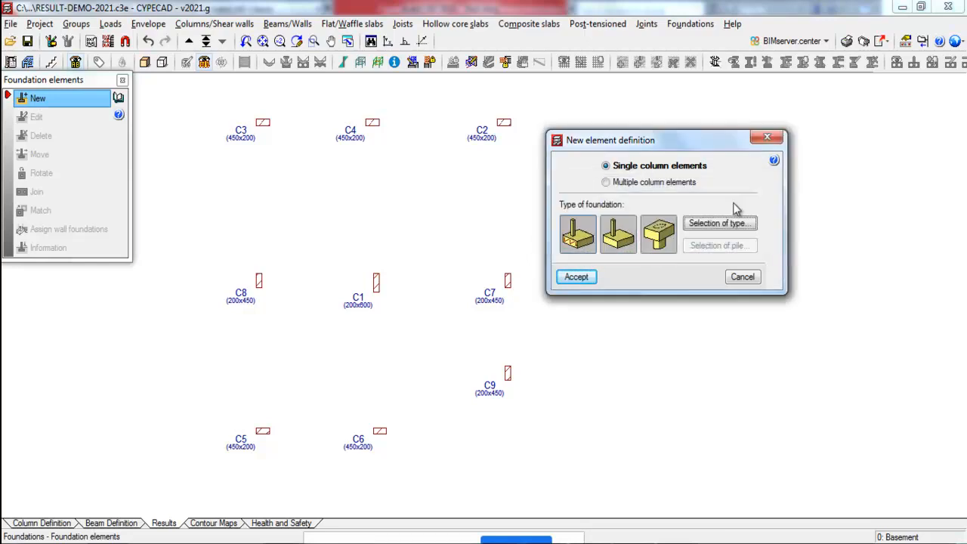
# - Look through the available pile cap types for single column elements
pyautogui.click(648, 237)
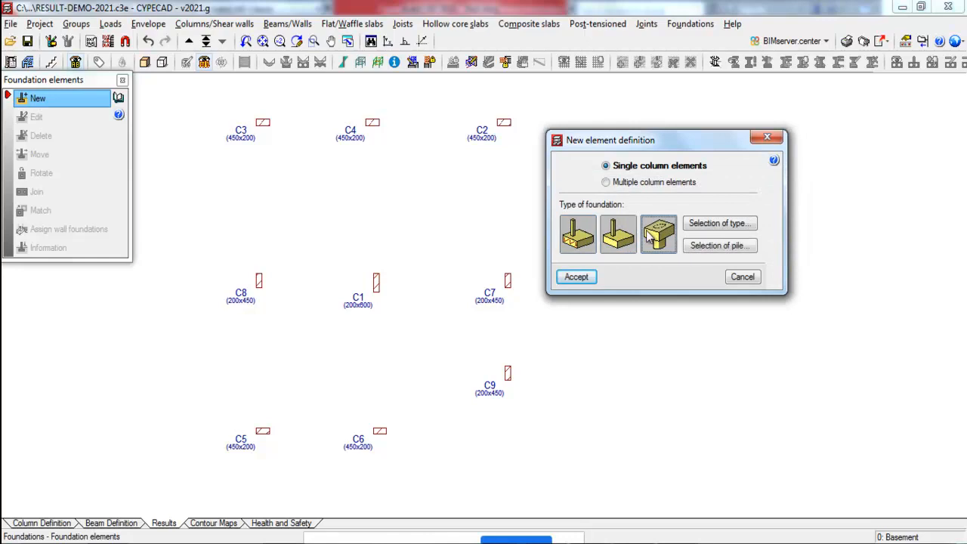
pyautogui.click(720, 225)
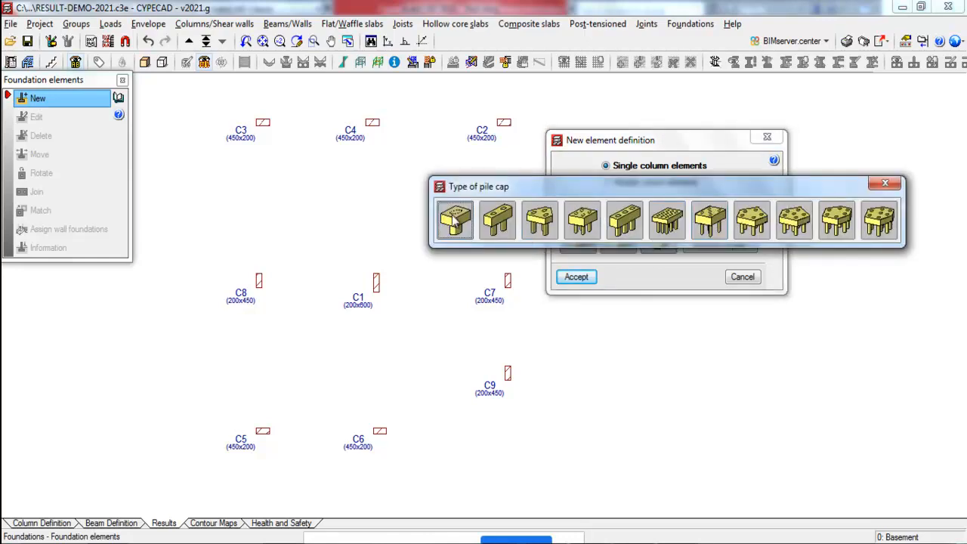
pyautogui.click(885, 183)
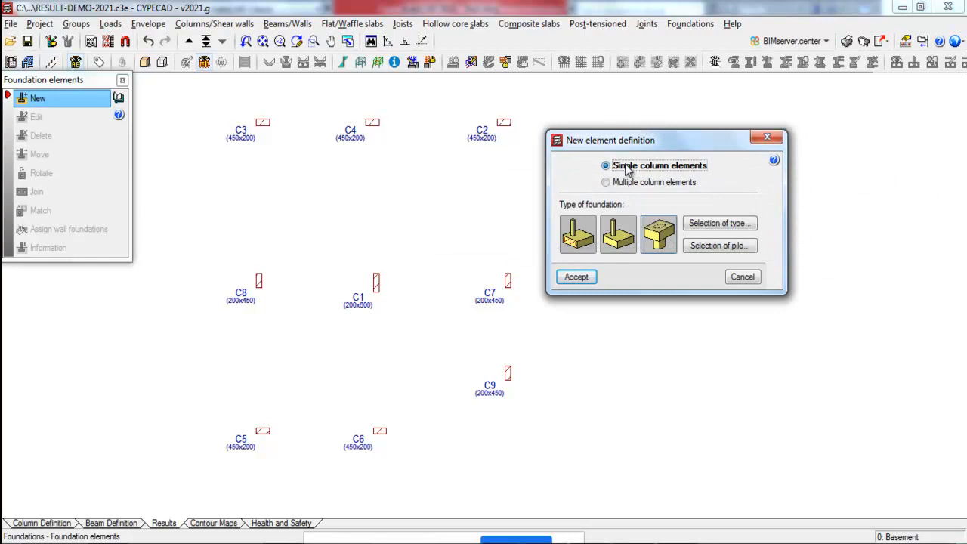
pyautogui.moveTo(626, 170)
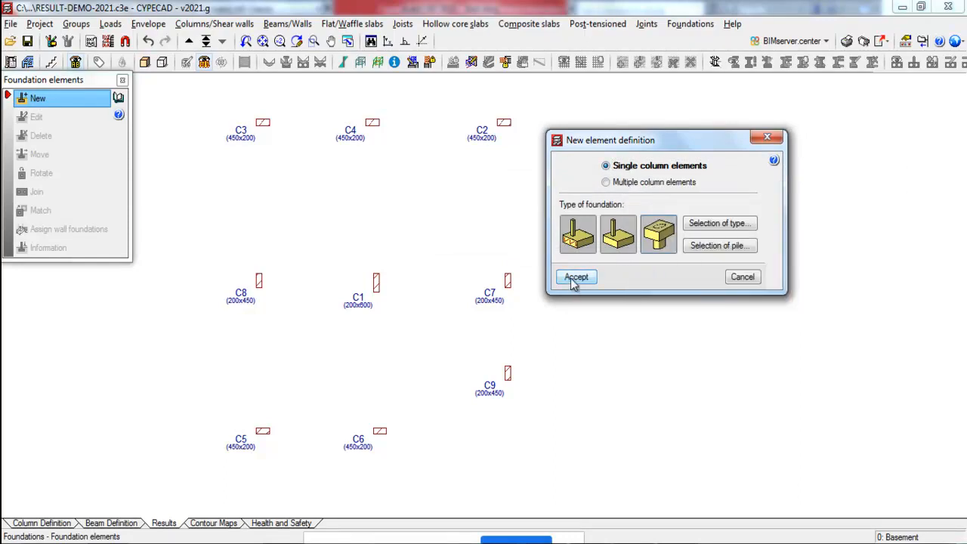
pyautogui.click(732, 225)
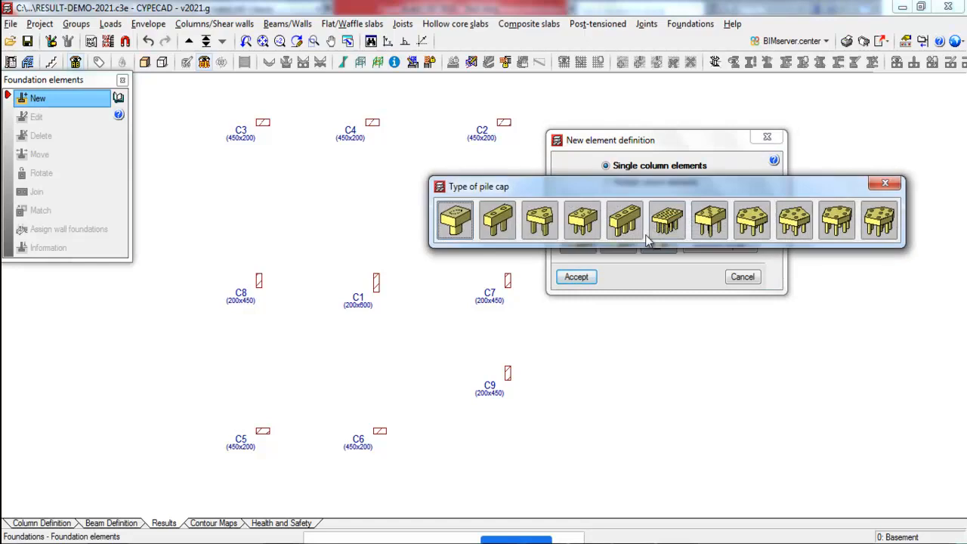
pyautogui.click(885, 182)
# - Place single-column footings of the centred pad type with constant depth under columns C2, C6 and C5
pyautogui.click(580, 242)
pyautogui.click(701, 227)
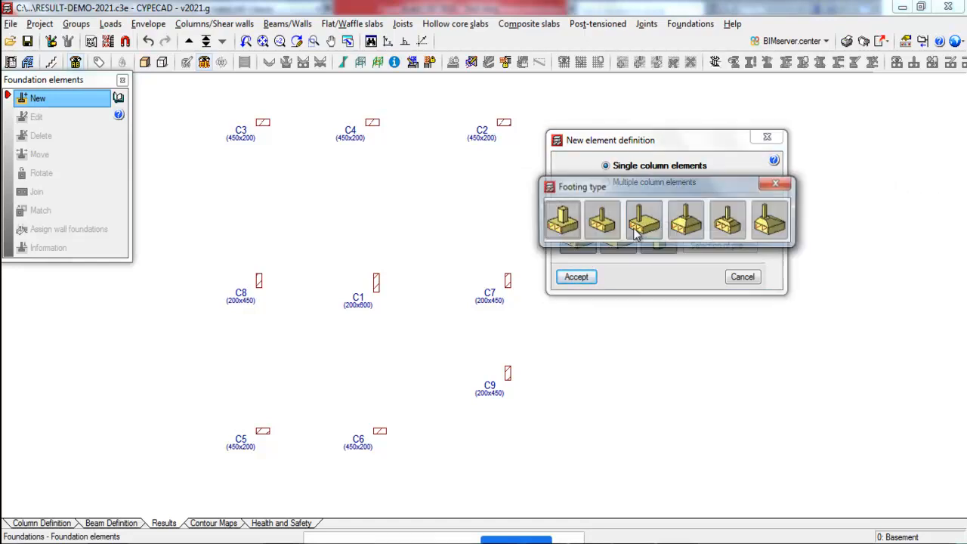
pyautogui.click(604, 227)
pyautogui.click(576, 276)
pyautogui.click(511, 127)
pyautogui.click(371, 427)
pyautogui.click(263, 430)
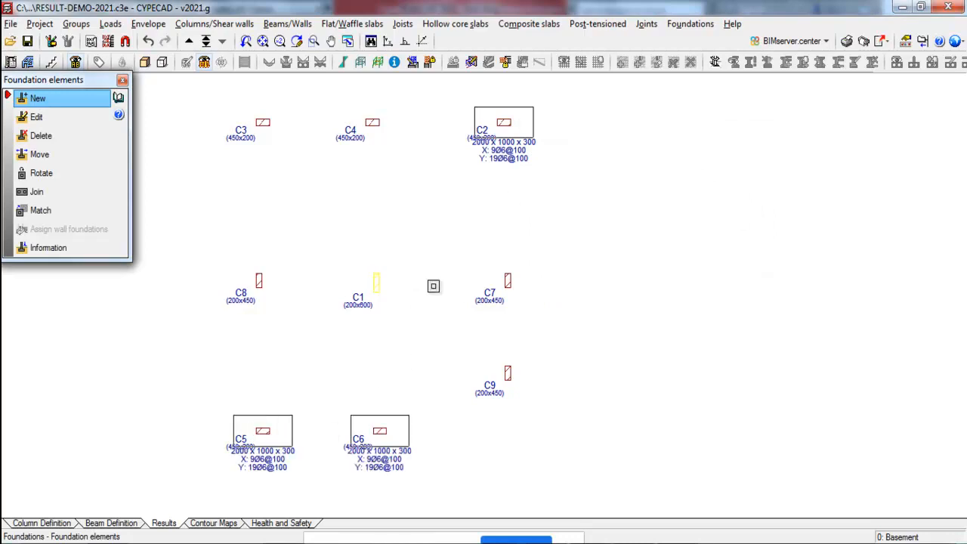
# - Place one combined footing under columns C7 and C9 as a multiple column element, keeping the centred pad footing type
pyautogui.rightClick(665, 250)
pyautogui.click(454, 244)
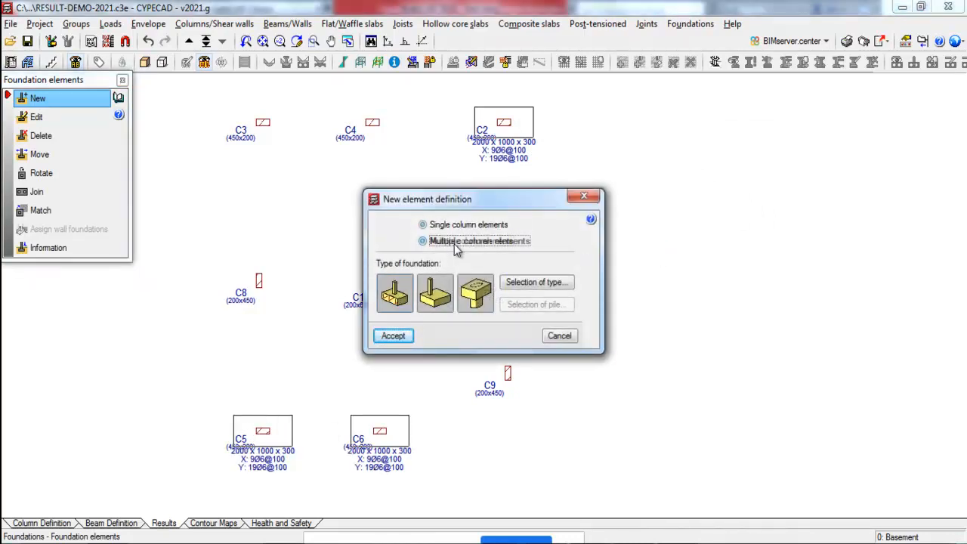
pyautogui.click(532, 283)
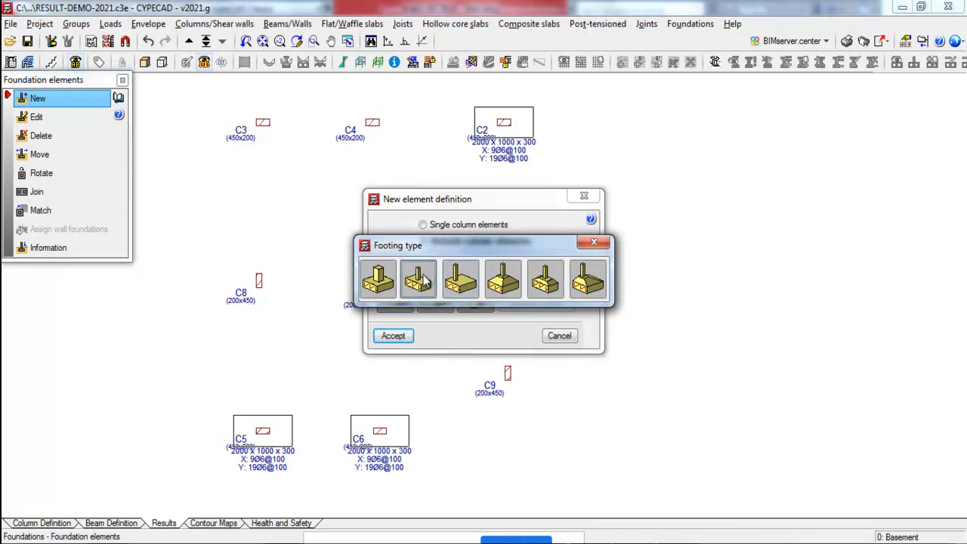
pyautogui.click(595, 243)
pyautogui.click(383, 340)
pyautogui.click(491, 247)
pyautogui.click(510, 401)
pyautogui.rightClick(509, 330)
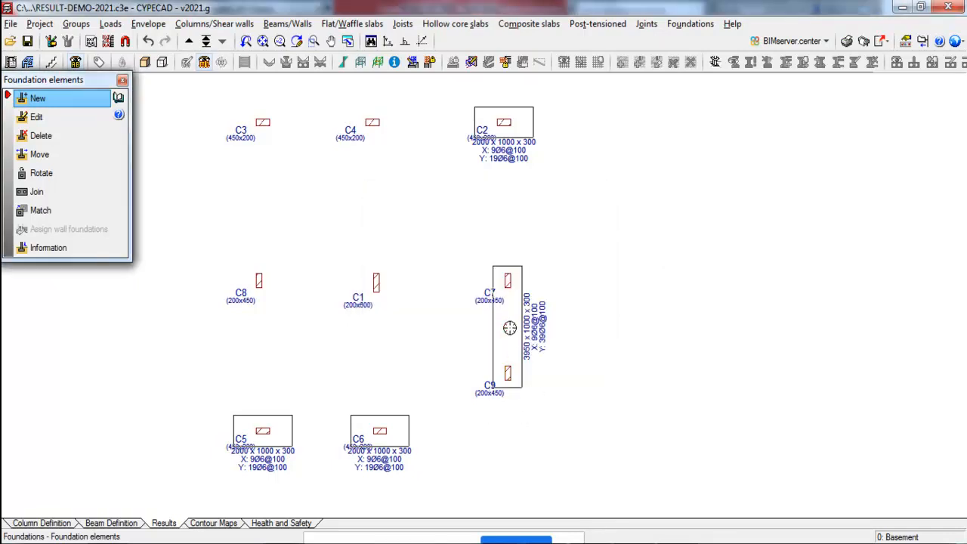
# - Place single-column footings of the eccentric pad type with constant depth under edge columns C4, C3 and C8
pyautogui.rightClick(604, 293)
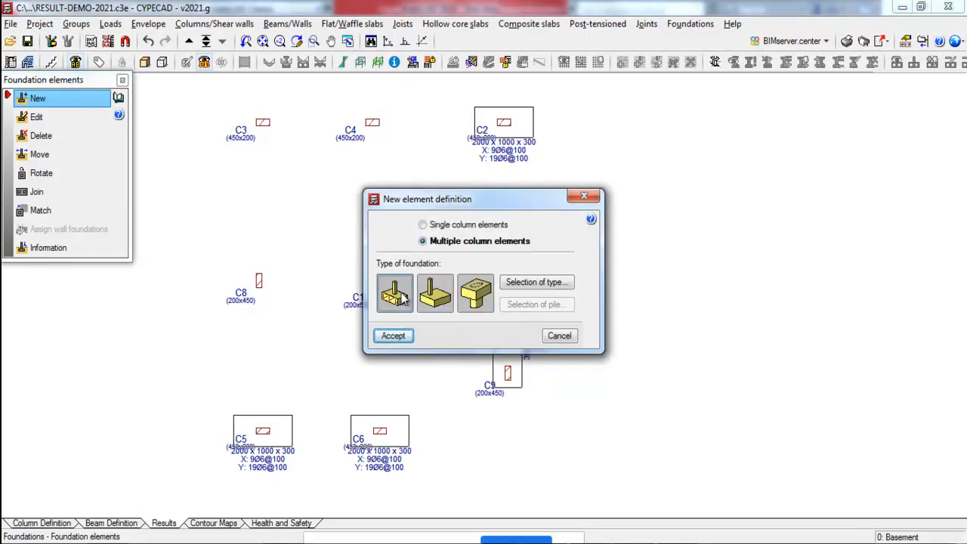
pyautogui.click(541, 284)
pyautogui.click(542, 281)
pyautogui.click(423, 224)
pyautogui.click(557, 281)
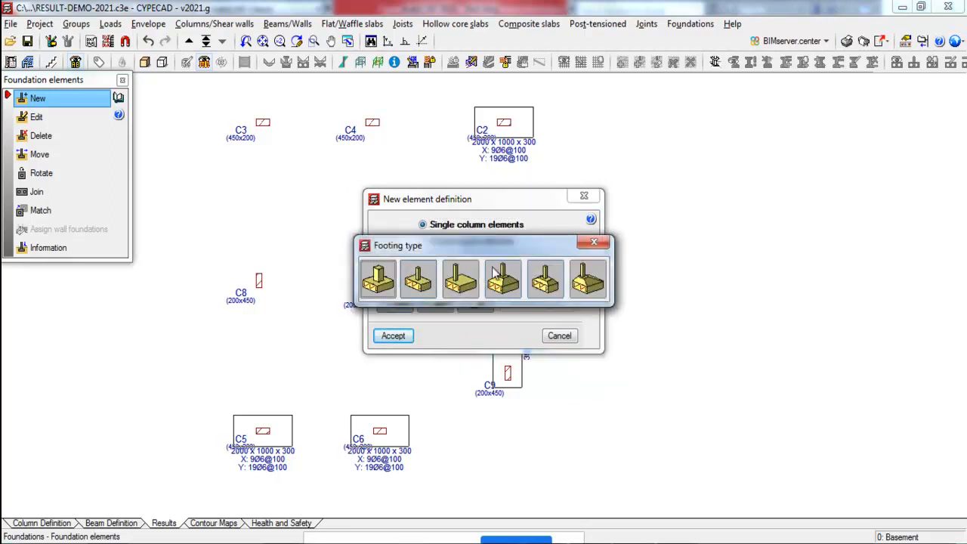
pyautogui.click(458, 281)
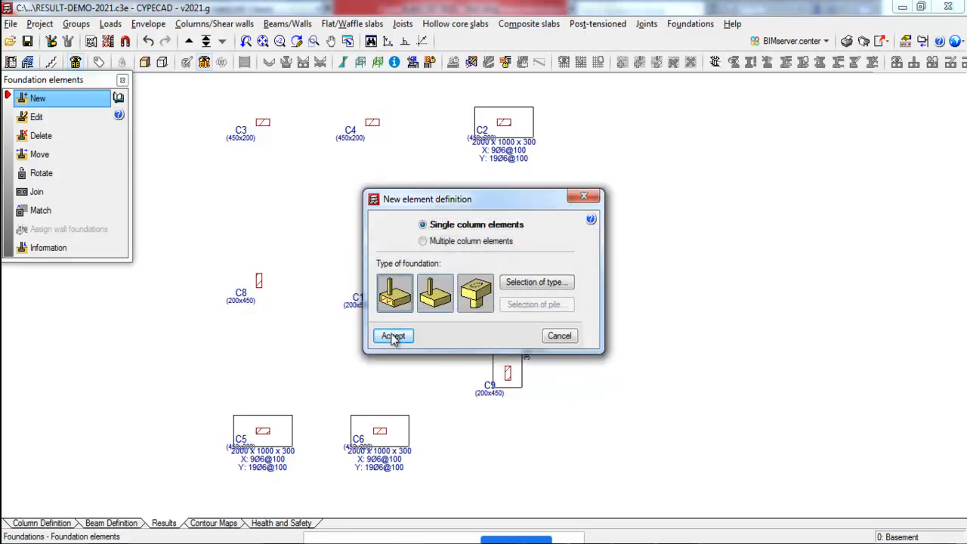
pyautogui.click(393, 335)
pyautogui.click(371, 145)
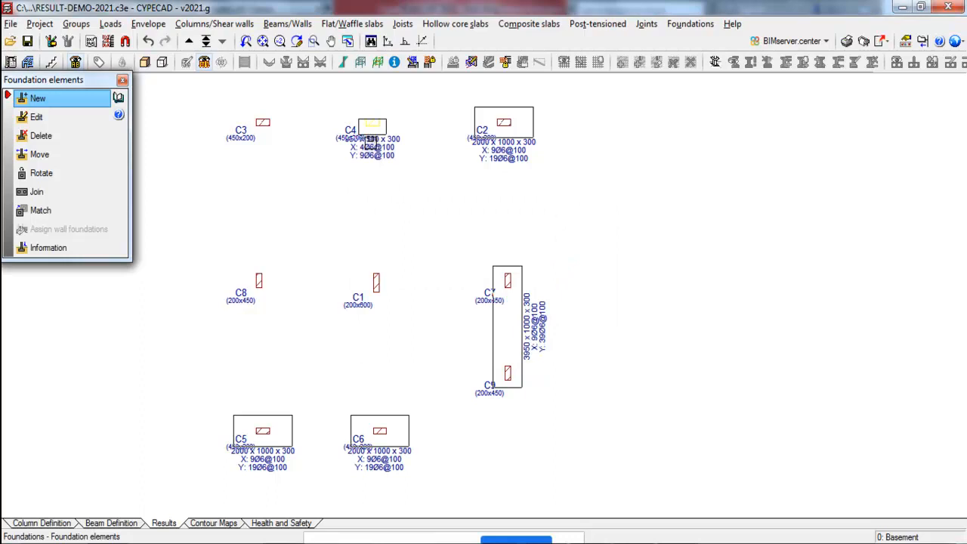
pyautogui.click(277, 143)
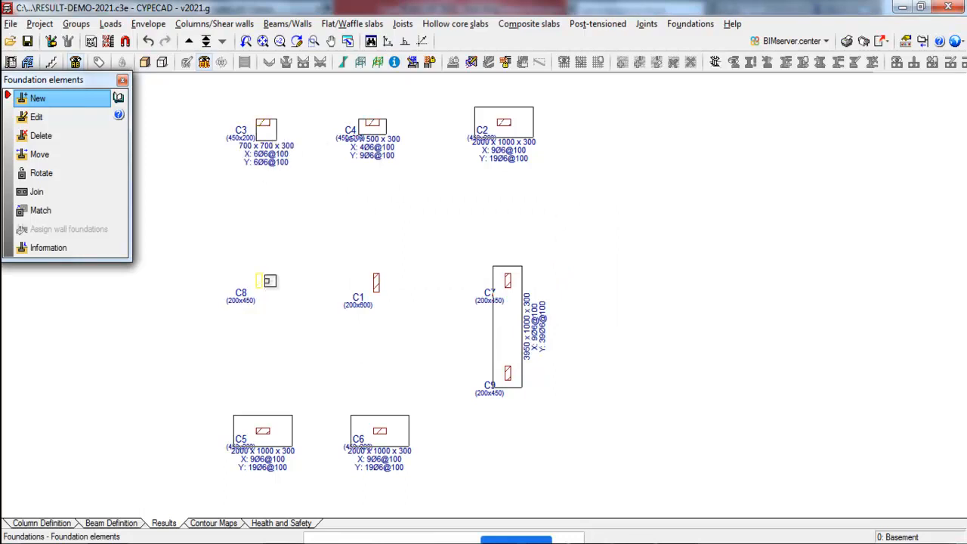
pyautogui.click(269, 280)
# - Place a single-column pile cap with four piles under column C1
pyautogui.rightClick(490, 228)
pyautogui.click(475, 292)
pyautogui.click(535, 282)
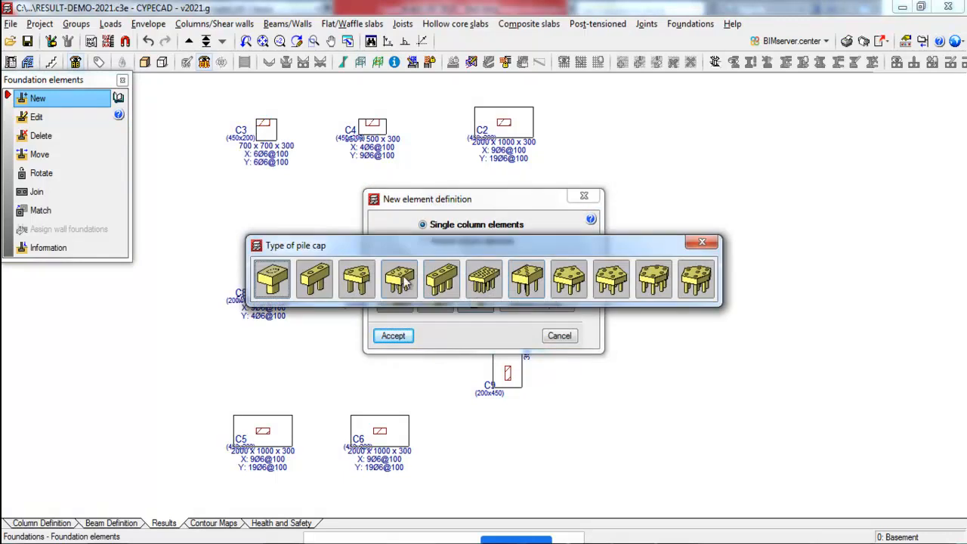
pyautogui.click(404, 281)
pyautogui.click(394, 335)
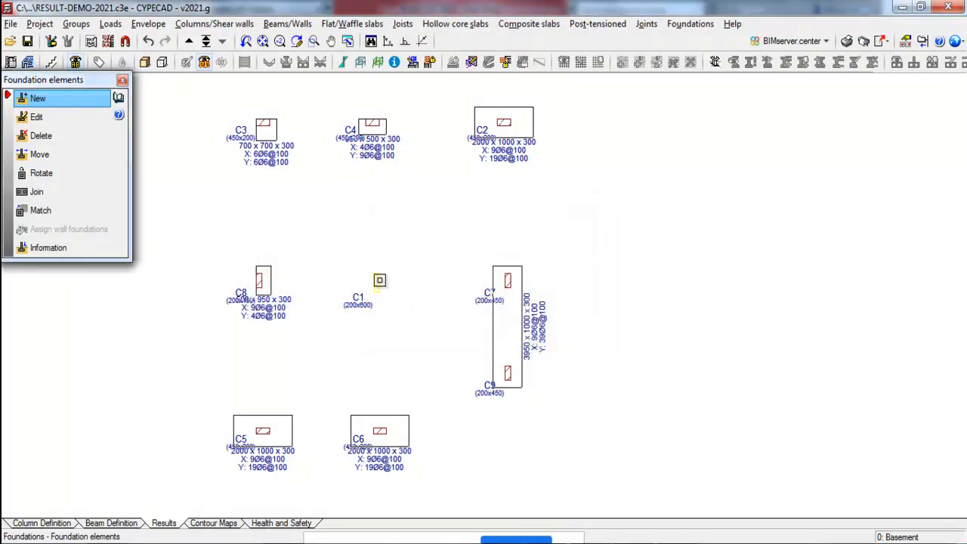
pyautogui.click(379, 281)
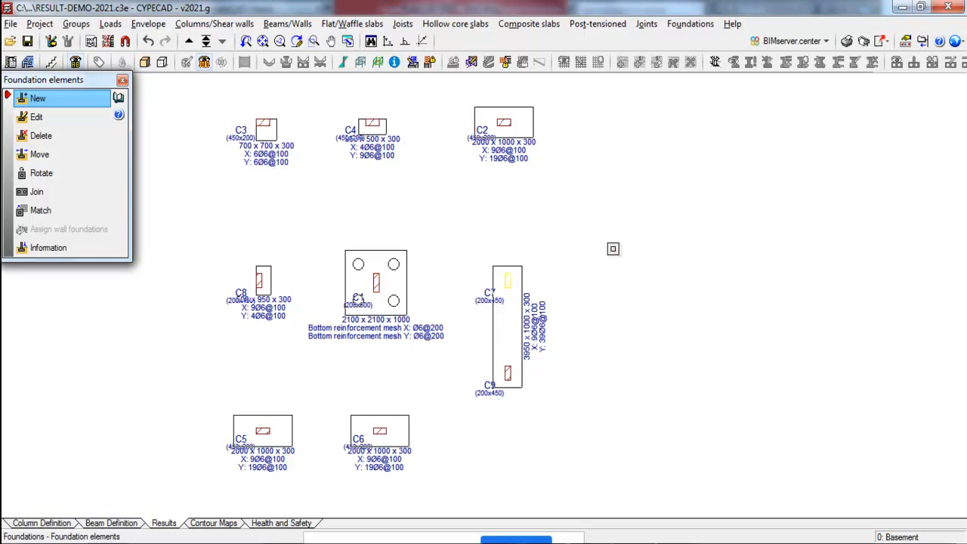
# - Review the foundation soil bearing pressures and the typical values per soil type in the project's general data
pyautogui.click(42, 24)
pyautogui.click(75, 43)
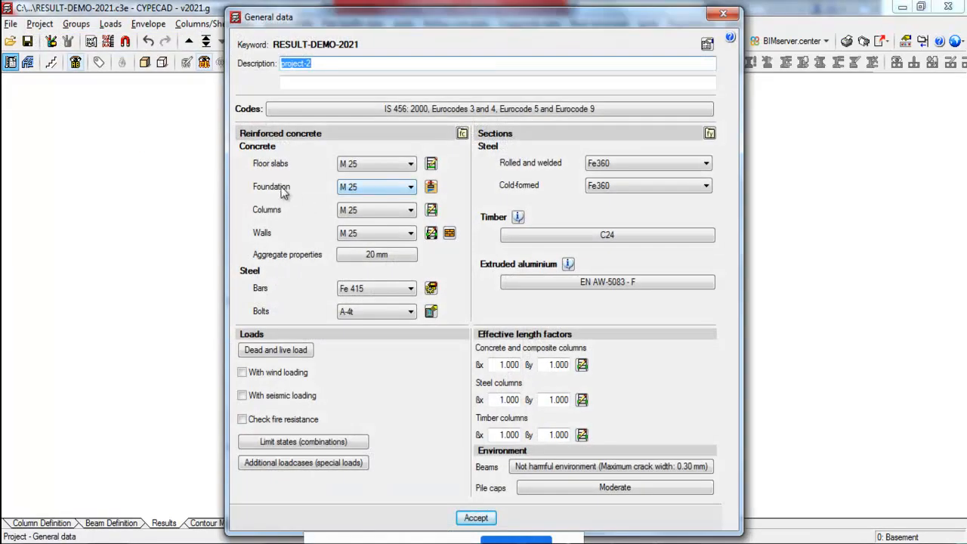
pyautogui.click(429, 187)
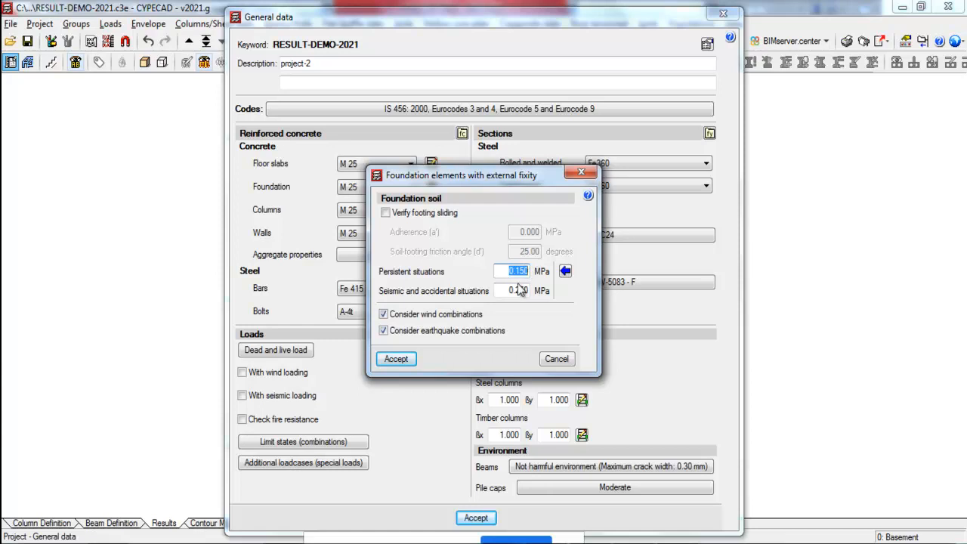
pyautogui.click(563, 274)
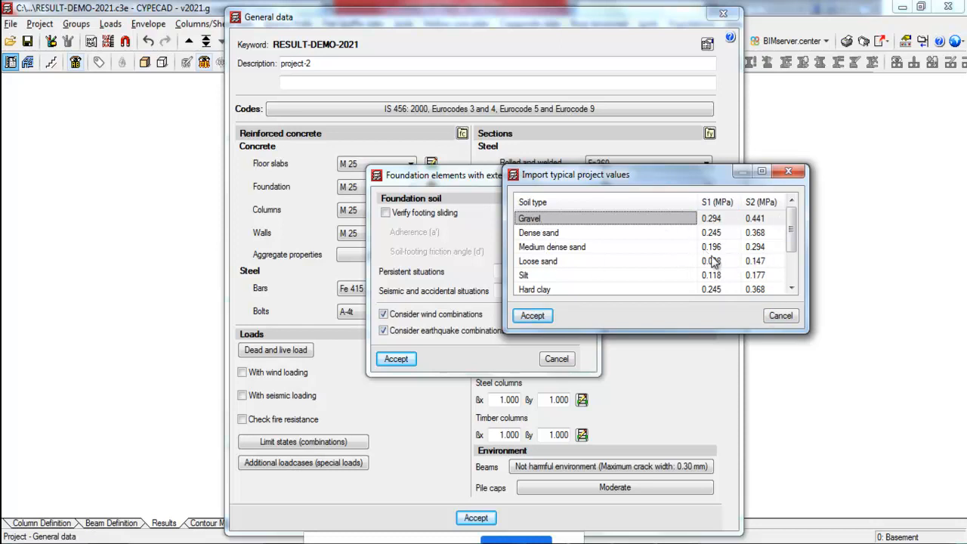
pyautogui.click(780, 315)
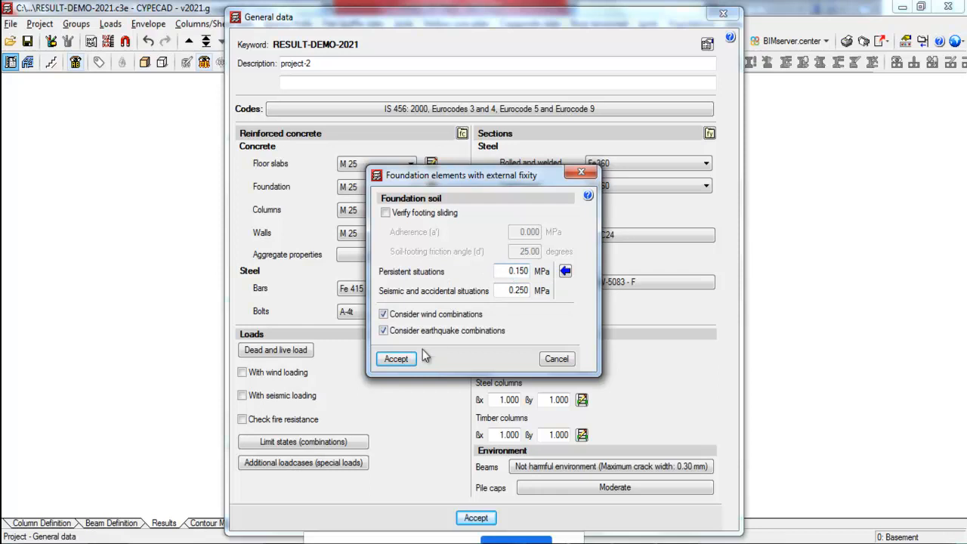
pyautogui.click(557, 359)
pyautogui.click(476, 518)
pyautogui.click(480, 323)
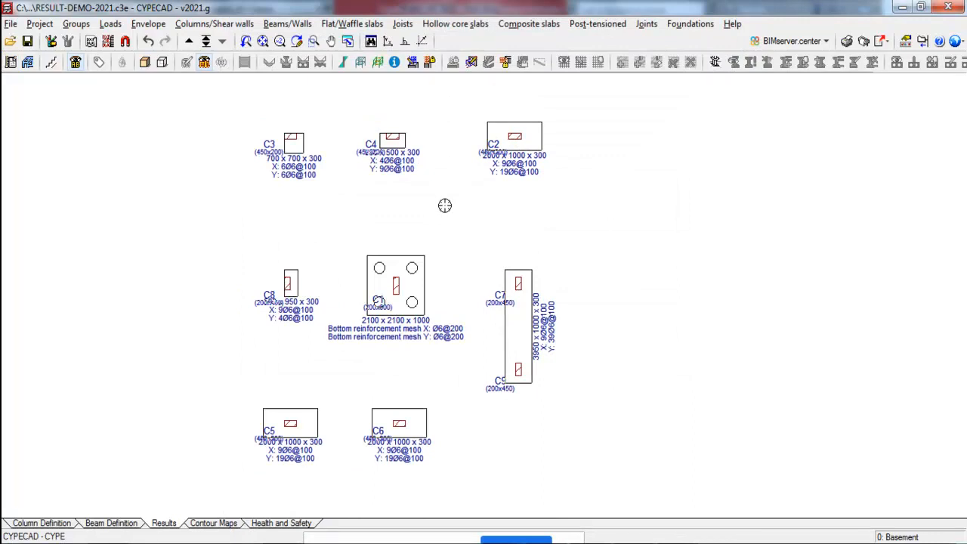
# - Open the footing under column C2 for editing and run a Complete design on it
pyautogui.click(690, 24)
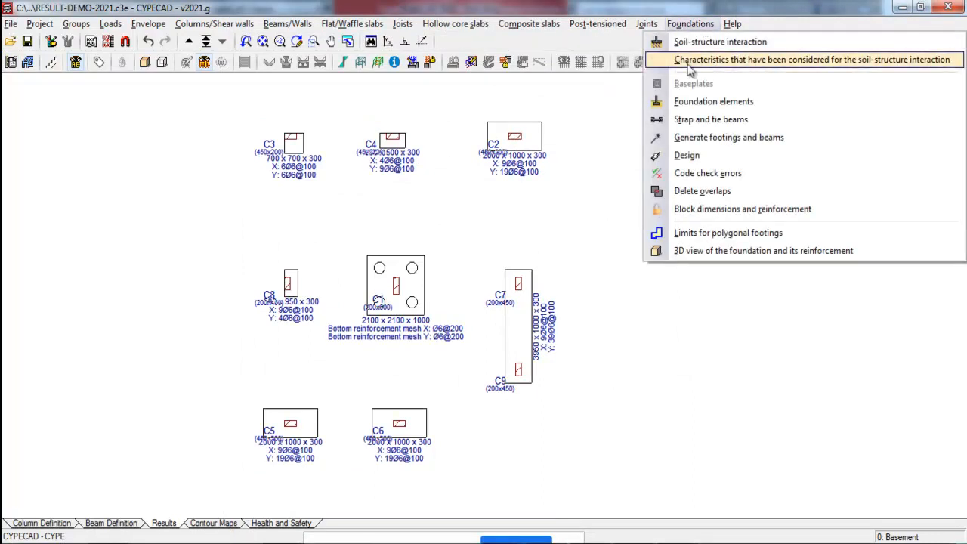
pyautogui.click(699, 99)
pyautogui.click(37, 117)
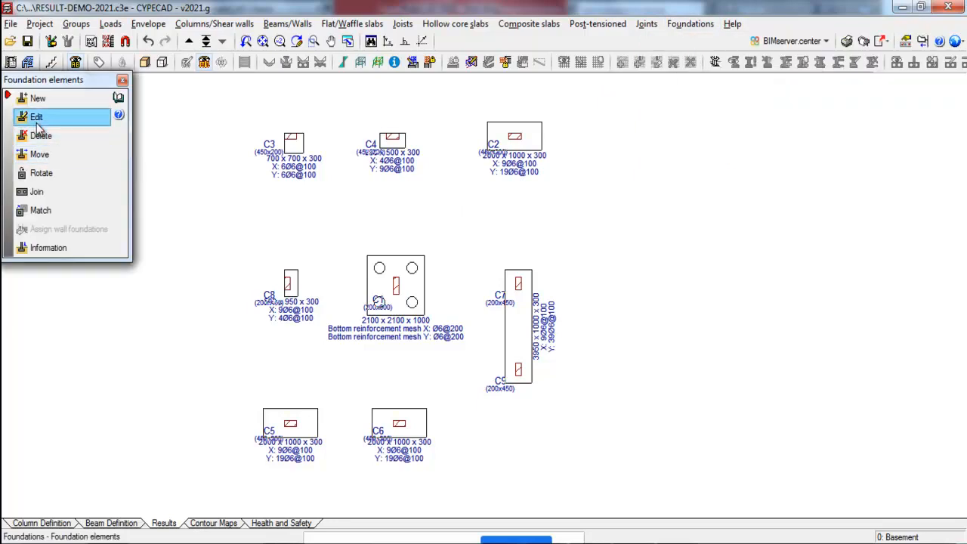
pyautogui.click(520, 144)
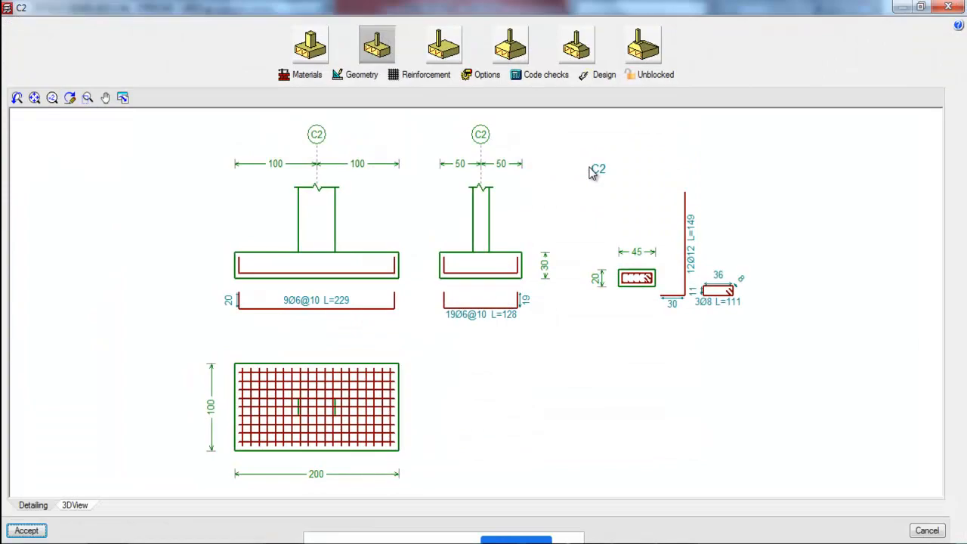
pyautogui.click(597, 75)
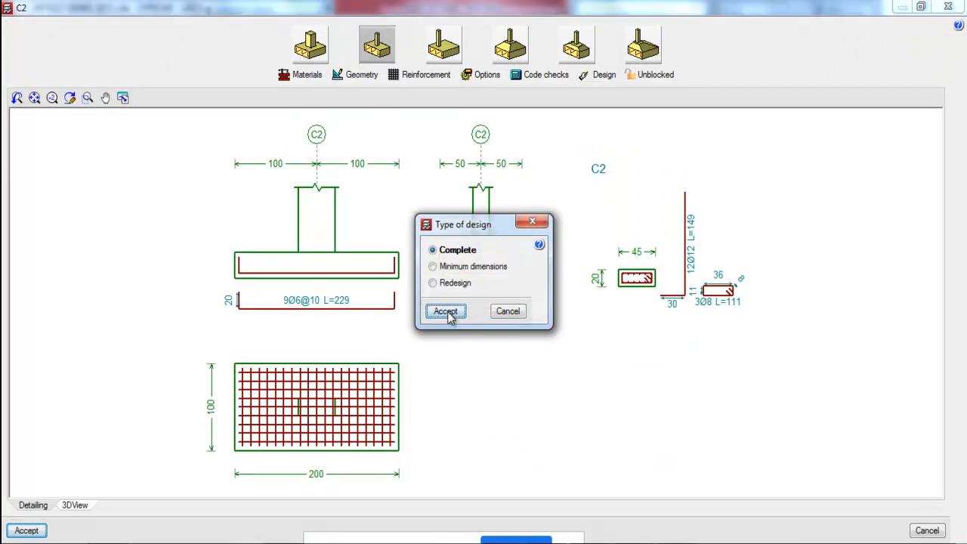
pyautogui.click(440, 313)
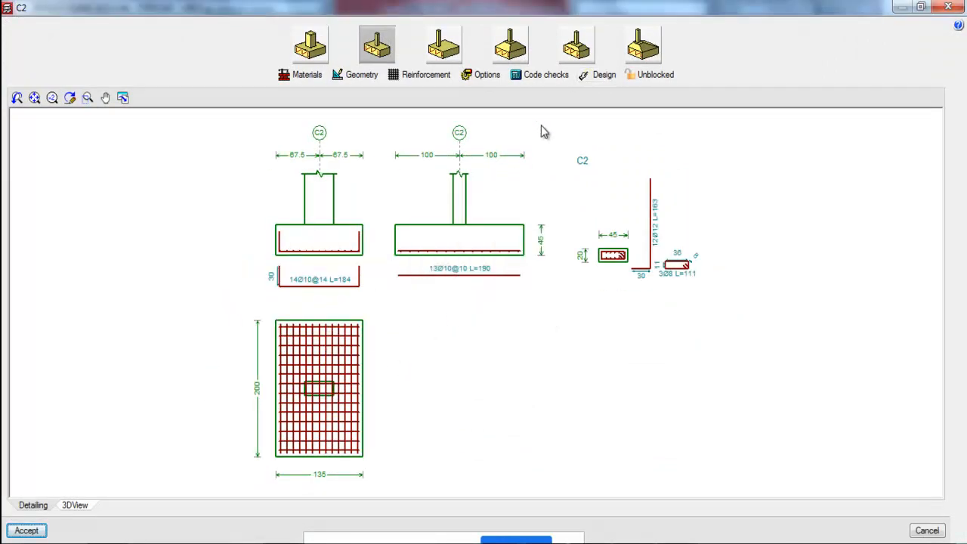
# - Examine the C2 footing's code checks, from pressures on the soil through punching shear to minimum depth
pyautogui.click(536, 78)
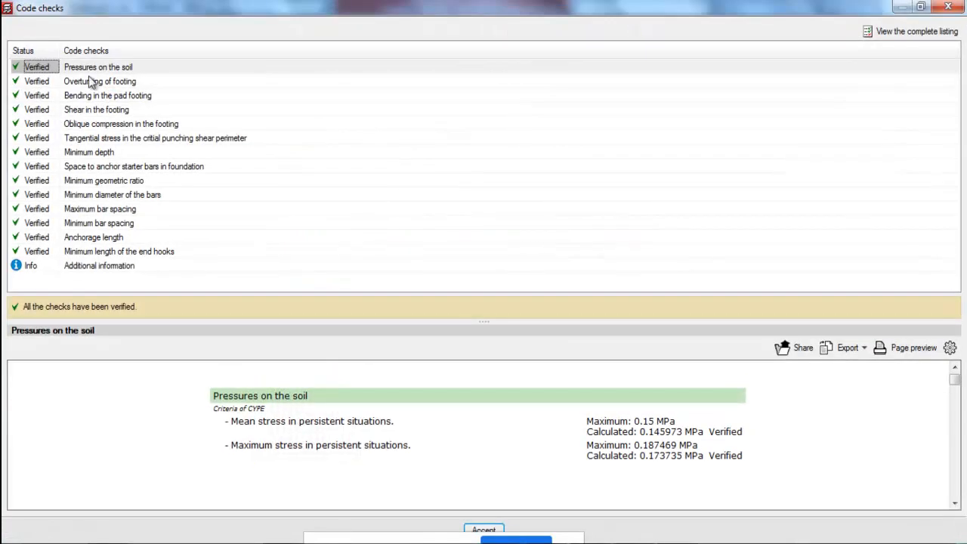
pyautogui.click(87, 69)
pyautogui.click(82, 81)
pyautogui.click(83, 95)
pyautogui.click(83, 110)
pyautogui.click(84, 124)
pyautogui.click(84, 138)
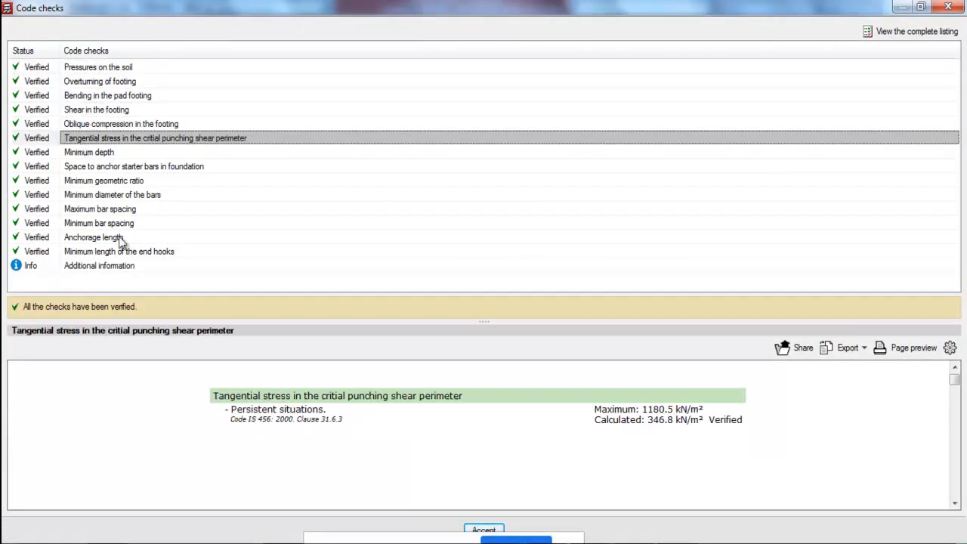
pyautogui.click(88, 152)
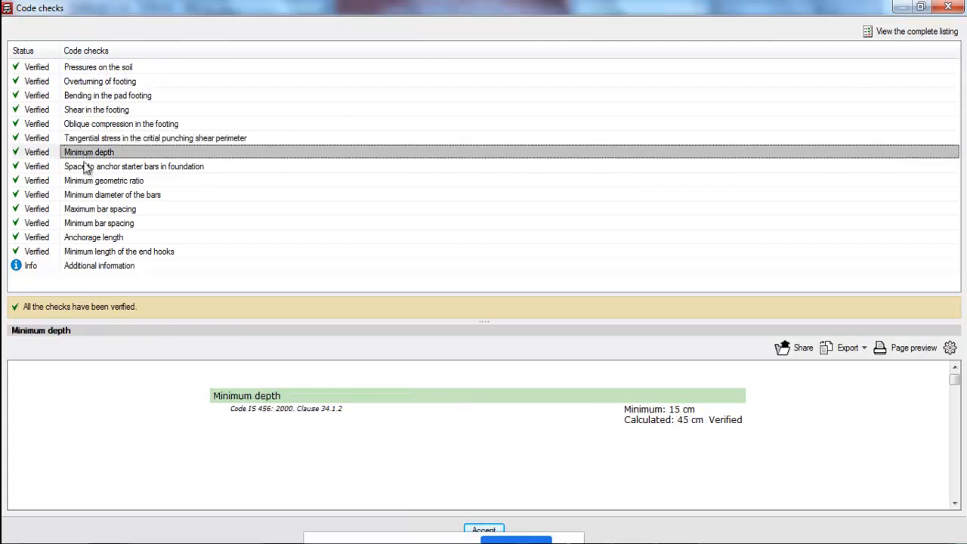
pyautogui.click(483, 530)
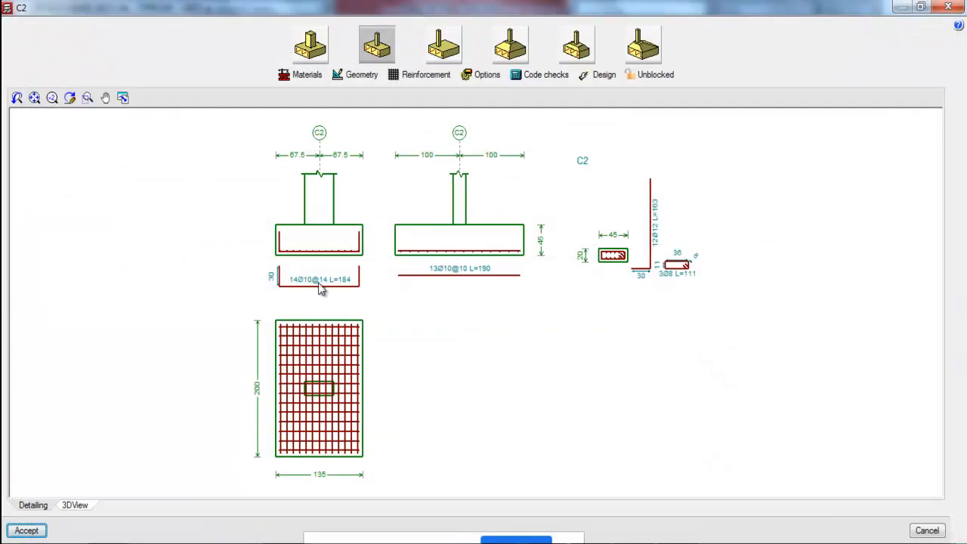
# - Inspect the C2 footing and its reinforcement in 3D and accept the designed footing
pyautogui.click(75, 506)
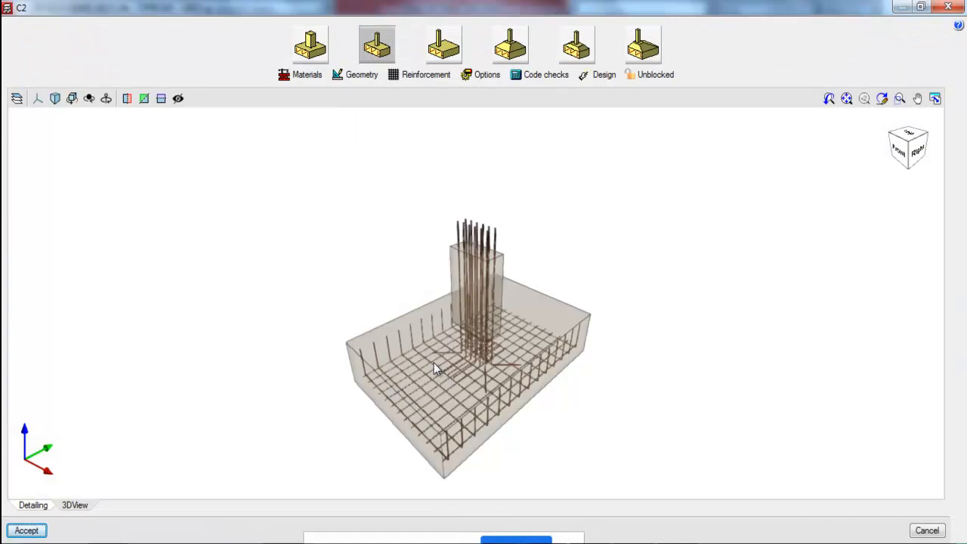
pyautogui.moveTo(436, 367); pyautogui.dragTo(634, 355, button='middle')
pyautogui.click(38, 531)
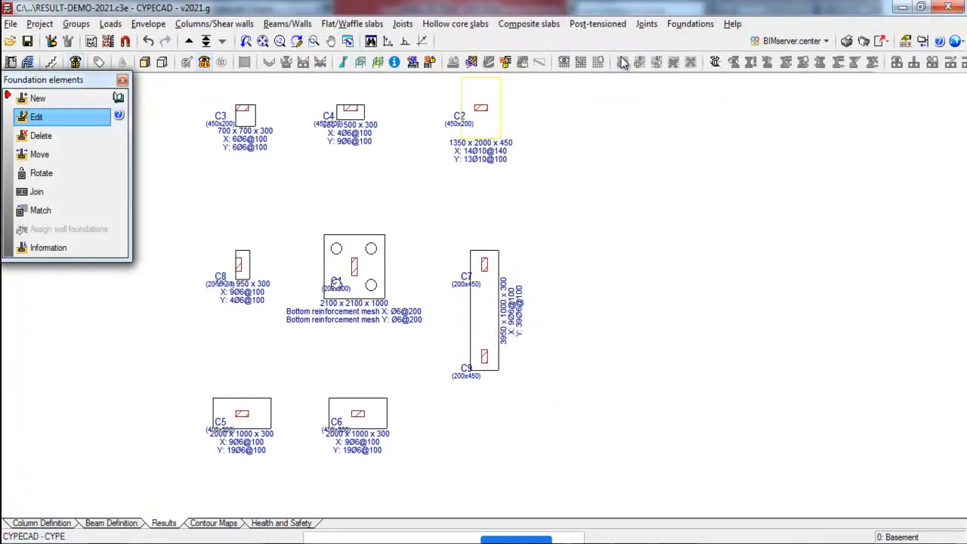
# - Open the combined footing under columns C7 and C9, go through its options and run a design on it
pyautogui.click(484, 288)
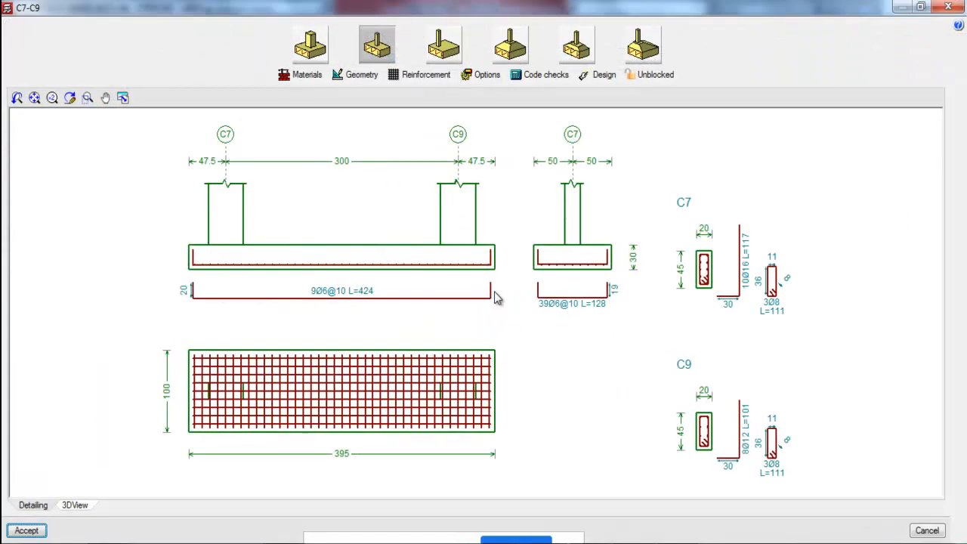
pyautogui.click(492, 76)
pyautogui.click(496, 275)
pyautogui.click(456, 298)
pyautogui.click(412, 303)
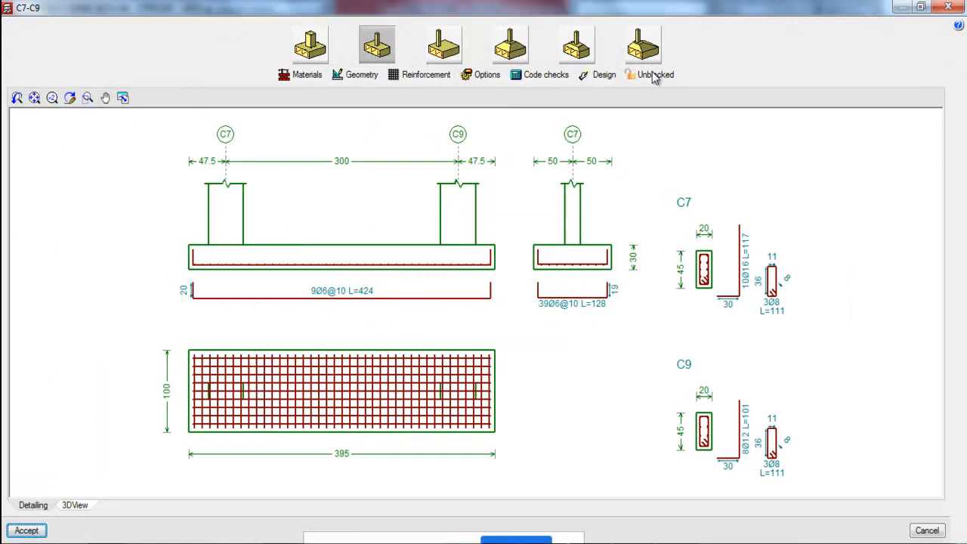
pyautogui.click(600, 75)
pyautogui.click(446, 309)
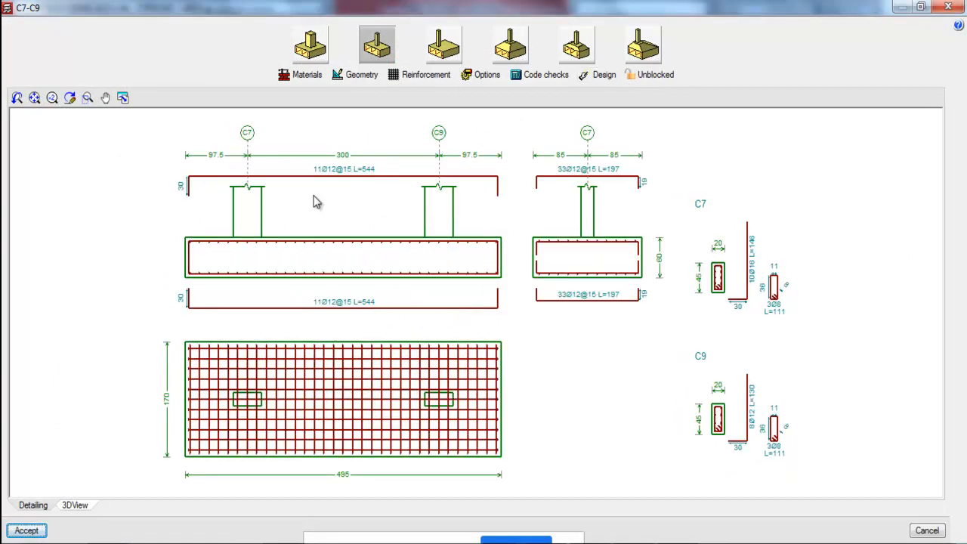
# - Examine the C7-C9 footing's code checks, from pressures on the soil through bending, shear and punching to minimum depth
pyautogui.click(533, 78)
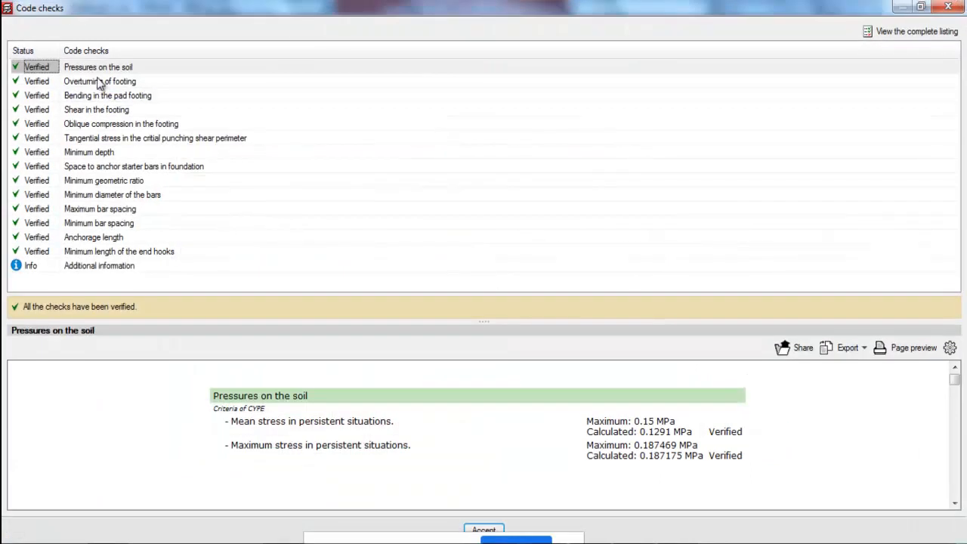
pyautogui.click(98, 81)
pyautogui.click(97, 95)
pyautogui.click(95, 109)
pyautogui.click(95, 124)
pyautogui.click(93, 138)
pyautogui.click(92, 153)
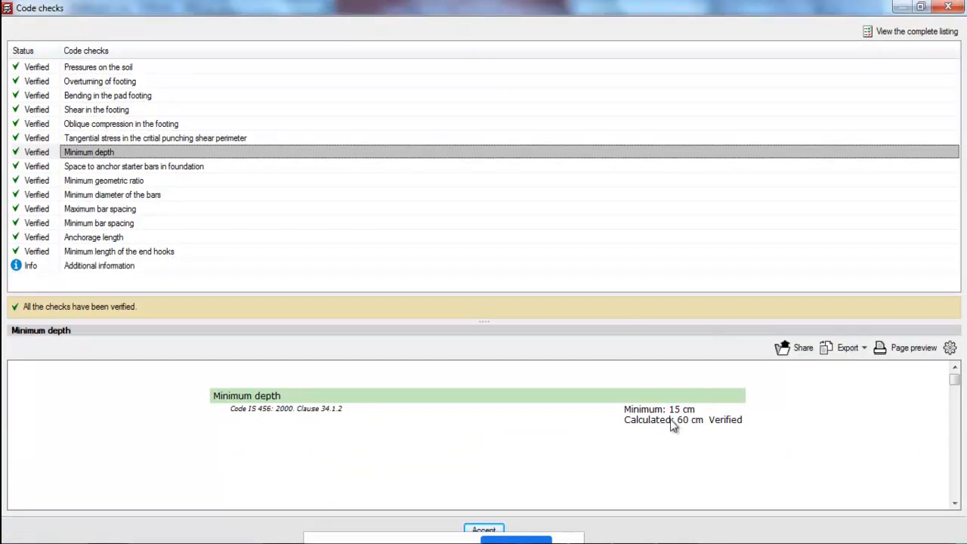
pyautogui.click(958, 6)
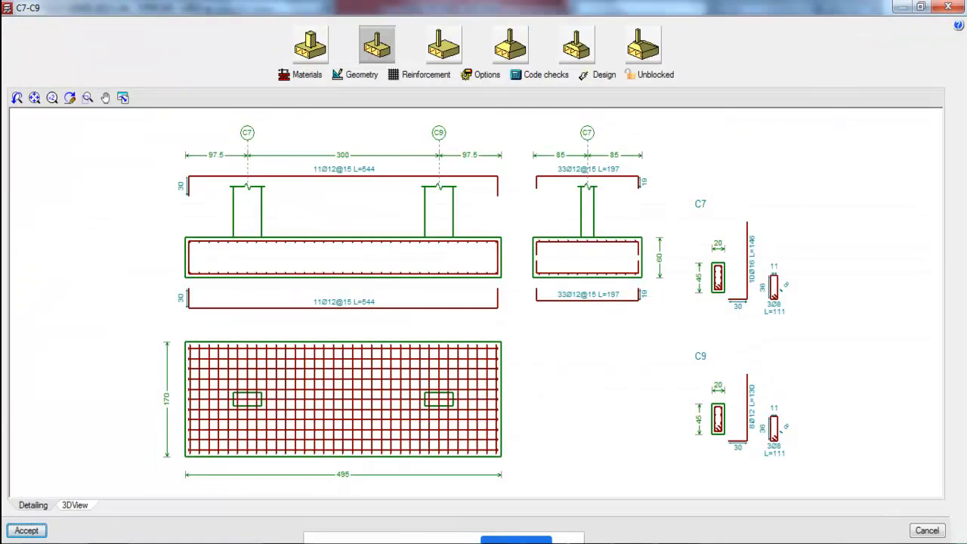
# - Inspect the C7-C9 combined footing and its reinforcement in 3D and accept the designed footing
pyautogui.click(75, 504)
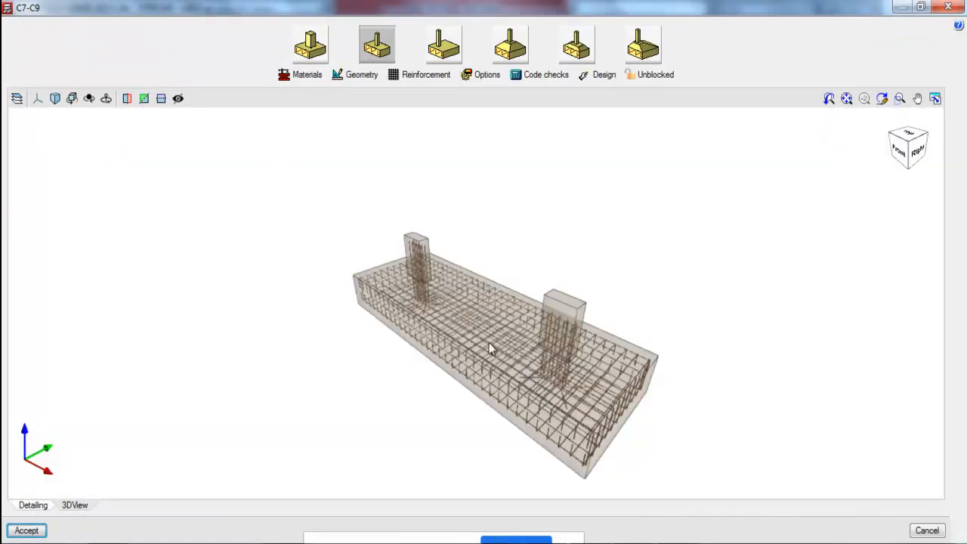
pyautogui.moveTo(490, 343); pyautogui.dragTo(509, 352)
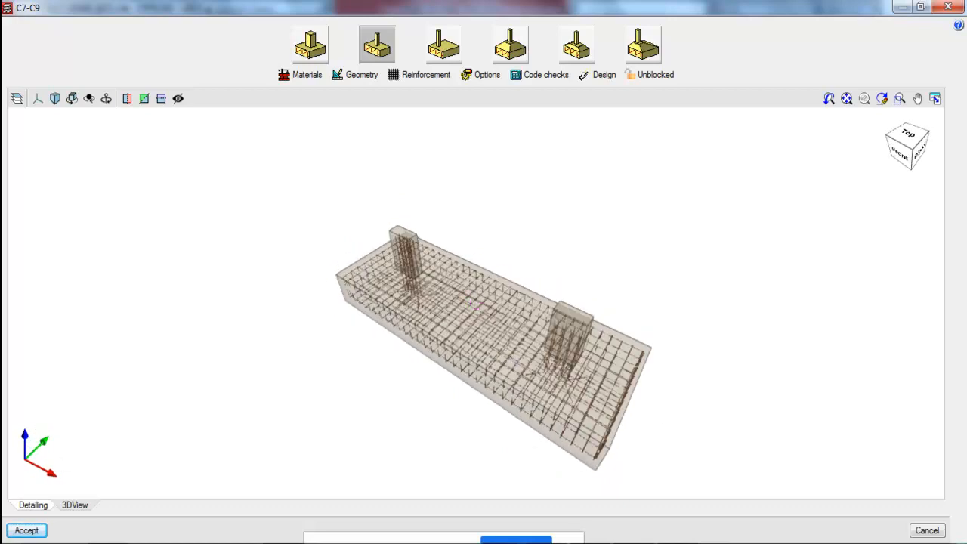
pyautogui.click(26, 530)
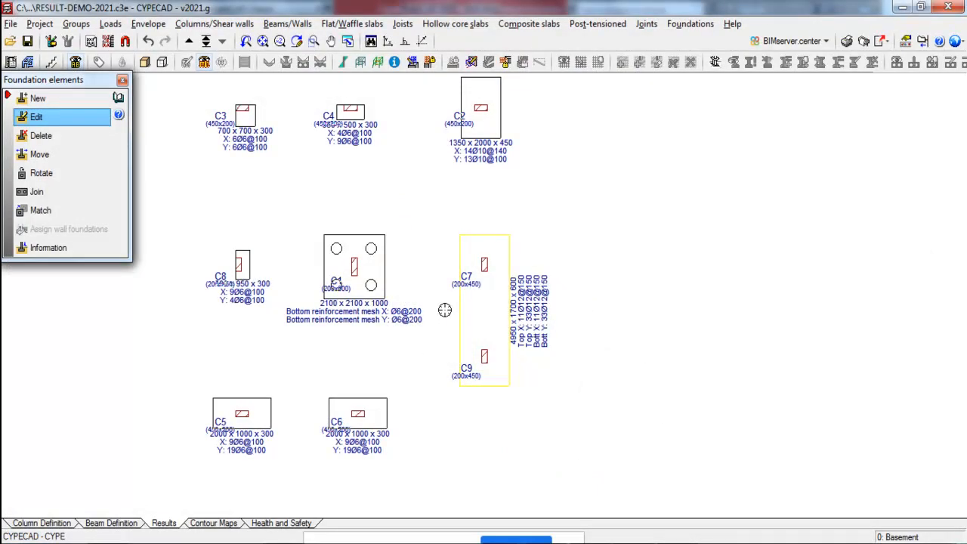
# - Define a strap beam of type C between the footings of columns C3 and C4
pyautogui.scroll(3, 274, 267)
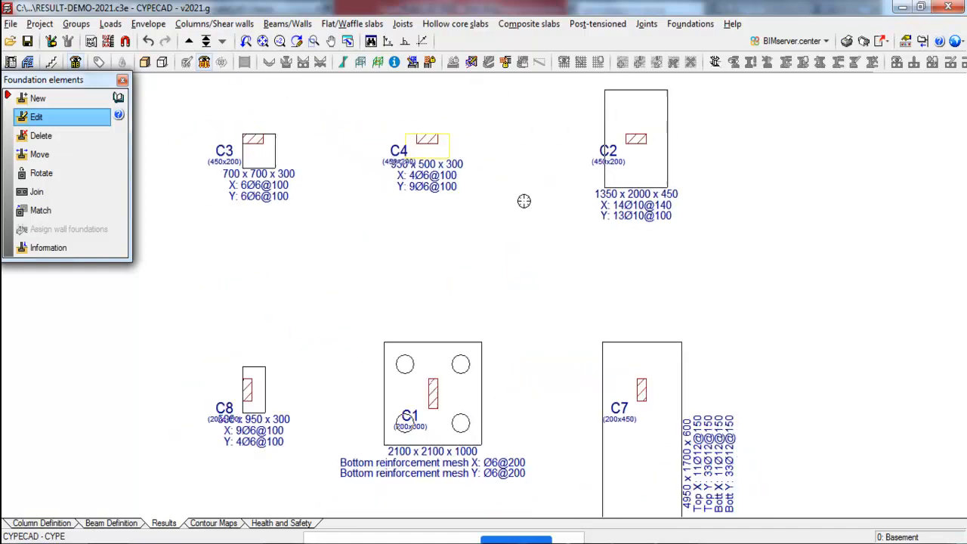
pyautogui.scroll(1, 306, 111)
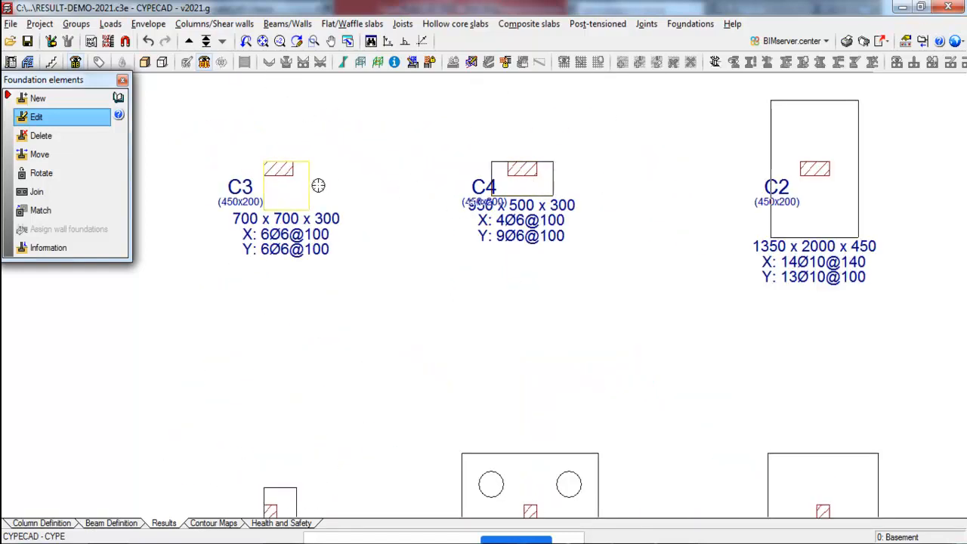
pyautogui.scroll(-1, 557, 116)
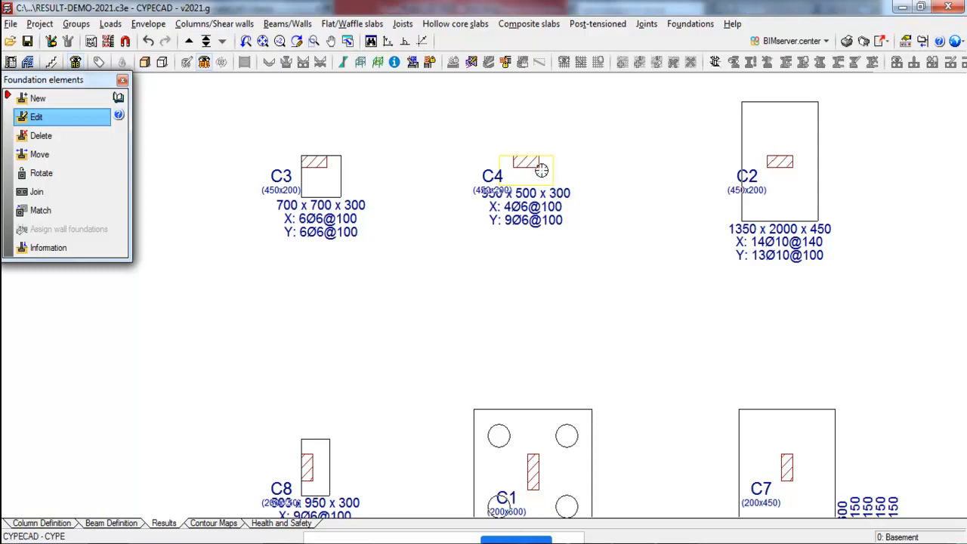
pyautogui.scroll(-1, 493, 255)
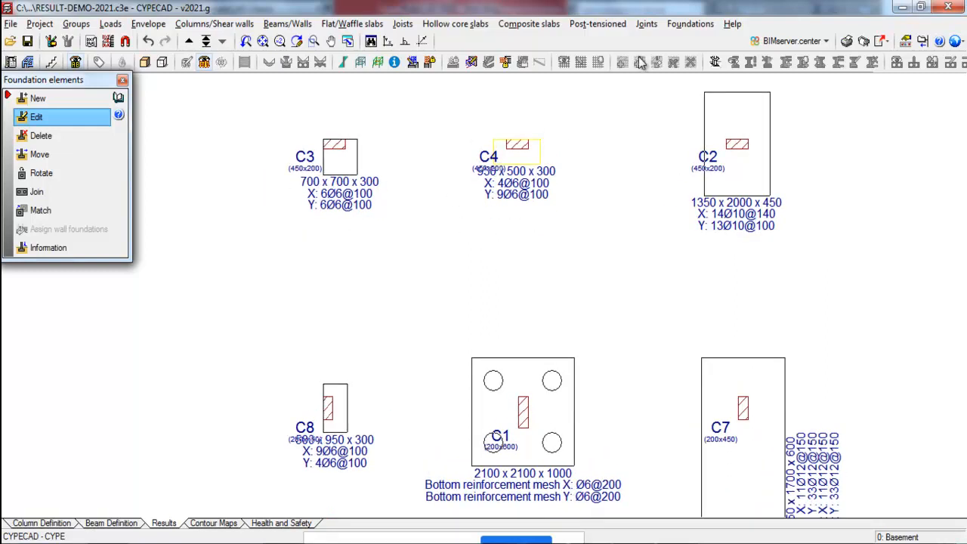
pyautogui.click(689, 24)
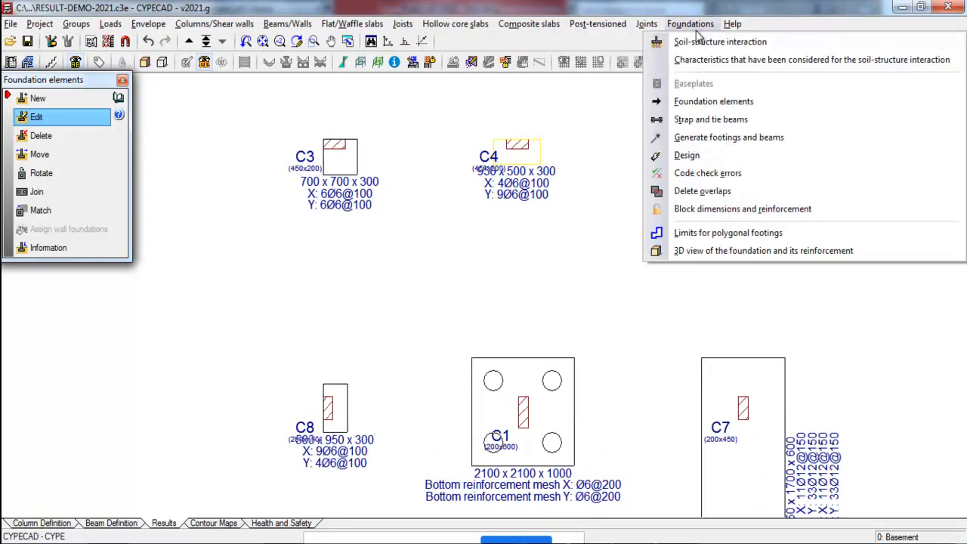
pyautogui.click(702, 119)
pyautogui.click(53, 99)
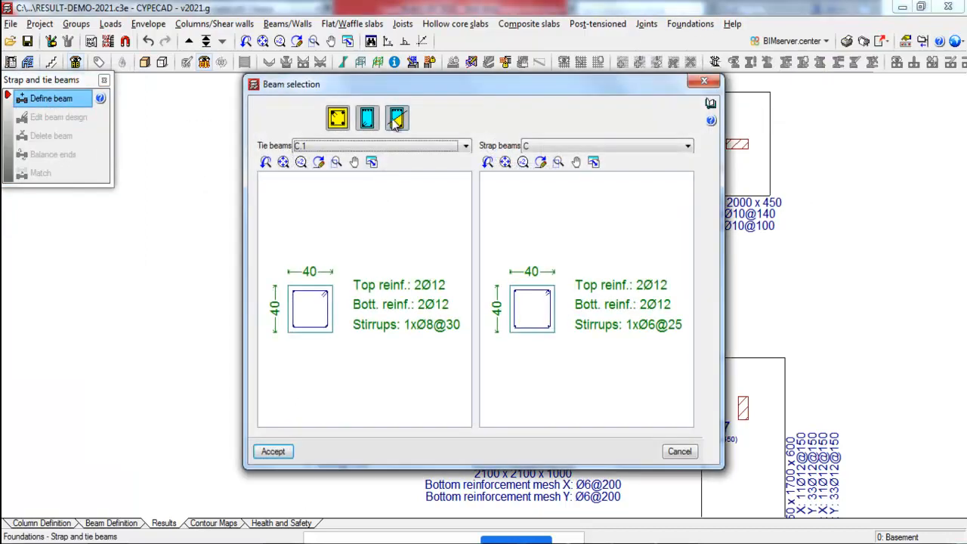
pyautogui.click(273, 451)
pyautogui.click(333, 144)
pyautogui.click(517, 144)
# - Add type C beams from C4 to the C1 pile cap, from C8 to C1, and from C3 to C8
pyautogui.click(517, 146)
pyautogui.click(521, 406)
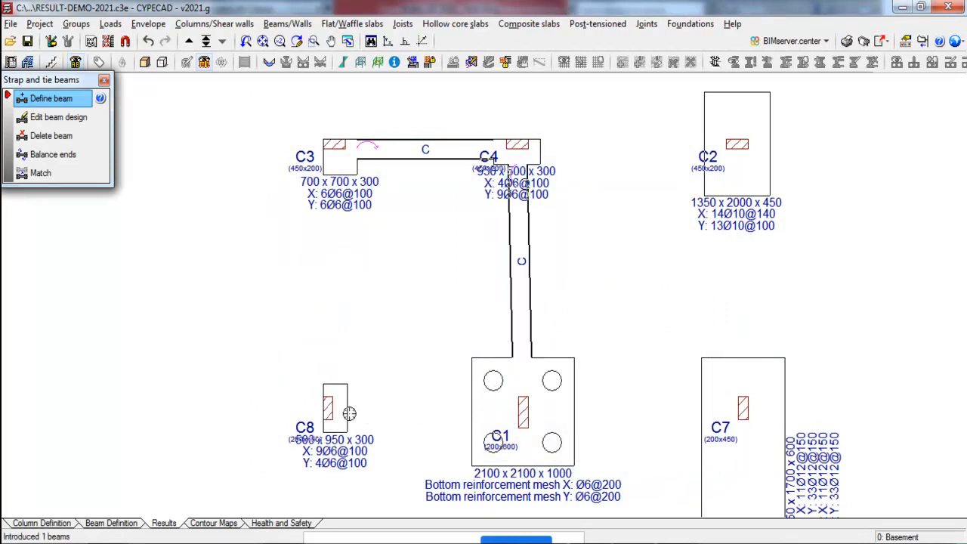
pyautogui.click(328, 408)
pyautogui.click(520, 409)
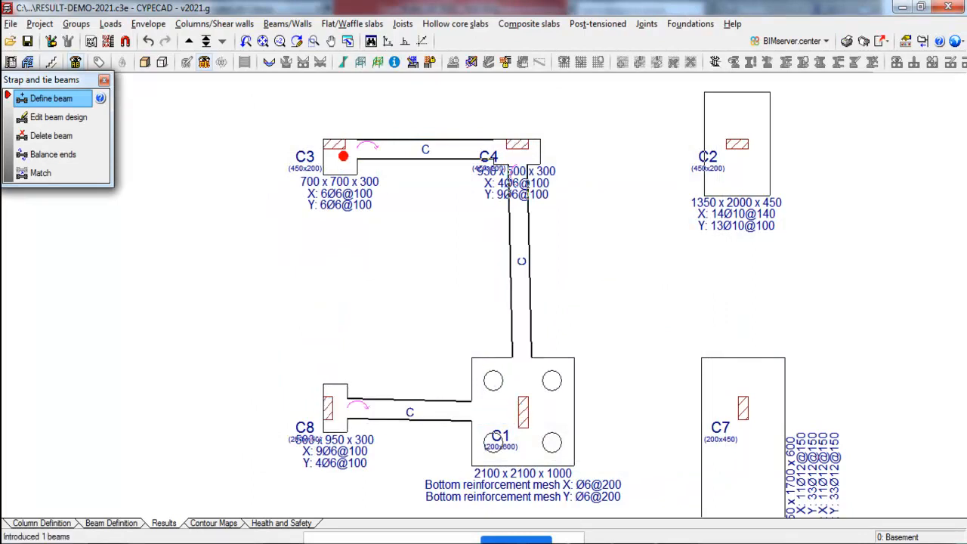
pyautogui.click(333, 143)
pyautogui.click(330, 408)
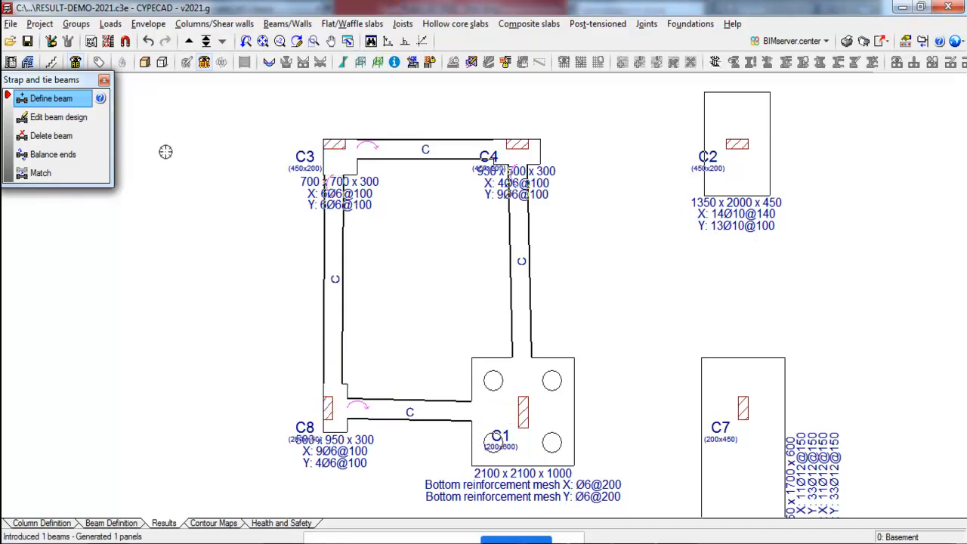
# - Run the foundation design on the Basement group with the new strap beams in place
pyautogui.scroll(-3, 180, 145)
pyautogui.scroll(1, 332, 202)
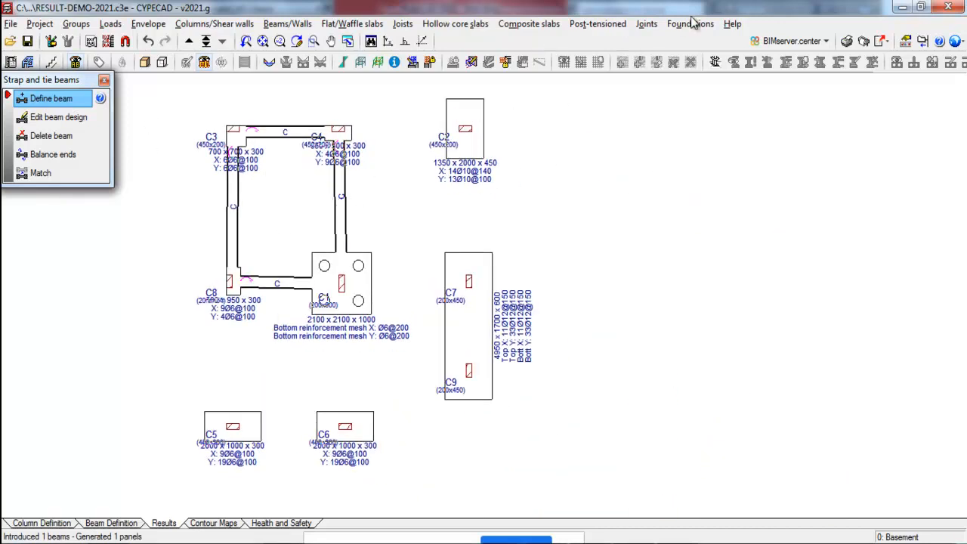
pyautogui.click(692, 23)
pyautogui.click(680, 157)
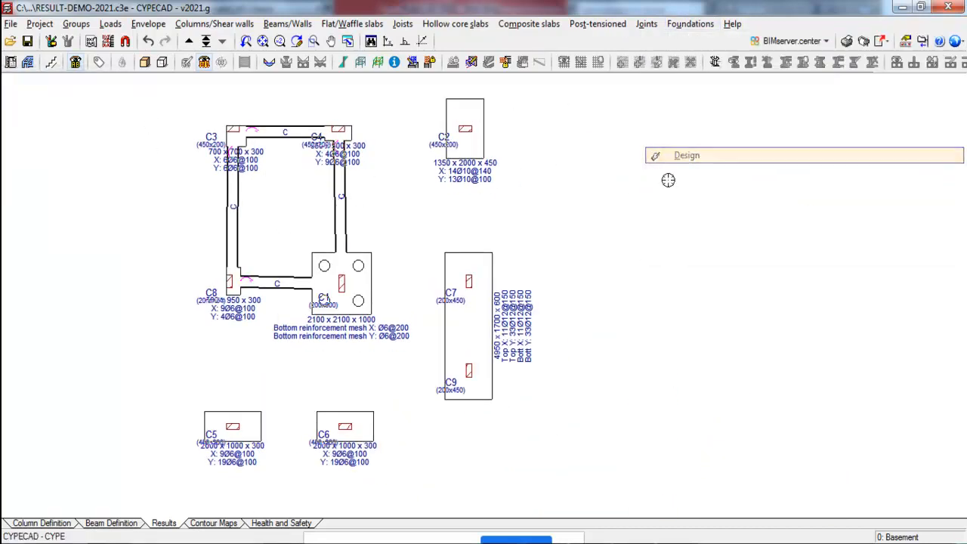
pyautogui.click(412, 368)
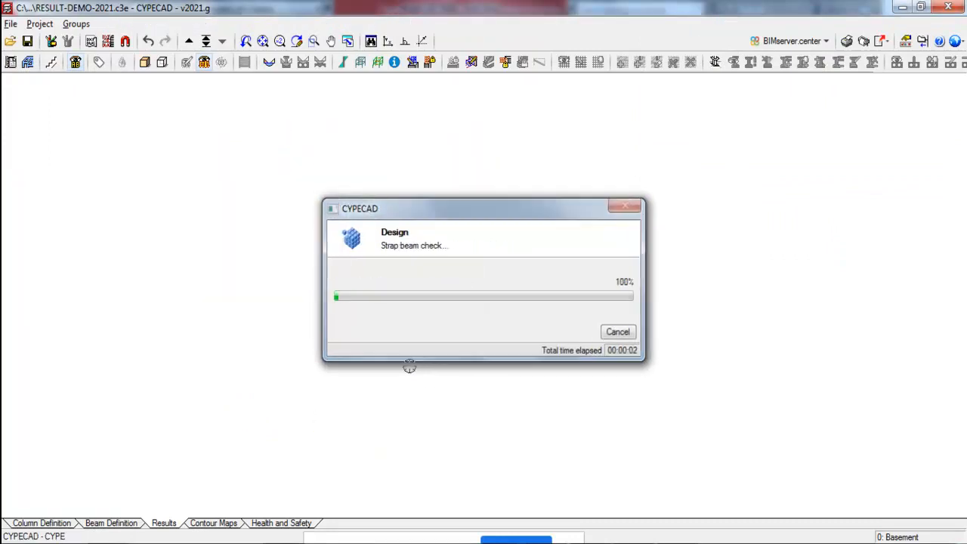
# - Repeat the Basement foundation design twice more for foundation elements and strap beams, using the quick and complete design
pyautogui.scroll(3, 556, 235)
pyautogui.scroll(1, 439, 117)
pyautogui.scroll(3, 481, 183)
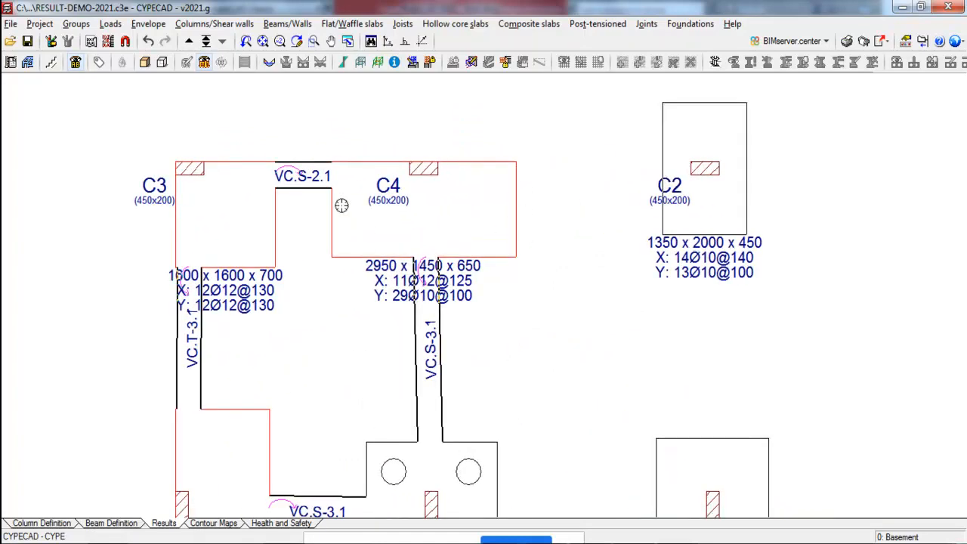
pyautogui.click(689, 23)
pyautogui.click(654, 154)
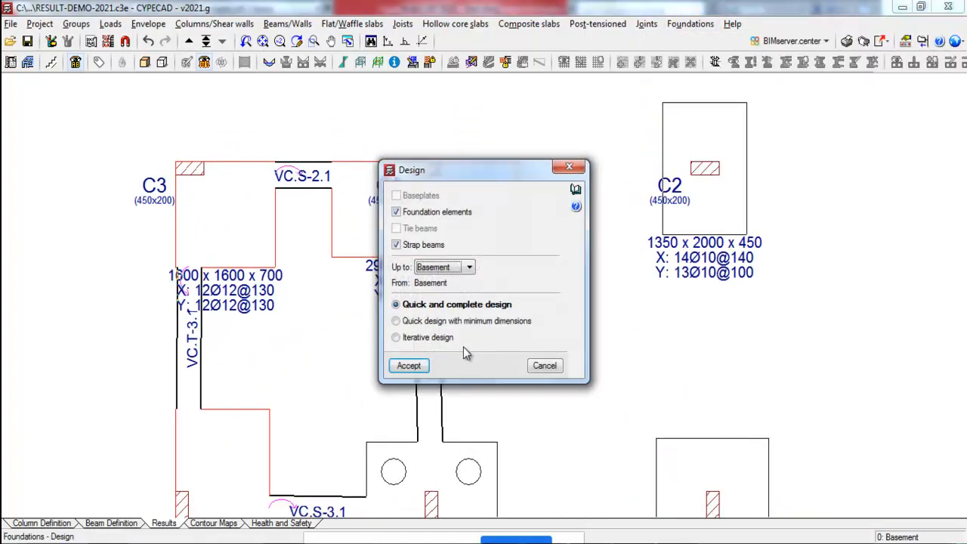
pyautogui.click(423, 367)
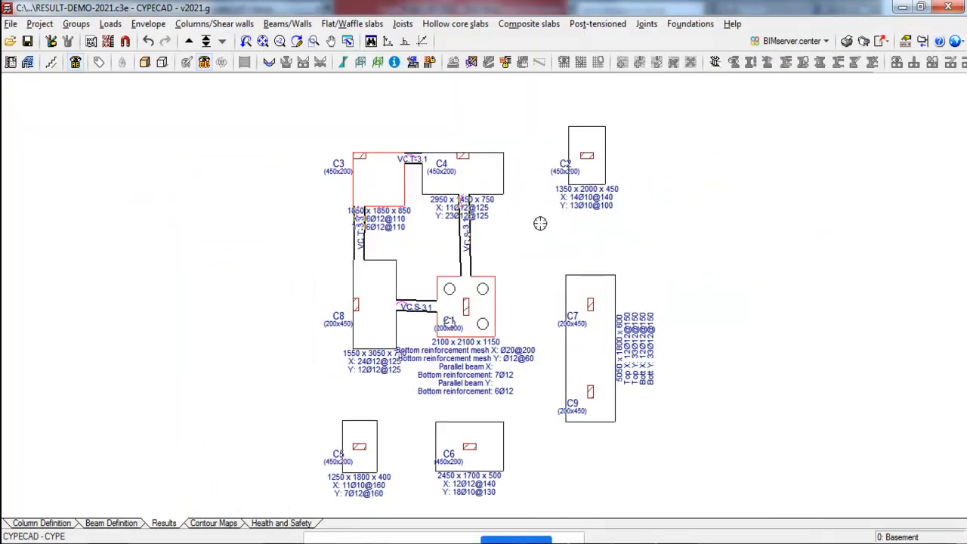
pyautogui.click(689, 23)
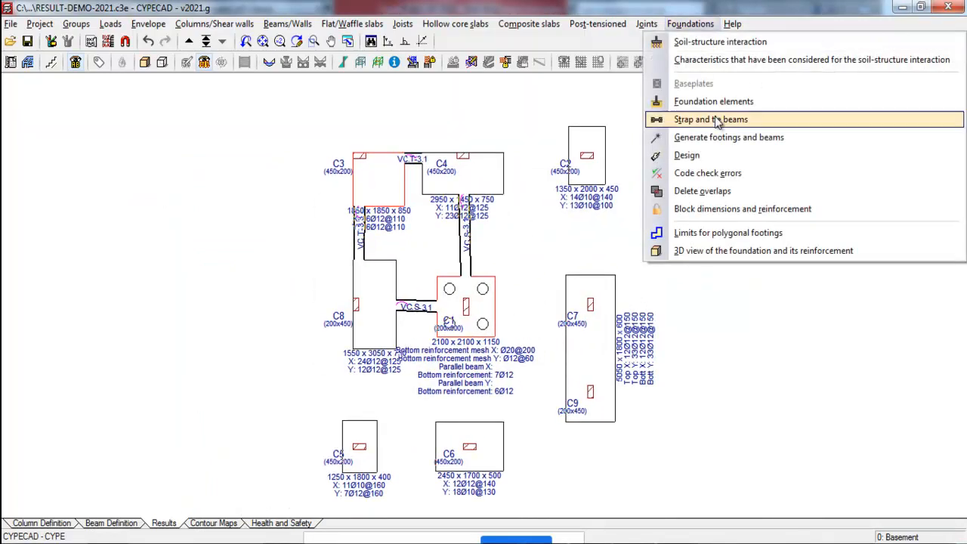
pyautogui.click(710, 154)
pyautogui.click(408, 366)
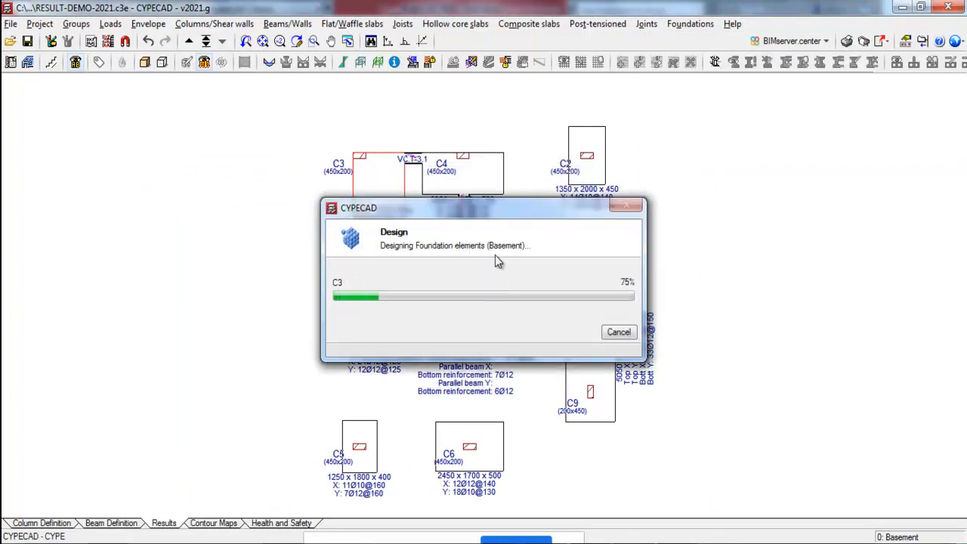
pyautogui.scroll(2, 499, 245)
pyautogui.scroll(1, 325, 340)
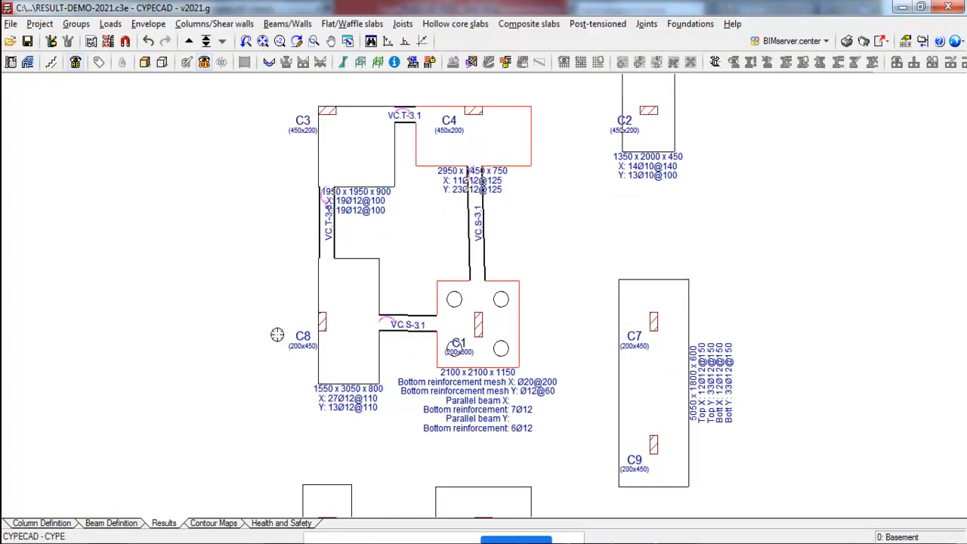
pyautogui.scroll(1, 343, 363)
pyautogui.scroll(-1, 533, 159)
pyautogui.scroll(-2, 345, 240)
pyautogui.scroll(3, 497, 83)
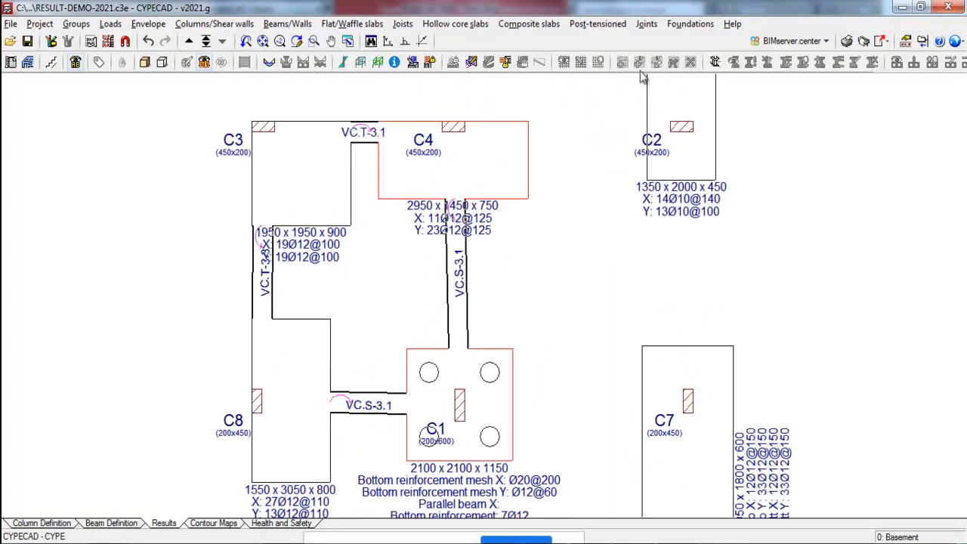
pyautogui.click(689, 23)
pyautogui.click(688, 155)
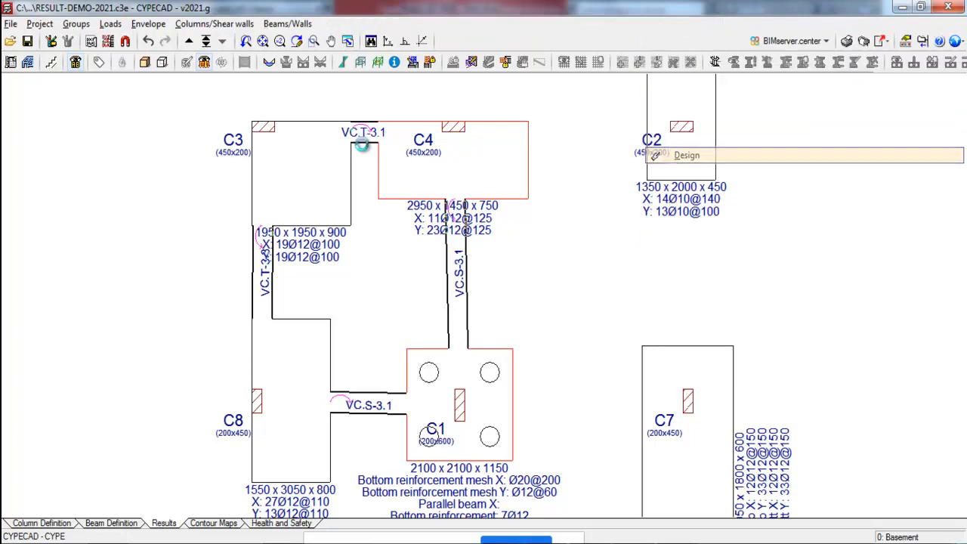
pyautogui.click(544, 365)
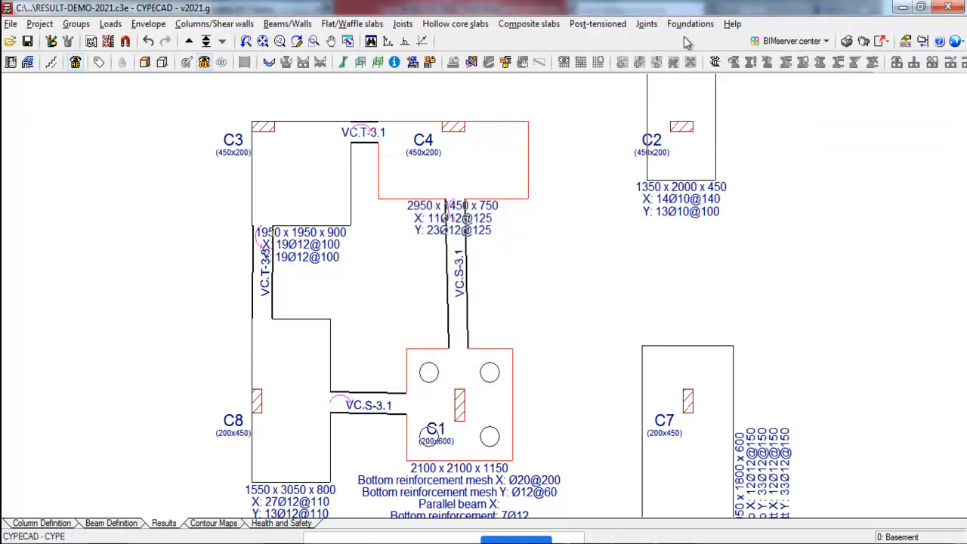
# - Open the footing under column C4 for editing and run a design on it
pyautogui.click(689, 23)
pyautogui.click(688, 101)
pyautogui.click(36, 116)
pyautogui.click(516, 167)
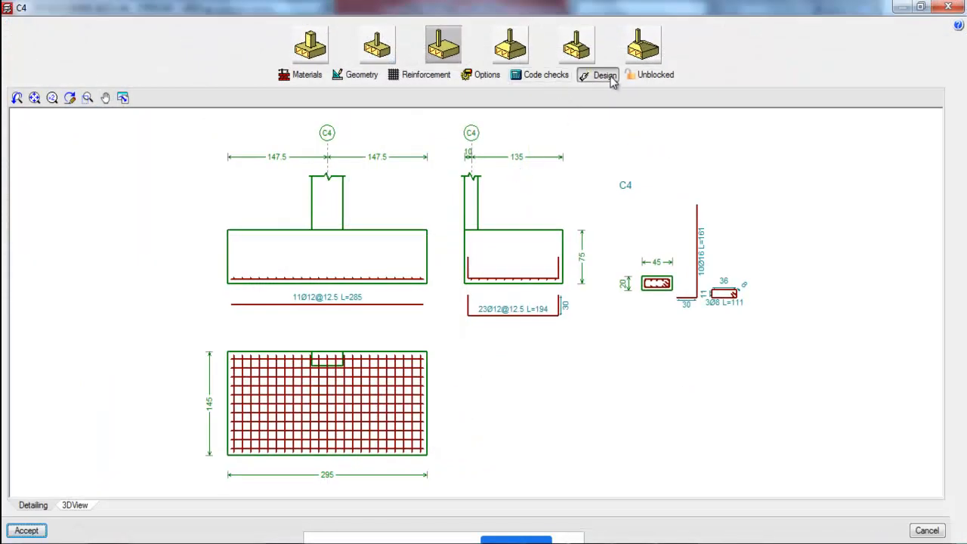
pyautogui.click(610, 78)
pyautogui.click(450, 313)
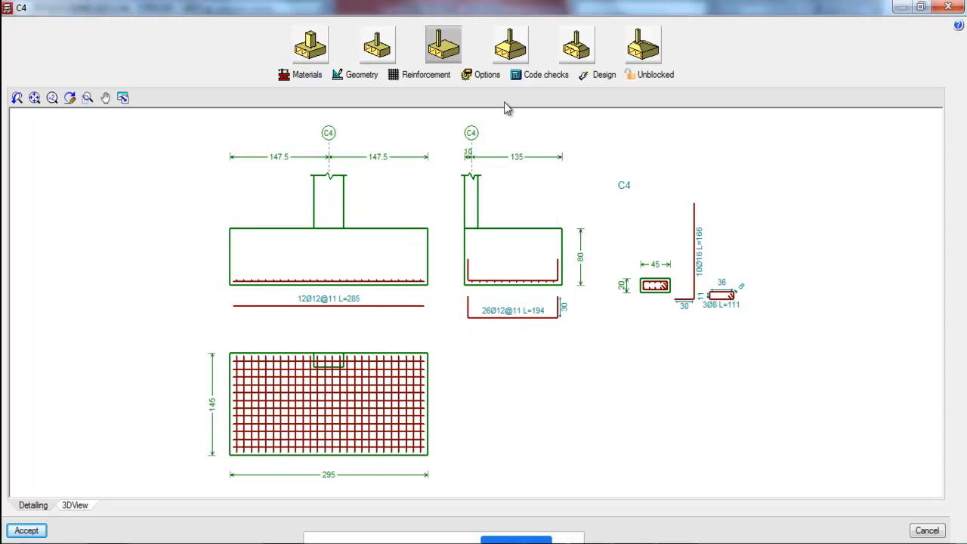
# - Review the C4 footing's code checks and accept the redesigned footing
pyautogui.click(543, 75)
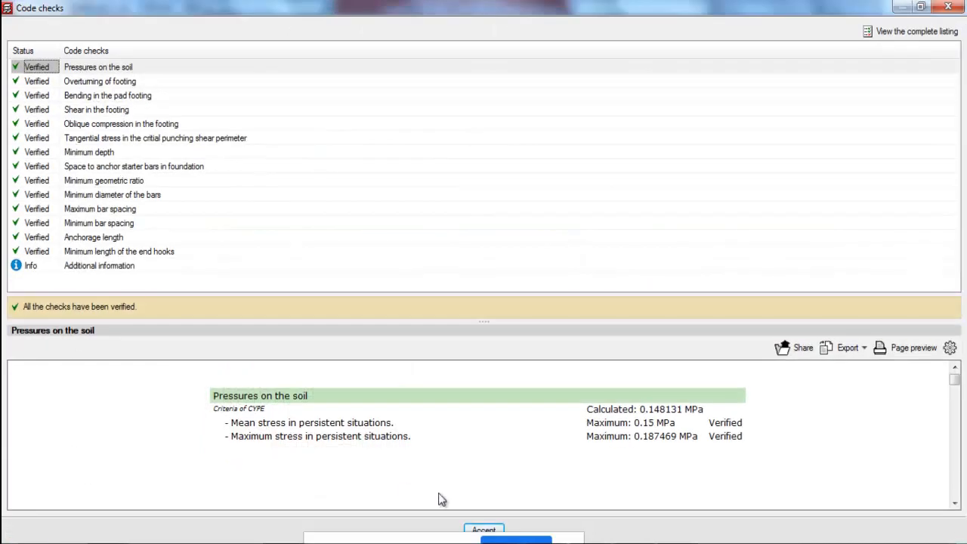
pyautogui.click(481, 531)
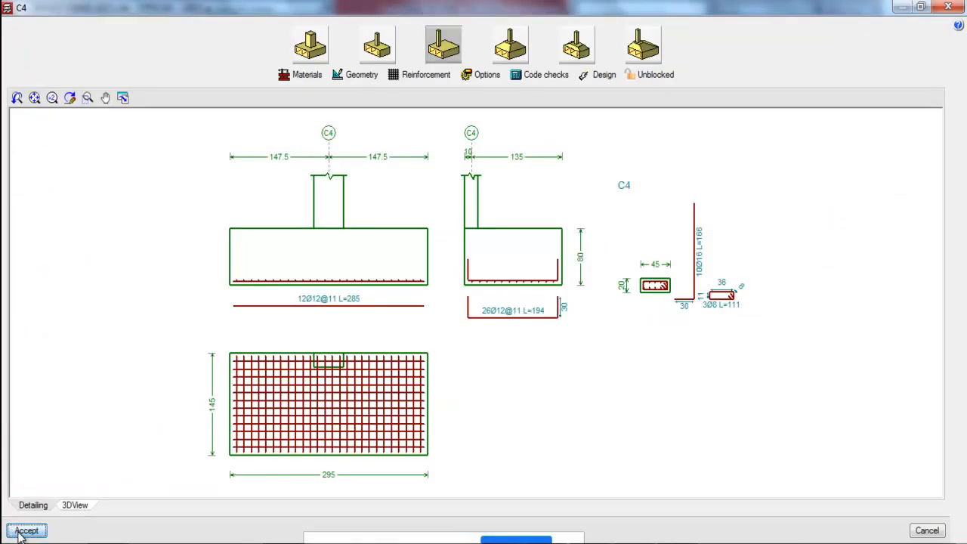
pyautogui.click(22, 531)
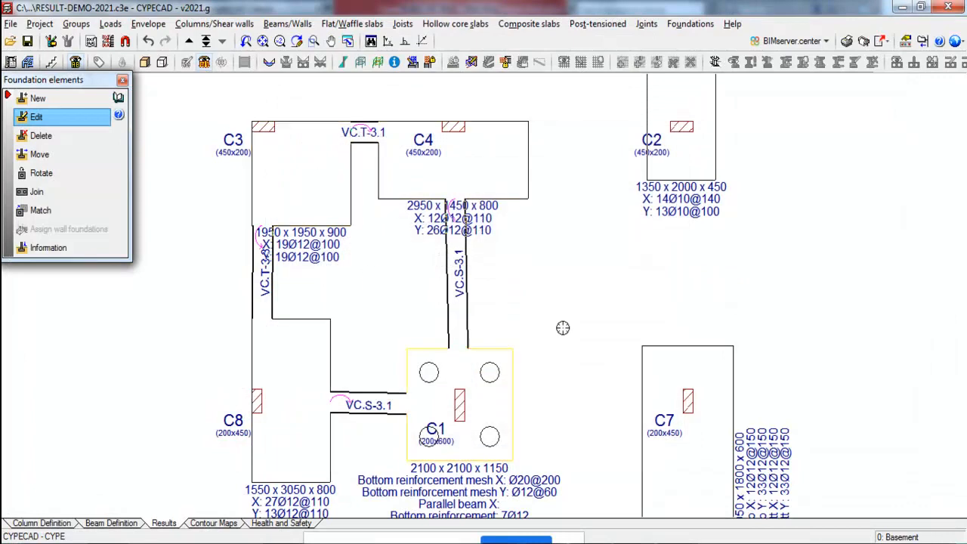
# - Open the pile cap under column C1 for editing and run a complete design on it
pyautogui.scroll(-2, 451, 193)
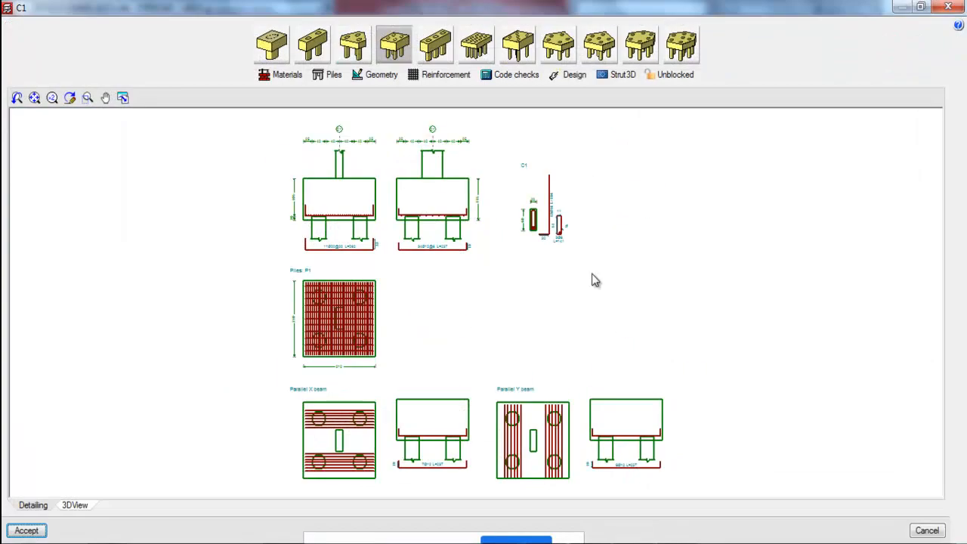
pyautogui.scroll(3, 460, 427)
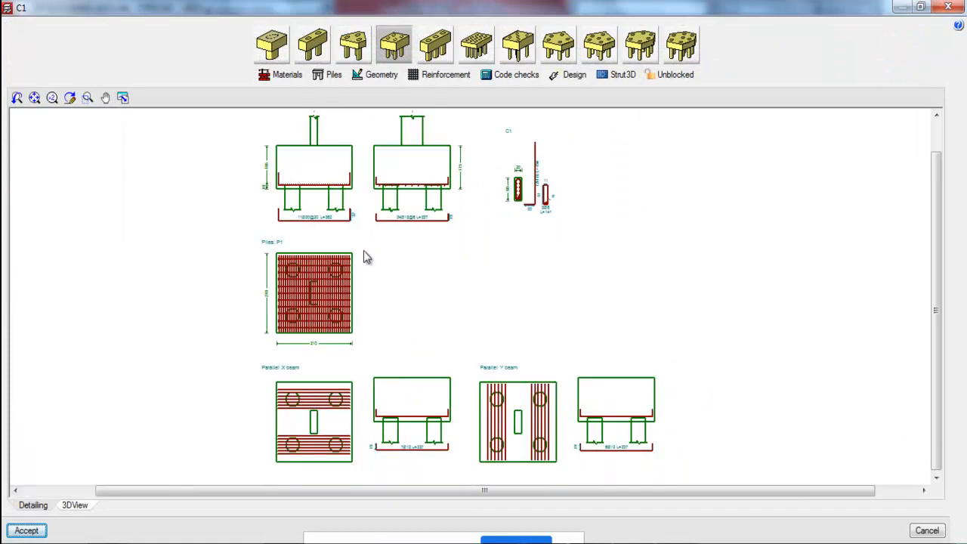
pyautogui.click(572, 75)
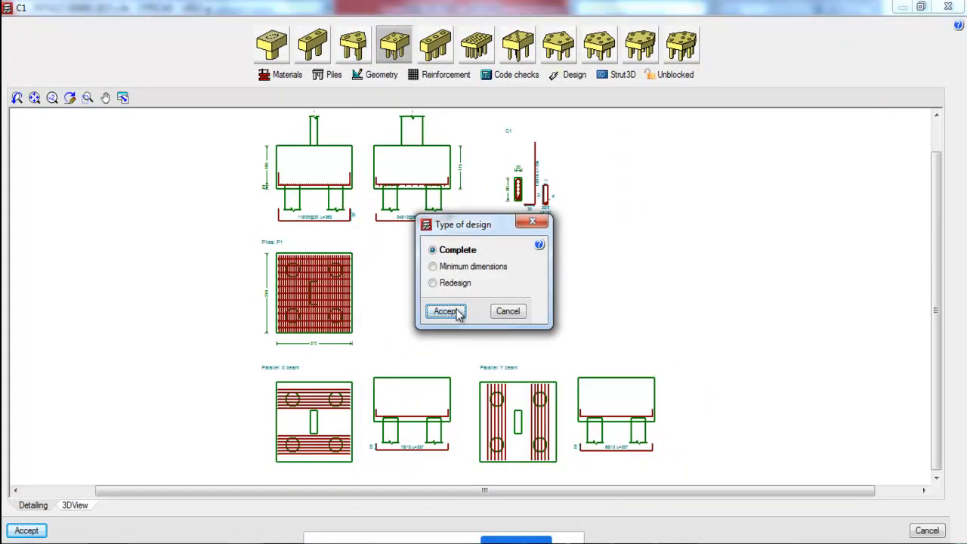
pyautogui.click(455, 311)
# - Examine the Ties code check of the C1 pile cap, including its strut-and-tie model, stress calculation and table of ties
pyautogui.click(532, 78)
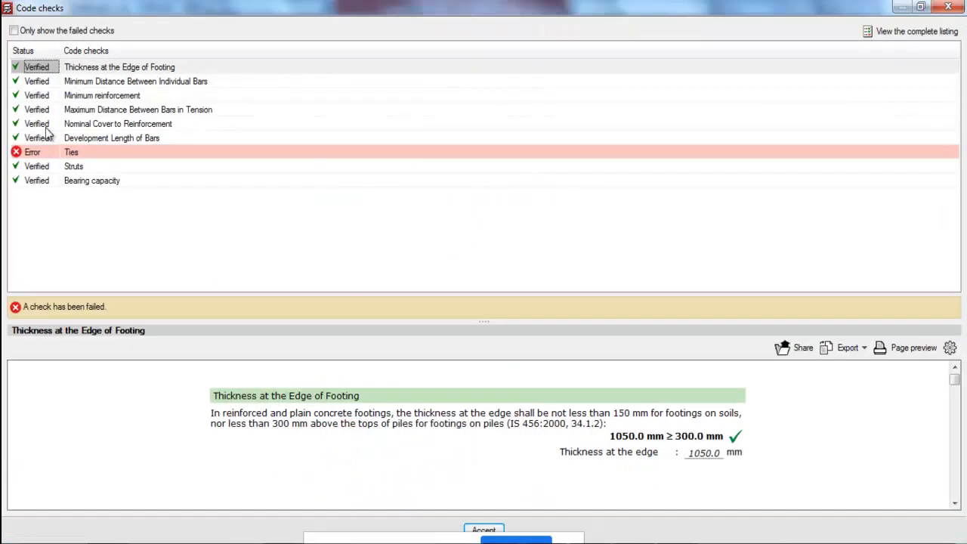
pyautogui.click(73, 153)
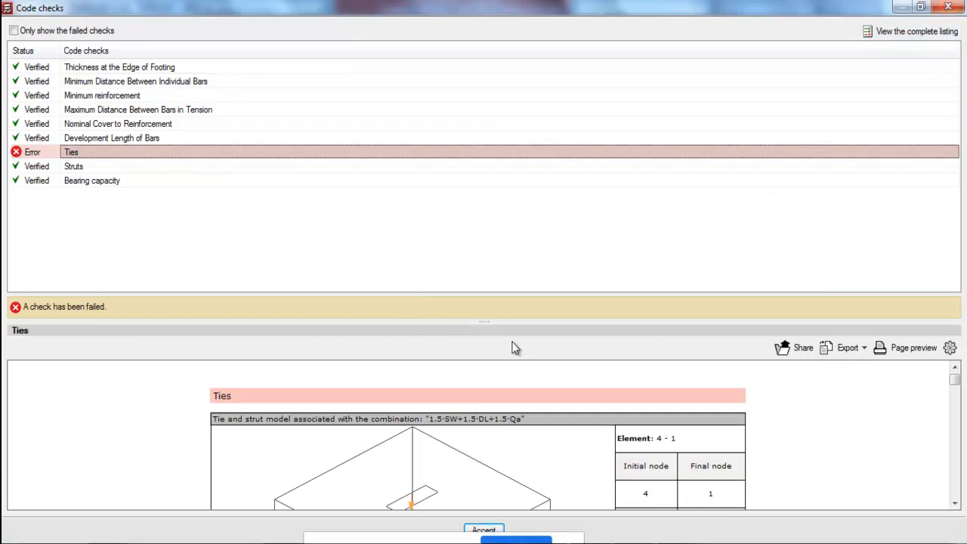
pyautogui.moveTo(487, 313); pyautogui.dragTo(494, 200)
pyautogui.scroll(-1, 561, 356)
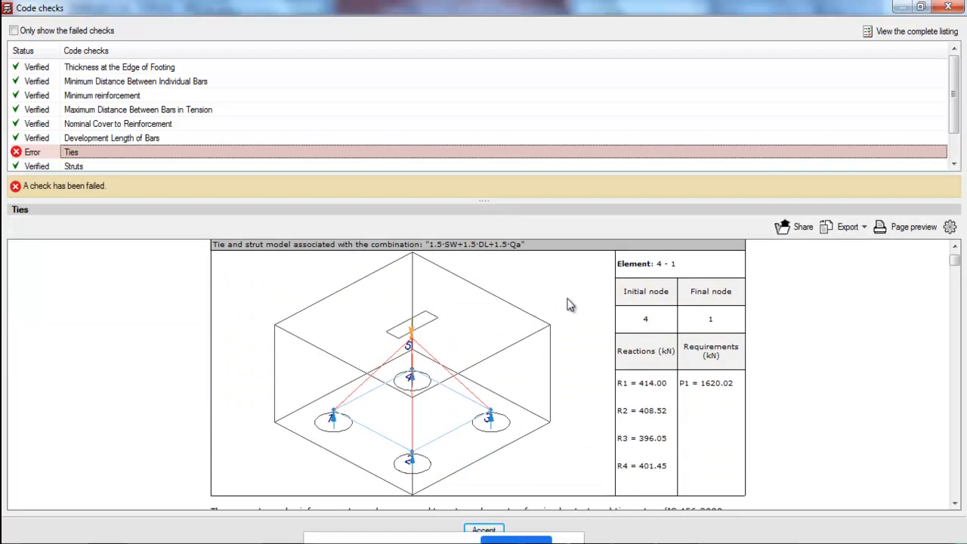
pyautogui.scroll(-3, 570, 304)
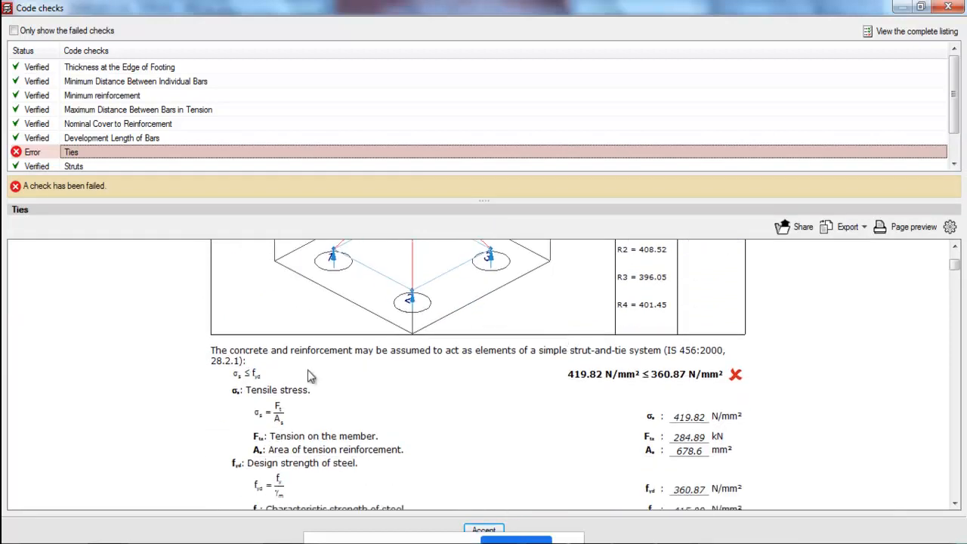
pyautogui.scroll(1, 491, 381)
pyautogui.scroll(-2, 551, 335)
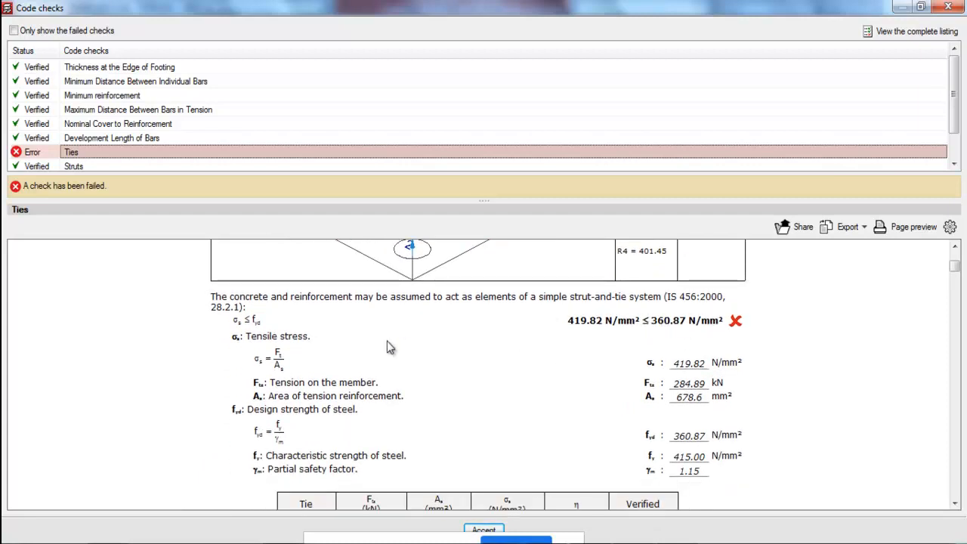
pyautogui.scroll(-3, 404, 346)
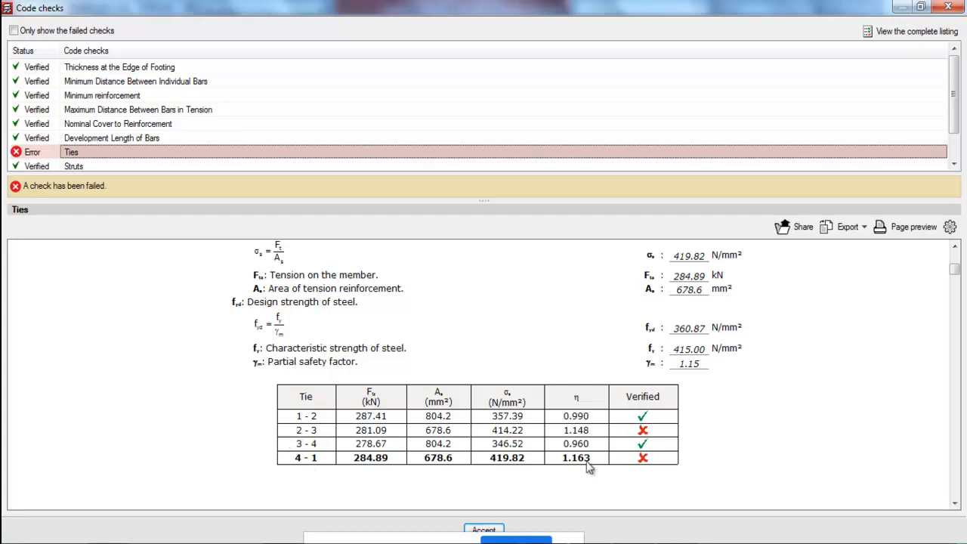
pyautogui.scroll(6, 593, 329)
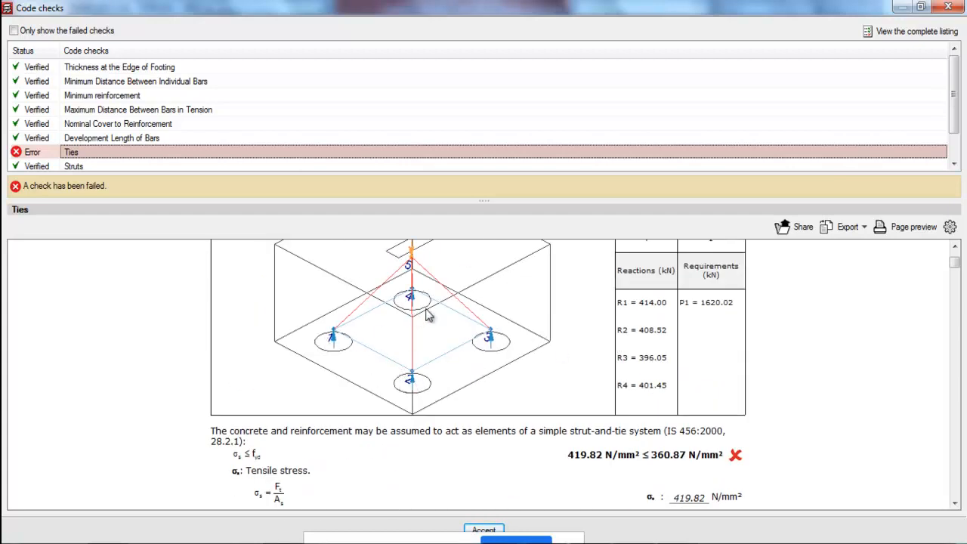
# - Mark ties 2-3 and 4-1 with arrows over the strut-and-tie diagram, discard the markup and close the code checks
pyautogui.click(570, 538)
pyautogui.moveTo(408, 381); pyautogui.dragTo(487, 339)
pyautogui.moveTo(335, 338); pyautogui.dragTo(416, 299)
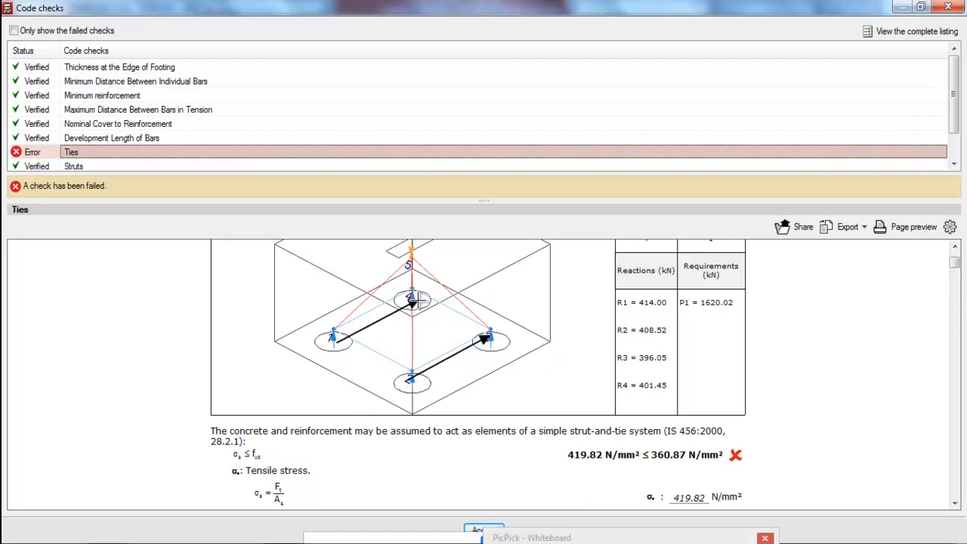
pyautogui.click(764, 538)
pyautogui.click(947, 7)
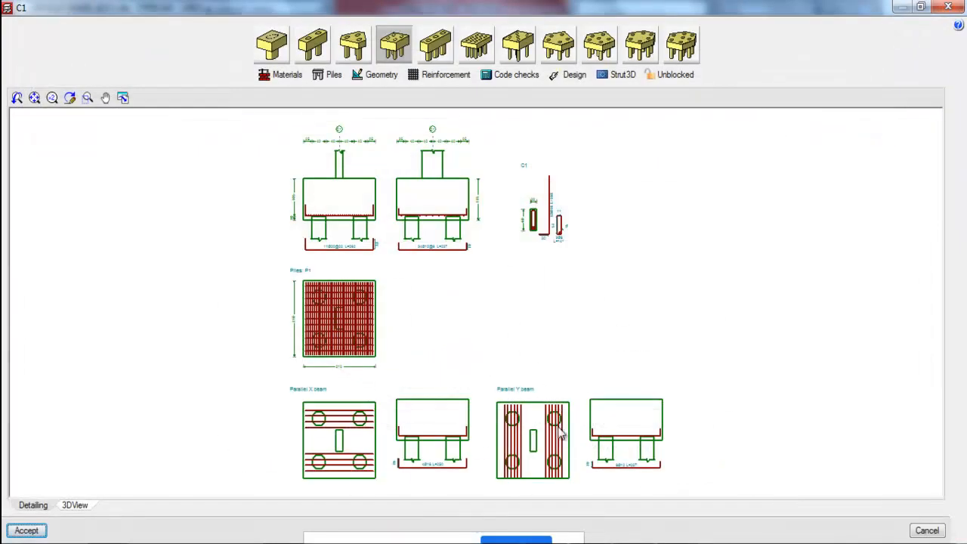
# - Set the bottom reinforcement diameter of the C1 pile cap's parallel beam Y to Ø16
pyautogui.click(444, 75)
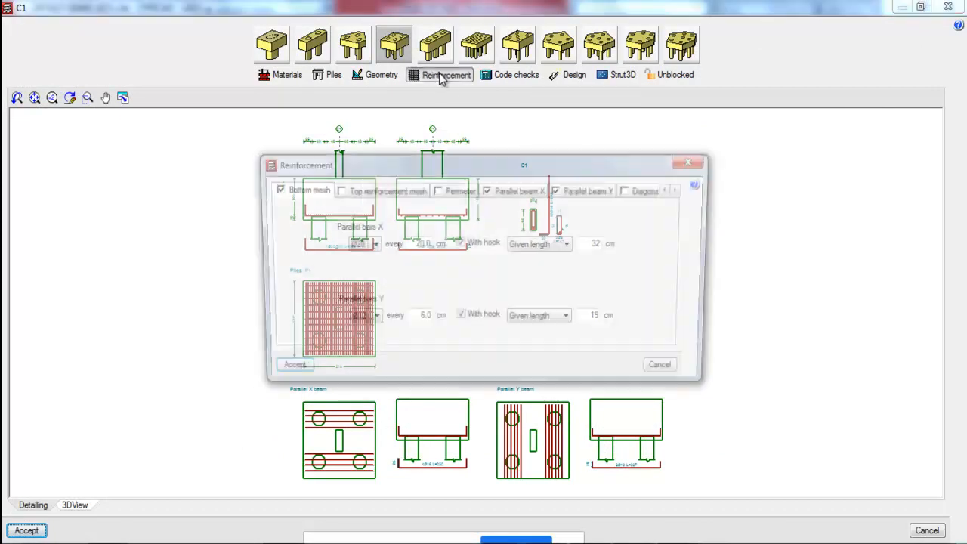
pyautogui.click(587, 192)
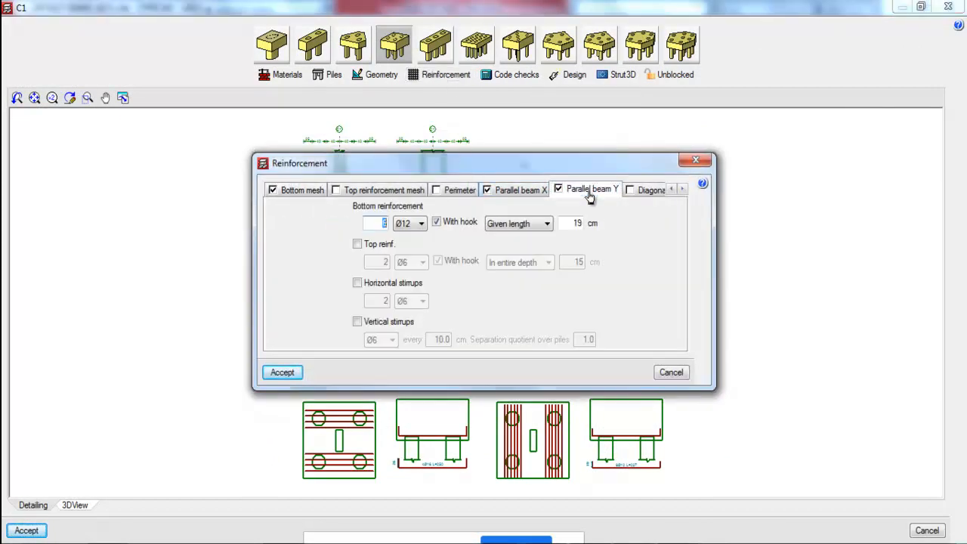
pyautogui.click(420, 223)
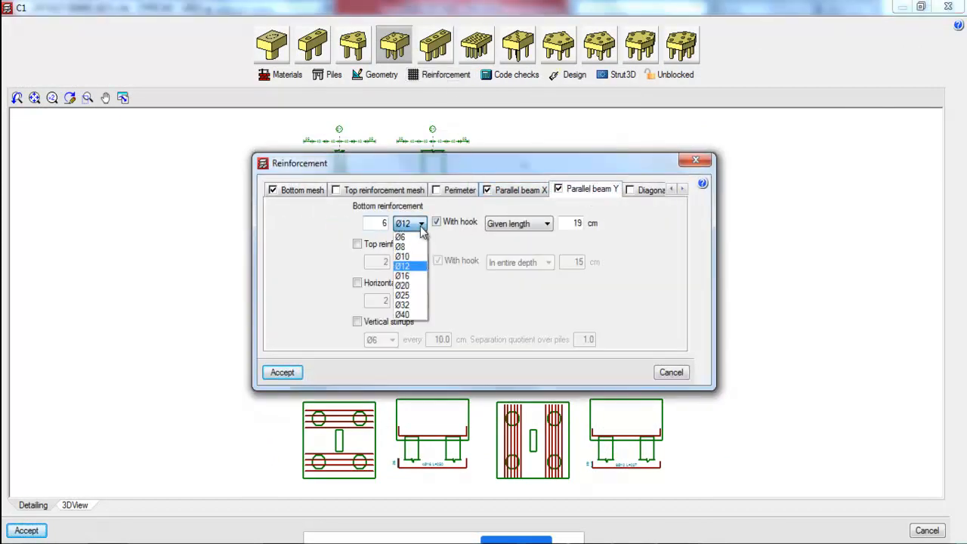
pyautogui.click(408, 274)
pyautogui.click(282, 373)
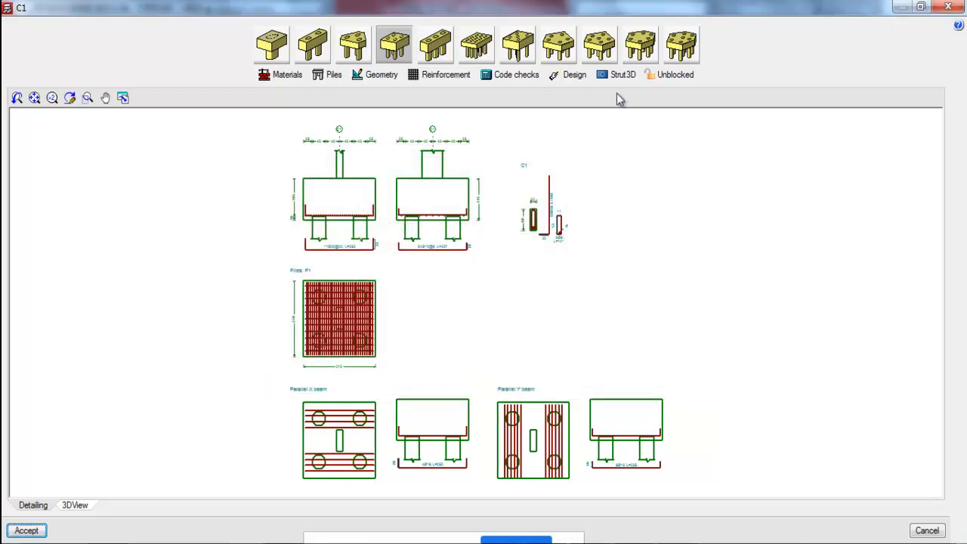
# - Recheck the Ties verification of the C1 pile cap and accept the edited pile cap
pyautogui.click(497, 76)
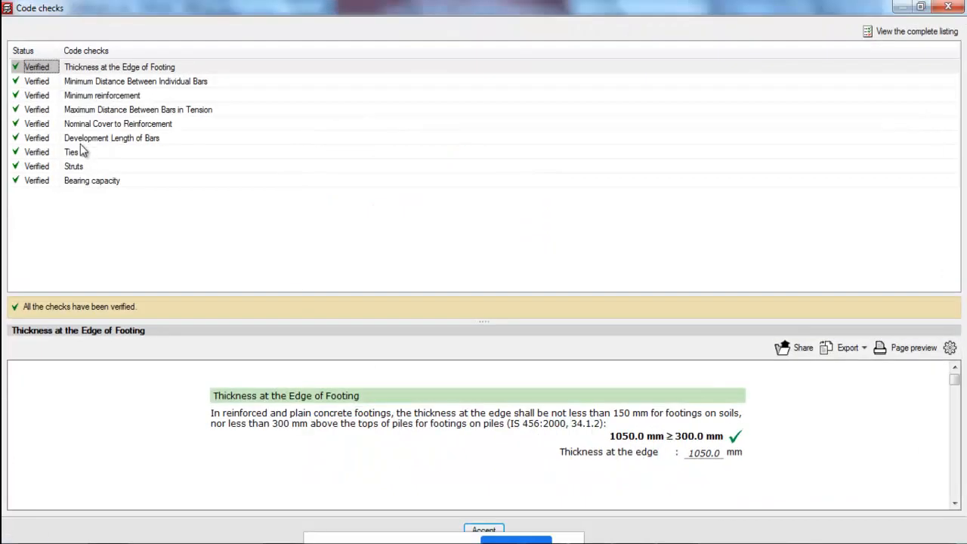
pyautogui.click(78, 155)
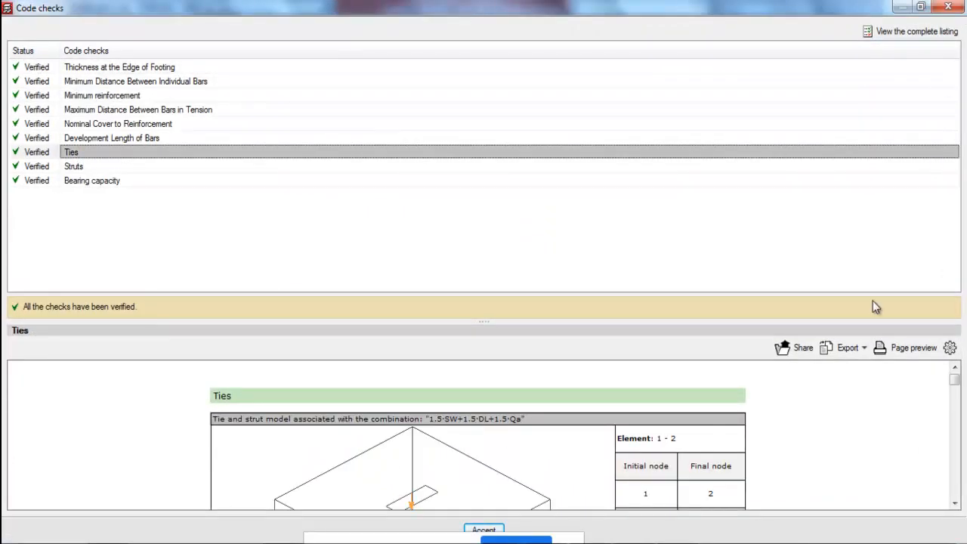
pyautogui.scroll(-10, 760, 431)
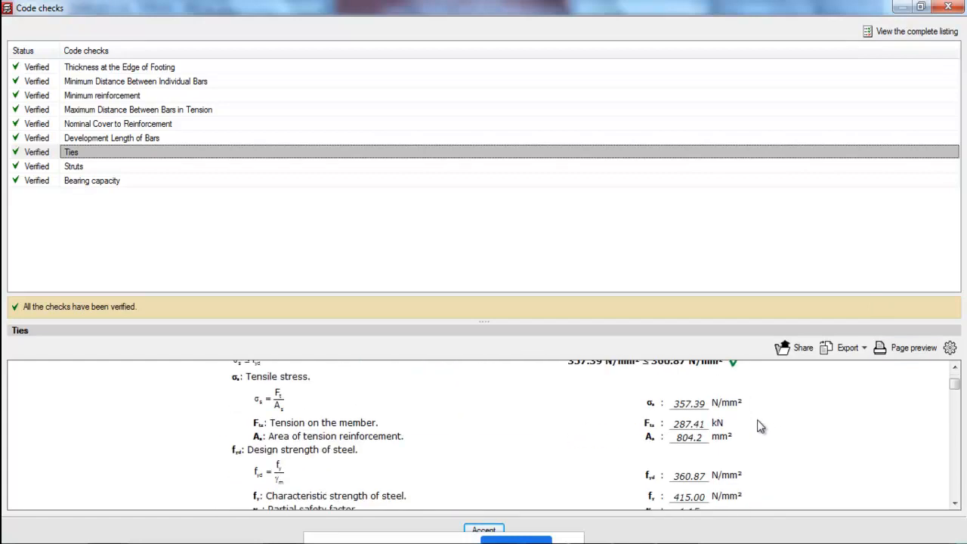
pyautogui.scroll(-2, 760, 431)
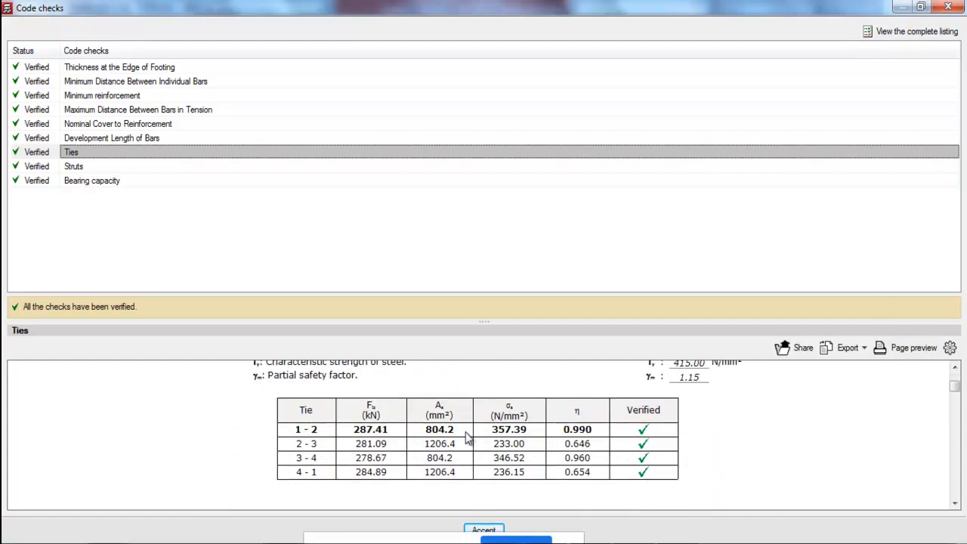
pyautogui.click(947, 7)
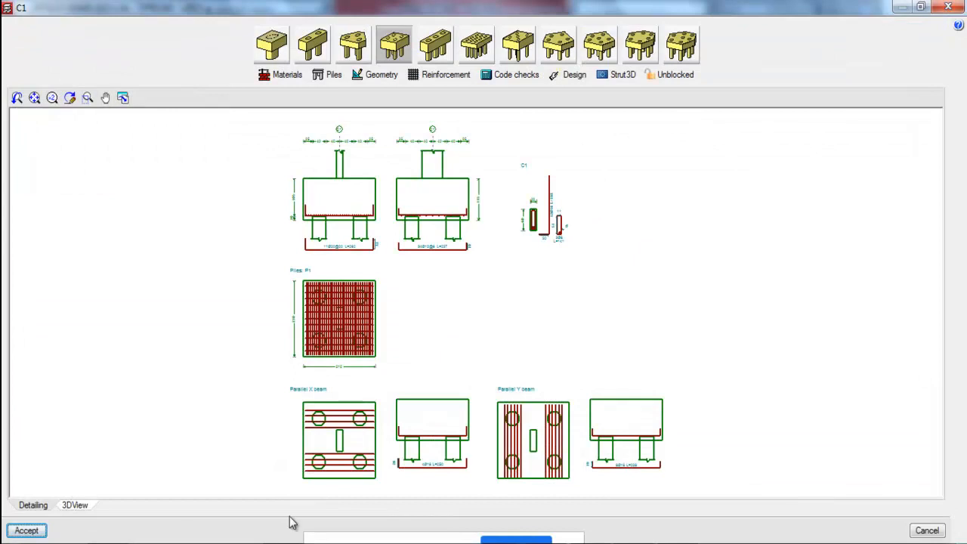
pyautogui.click(27, 530)
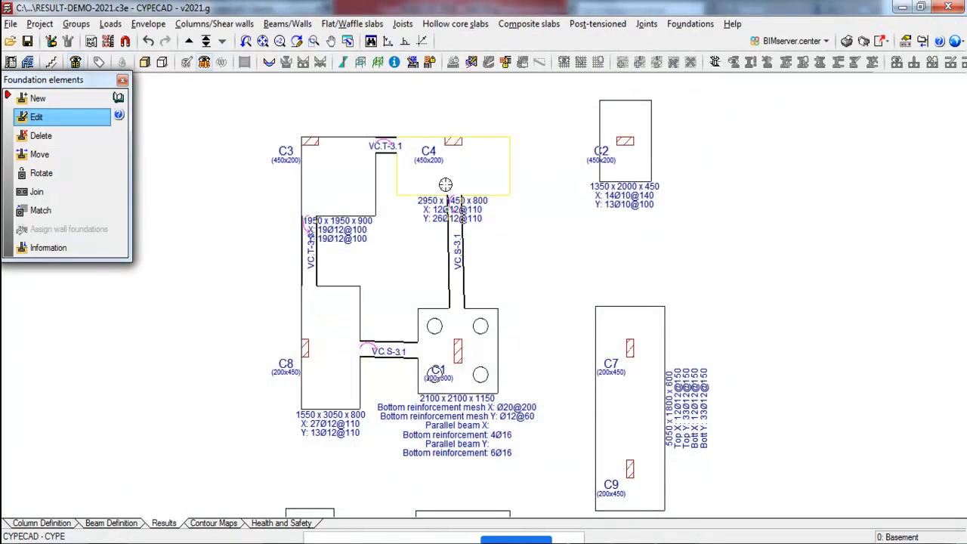
# - Open the C4 footing and inspect it in the 3D view, then close its editor
pyautogui.scroll(1, 477, 112)
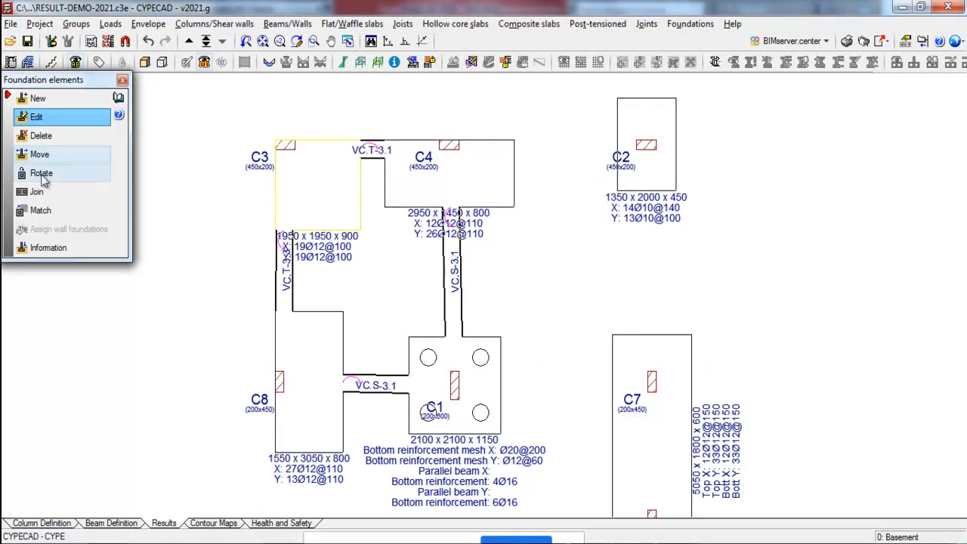
pyautogui.click(464, 202)
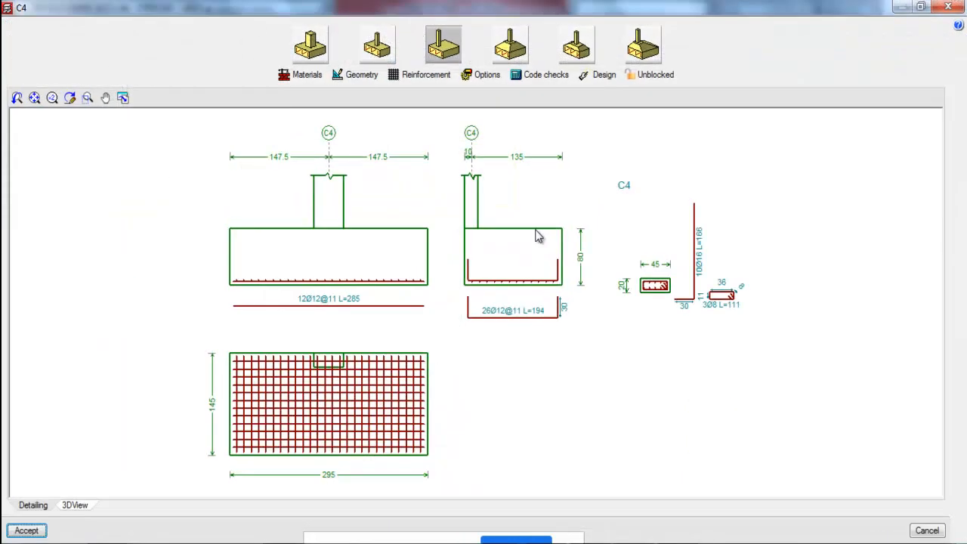
pyautogui.click(83, 506)
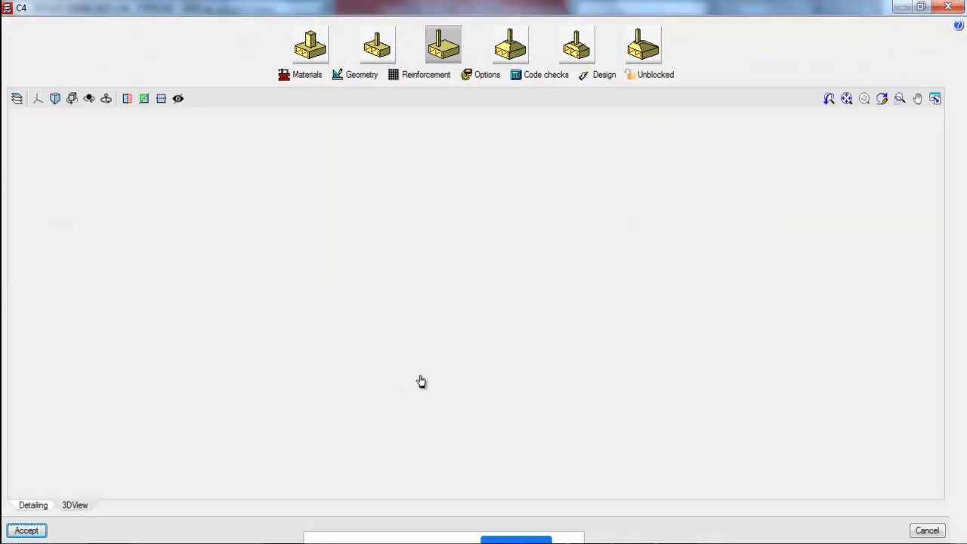
pyautogui.moveTo(420, 377); pyautogui.dragTo(453, 380, button='middle')
pyautogui.click(25, 530)
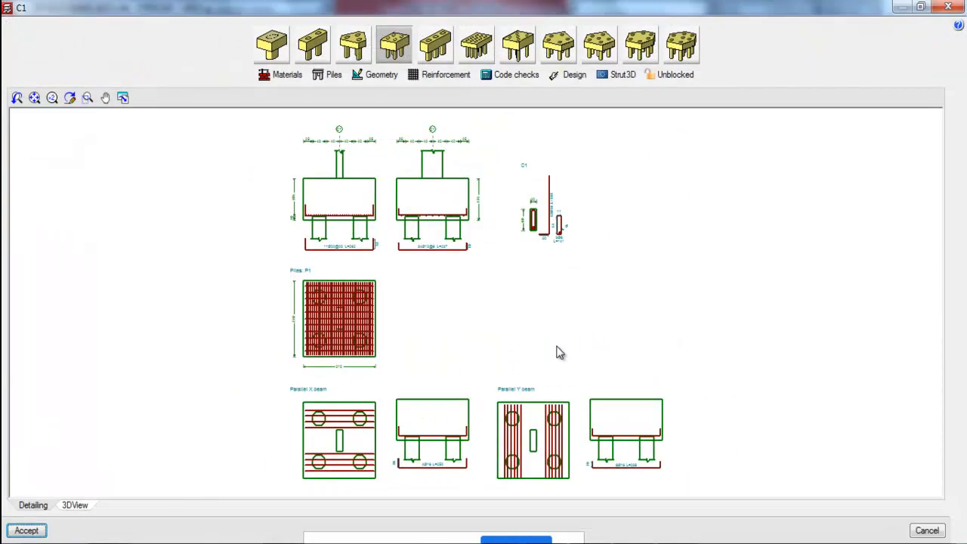
# - Inspect the C1 pile cap's piles and reinforcement in the 3D view and close its editor
pyautogui.click(73, 506)
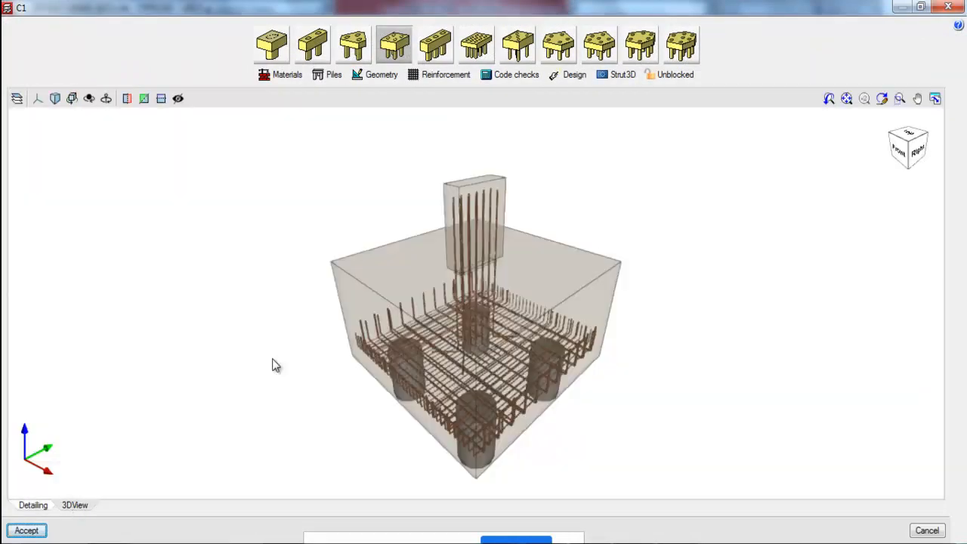
pyautogui.moveTo(444, 372)
pyautogui.mouseDown()
pyautogui.moveTo(552, 362)
pyautogui.moveTo(626, 339)
pyautogui.moveTo(535, 377)
pyautogui.mouseUp()
pyautogui.click(16, 530)
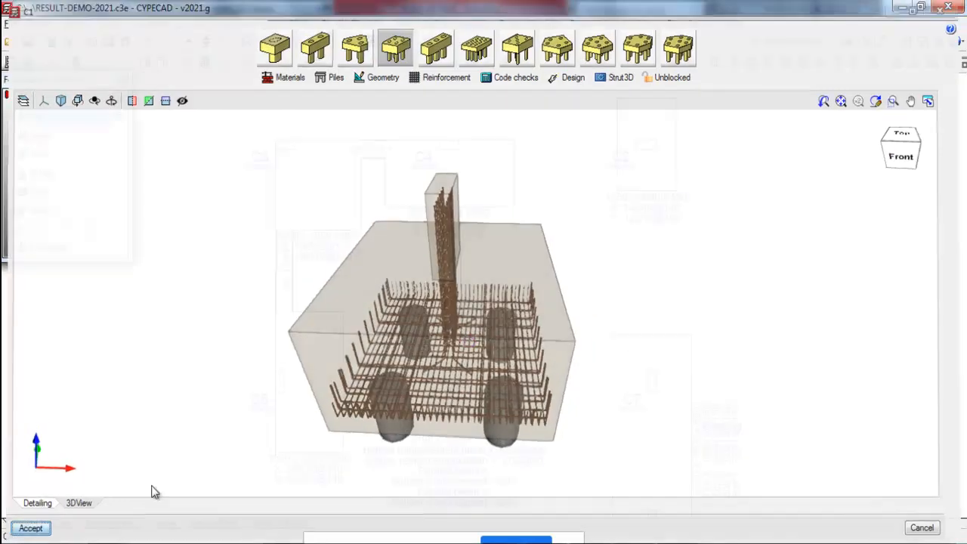
# - Open the strap beam between C1 and C4 for editing and examine its reinforcement detailing and 3D view
pyautogui.scroll(1, 341, 269)
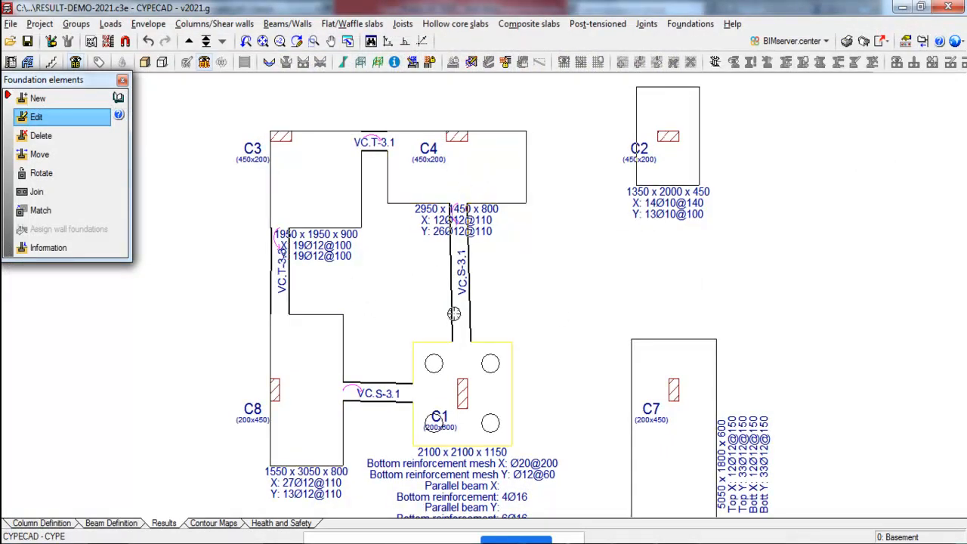
pyautogui.click(689, 23)
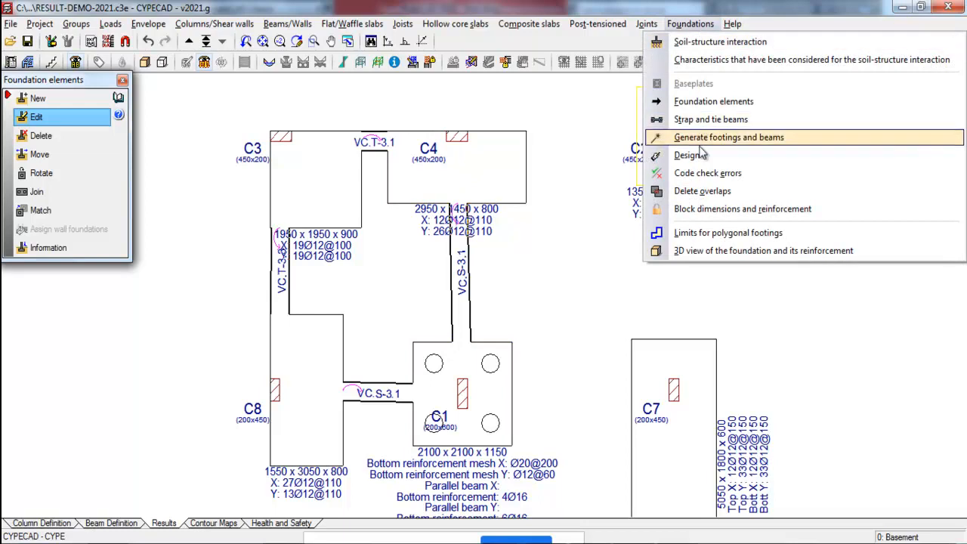
pyautogui.click(683, 118)
pyautogui.click(57, 117)
pyautogui.click(452, 270)
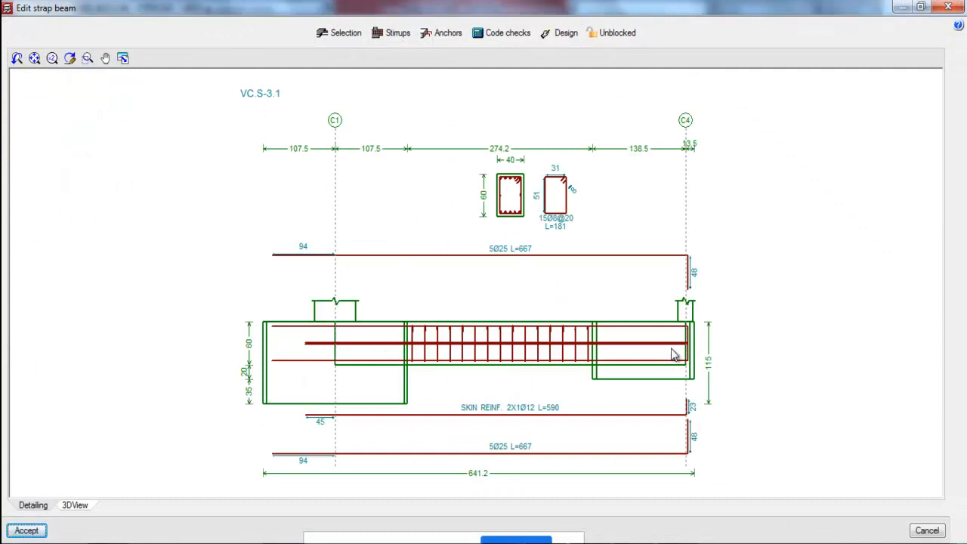
pyautogui.scroll(4, 451, 344)
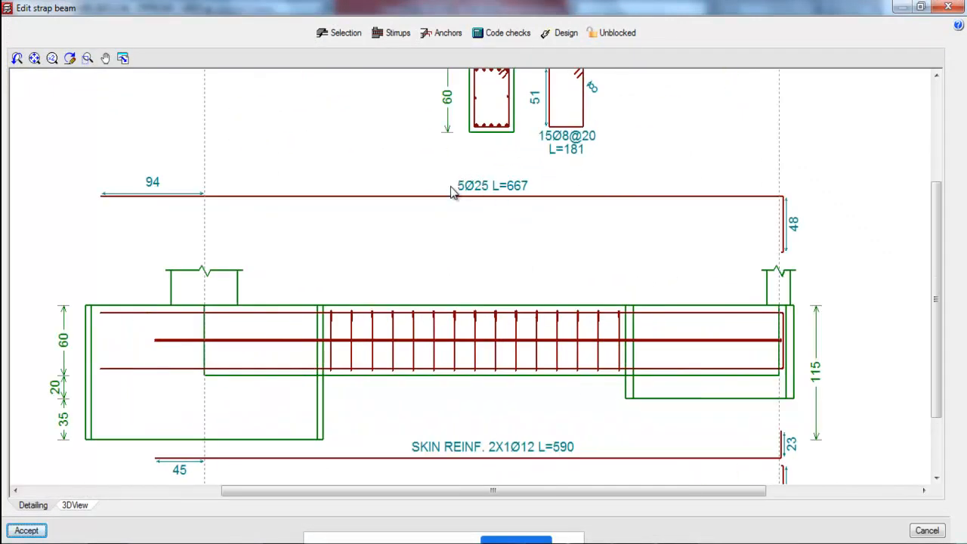
pyautogui.scroll(-3, 495, 212)
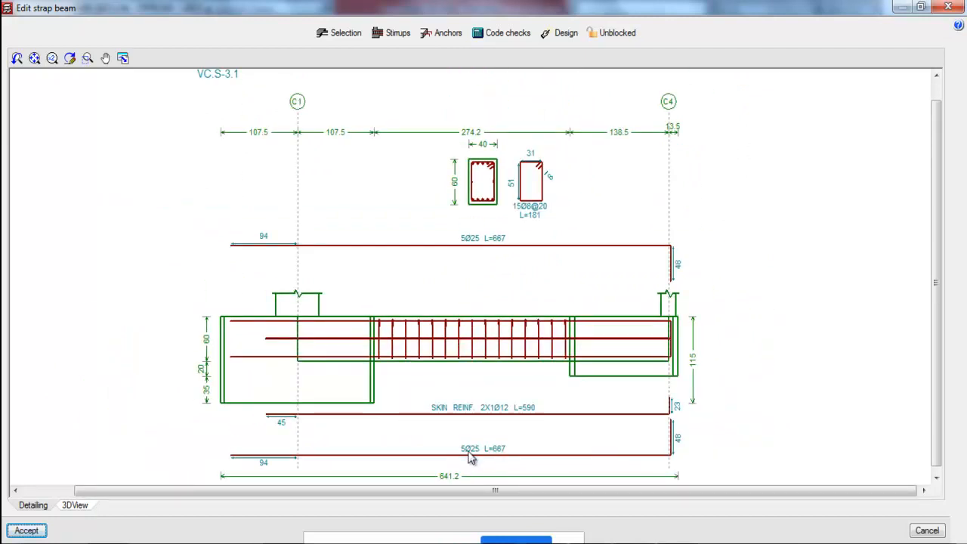
pyautogui.click(75, 504)
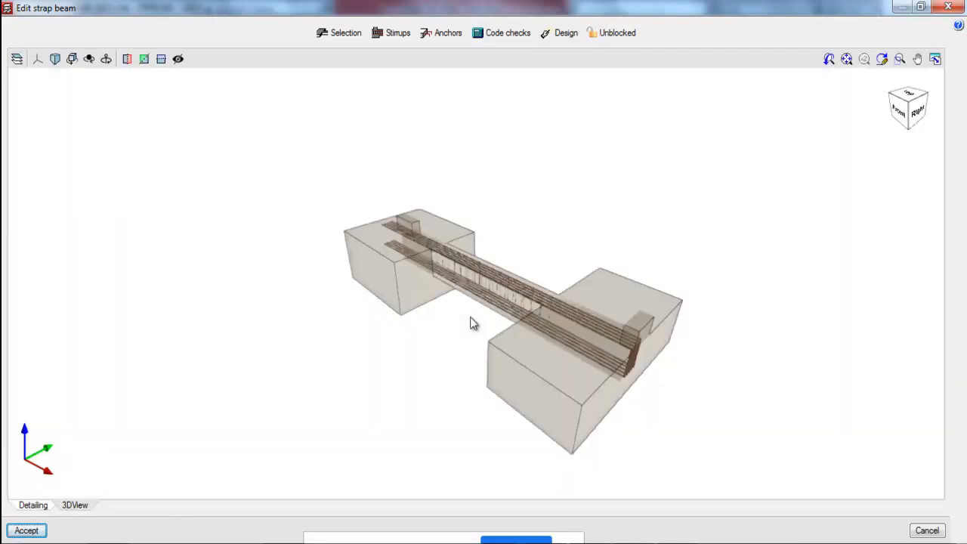
pyautogui.keyDown('shift'); pyautogui.moveTo(470, 323); pyautogui.dragTo(634, 275, button='middle'); pyautogui.keyUp('shift')
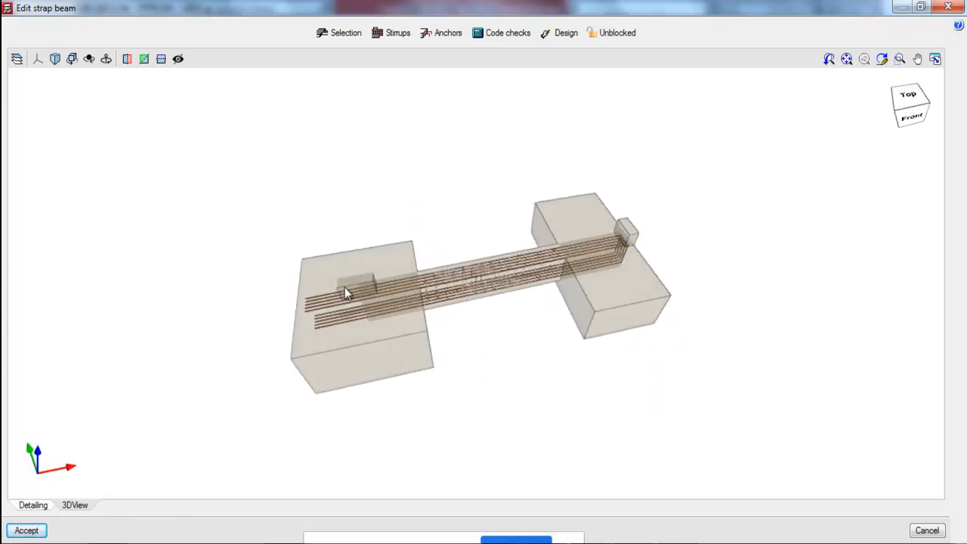
# - Accept the strap beam between C1 and C4 and open the 3D view of the foundation and its reinforcement
pyautogui.click(34, 530)
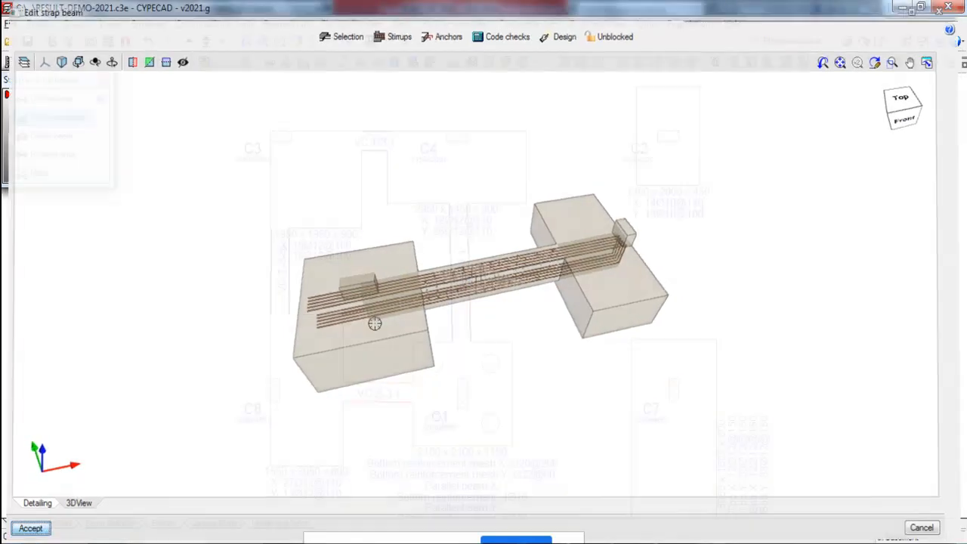
pyautogui.scroll(-2, 340, 200)
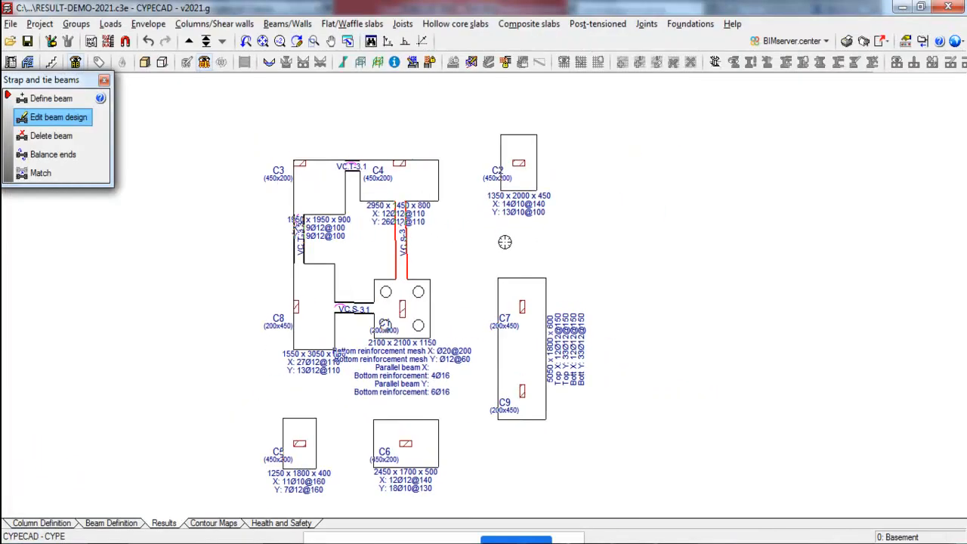
pyautogui.click(689, 23)
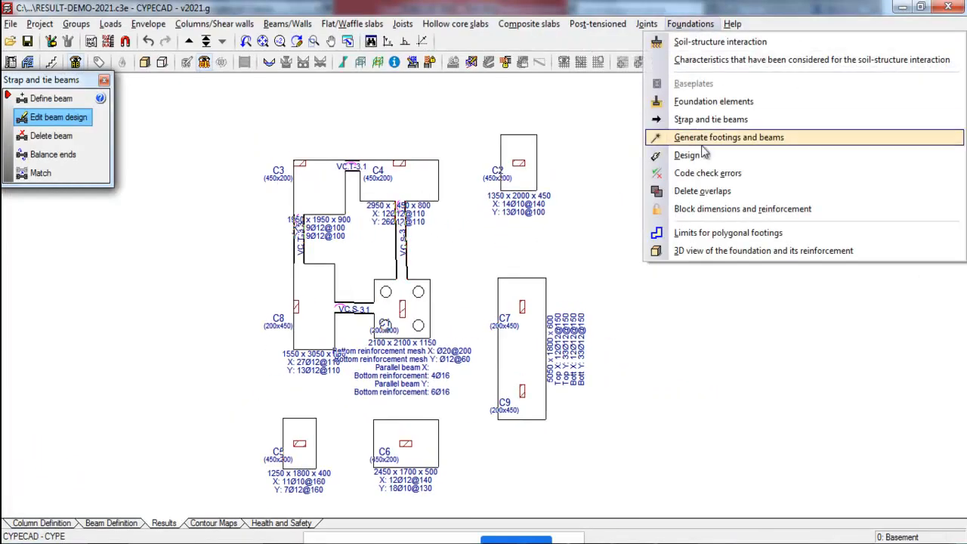
pyautogui.click(687, 257)
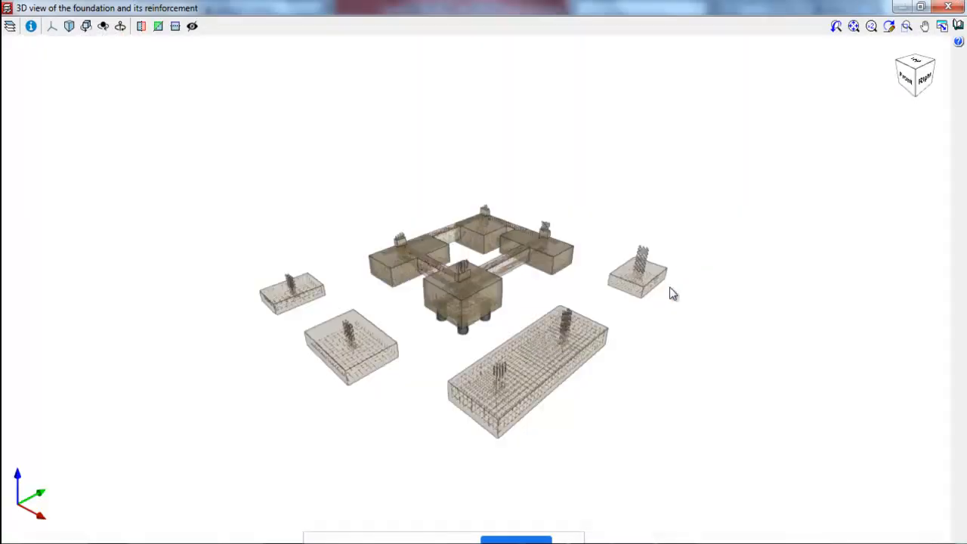
# - Examine the footings, pile cap, strap beams and their reinforcement from several angles in the foundation's 3D view
pyautogui.moveTo(516, 315); pyautogui.dragTo(616, 321)
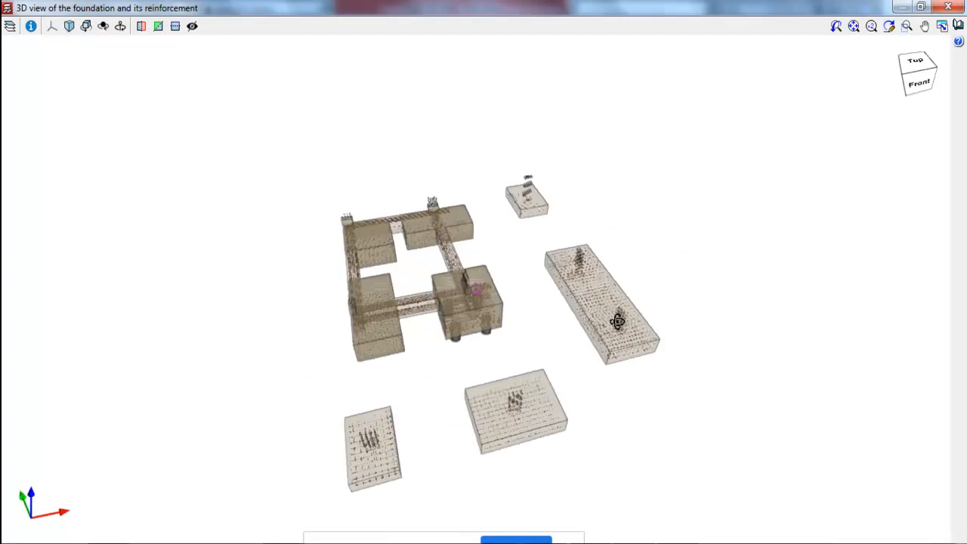
pyautogui.scroll(5, 454, 284)
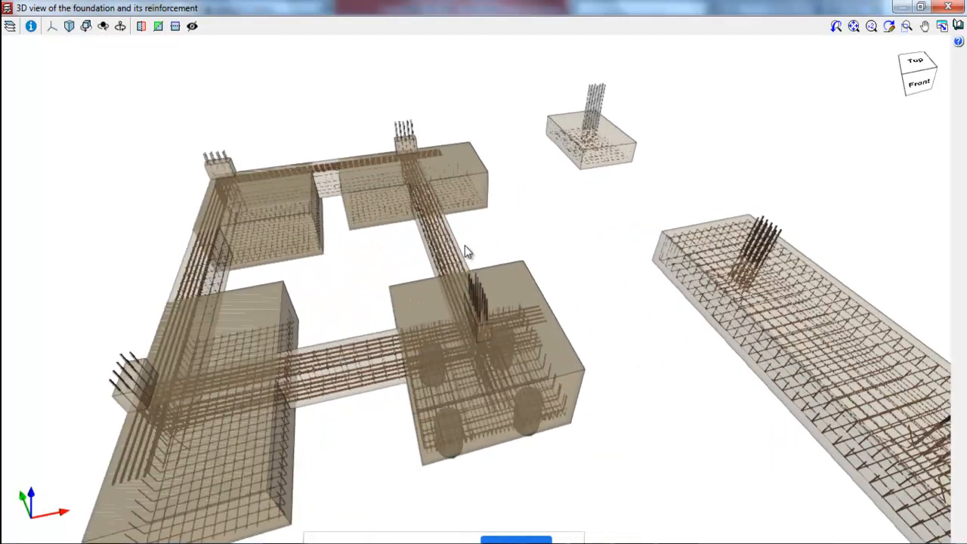
pyautogui.moveTo(403, 285); pyautogui.dragTo(463, 287)
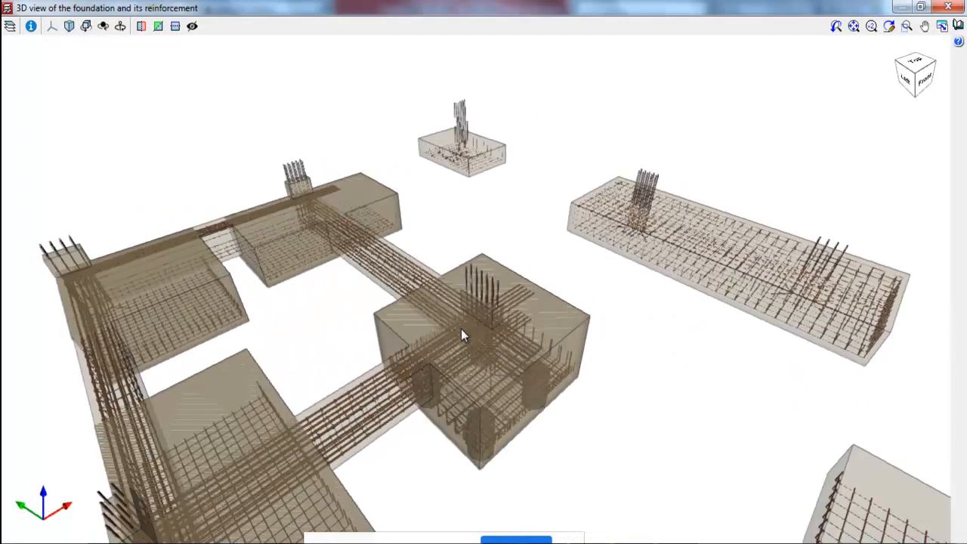
pyautogui.moveTo(351, 225); pyautogui.dragTo(360, 404)
pyautogui.moveTo(619, 273); pyautogui.dragTo(626, 304)
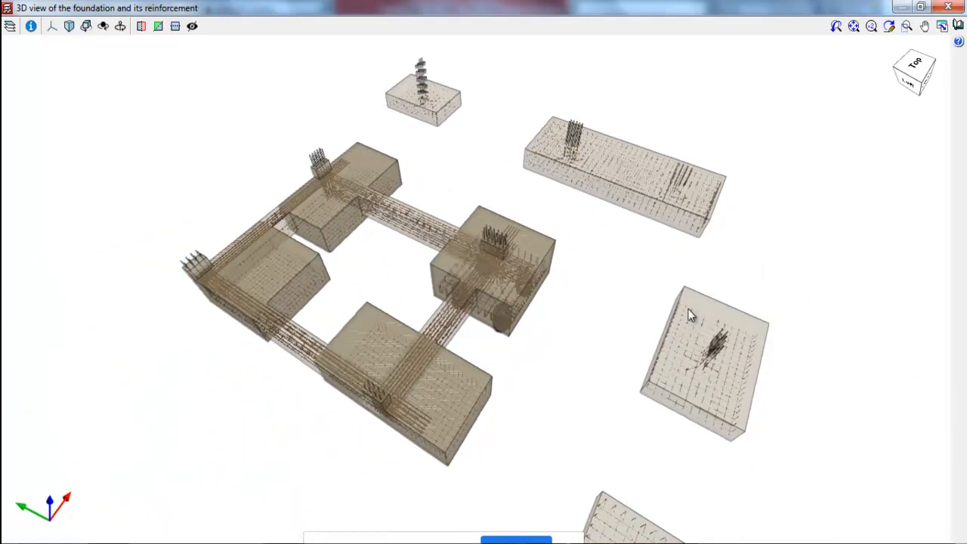
pyautogui.moveTo(696, 334)
pyautogui.mouseDown()
pyautogui.moveTo(696, 317)
pyautogui.moveTo(581, 397)
pyautogui.moveTo(508, 383)
pyautogui.moveTo(539, 388)
pyautogui.mouseUp()
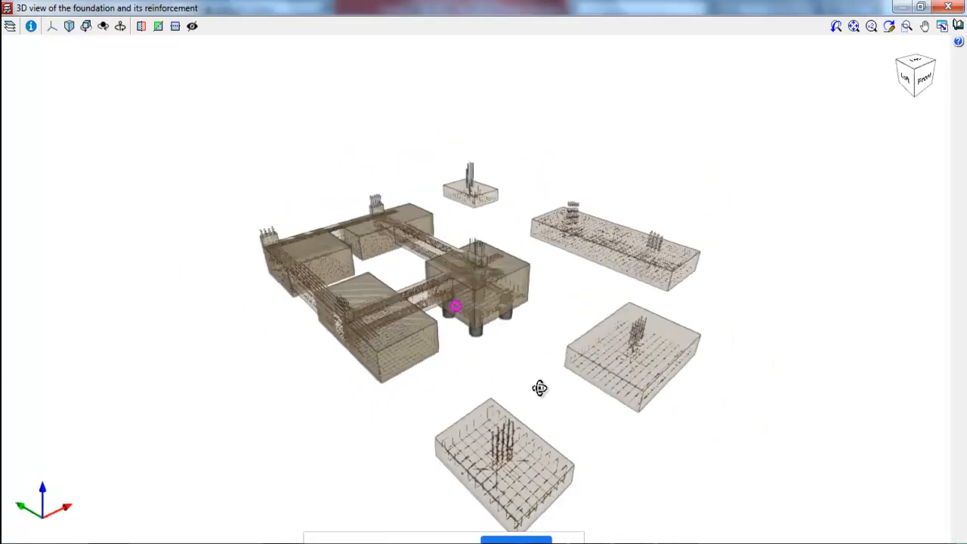
pyautogui.scroll(4, 204, 227)
pyautogui.moveTo(354, 307); pyautogui.dragTo(411, 326)
pyautogui.scroll(-3, 534, 275)
pyautogui.moveTo(494, 334)
pyautogui.mouseDown()
pyautogui.moveTo(576, 319)
pyautogui.moveTo(504, 342)
pyautogui.mouseUp()
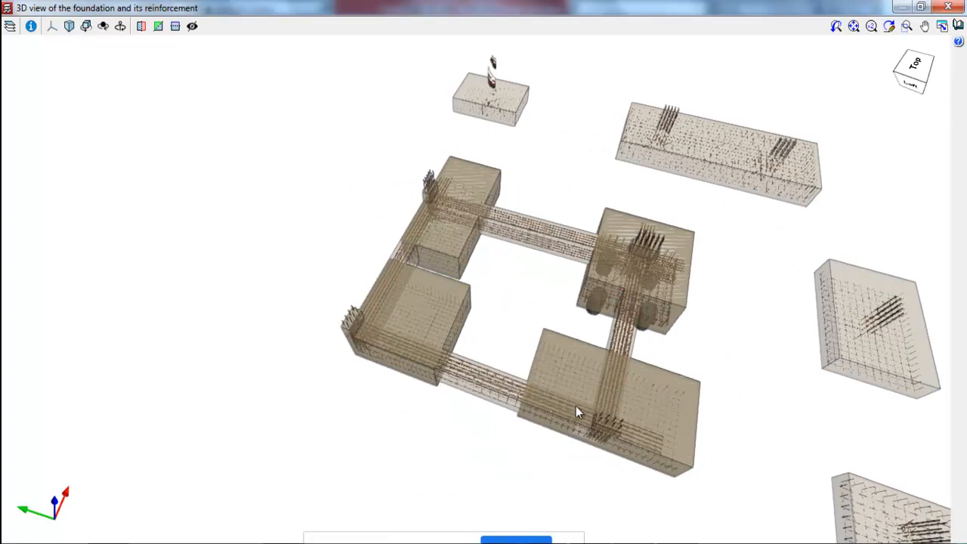
# - Point two whiteboard arrows at the beams meeting at the corner footing C3 and close the PicPick whiteboard
pyautogui.moveTo(487, 538)
pyautogui.moveTo(320, 415); pyautogui.dragTo(380, 386)
pyautogui.moveTo(323, 243); pyautogui.dragTo(375, 282)
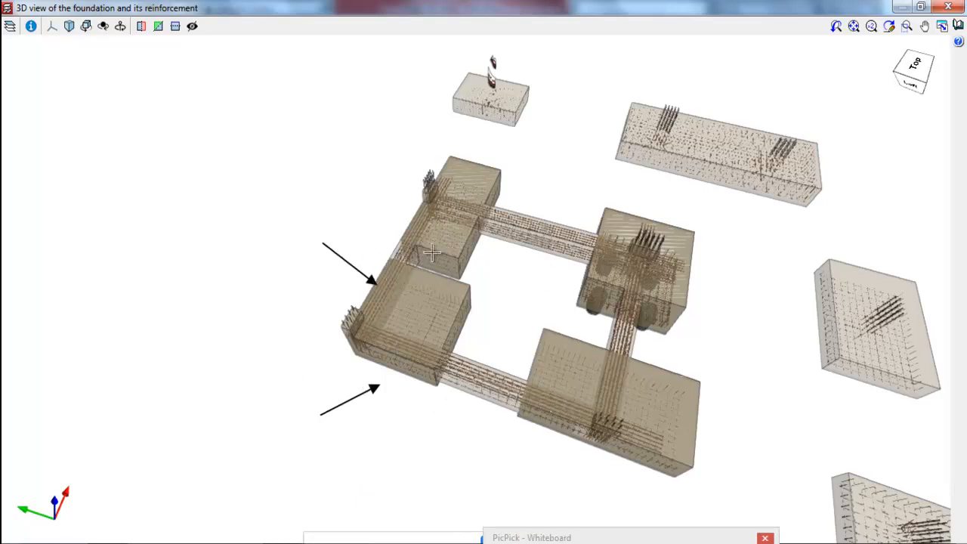
pyautogui.click(765, 537)
# - Look over the complete foundation layout once more and close its 3D view
pyautogui.scroll(-3, 267, 271)
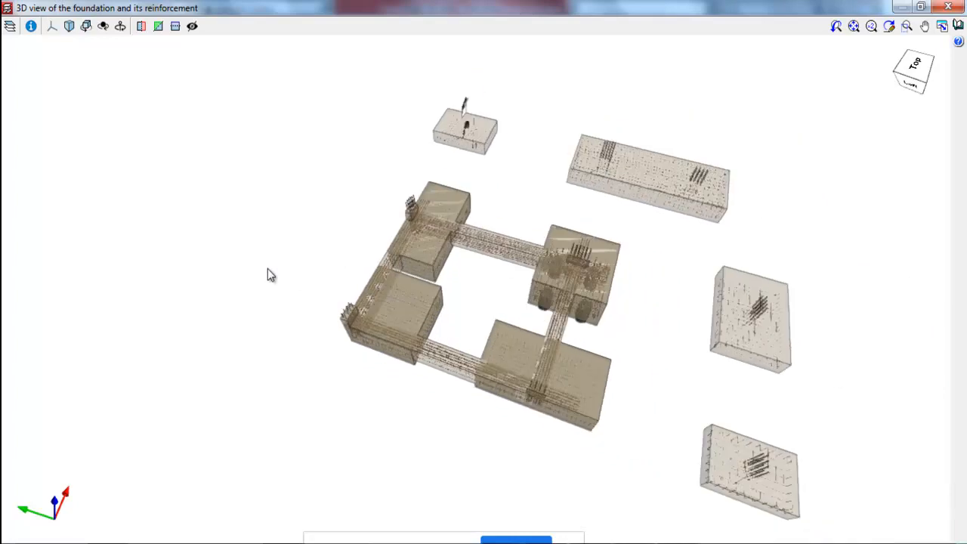
pyautogui.scroll(-1, 447, 267)
pyautogui.scroll(1, 824, 303)
pyautogui.scroll(1, 815, 304)
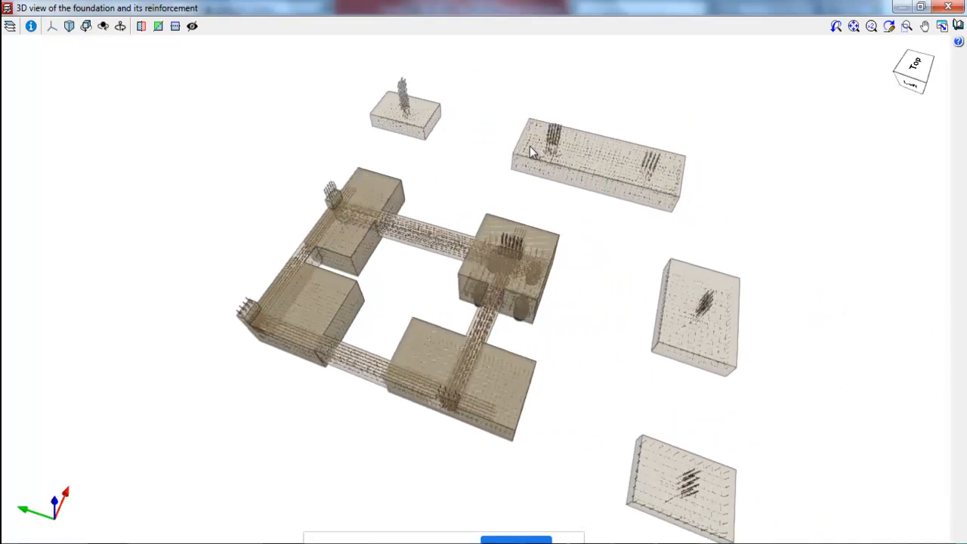
pyautogui.click(956, 6)
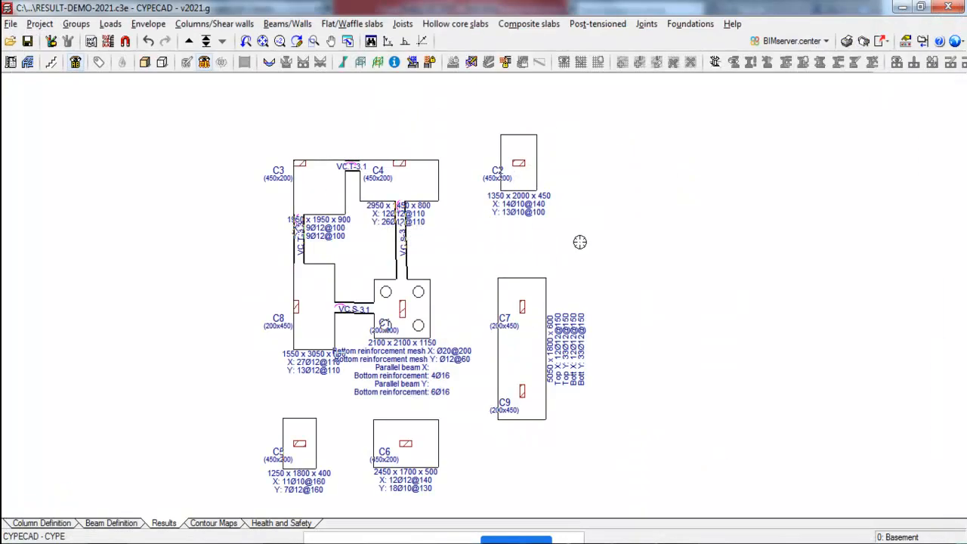
# - Switch to OneNote to review the Cypecad software workflow list, and return to CYPECAD
pyautogui.click(506, 542)
pyautogui.click(140, 255)
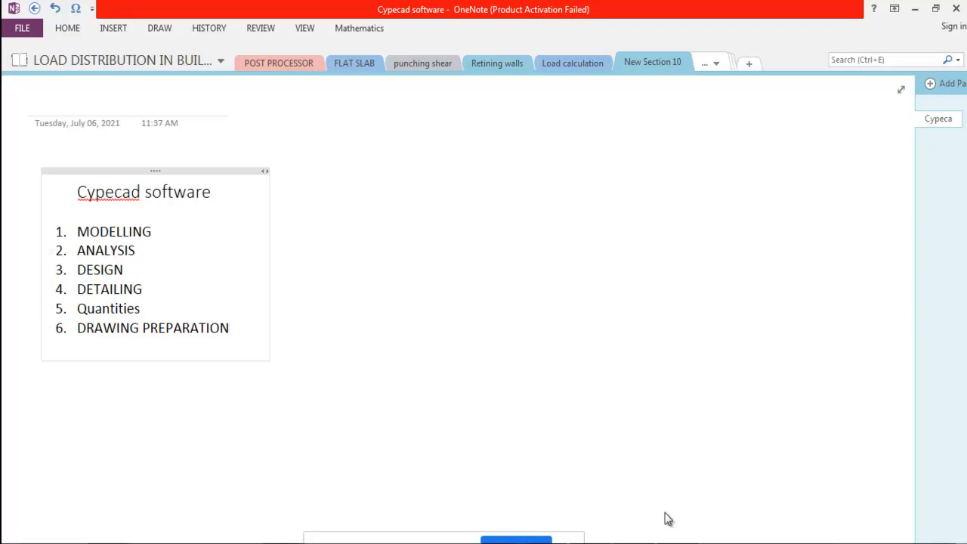
pyautogui.click(589, 542)
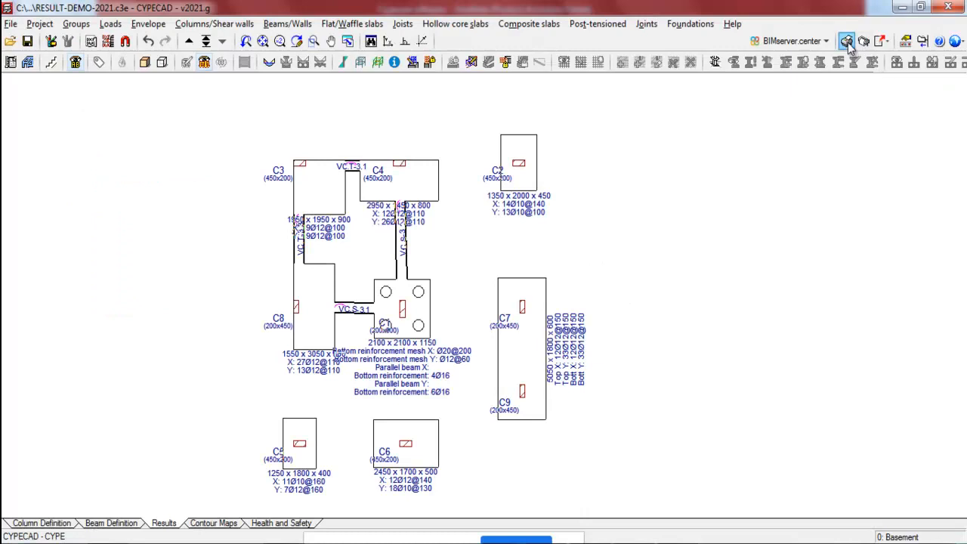
# - Open the project's report list and generate the Job data report with its preselected chapters
pyautogui.press('pageup')
pyautogui.press('pageup')
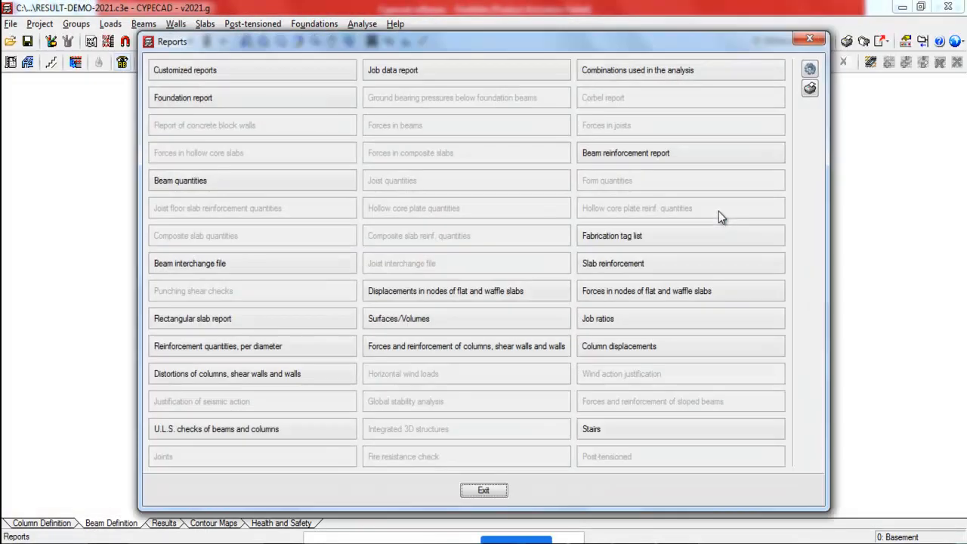
pyautogui.click(414, 79)
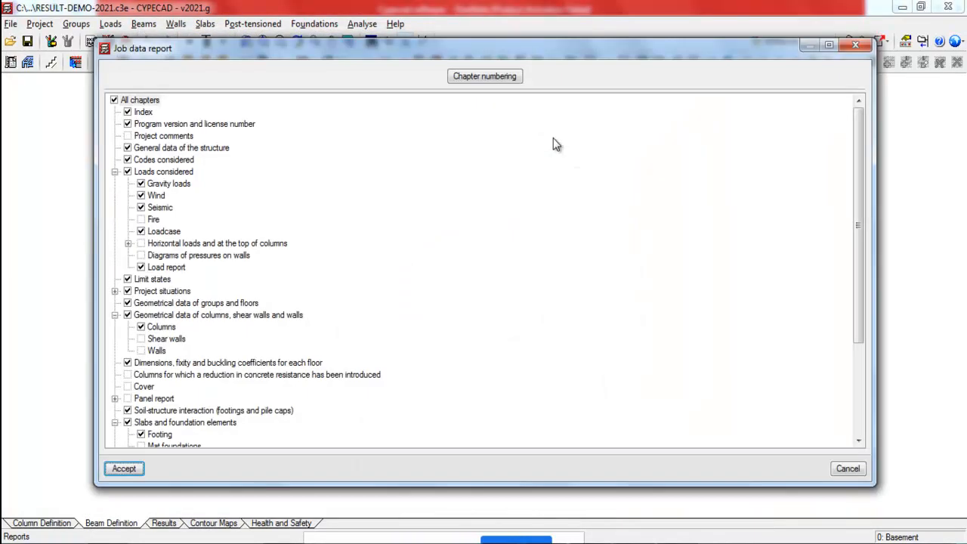
pyautogui.click(124, 468)
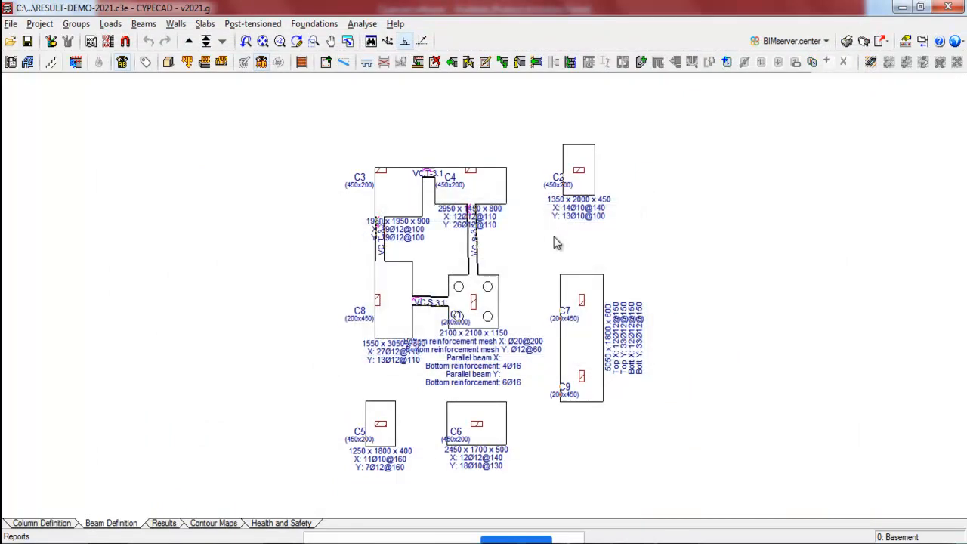
# - Read the Job data report from its index through the codes, gravity loads and load report to page 5
pyautogui.scroll(-10, 548, 154)
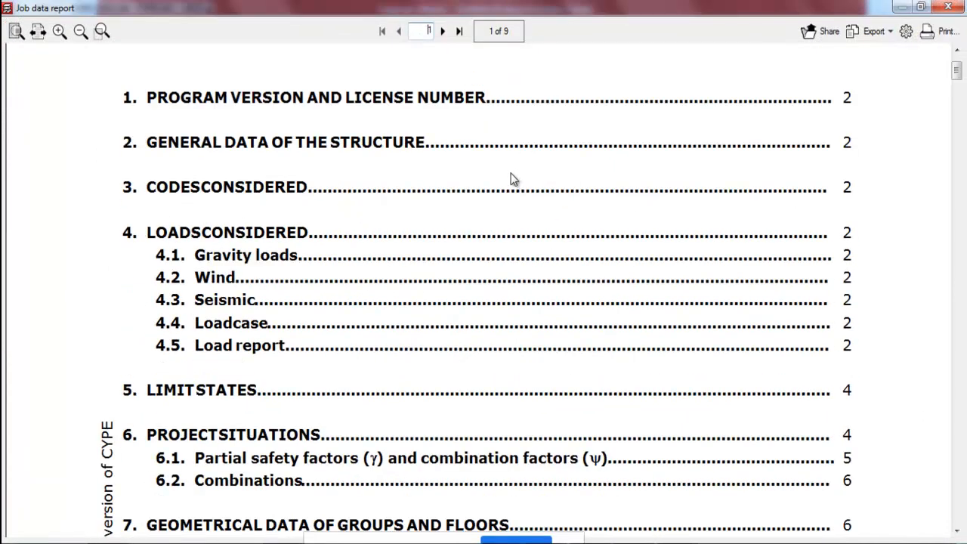
pyautogui.scroll(-12, 538, 222)
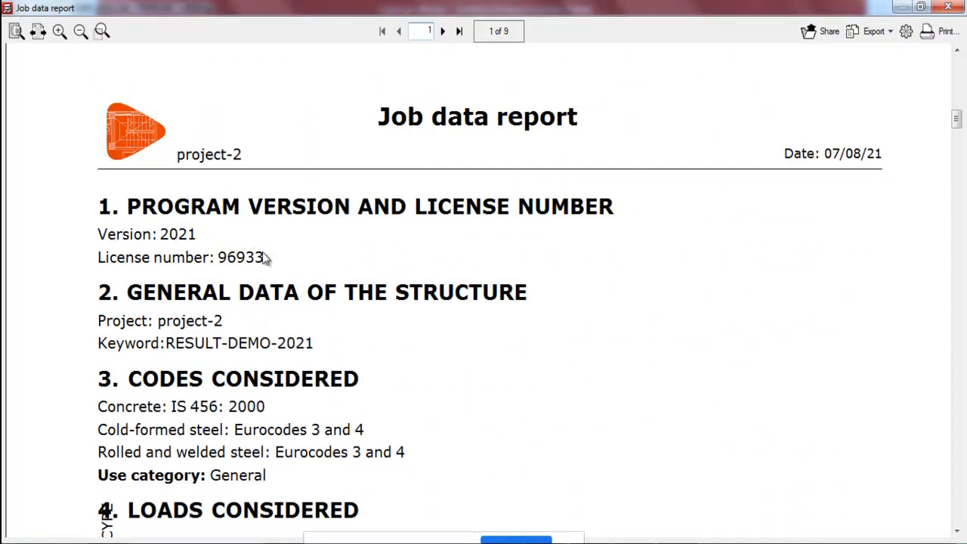
pyautogui.scroll(-5, 289, 281)
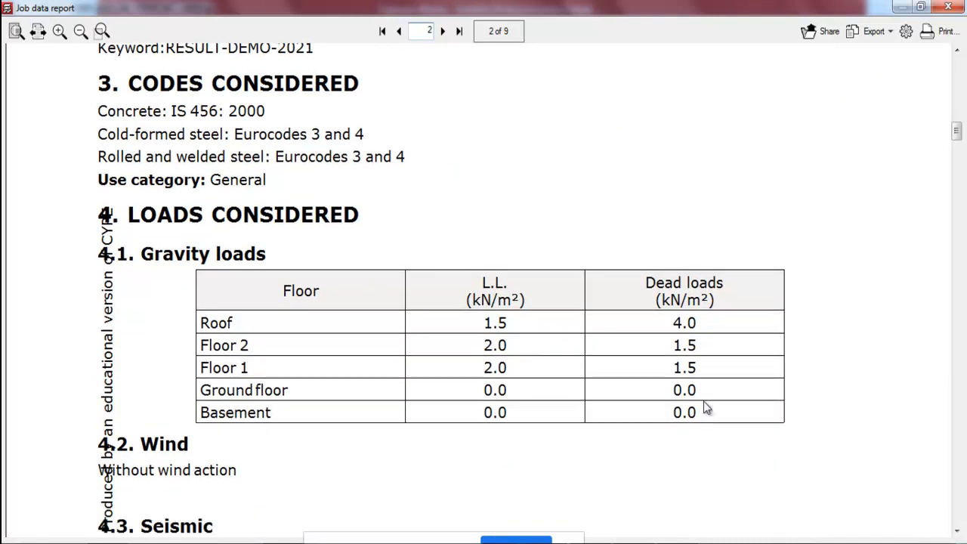
pyautogui.scroll(-2, 619, 296)
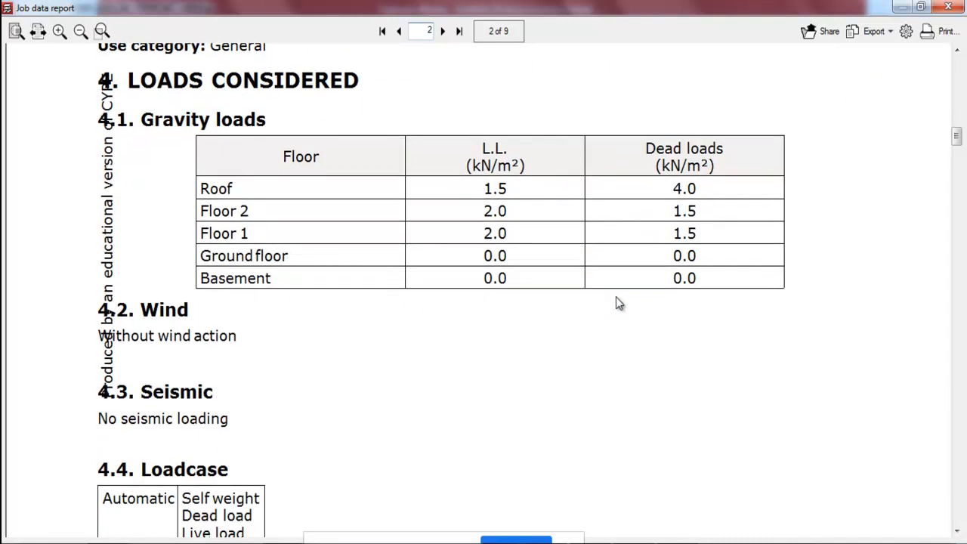
pyautogui.scroll(-4, 444, 298)
pyautogui.scroll(-3, 462, 348)
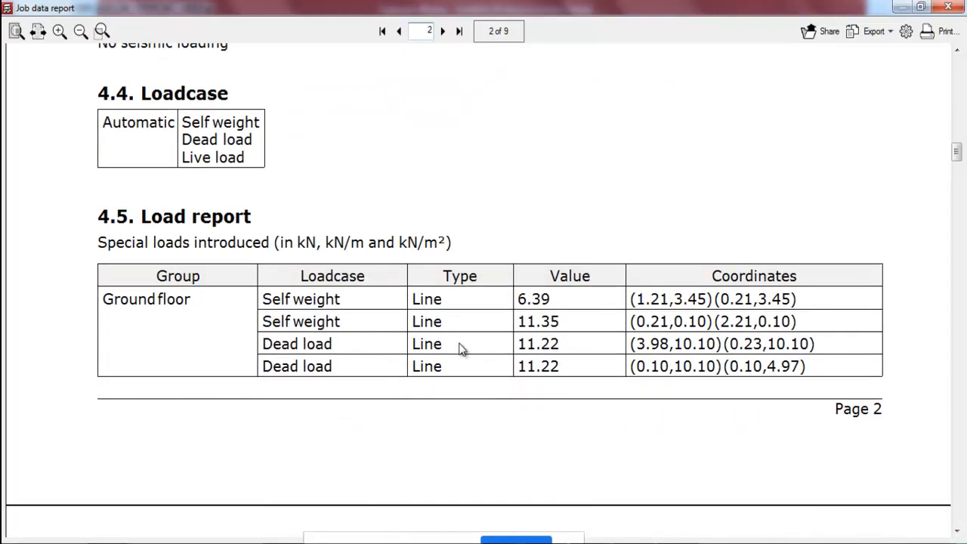
pyautogui.moveTo(959, 155); pyautogui.dragTo(958, 285)
# - Check the available export formats, review the partial safety factor tables and close the Job data report
pyautogui.click(870, 34)
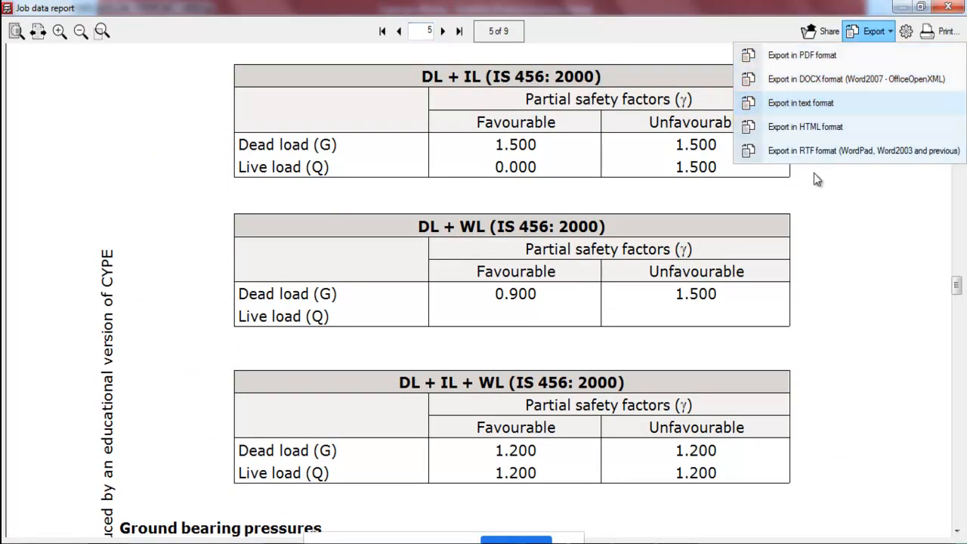
pyautogui.click(819, 234)
pyautogui.scroll(1, 876, 196)
pyautogui.scroll(-3, 876, 198)
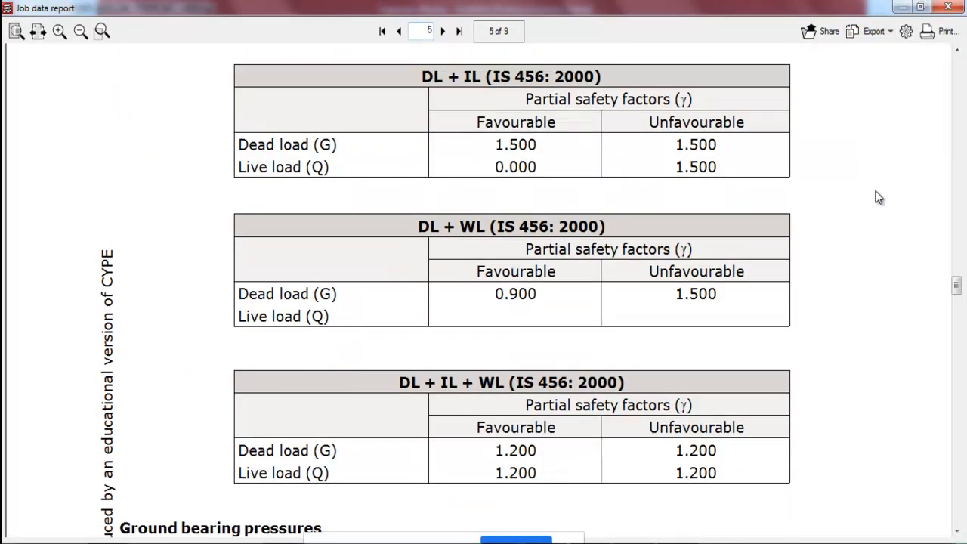
pyautogui.scroll(-1, 874, 202)
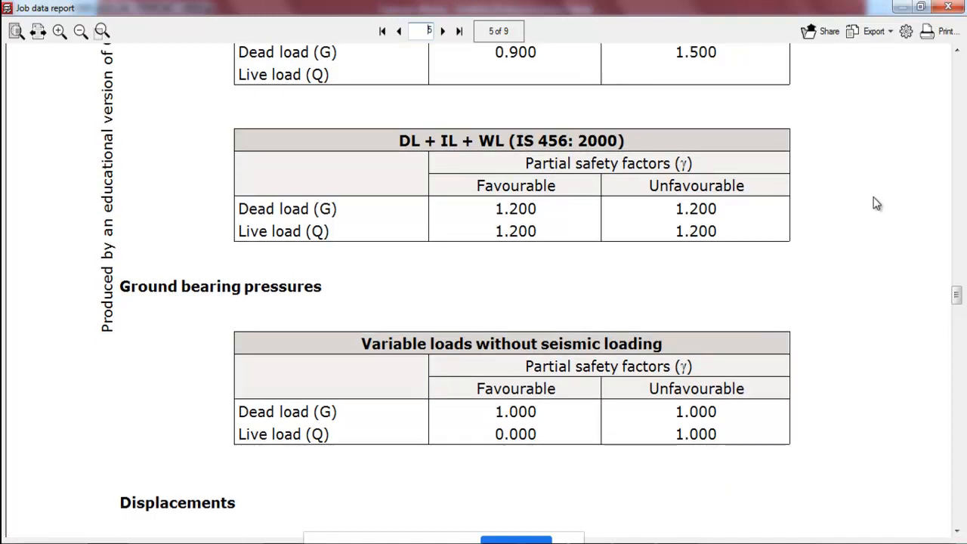
pyautogui.scroll(-1, 874, 204)
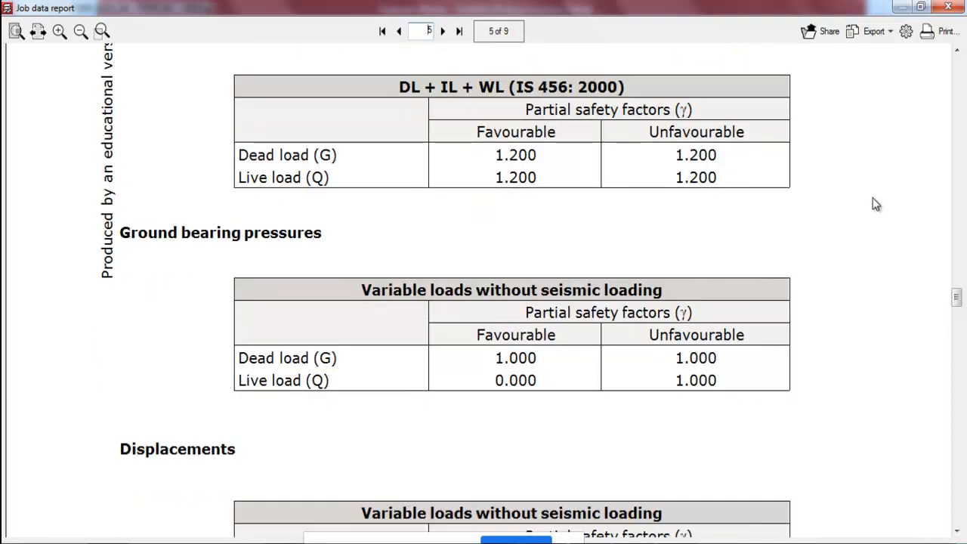
pyautogui.scroll(-3, 876, 204)
pyautogui.scroll(-1, 878, 204)
pyautogui.click(947, 7)
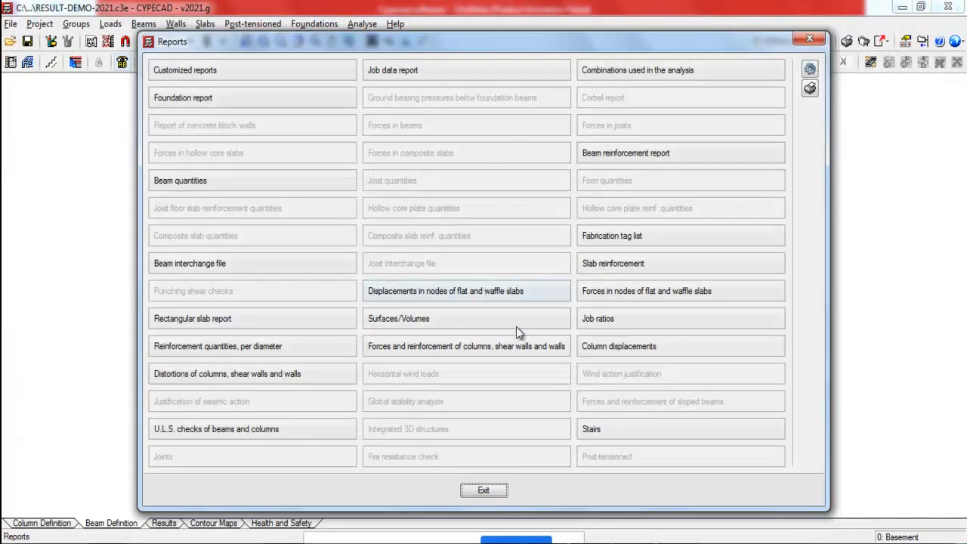
# - Generate the Job ratios report and examine the Basement quantities table
pyautogui.click(625, 319)
pyautogui.click(408, 345)
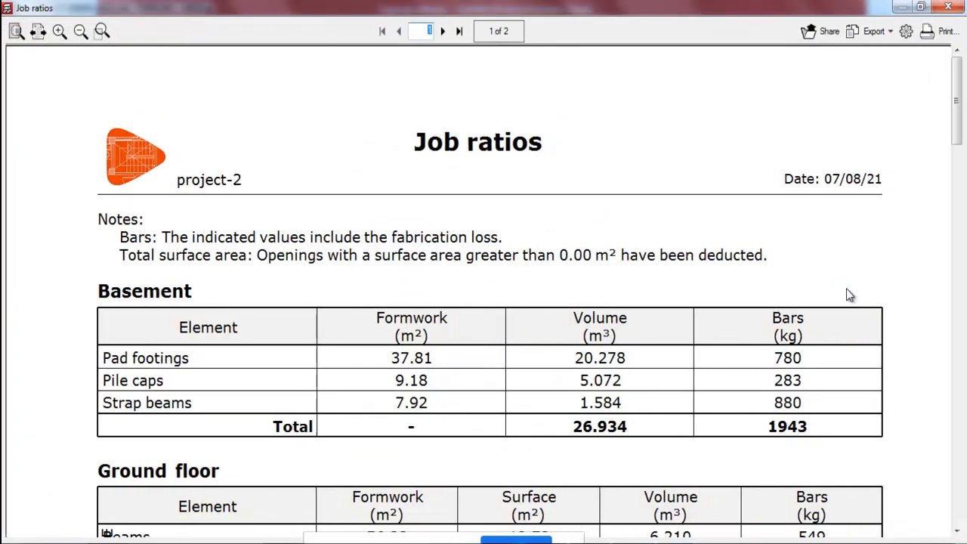
pyautogui.scroll(-1, 570, 235)
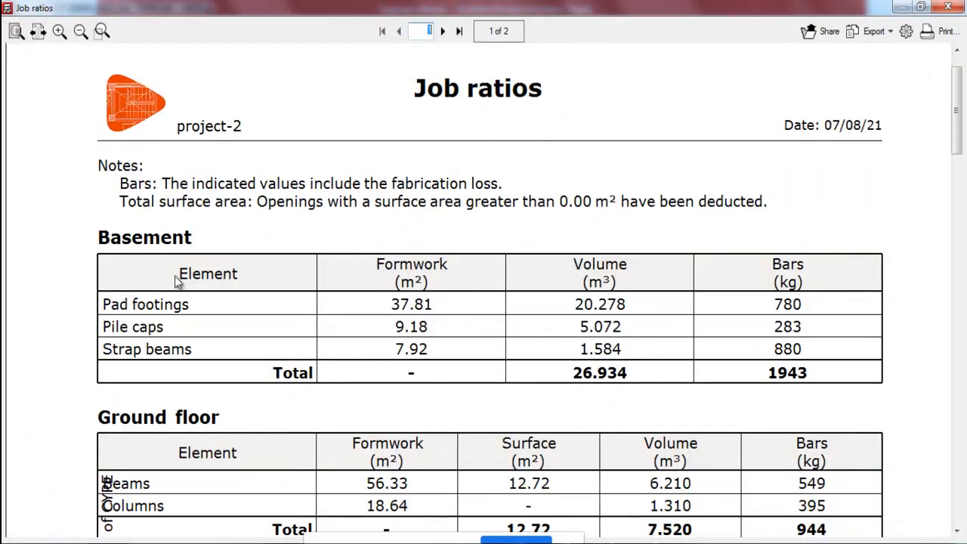
pyautogui.scroll(-1, 124, 266)
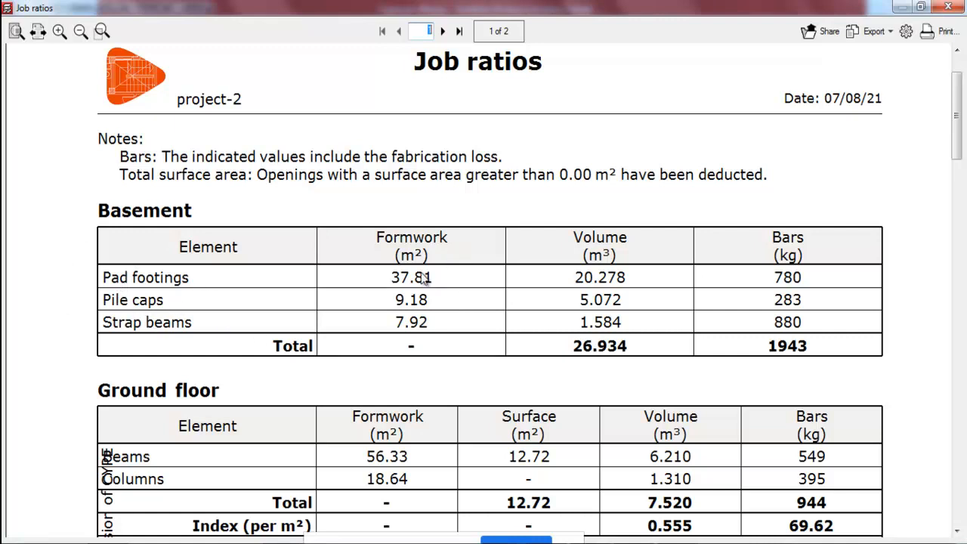
# - Mark the pad footings' formwork, volume and bars, plus the Basement's total bars and total volume, with whiteboard arrows
pyautogui.moveTo(480, 222); pyautogui.dragTo(455, 264)
pyautogui.moveTo(676, 210)
pyautogui.mouseDown()
pyautogui.moveTo(627, 255)
pyautogui.moveTo(635, 268)
pyautogui.mouseUp()
pyautogui.moveTo(837, 199); pyautogui.dragTo(808, 270)
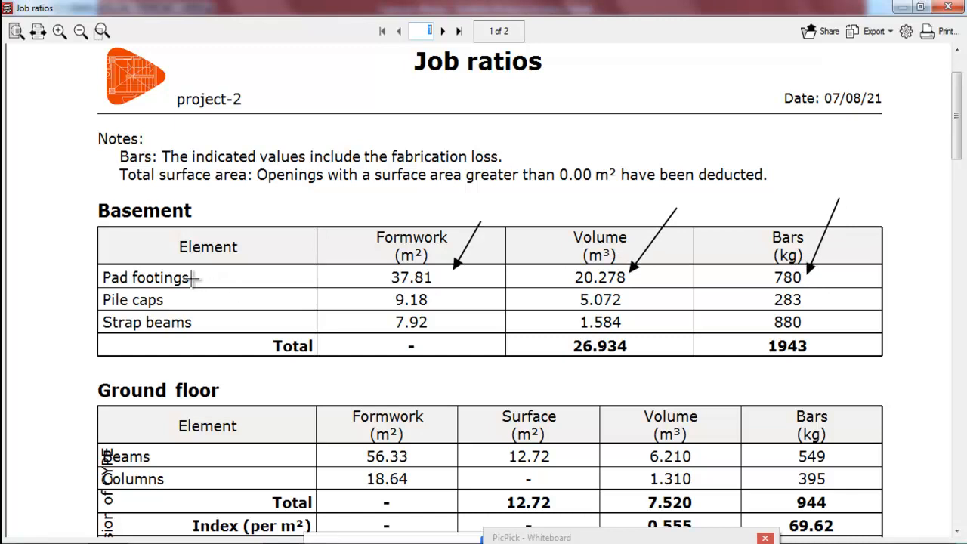
pyautogui.moveTo(851, 317); pyautogui.dragTo(828, 344)
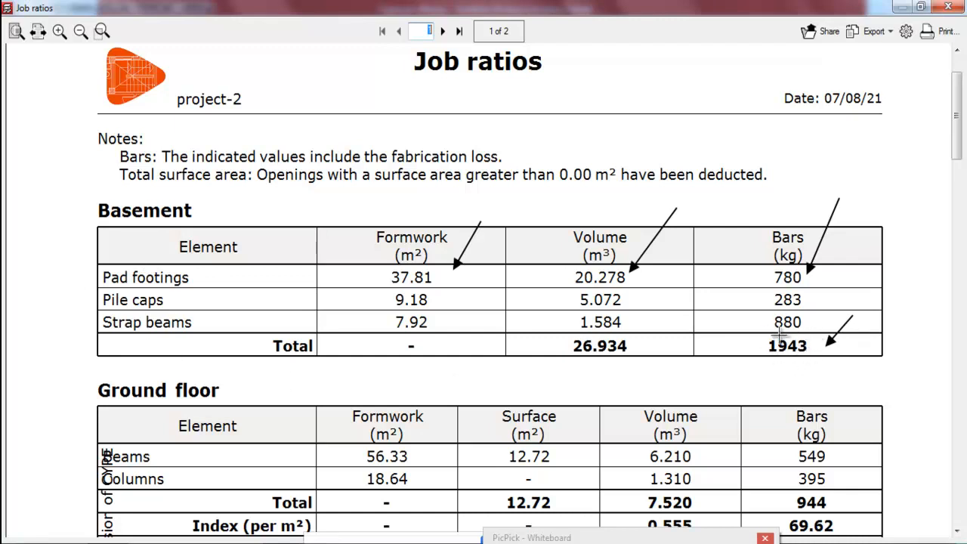
pyautogui.moveTo(522, 371); pyautogui.dragTo(573, 351)
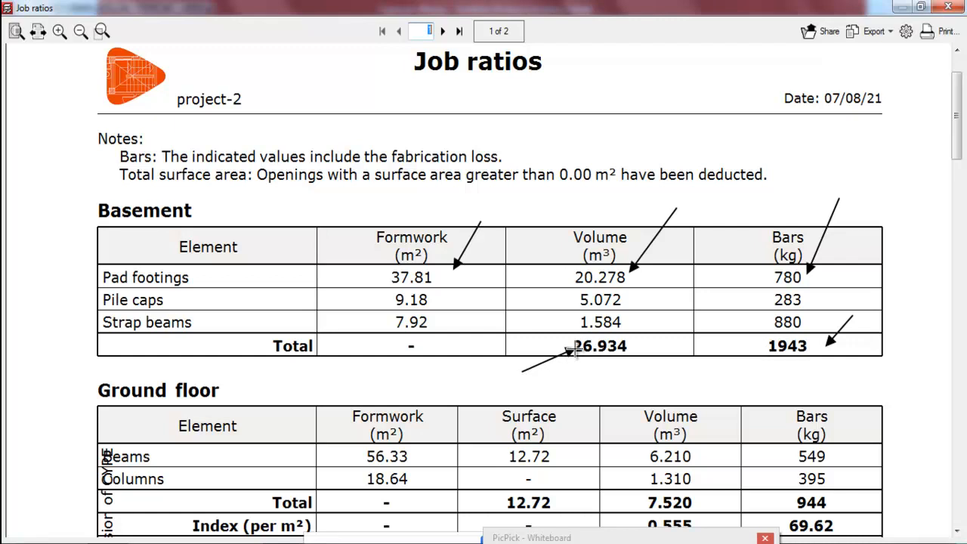
# - Clear the whiteboard arrows and review the Job ratios tables from Basement and Ground floor to the Job total
pyautogui.press('Escape')
pyautogui.scroll(-3, 499, 265)
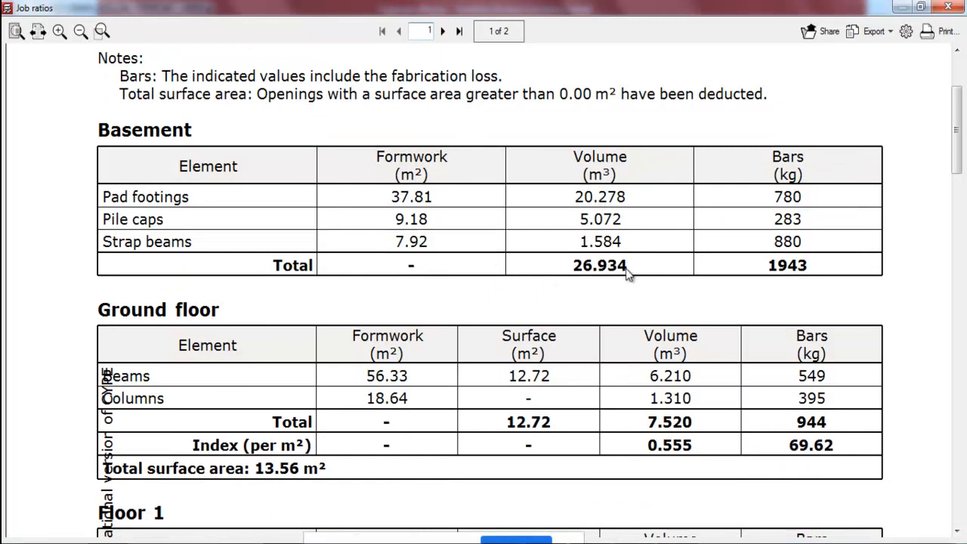
pyautogui.scroll(-3, 739, 236)
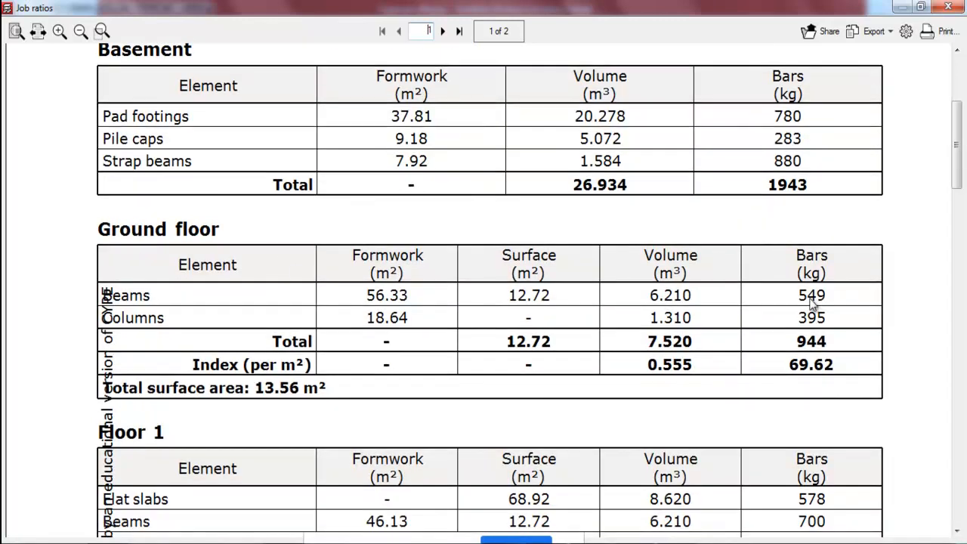
pyautogui.scroll(-15, 812, 300)
pyautogui.scroll(-20, 232, 256)
pyautogui.scroll(-8, 311, 272)
pyautogui.scroll(1, 243, 257)
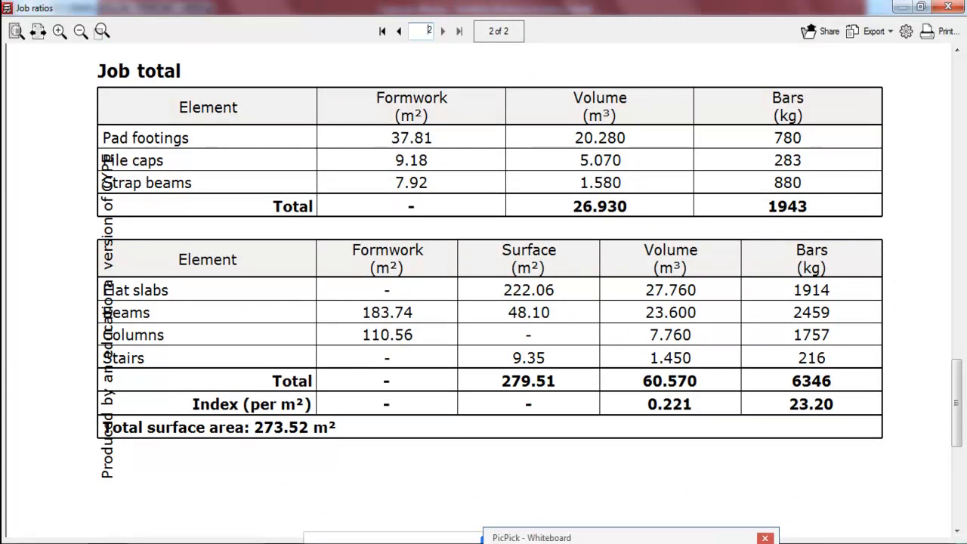
# - Mark the total bars of both Job total tables with whiteboard strokes, and dismiss the whiteboard
pyautogui.moveTo(861, 180); pyautogui.dragTo(834, 198)
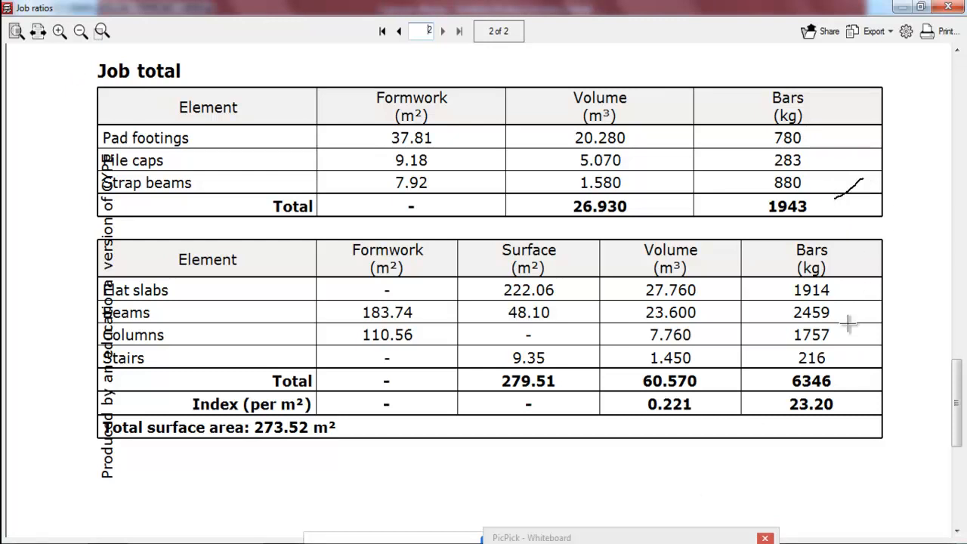
pyautogui.moveTo(881, 349); pyautogui.dragTo(847, 381)
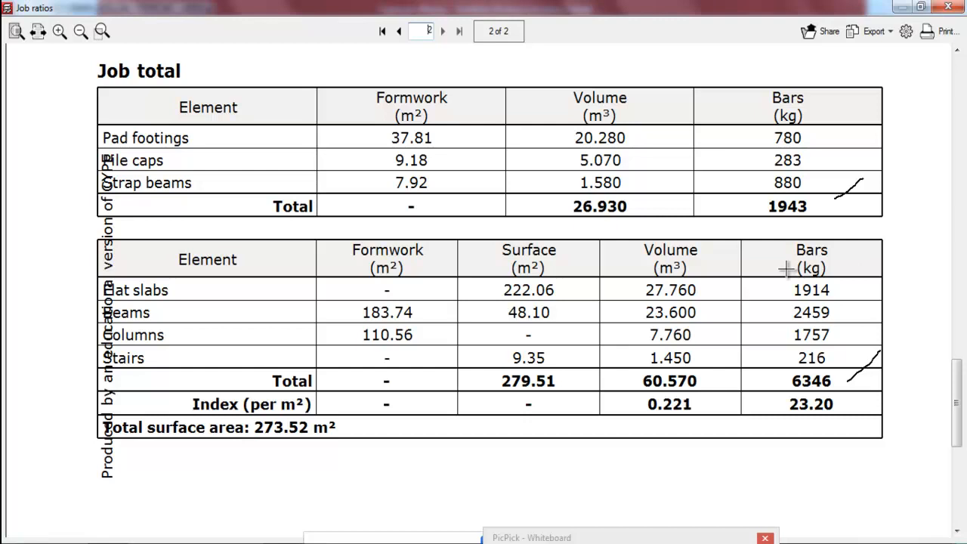
pyautogui.press('Escape')
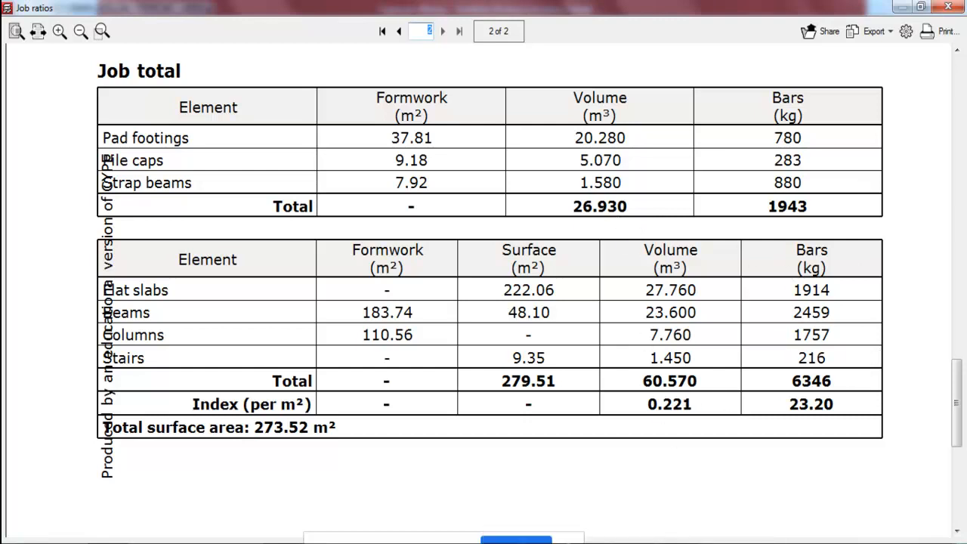
# - Fine-tune the computer's speaker volume and close the volume control
pyautogui.click(837, 541)
pyautogui.click(792, 457)
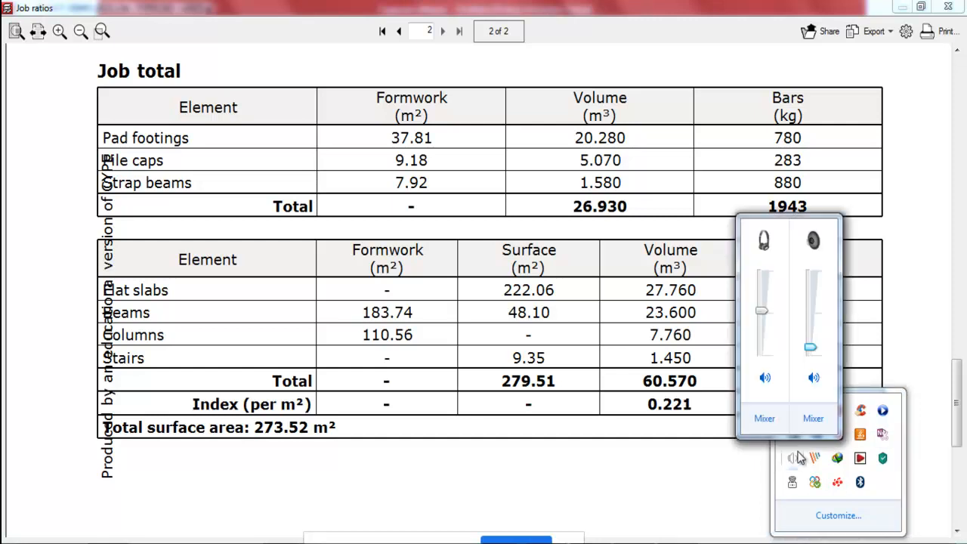
pyautogui.moveTo(811, 350); pyautogui.dragTo(811, 347)
pyautogui.moveTo(814, 347); pyautogui.dragTo(813, 351)
pyautogui.click(738, 498)
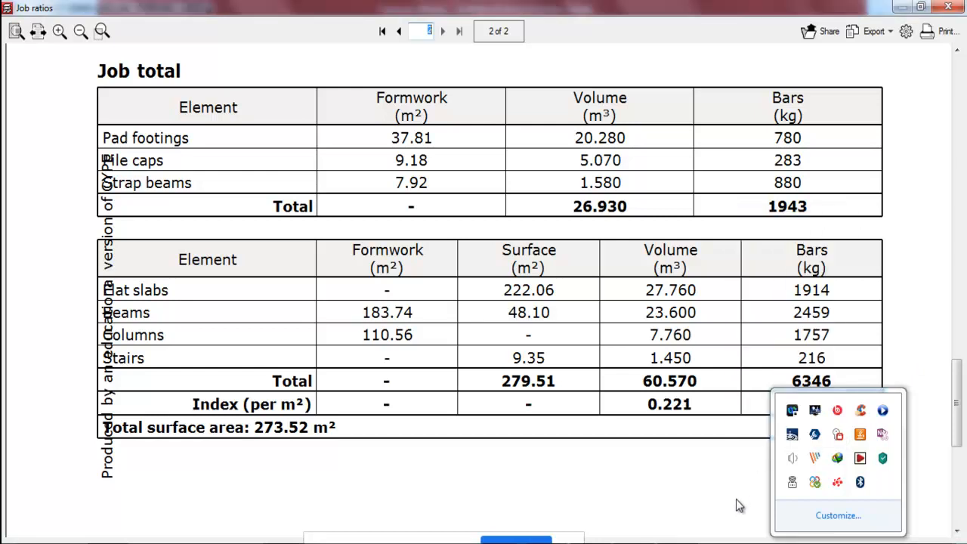
# - Close the Job ratios report and generate the per-diameter reinforcement quantities by groups and 'Job total', from Basement up to Roof
pyautogui.click(947, 7)
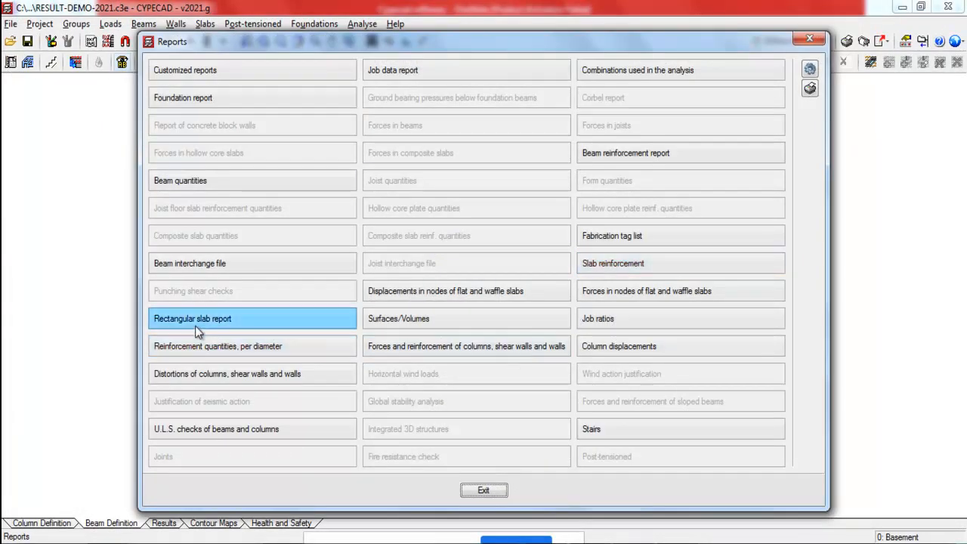
pyautogui.click(206, 348)
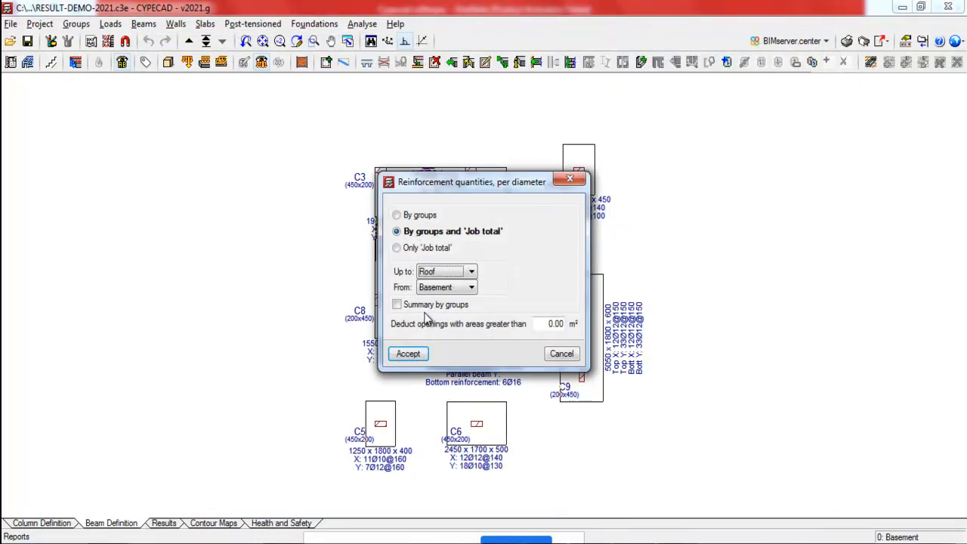
pyautogui.click(408, 352)
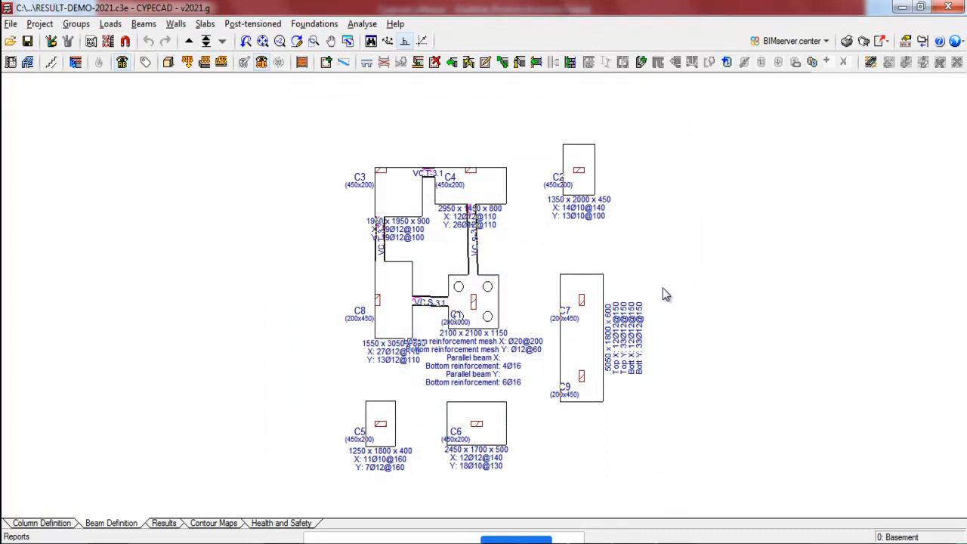
# - Examine the bar lengths and weights per diameter from Basement to Floor 2, and close the report and the report list
pyautogui.scroll(-2, 510, 291)
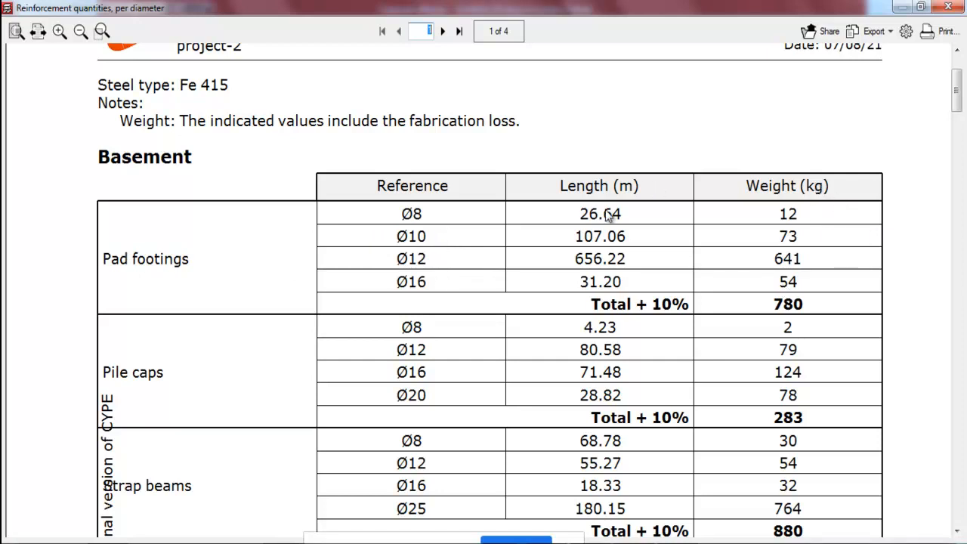
pyautogui.scroll(-3, 609, 227)
pyautogui.scroll(-3, 257, 242)
pyautogui.scroll(-3, 204, 219)
pyautogui.scroll(-8, 443, 292)
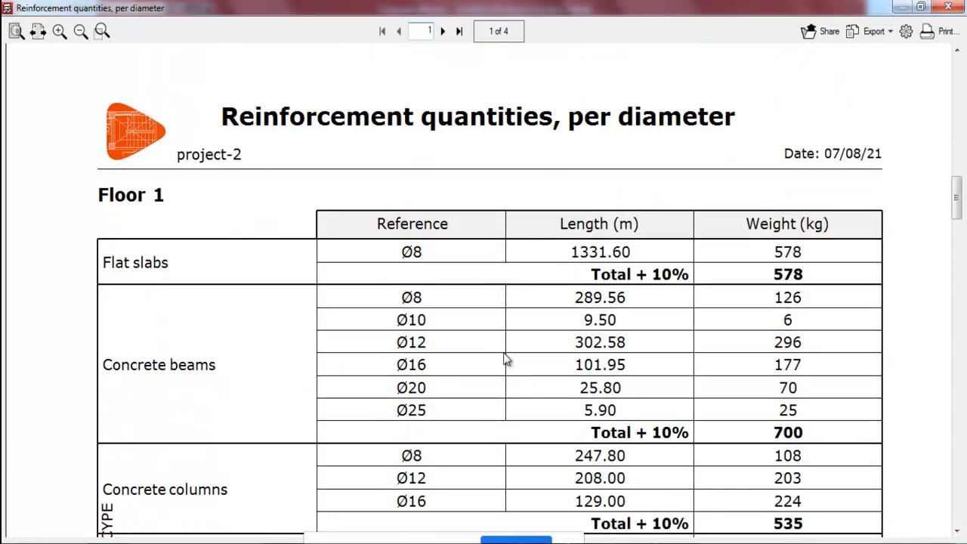
pyautogui.scroll(-3, 526, 370)
pyautogui.scroll(-10, 572, 244)
pyautogui.scroll(-2, 576, 278)
pyautogui.scroll(5, 586, 274)
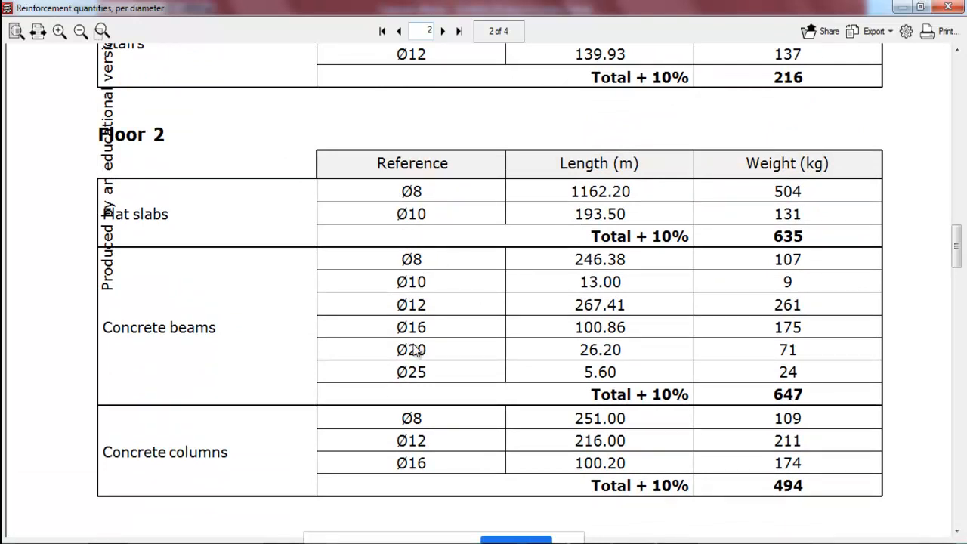
pyautogui.scroll(1, 643, 266)
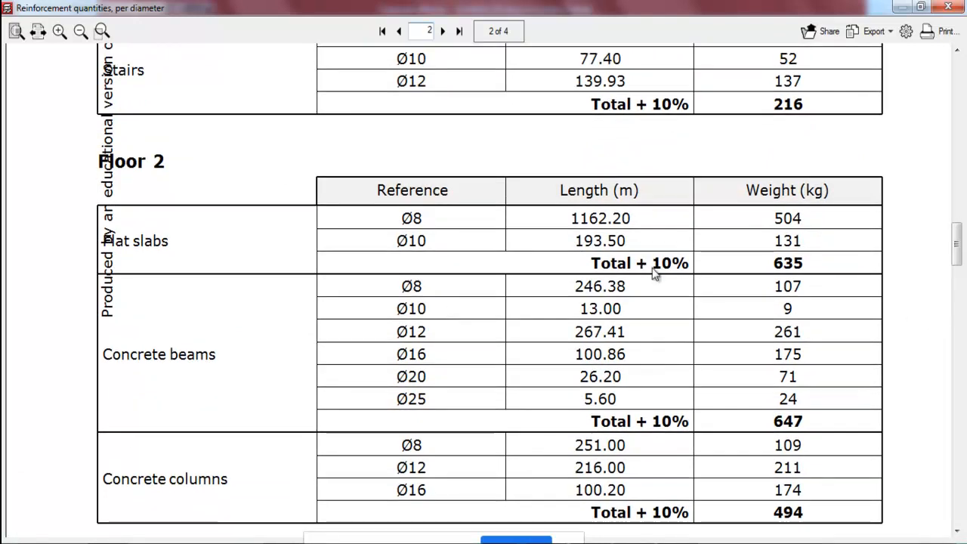
pyautogui.scroll(5, 873, 313)
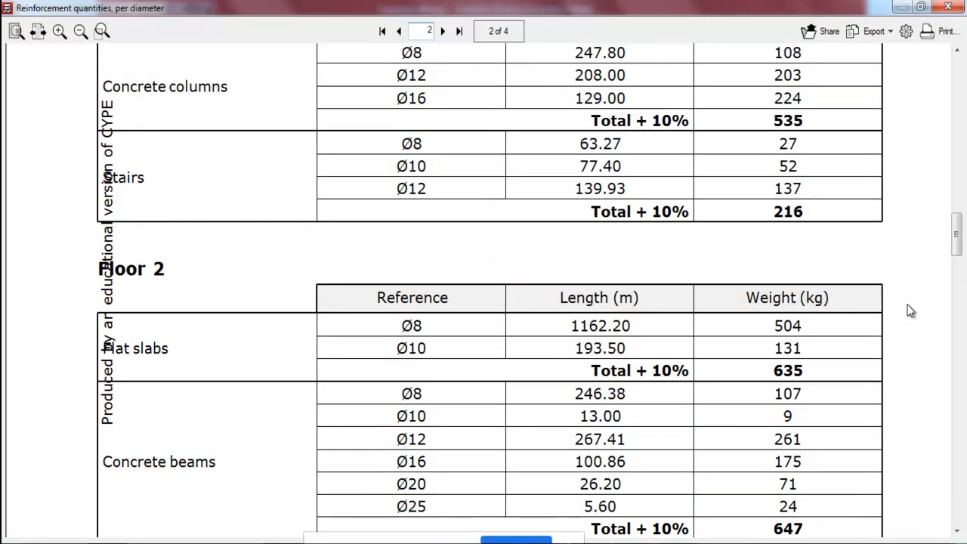
pyautogui.click(948, 6)
pyautogui.click(487, 490)
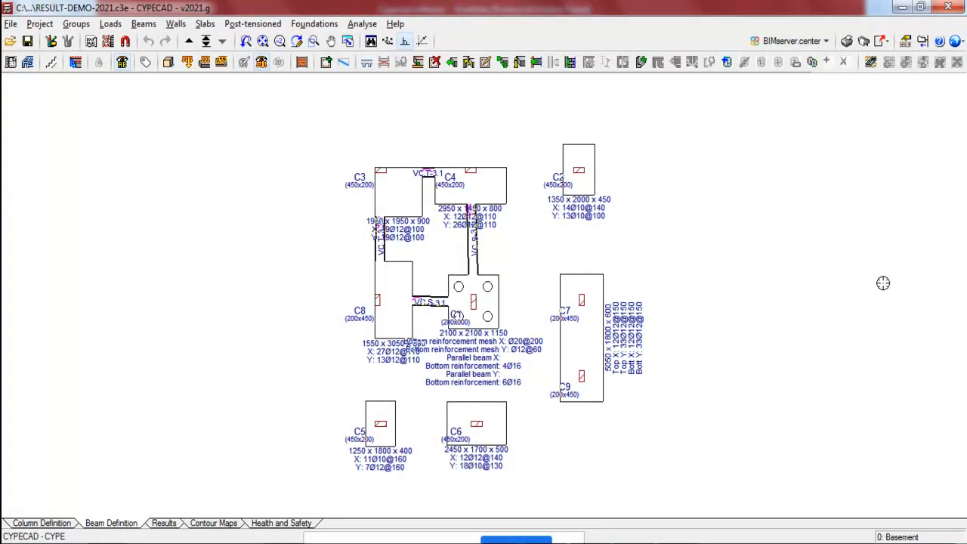
# - Review the drawing types to produce and generate the enabled drawings as DWG, keeping the previous composition settings
pyautogui.scroll(2, 883, 283)
pyautogui.scroll(-2, 373, 198)
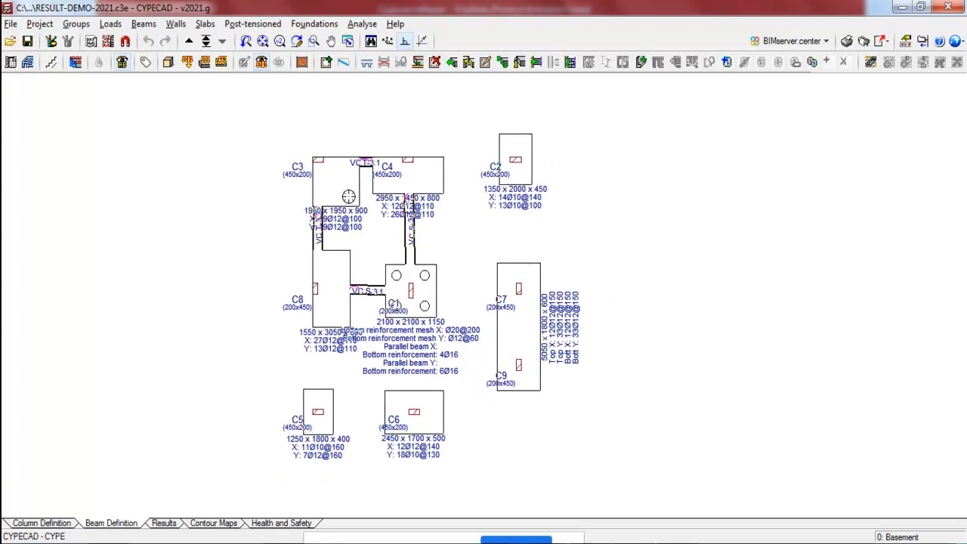
pyautogui.click(863, 42)
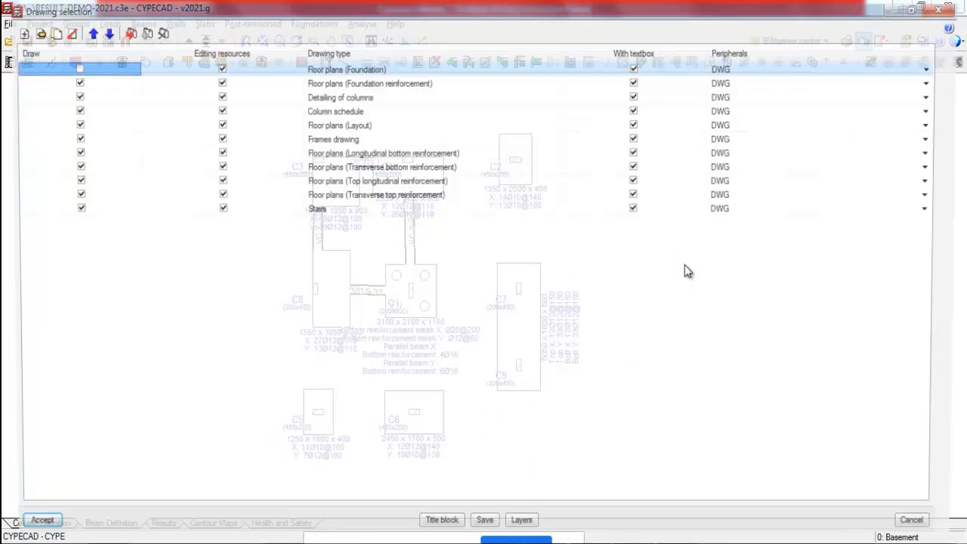
pyautogui.click(313, 83)
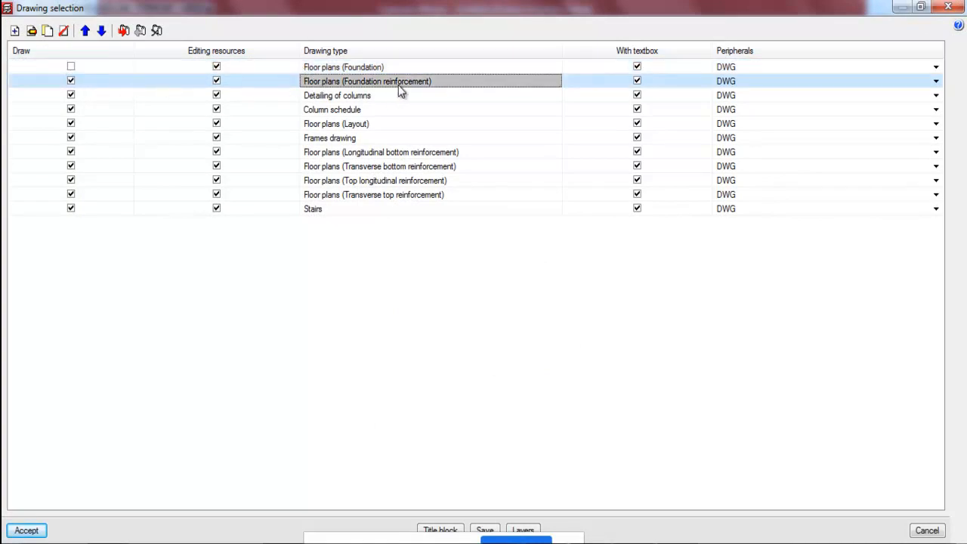
pyautogui.click(336, 97)
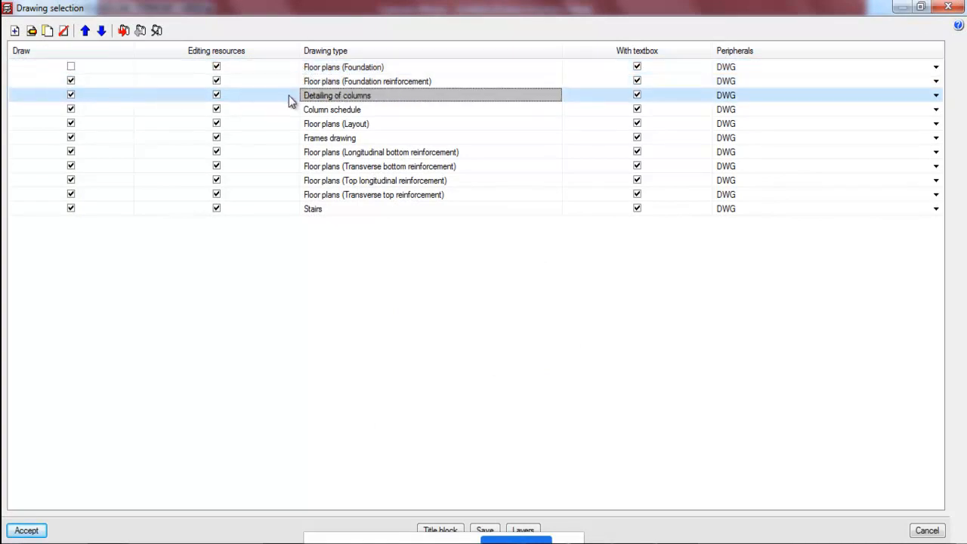
pyautogui.click(318, 111)
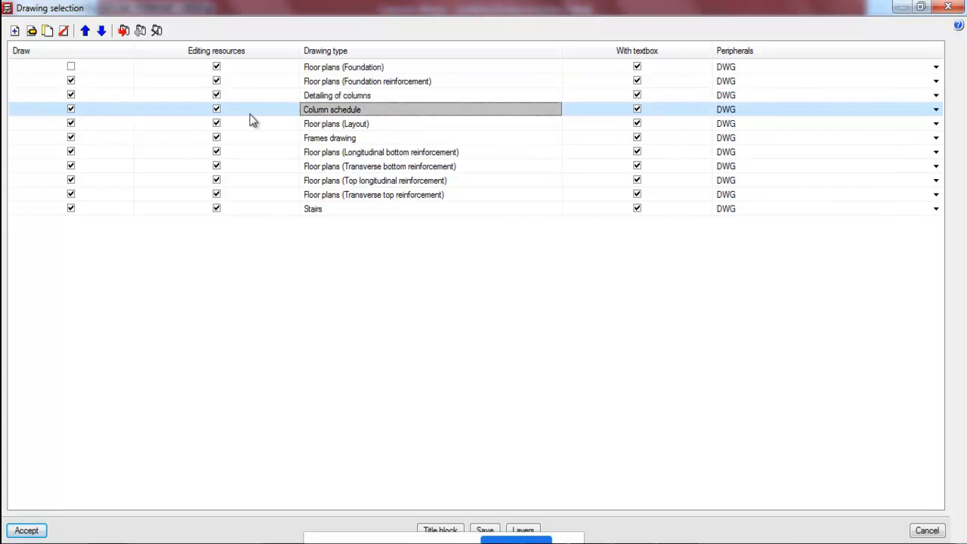
pyautogui.click(309, 129)
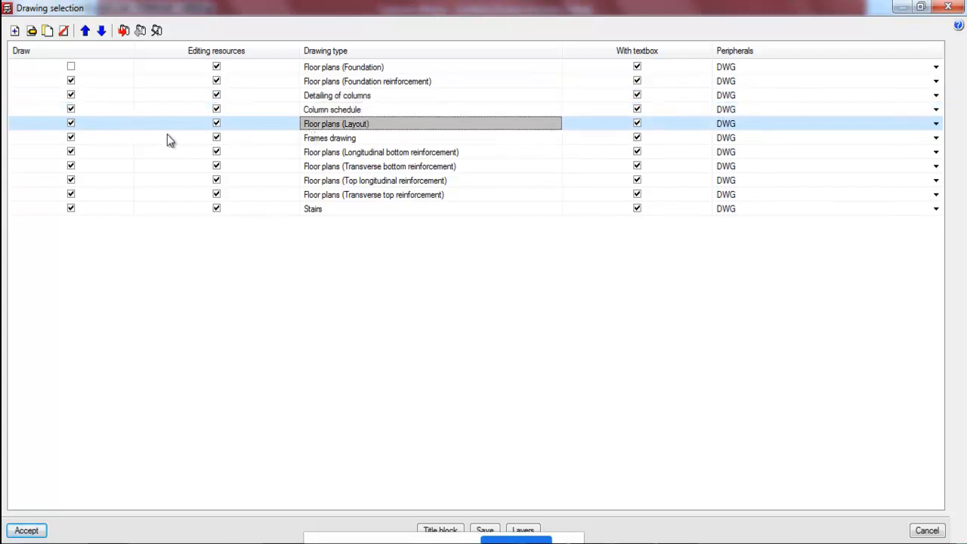
pyautogui.click(324, 140)
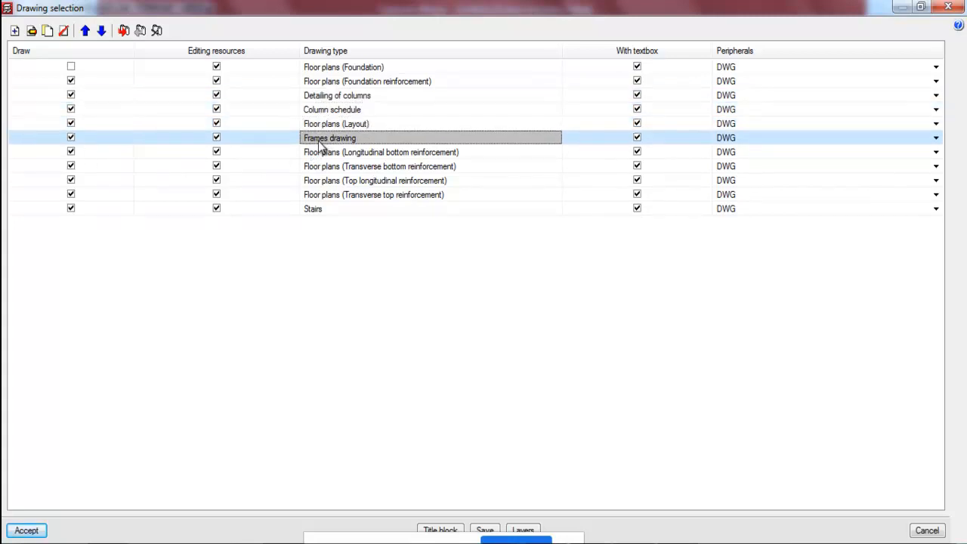
pyautogui.click(315, 212)
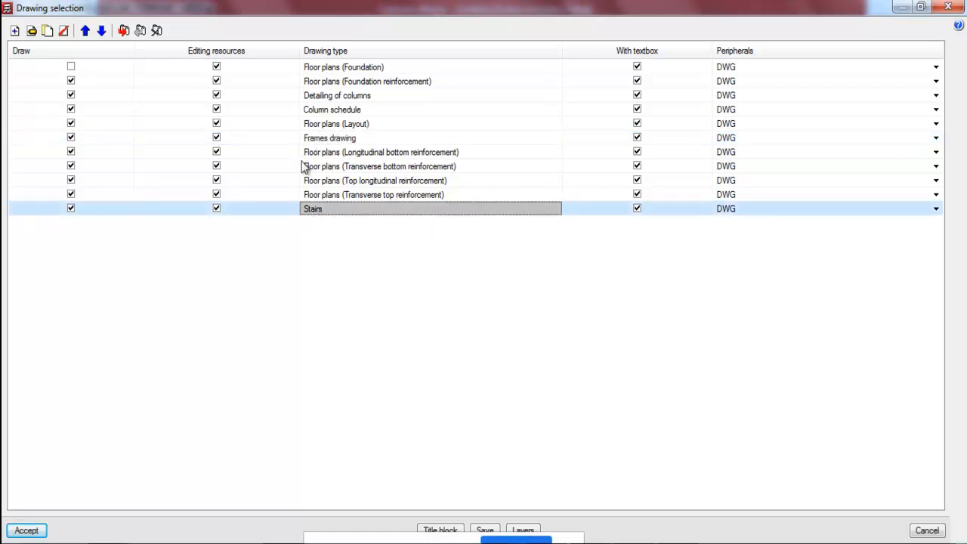
pyautogui.click(752, 68)
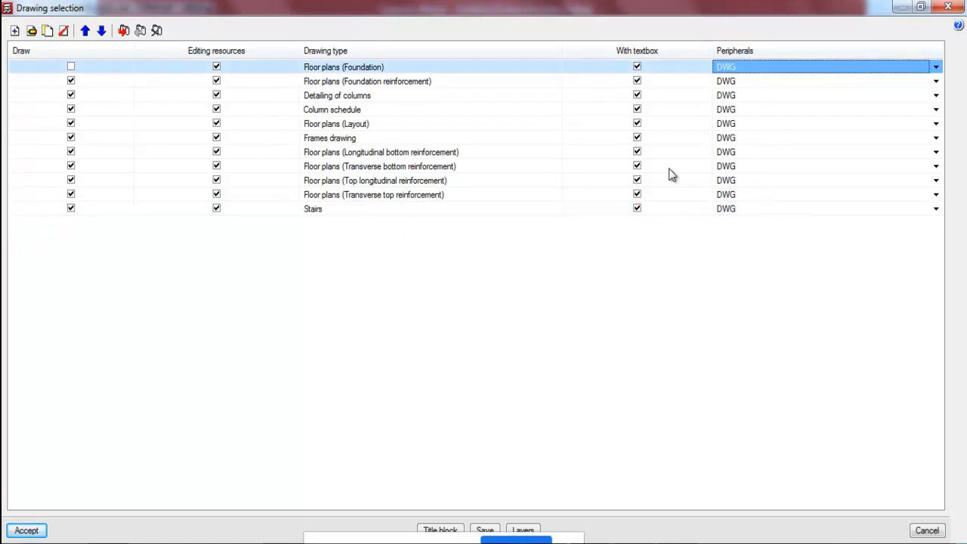
pyautogui.click(26, 530)
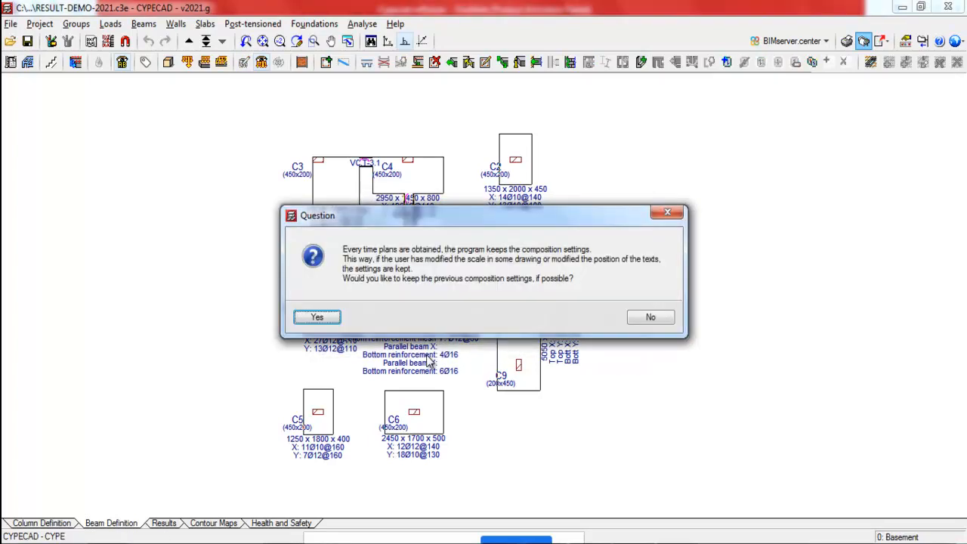
pyautogui.click(319, 317)
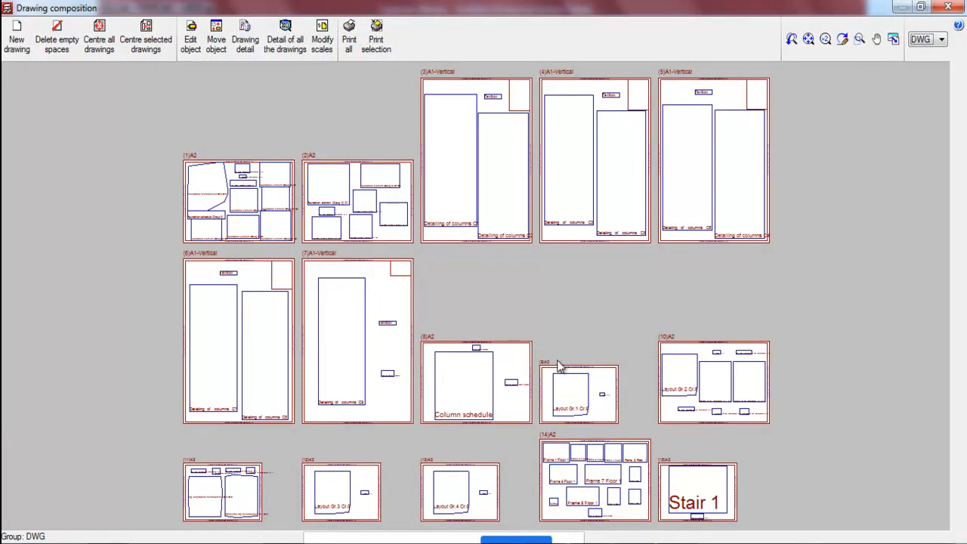
# - Examine the composed drawing sheets, including the Floor 1 frames, group layouts, column details, column schedule and stair sheet
pyautogui.scroll(5, 579, 447)
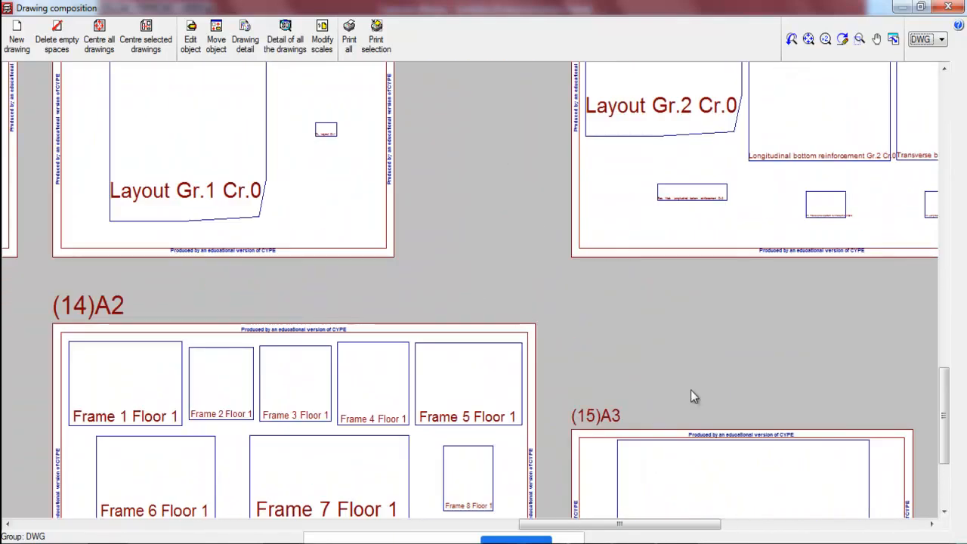
pyautogui.scroll(4, 679, 404)
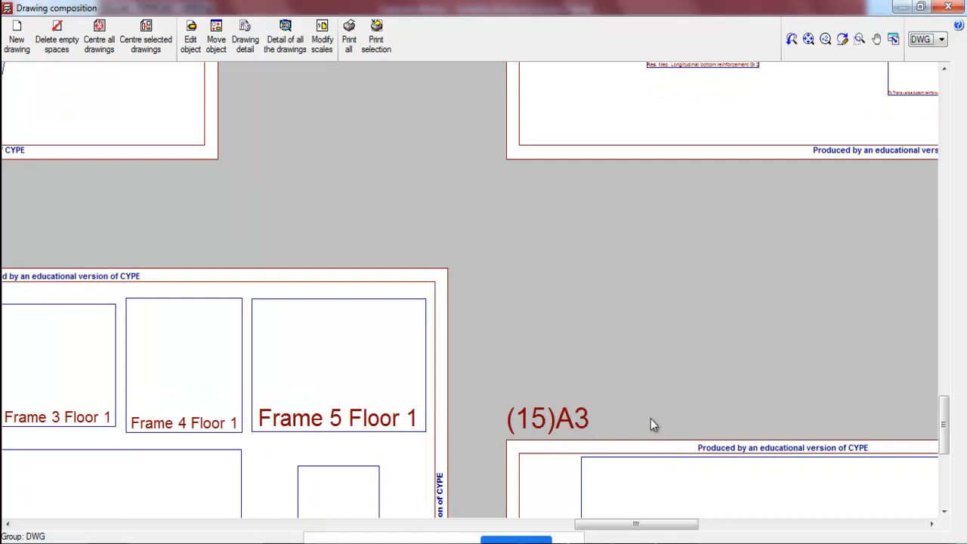
pyautogui.scroll(-1, 559, 413)
pyautogui.scroll(2, 589, 428)
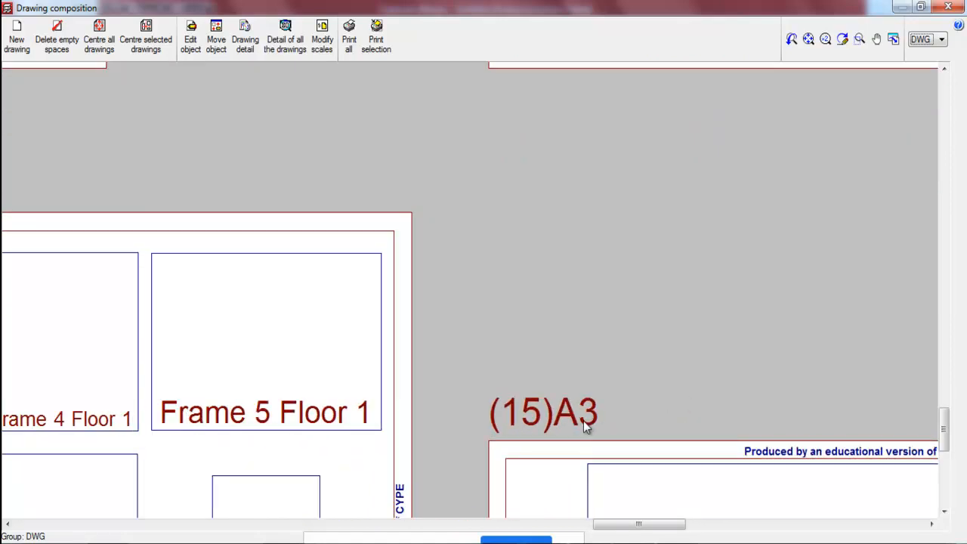
pyautogui.scroll(-4, 844, 389)
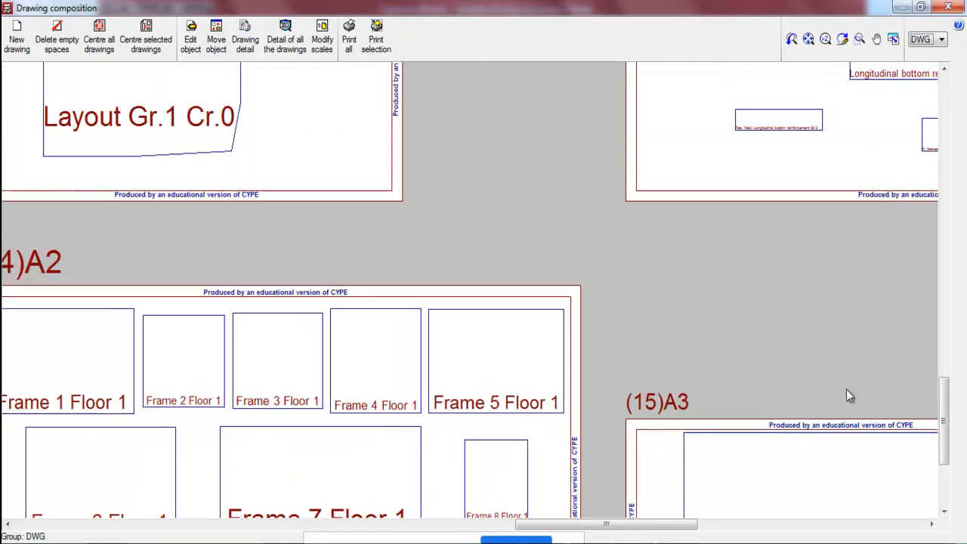
pyautogui.scroll(2, 235, 289)
pyautogui.scroll(-5, 386, 355)
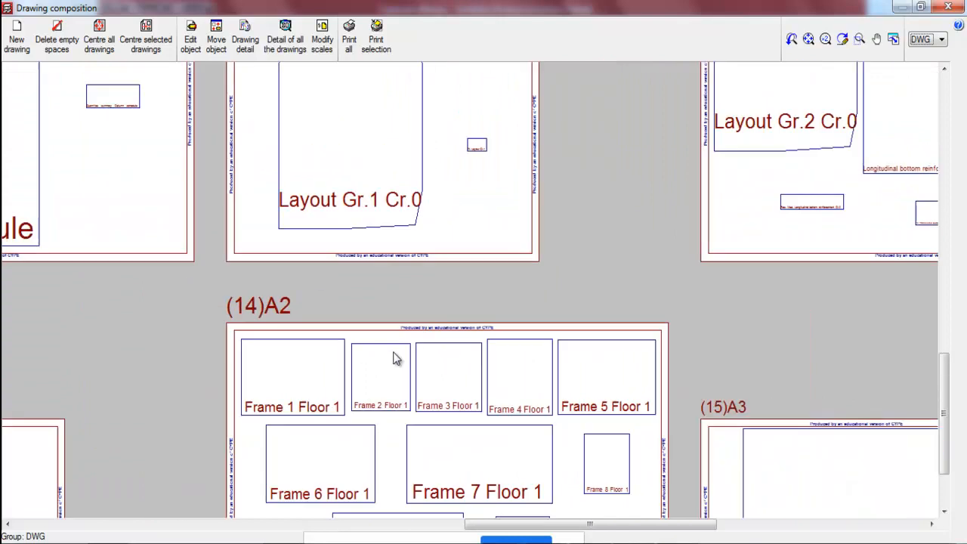
pyautogui.scroll(-3, 543, 358)
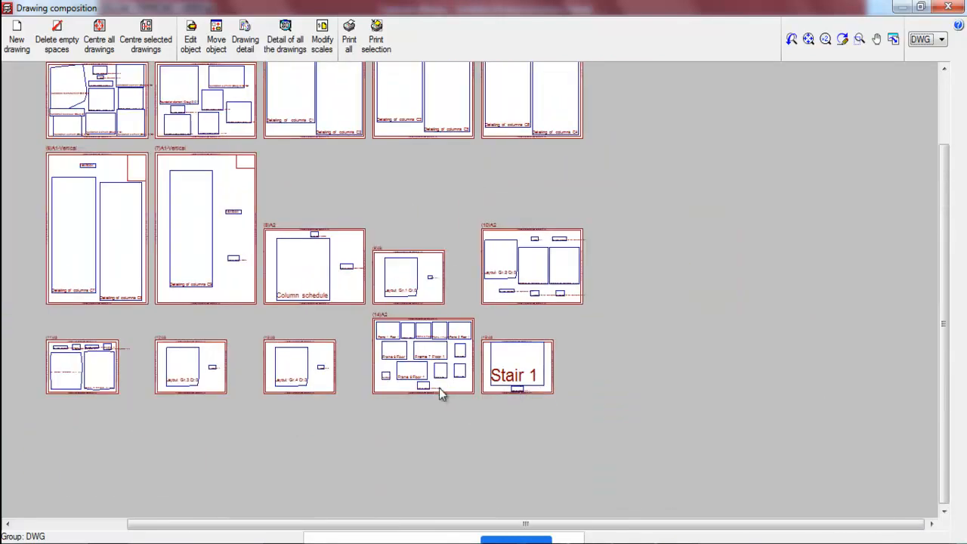
pyautogui.scroll(2, 268, 173)
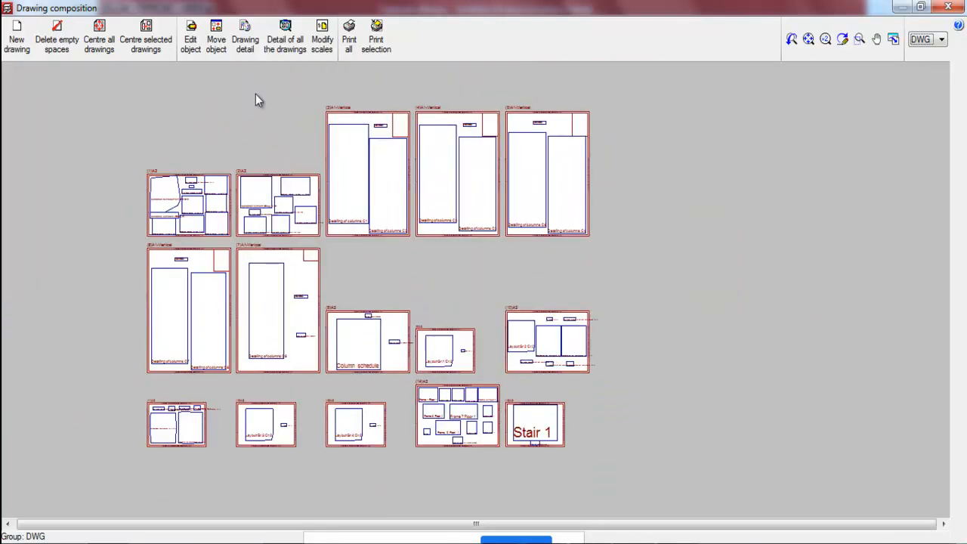
# - Display the detail of all the composed drawings and examine the foundation plan on sheet 1
pyautogui.click(290, 30)
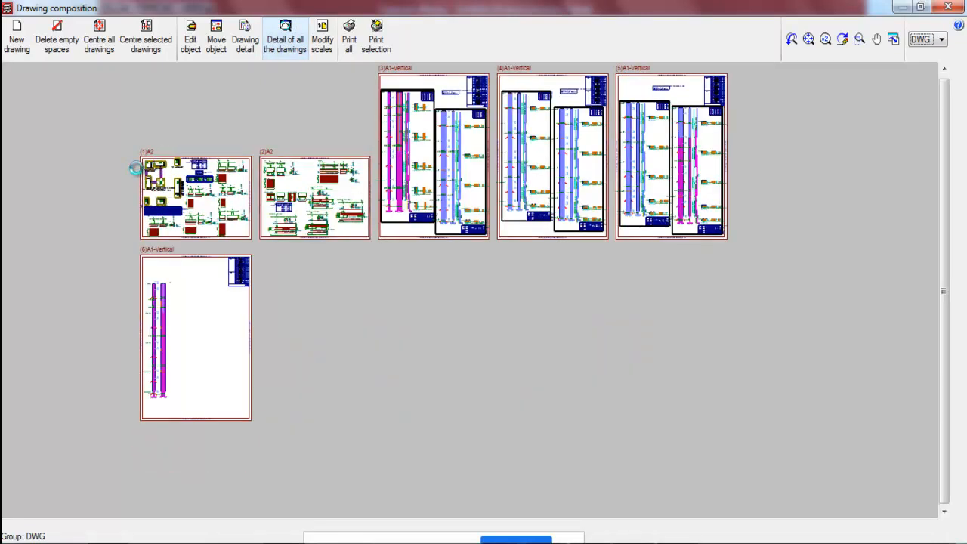
pyautogui.scroll(8, 135, 168)
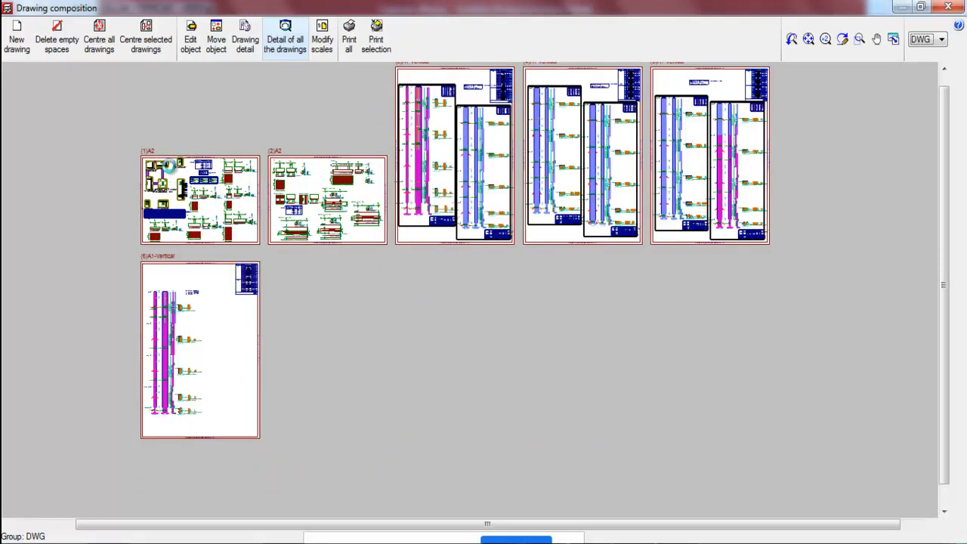
pyautogui.scroll(3, 169, 166)
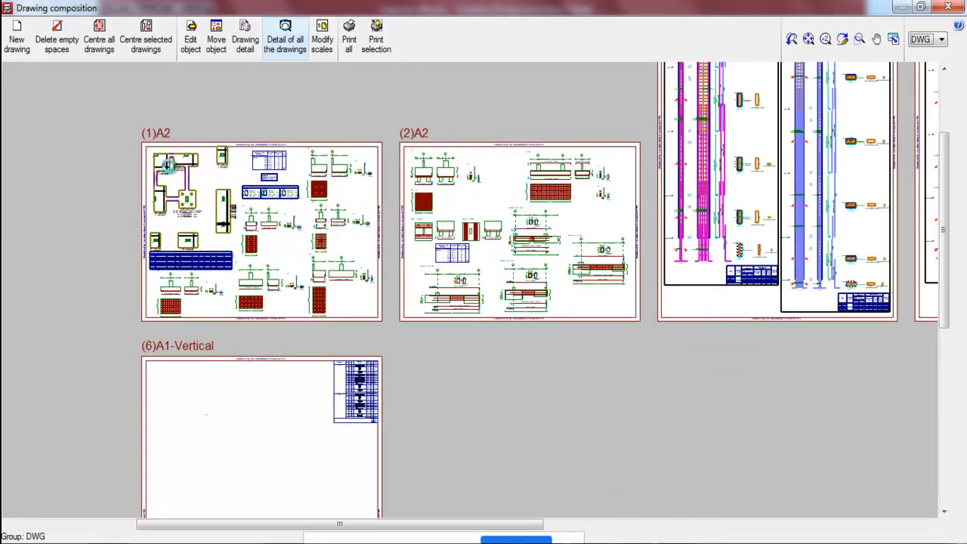
pyautogui.scroll(3, 169, 165)
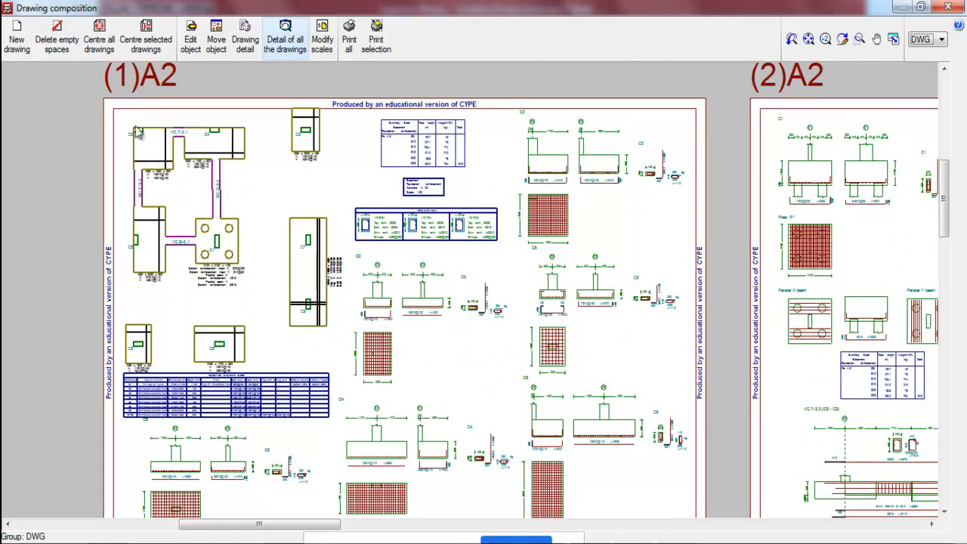
pyautogui.scroll(5, 130, 144)
pyautogui.scroll(1, 263, 241)
pyautogui.scroll(-5, 289, 161)
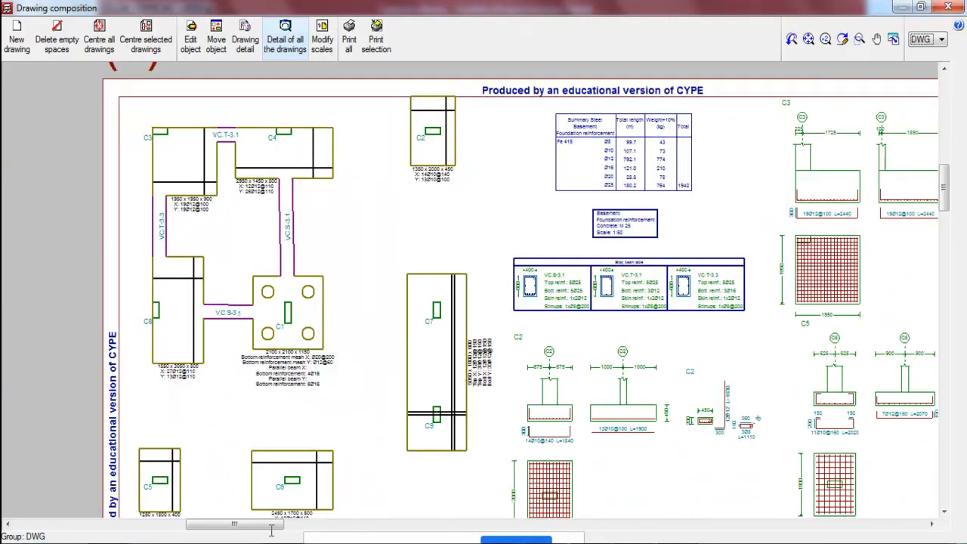
# - Examine the foundation elements block and the C4 footing reinforcement details on sheet 1
pyautogui.scroll(5, 281, 390)
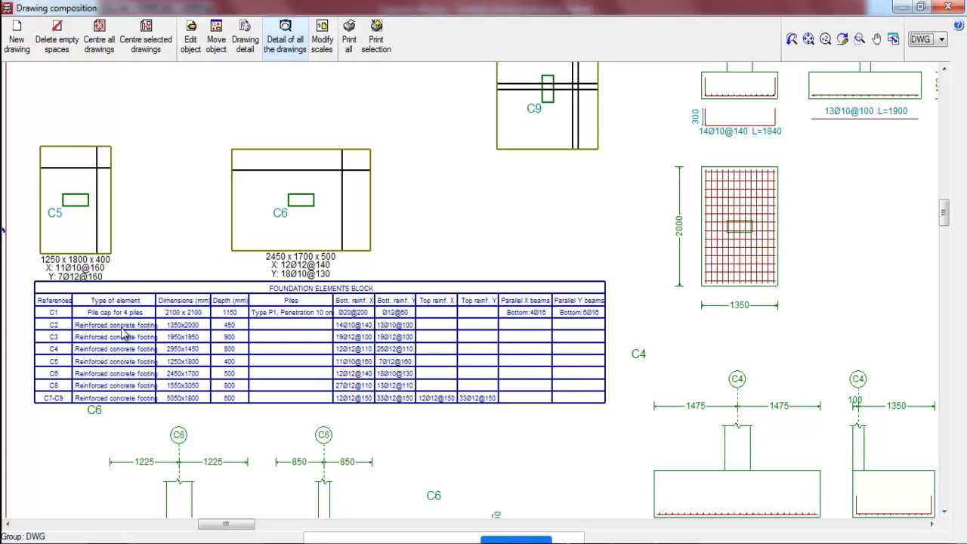
pyautogui.scroll(1, 62, 339)
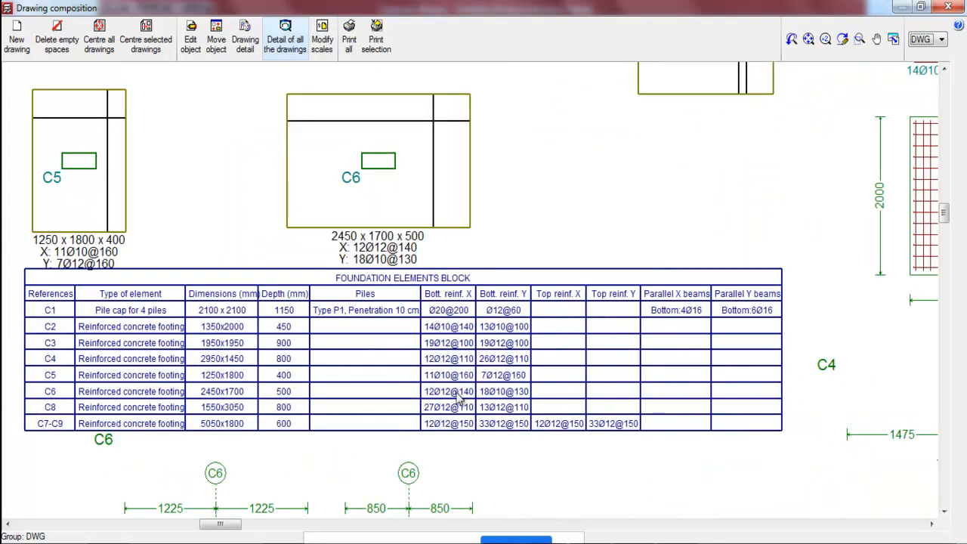
pyautogui.scroll(-3, 290, 345)
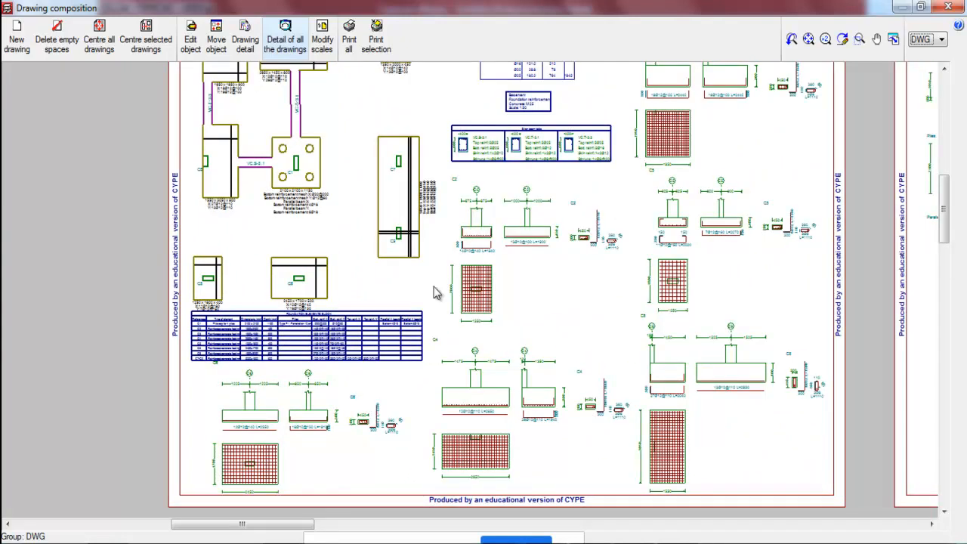
pyautogui.scroll(4, 499, 452)
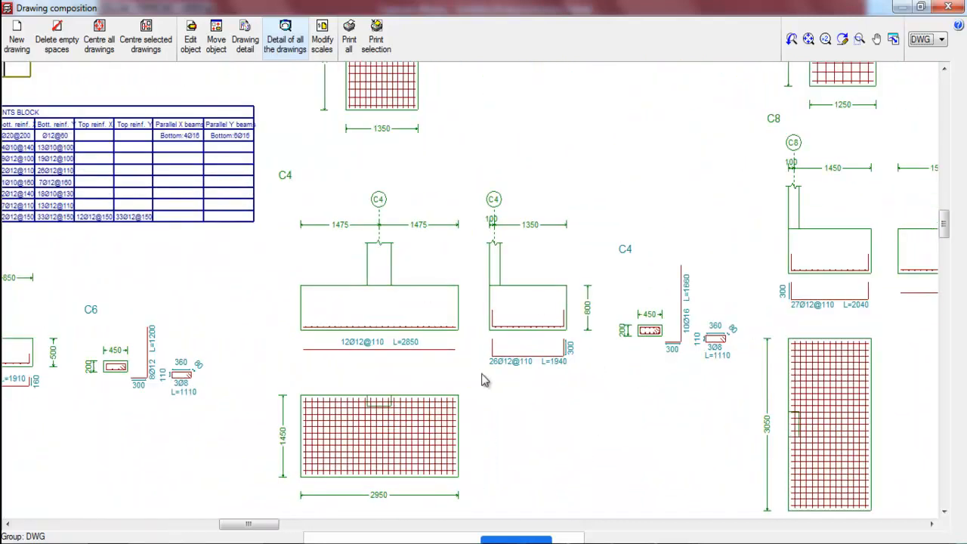
# - Examine the foundation beam details on sheet 2, including the beam between C1 and C4
pyautogui.scroll(-6, 214, 277)
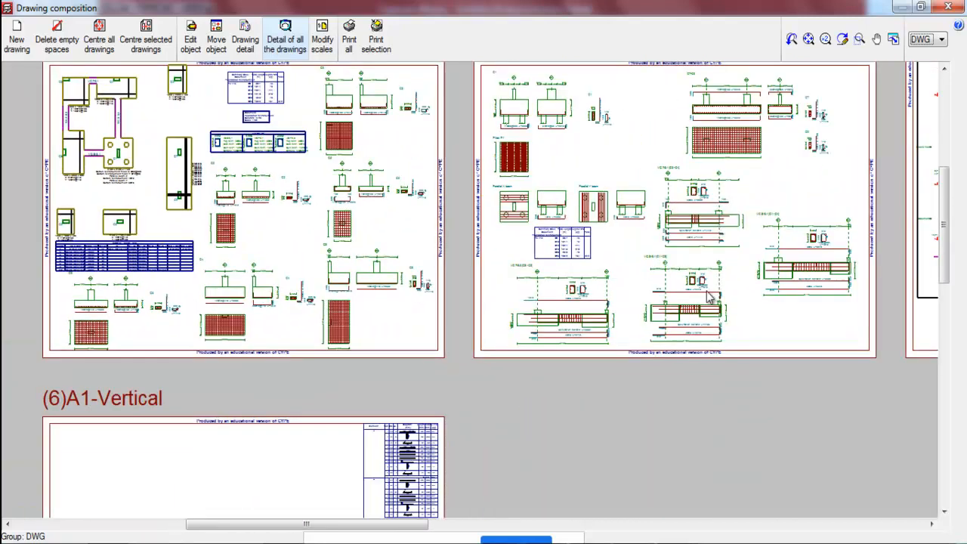
pyautogui.scroll(5, 873, 263)
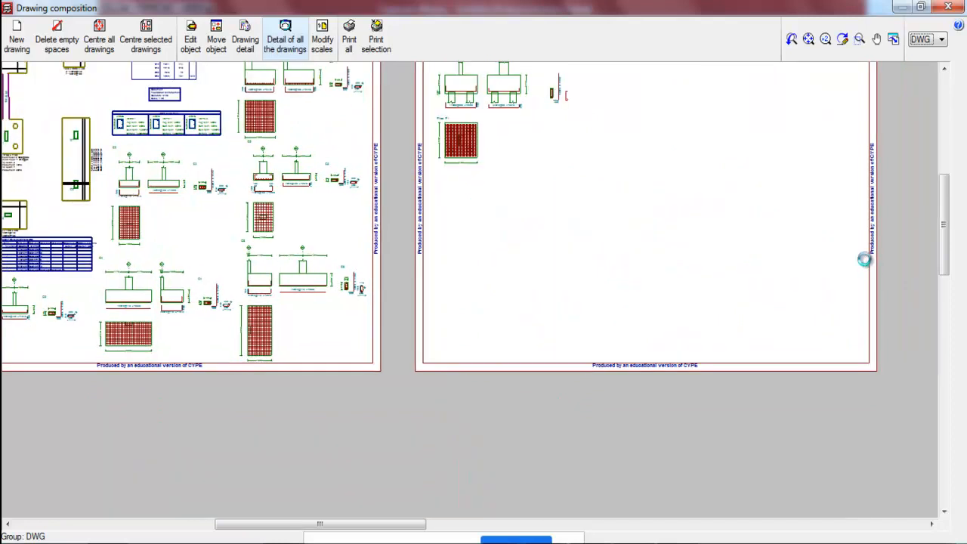
pyautogui.scroll(2, 794, 222)
pyautogui.scroll(-1, 756, 211)
pyautogui.scroll(3, 548, 158)
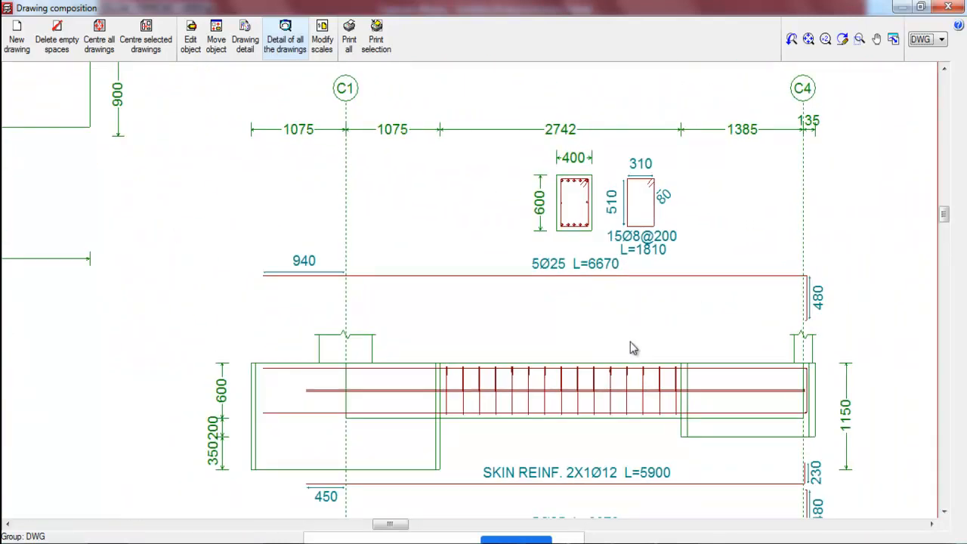
pyautogui.scroll(-2, 646, 336)
pyautogui.scroll(-2, 651, 331)
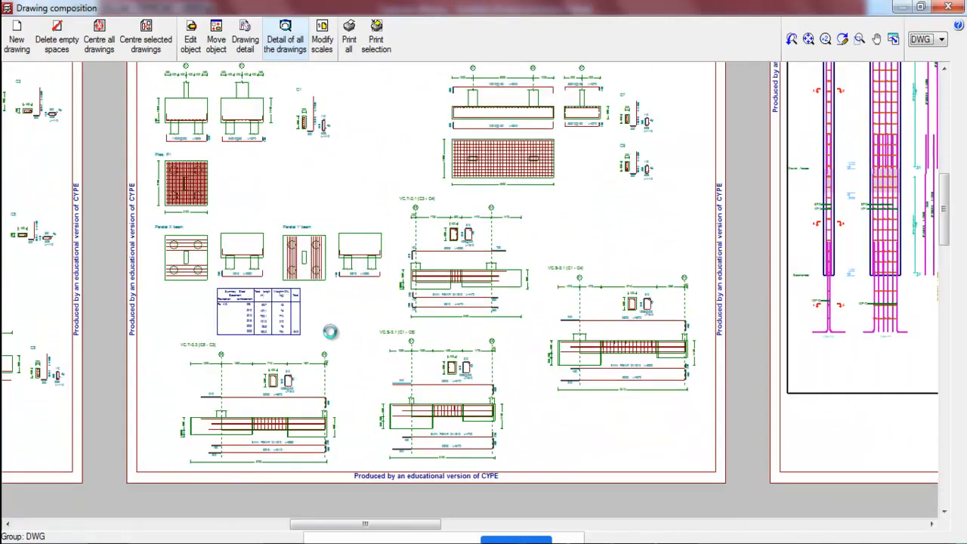
# - Examine the basement foundation steel summary and the C1 pile cap details on sheet 2
pyautogui.scroll(2, 183, 298)
pyautogui.scroll(2, 352, 341)
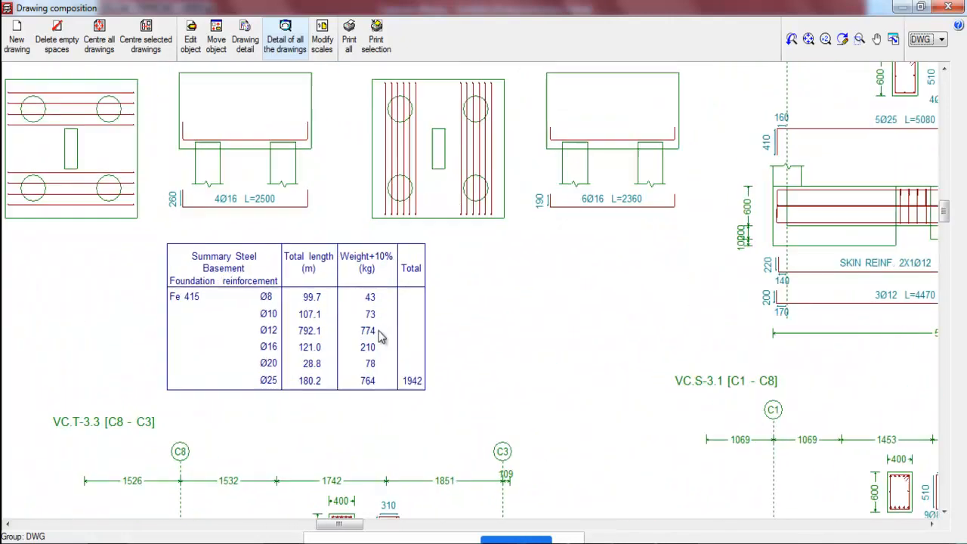
pyautogui.scroll(1, 257, 299)
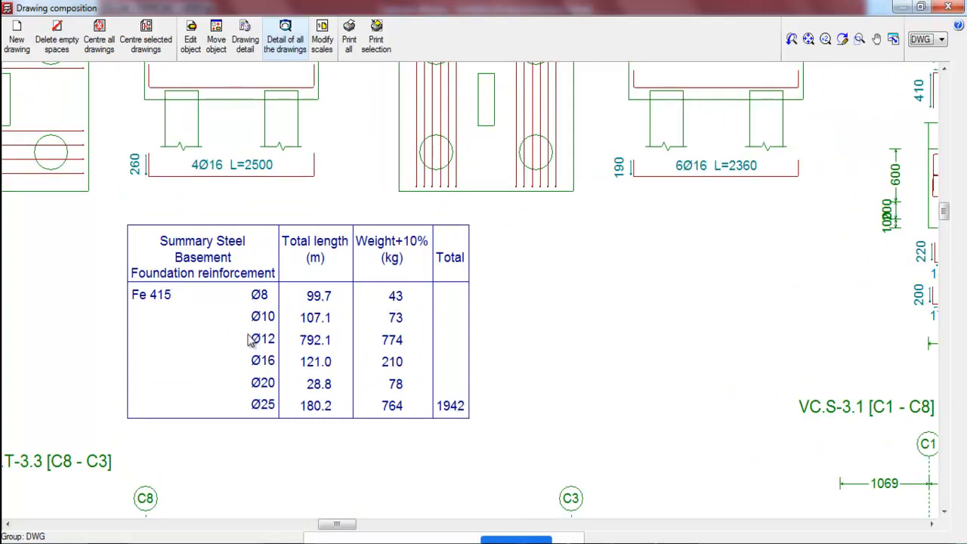
pyautogui.scroll(-5, 255, 298)
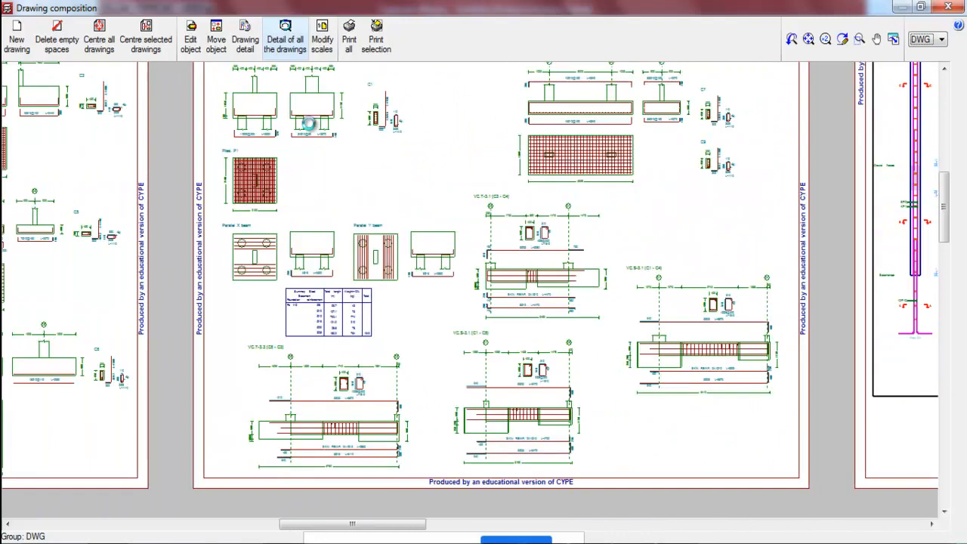
pyautogui.scroll(2, 346, 163)
pyautogui.scroll(-3, 355, 236)
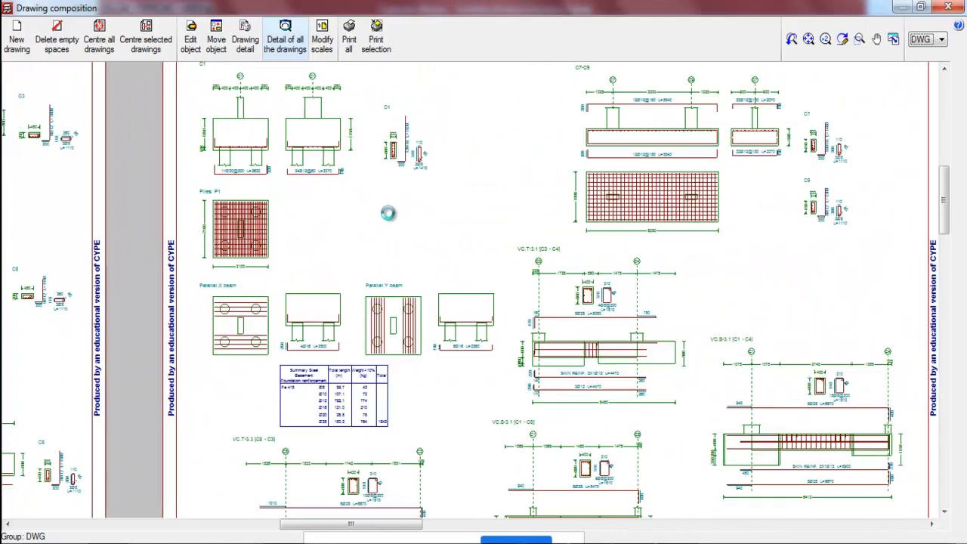
pyautogui.scroll(-5, 360, 207)
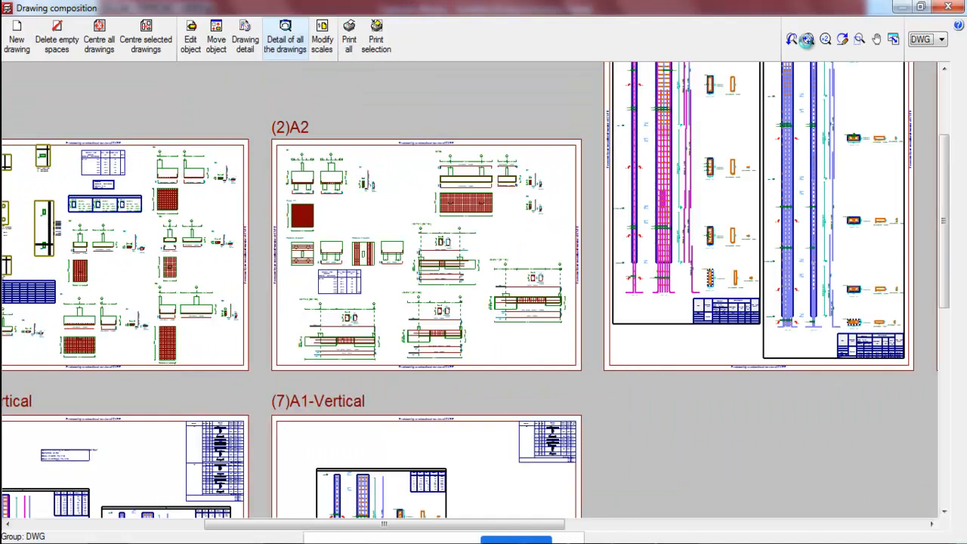
# - Examine the column detailing on sheet 5 and its bar schedule for columns C6 and C4
pyautogui.click(808, 39)
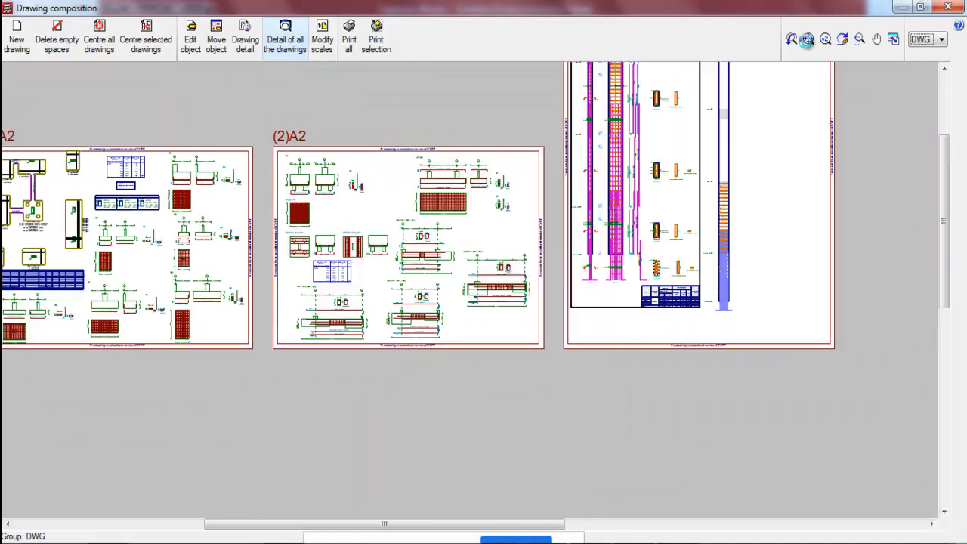
pyautogui.click(808, 40)
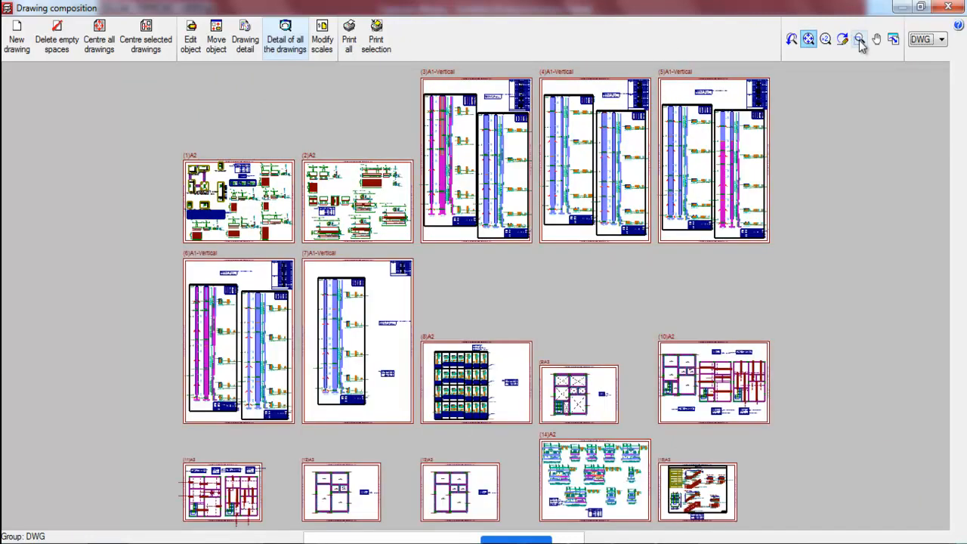
pyautogui.click(859, 42)
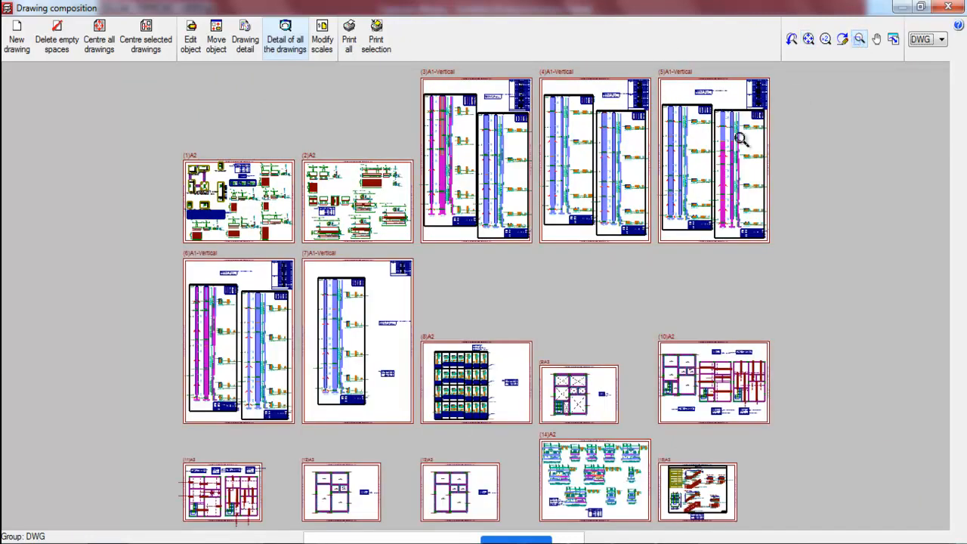
pyautogui.click(750, 158)
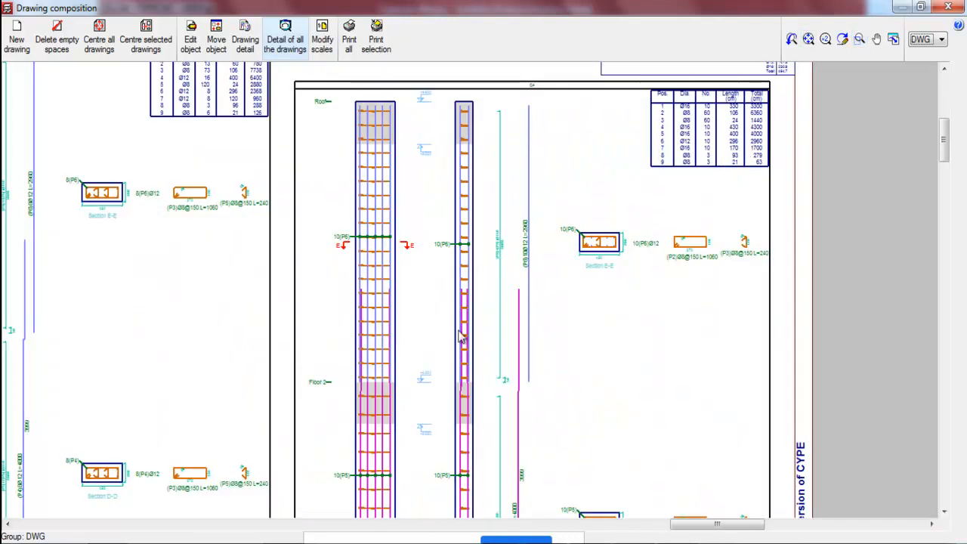
pyautogui.scroll(-4, 451, 368)
pyautogui.scroll(1, 588, 123)
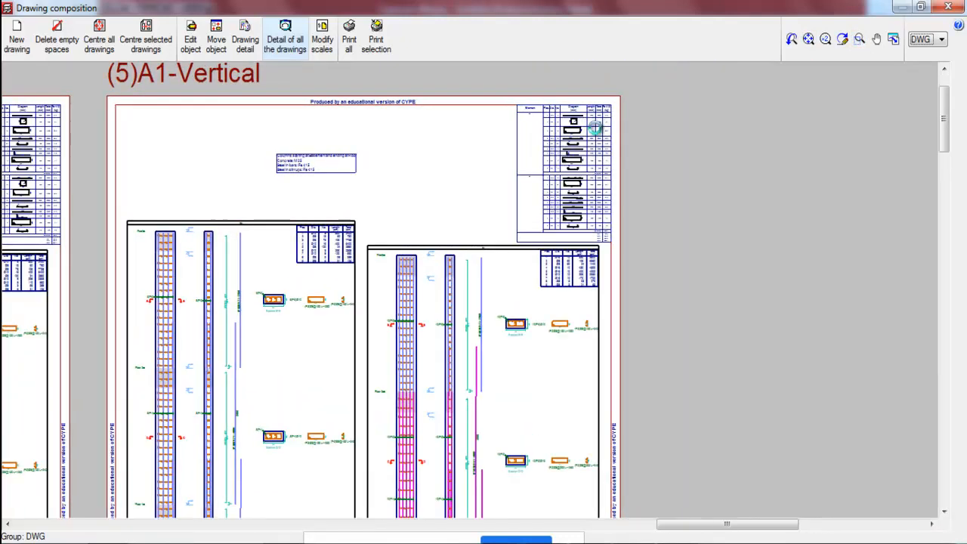
pyautogui.scroll(5, 588, 123)
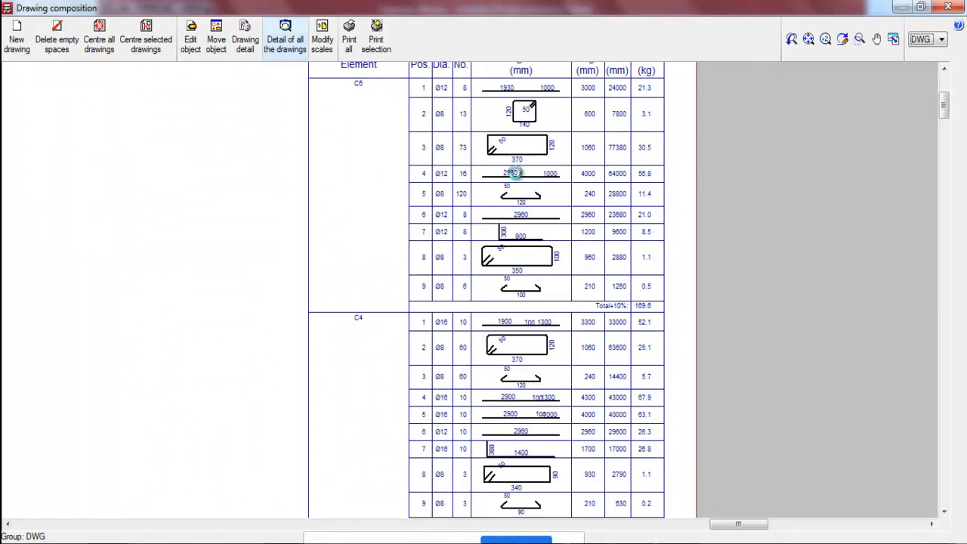
pyautogui.scroll(-6, 510, 161)
# - Examine the per-floor concrete and reinforcement quantities table below the first column detail on sheet 5
pyautogui.scroll(-5, 530, 166)
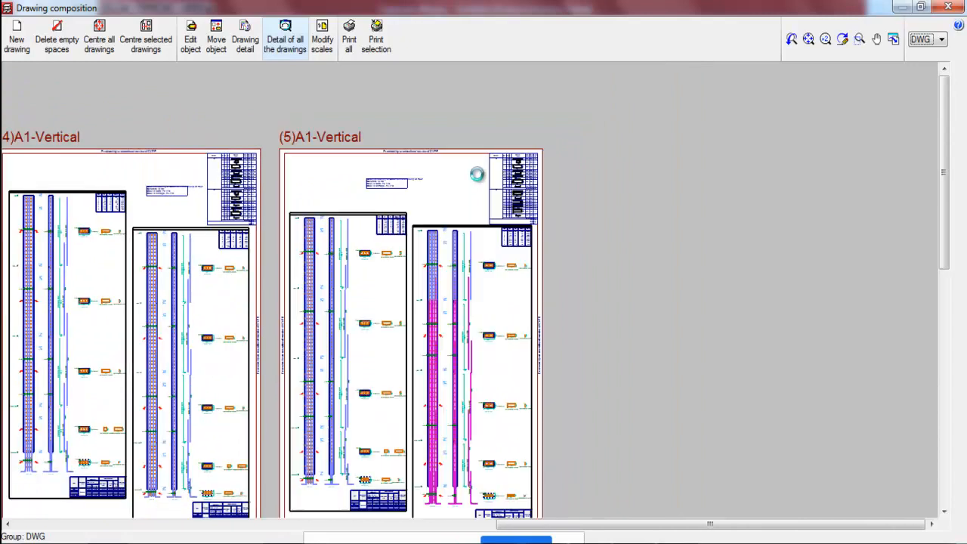
pyautogui.scroll(5, 459, 487)
pyautogui.scroll(5, 410, 505)
pyautogui.scroll(5, 379, 462)
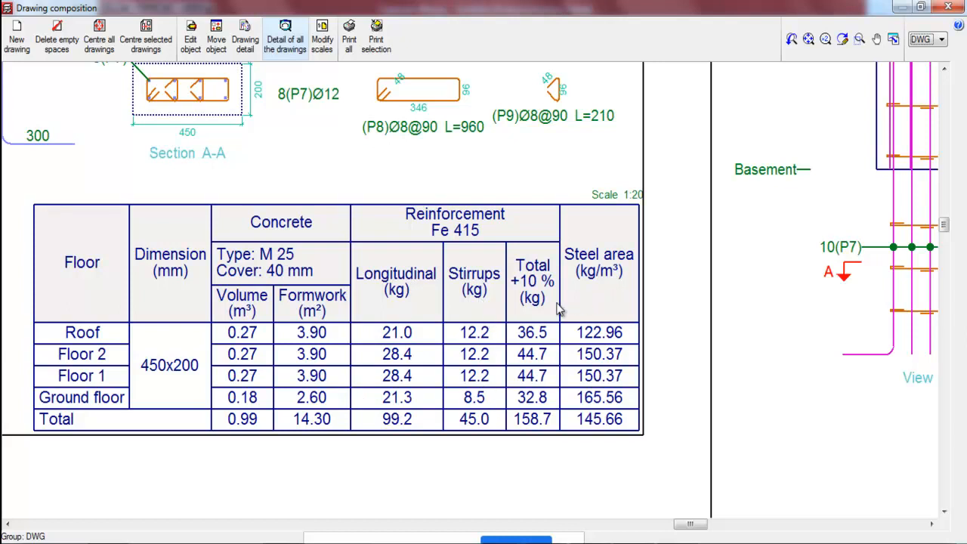
pyautogui.scroll(-4, 625, 333)
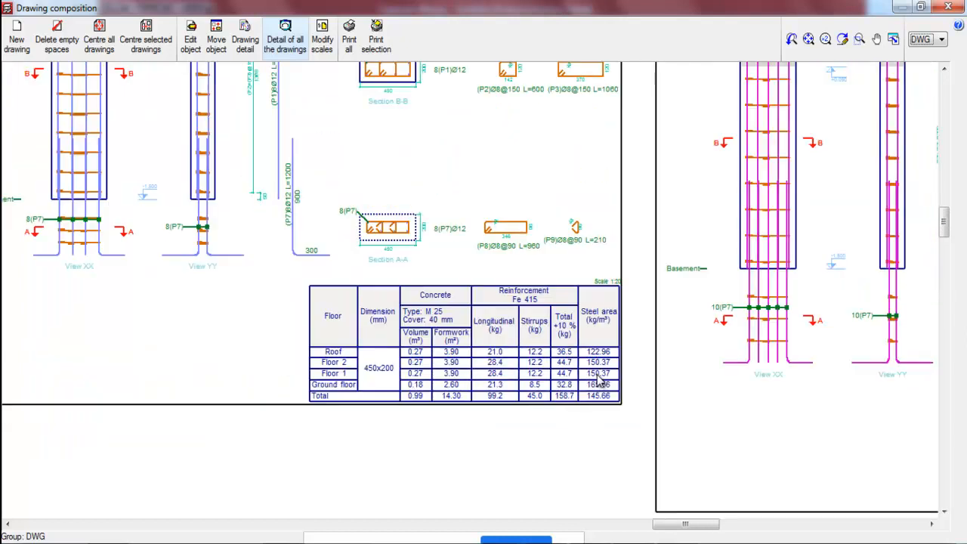
pyautogui.scroll(-2, 573, 372)
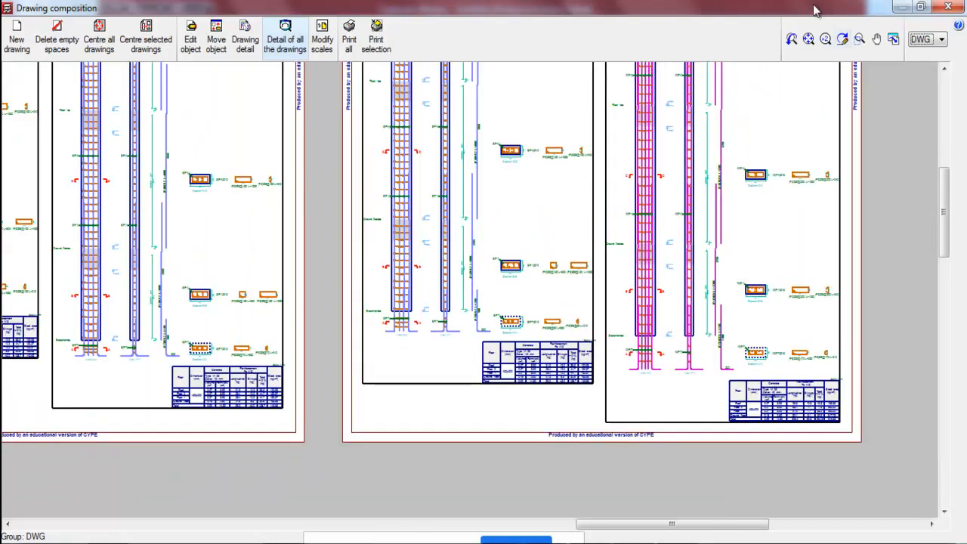
# - Examine the column schedule on sheet 8, including the sections and stirrups of C7, C8 and C9 at Roof level
pyautogui.click(808, 40)
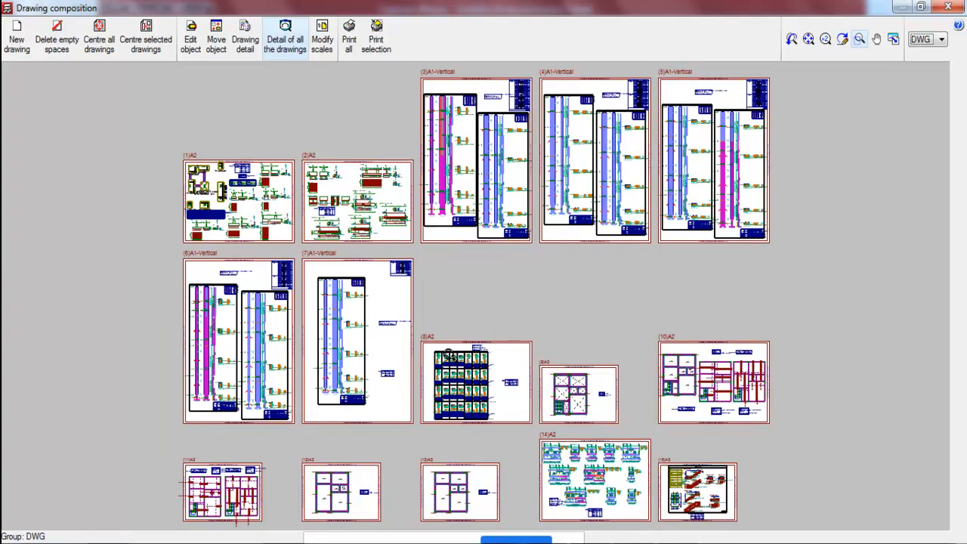
pyautogui.click(483, 387)
pyautogui.scroll(5, 764, 111)
pyautogui.scroll(-4, 630, 178)
pyautogui.scroll(5, 690, 129)
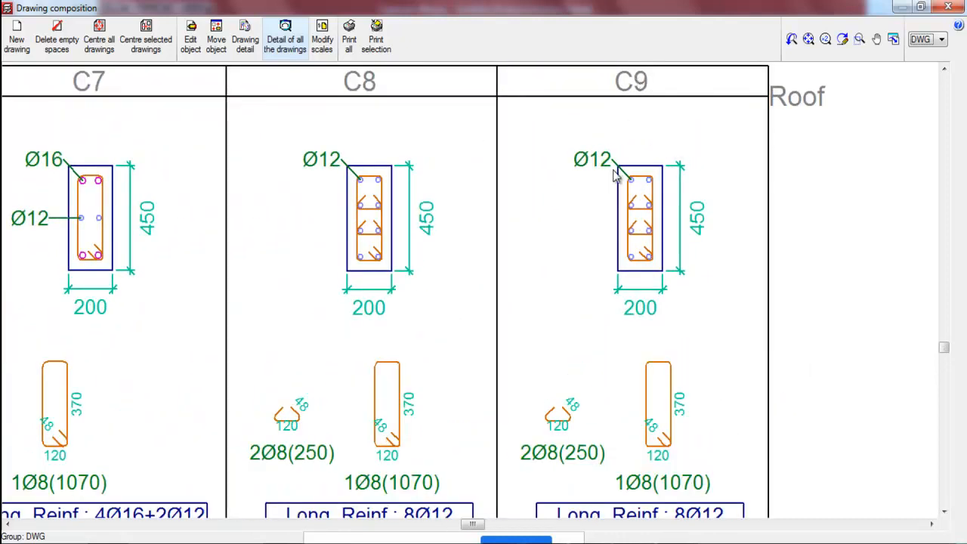
pyautogui.scroll(-4, 624, 303)
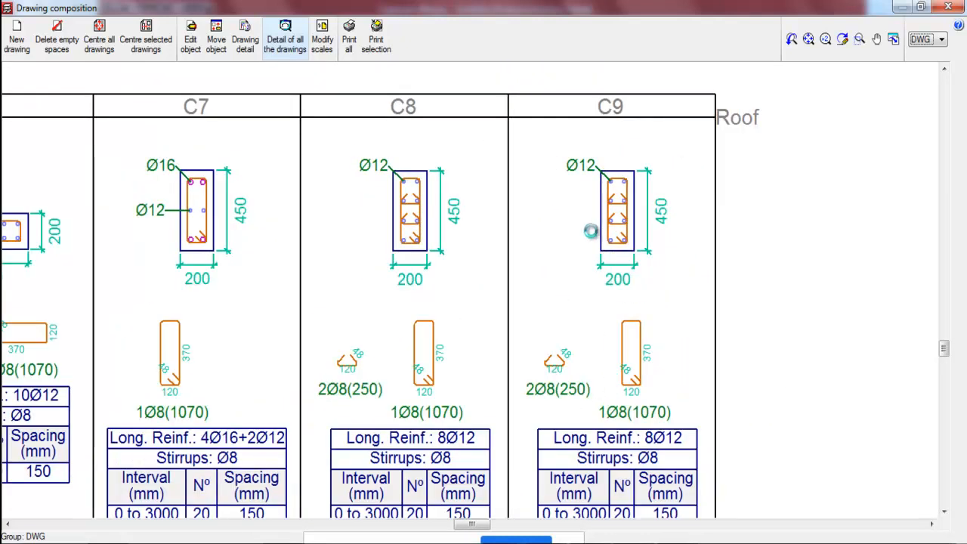
pyautogui.scroll(4, 624, 335)
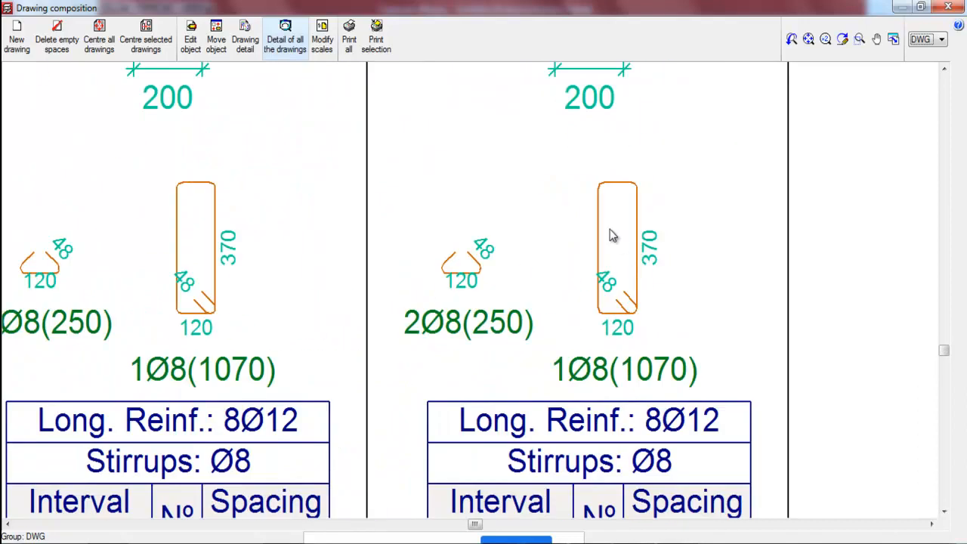
pyautogui.scroll(-5, 613, 249)
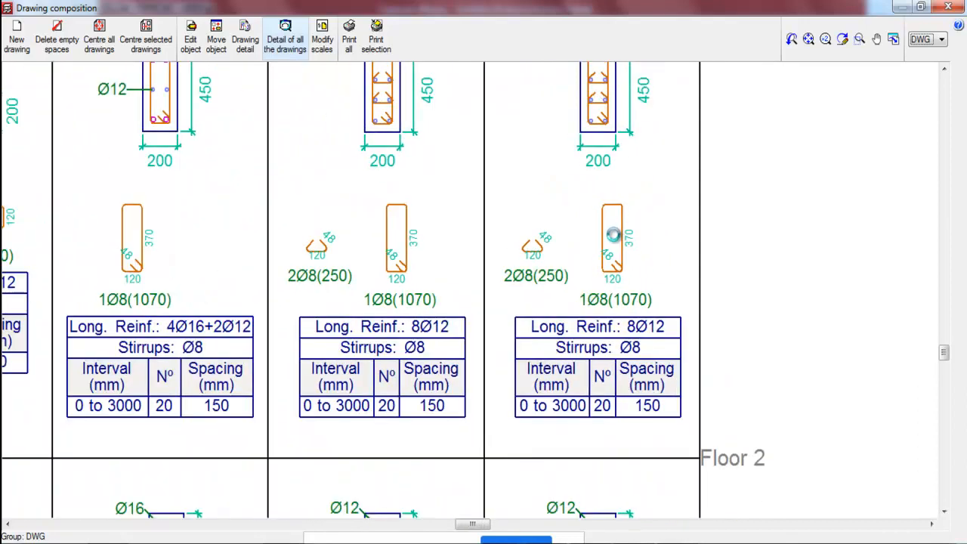
# - Examine the Roof layout plan on sheet 13, including columns C3 and C4, beams B401 to B404 and the slab panels
pyautogui.click(825, 39)
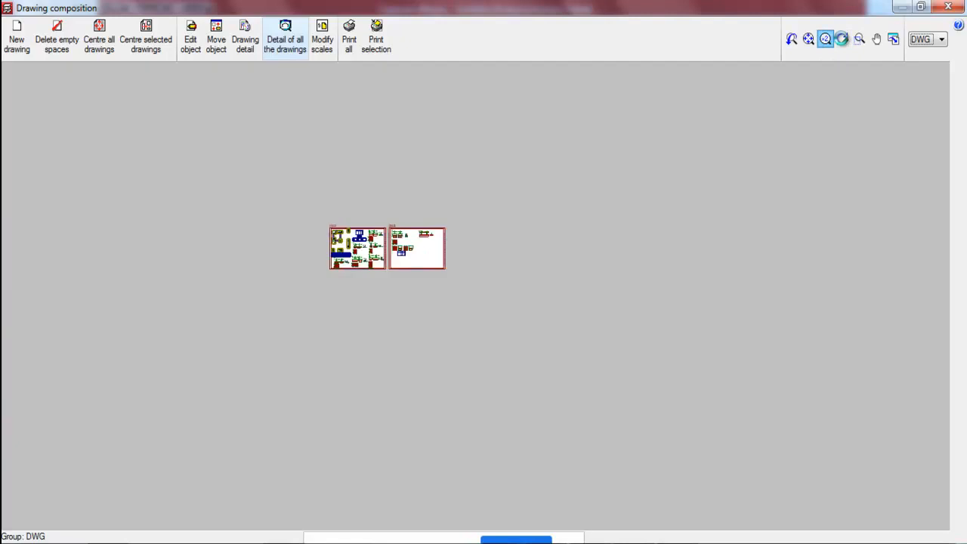
pyautogui.click(859, 40)
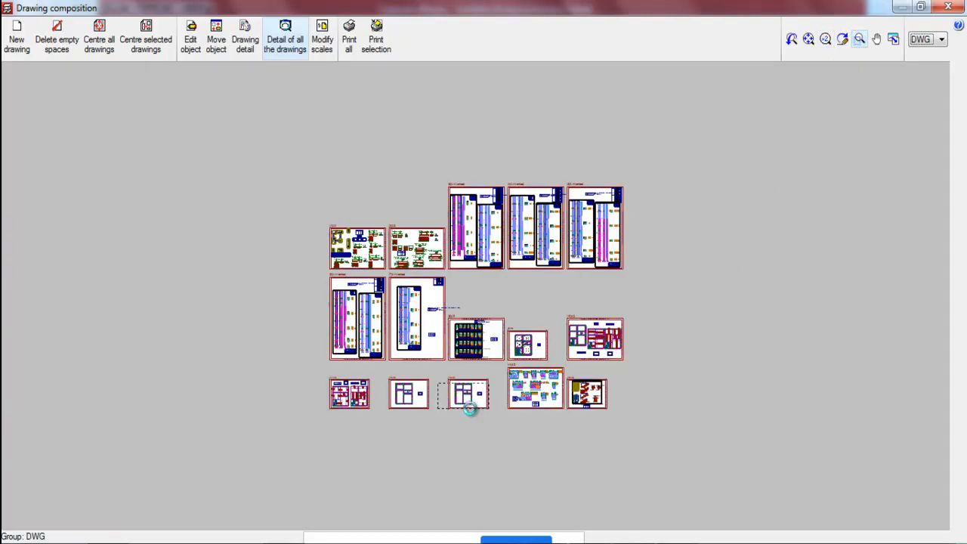
pyautogui.click(471, 409)
pyautogui.scroll(-1, 429, 374)
pyautogui.scroll(2, 543, 85)
pyautogui.scroll(2, 453, 134)
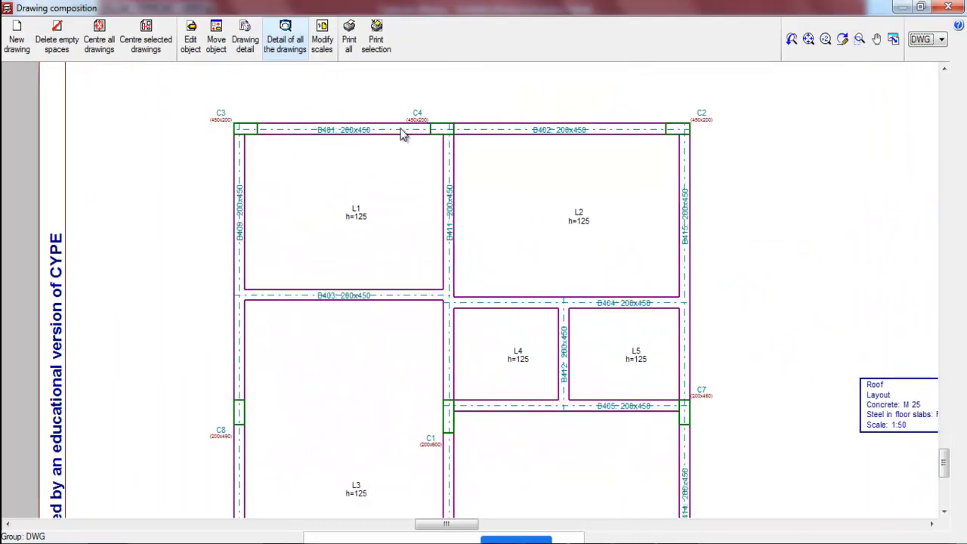
pyautogui.scroll(2, 407, 134)
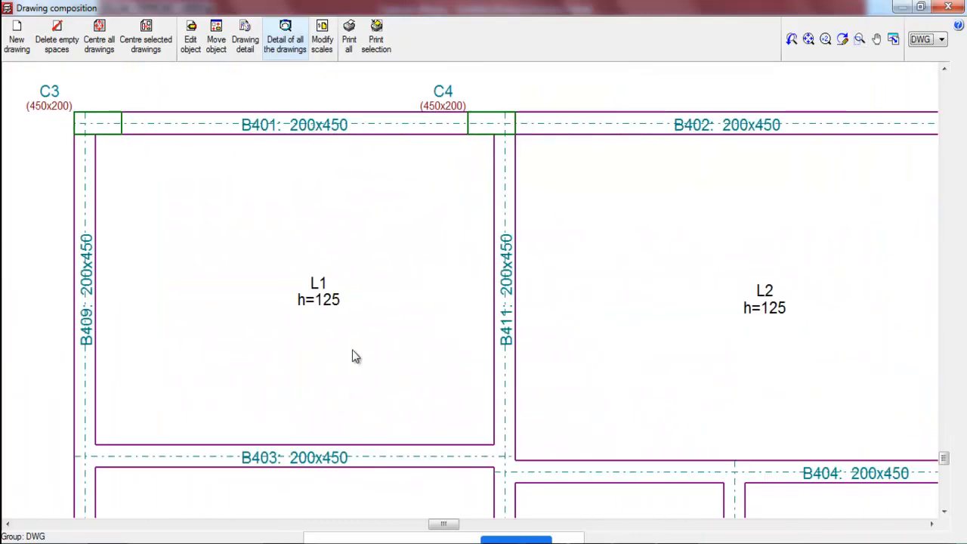
pyautogui.scroll(-5, 377, 162)
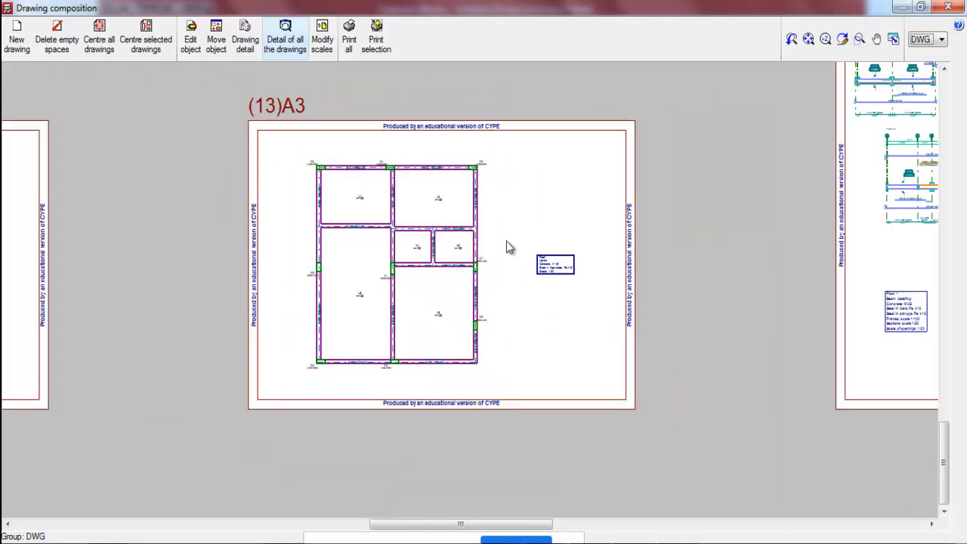
pyautogui.scroll(-2, 596, 266)
pyautogui.scroll(-1, 453, 281)
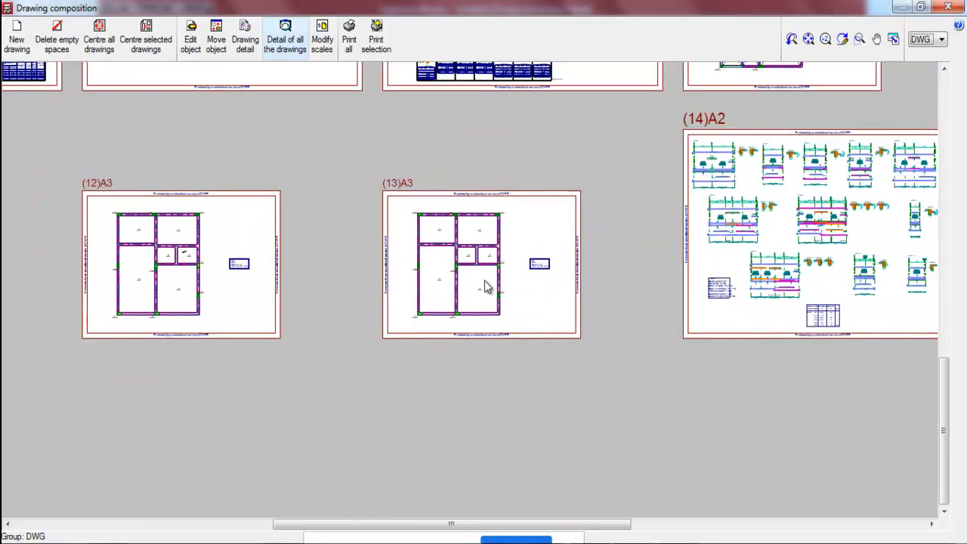
# - Examine the Floor 1 beam detailing on sheet 14, focusing on the reinforcement and sections of Frame 1 beams B201 and B202
pyautogui.scroll(4, 793, 161)
pyautogui.scroll(5, 745, 136)
pyautogui.scroll(2, 64, 320)
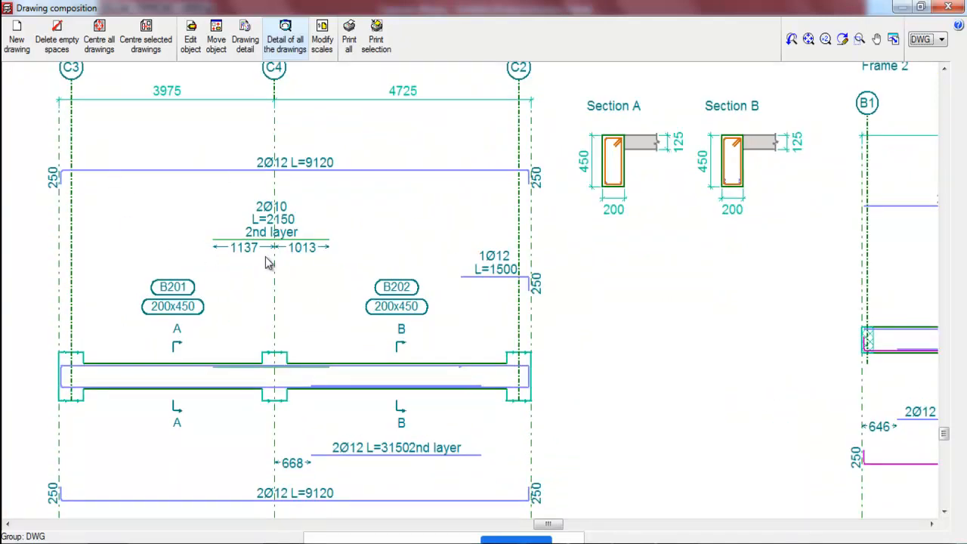
pyautogui.scroll(-1, 345, 244)
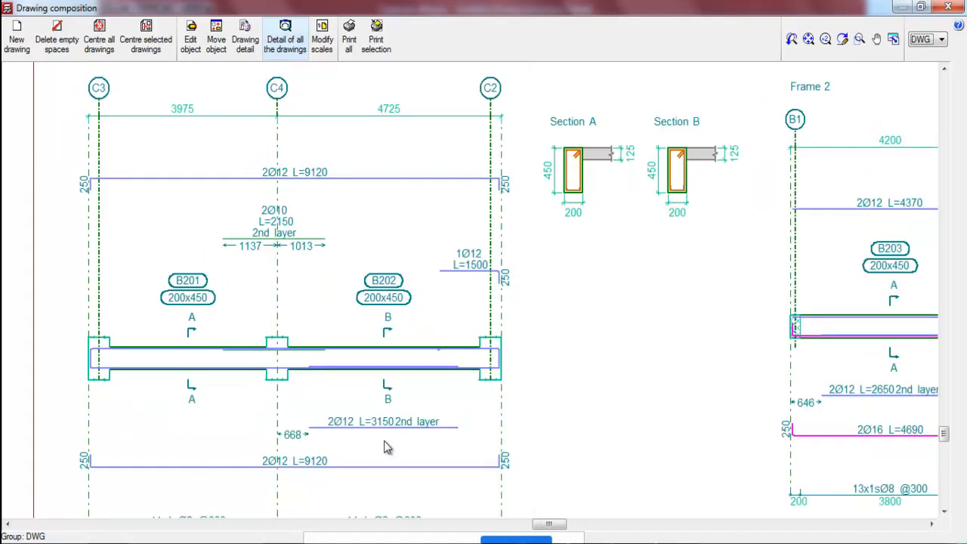
pyautogui.scroll(-1, 333, 419)
pyautogui.scroll(2, 547, 266)
pyautogui.scroll(-6, 408, 185)
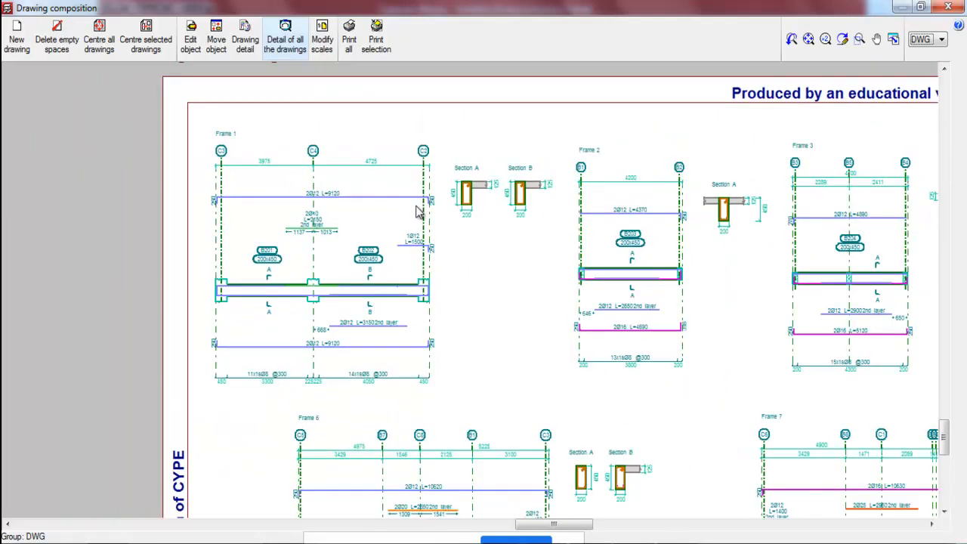
# - Examine the frame steel summary table at the bottom of sheet 14
pyautogui.scroll(-5, 415, 212)
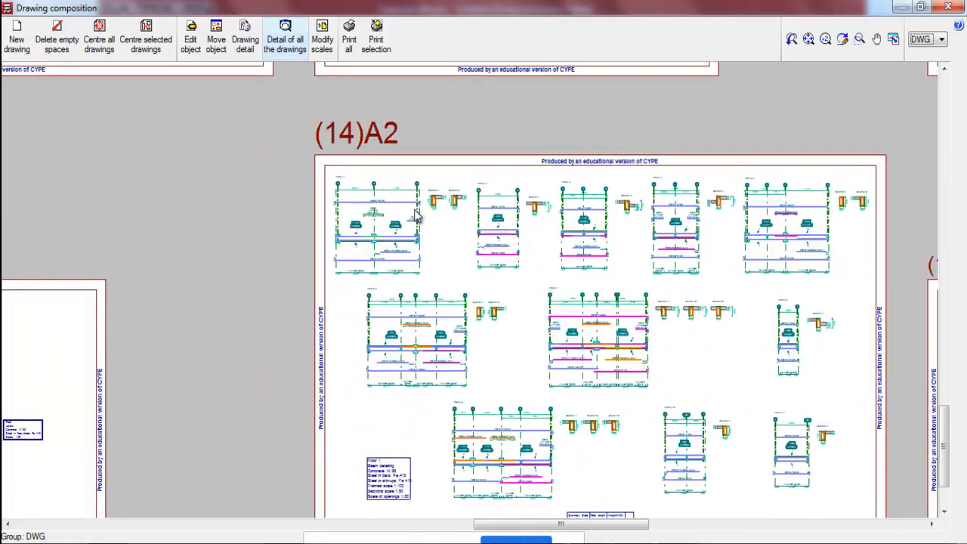
pyautogui.scroll(-2, 543, 242)
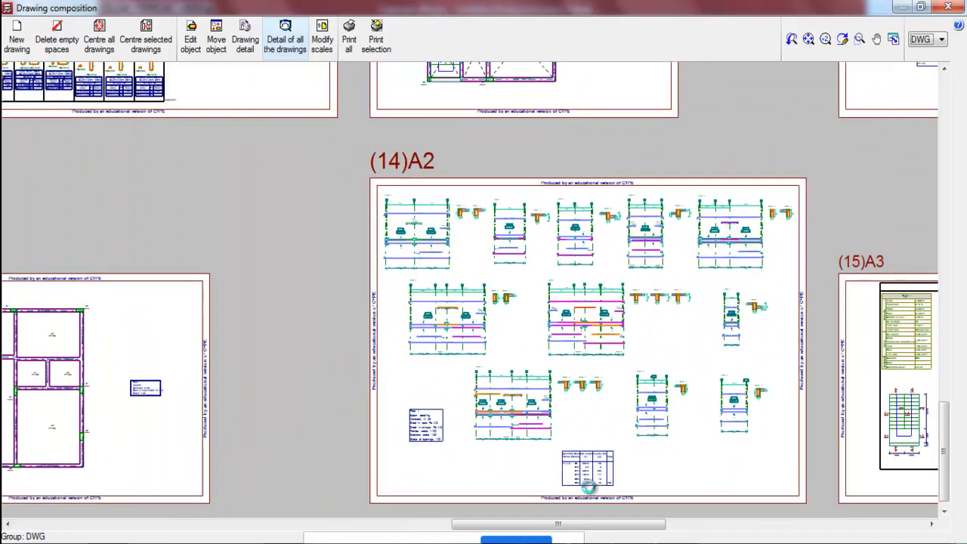
pyautogui.scroll(2, 589, 487)
pyautogui.scroll(5, 617, 497)
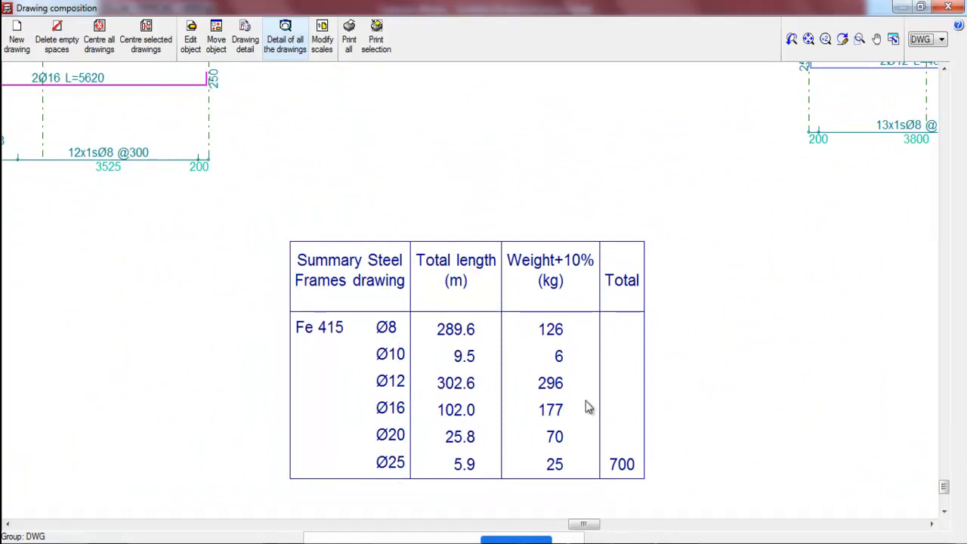
# - Examine the Floor 1 longitudinal and transverse bottom slab reinforcement plans on sheet 10
pyautogui.click(808, 41)
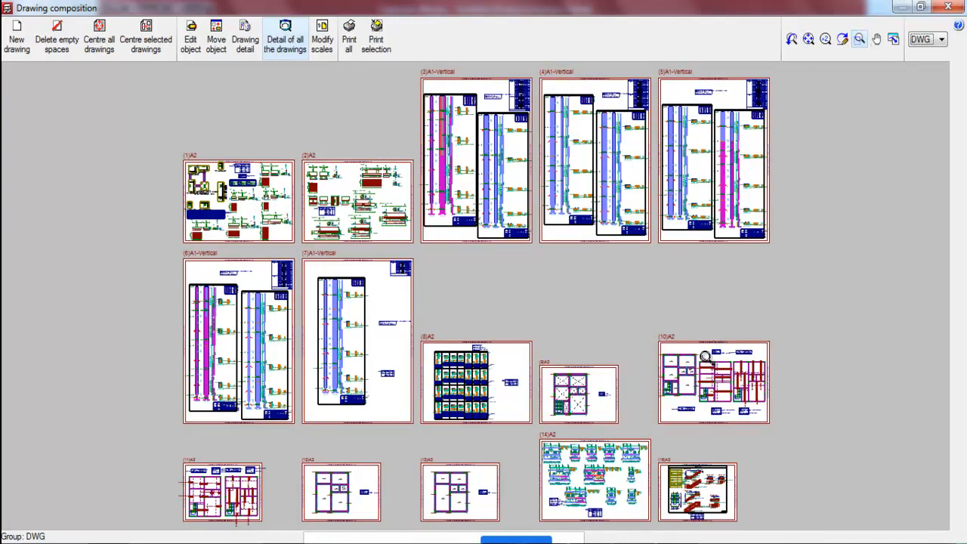
pyautogui.click(756, 408)
pyautogui.scroll(3, 235, 112)
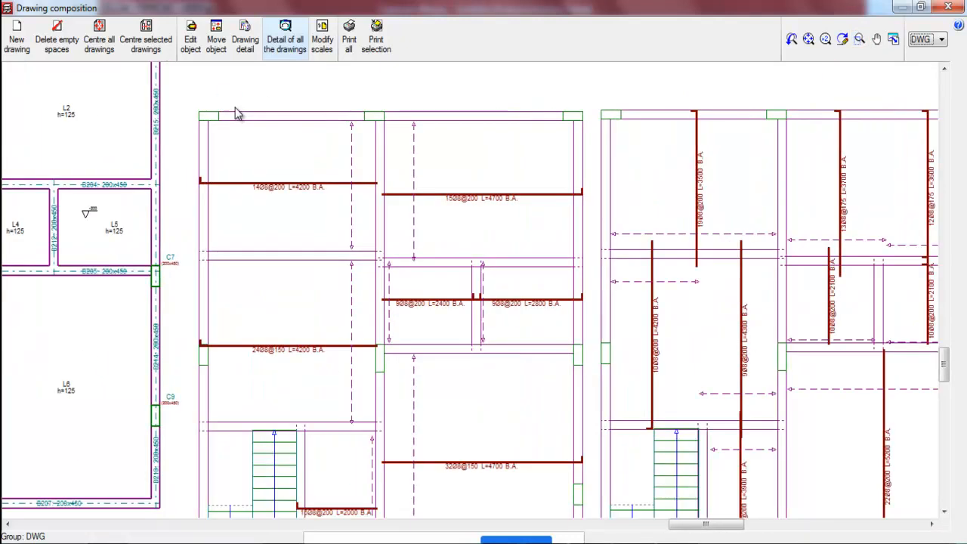
pyautogui.scroll(1, 340, 148)
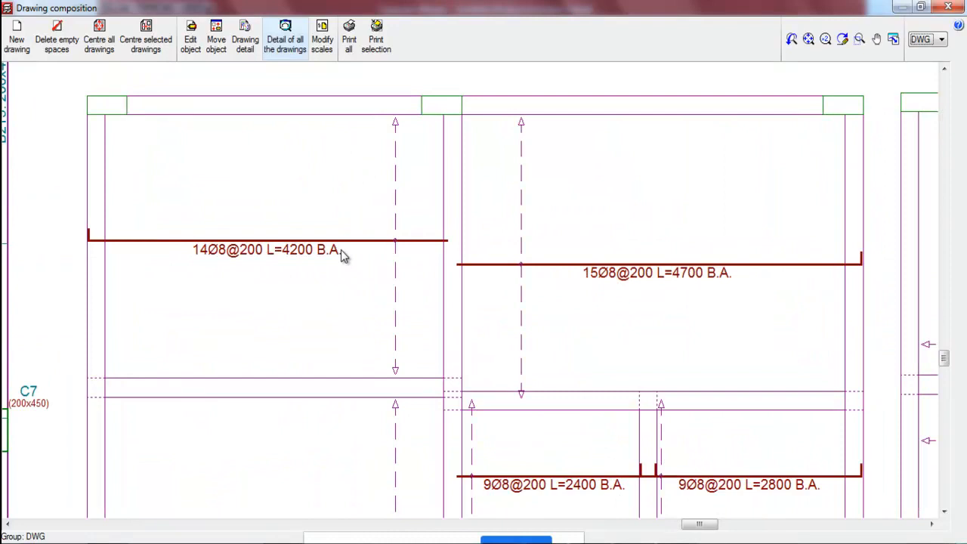
pyautogui.scroll(-2, 89, 223)
pyautogui.scroll(1, 641, 248)
pyautogui.scroll(1, 768, 261)
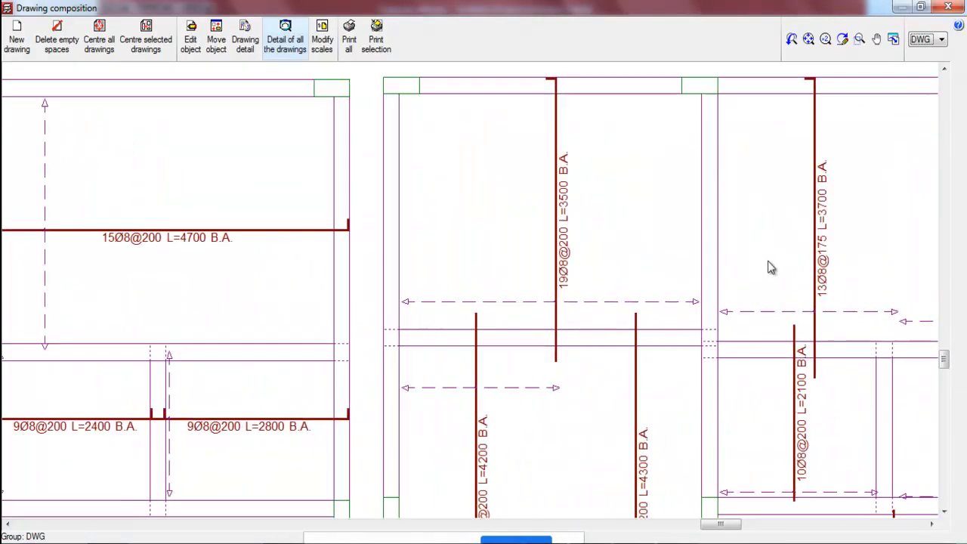
pyautogui.scroll(-5, 725, 203)
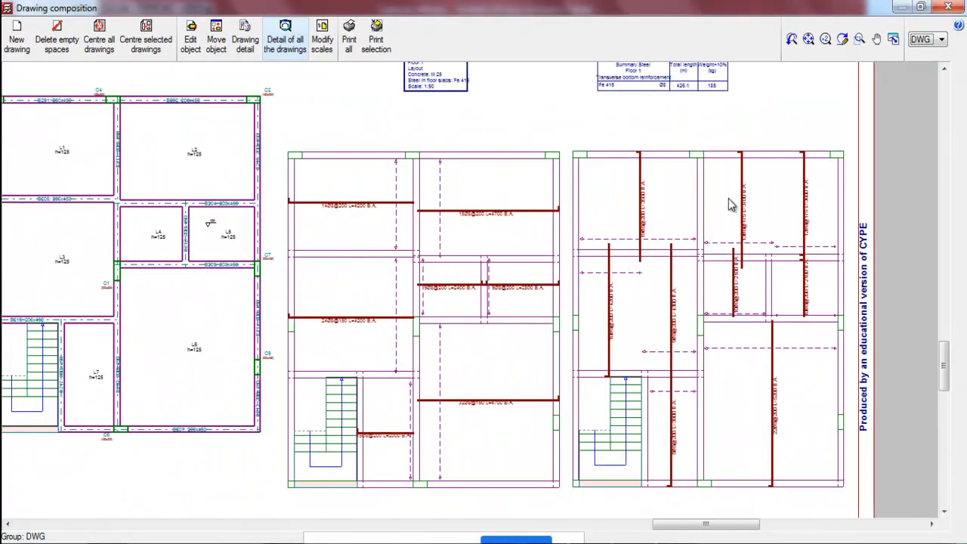
pyautogui.scroll(-3, 725, 197)
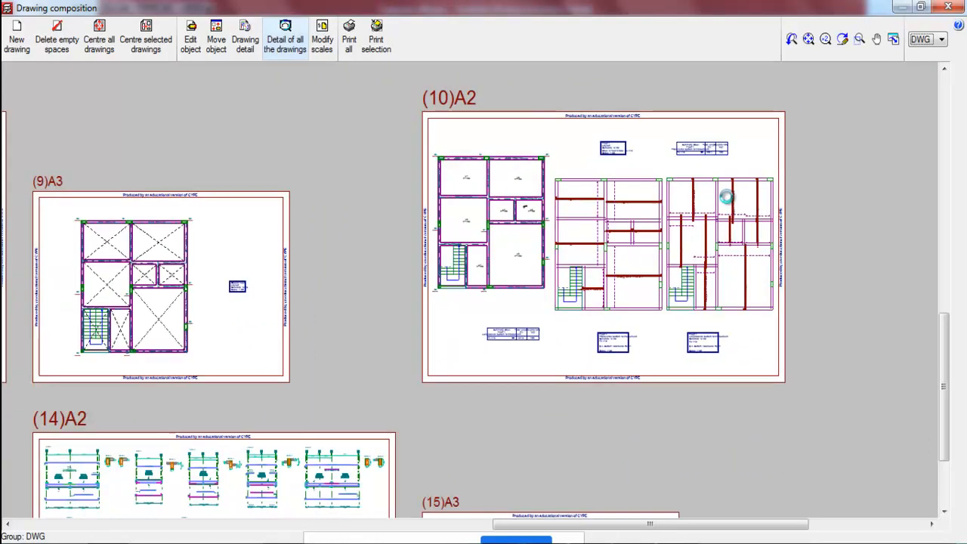
# - Examine the Floor 1 top slab reinforcement plans and their steel summaries on sheet 11
pyautogui.scroll(-4, 667, 203)
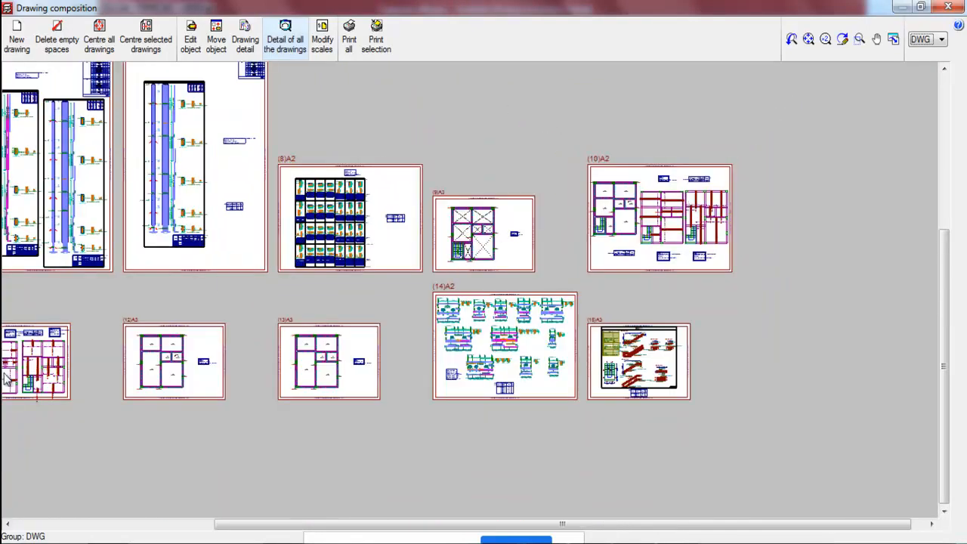
pyautogui.scroll(2, 28, 370)
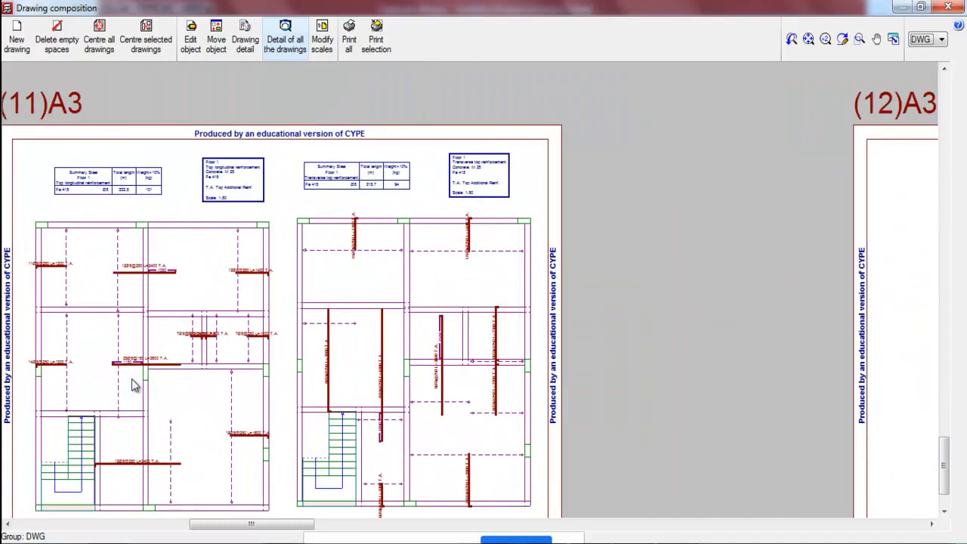
pyautogui.scroll(3, 66, 312)
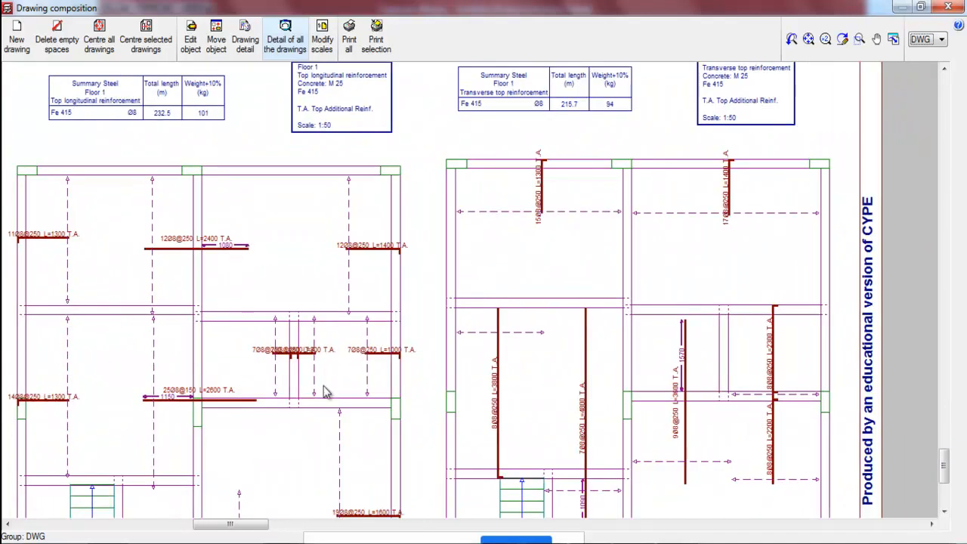
pyautogui.scroll(-2, 208, 277)
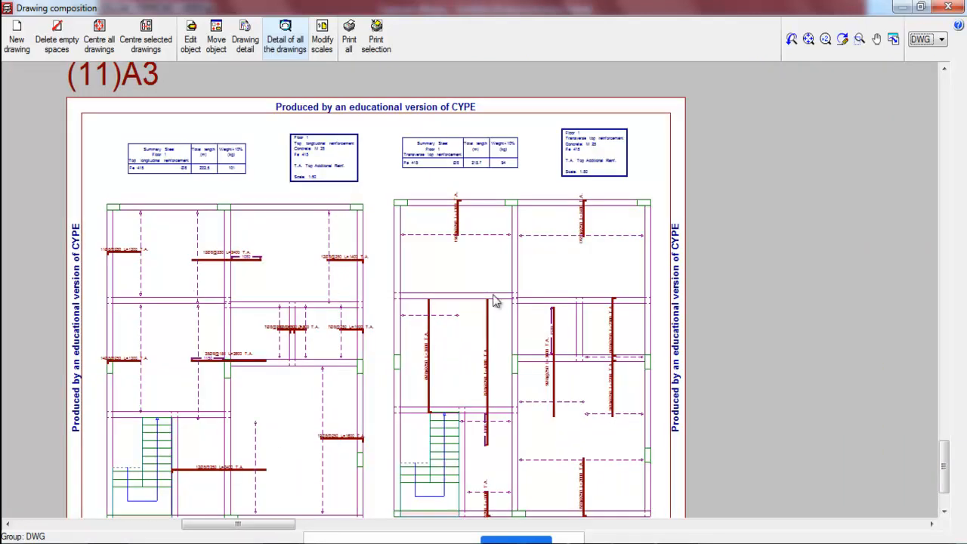
pyautogui.scroll(-5, 142, 287)
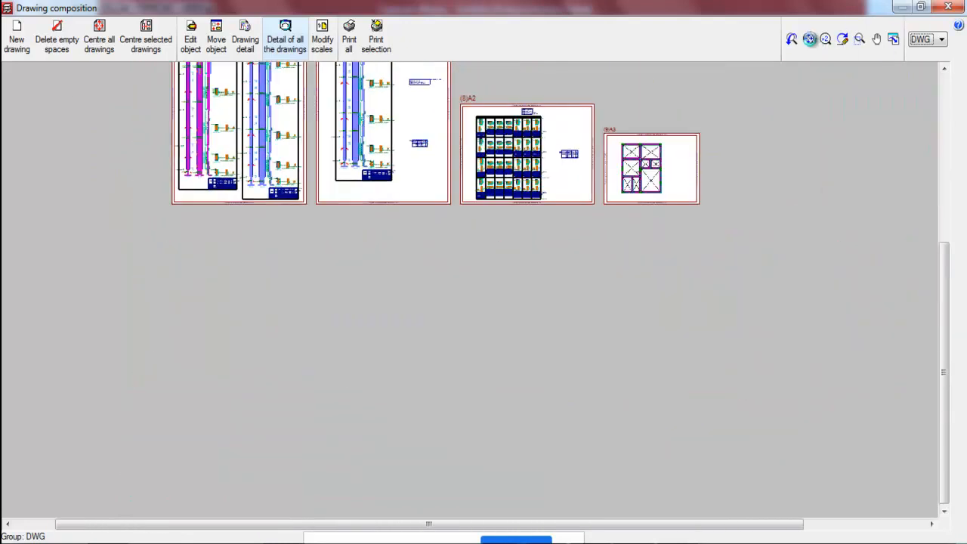
# - Examine the Stair 1 detailing on sheet 15, including the Section C-C reinforcement
pyautogui.click(859, 38)
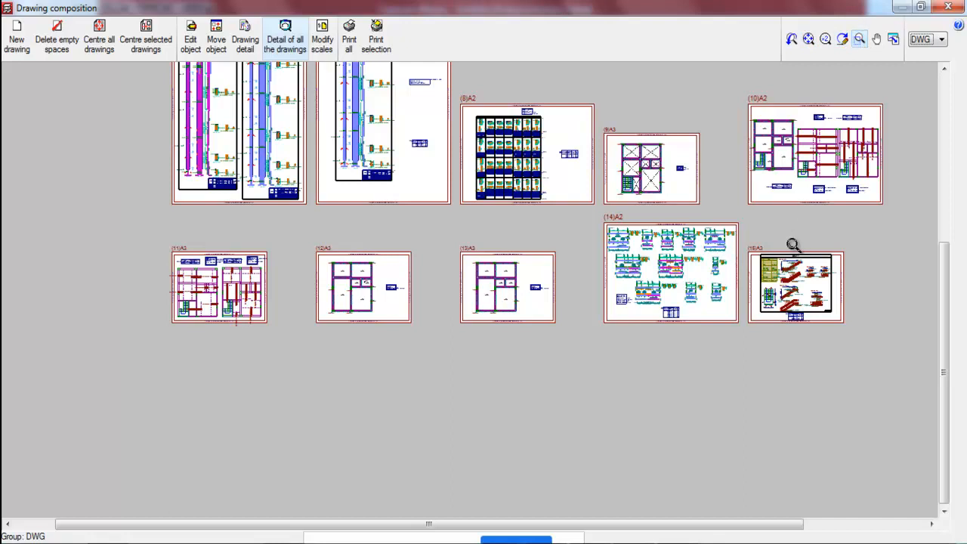
pyautogui.click(822, 311)
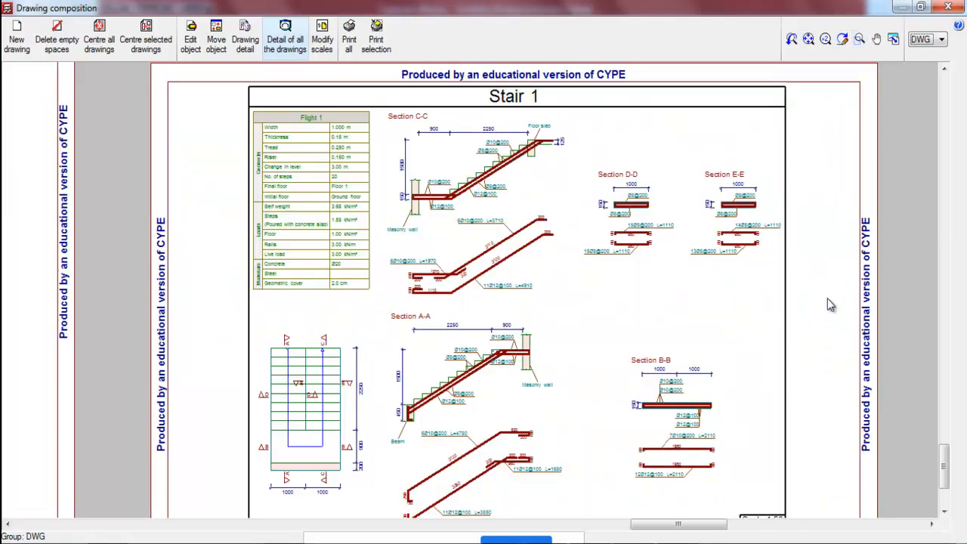
pyautogui.scroll(6, 542, 173)
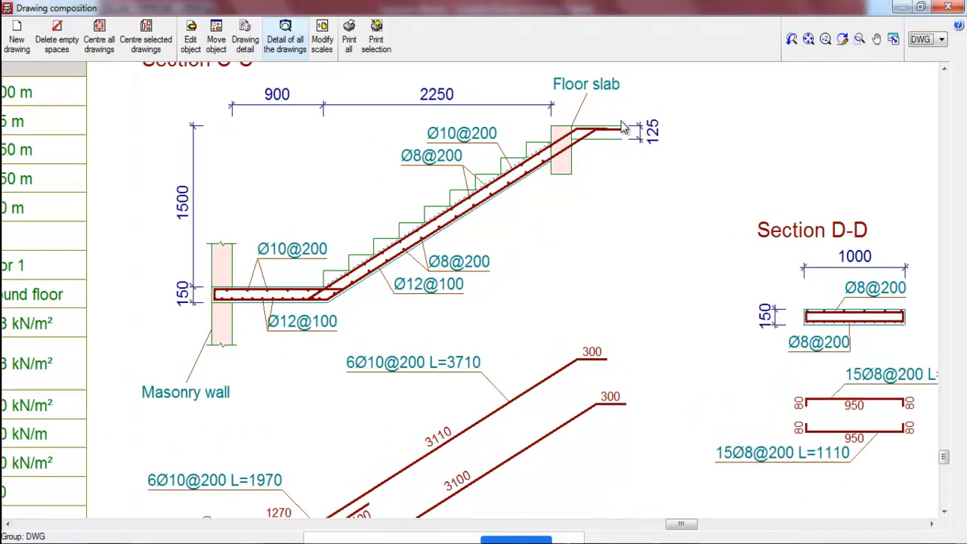
pyautogui.scroll(-8, 470, 324)
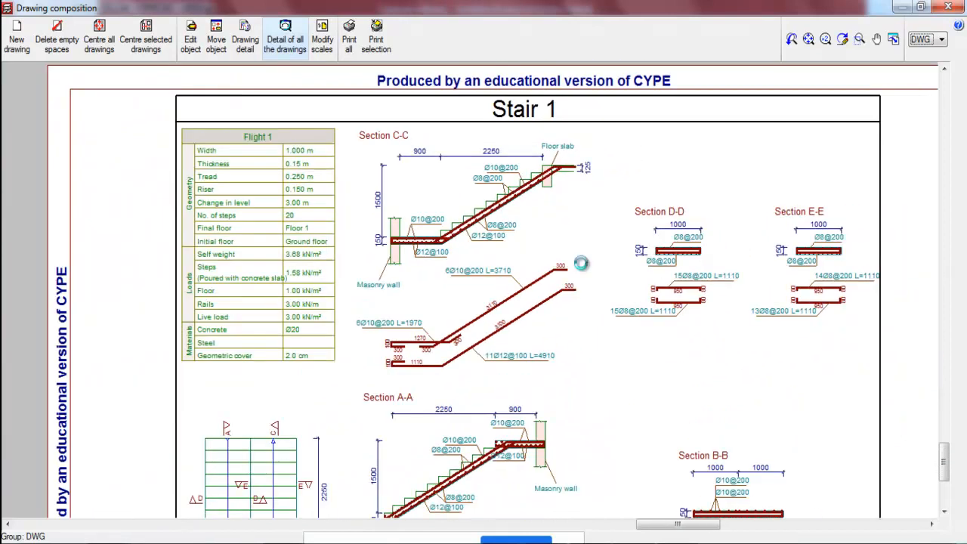
pyautogui.scroll(-4, 625, 389)
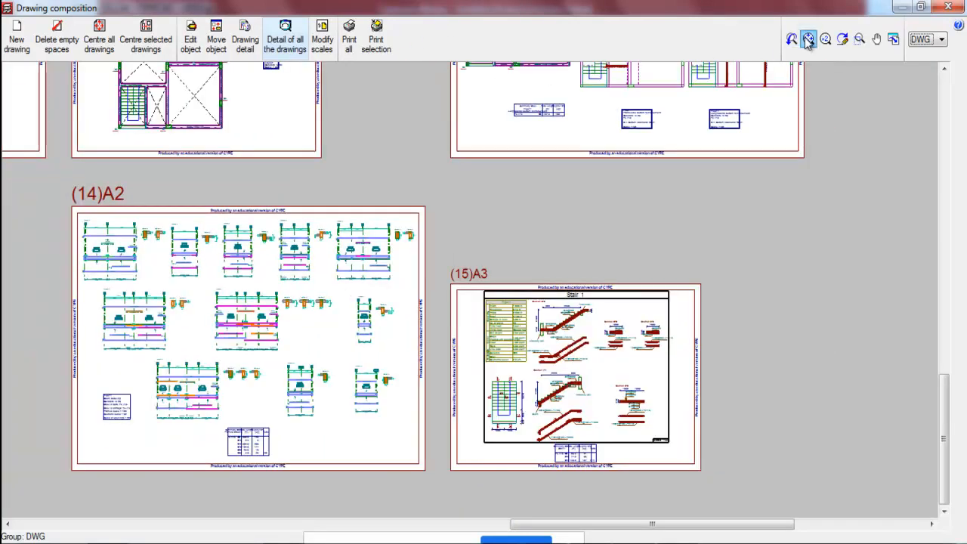
# - Export all the drawings to the Desktop in one DWG file named FILE and display it with the associated program
pyautogui.click(808, 38)
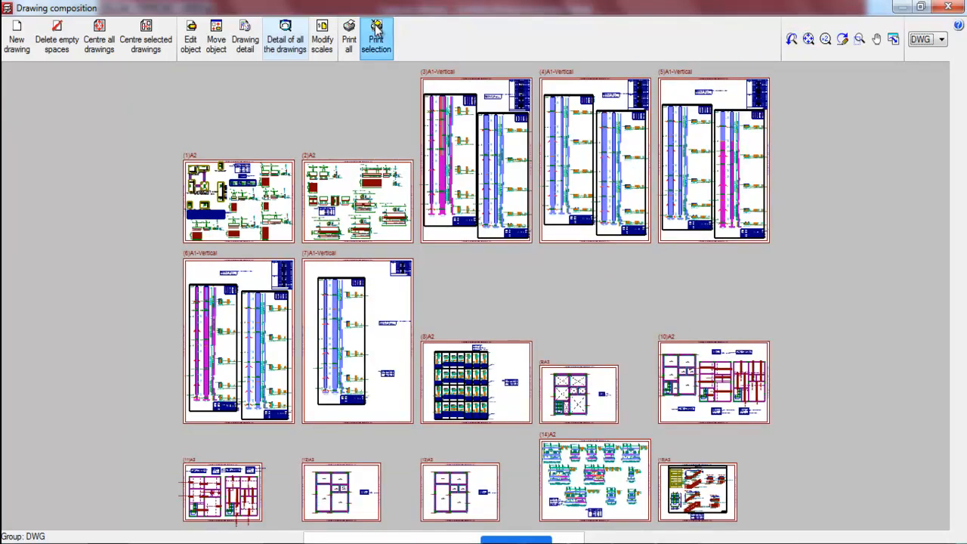
pyautogui.click(348, 36)
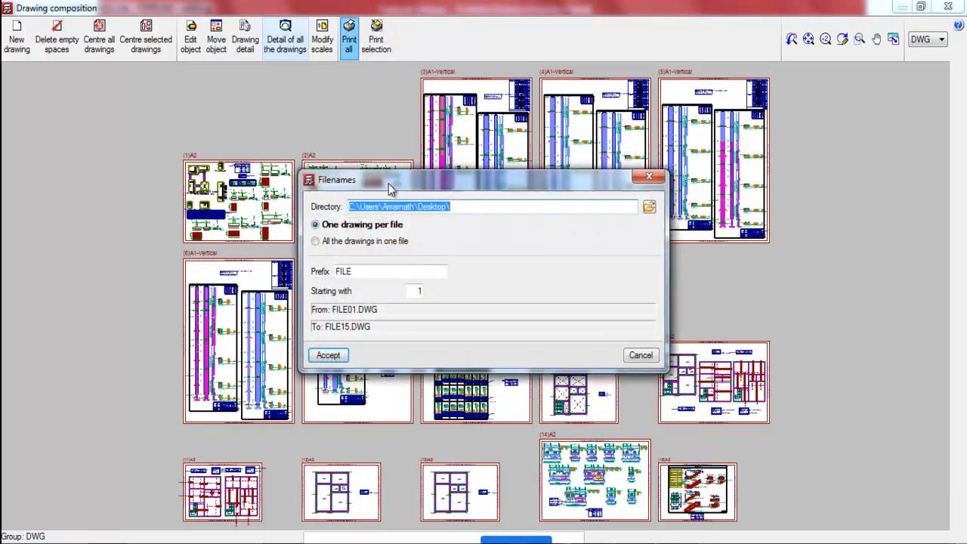
pyautogui.click(338, 242)
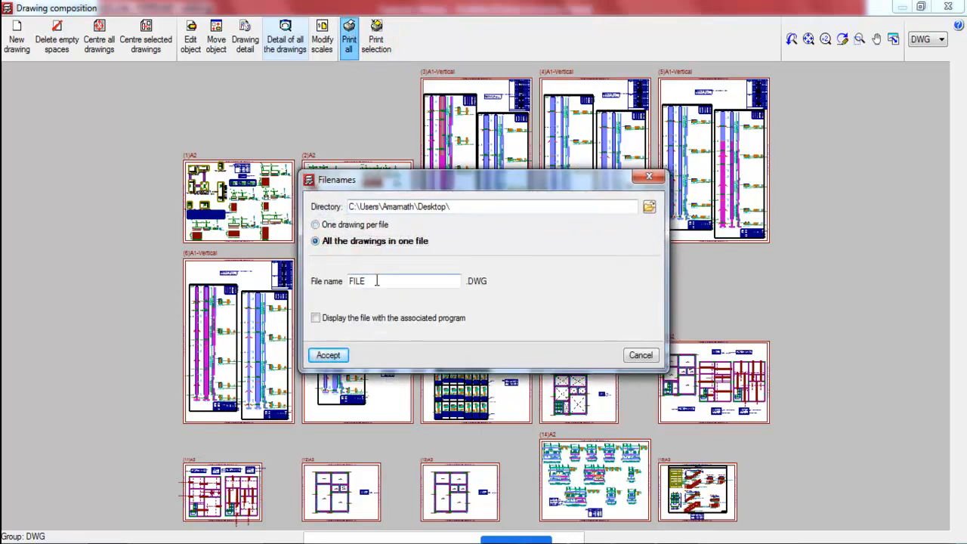
pyautogui.click(325, 321)
pyautogui.click(329, 355)
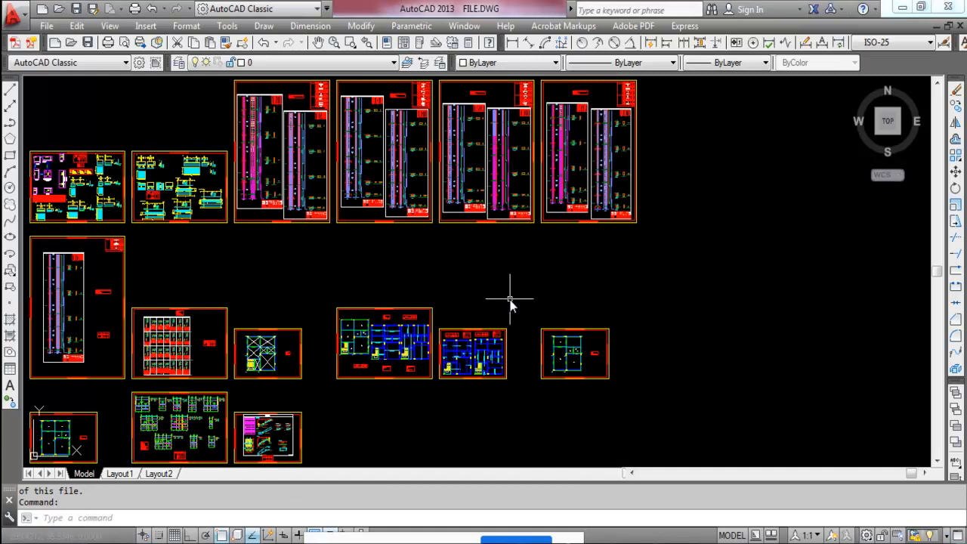
# - Examine the exported sheets in FILE.DWG in AutoCAD, including the foundation sheets and the Floor 1 layout and slab reinforcement plans
pyautogui.scroll(-2, 523, 111)
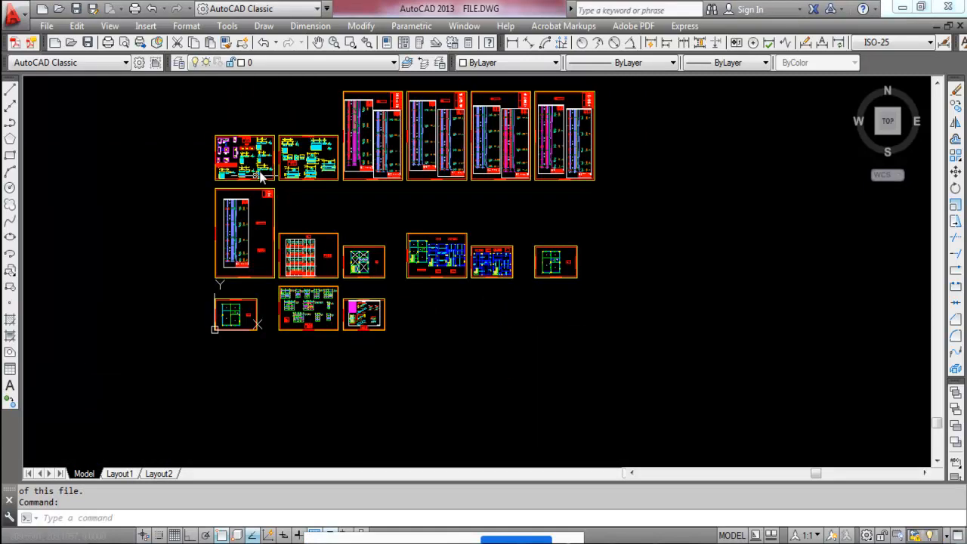
pyautogui.scroll(4, 264, 144)
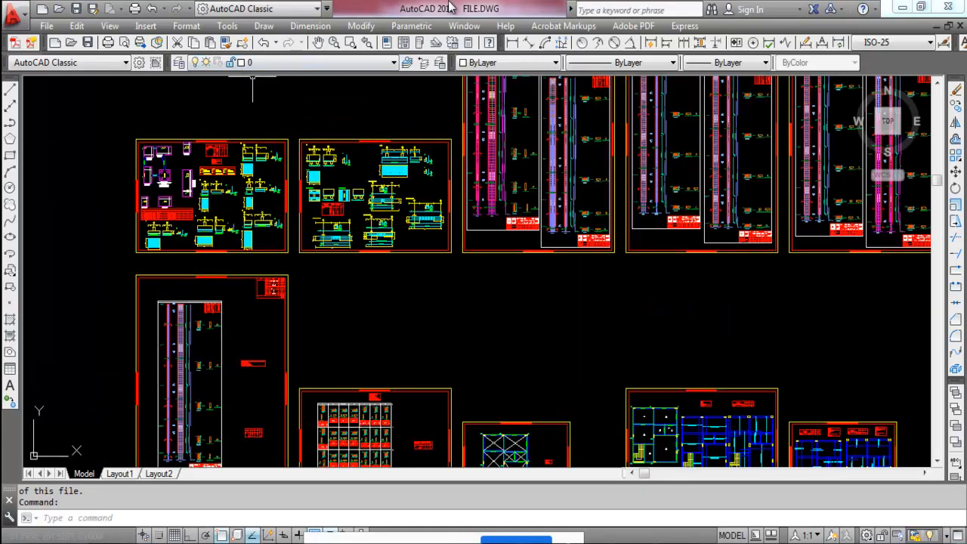
pyautogui.scroll(-3, 313, 177)
pyautogui.scroll(7, 416, 294)
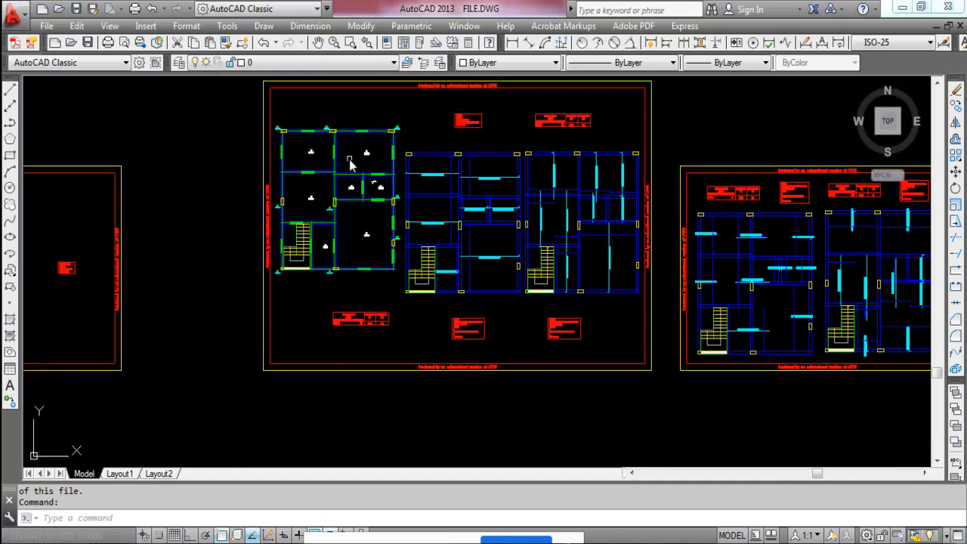
# - Examine the stepped flight reinforcement section on the Stair 1 sheet of the exported drawing
pyautogui.scroll(-6, 450, 181)
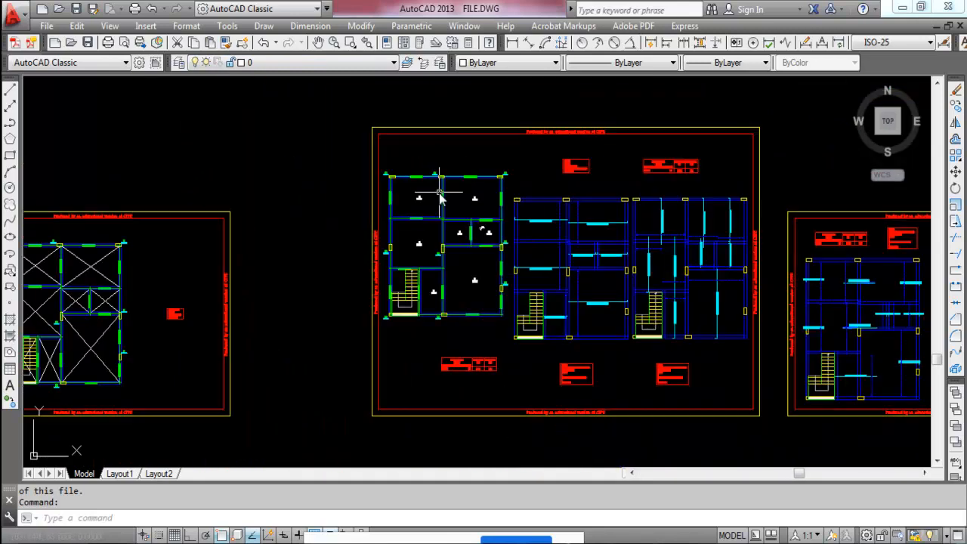
pyautogui.scroll(4, 212, 260)
pyautogui.scroll(-6, 431, 177)
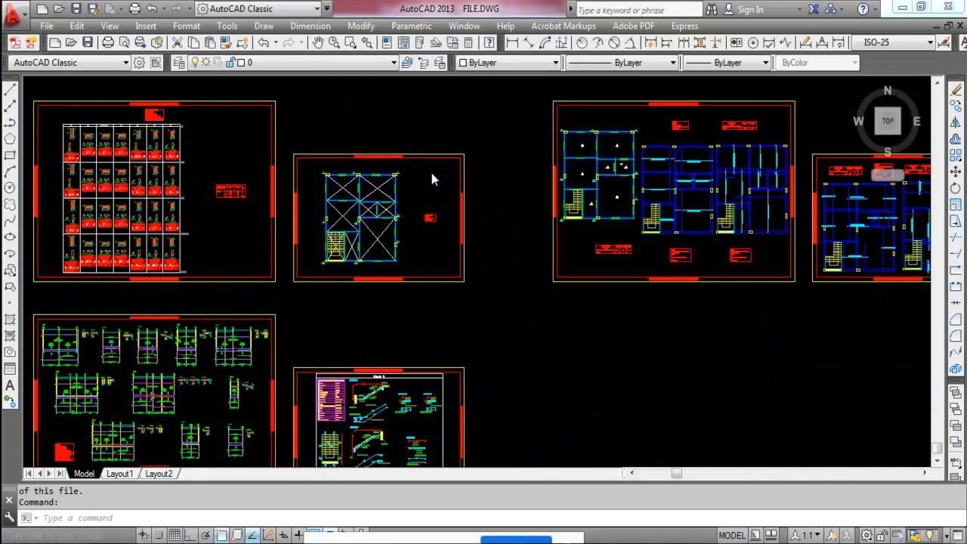
pyautogui.scroll(9, 401, 313)
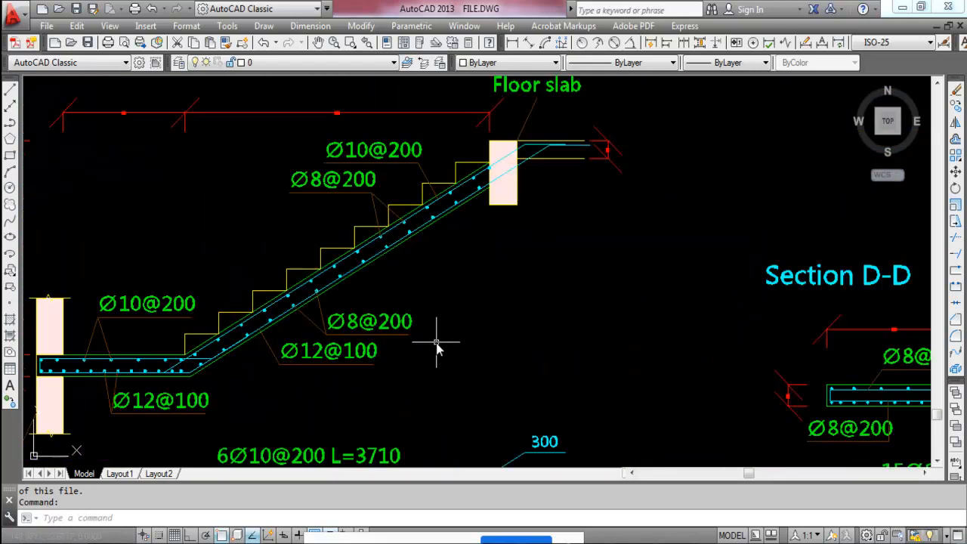
pyautogui.scroll(-8, 475, 225)
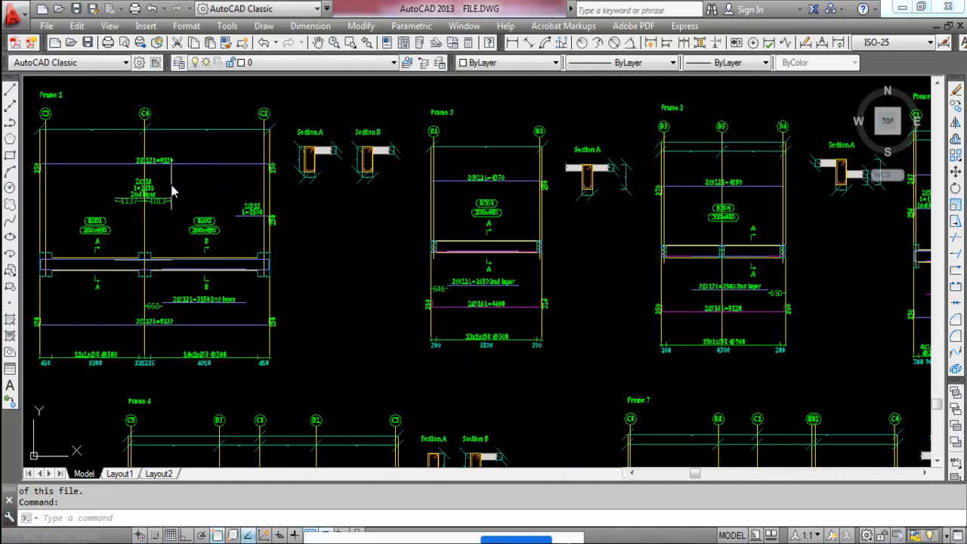
# - Examine the beam frame reinforcement sheet, including Frames 1 to 3, and the overall arrangement of all exported sheets
pyautogui.scroll(3, 169, 183)
pyautogui.scroll(-8, 259, 194)
pyautogui.scroll(-1, 252, 196)
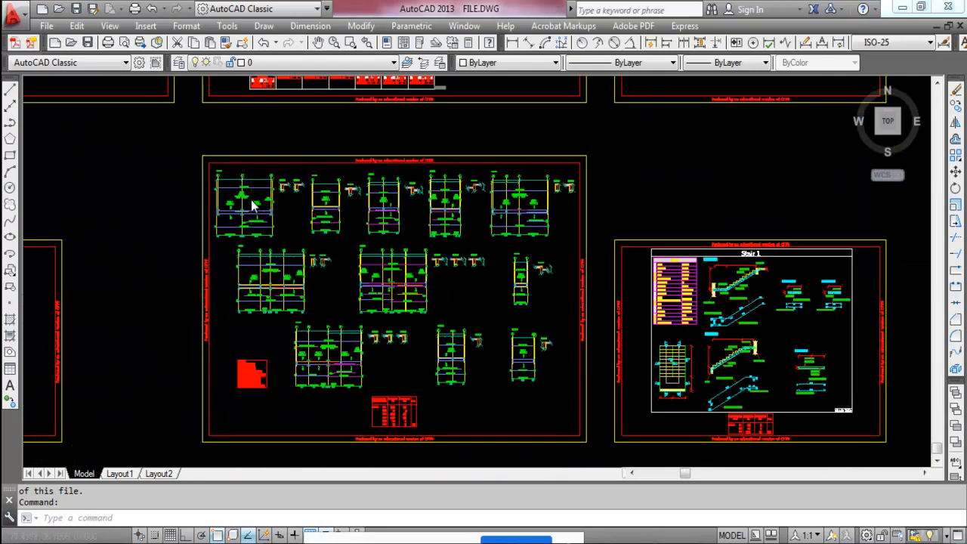
pyautogui.scroll(-2, 405, 294)
pyautogui.scroll(2, 378, 141)
pyautogui.scroll(3, 380, 146)
pyautogui.scroll(-5, 403, 222)
pyautogui.scroll(-6, 509, 304)
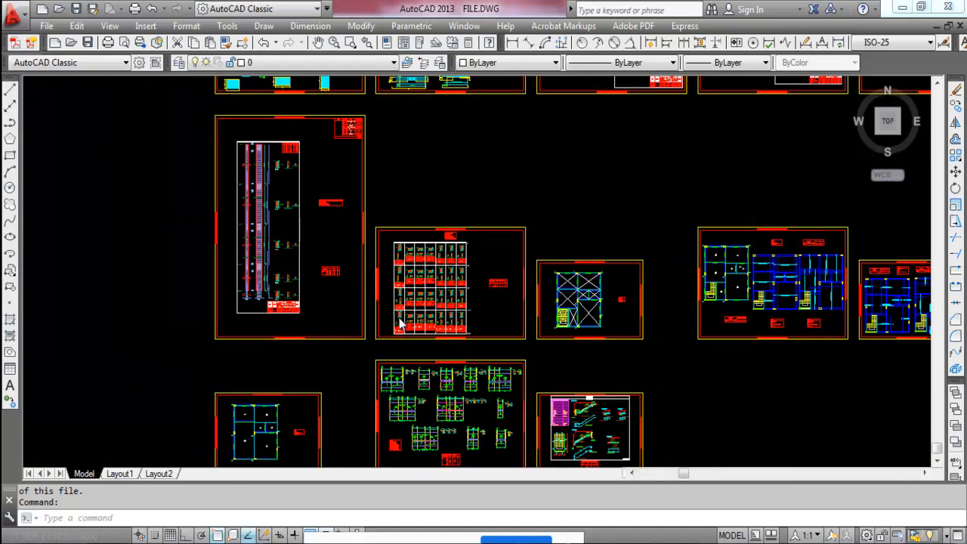
pyautogui.scroll(2, 634, 210)
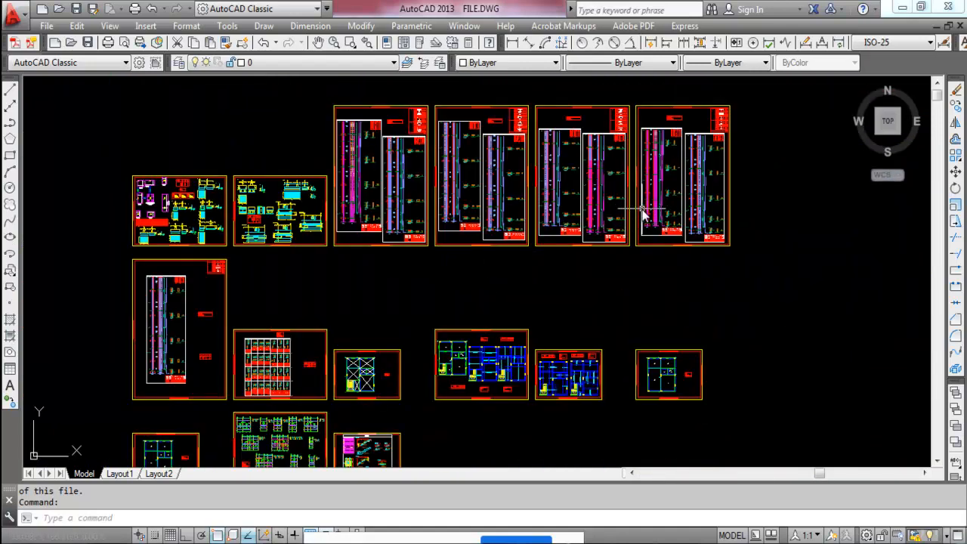